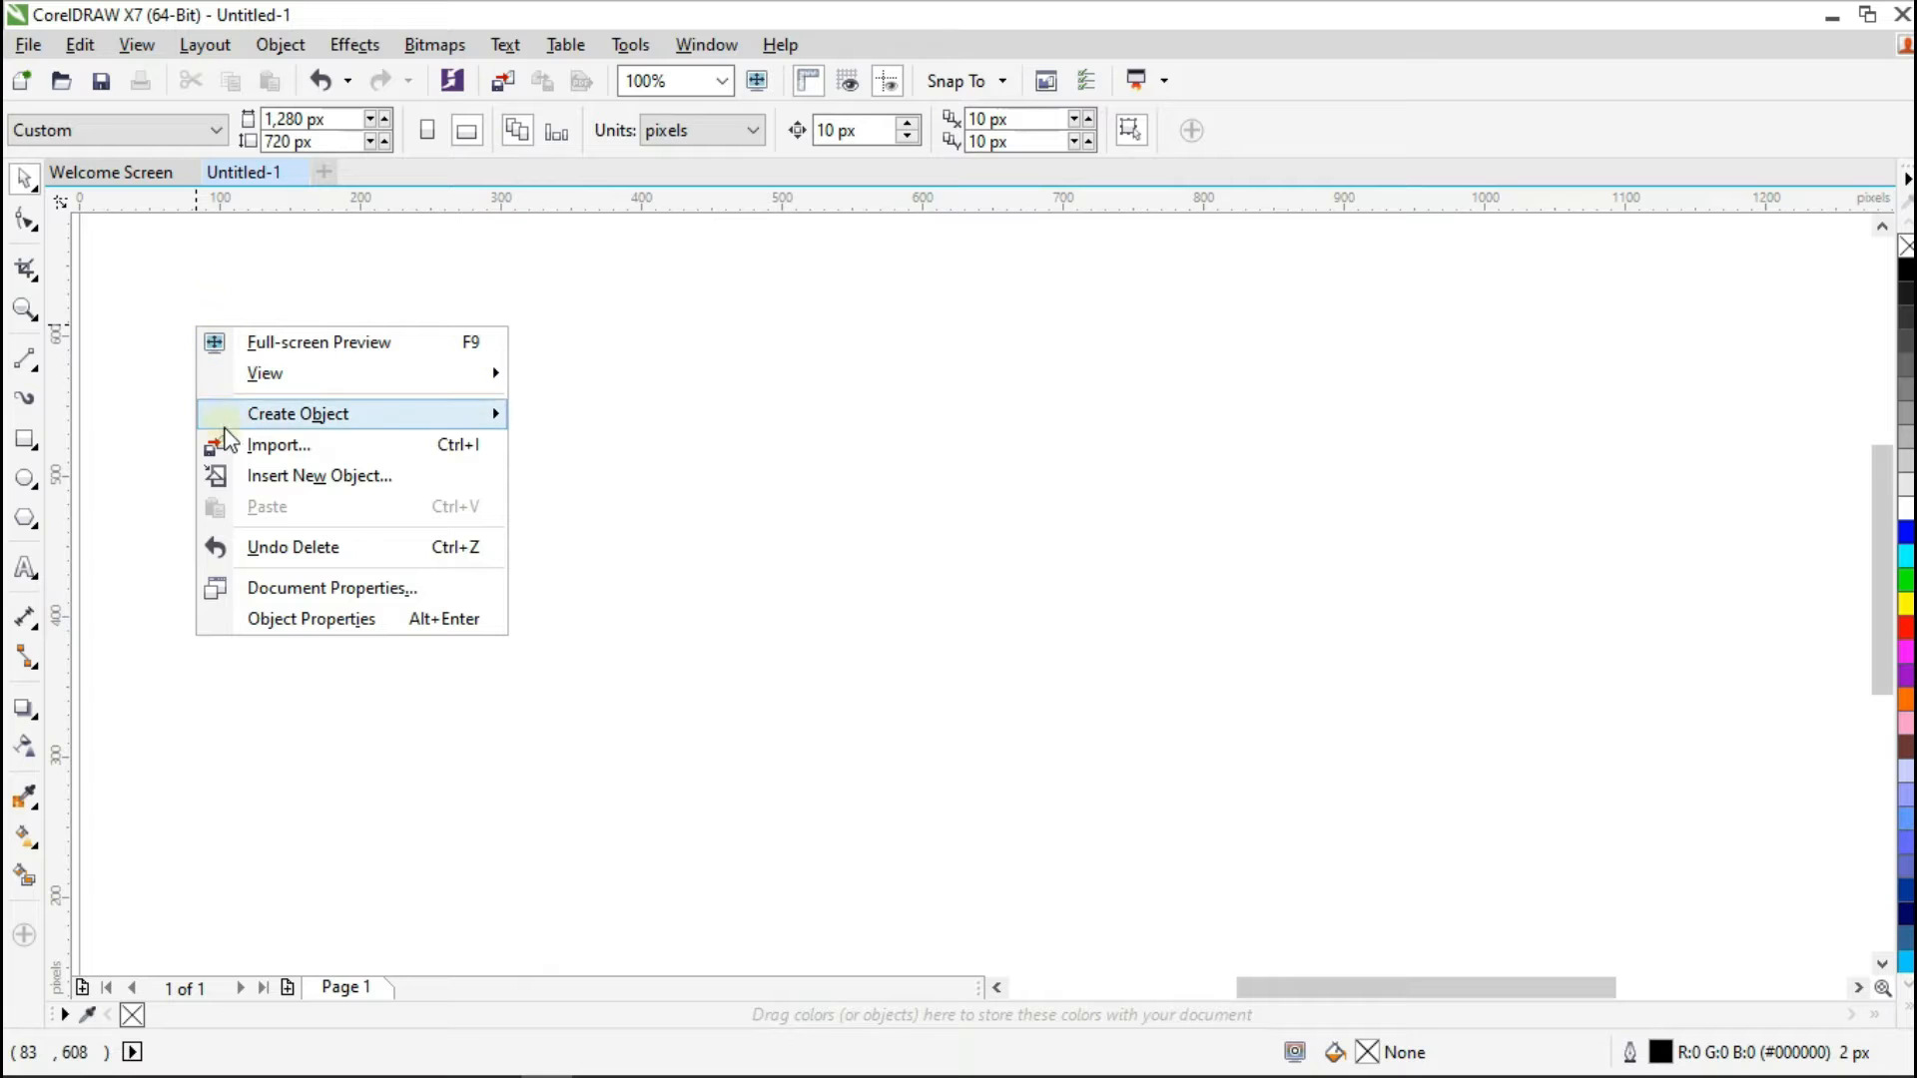
click(230, 447)
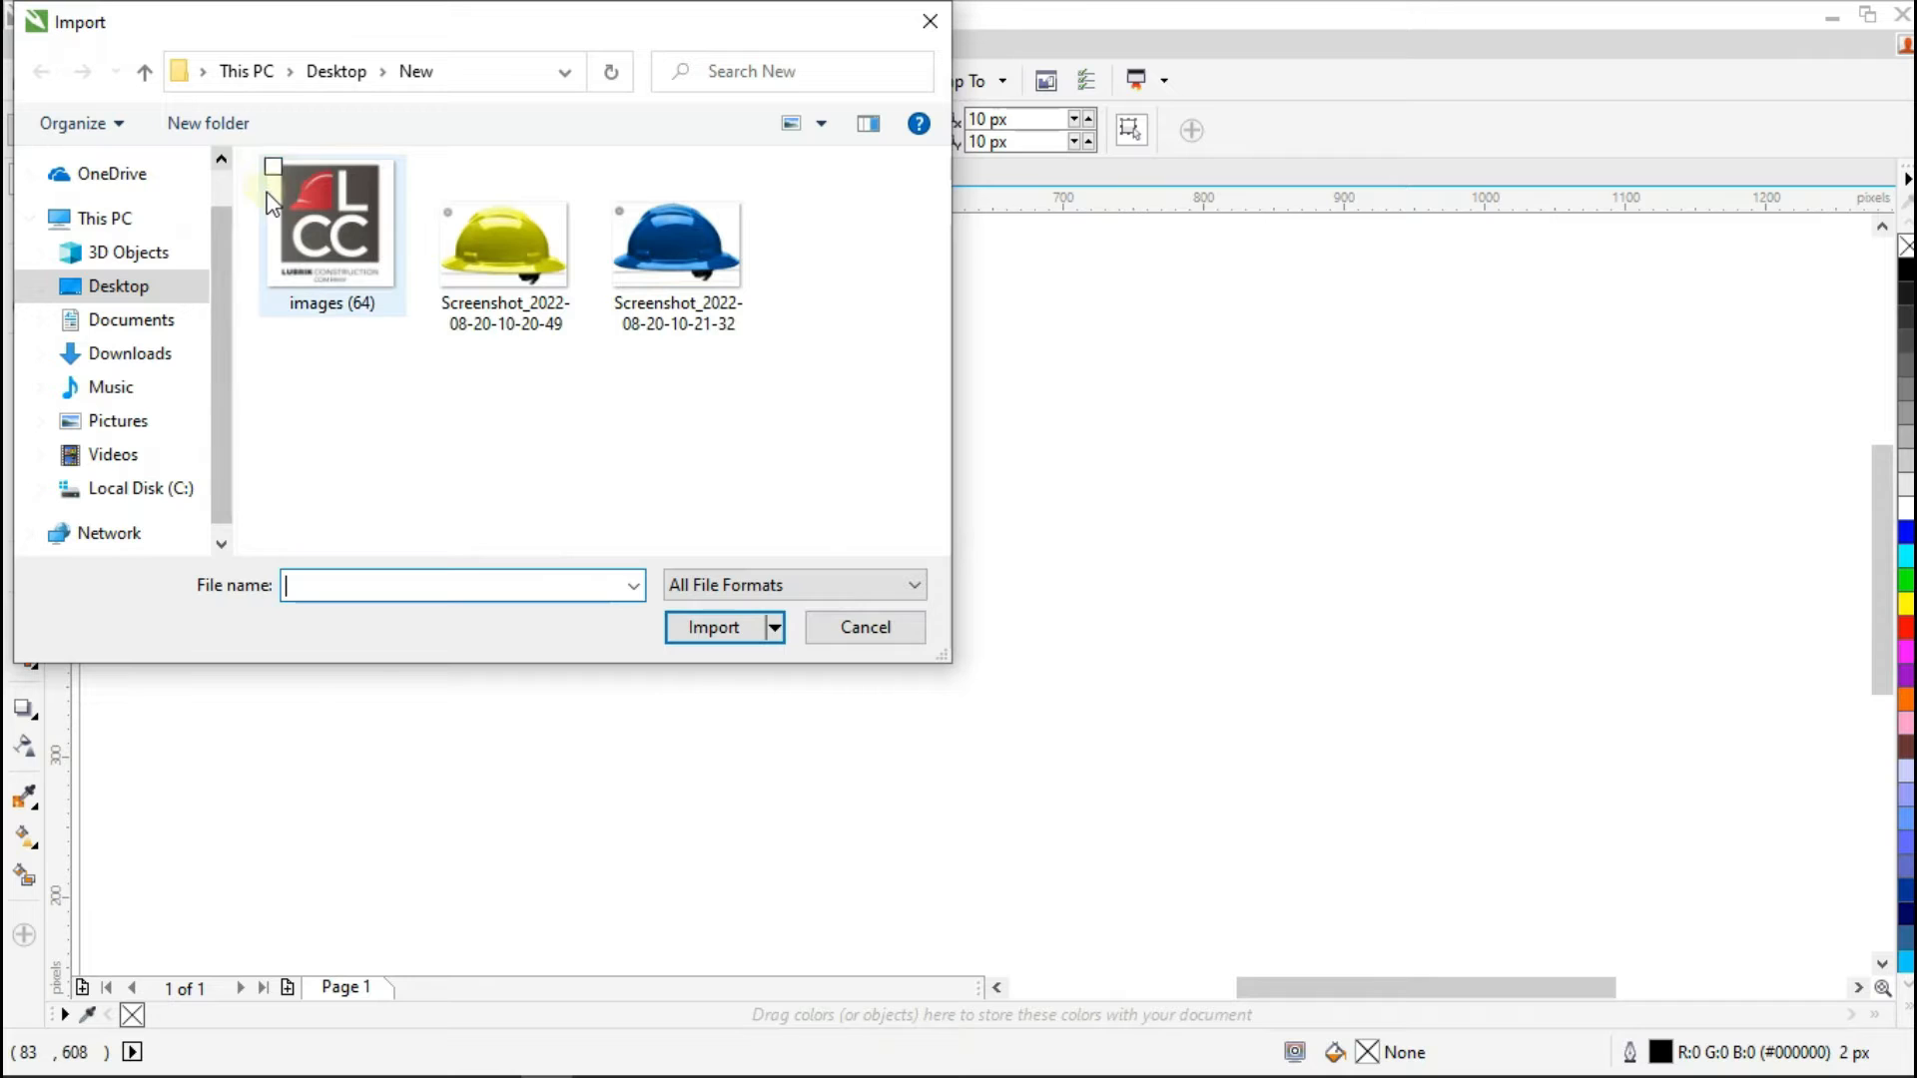
click(279, 169)
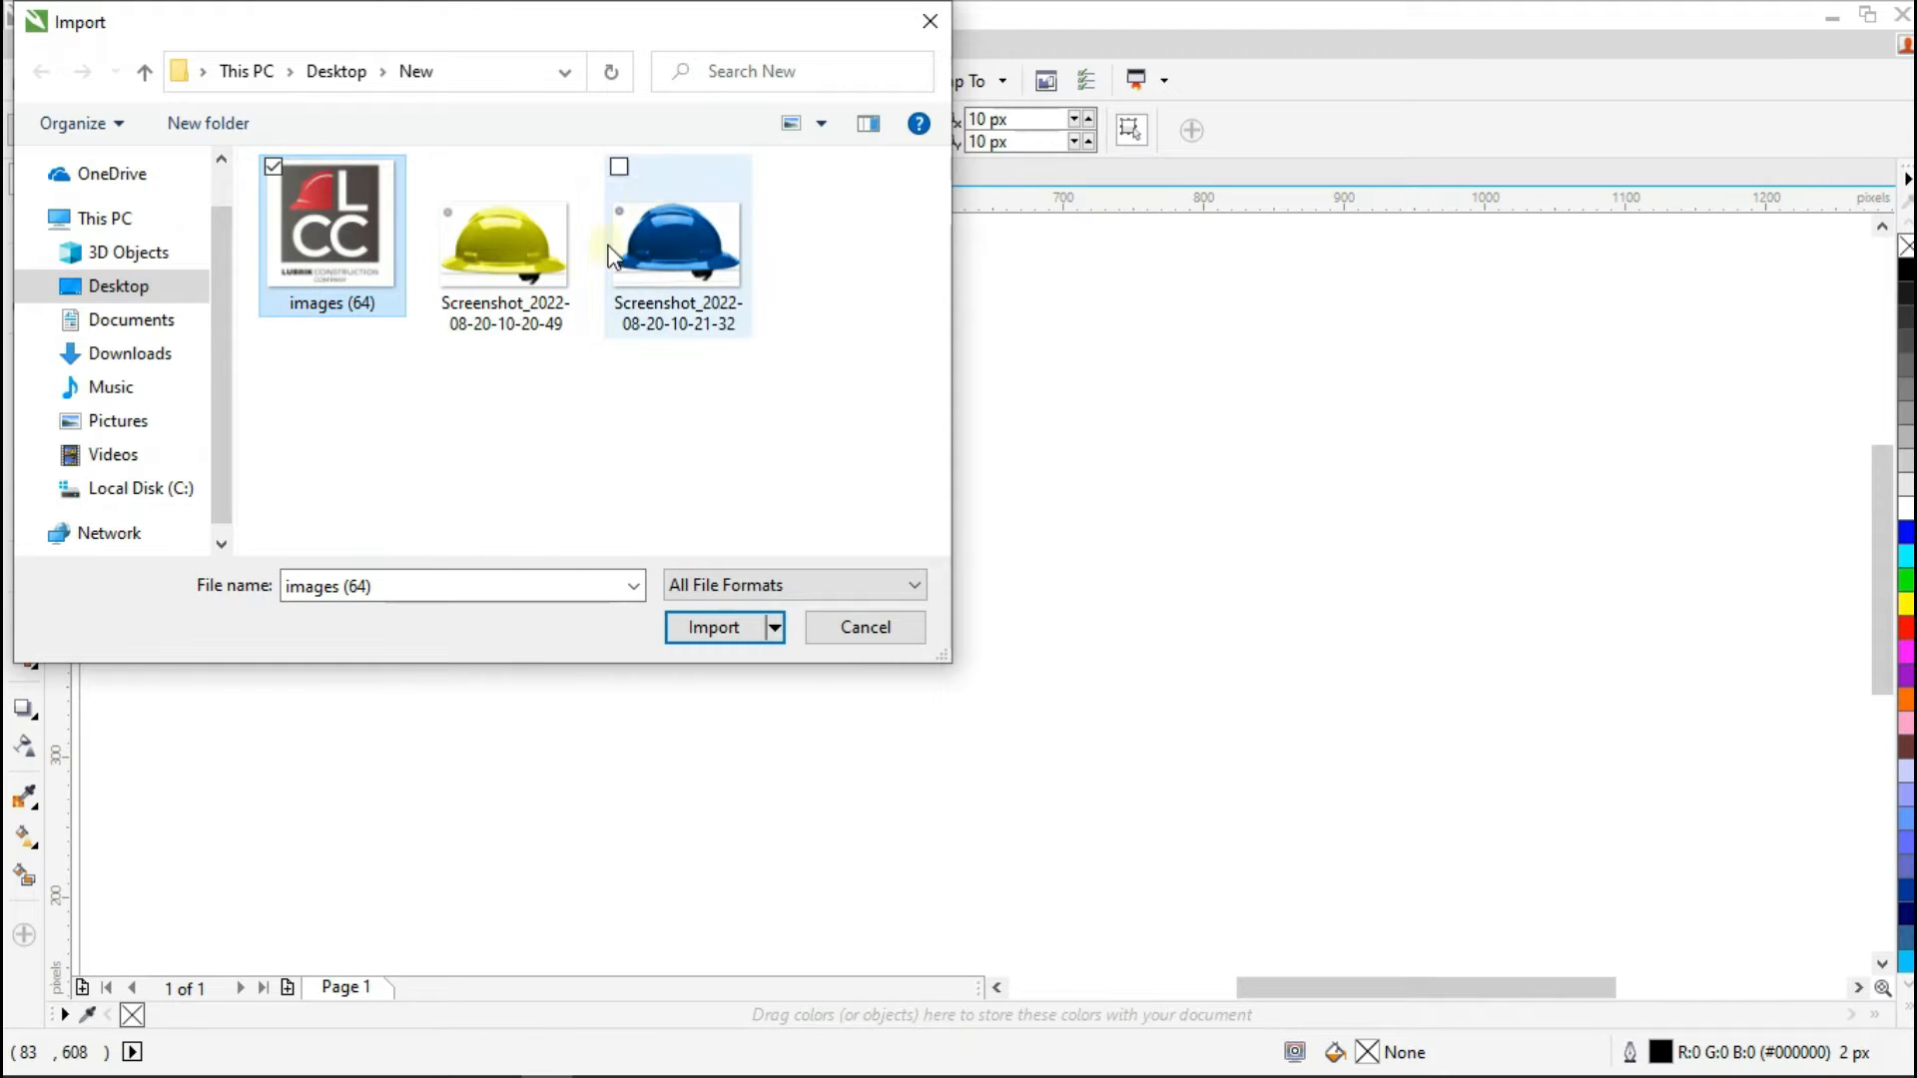
click(620, 167)
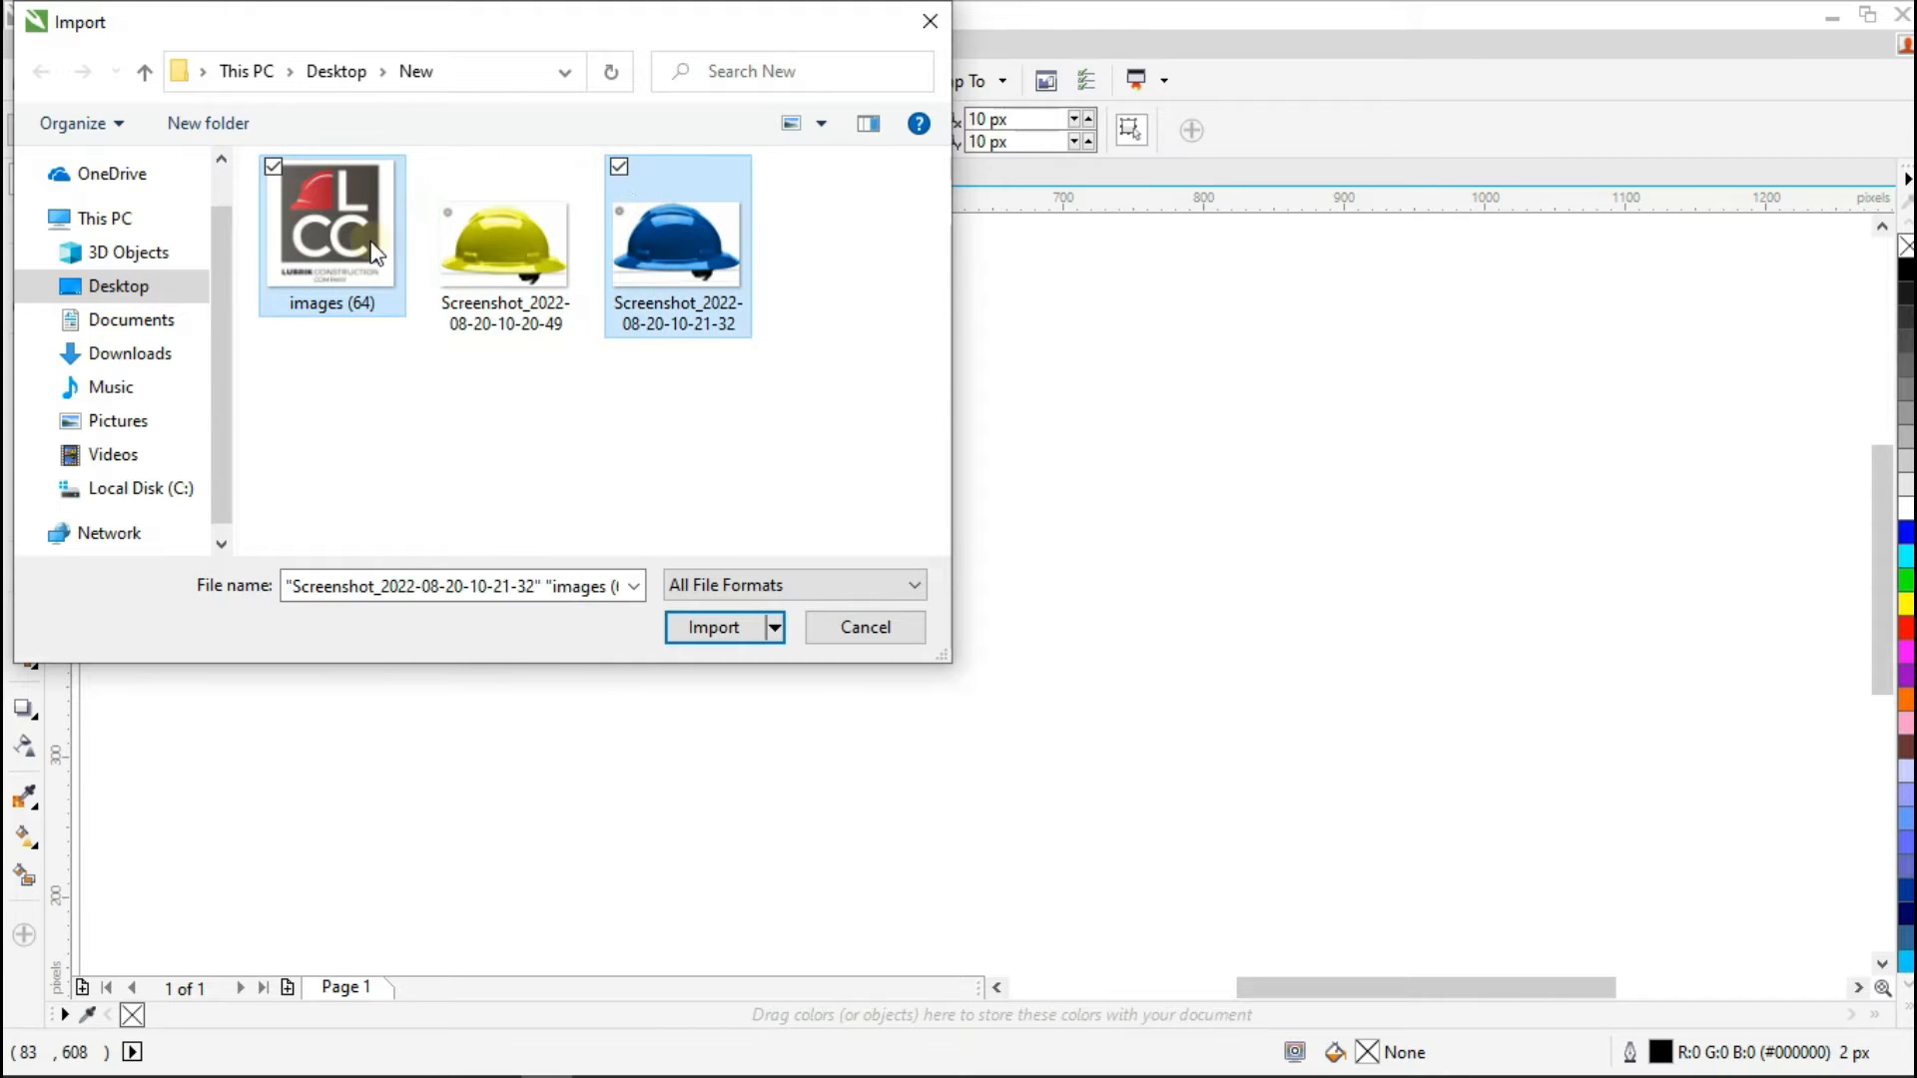
click(702, 629)
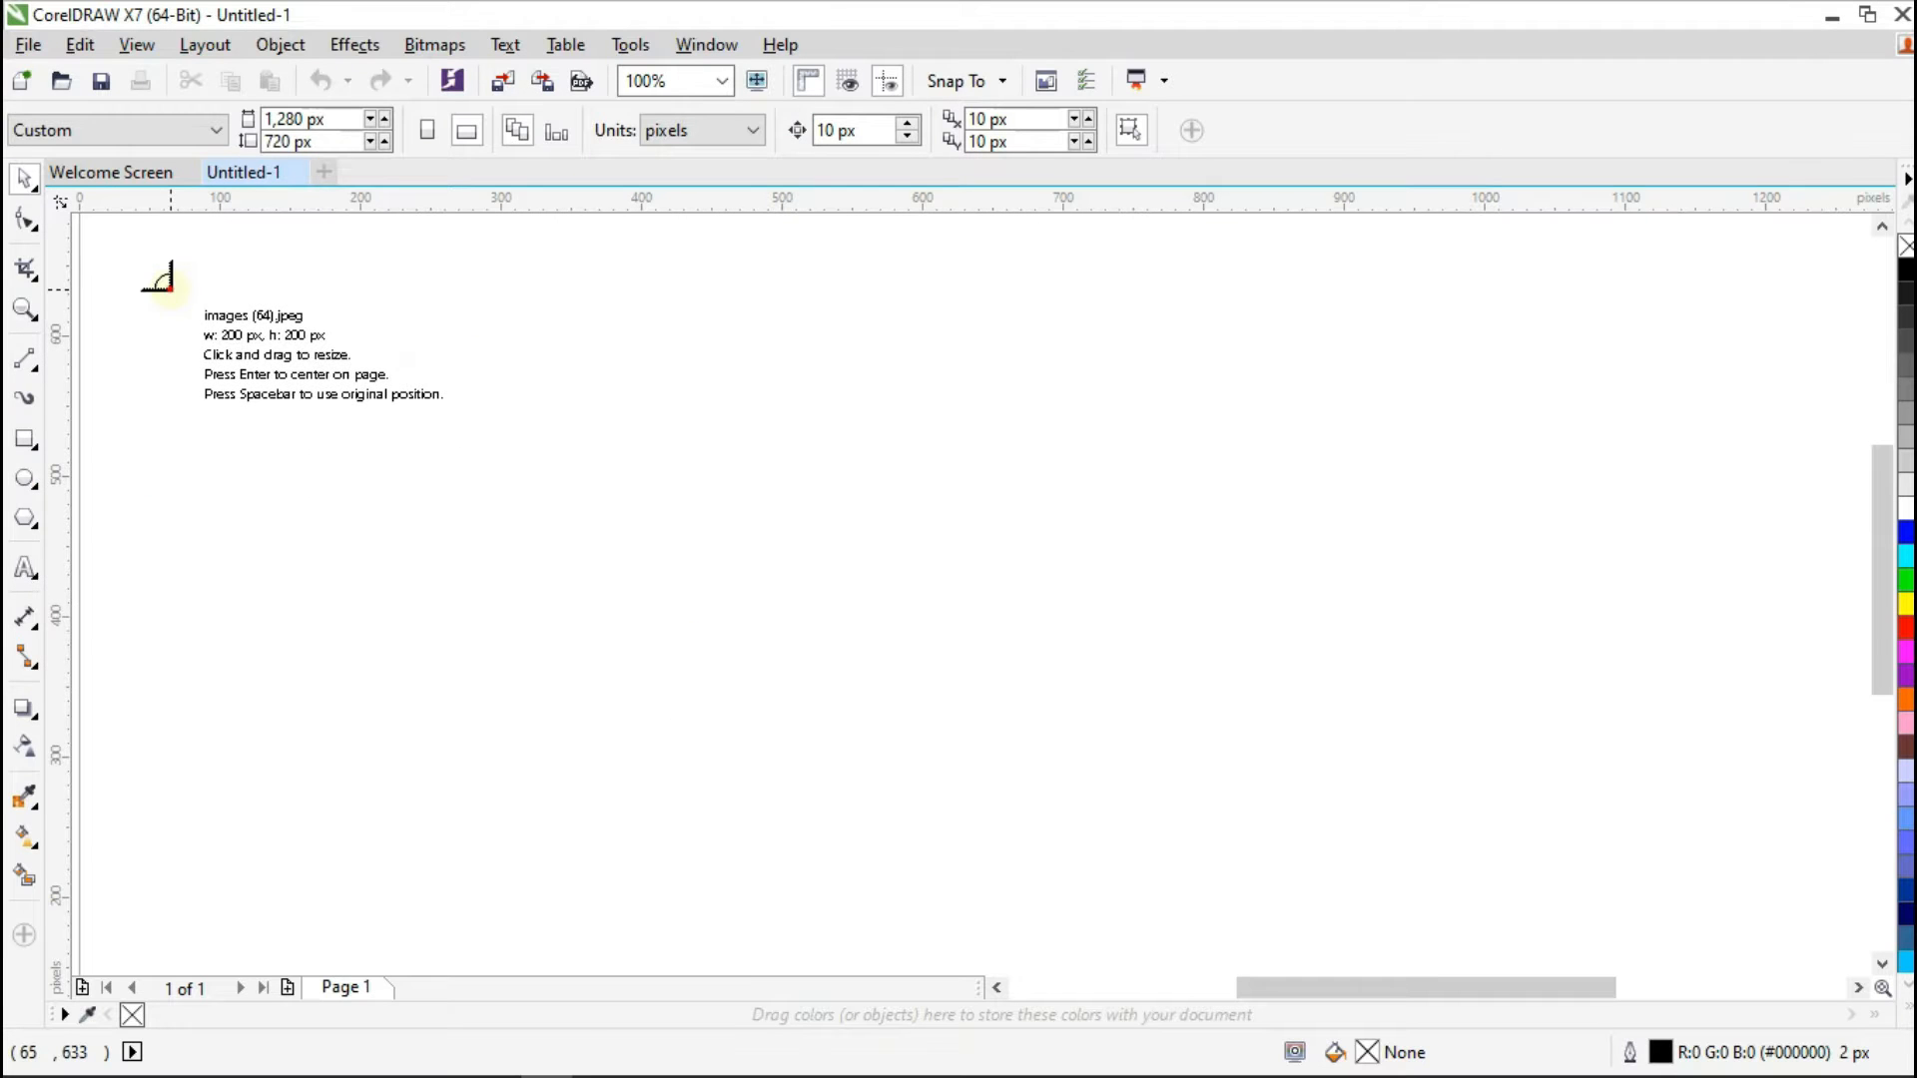
drag(171, 290, 504, 614)
drag(527, 259, 631, 330)
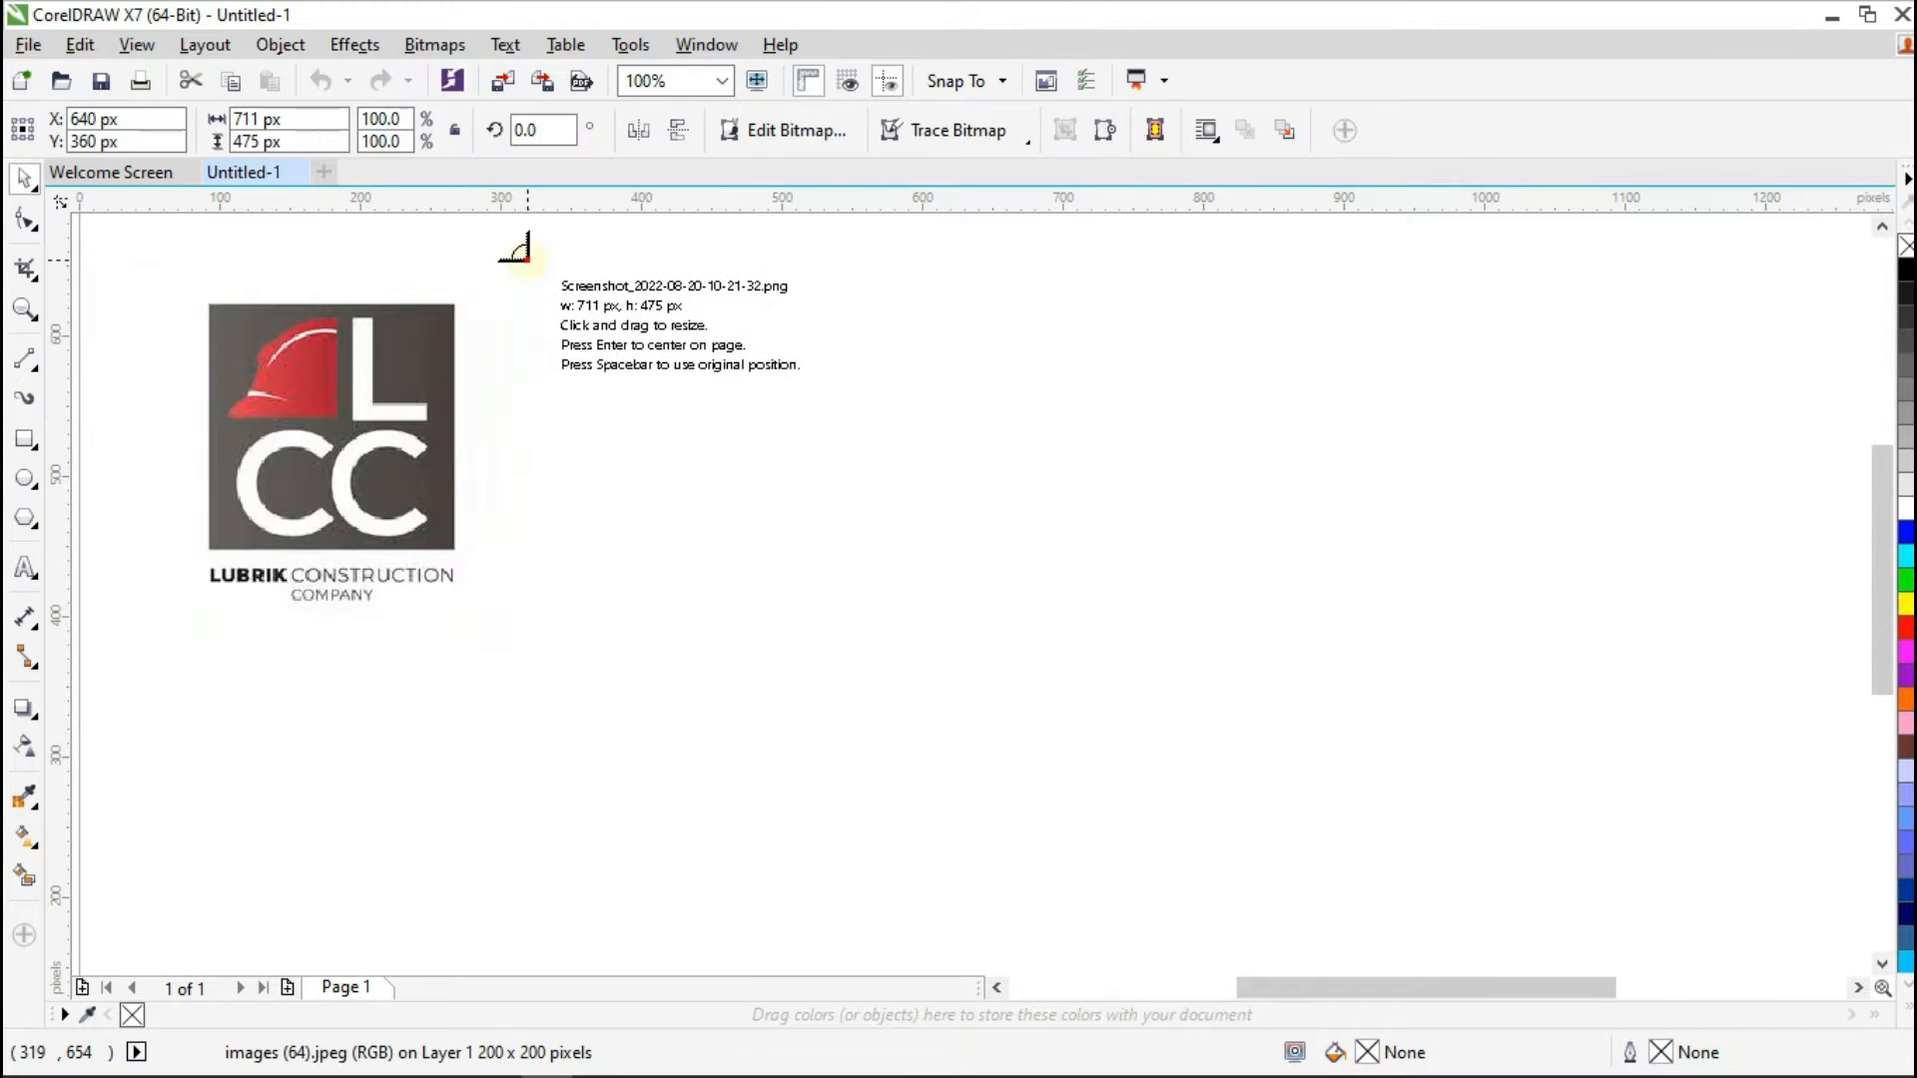
drag(1238, 719, 1658, 895)
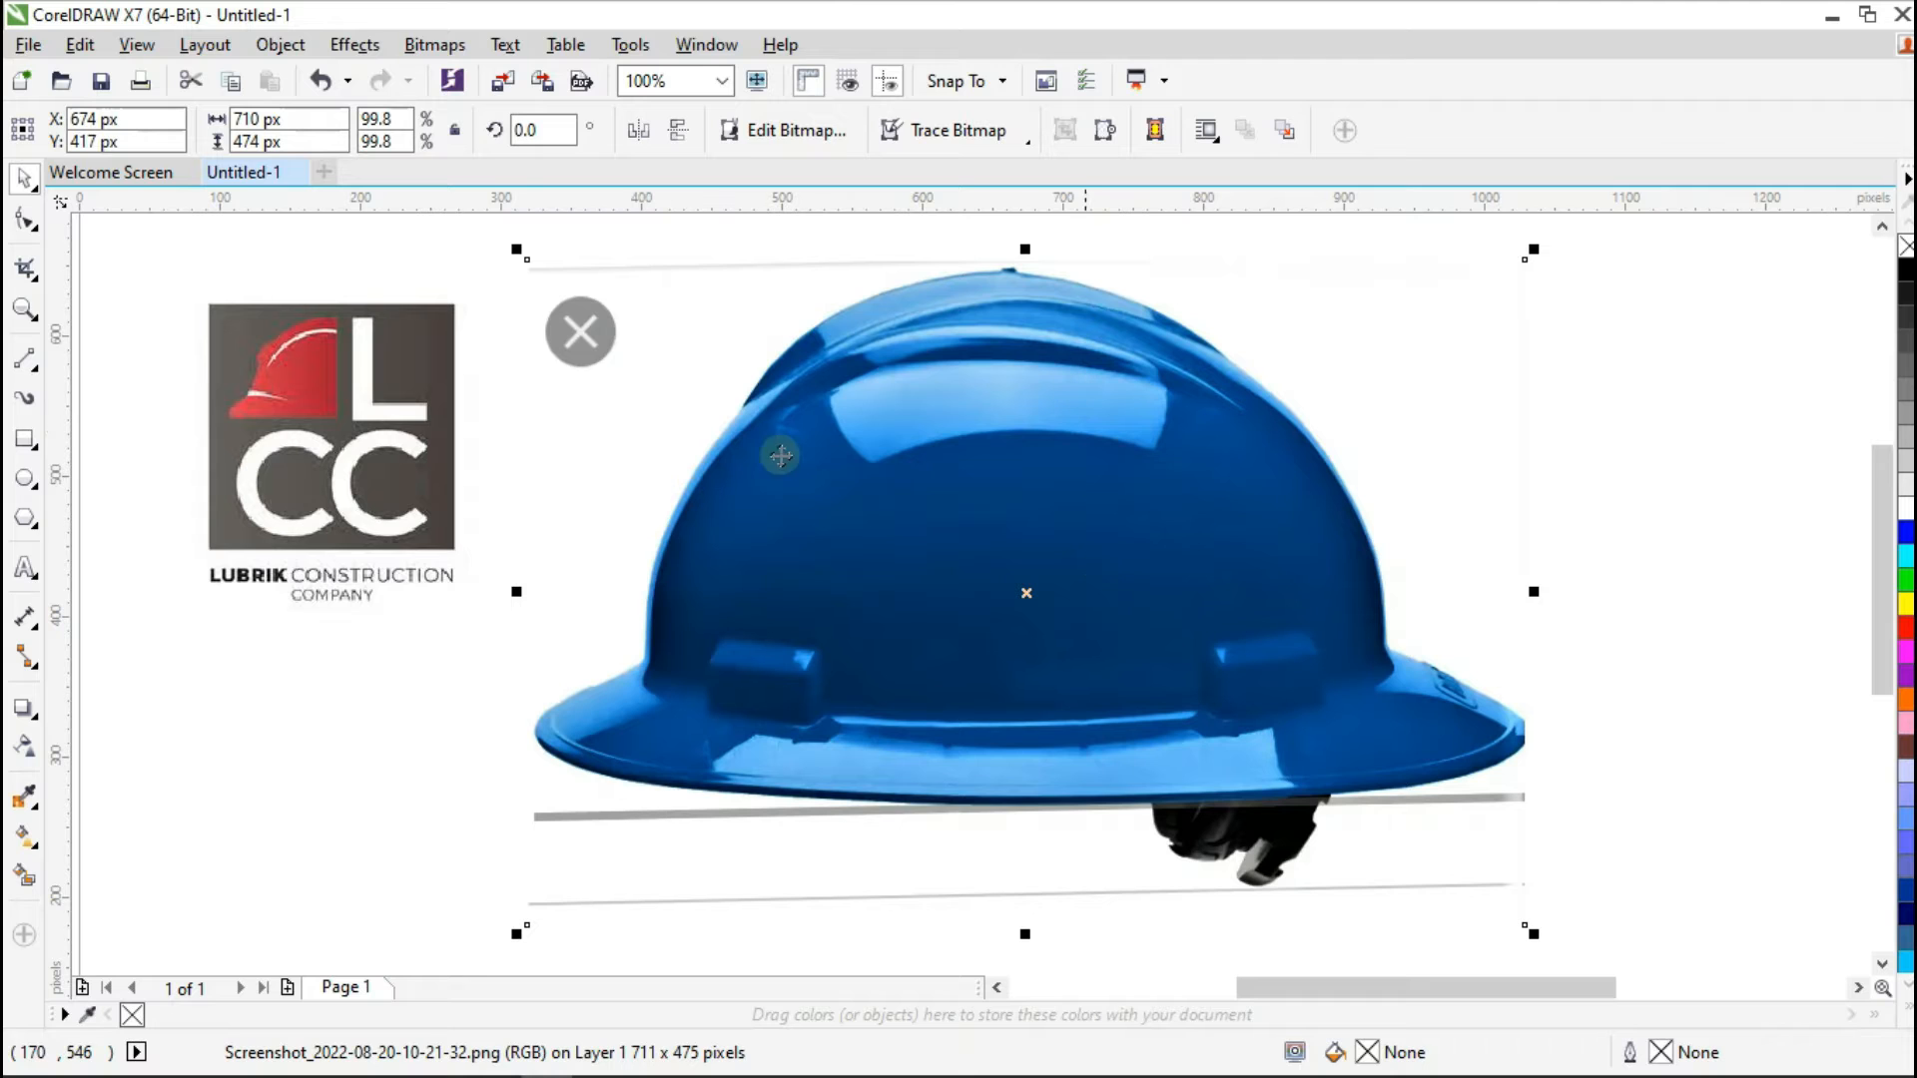
Step: Start a straight-segment Pen tool outline on the helmet, tracing the dome's lower left side and the left brim end
click(38, 371)
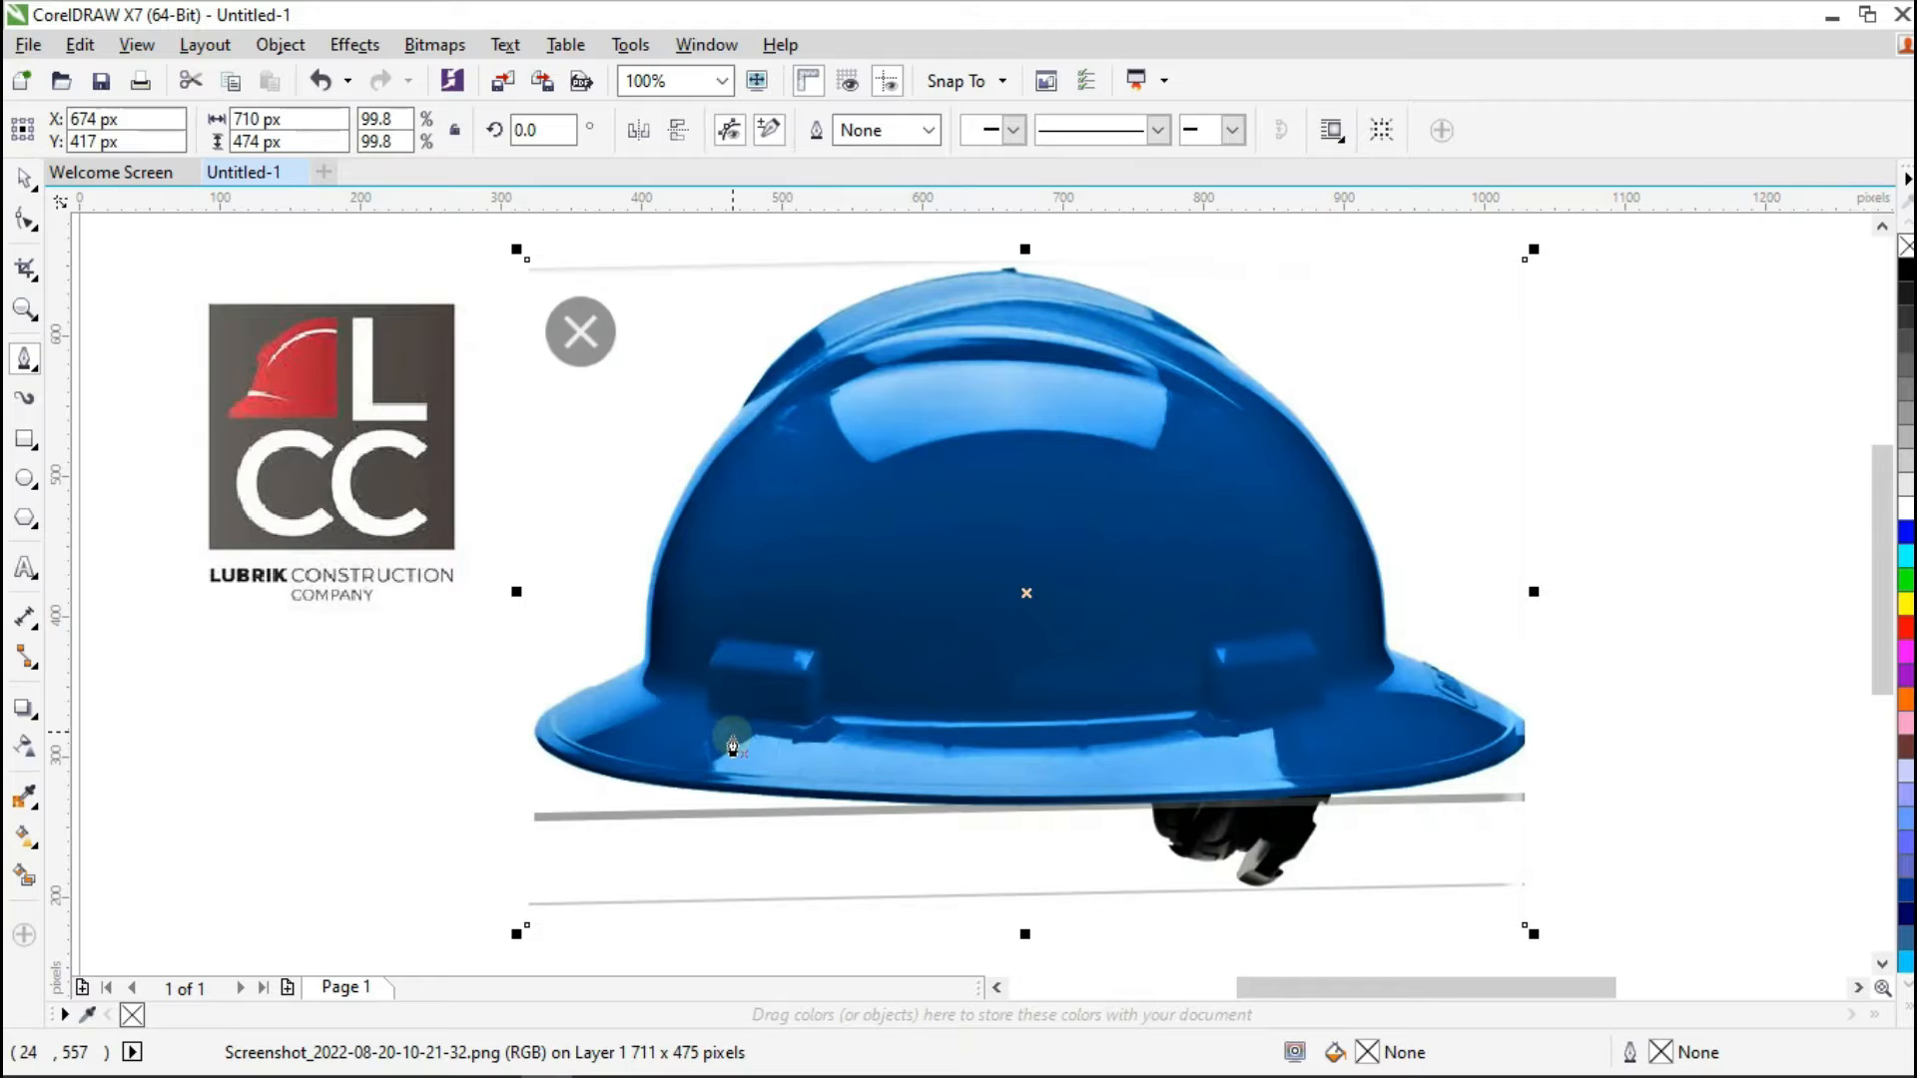
scroll(730, 726, up, 2)
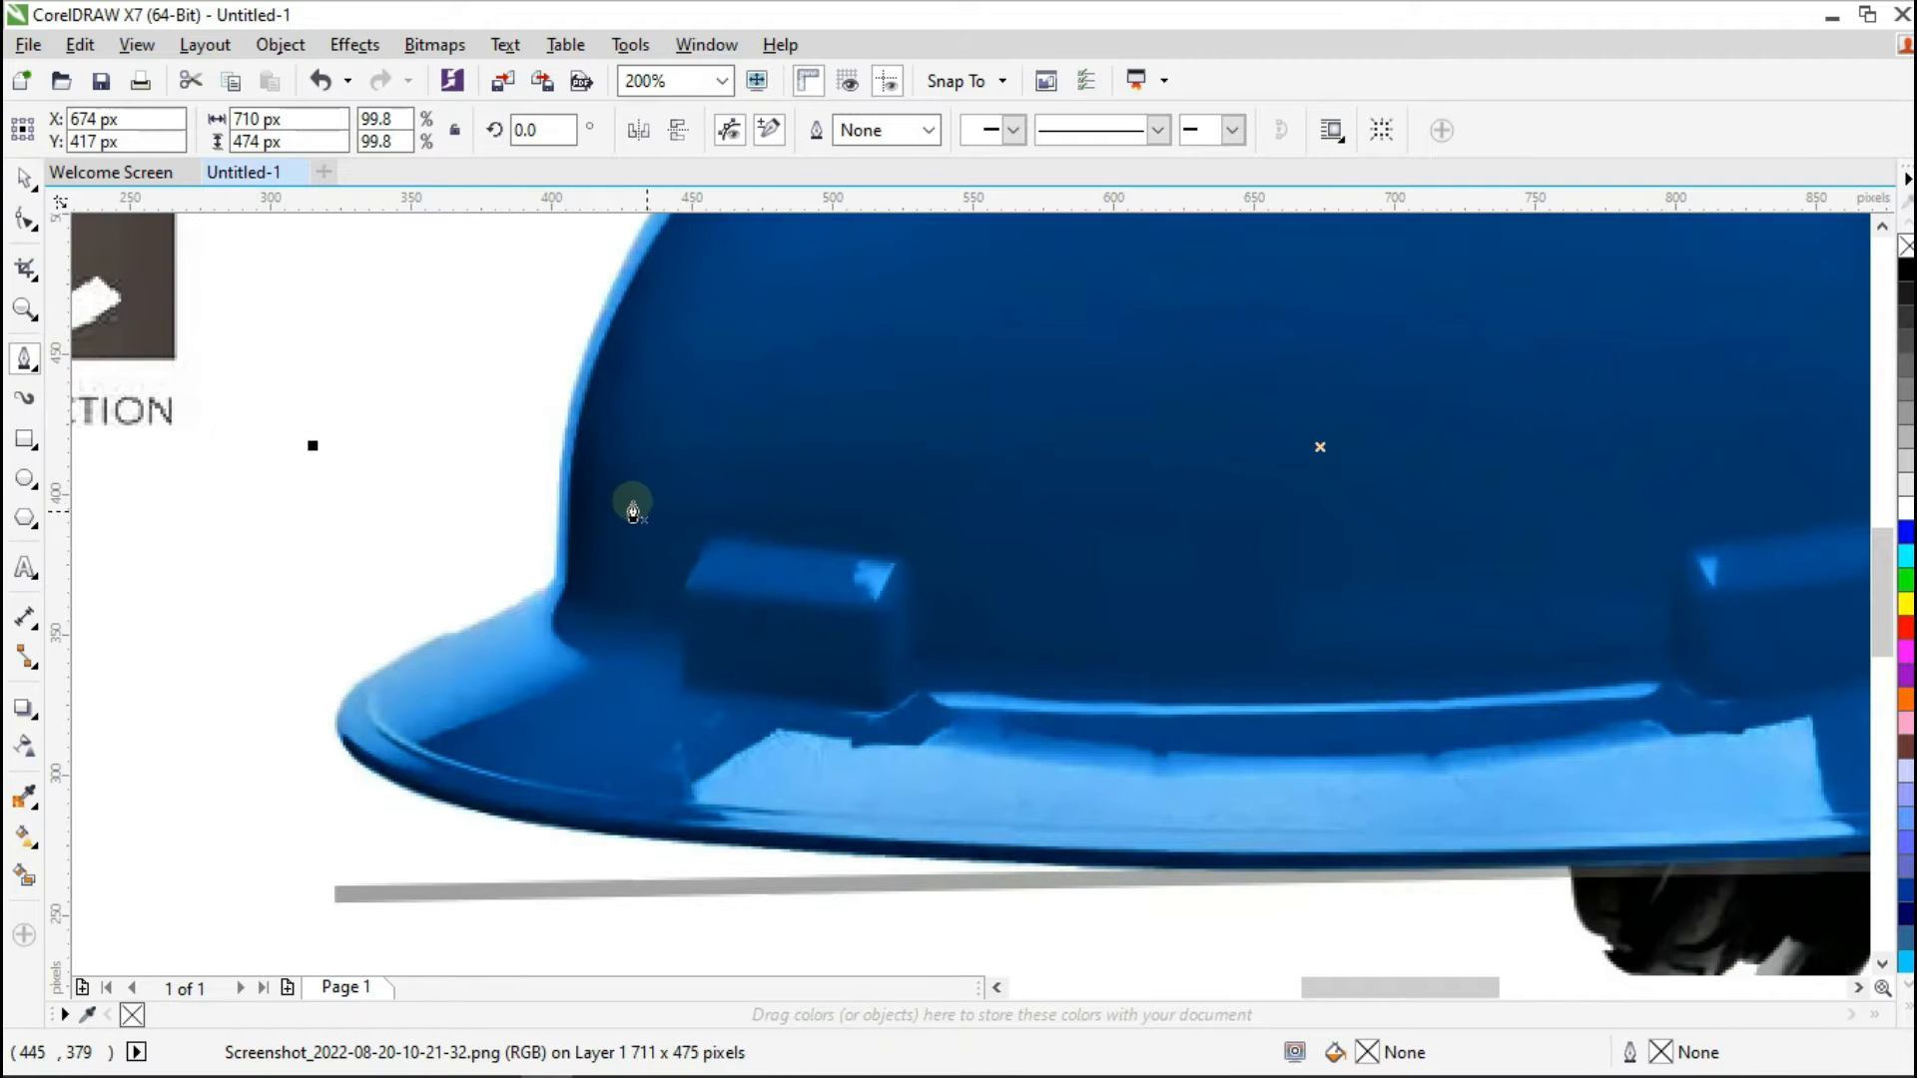
scroll(599, 475, up, 1)
scroll(599, 475, down, 1)
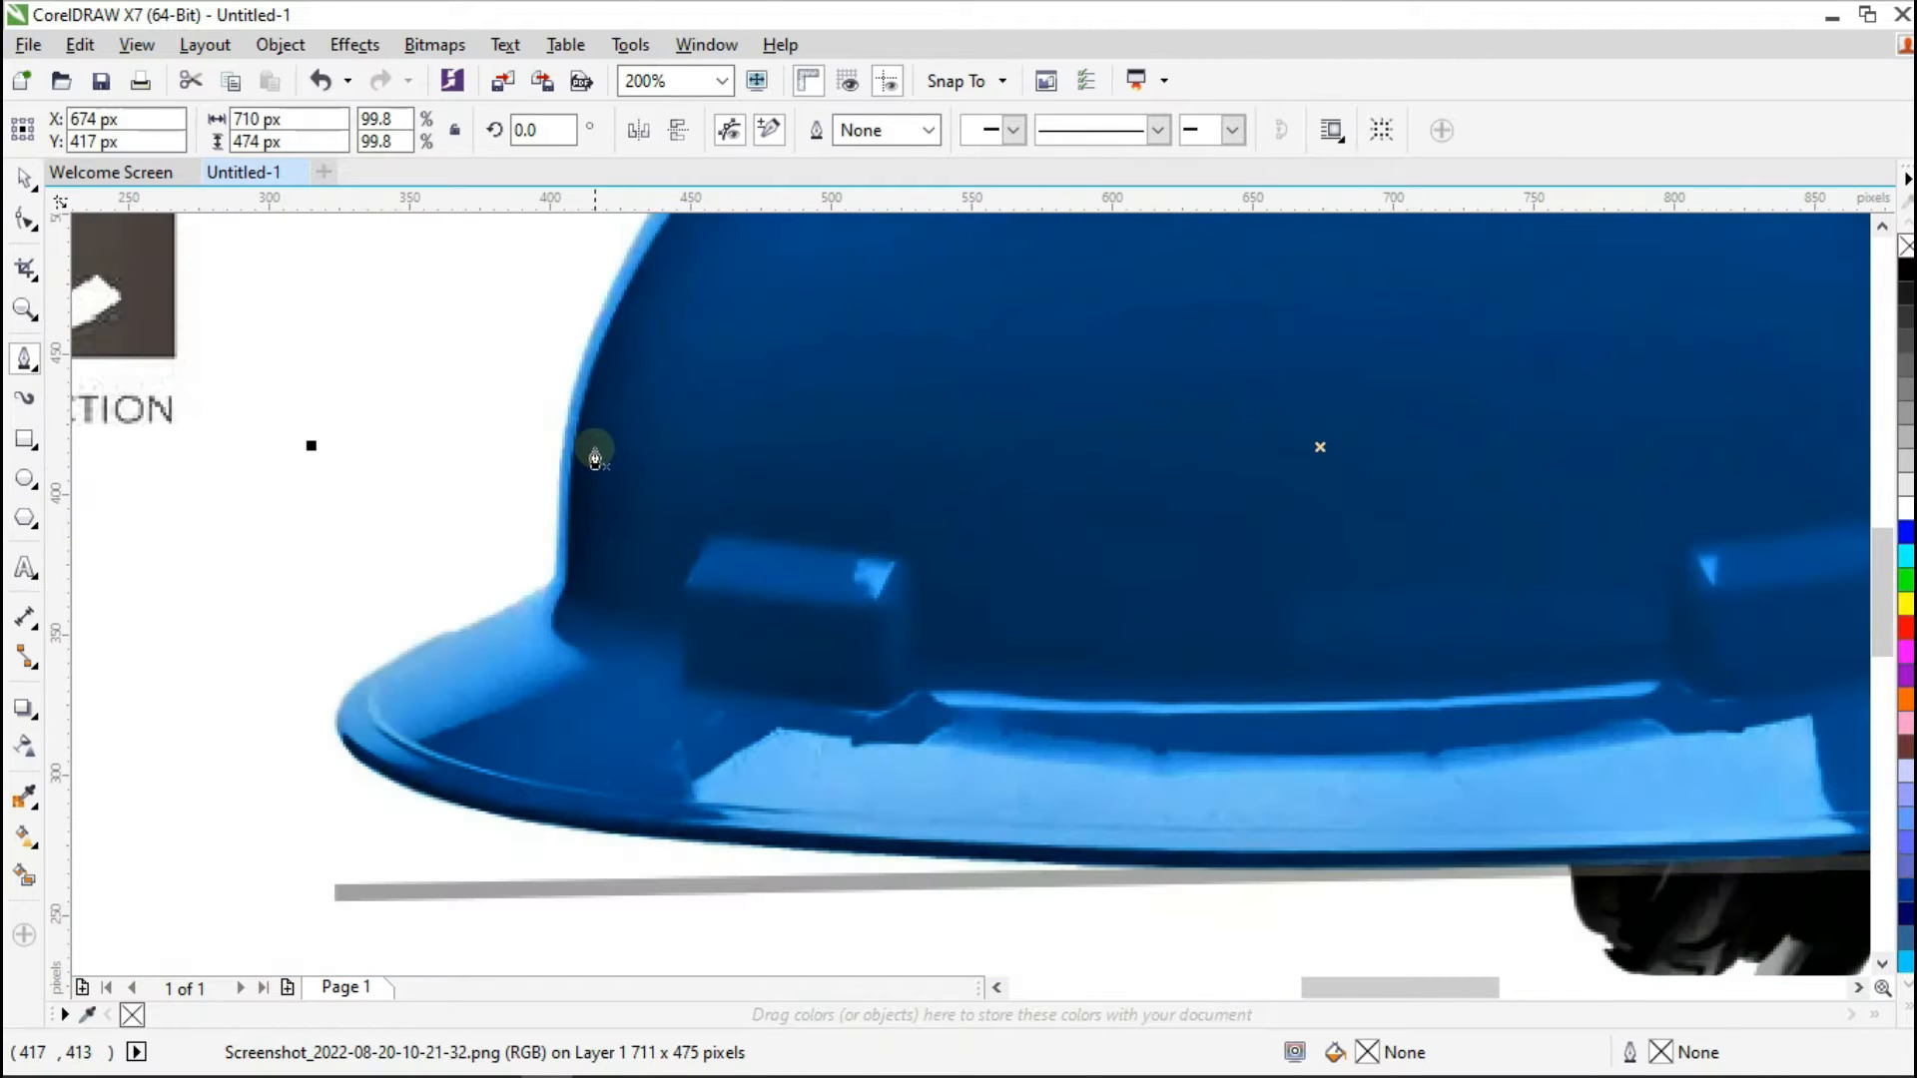
click(589, 420)
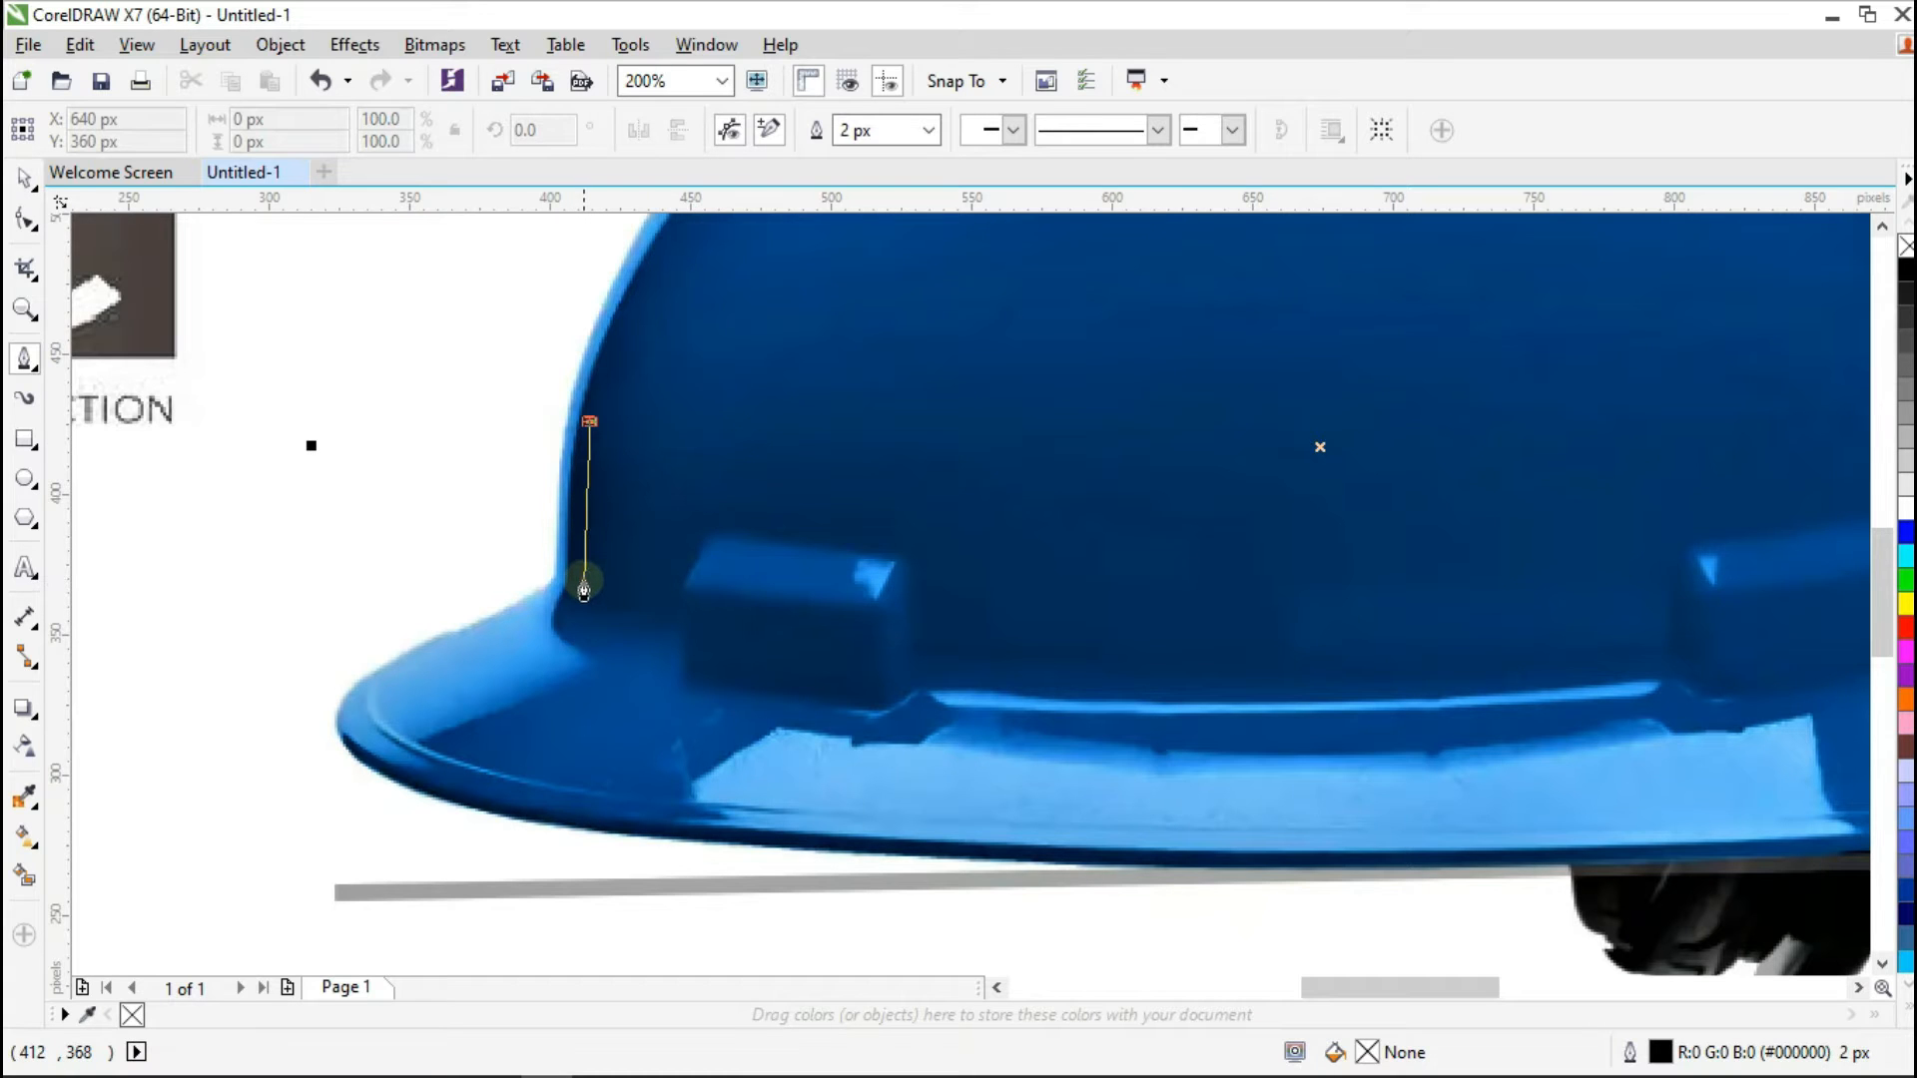
click(584, 580)
click(375, 672)
click(377, 760)
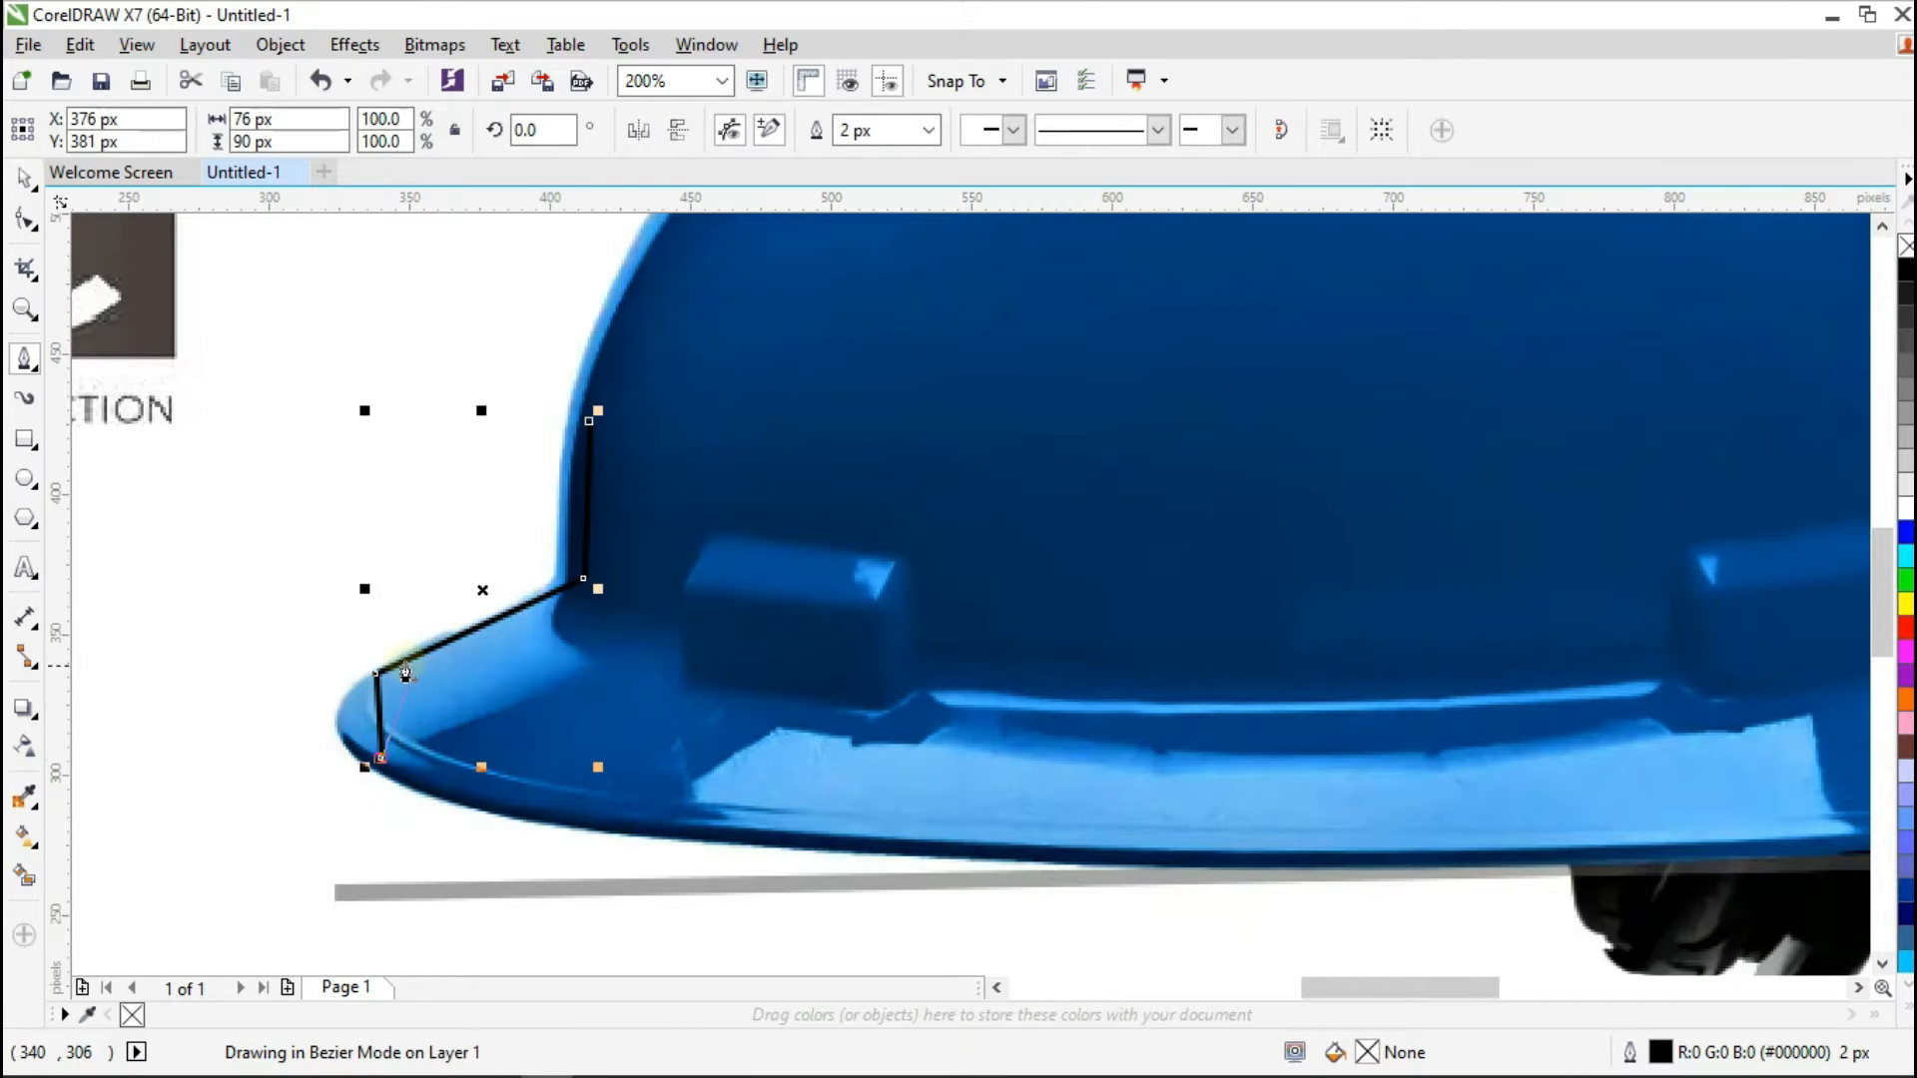
Step: Continue the outline across the brim and up the helmet's right side, closing it at the starting node, about 669 × 125 px
scroll(404, 659, down, 1)
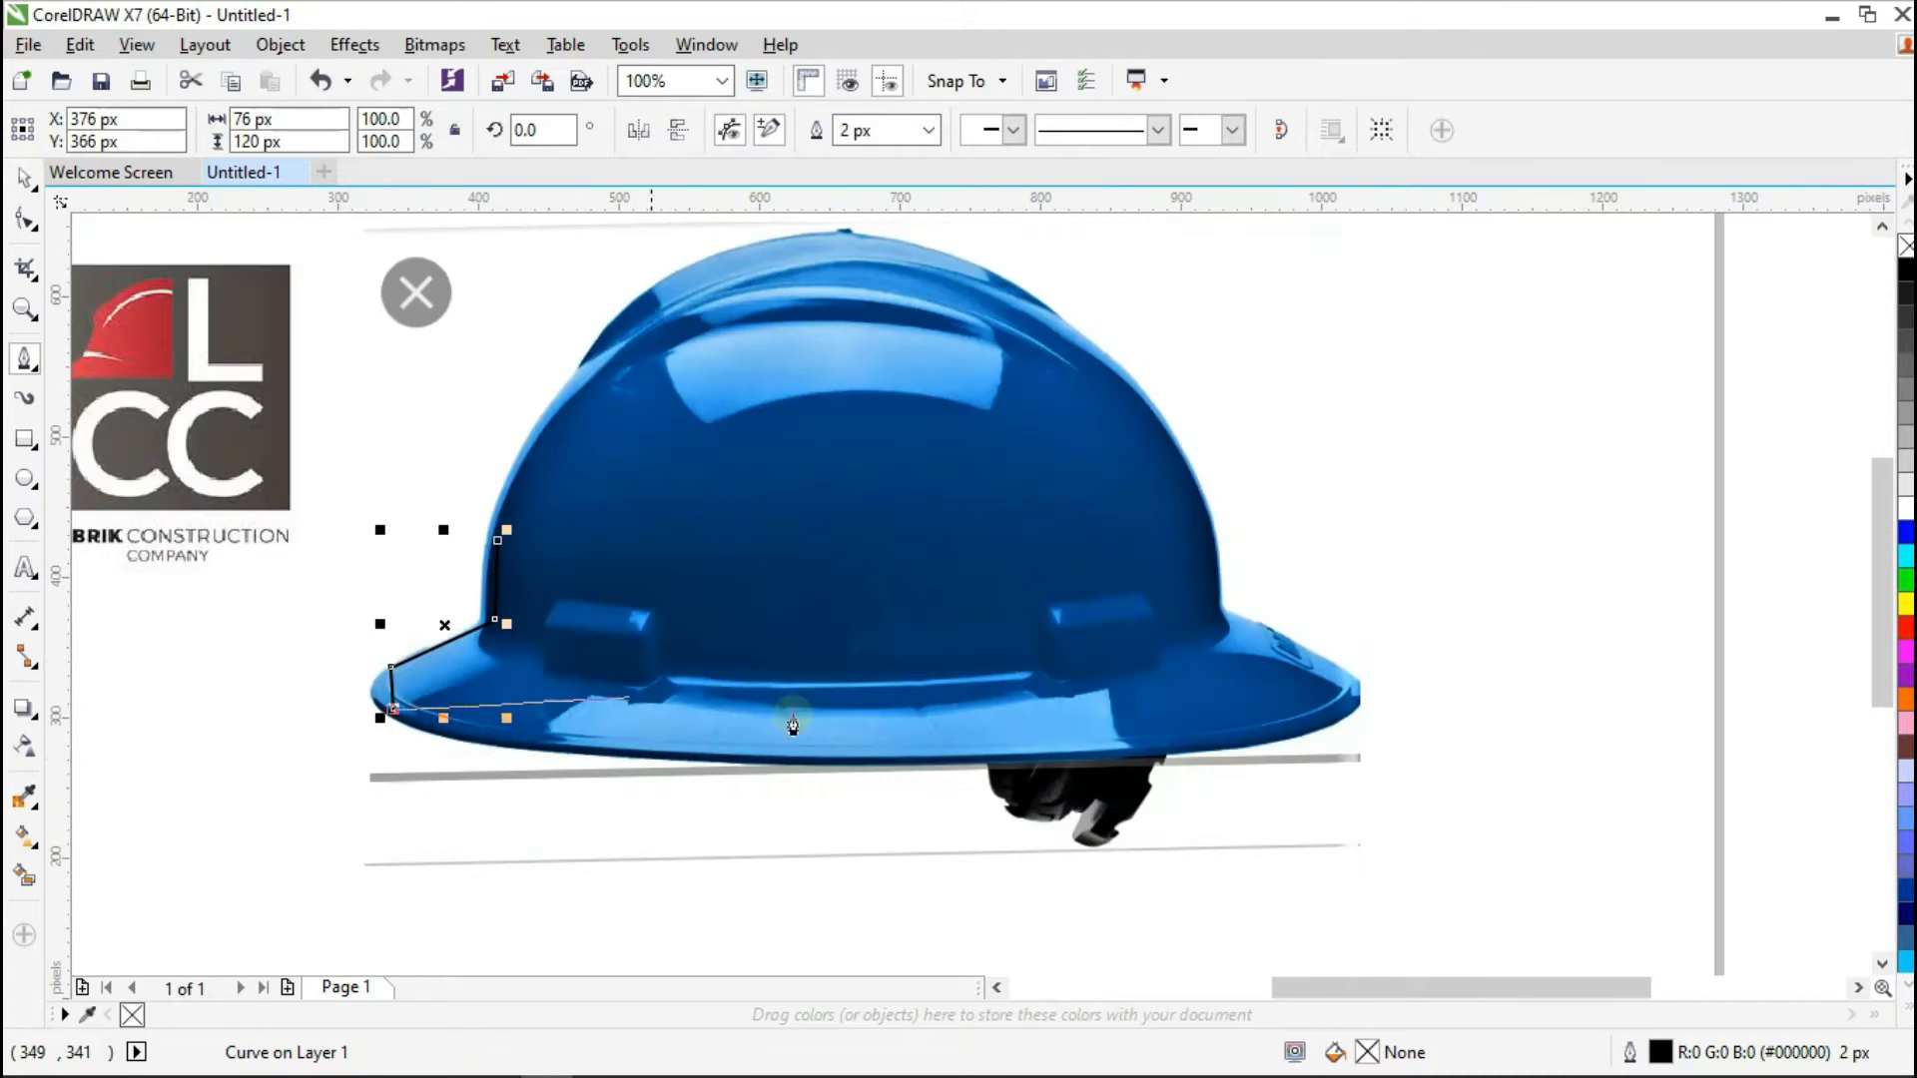
click(1330, 715)
click(1330, 664)
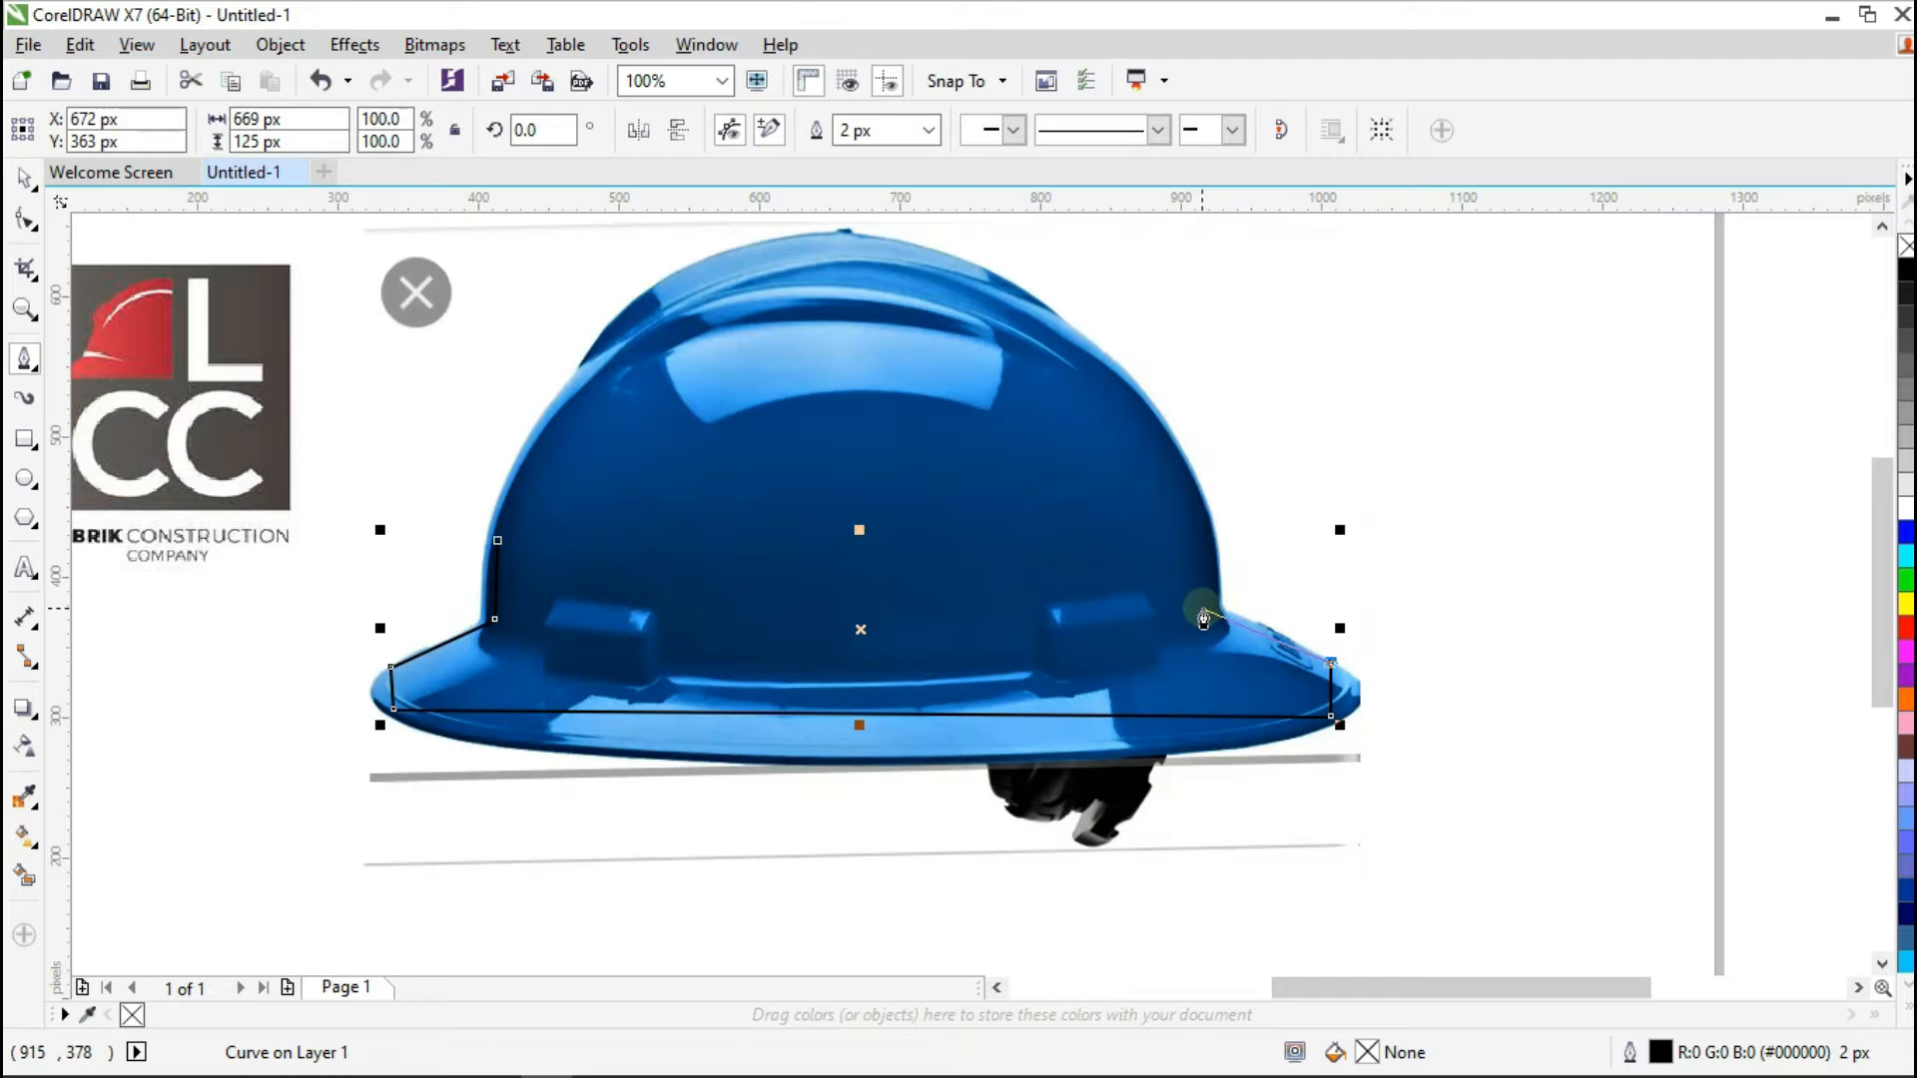
click(1209, 611)
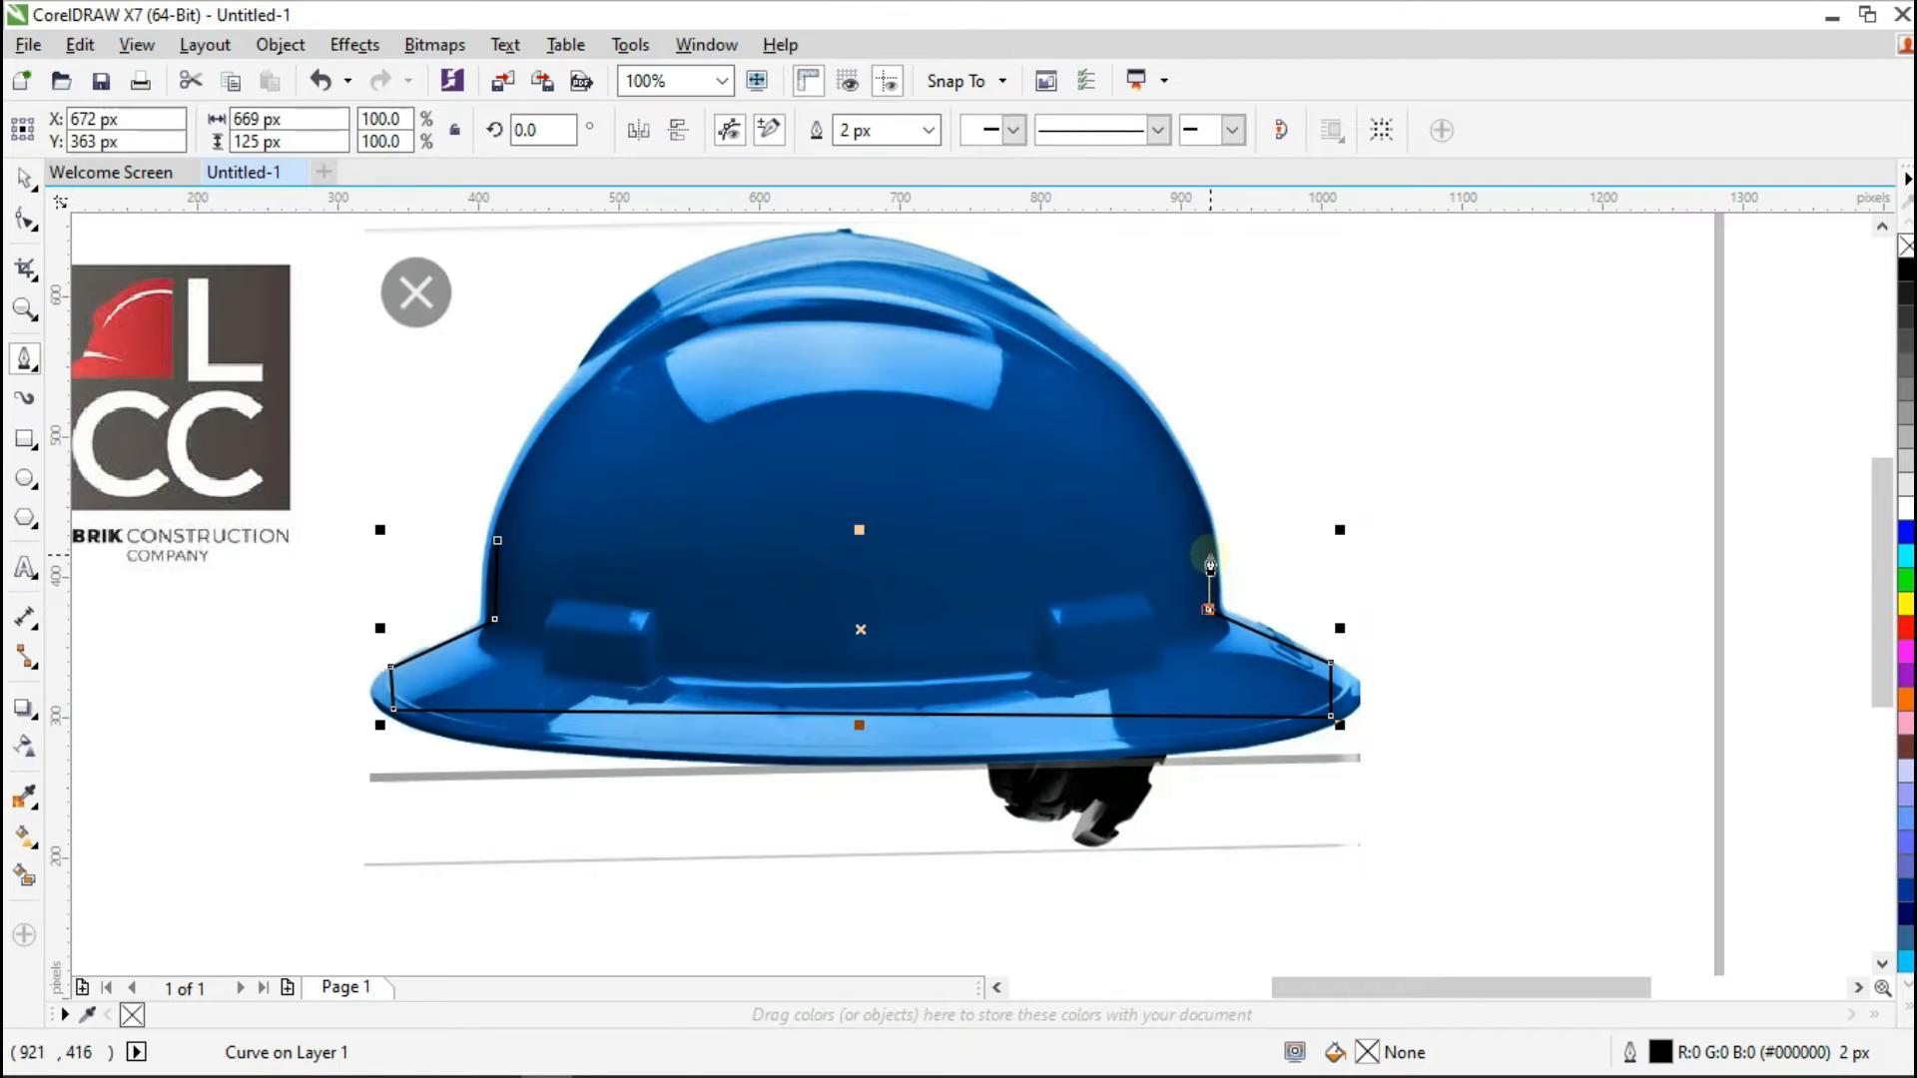
click(1209, 550)
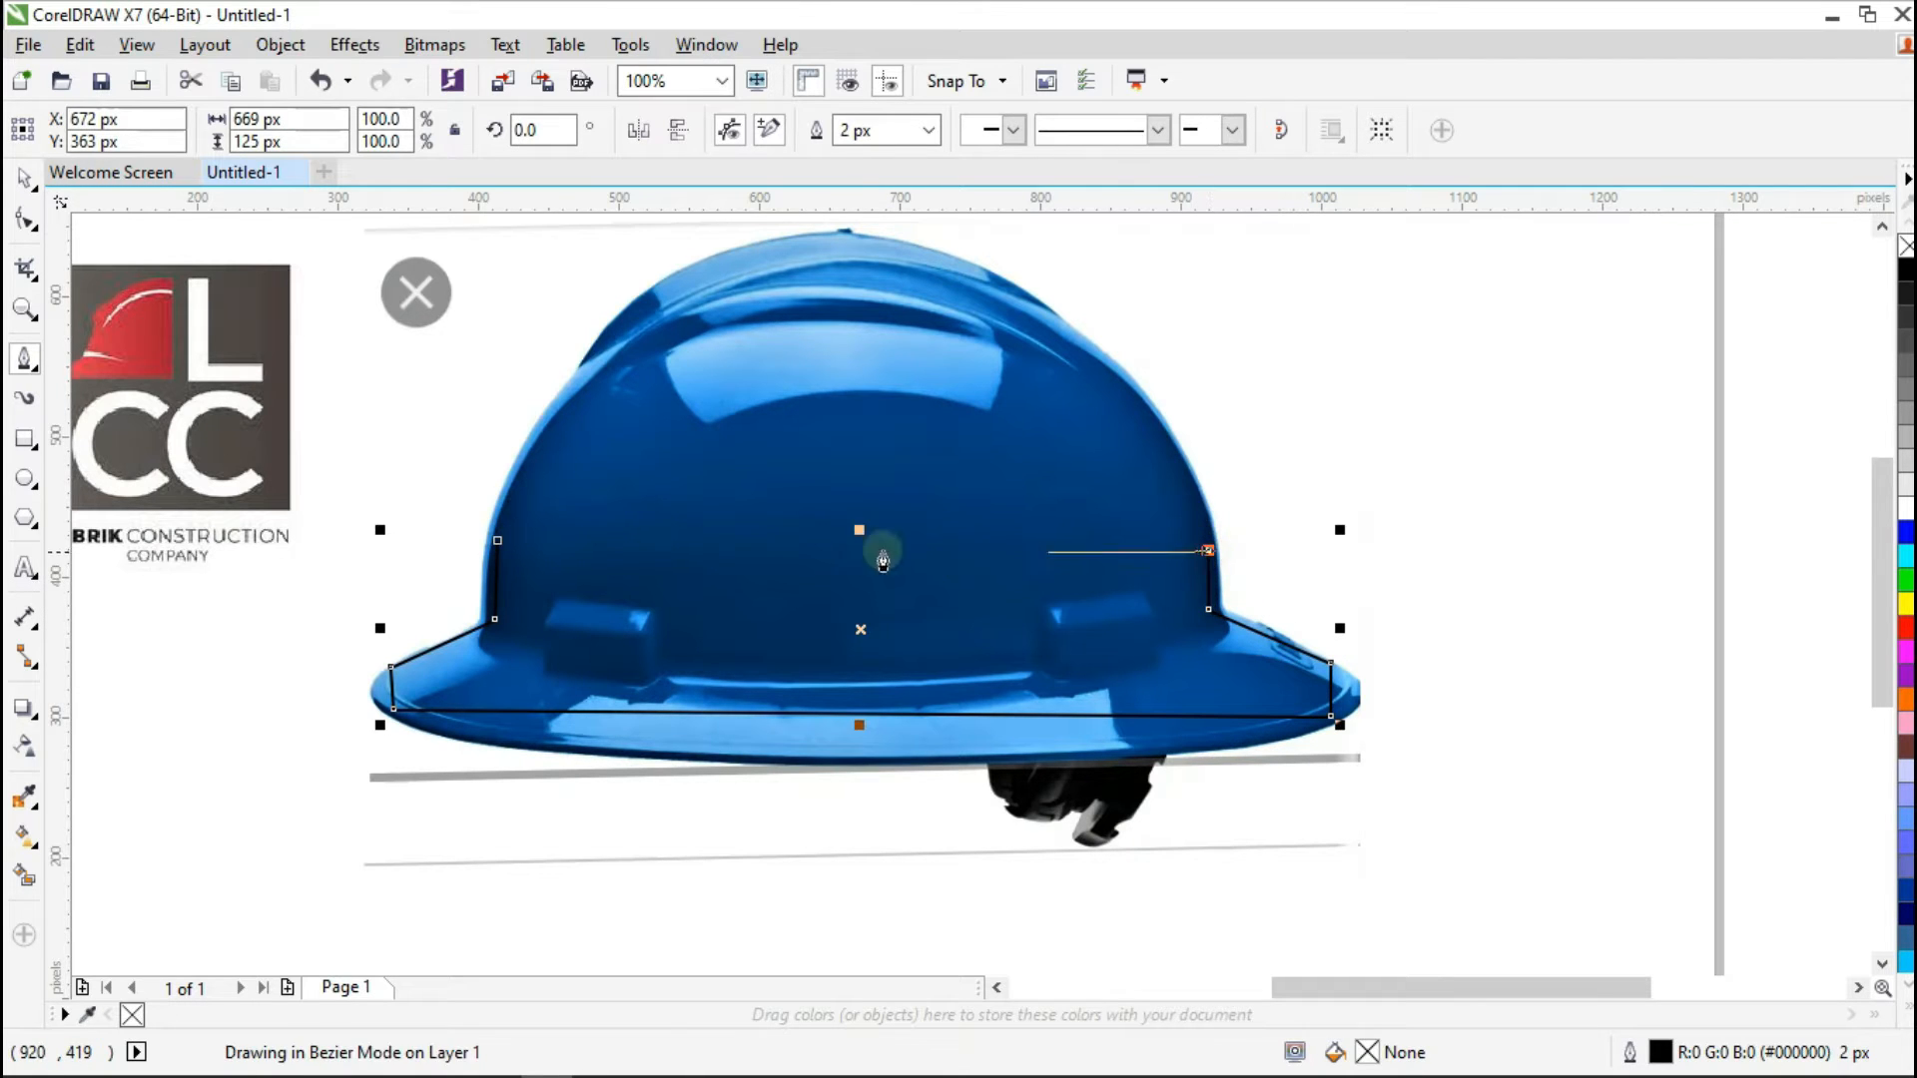
click(502, 540)
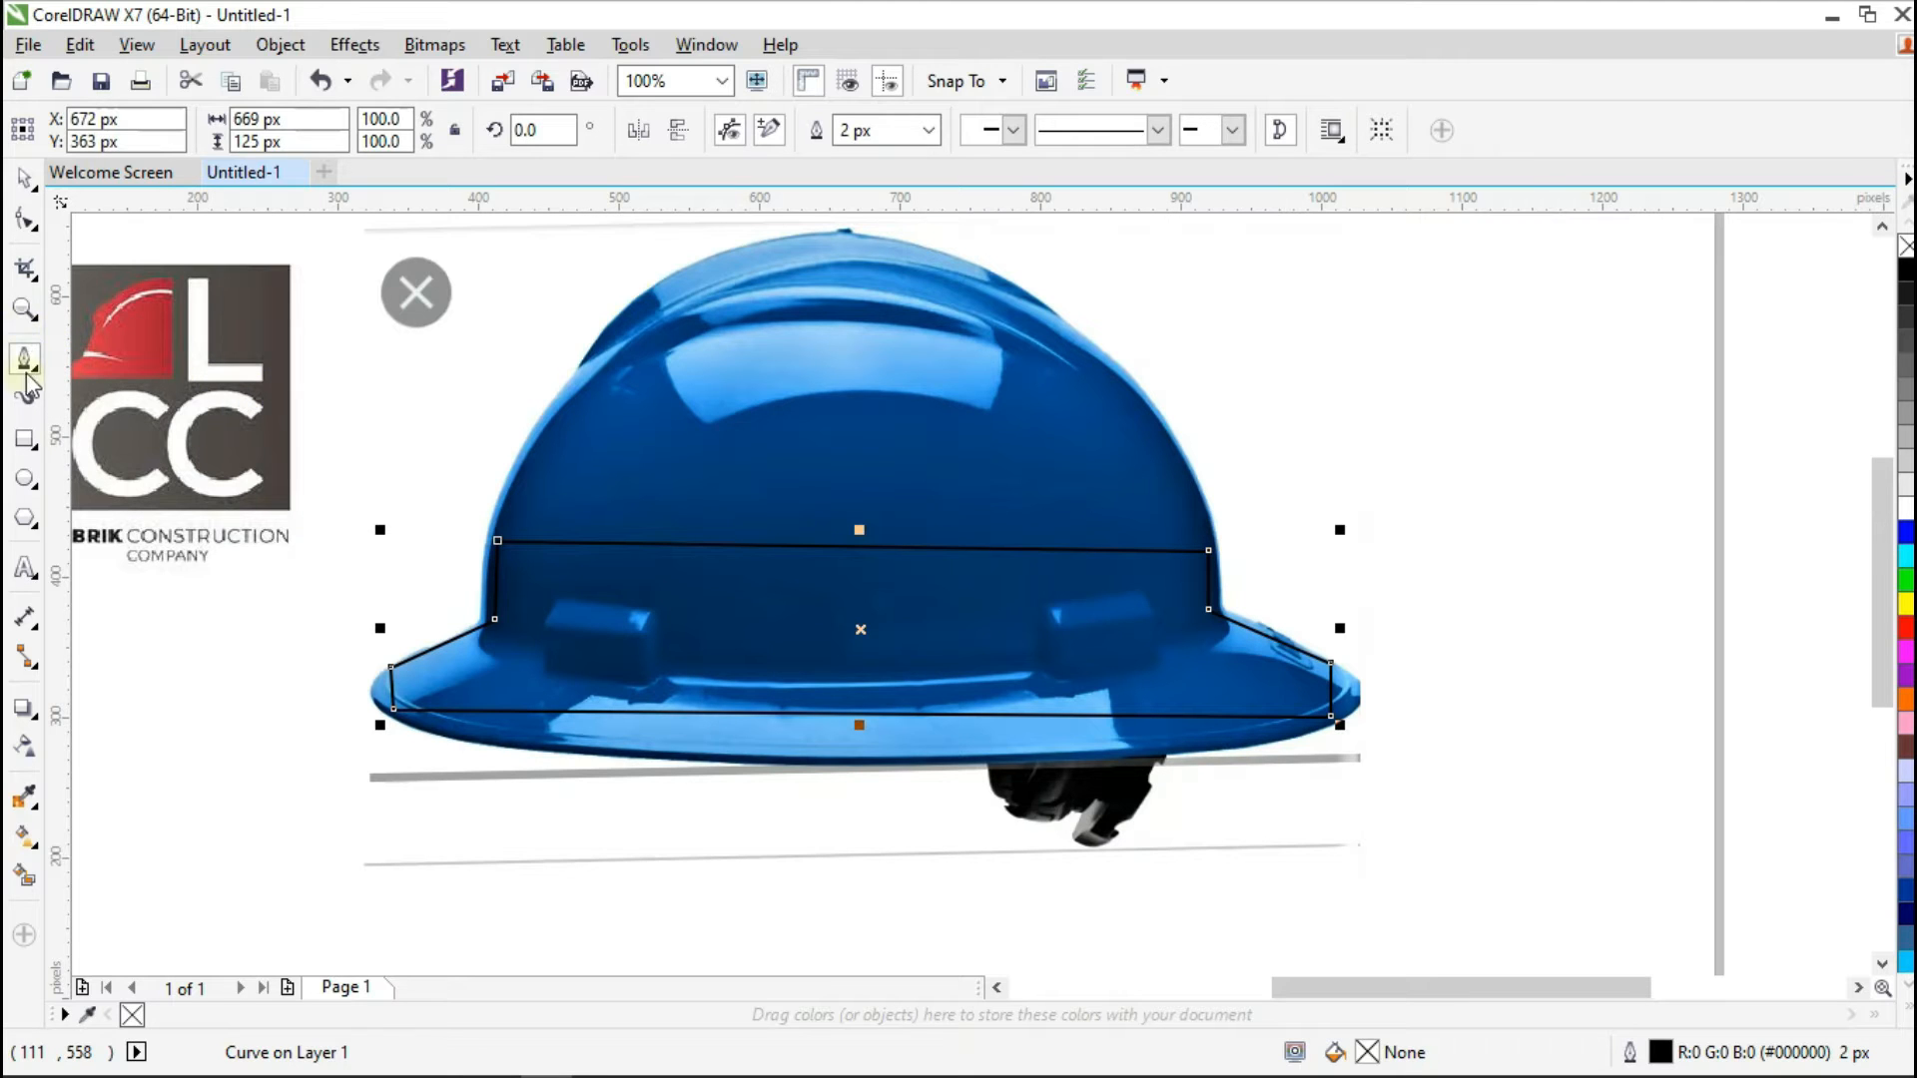
Step: Round the outline's right brim end with the Shape tool by curving its short vertical segment, deleting its upper node and adjusting the lower one
click(25, 219)
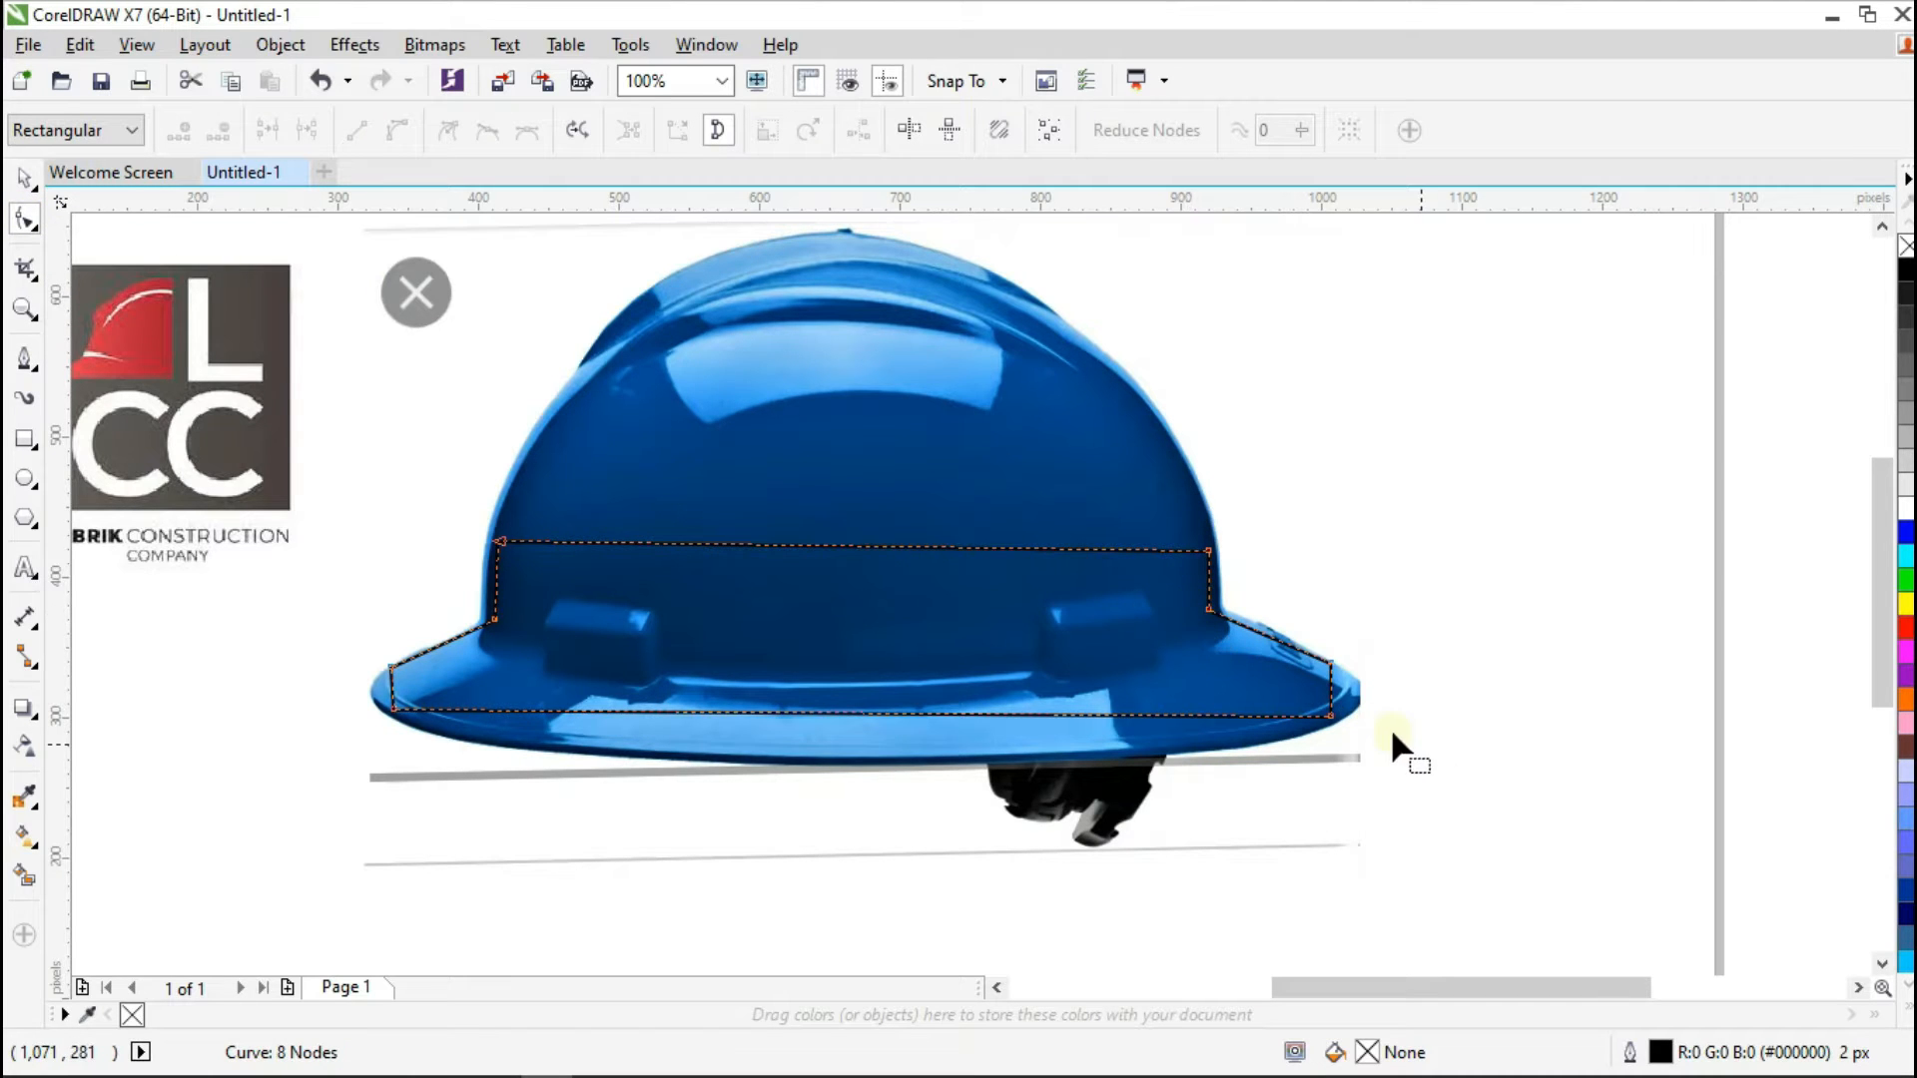
scroll(1357, 679, up, 3)
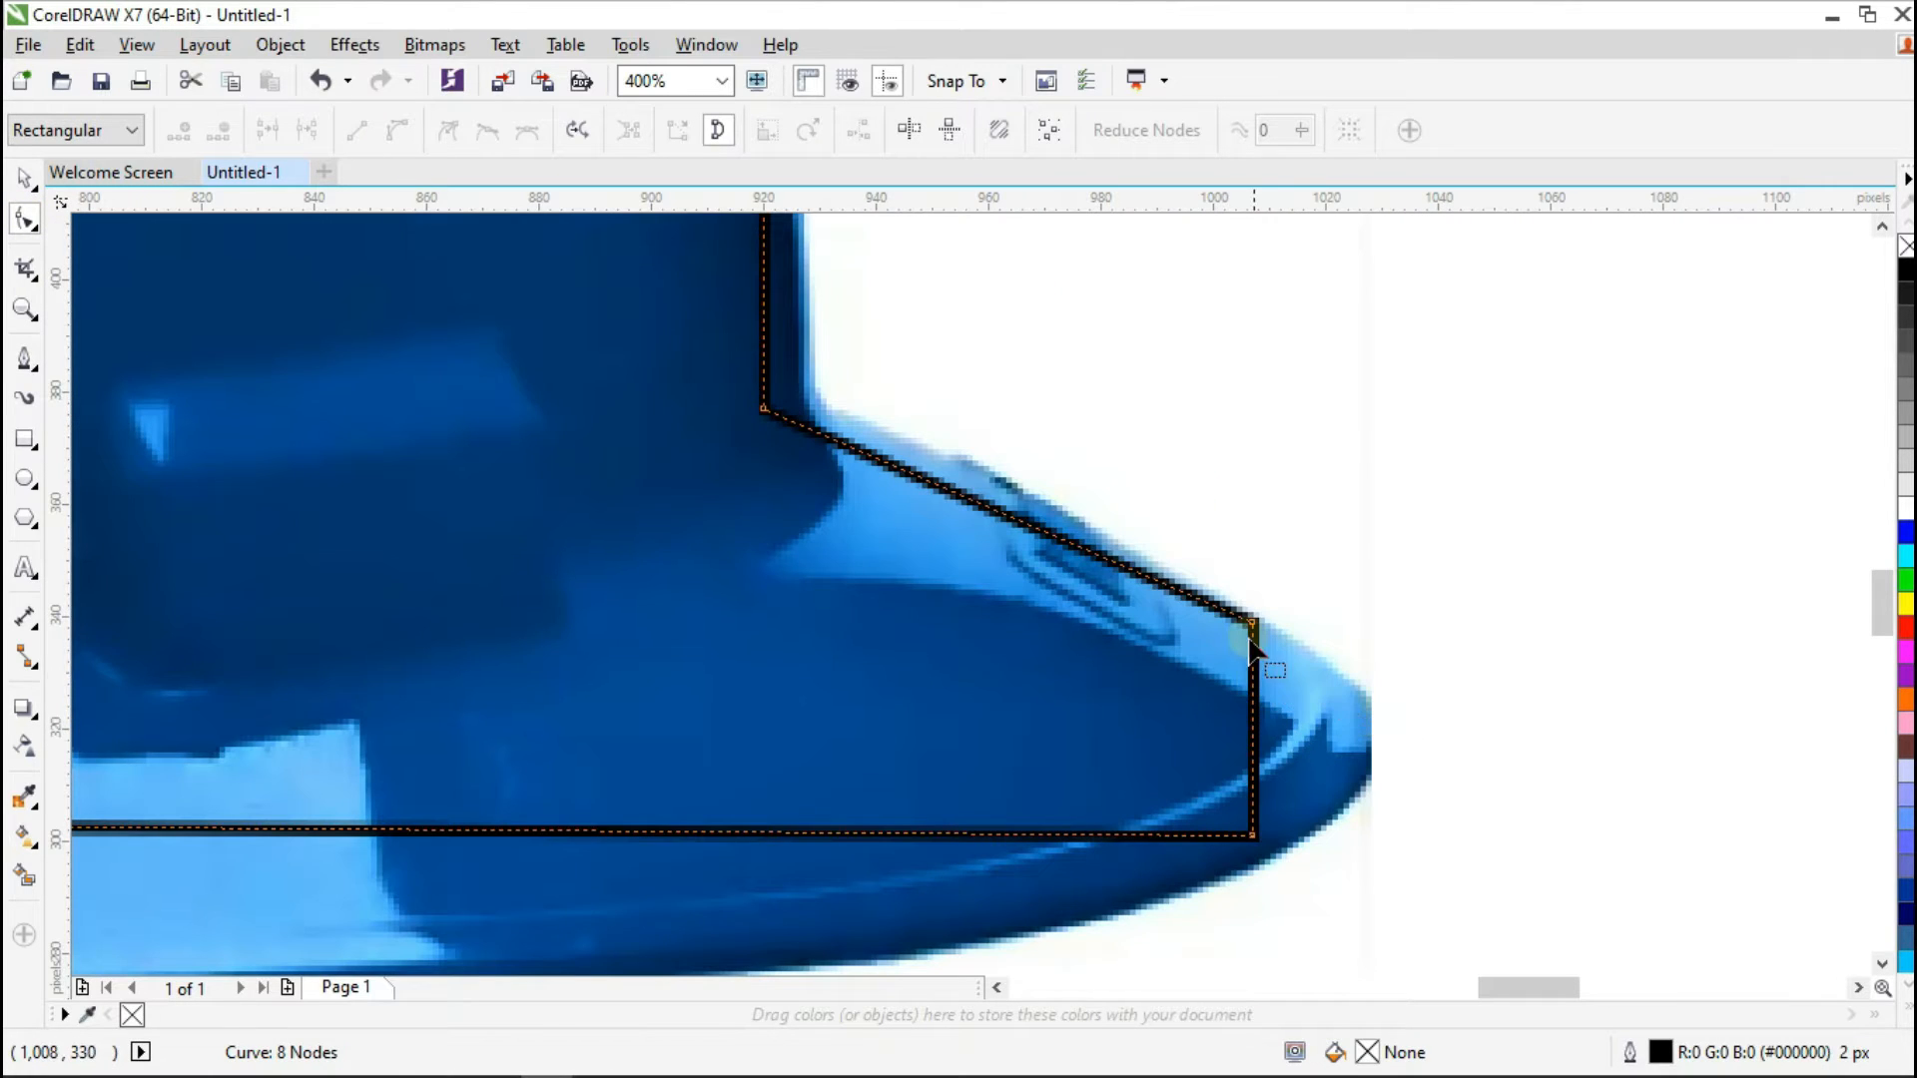
drag(1250, 623, 1253, 639)
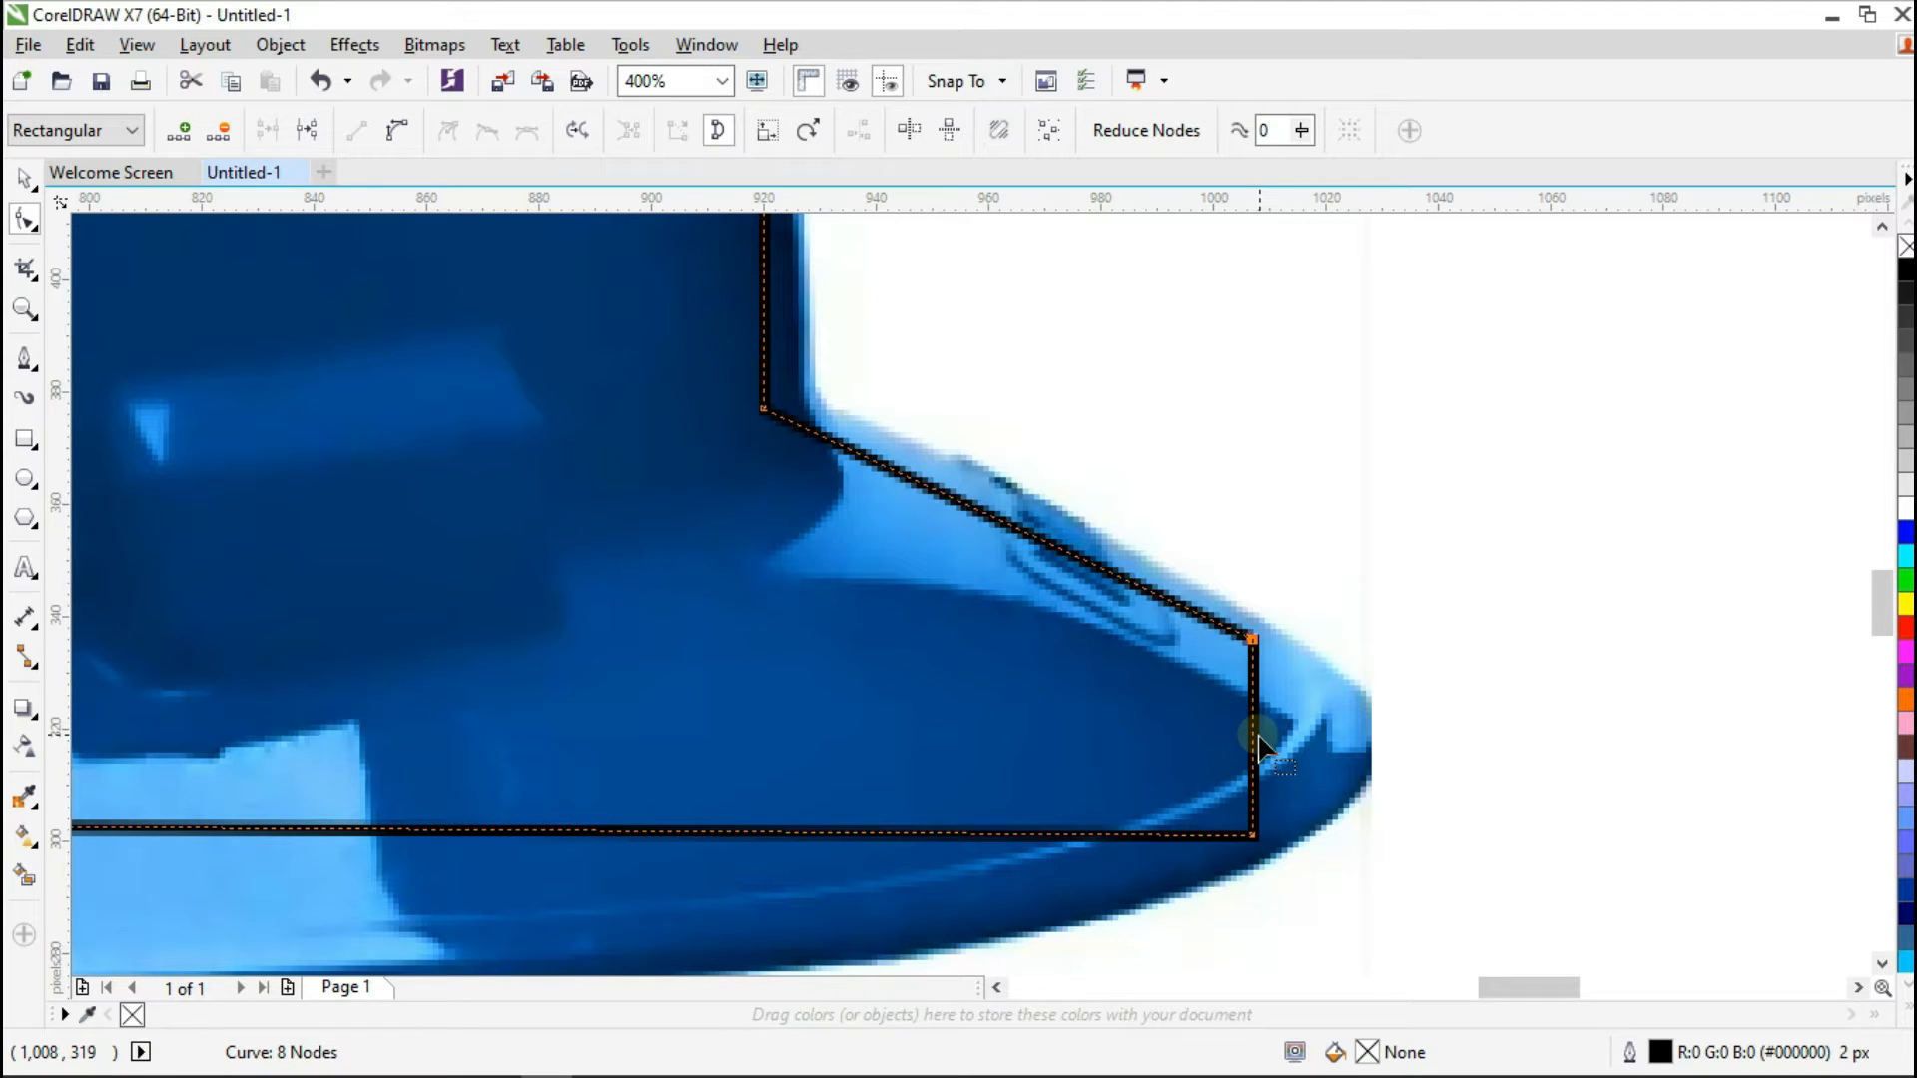
click(1253, 734)
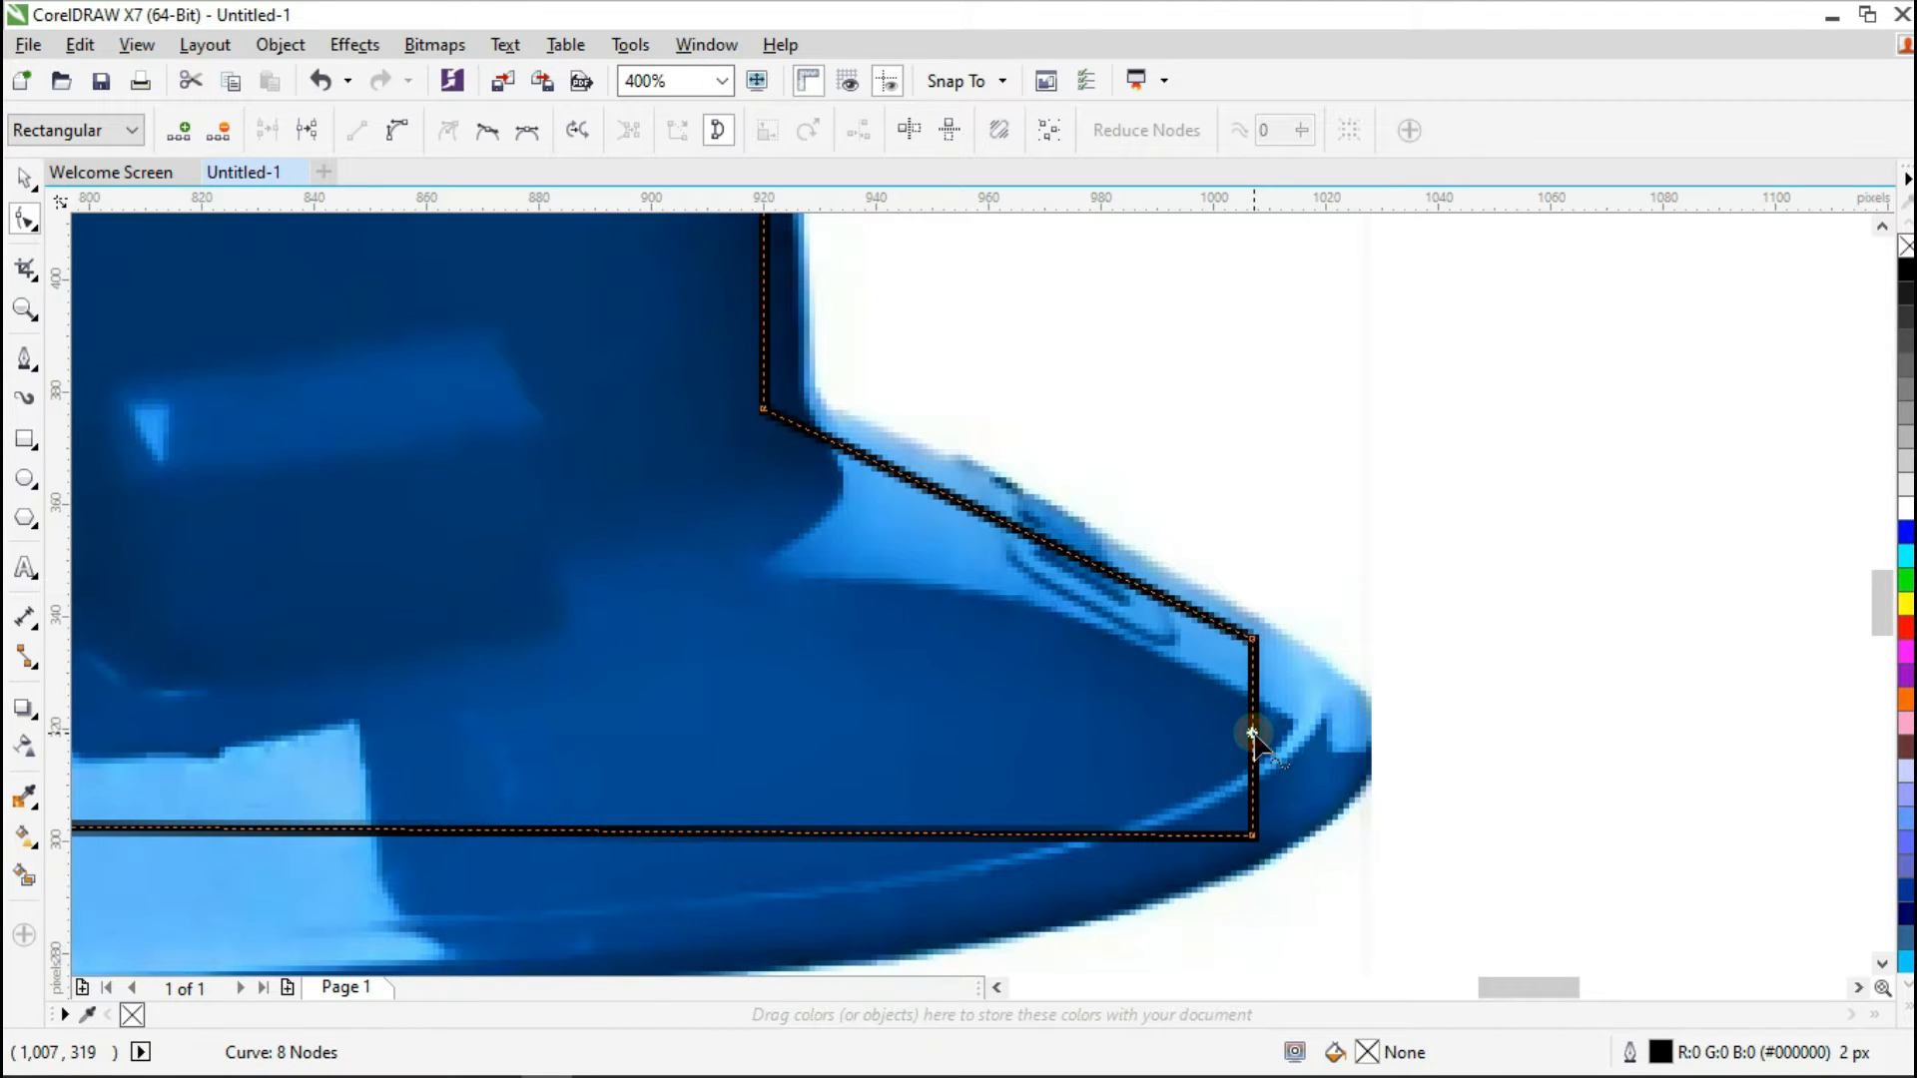
click(398, 131)
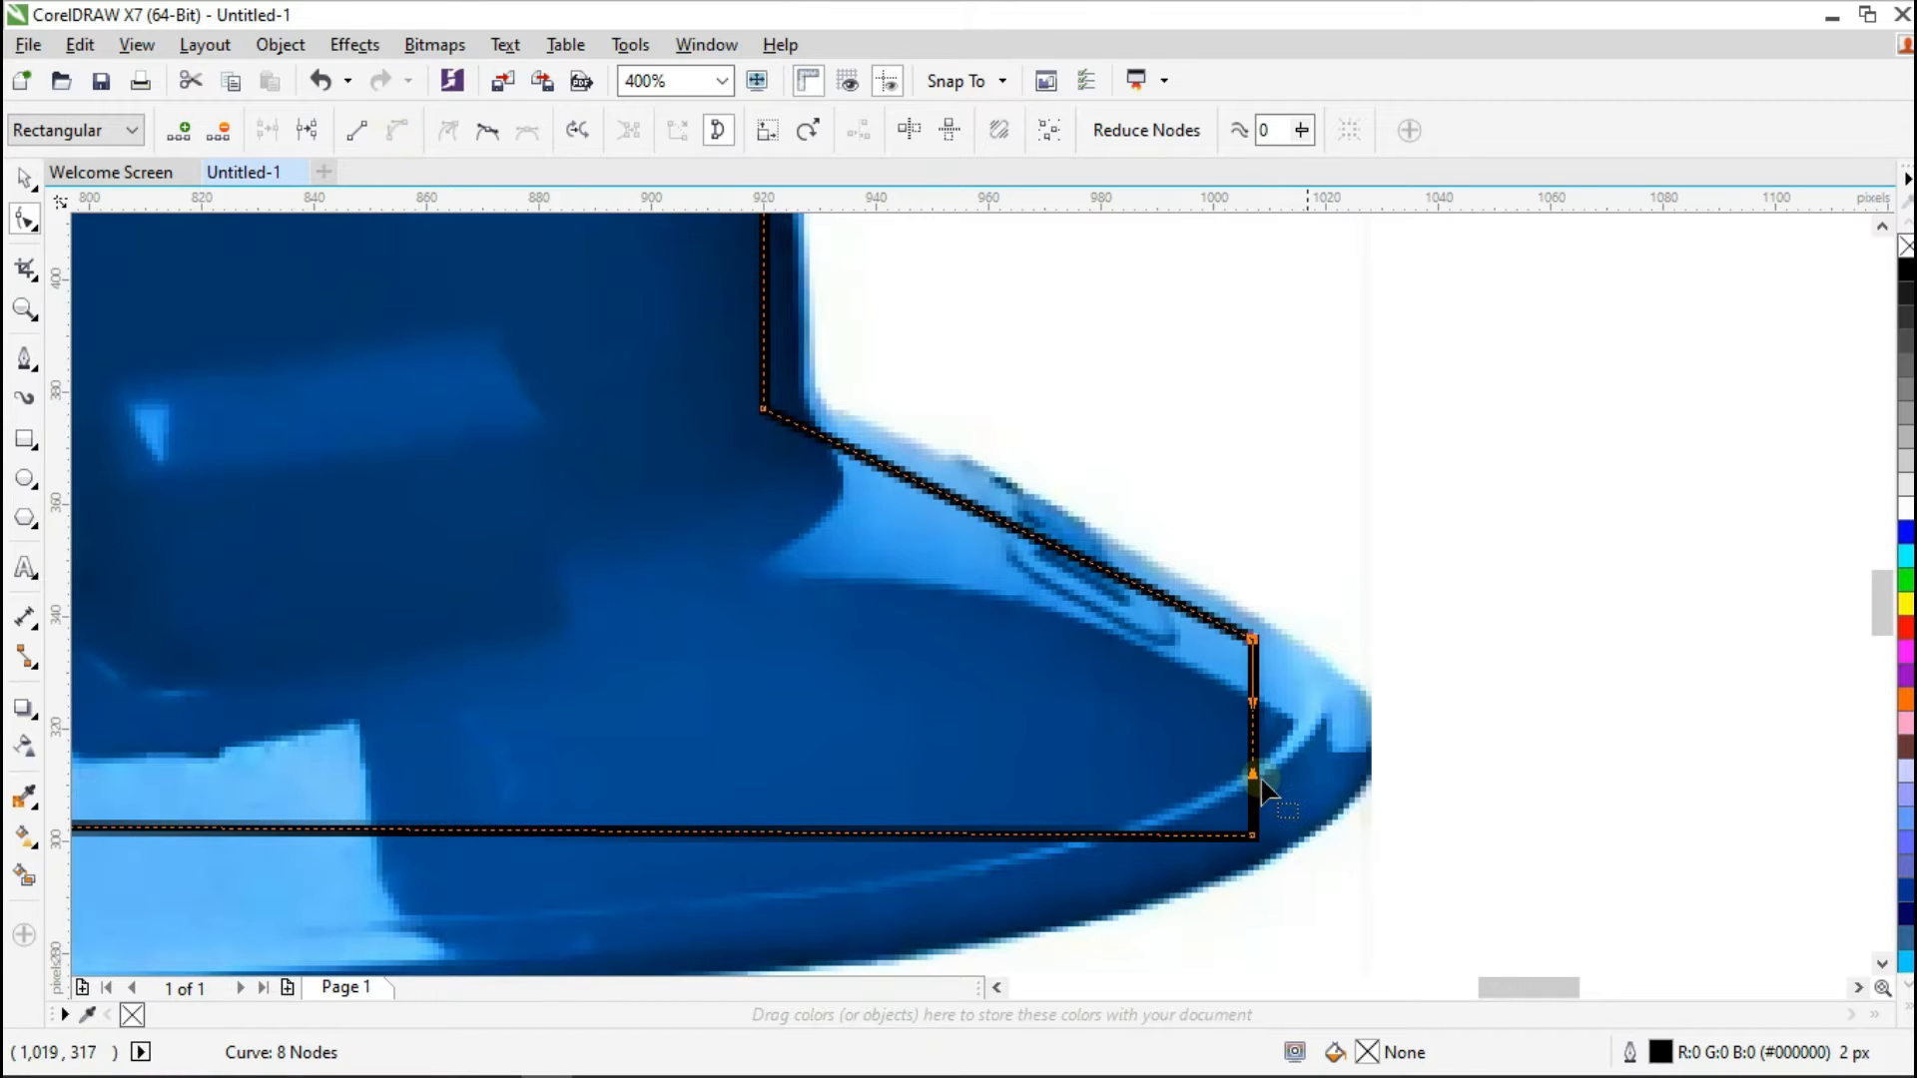
drag(1255, 759, 1280, 710)
double_click(1254, 638)
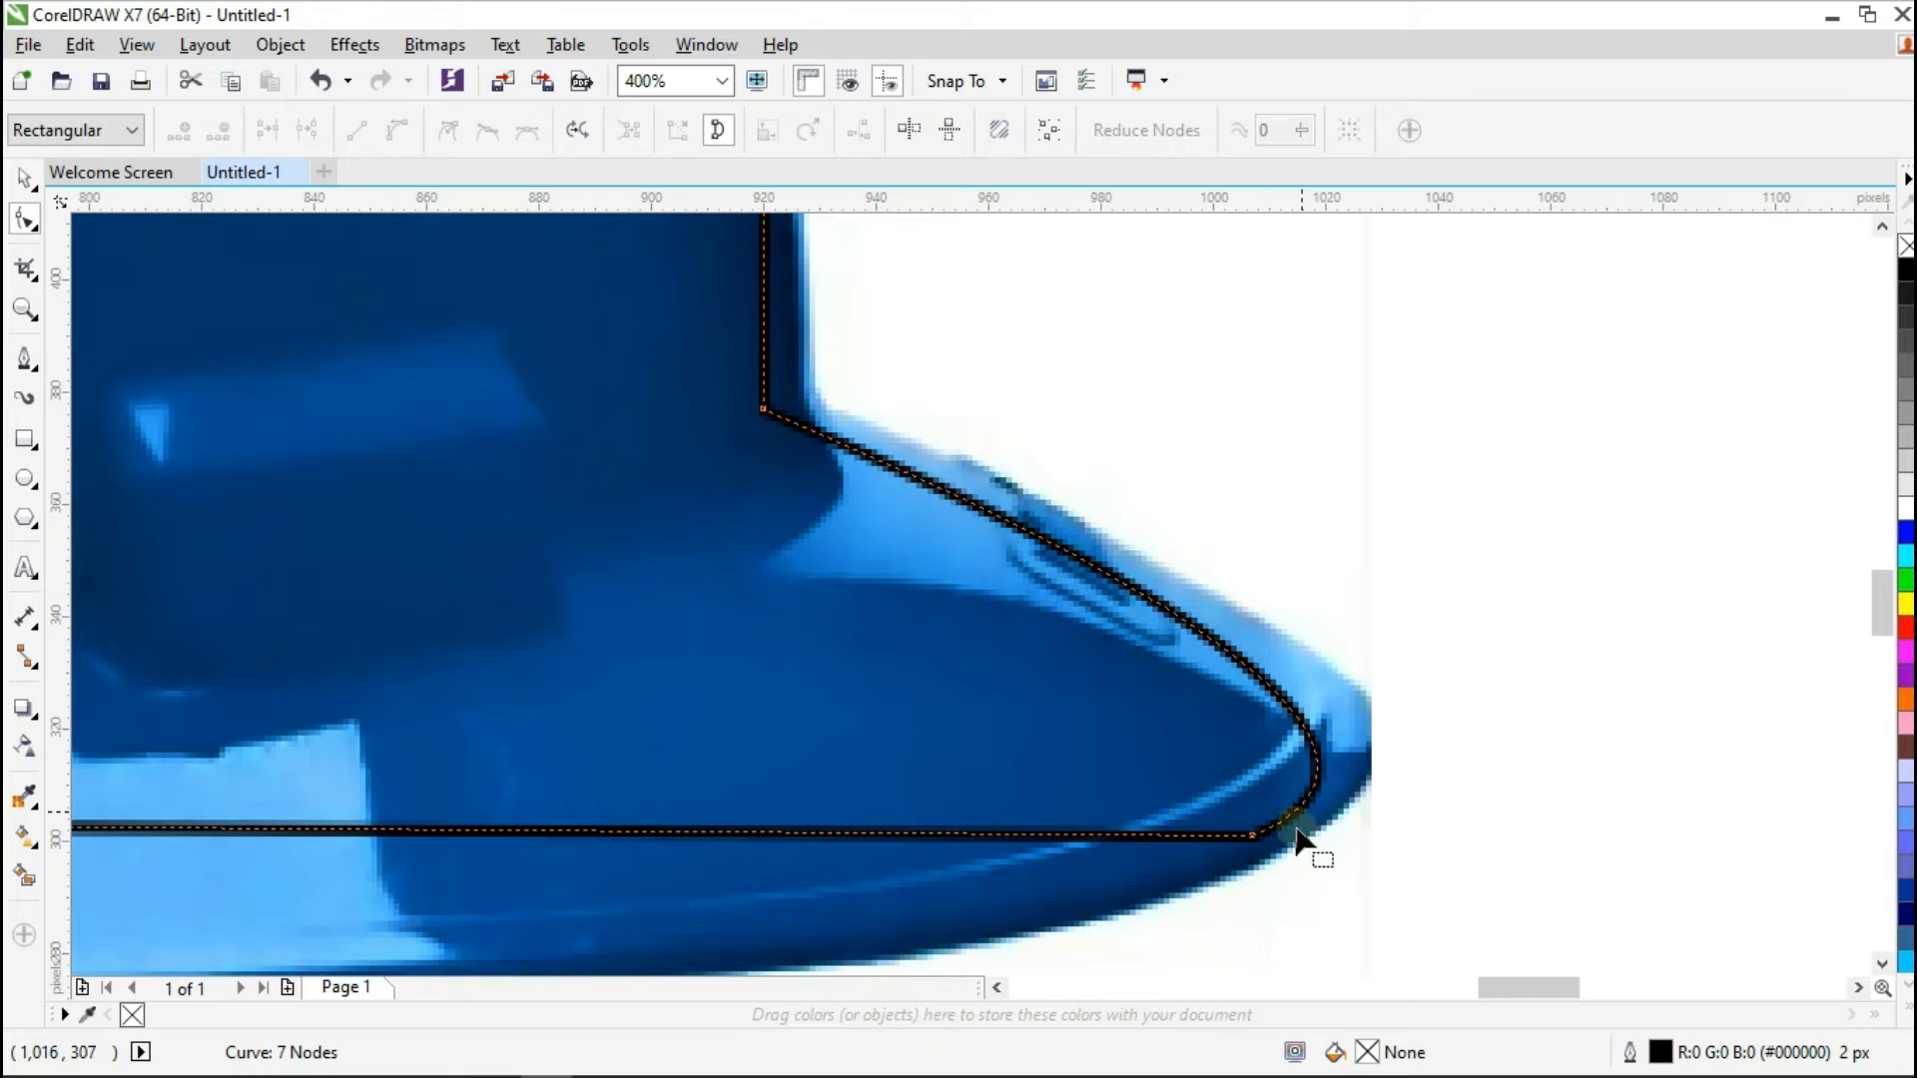
mouse_move(1251, 836)
mouse_down()
mouse_move(1201, 836)
mouse_move(1256, 836)
mouse_move(1231, 839)
mouse_up()
Step: Round the outline's left brim end by converting its short side to a curve, deleting the upper node and shifting the lower one
scroll(856, 663, down, 2)
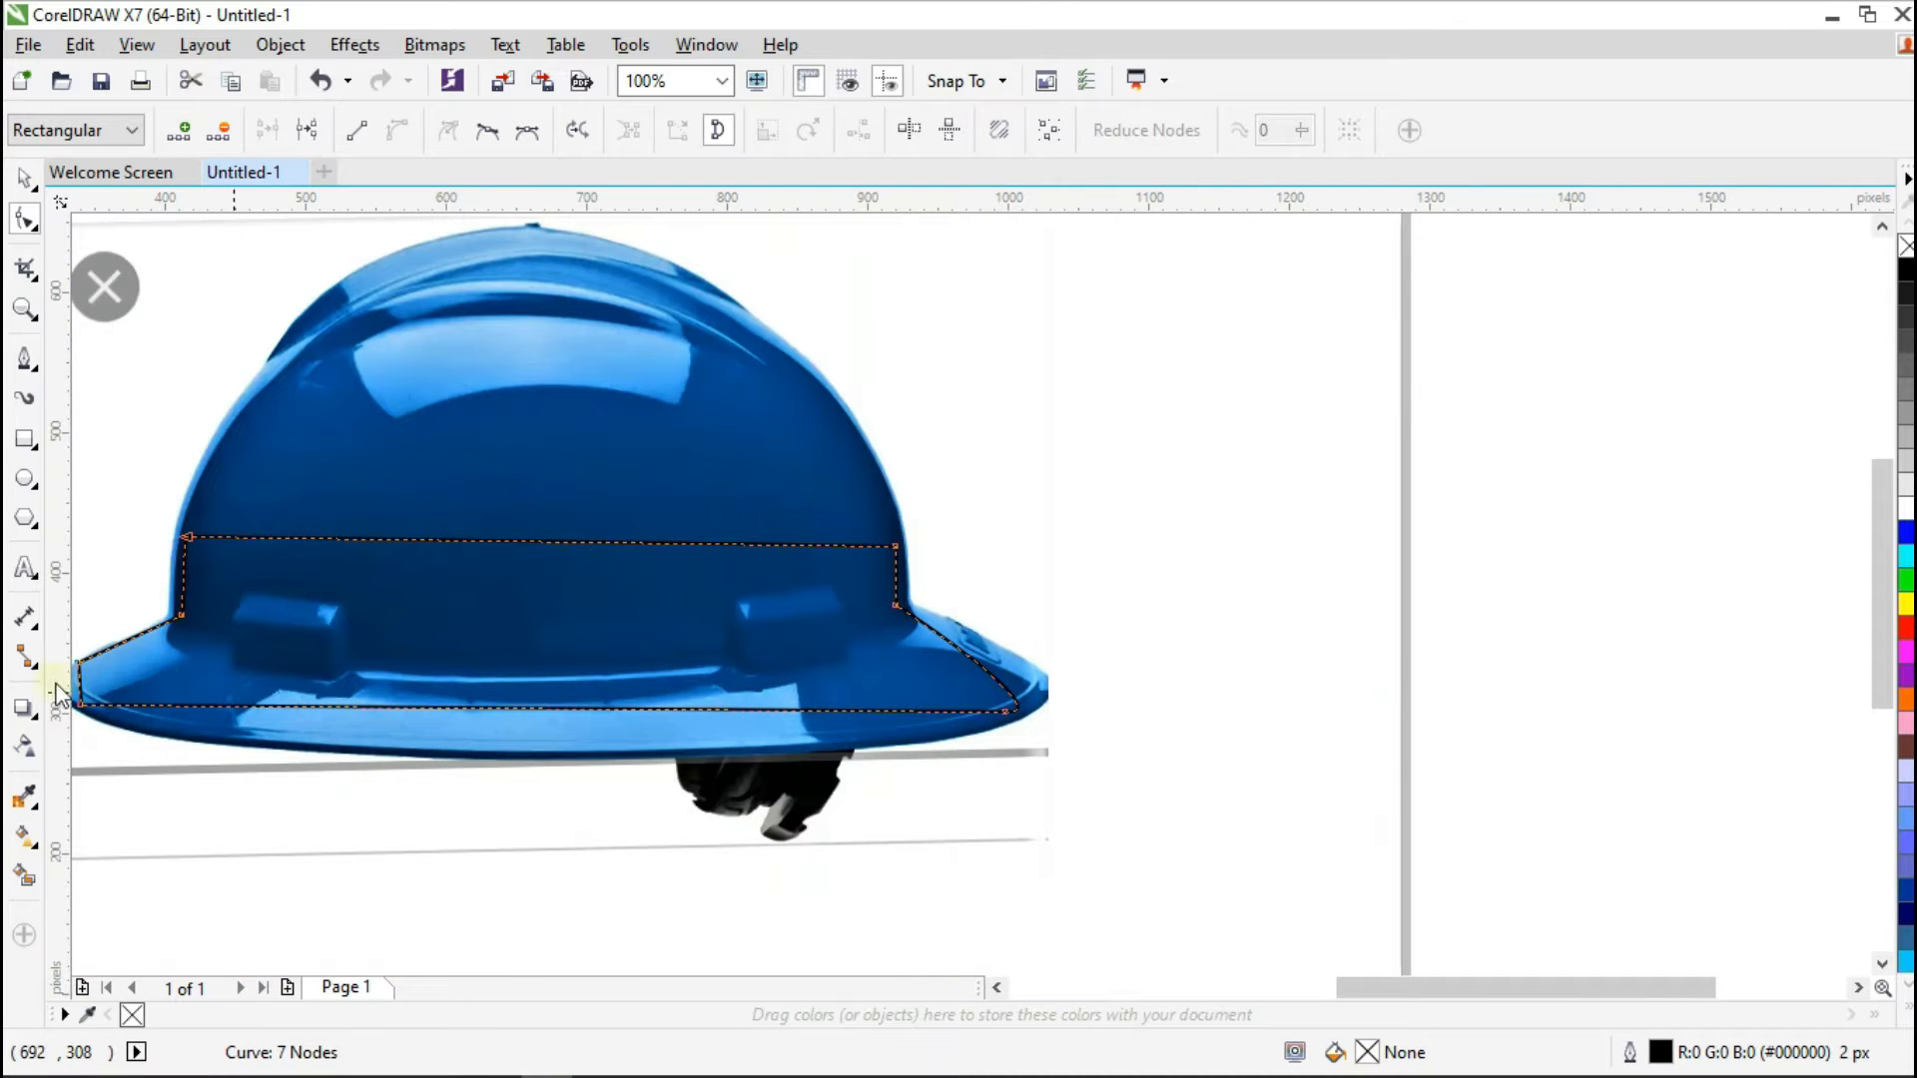
scroll(1228, 578, down, 1)
scroll(671, 607, up, 3)
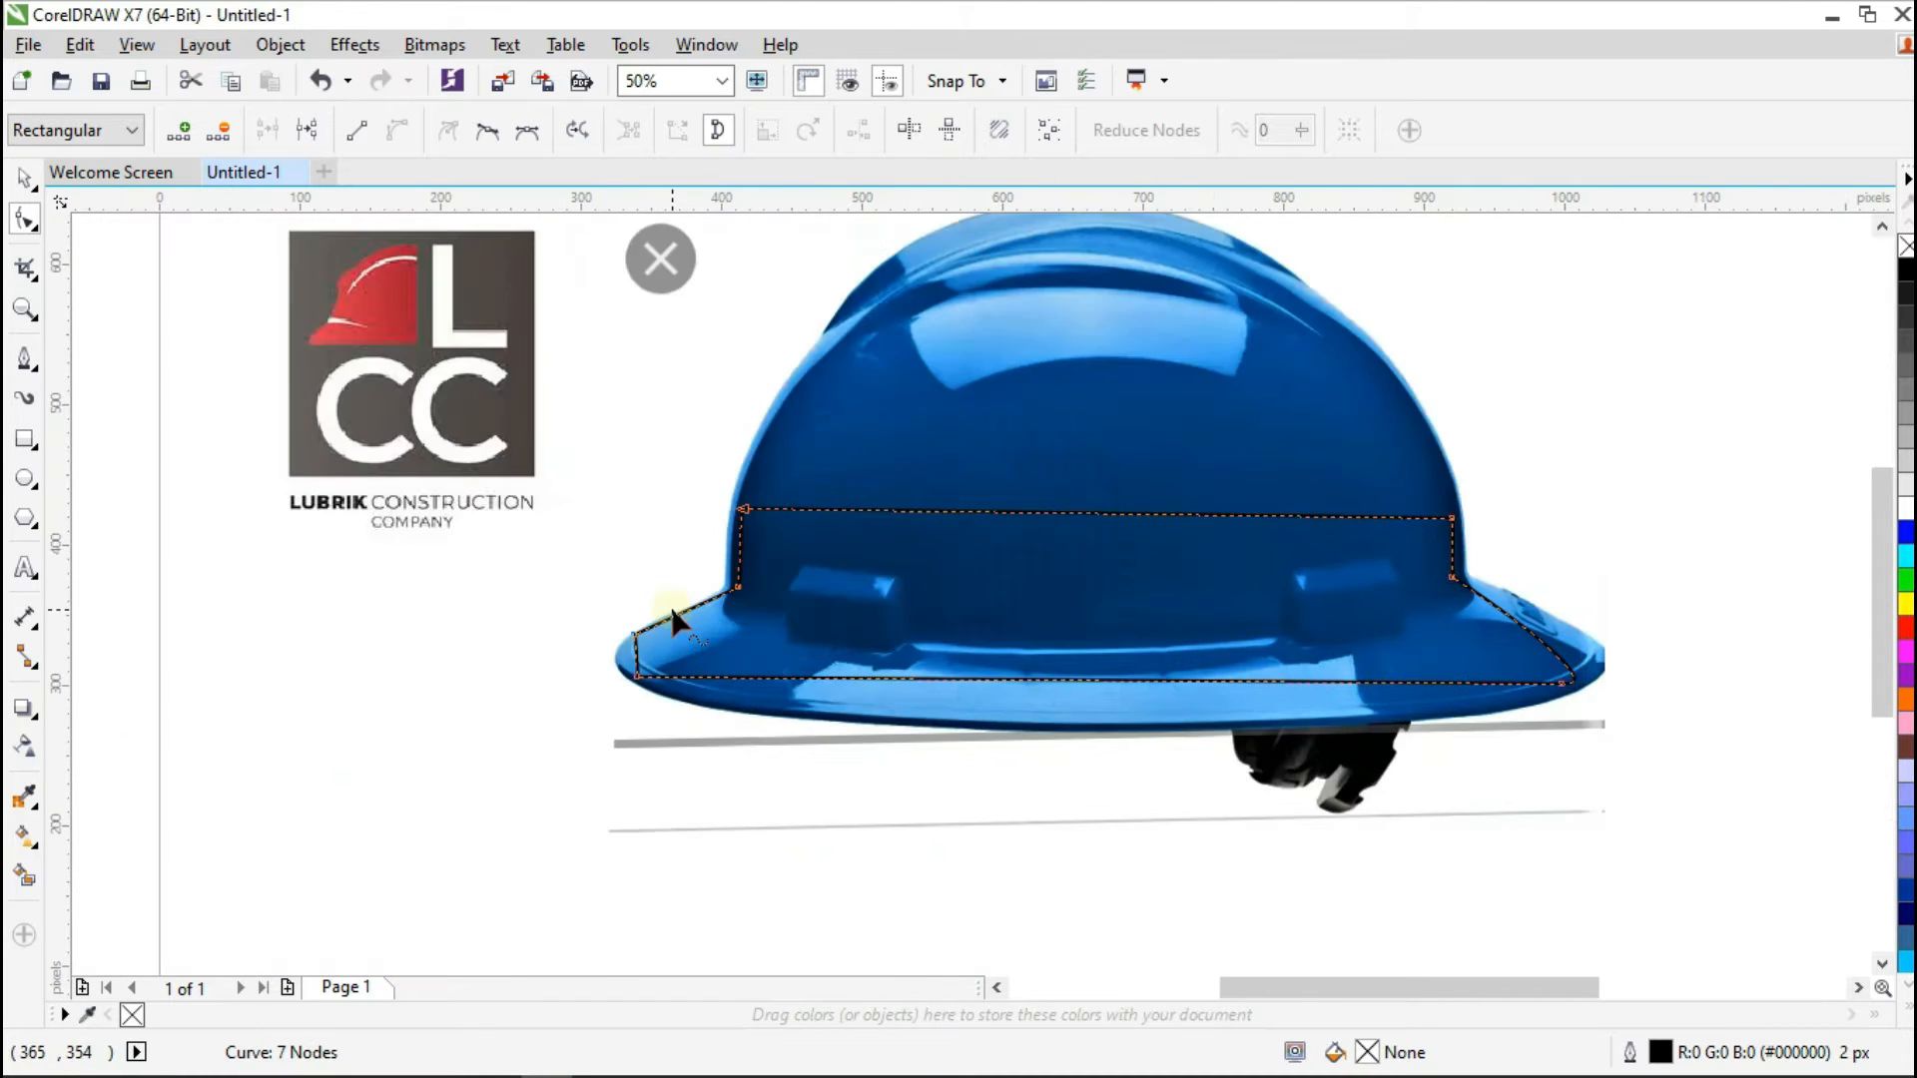
click(569, 685)
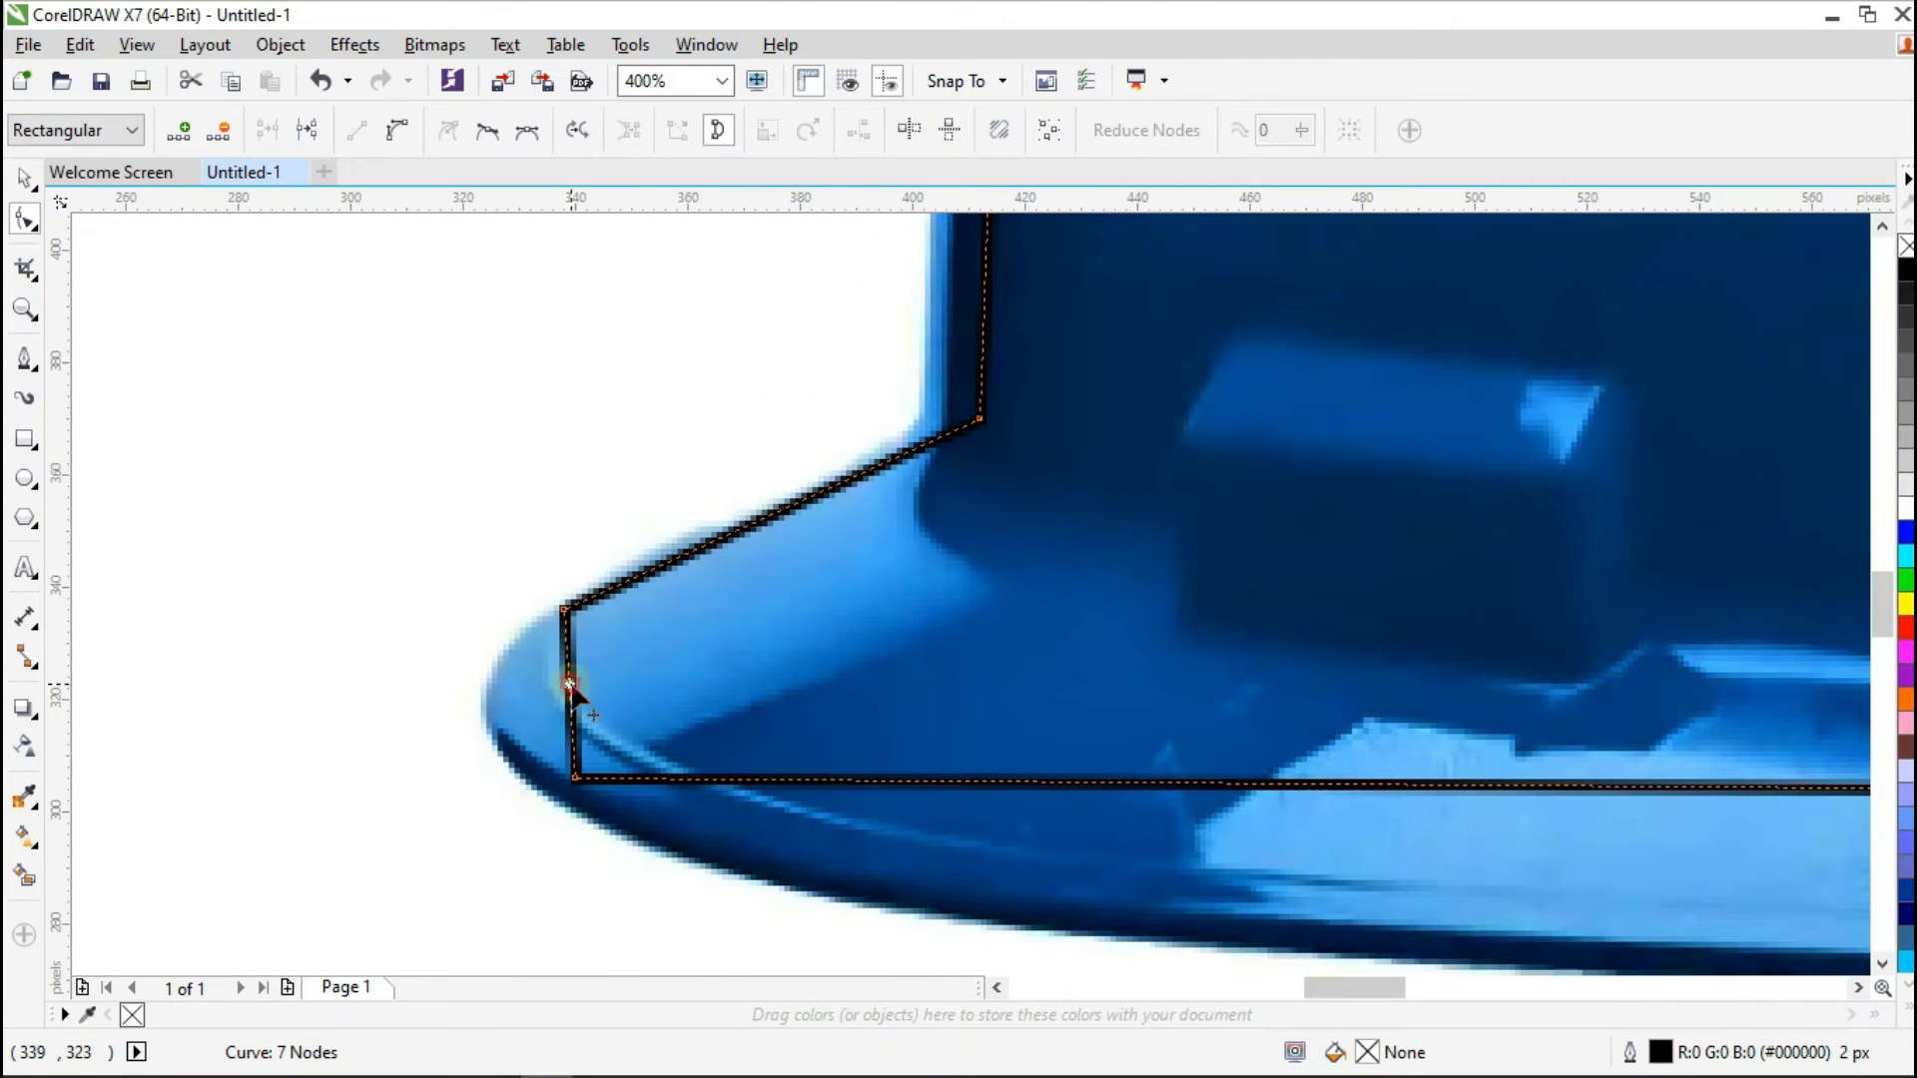
click(399, 131)
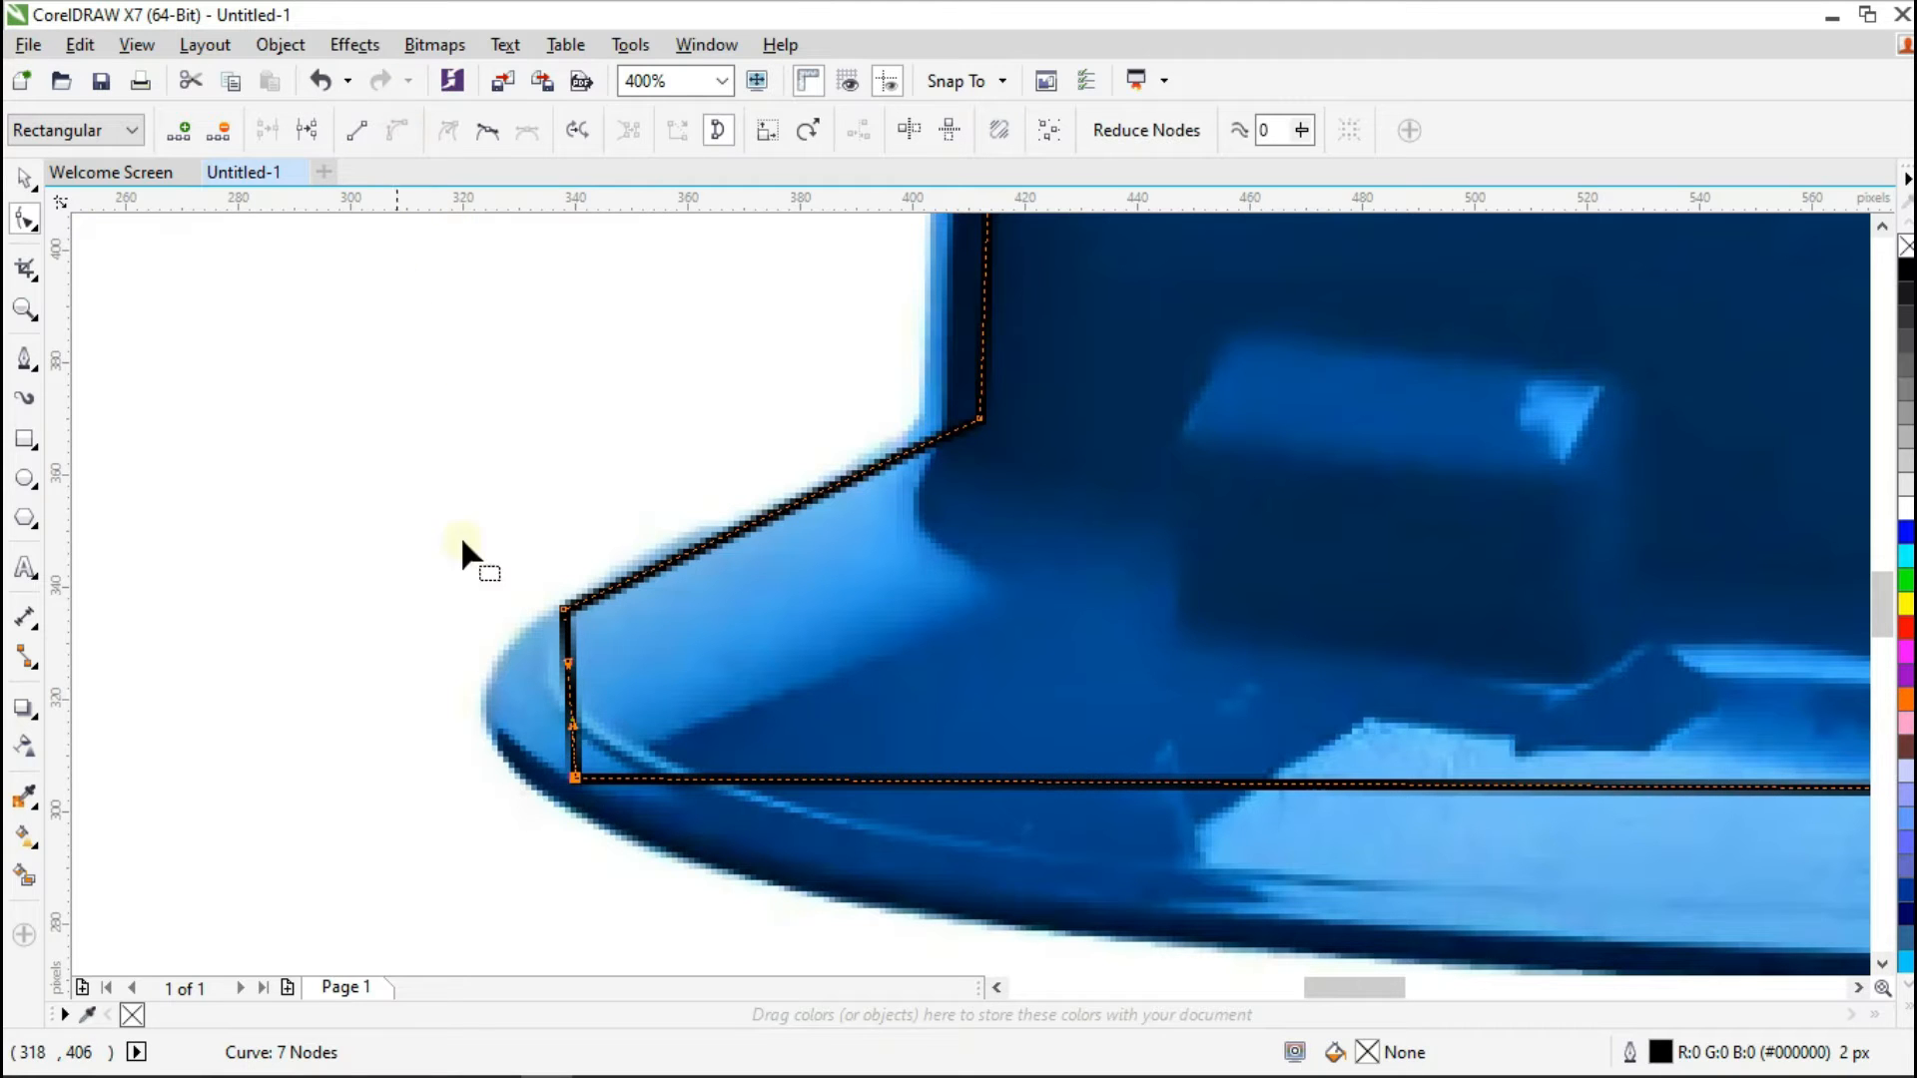
drag(575, 695, 619, 782)
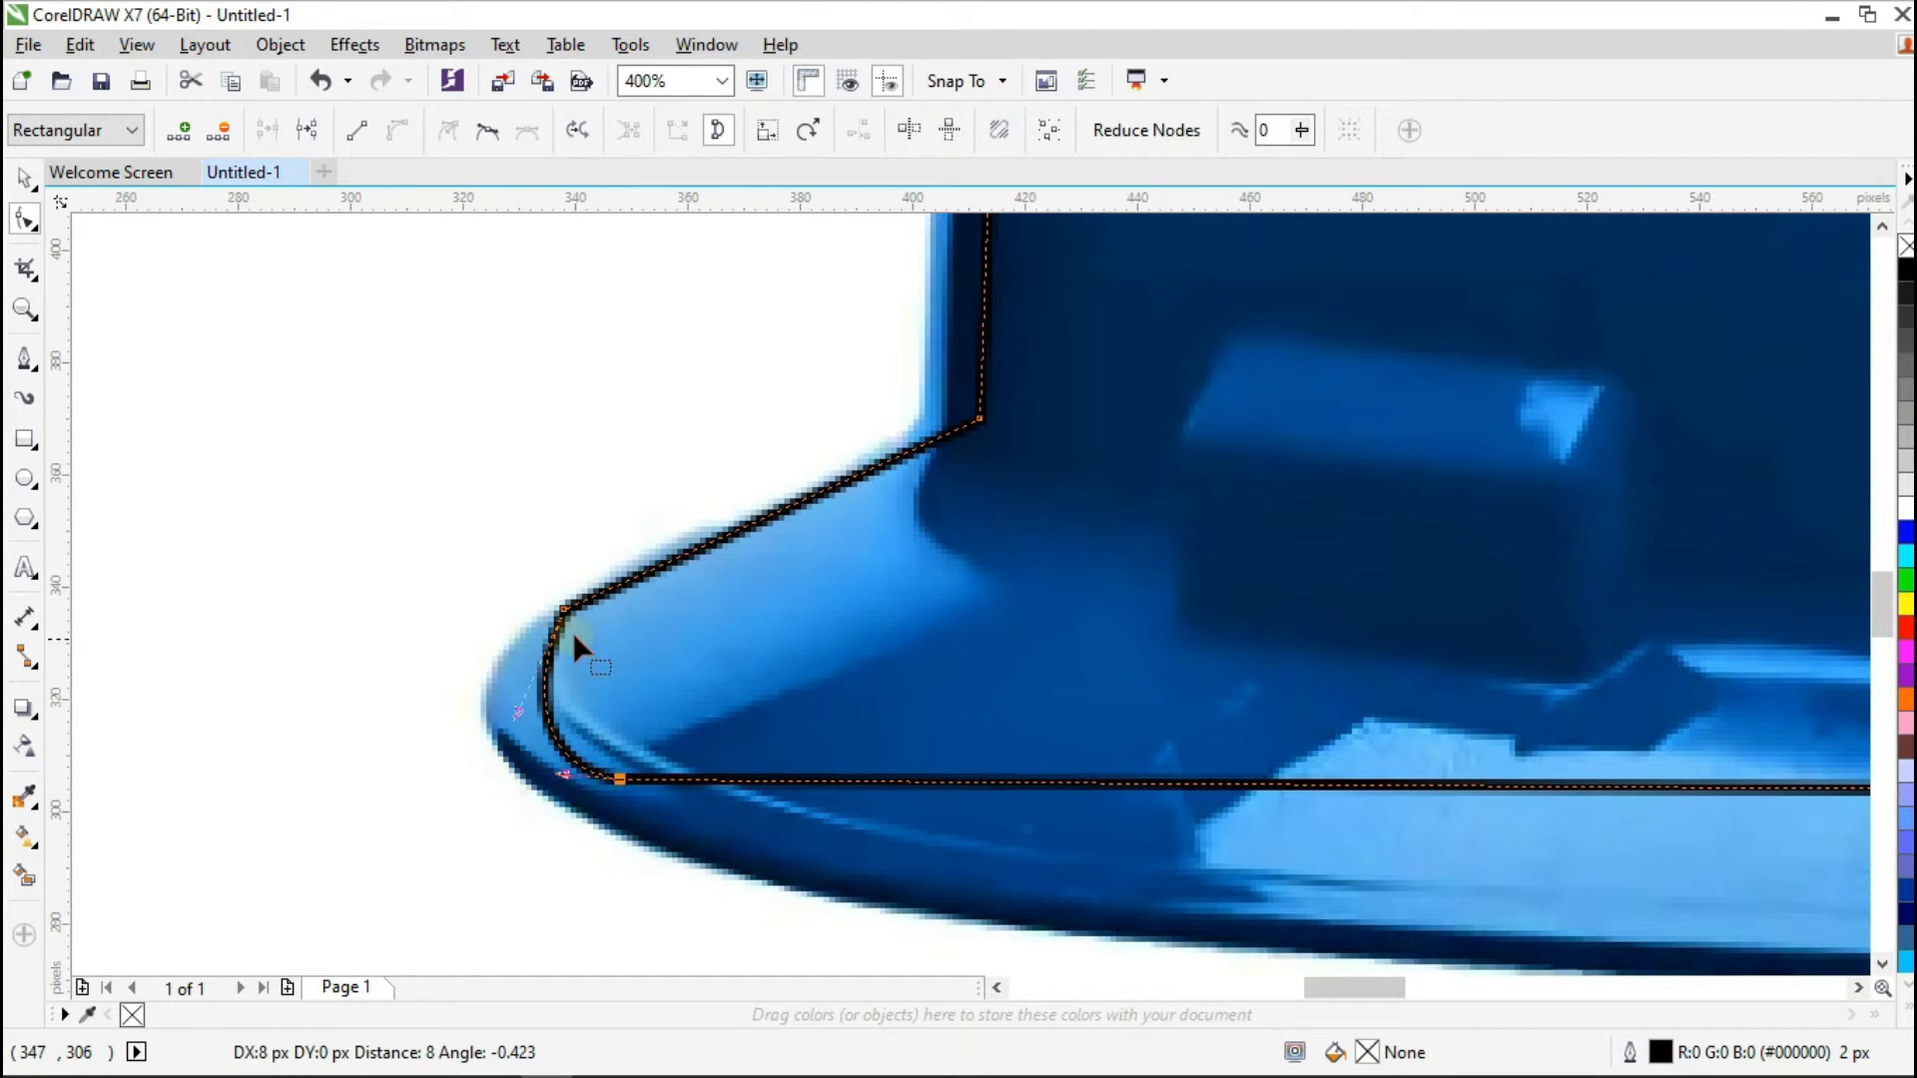
drag(564, 611, 560, 614)
double_click(560, 613)
mouse_move(619, 779)
mouse_down()
mouse_move(654, 778)
mouse_move(589, 784)
mouse_up()
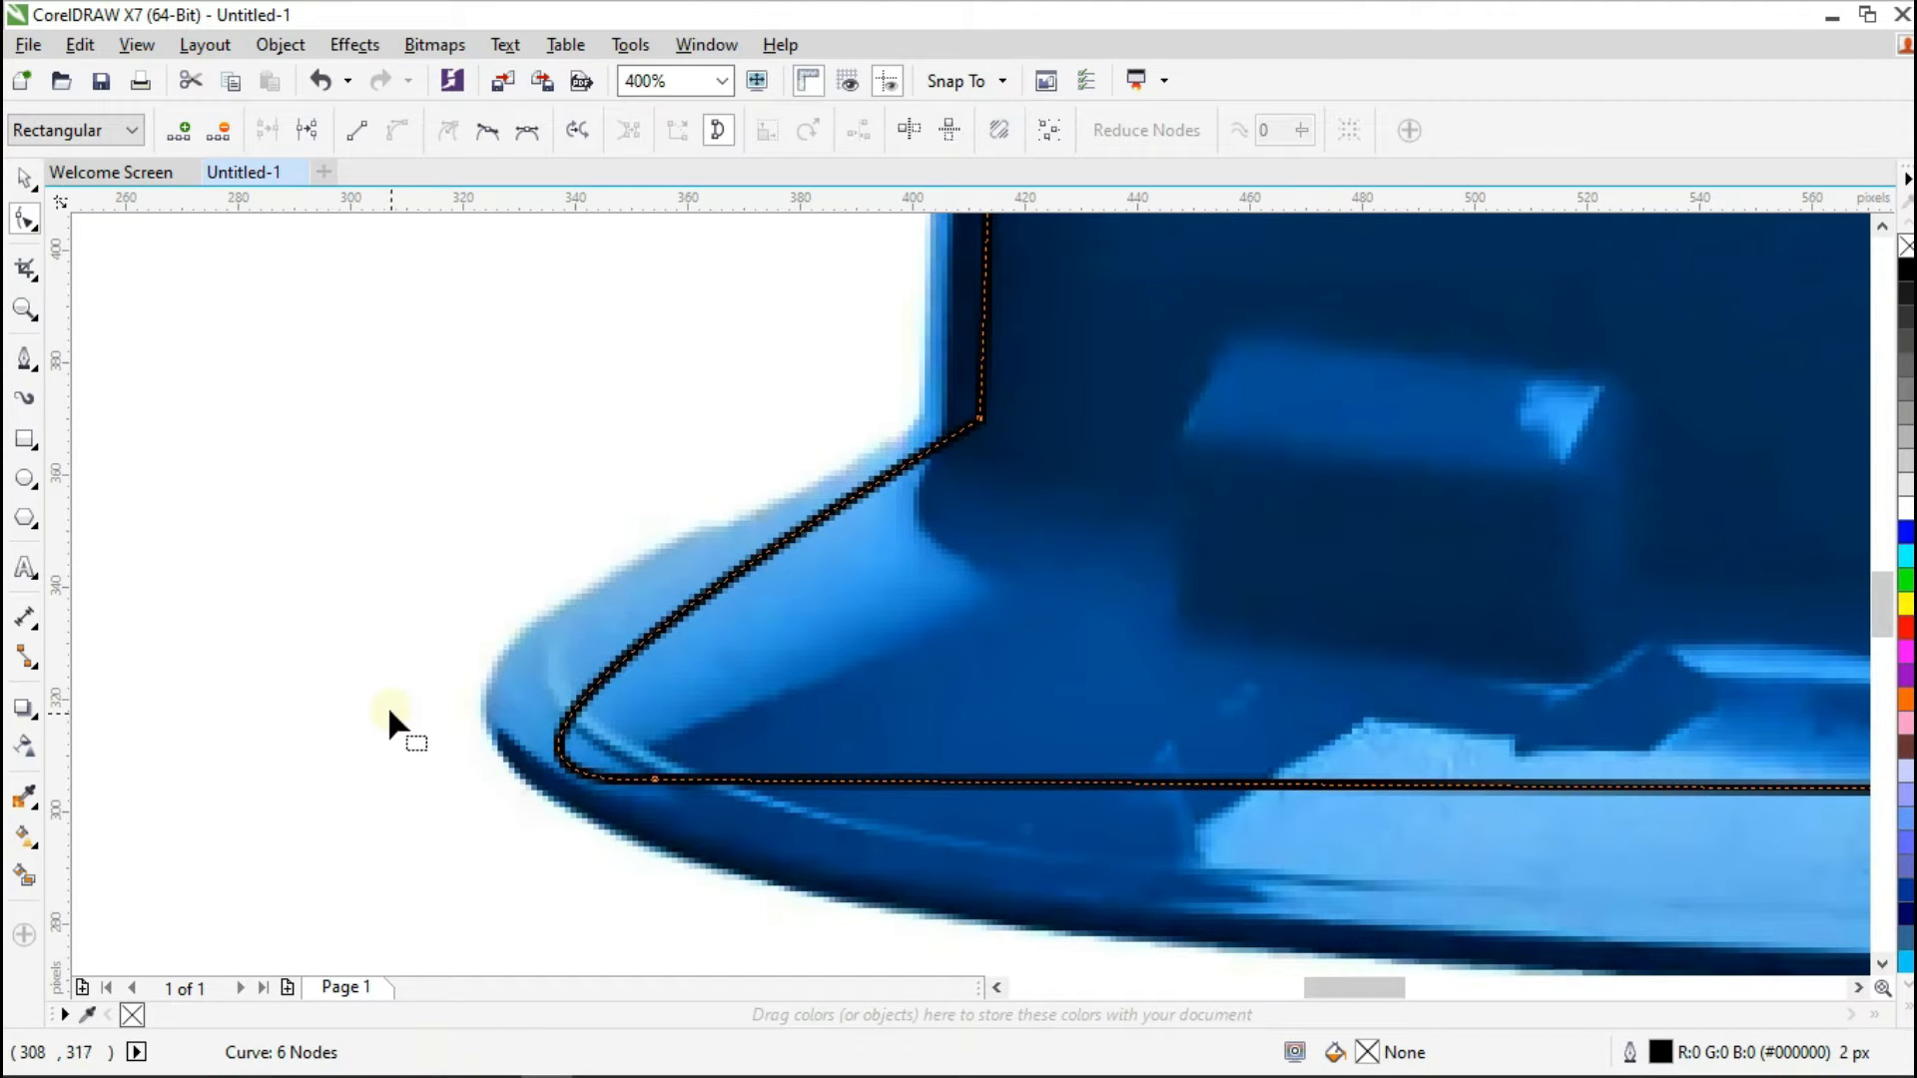
Step: Convert the outline's straight upper edge to a curve and bend it upward into an arch following the helmet's dome
scroll(378, 692, down, 2)
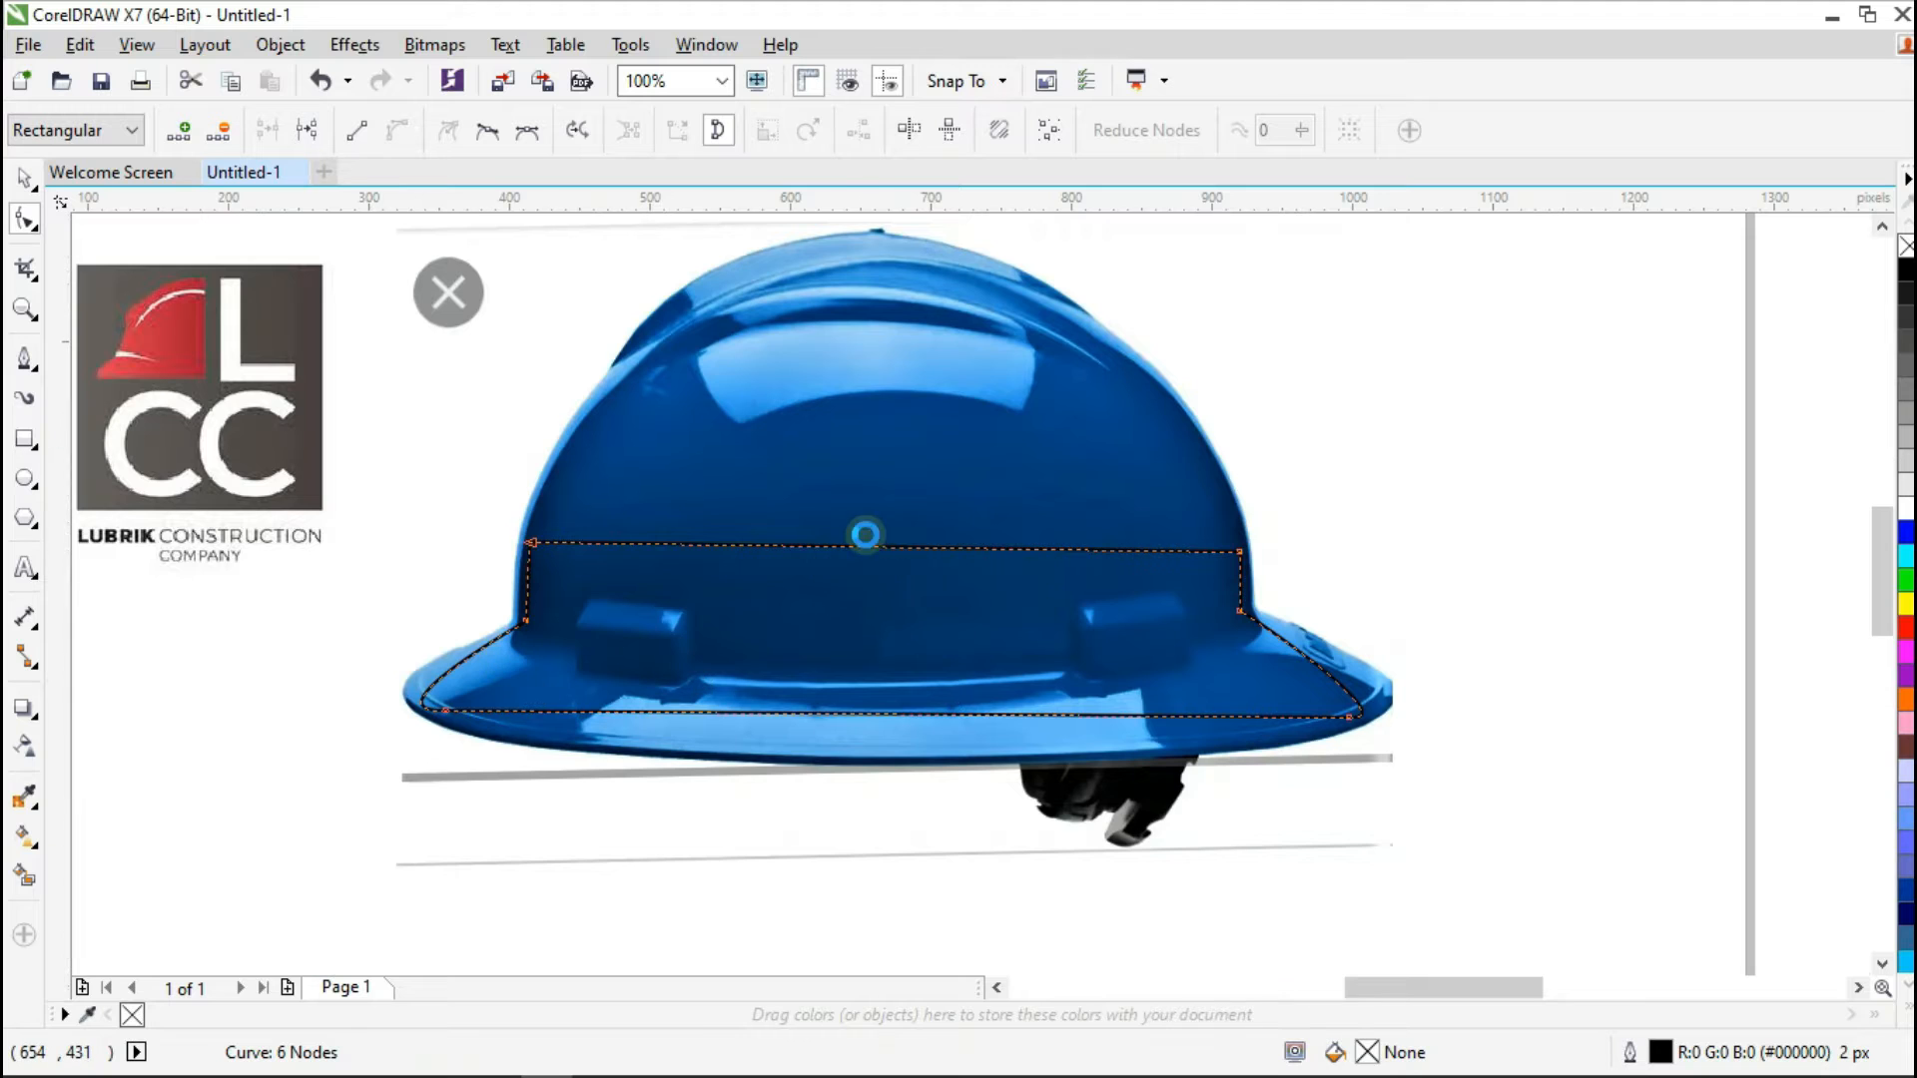
scroll(865, 535, up, 1)
click(874, 557)
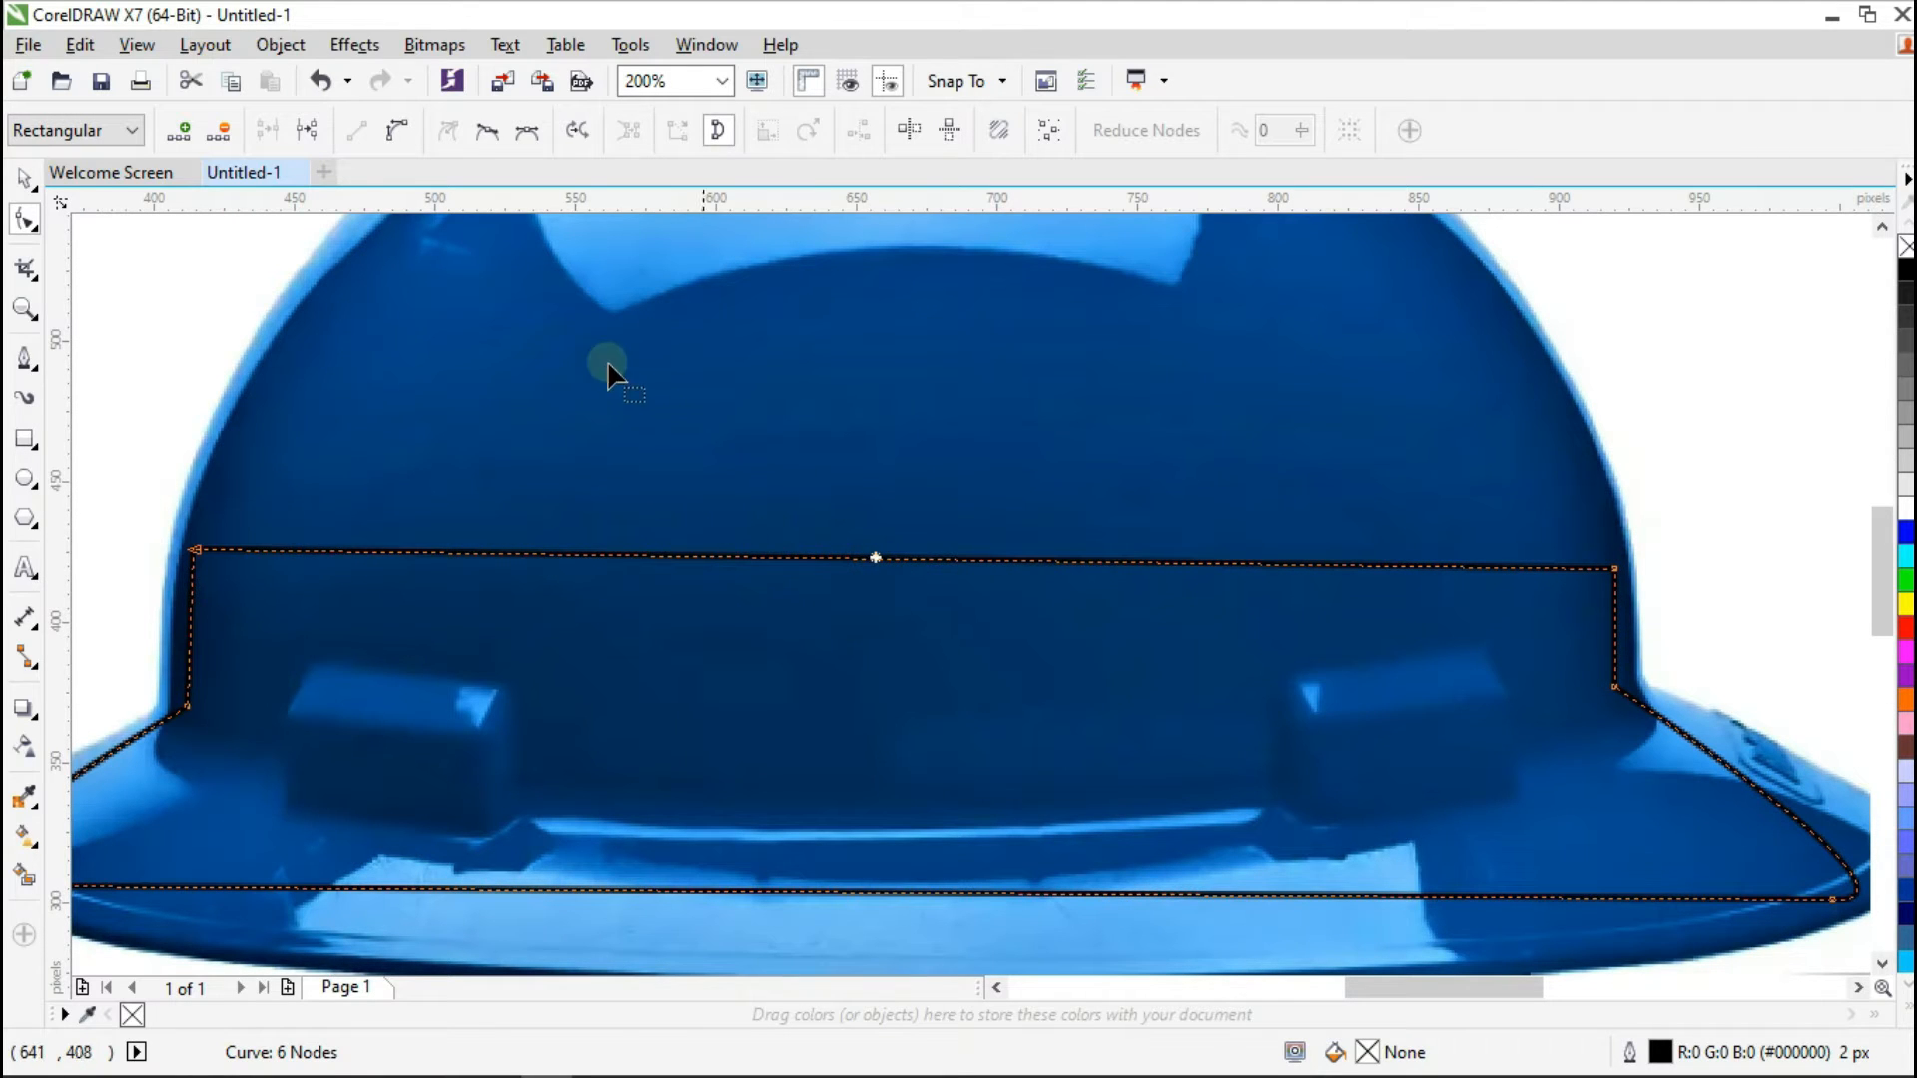
click(398, 136)
scroll(728, 505, down, 1)
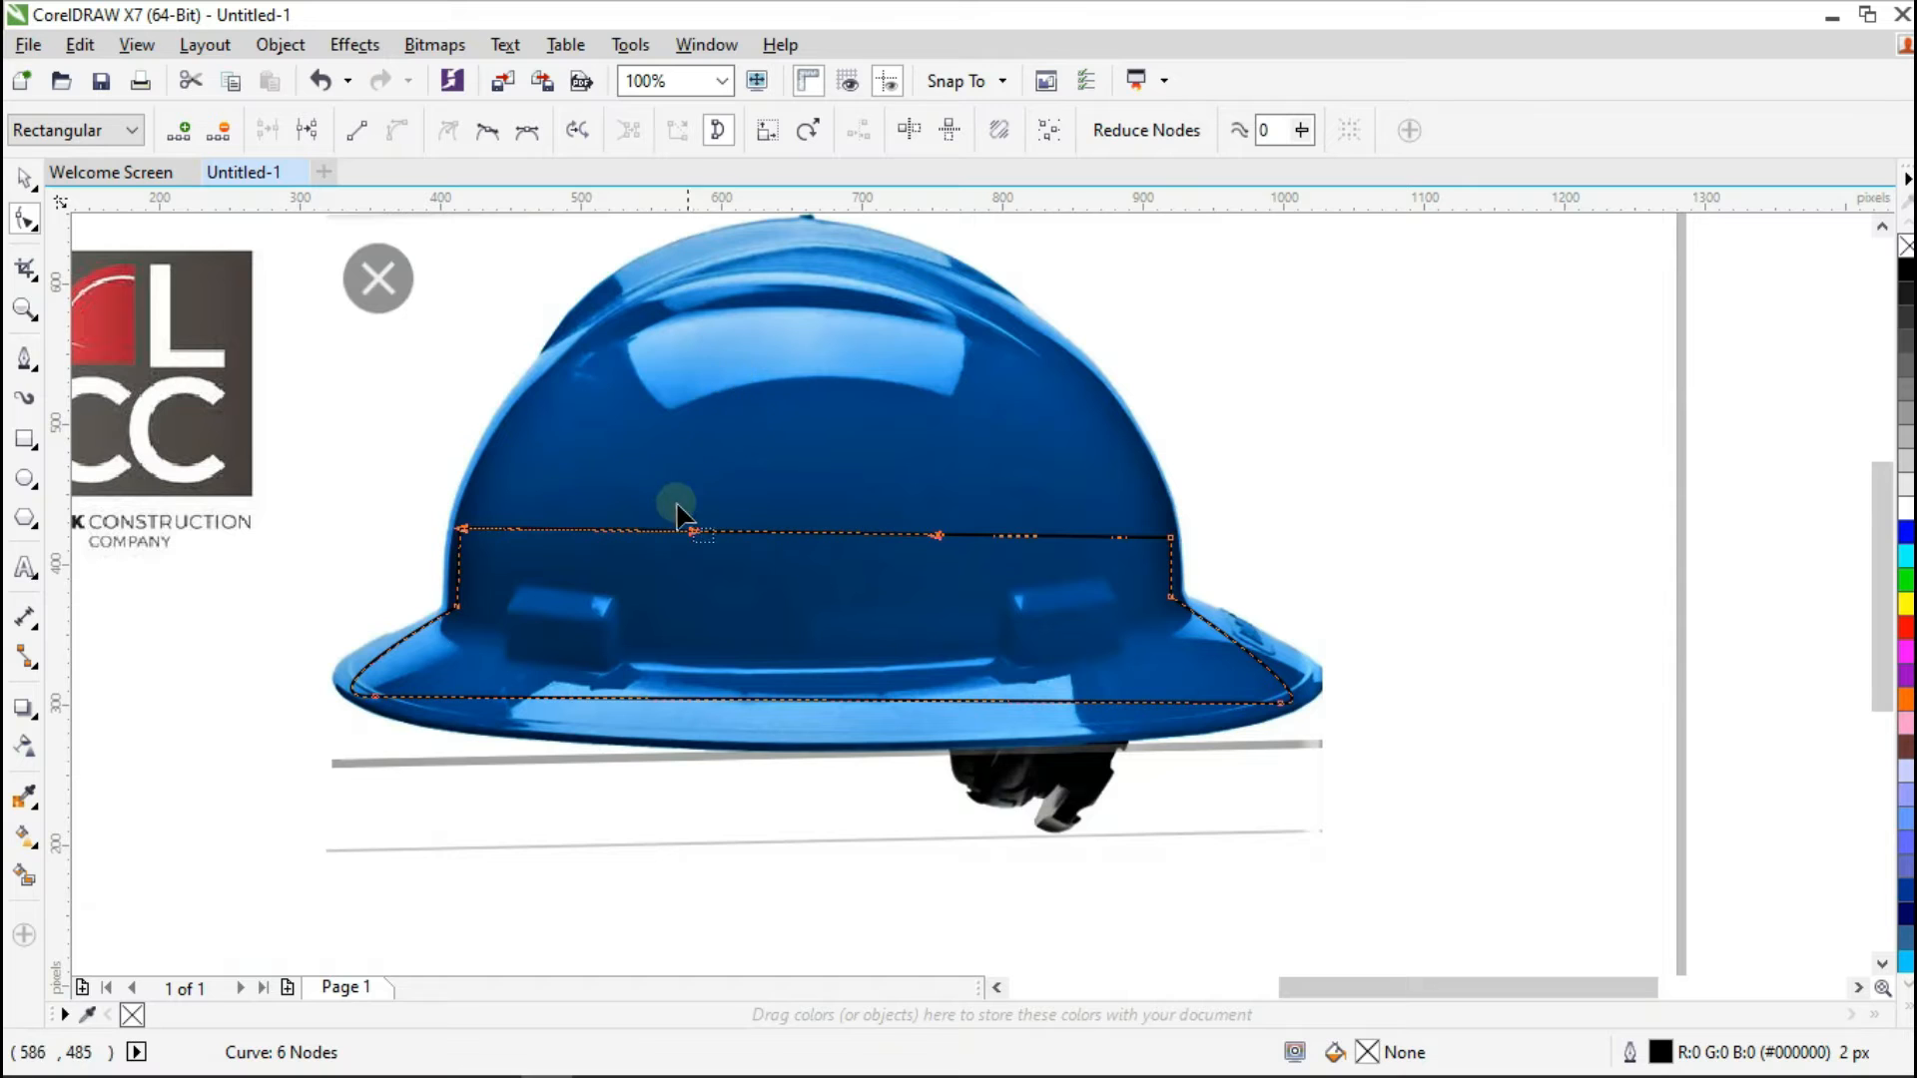
click(647, 540)
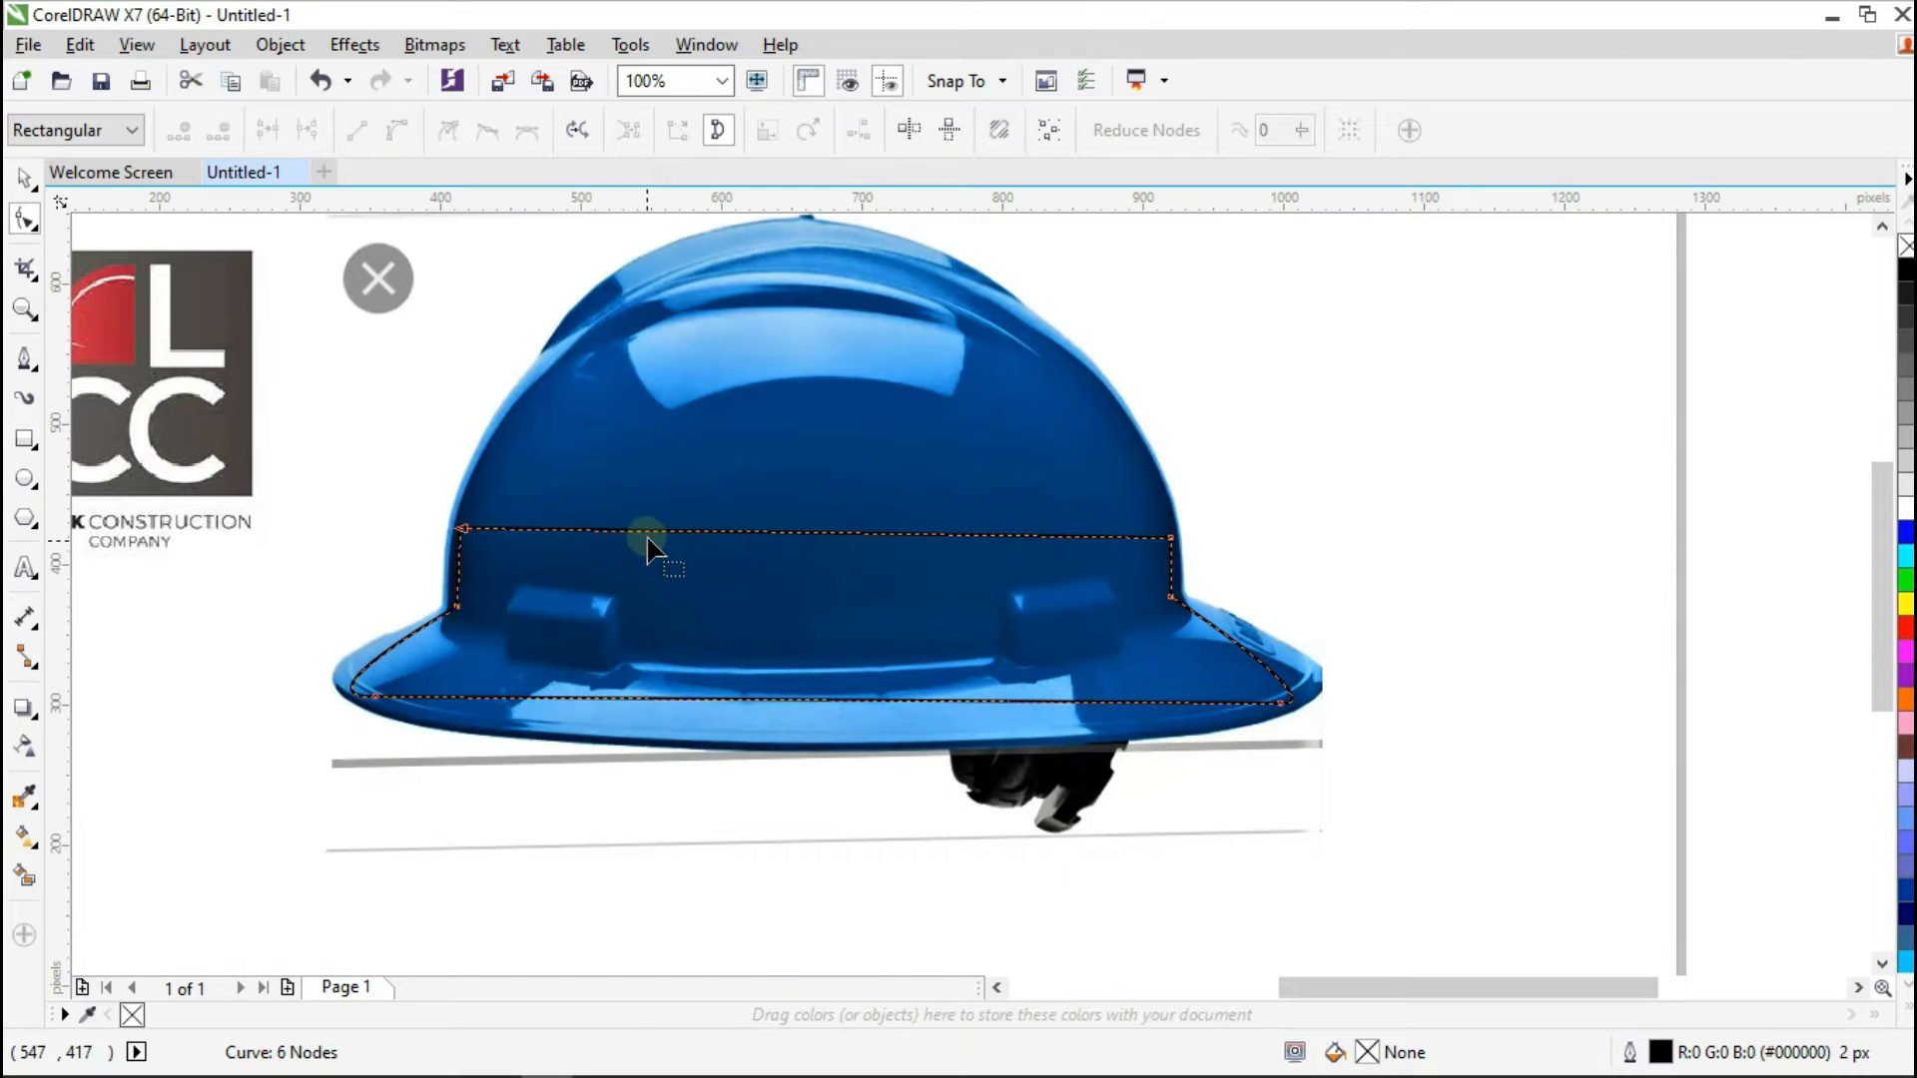
drag(647, 534, 1034, 342)
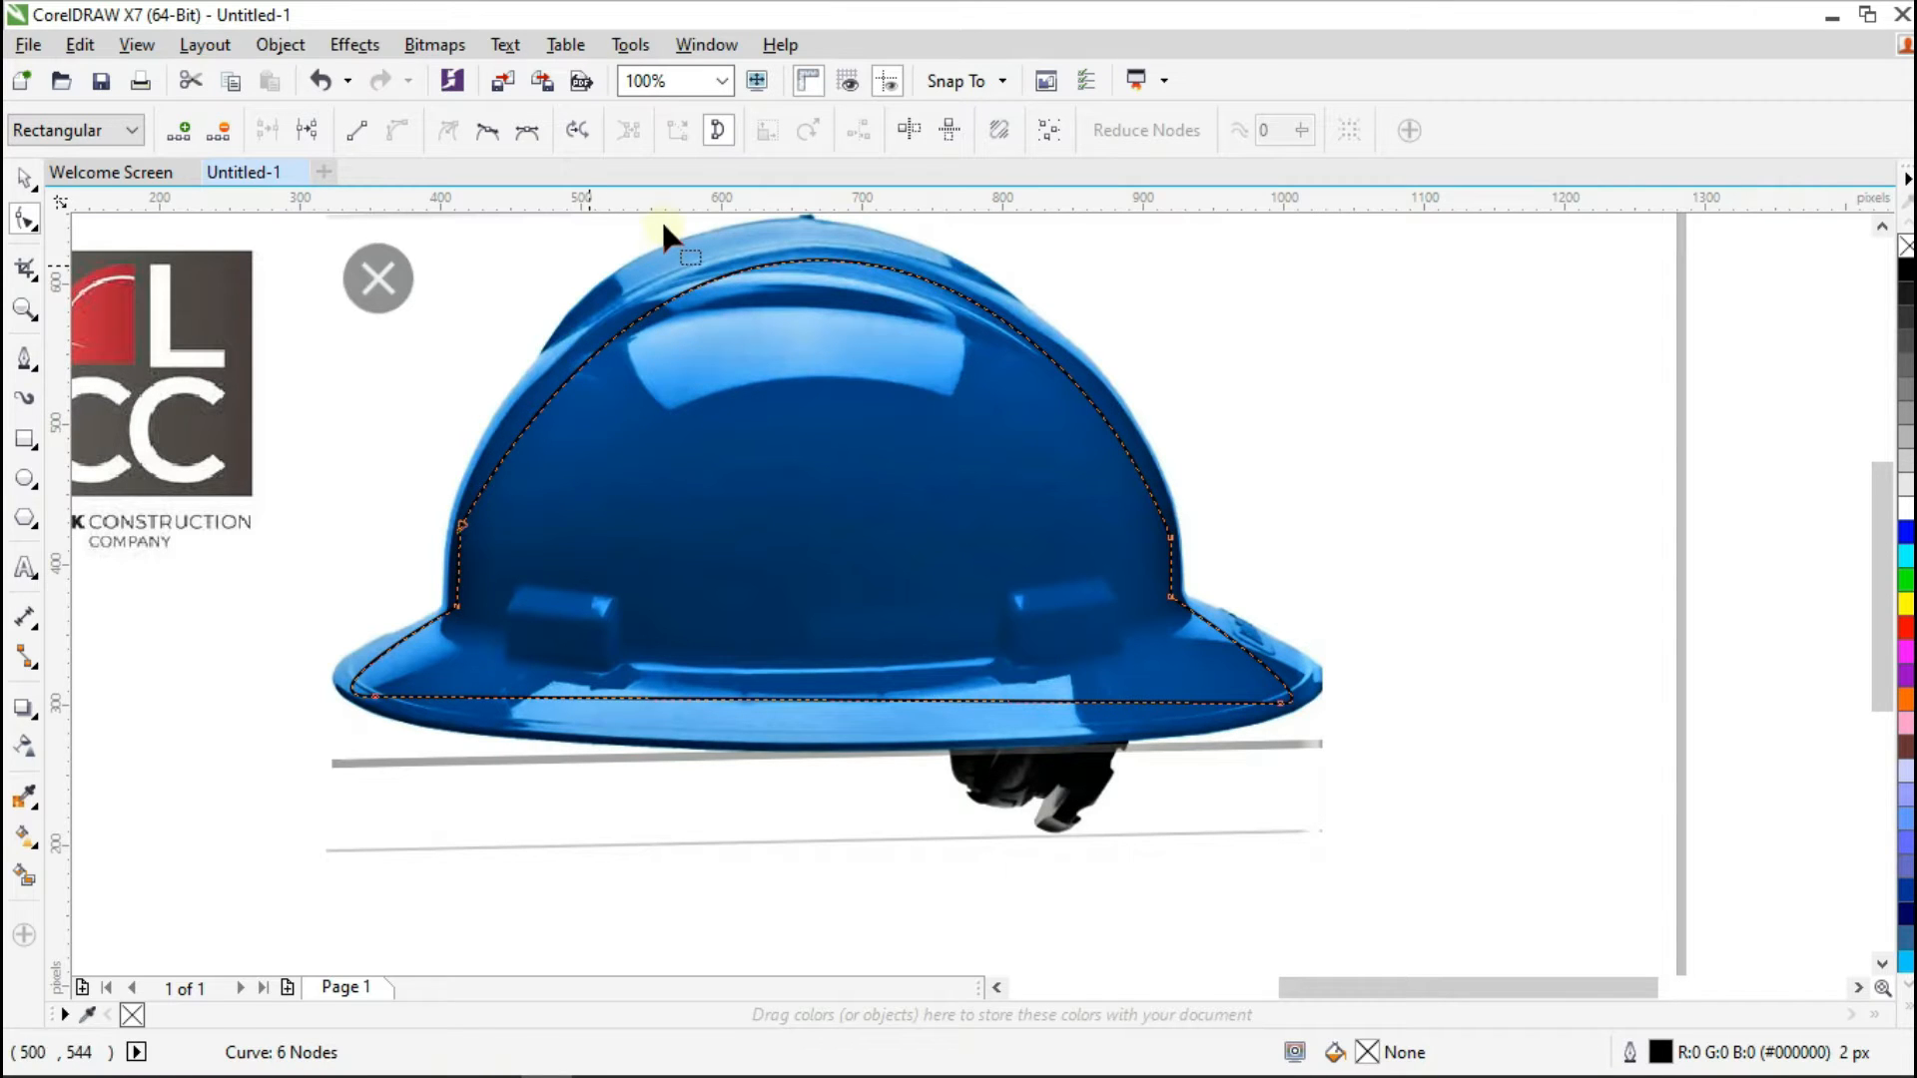
Step: Refine the dome arch by pulling its left and right sides outward and lowering its crown slightly
scroll(669, 217, up, 2)
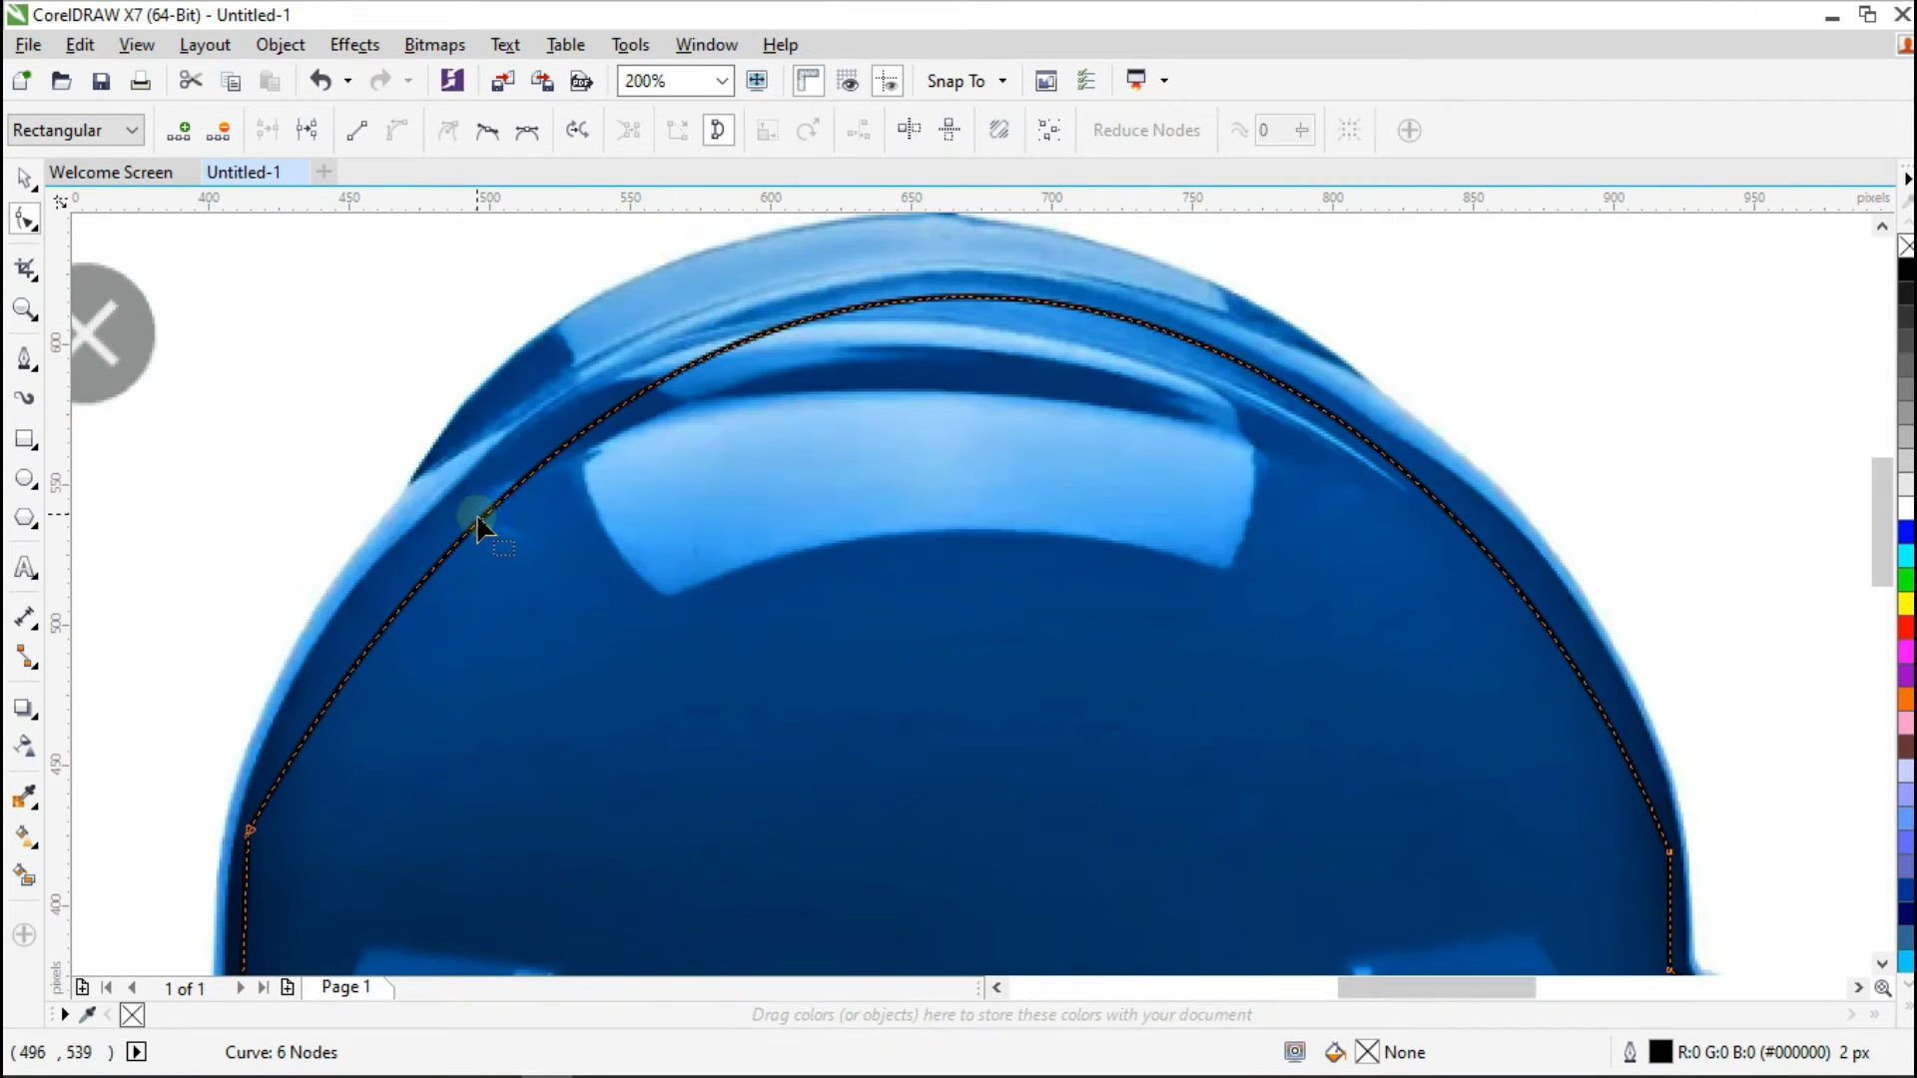
drag(476, 526, 427, 523)
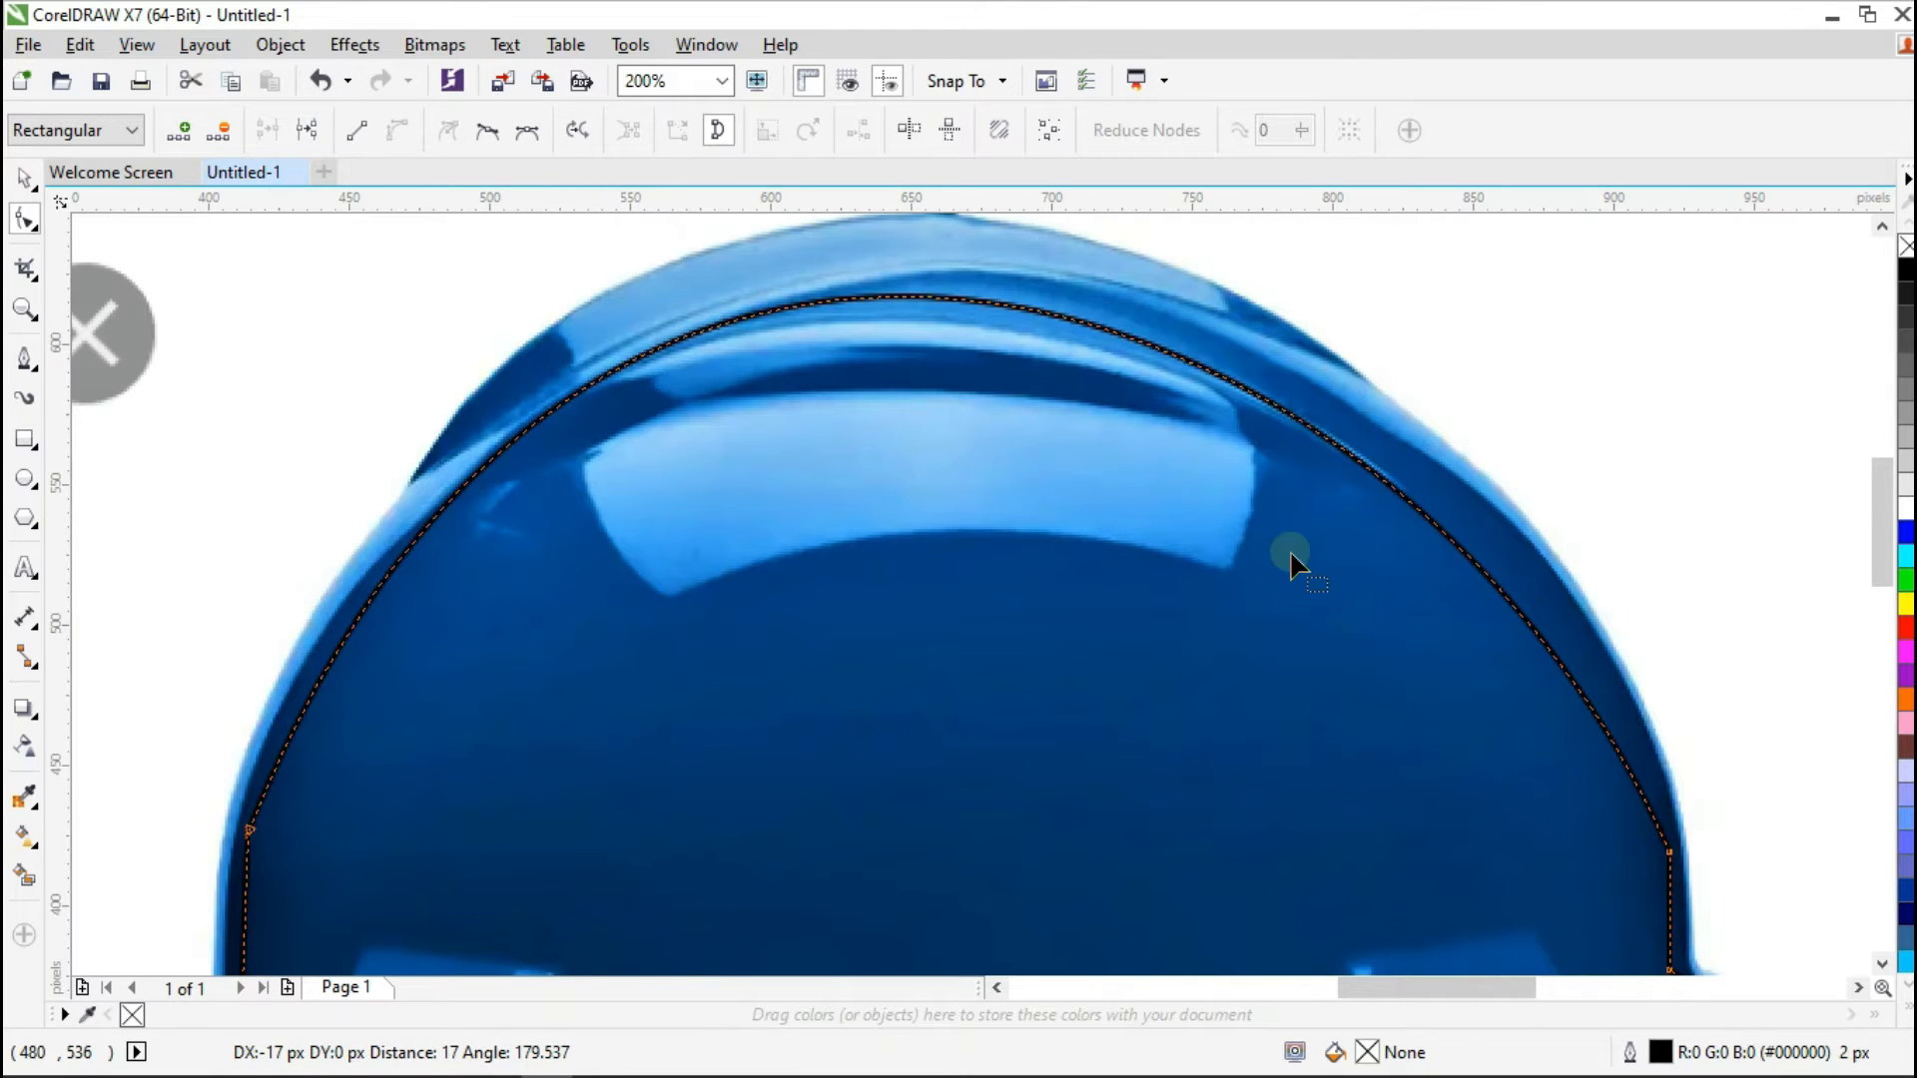
drag(1438, 527, 1485, 539)
drag(991, 300, 989, 318)
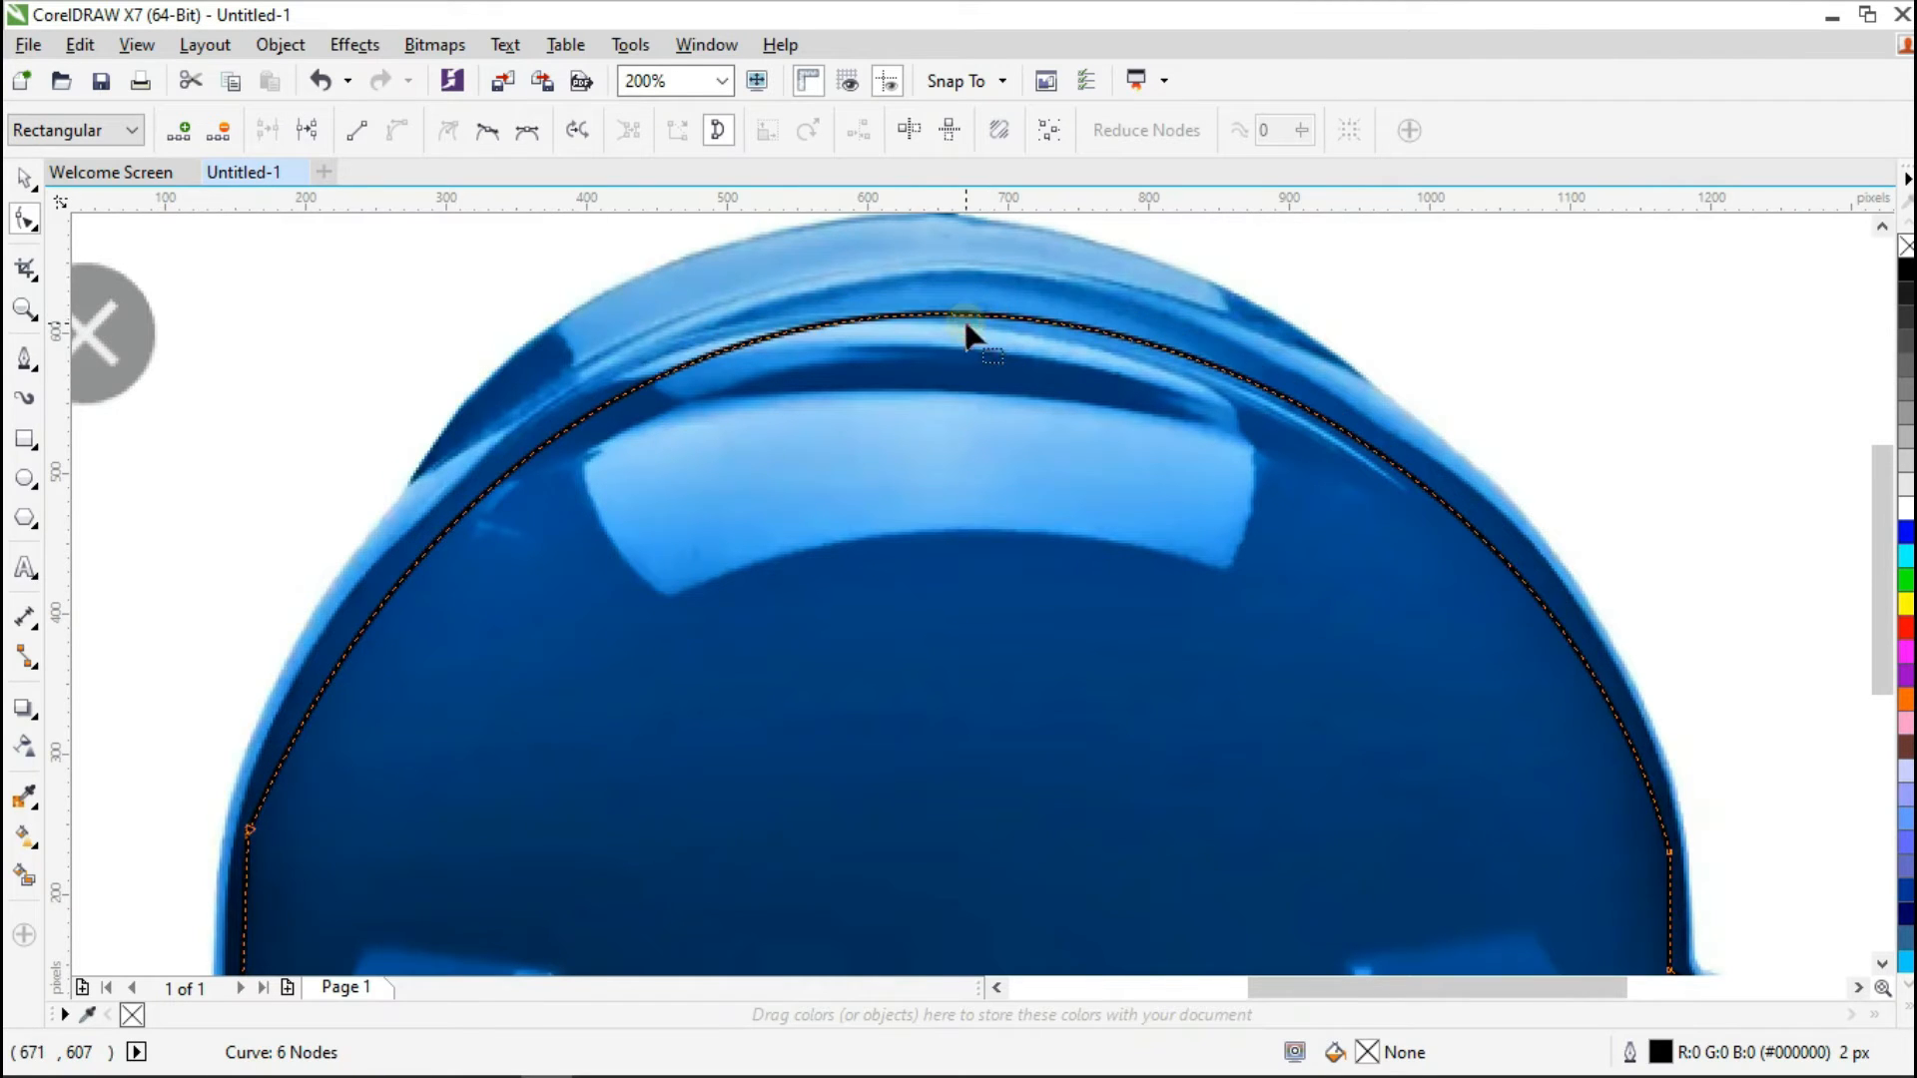
Step: Delete the nodes at the dome arch's right and left ends so it runs directly to the brim corners
scroll(971, 329, down, 2)
key(Delete)
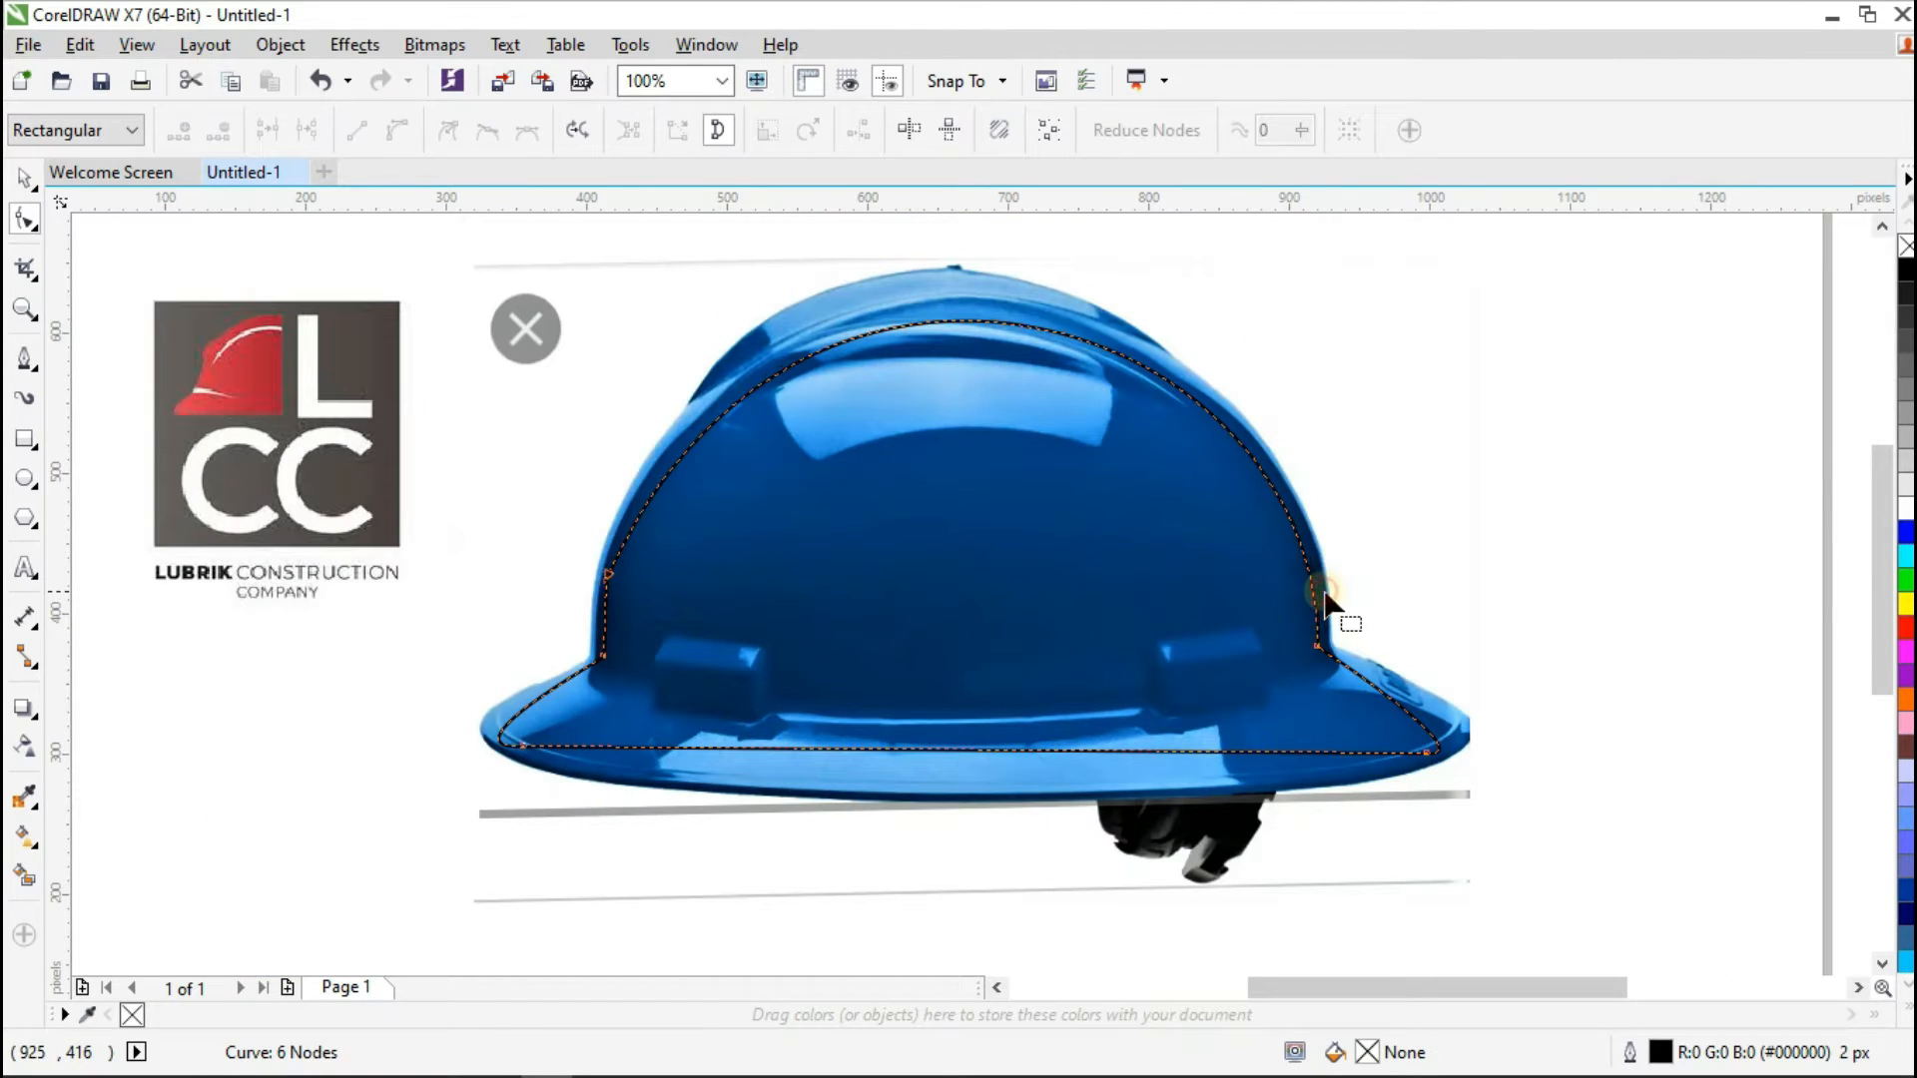
double_click(608, 573)
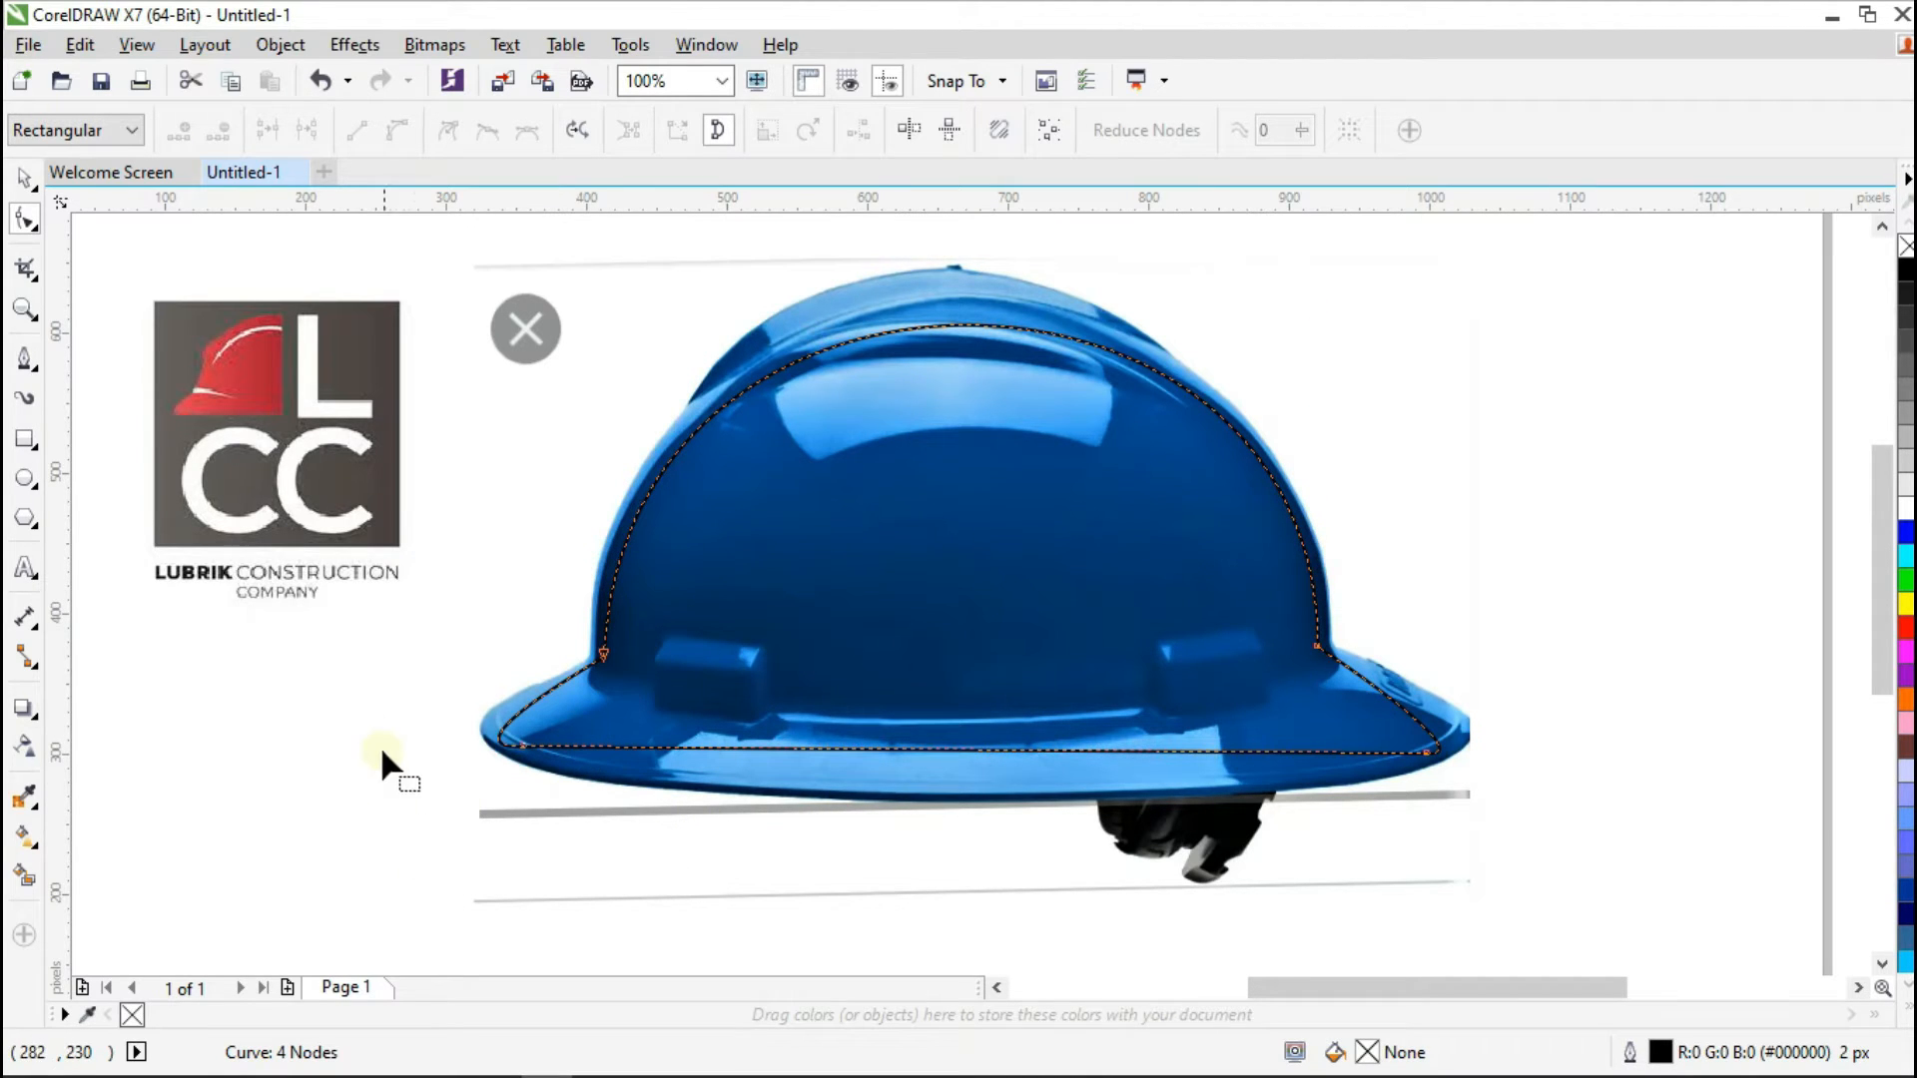
Step: Draw a closed triangle with the 2-Point Line tool from the dome's crown to its left side, about 271 × 152 px
scroll(180, 378, up, 1)
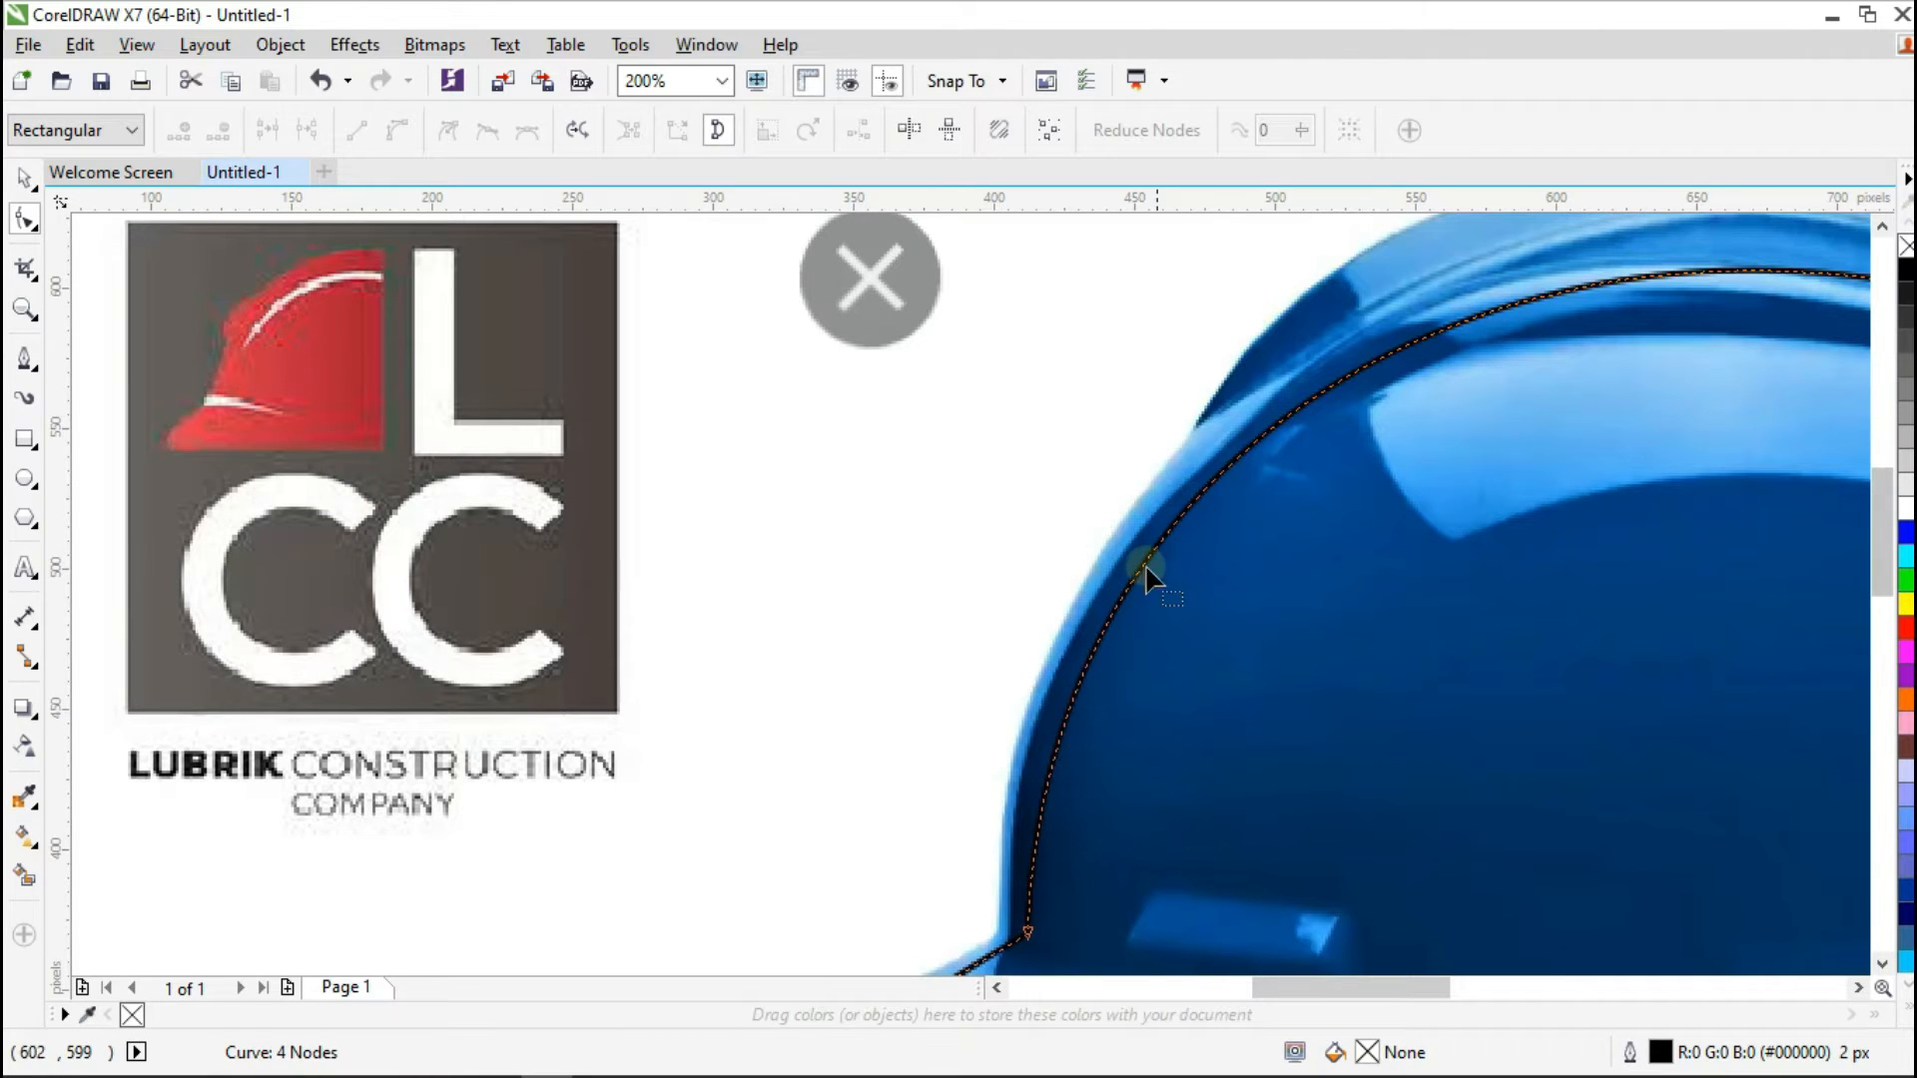
scroll(1138, 562, down, 2)
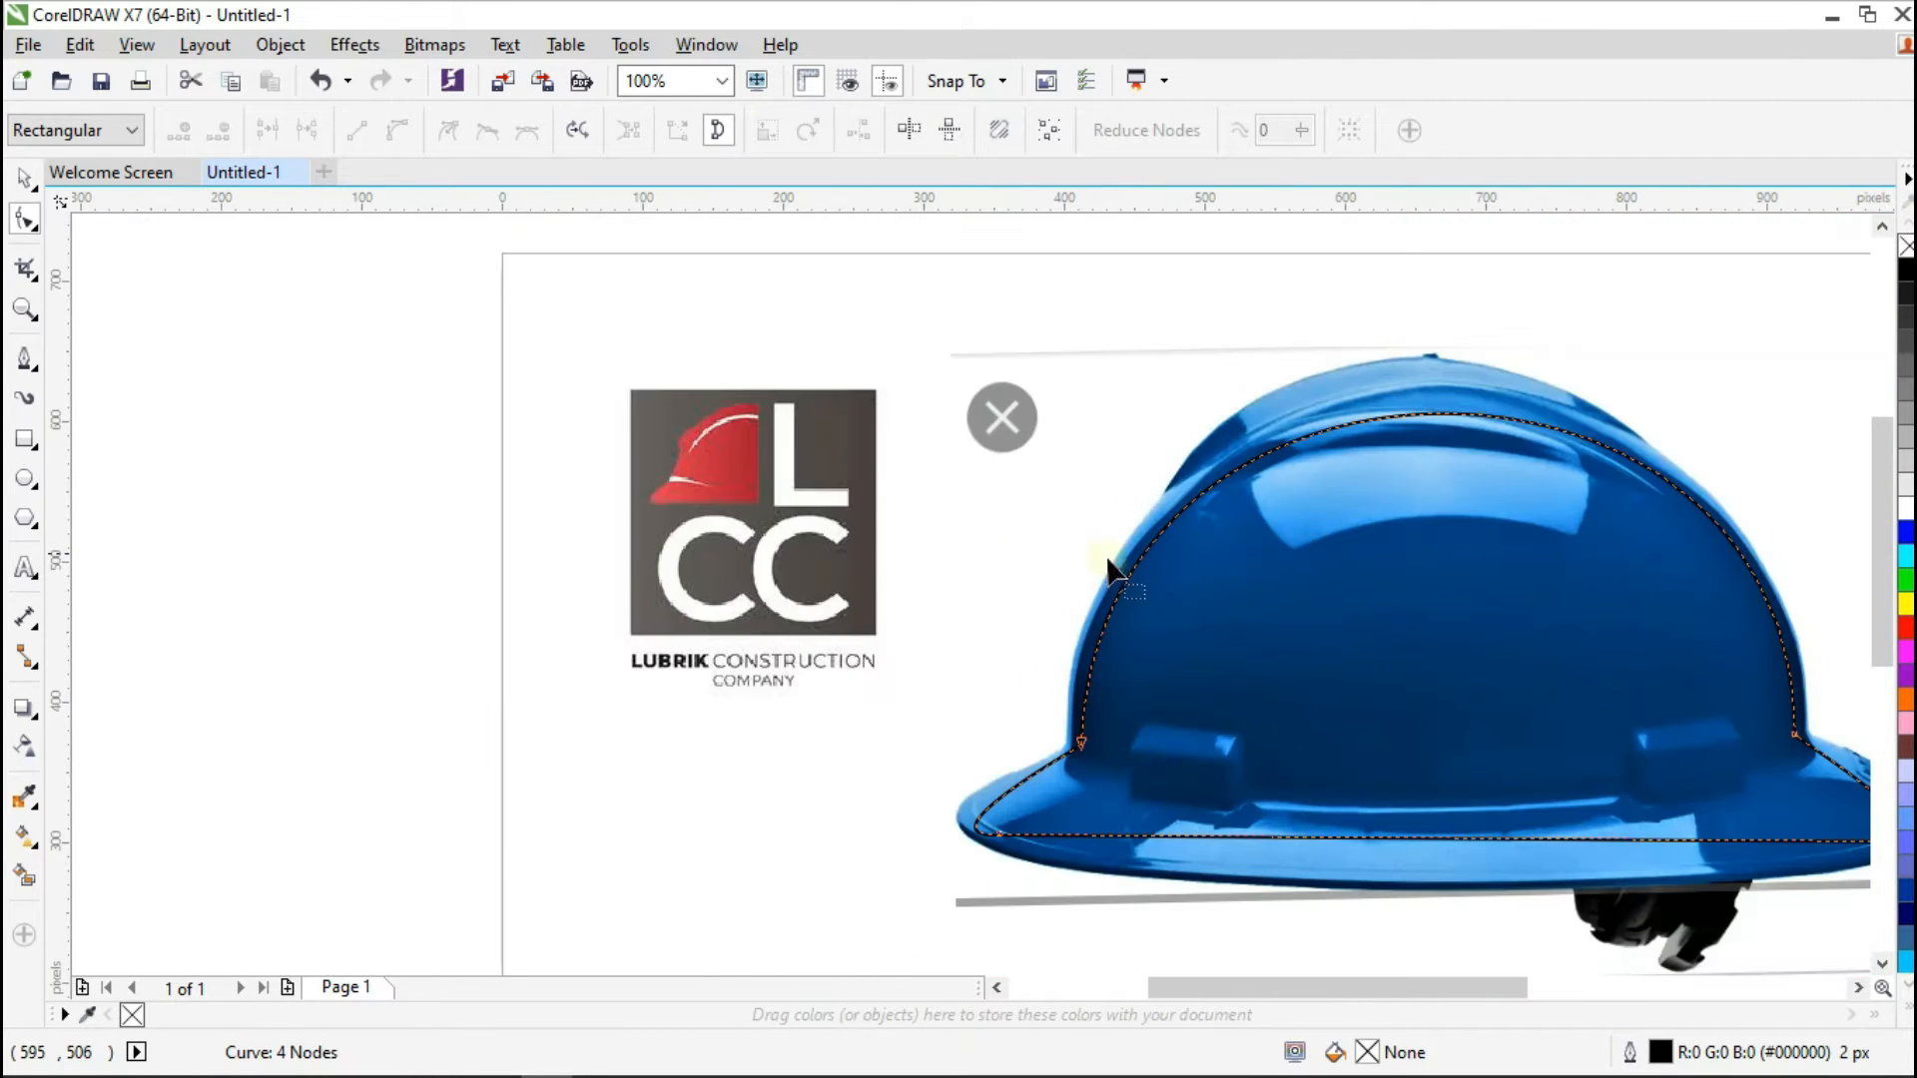
click(38, 373)
click(107, 385)
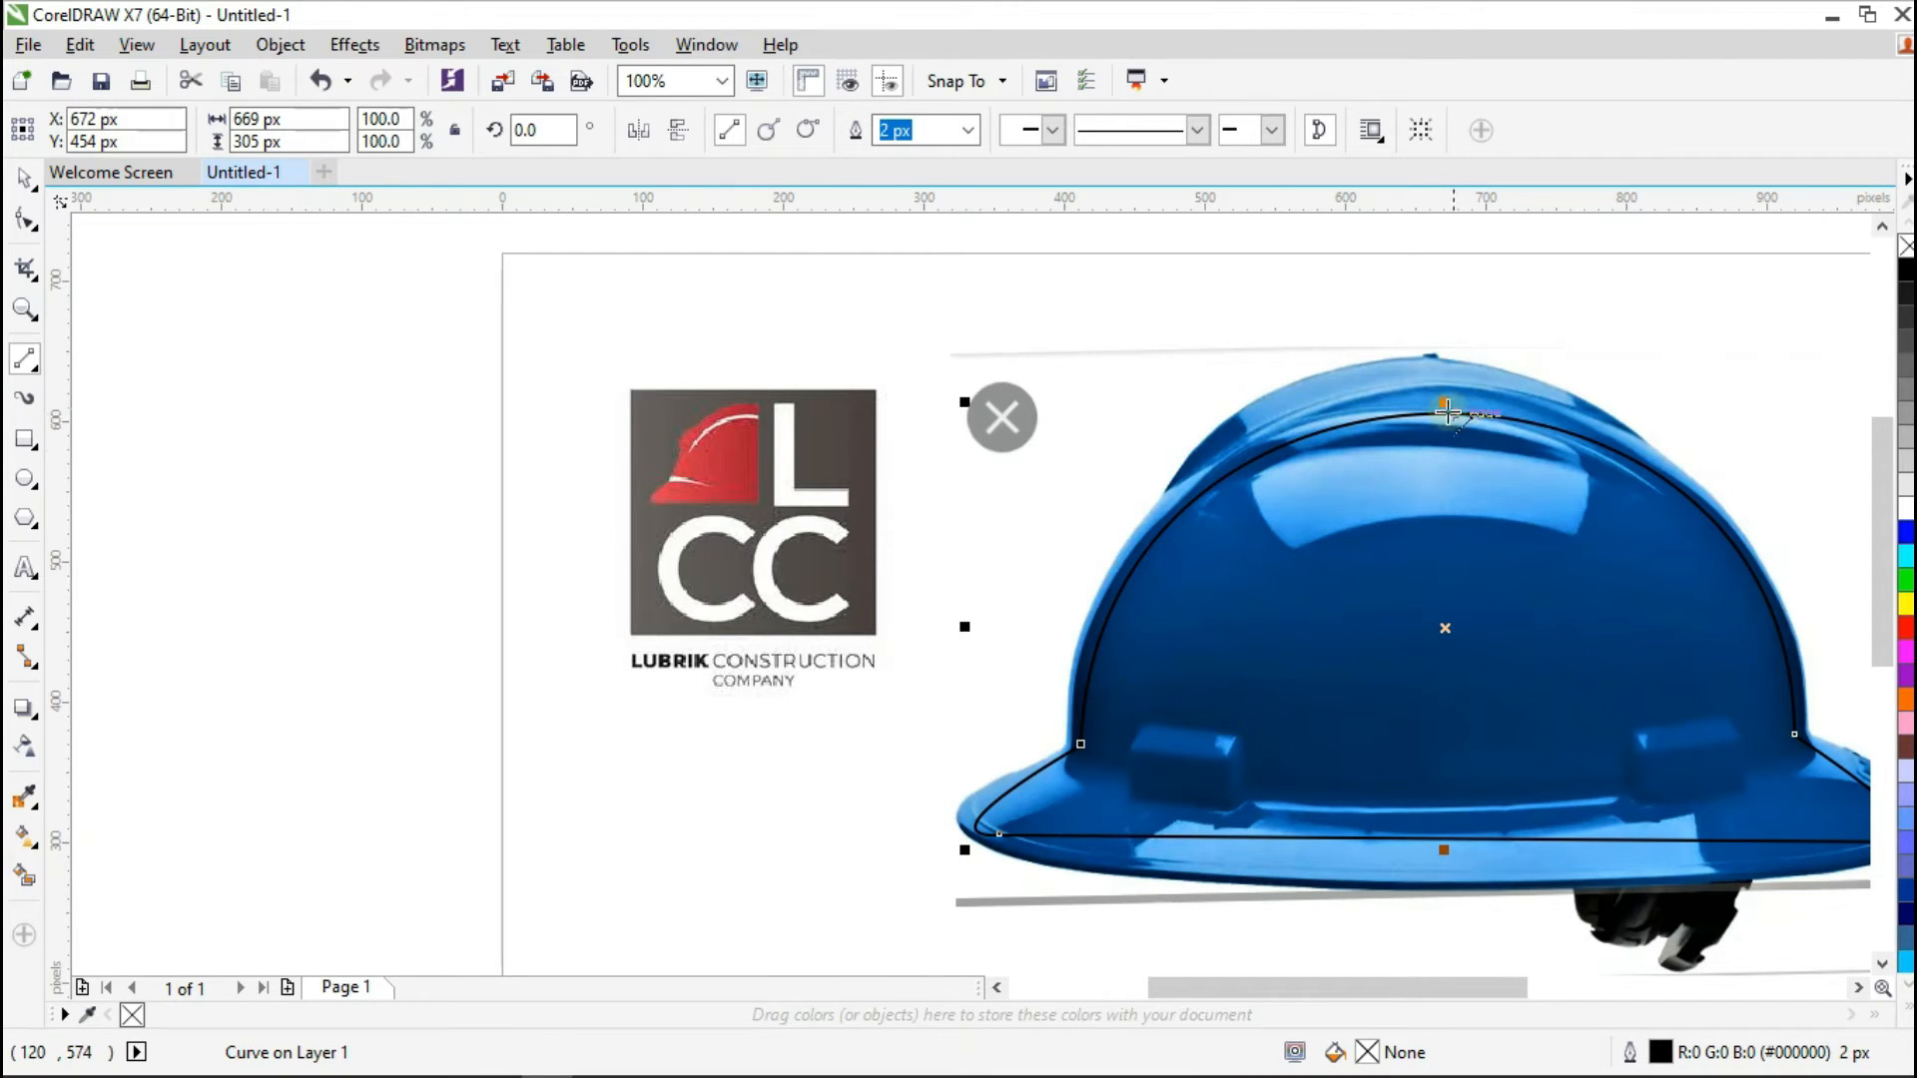
scroll(1444, 412, up, 1)
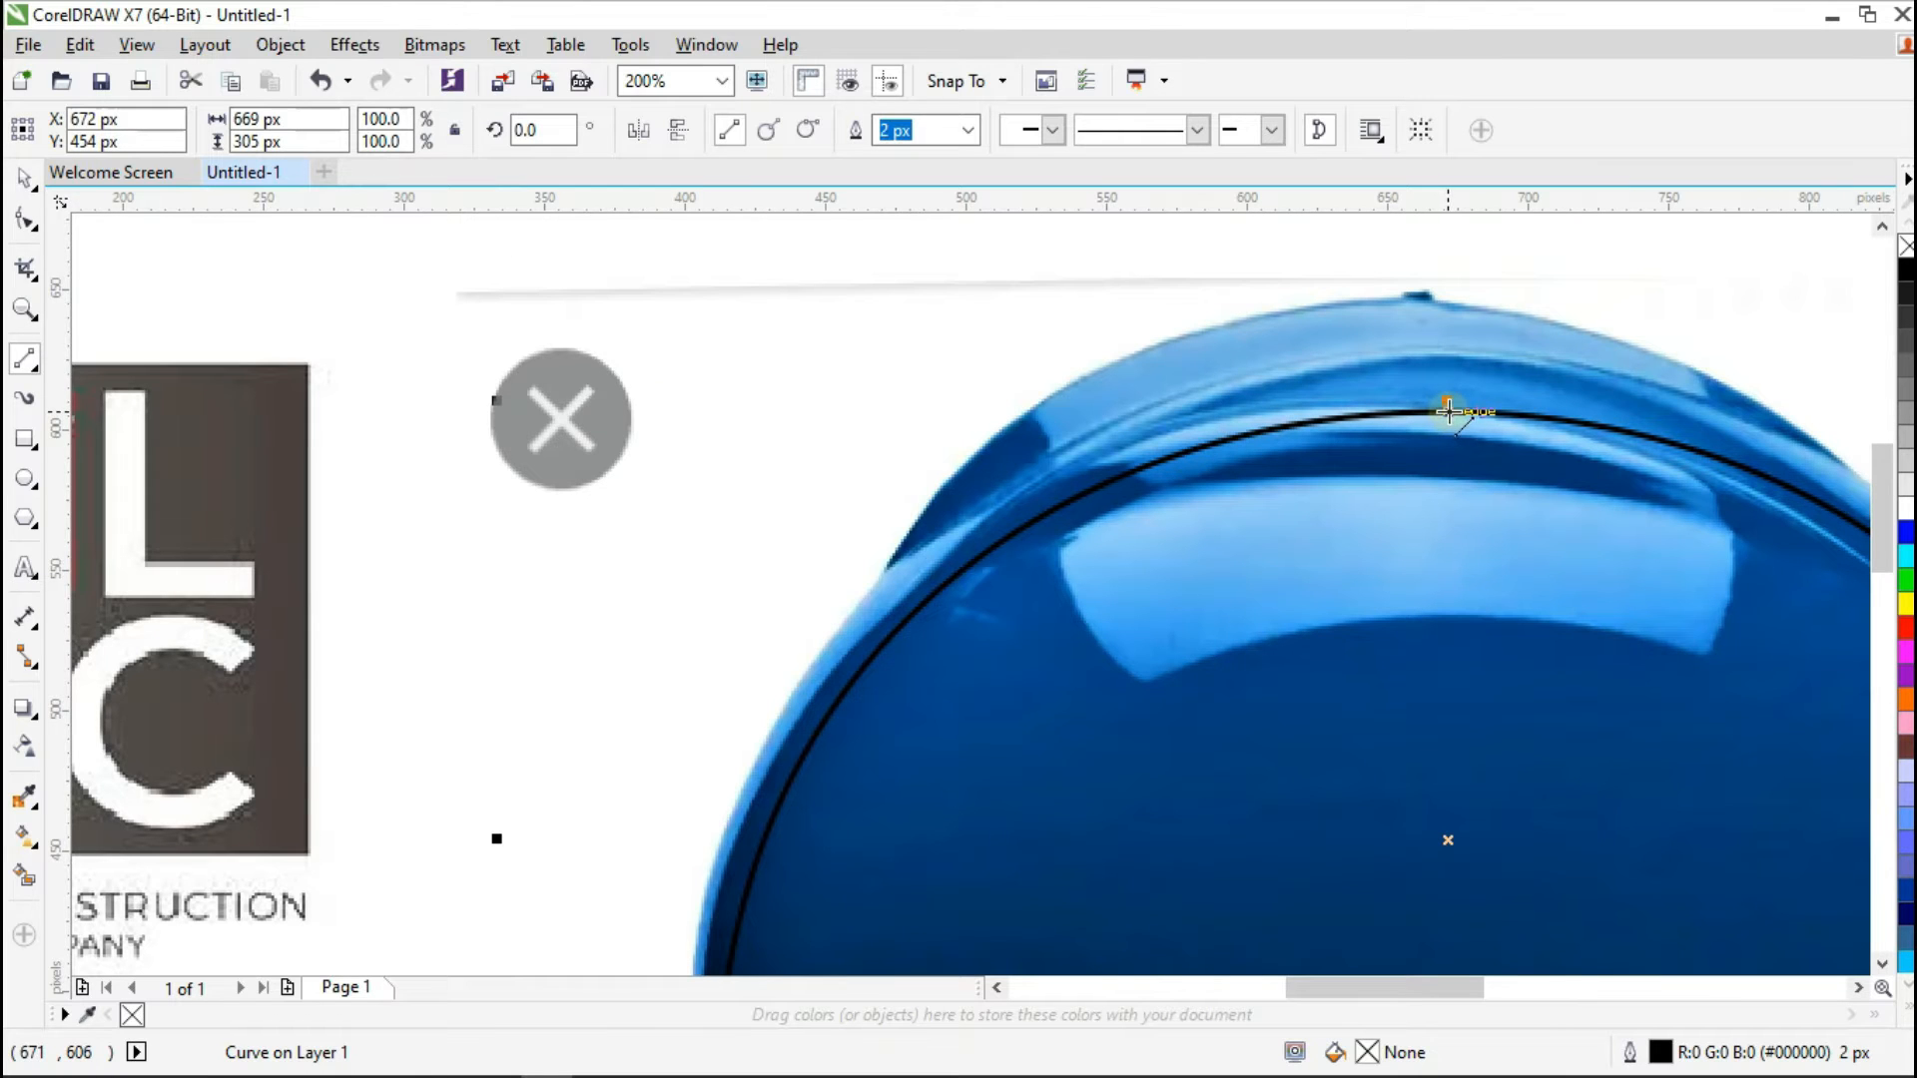
drag(1448, 411, 725, 784)
scroll(687, 739, down, 1)
drag(725, 783, 1065, 570)
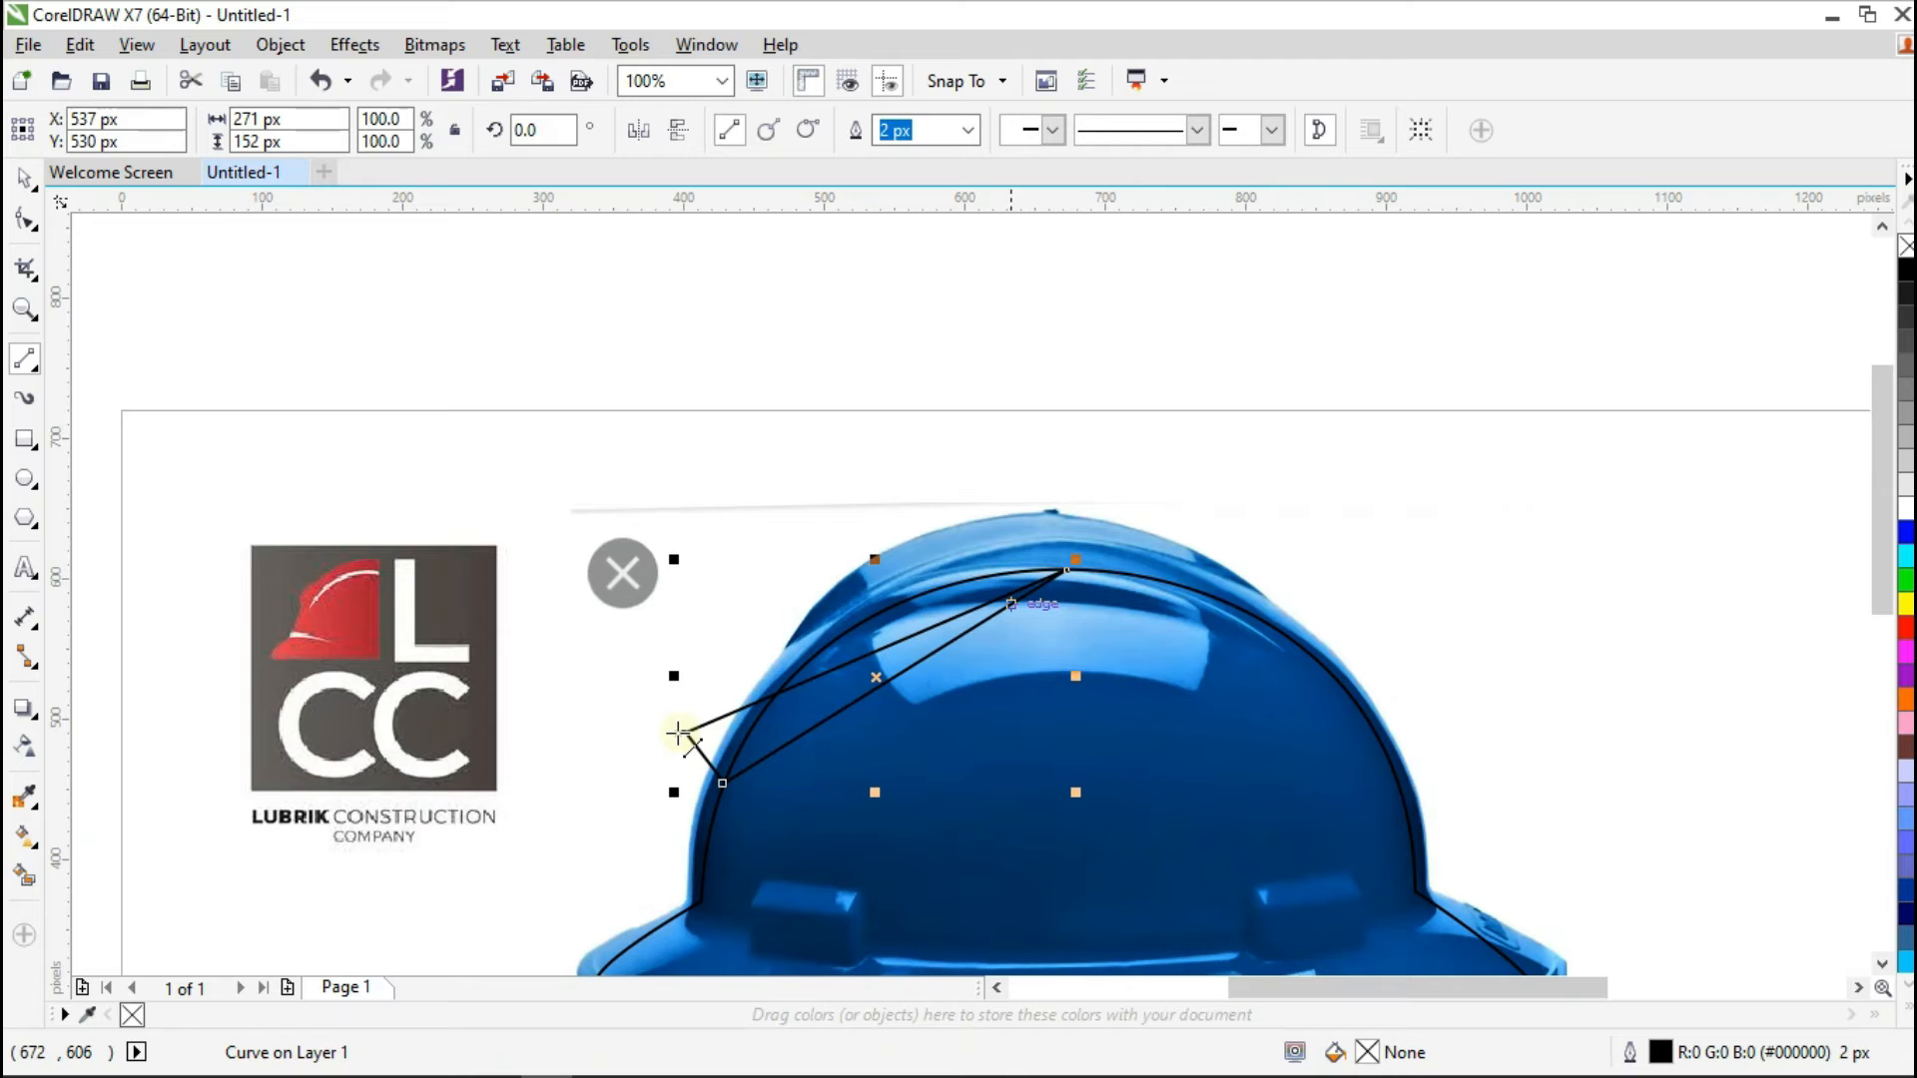
Step: Shift the triangle's outer left node up and inward with the Shape tool, then bow its upper edge along the dome
click(26, 218)
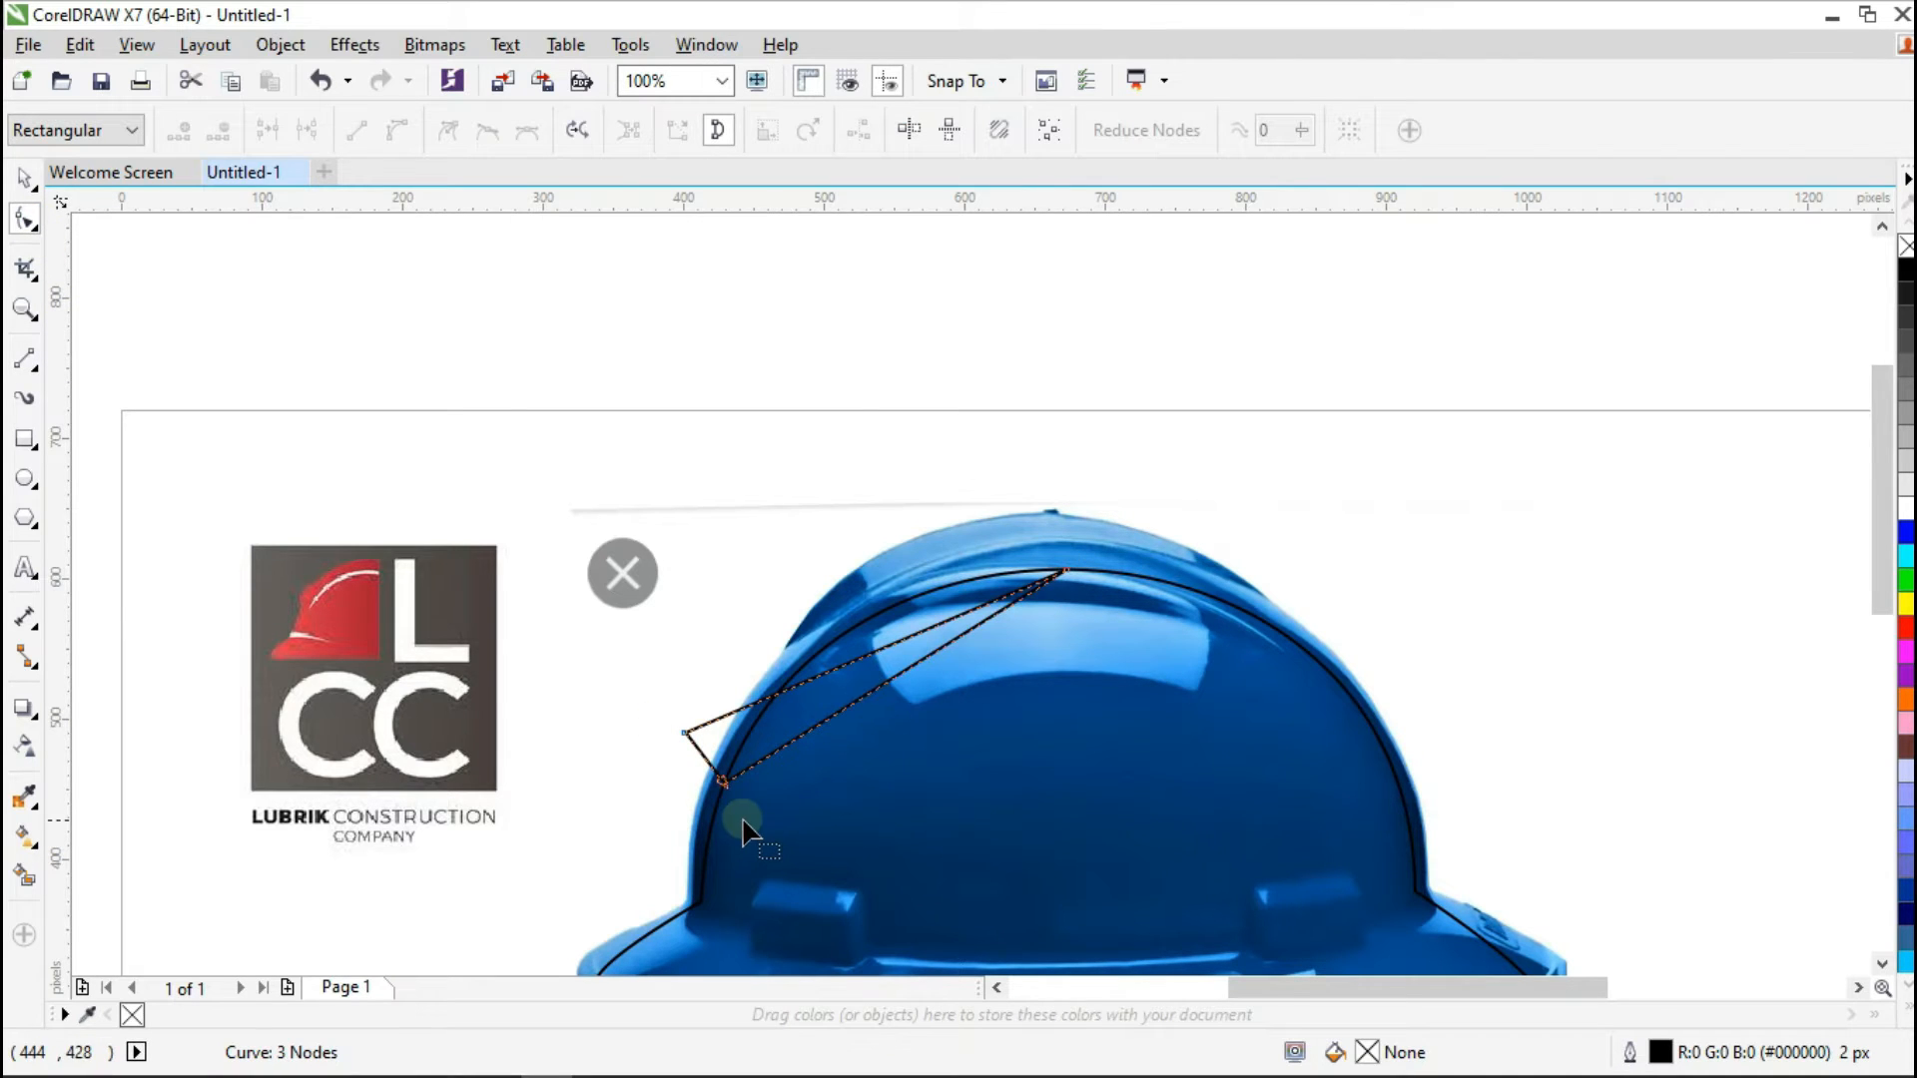
scroll(743, 822, up, 1)
drag(627, 652, 678, 607)
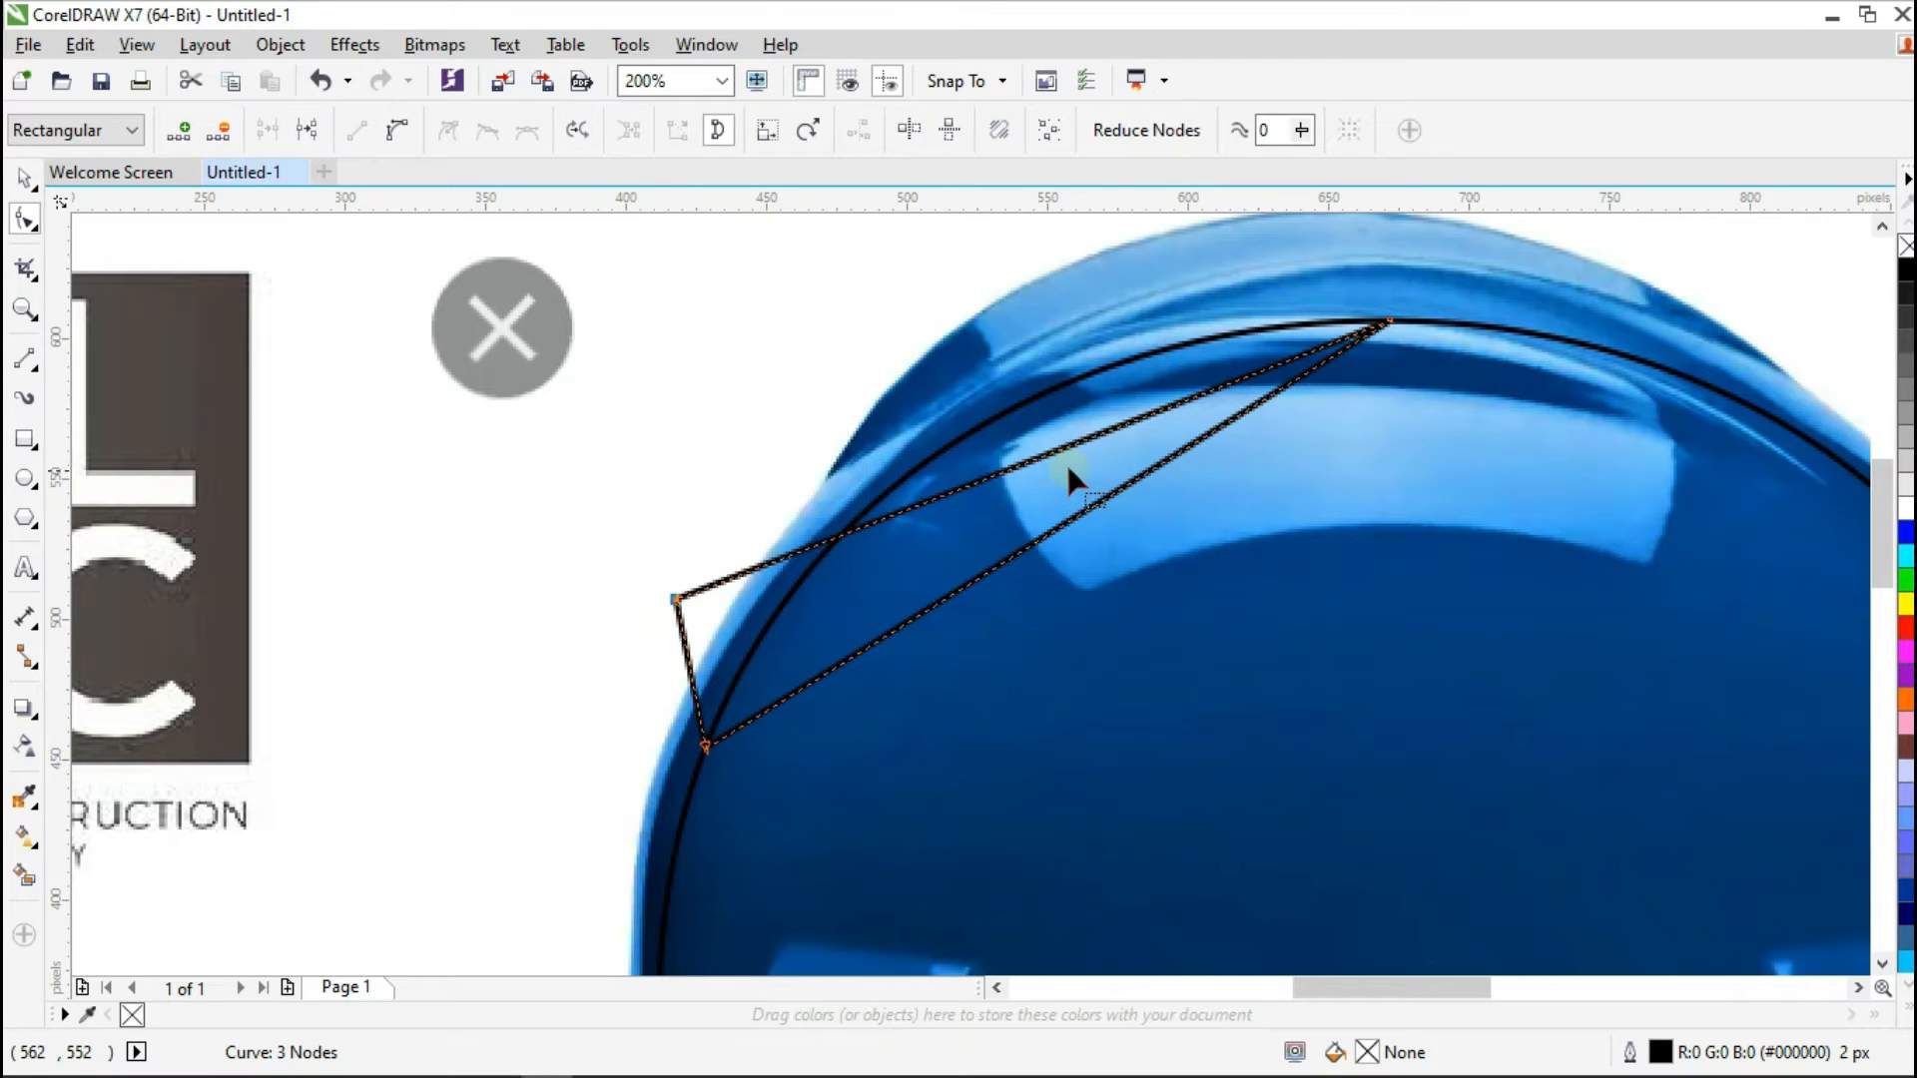
click(1033, 463)
drag(980, 479, 977, 400)
scroll(974, 433, down, 2)
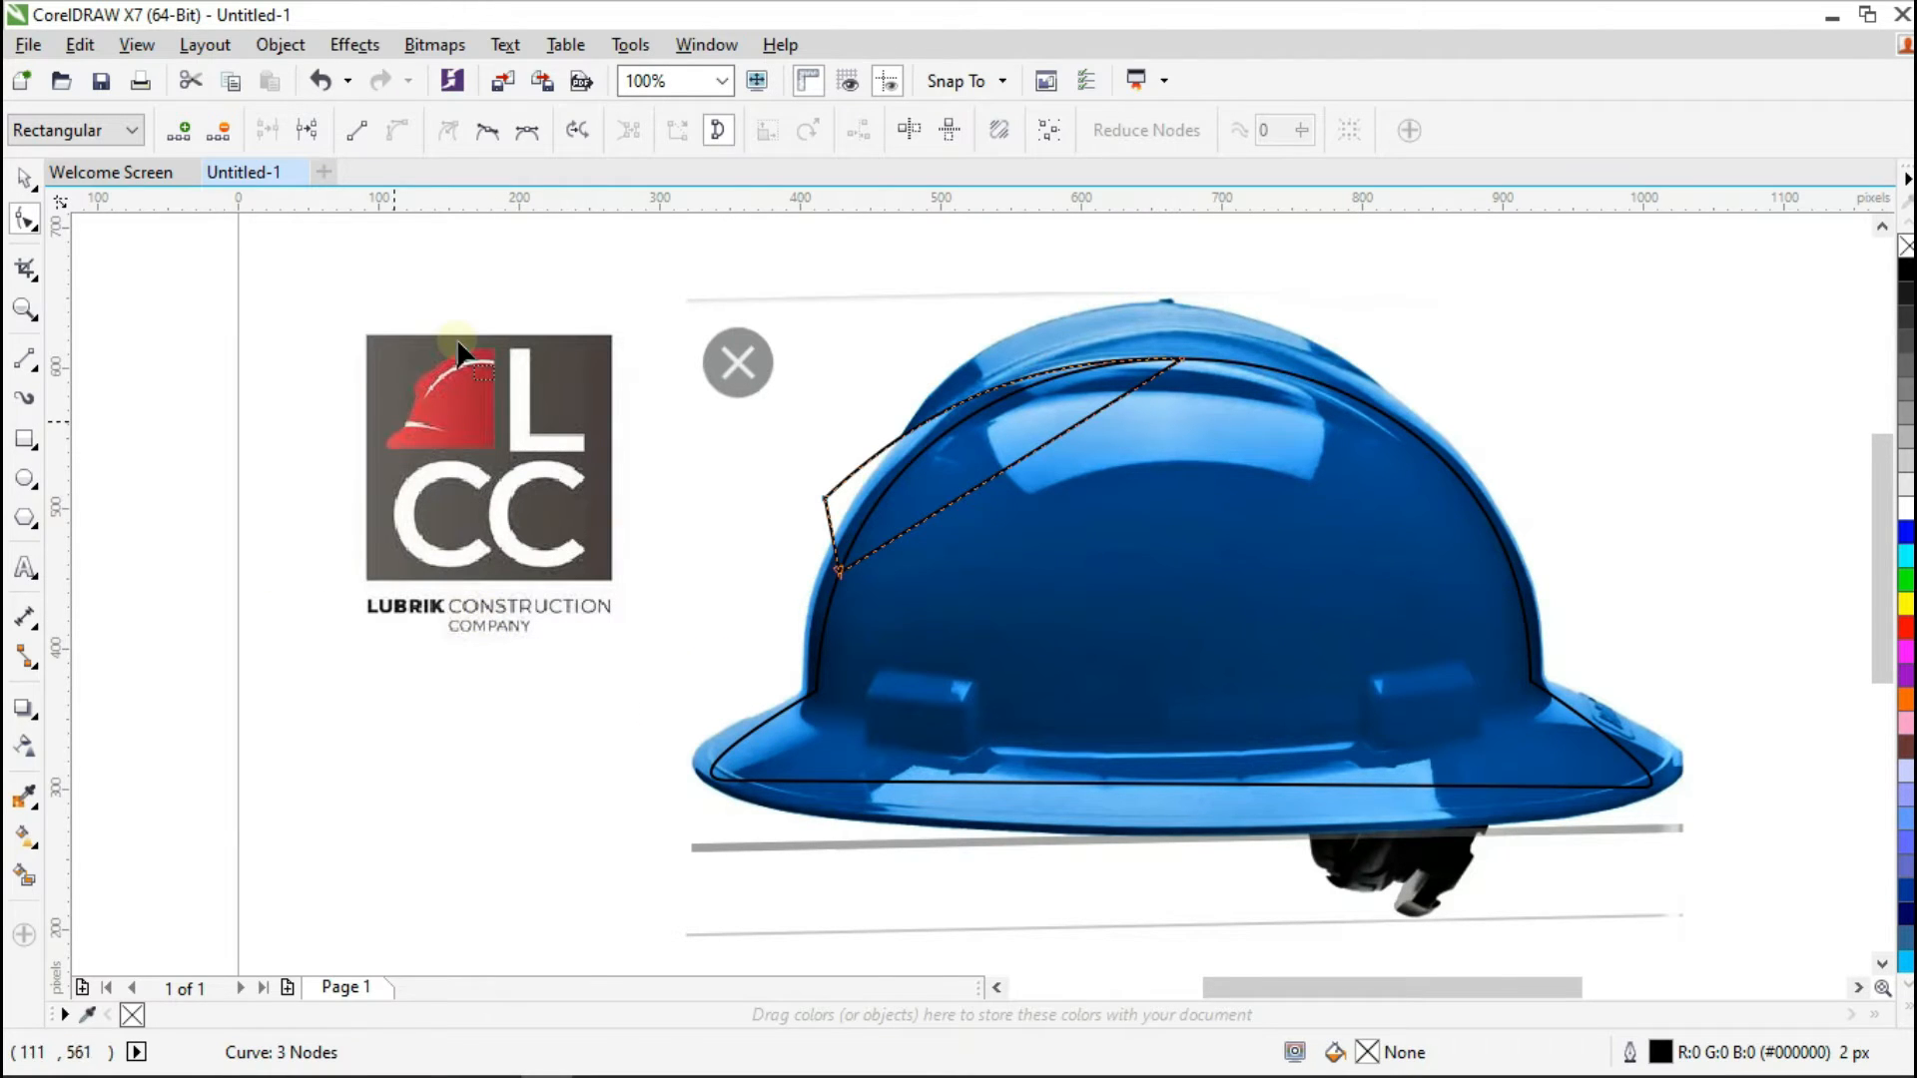
scroll(457, 345, up, 2)
scroll(458, 342, down, 1)
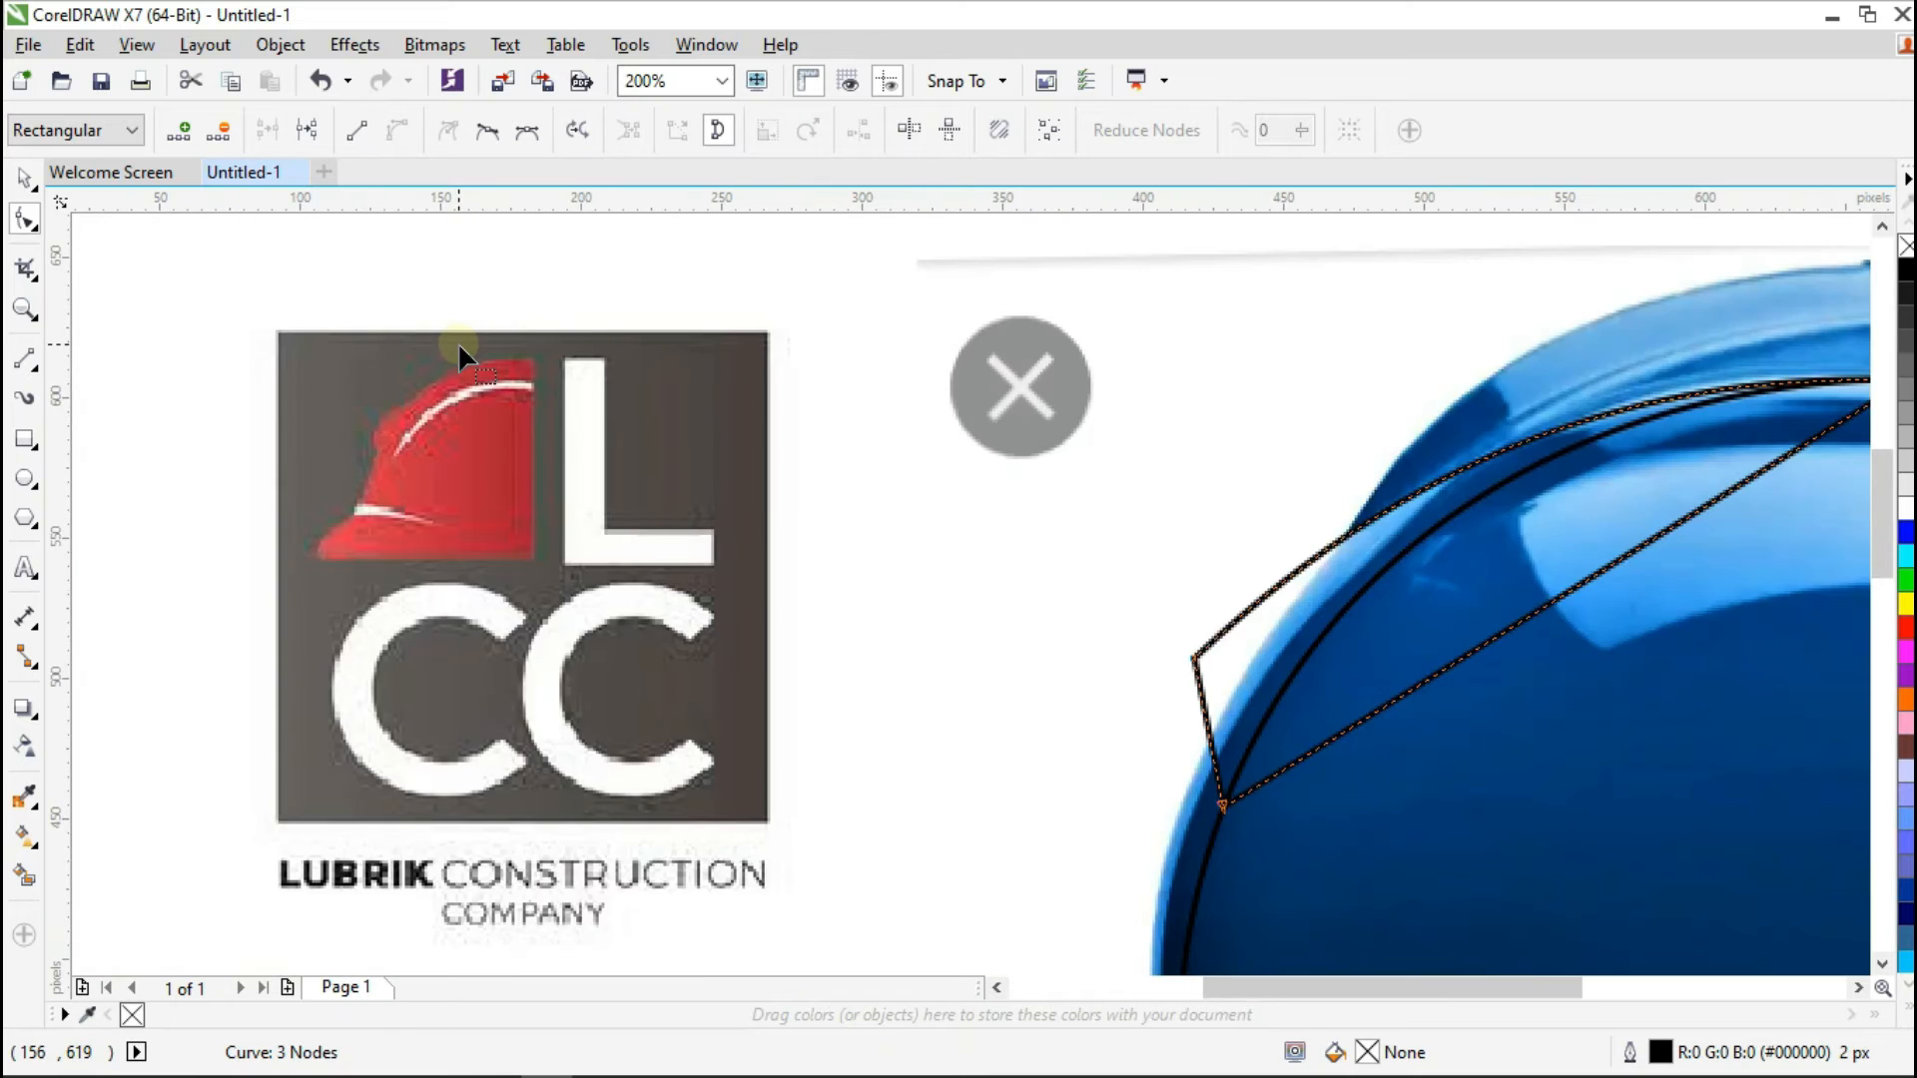
scroll(457, 342, down, 1)
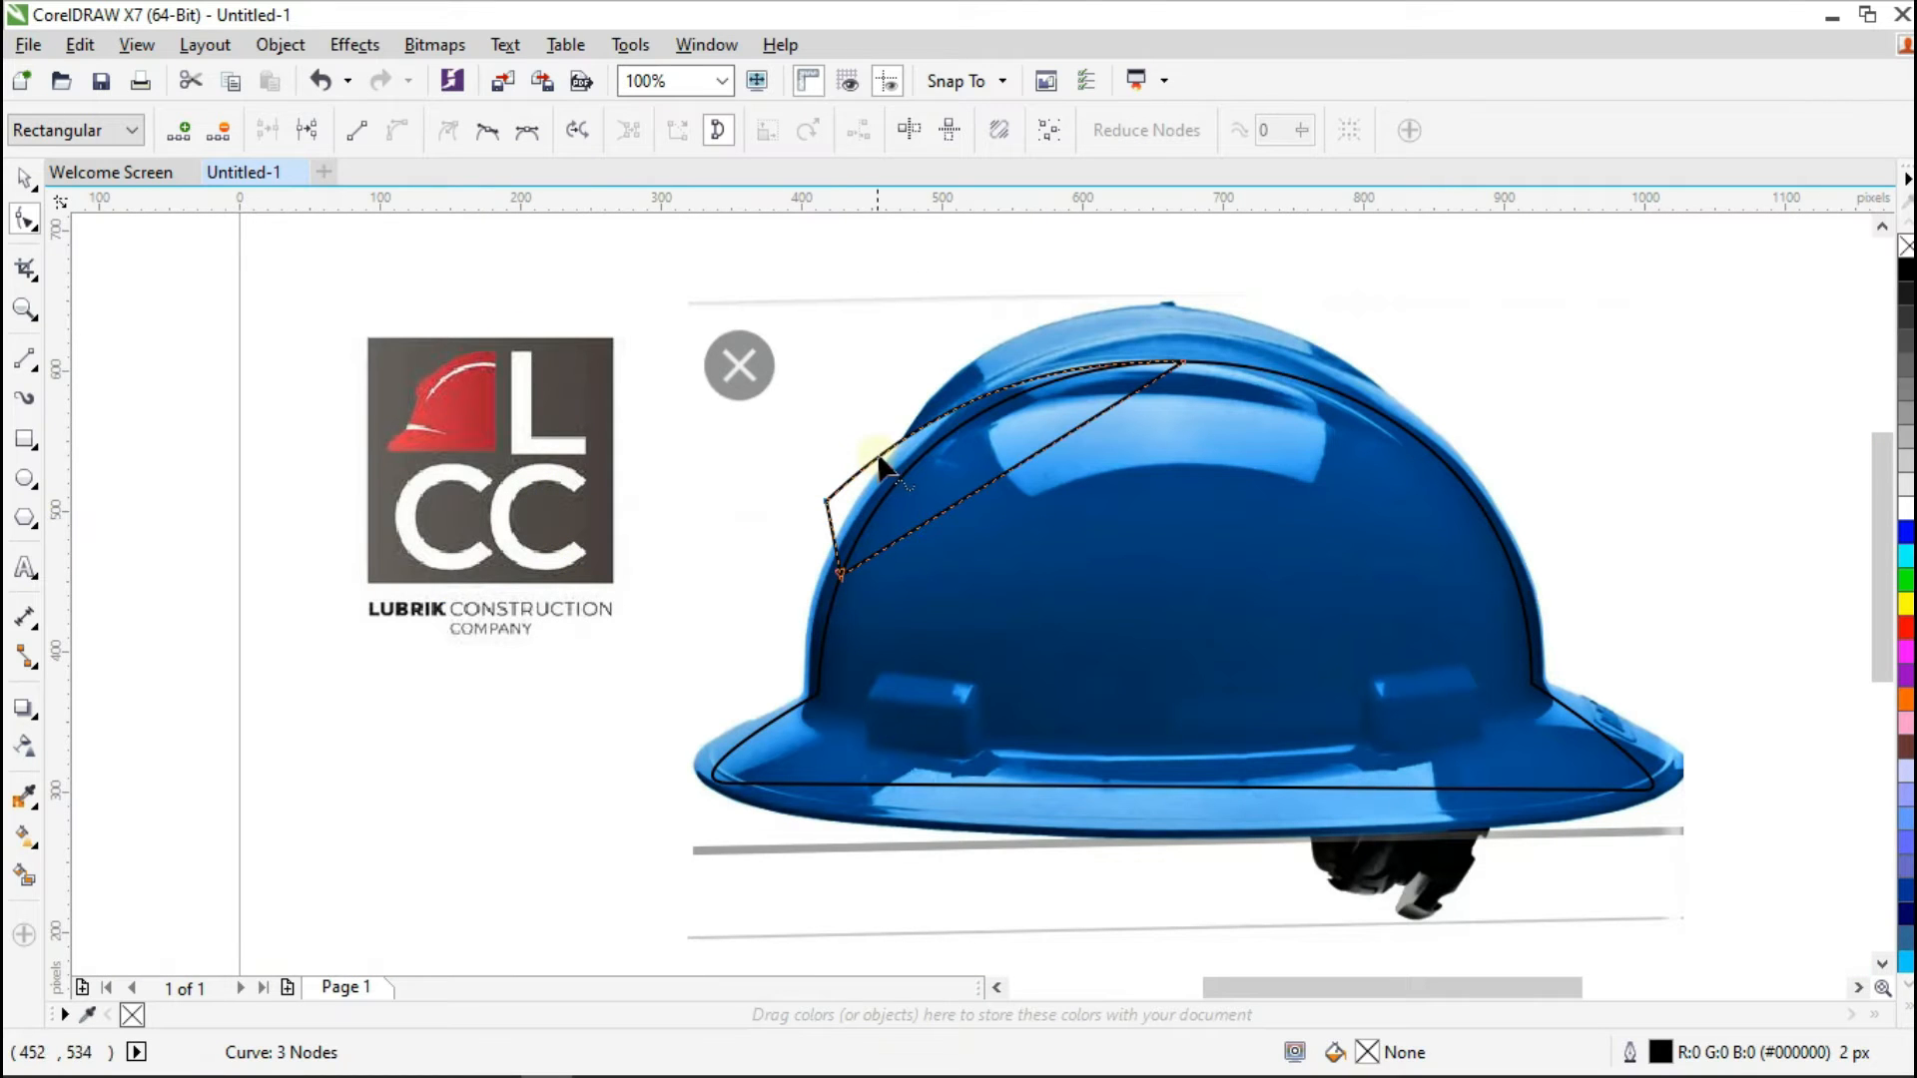
drag(882, 461, 884, 458)
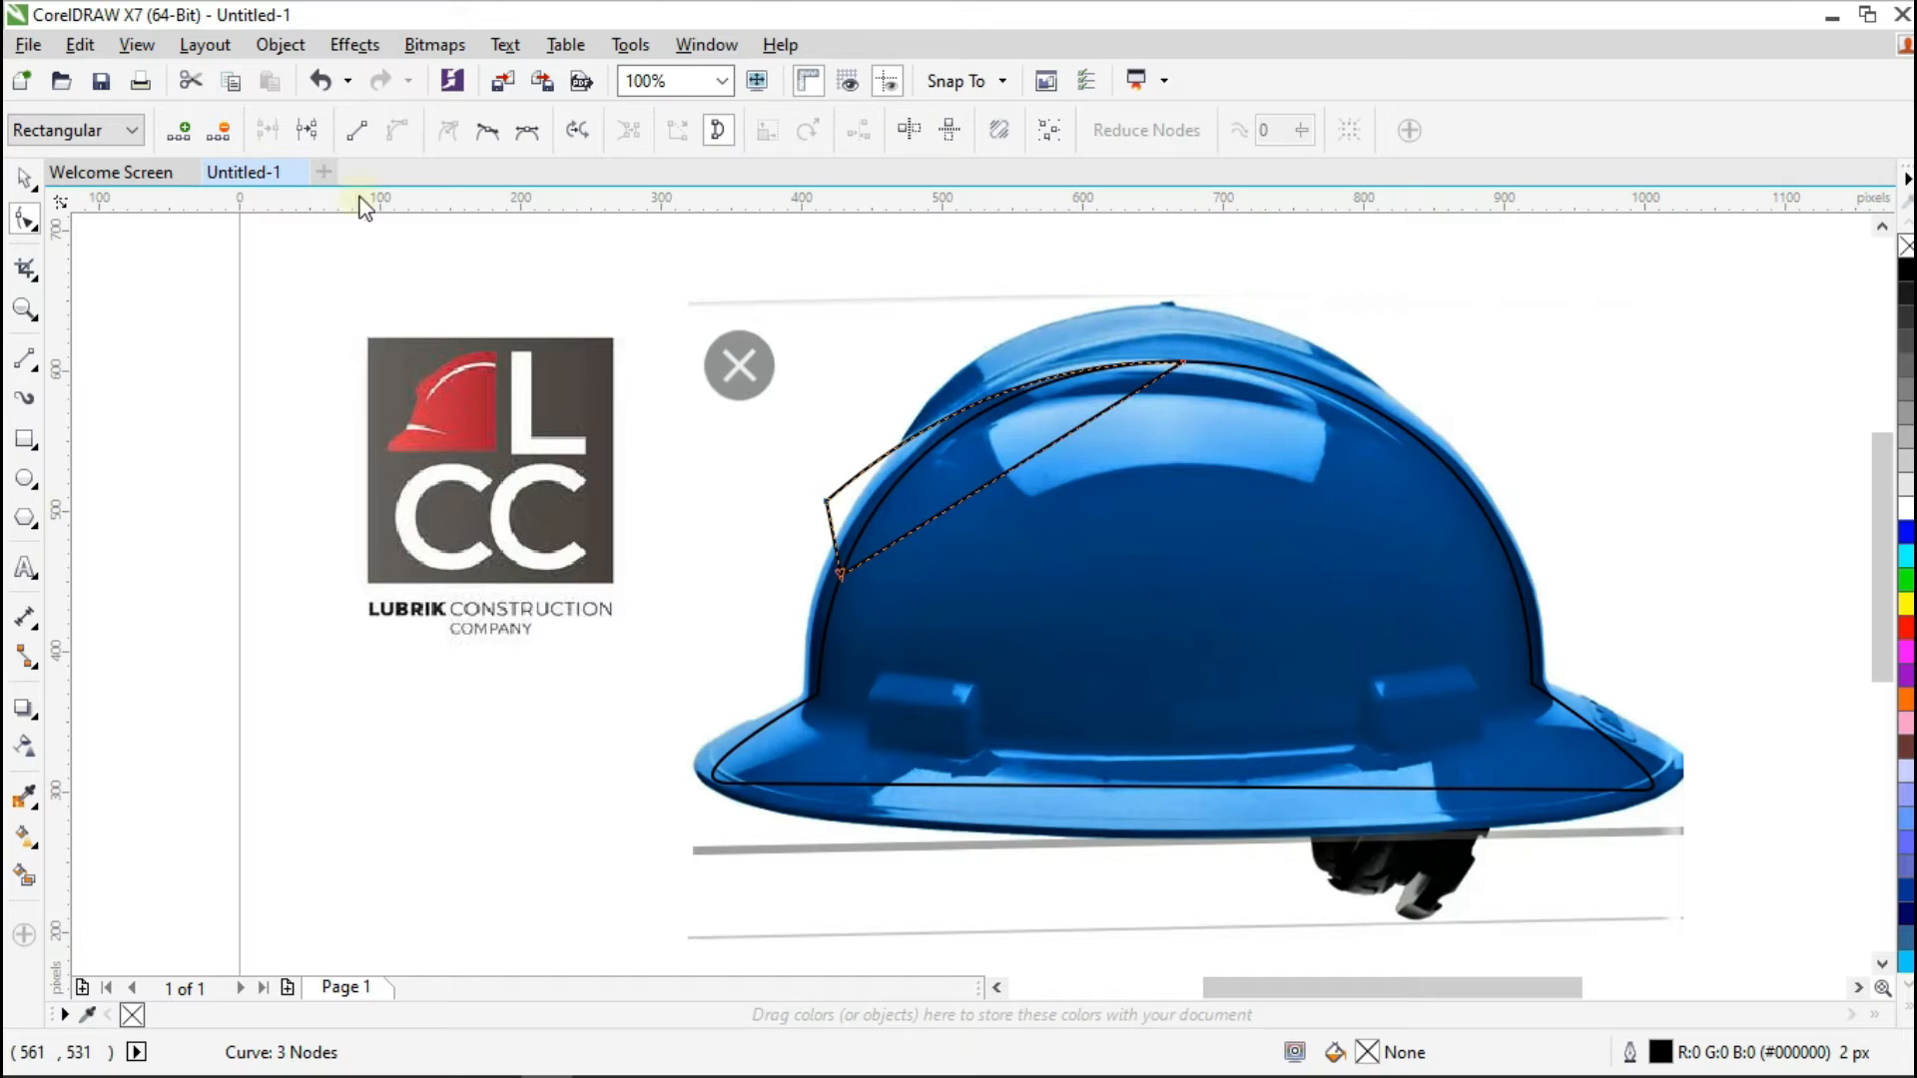
Step: Select the triangular shape together with the helmet outline and weld them into one object
click(24, 178)
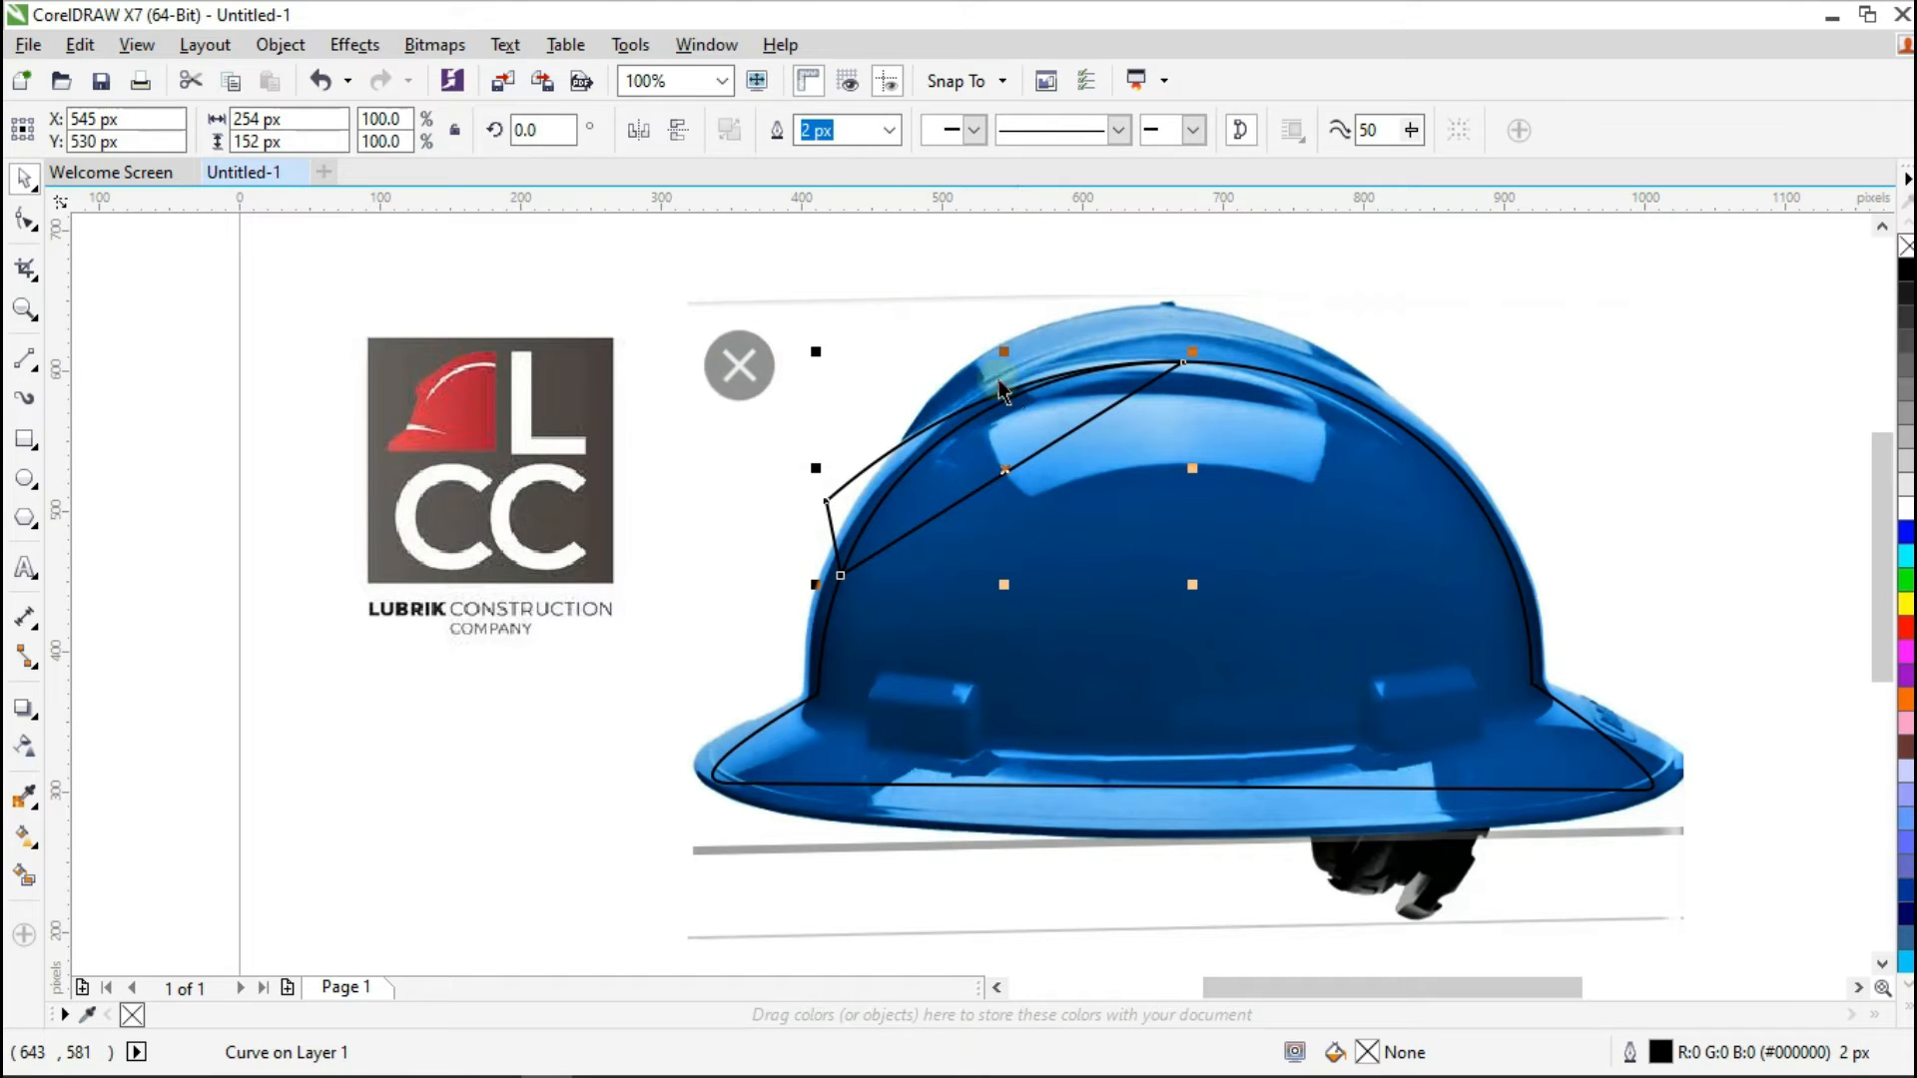
shift+click(1336, 495)
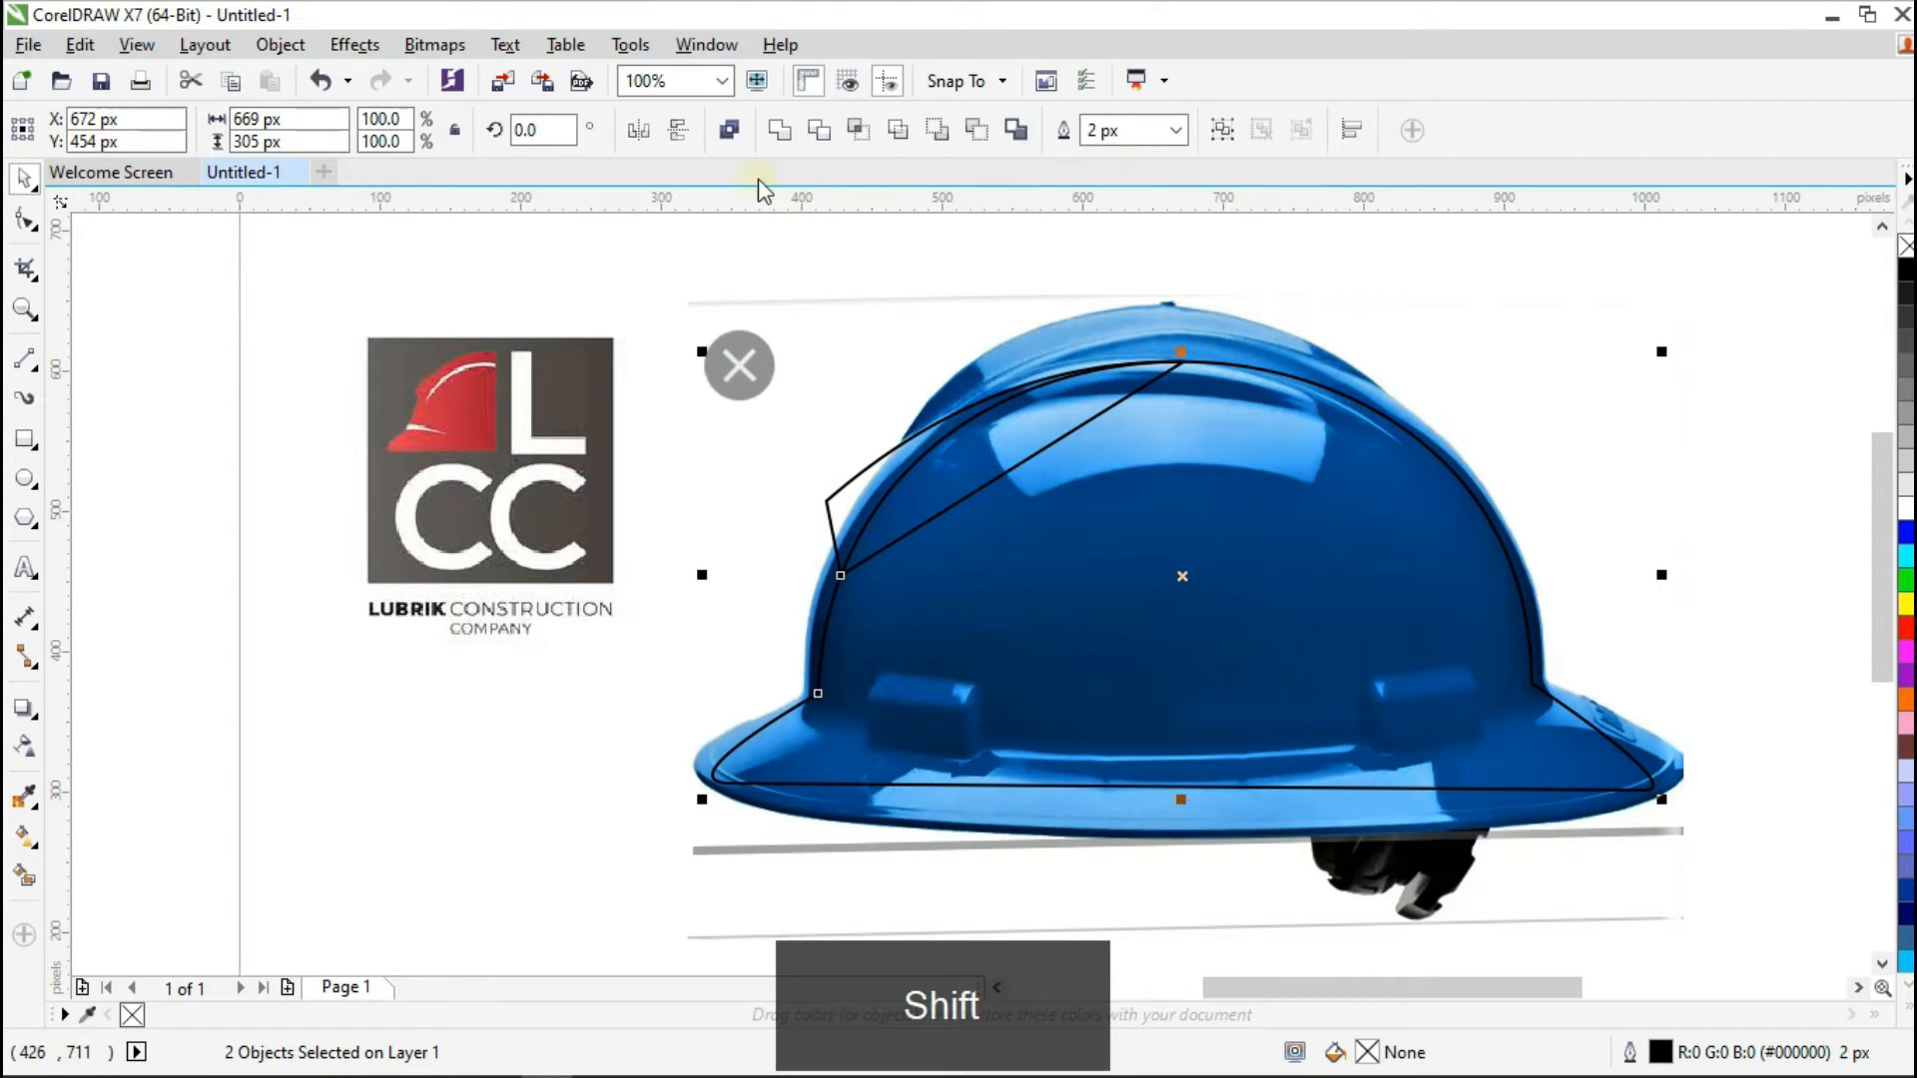
click(776, 129)
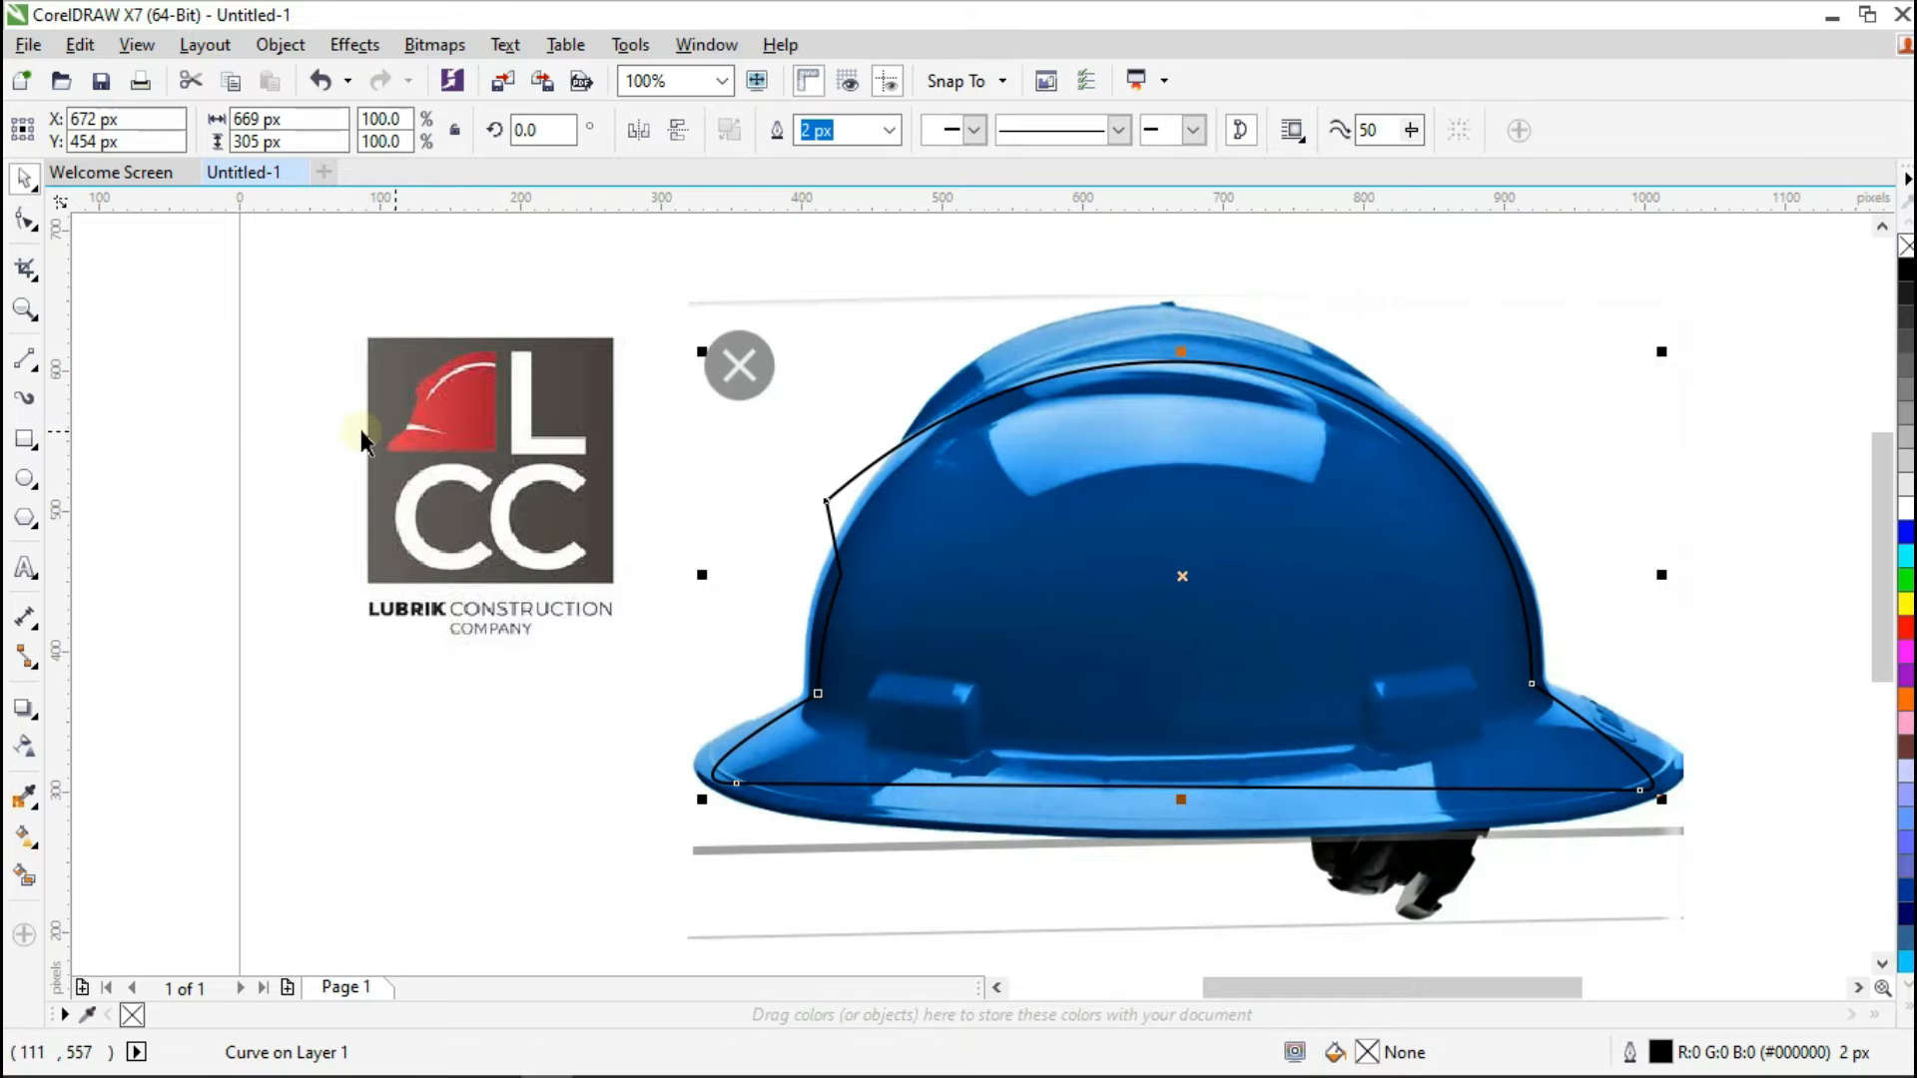
Step: Draw a nearly horizontal 2-Point Line across the inside of the dome, about 456 px long
click(25, 360)
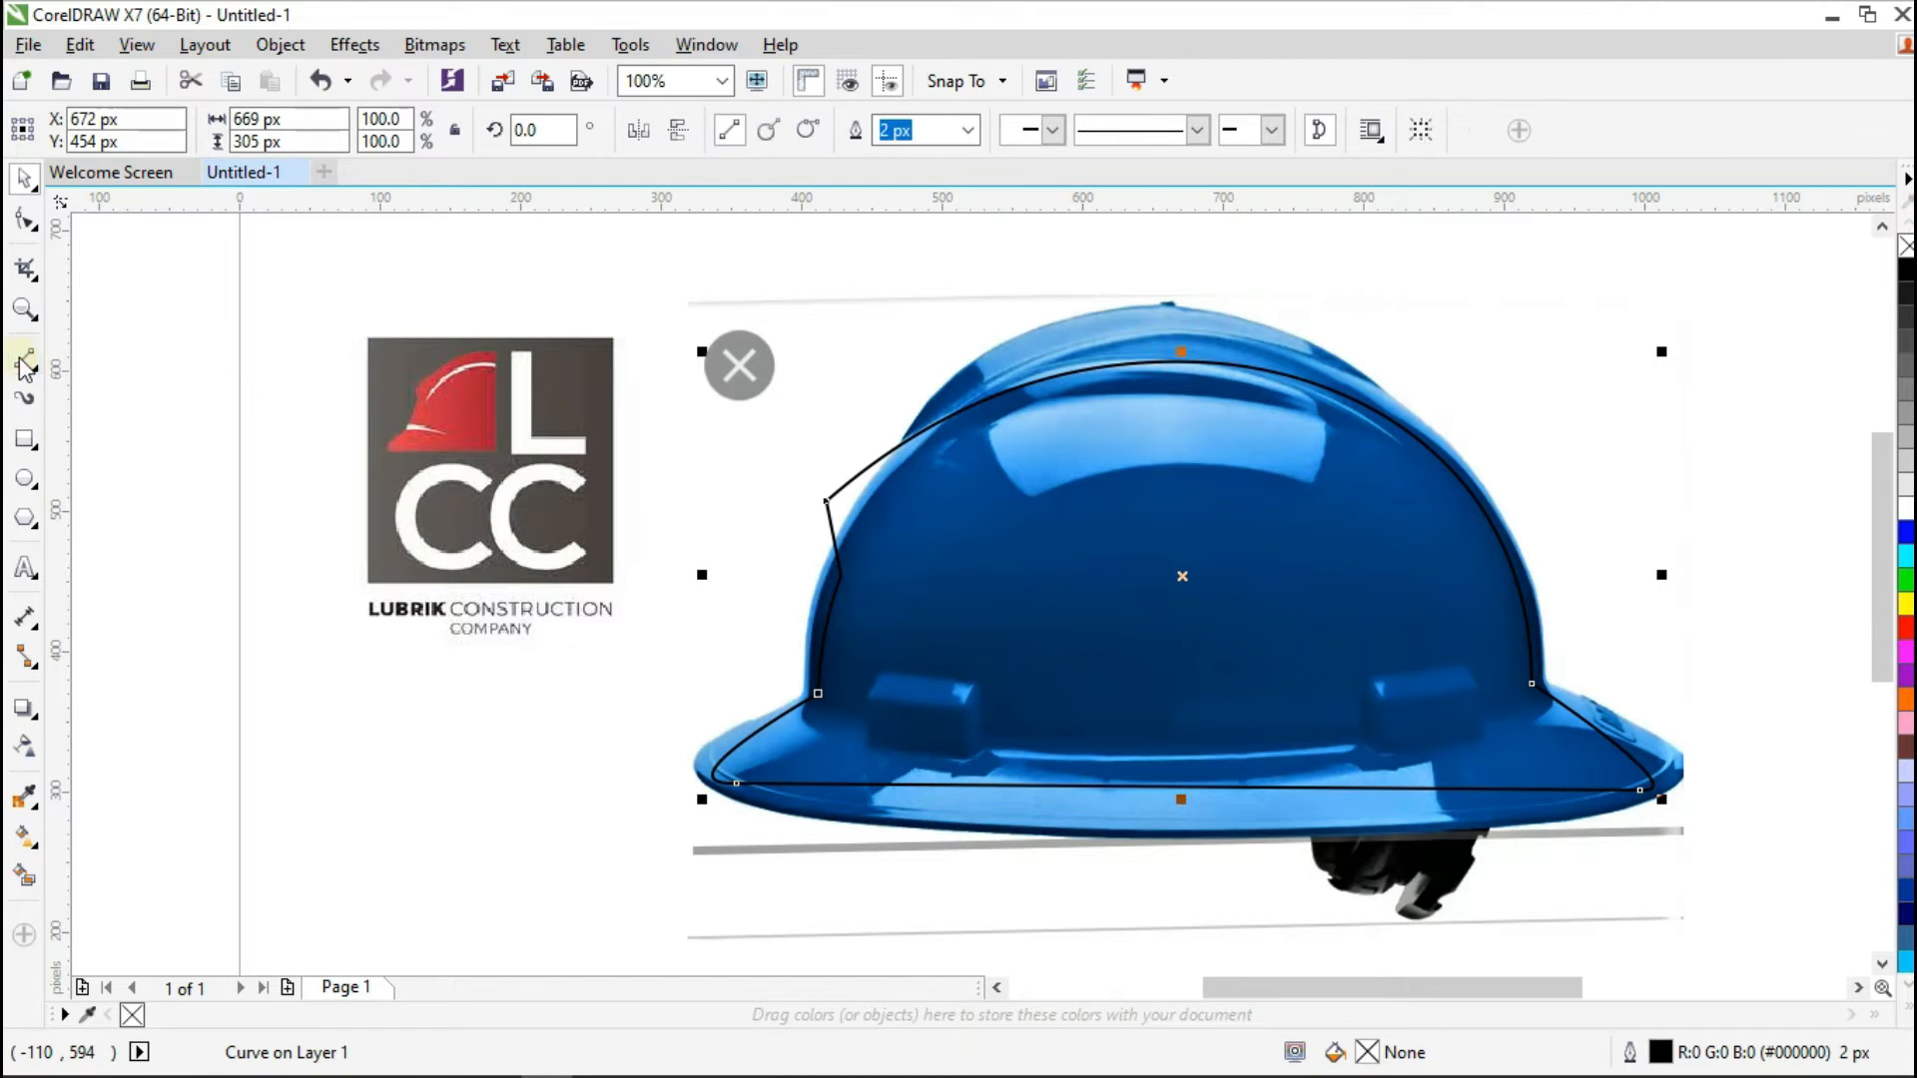
scroll(973, 575, up, 2)
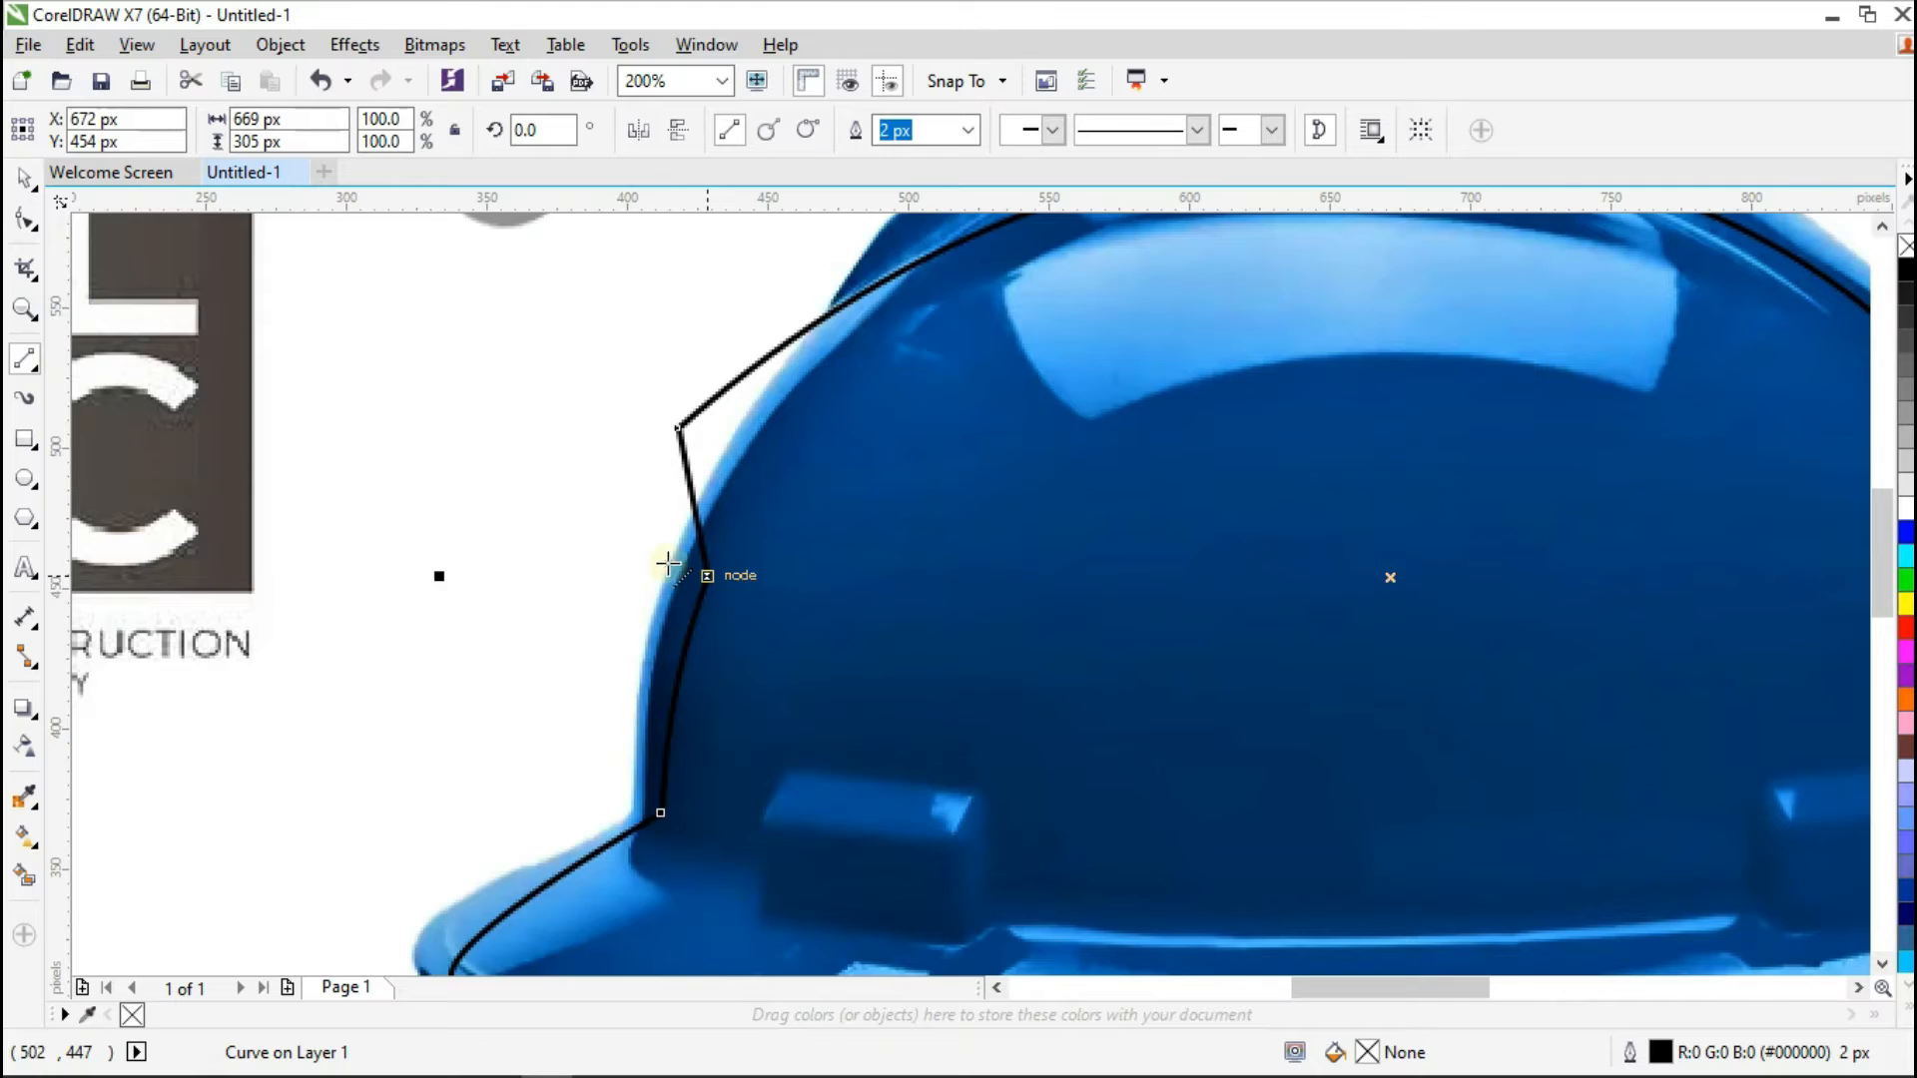
scroll(709, 572, down, 2)
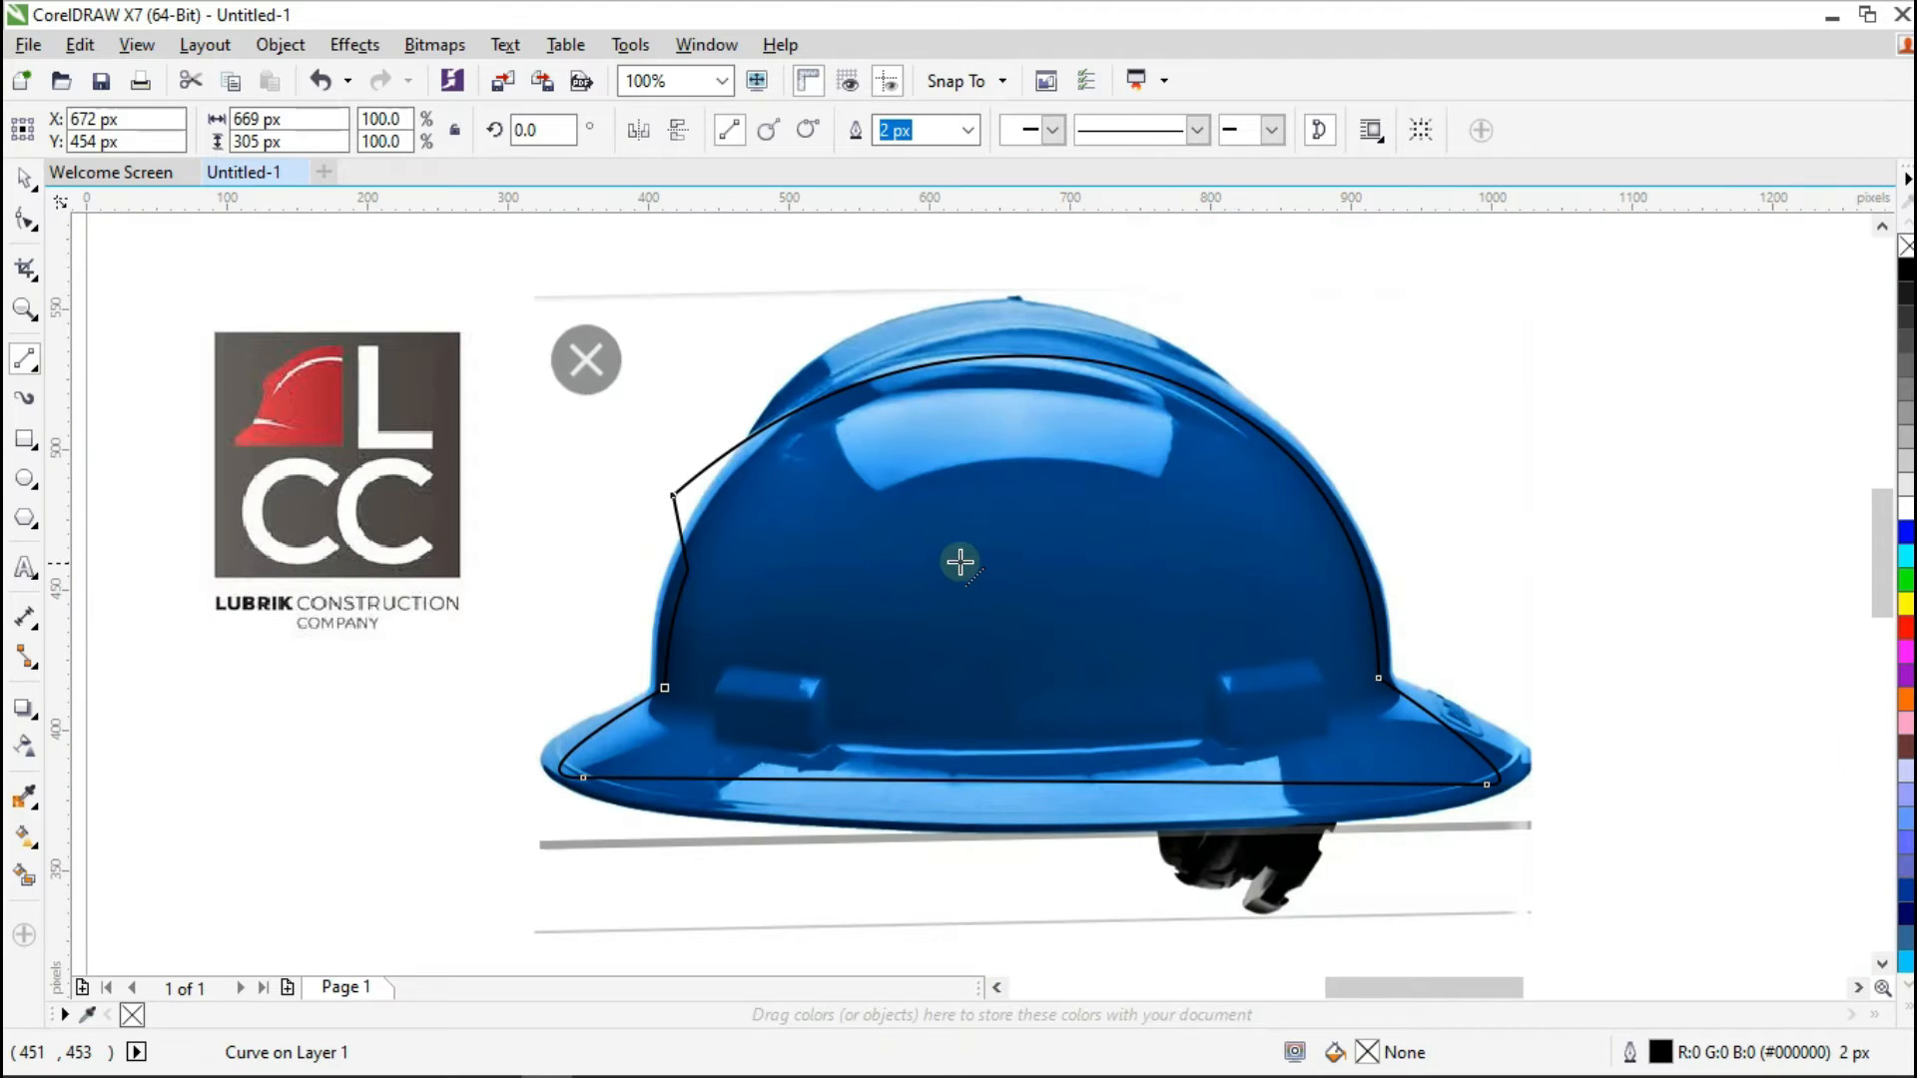
scroll(963, 564, up, 2)
click(451, 611)
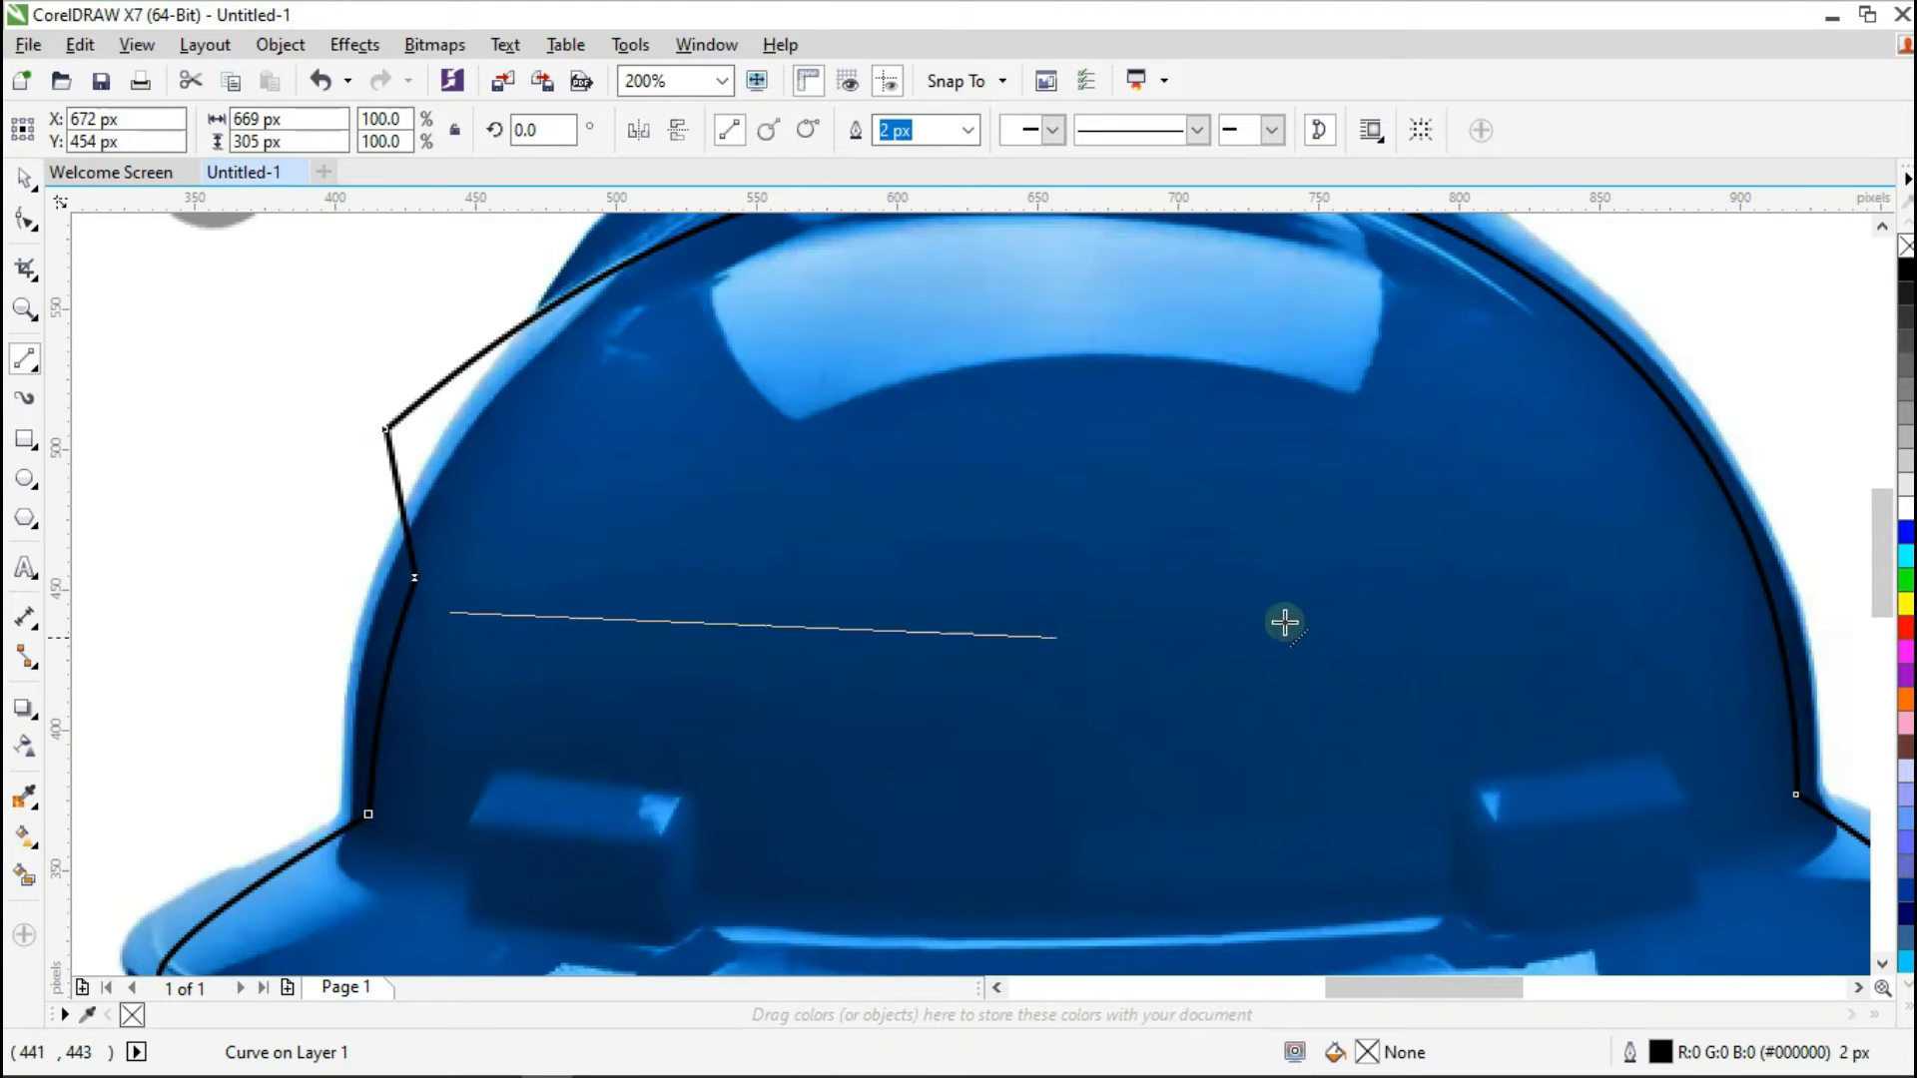
click(1736, 608)
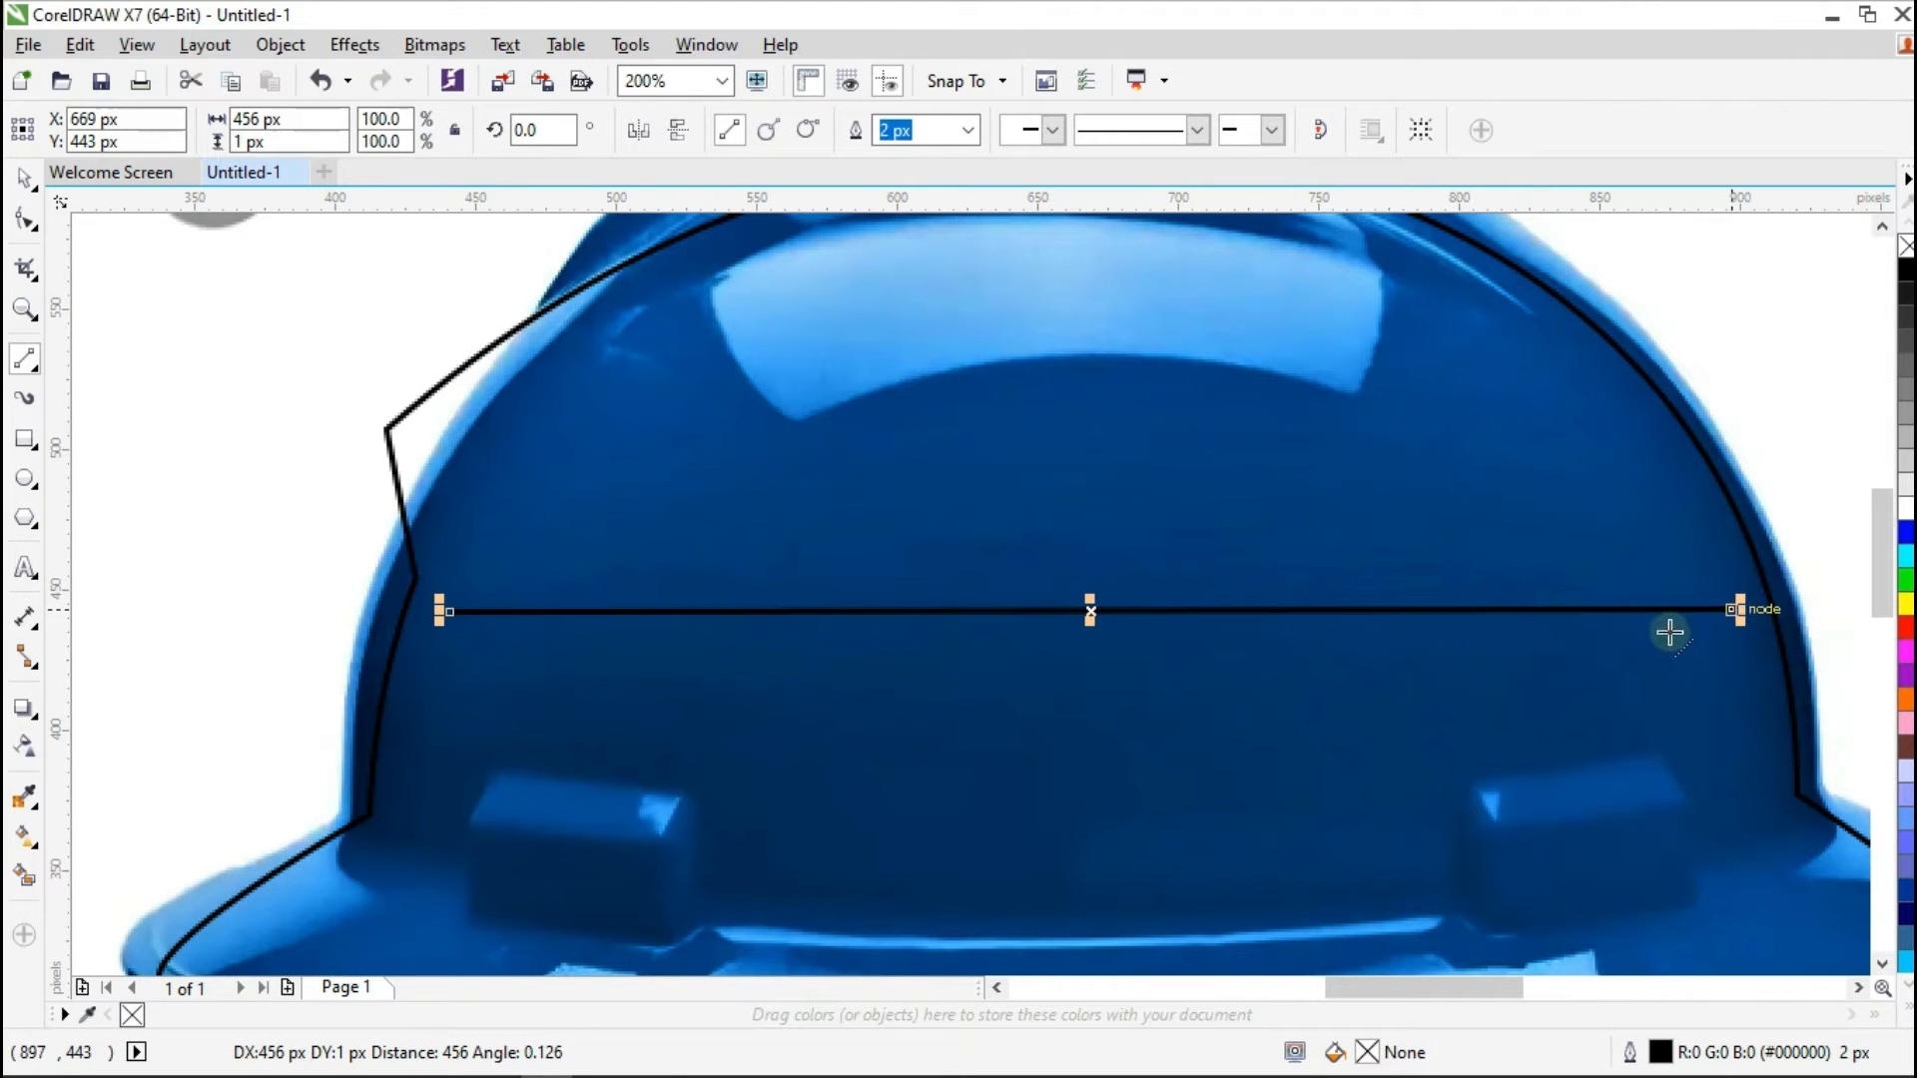
Step: Convert the horizontal line to a curve and bend it upward into an arc inside the dome, about 456 × 144 px
click(22, 222)
scroll(885, 604, down, 2)
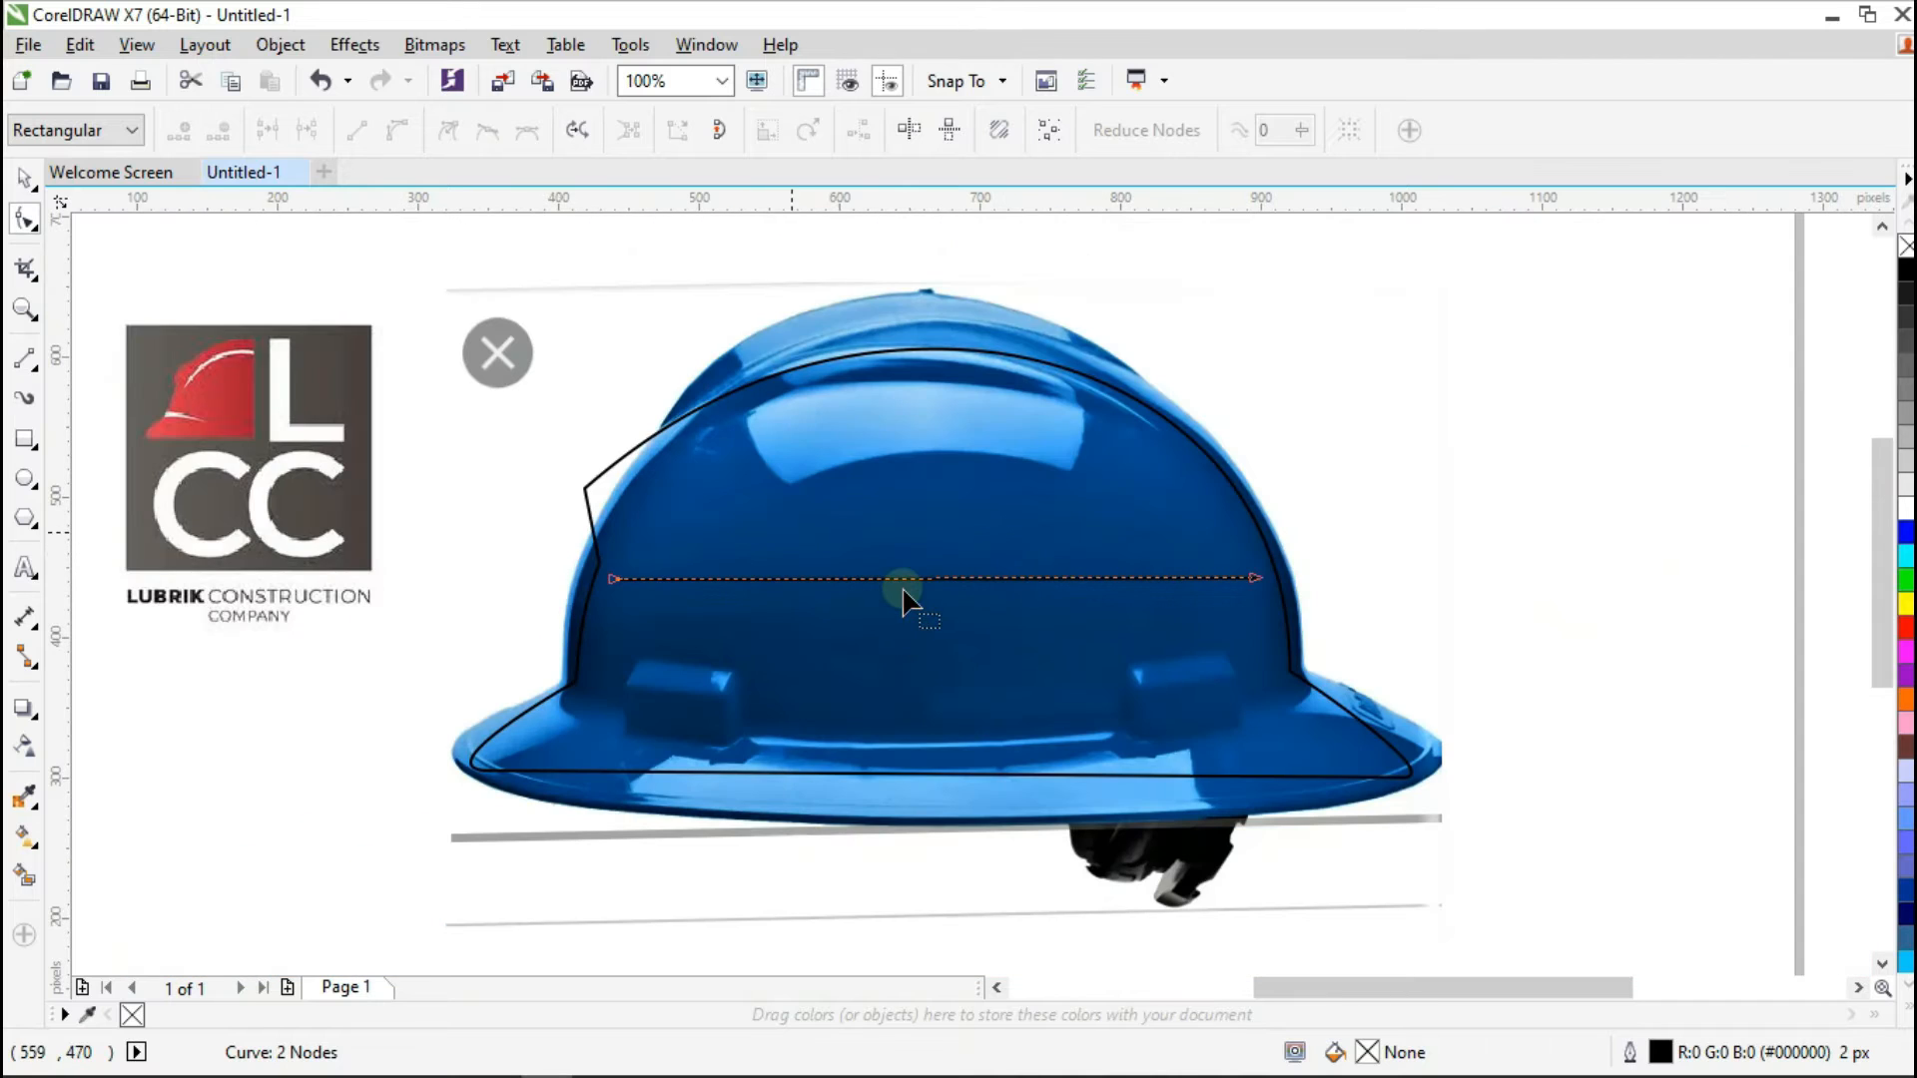
click(903, 579)
click(397, 130)
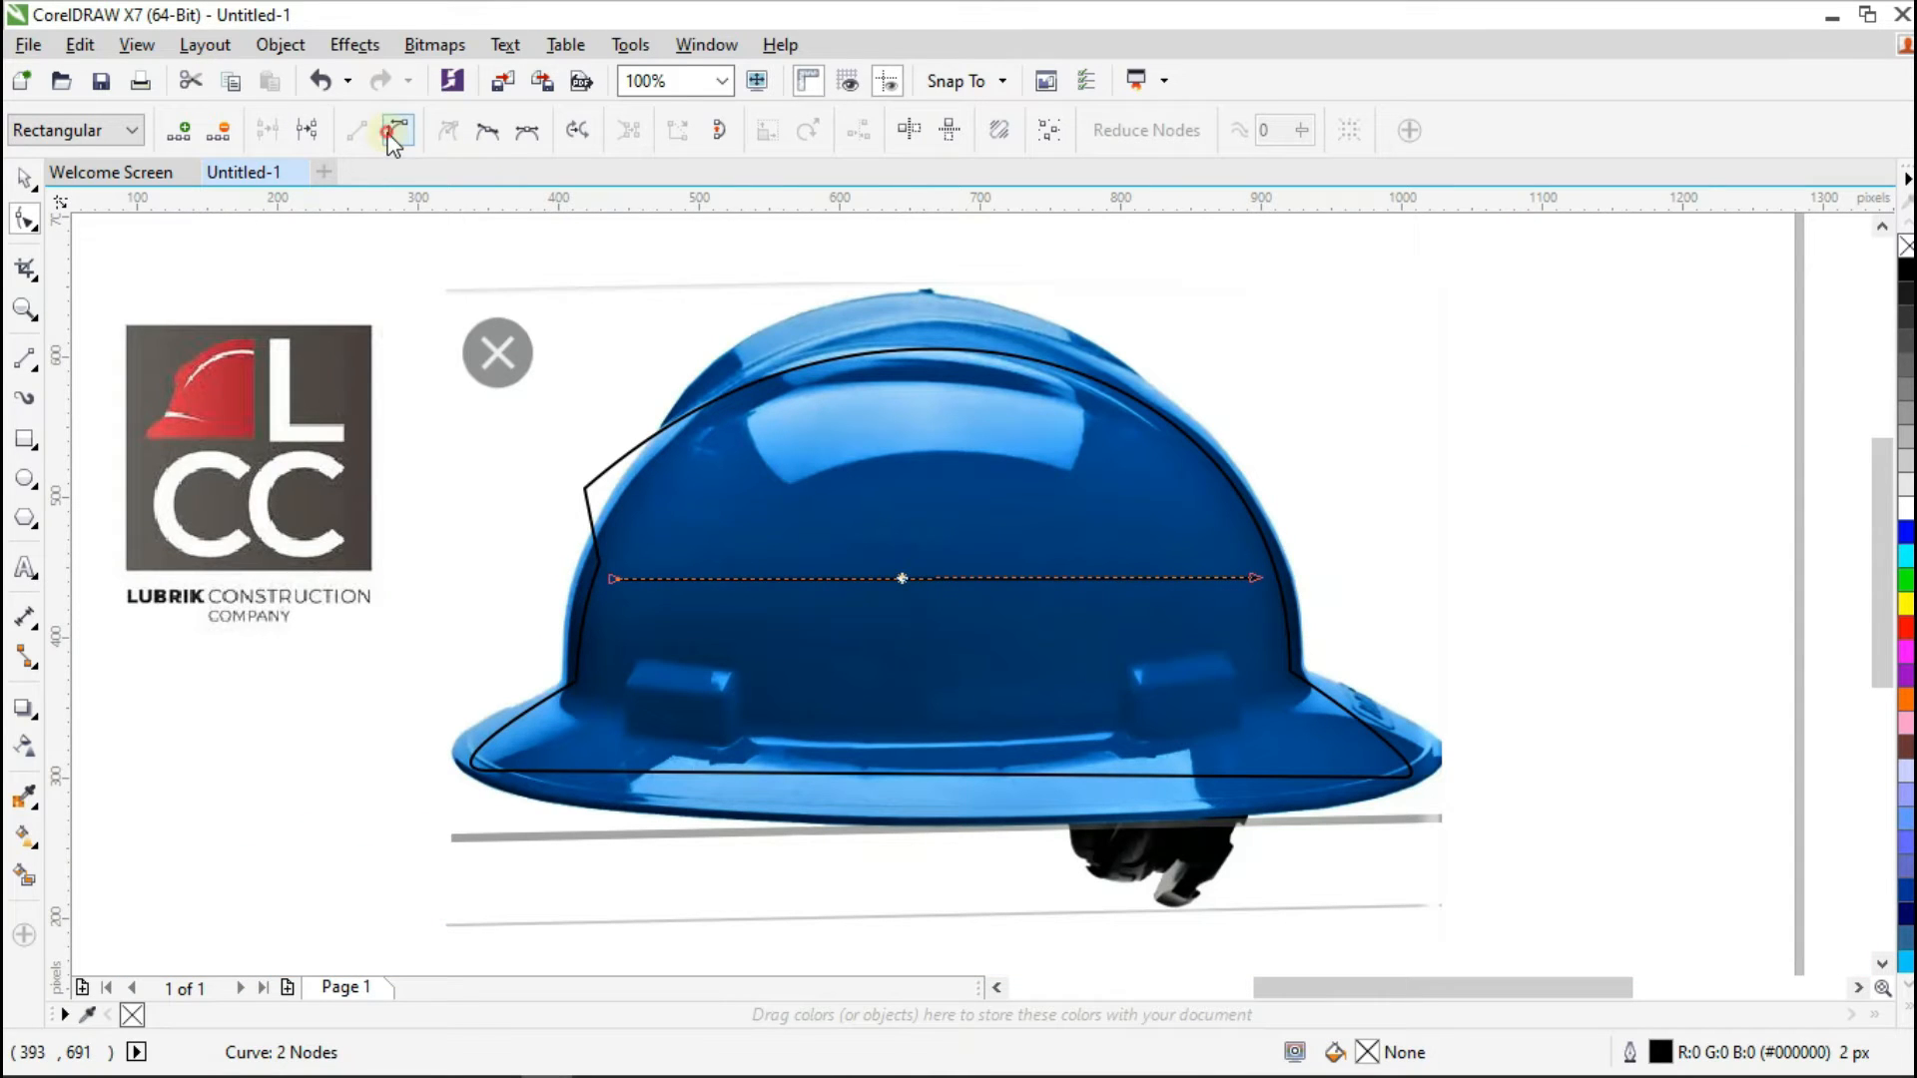
click(773, 580)
drag(774, 581, 1176, 465)
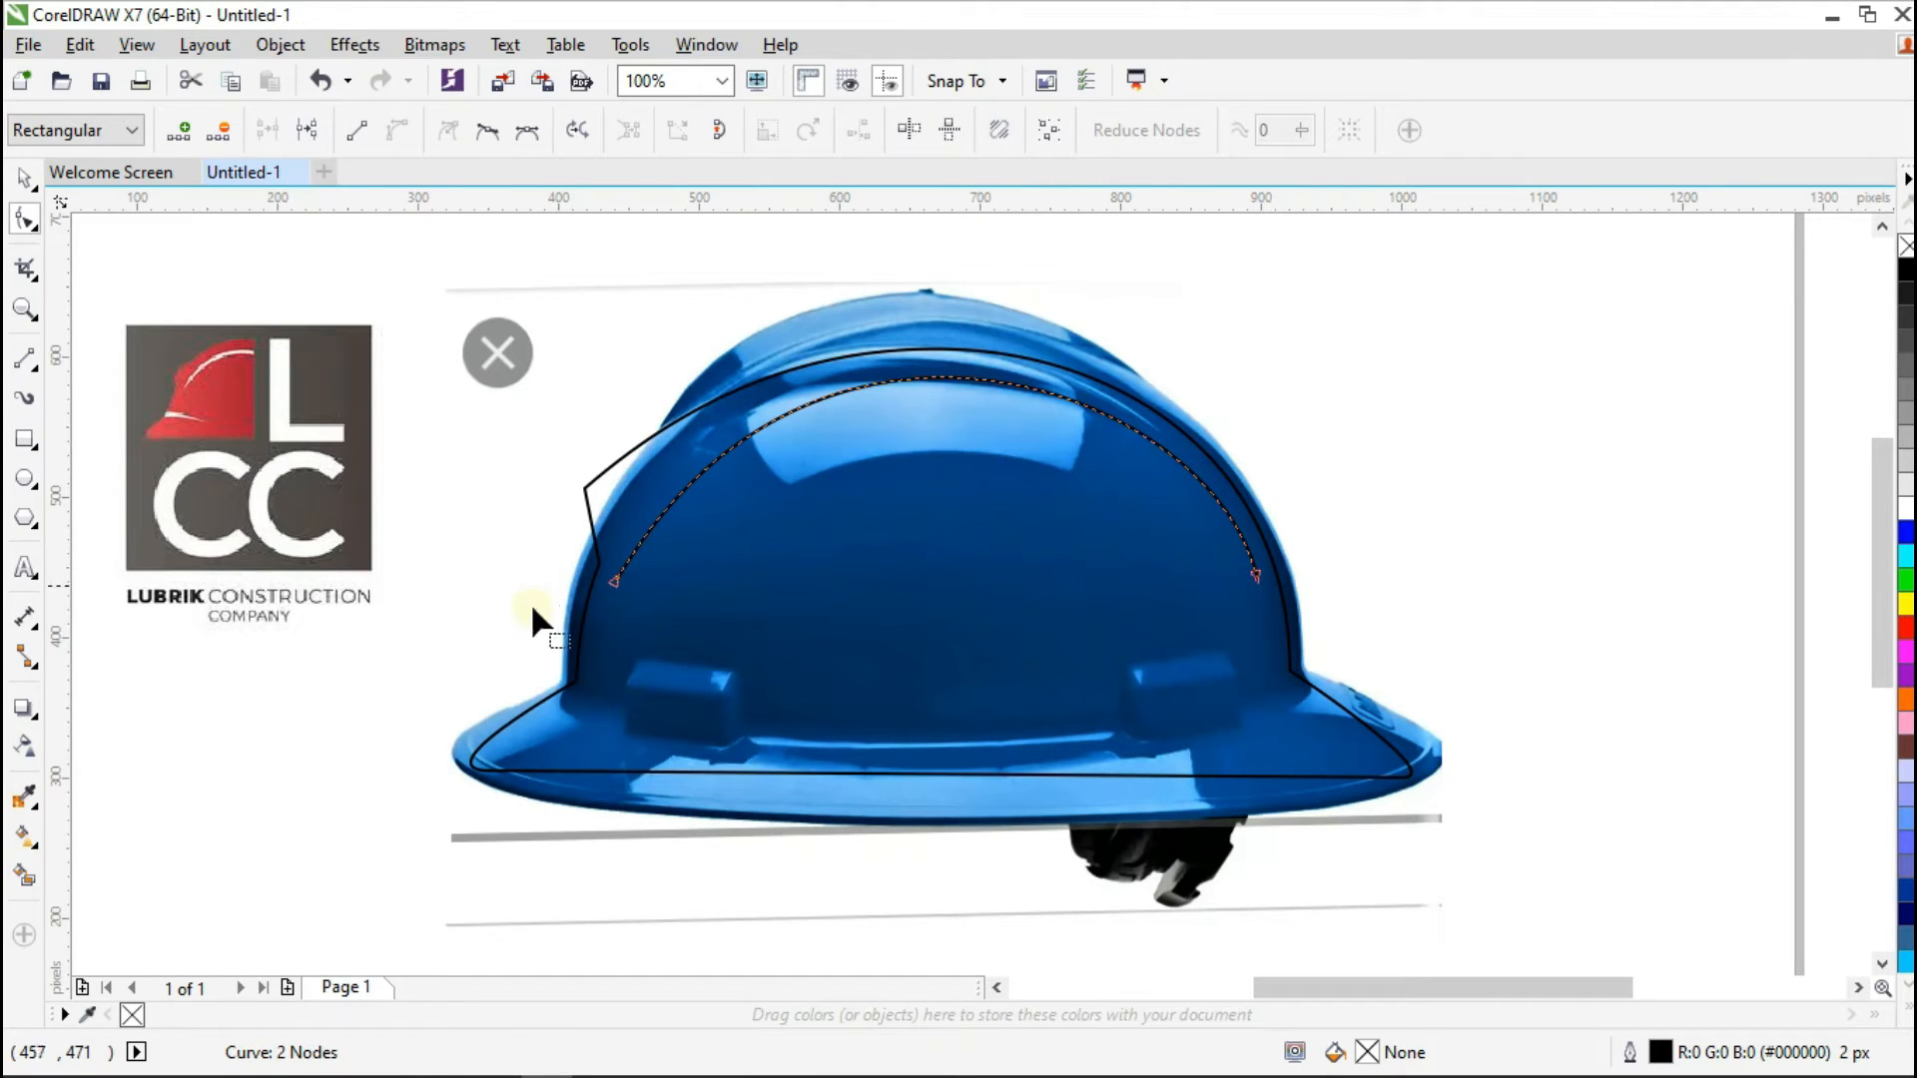
Step: Close the inner arc by joining its two end nodes with a straight 2-Point Line
click(26, 360)
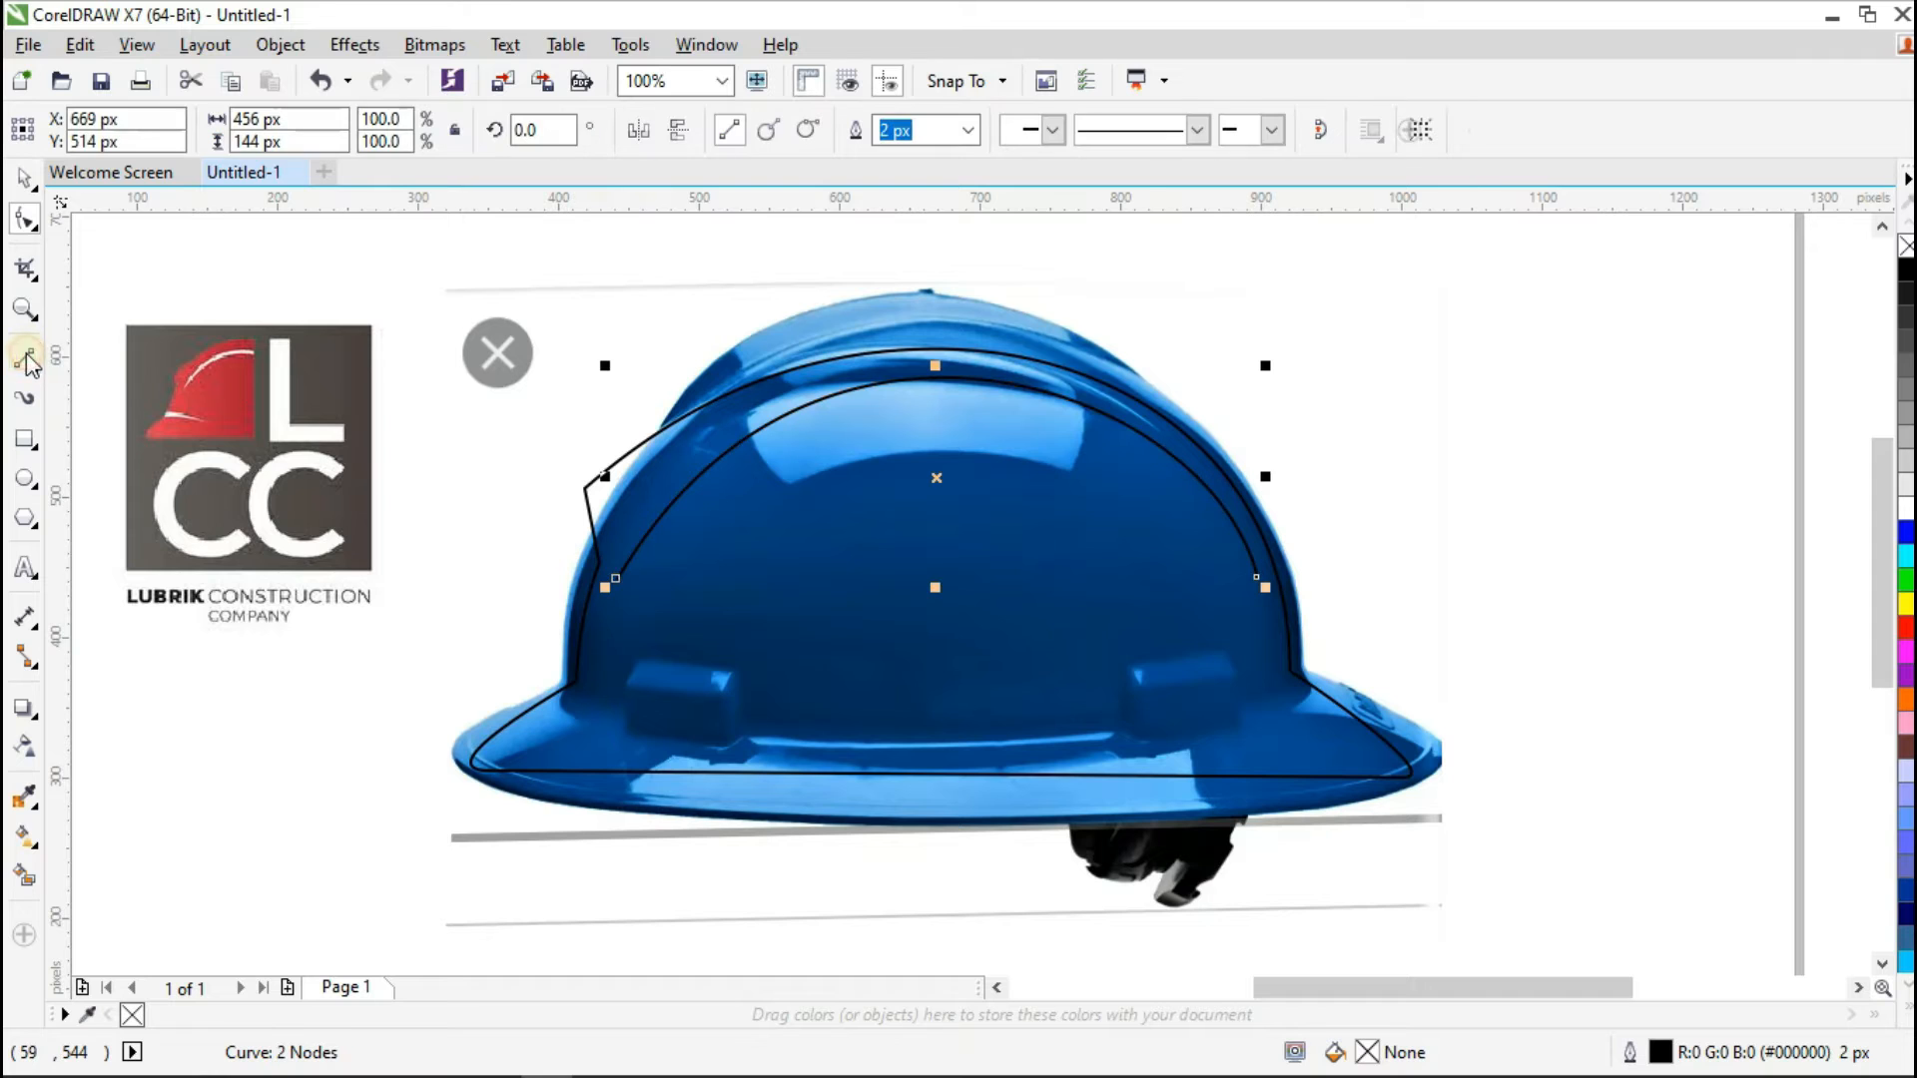
click(614, 578)
click(1256, 577)
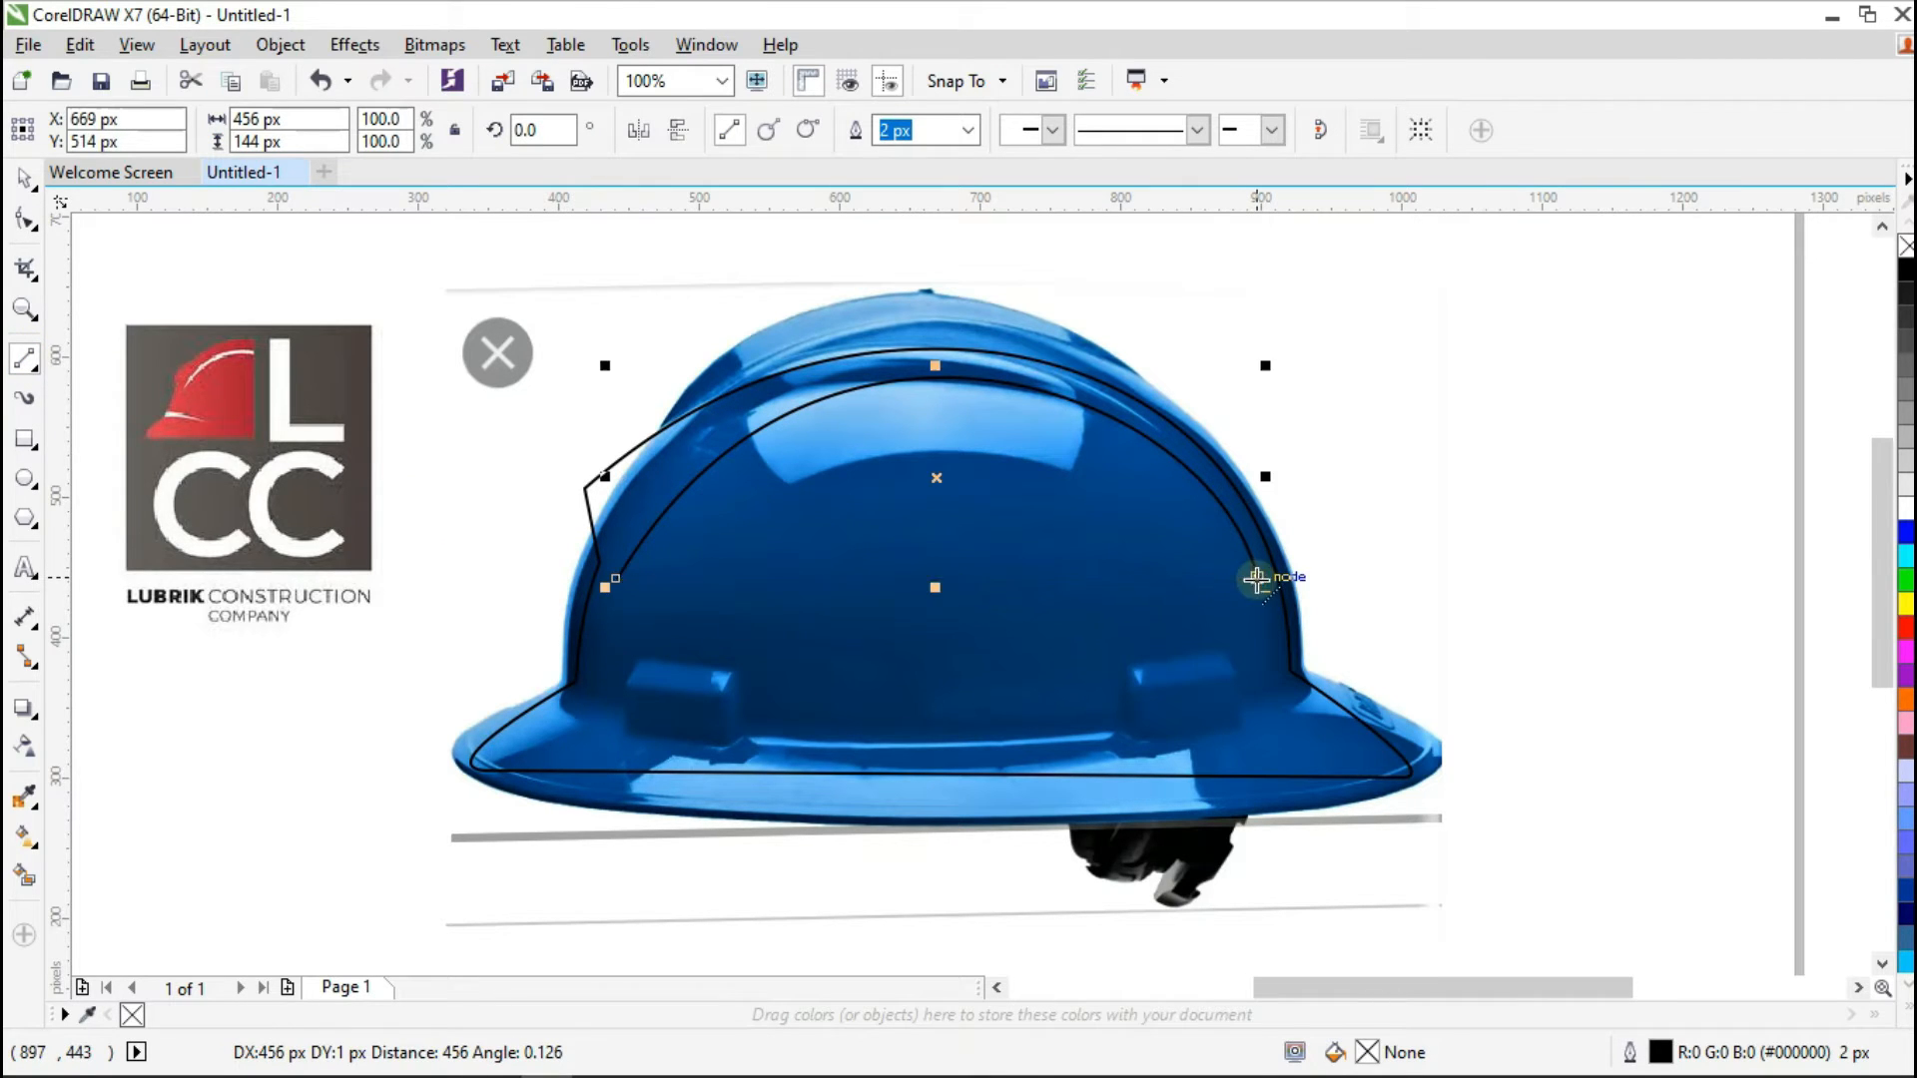
Step: Convert the straight line closing the inner arc to a curve and bend it upward into a second arc, forming a thin crescent
click(20, 222)
click(843, 579)
click(396, 131)
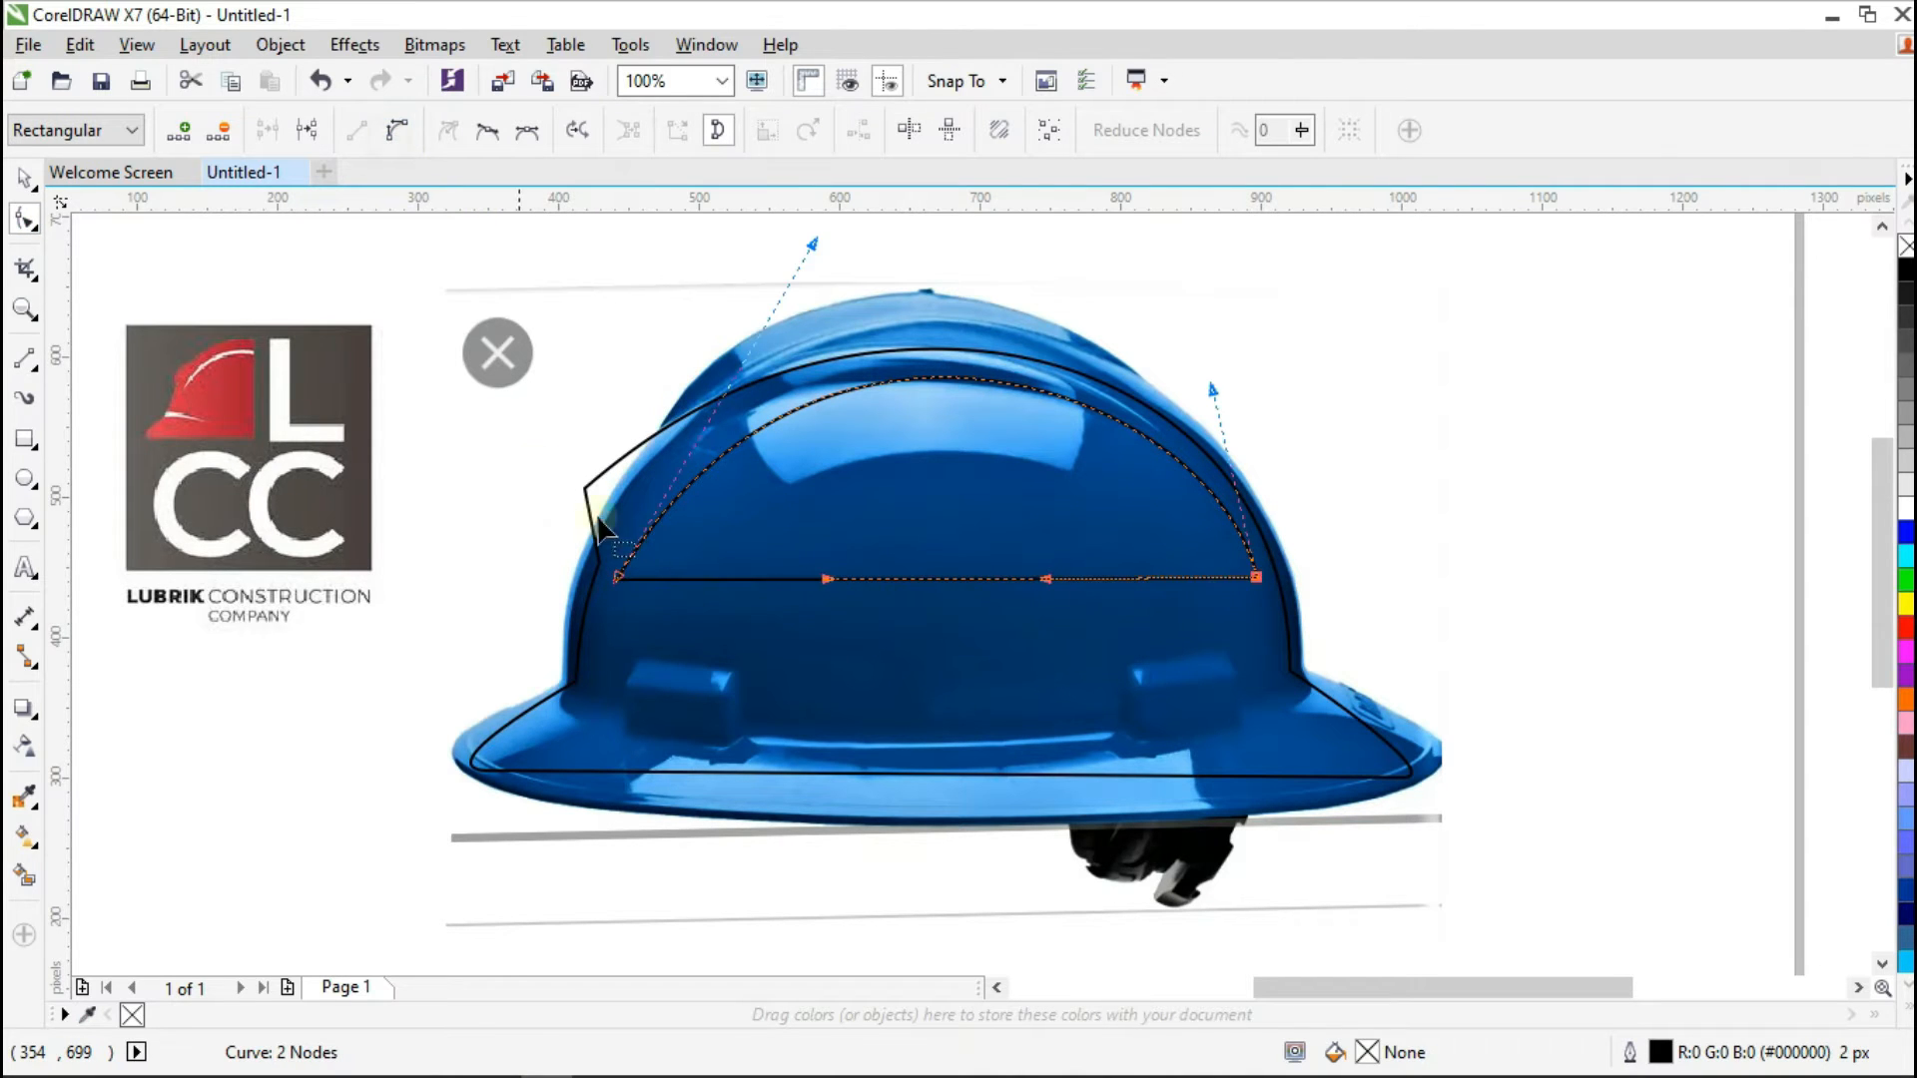
scroll(763, 508, up, 2)
drag(799, 659, 706, 457)
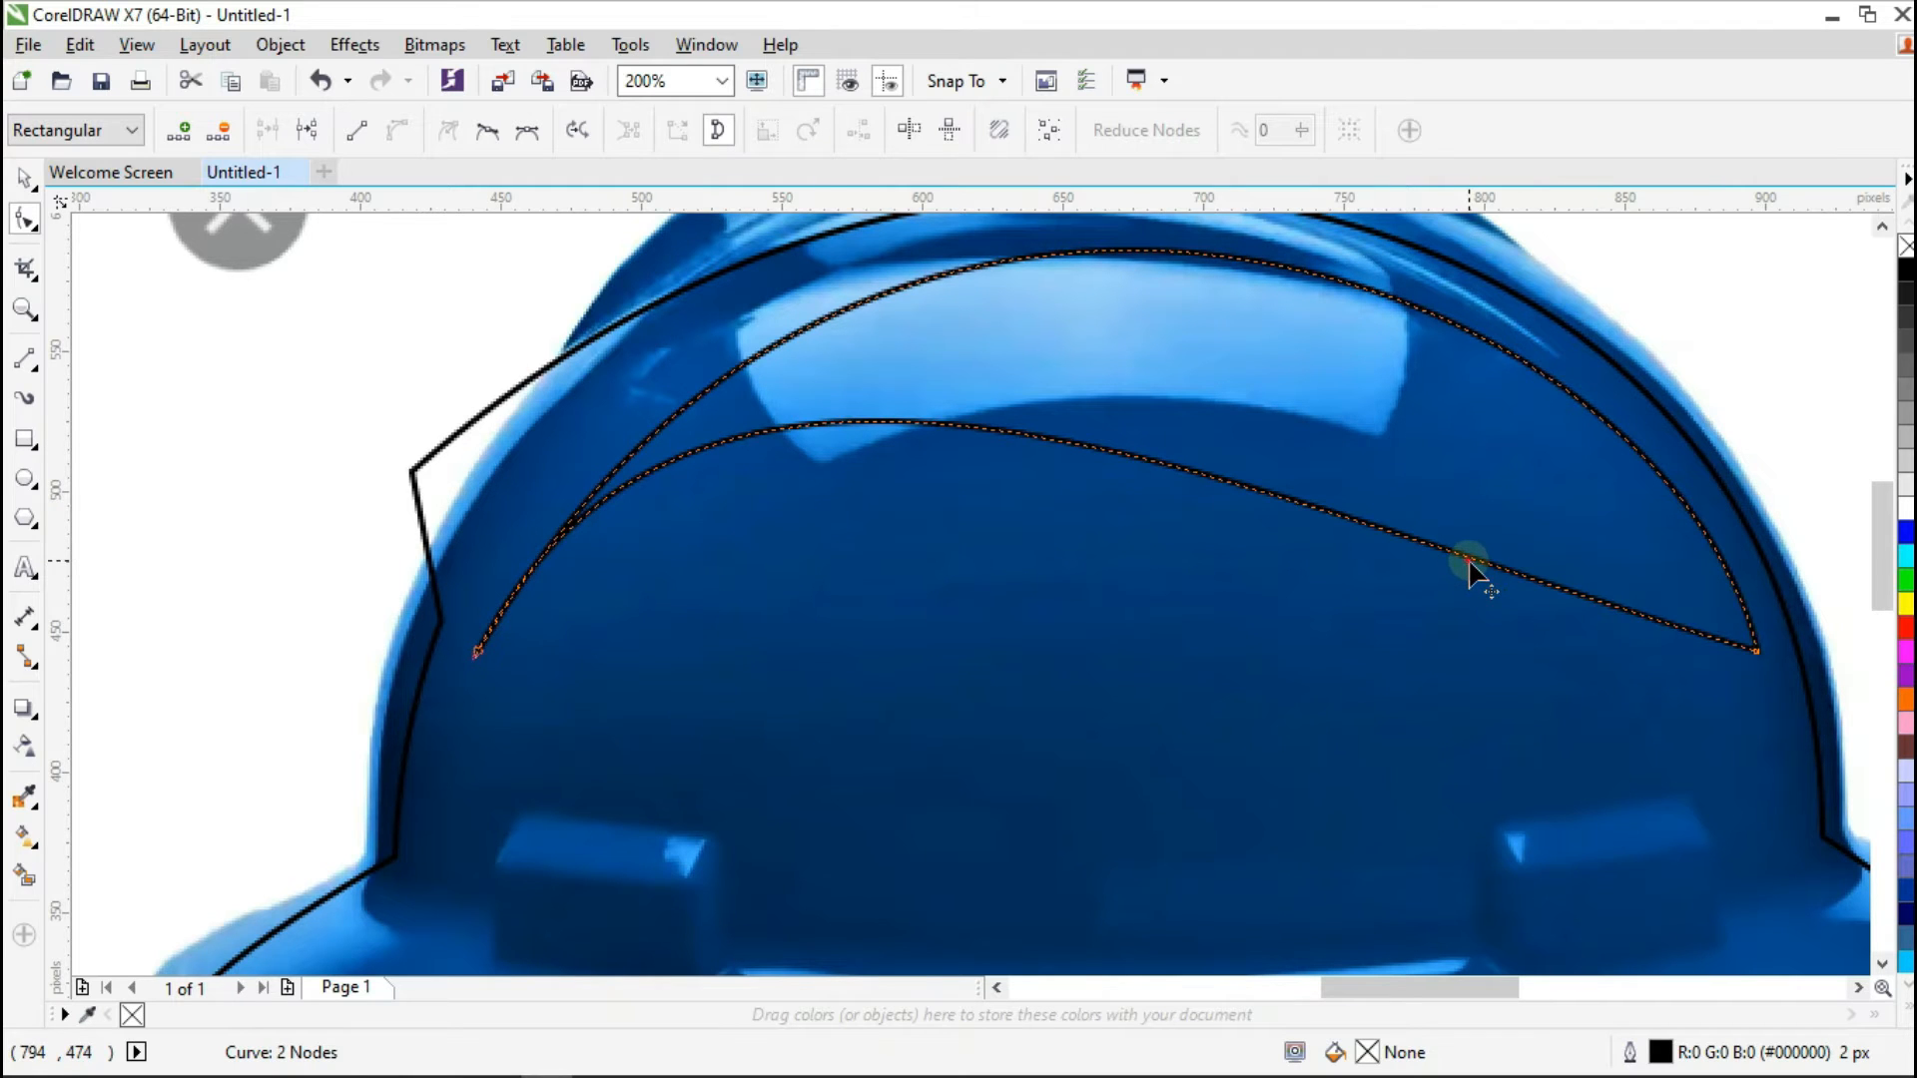
drag(1468, 566, 1608, 432)
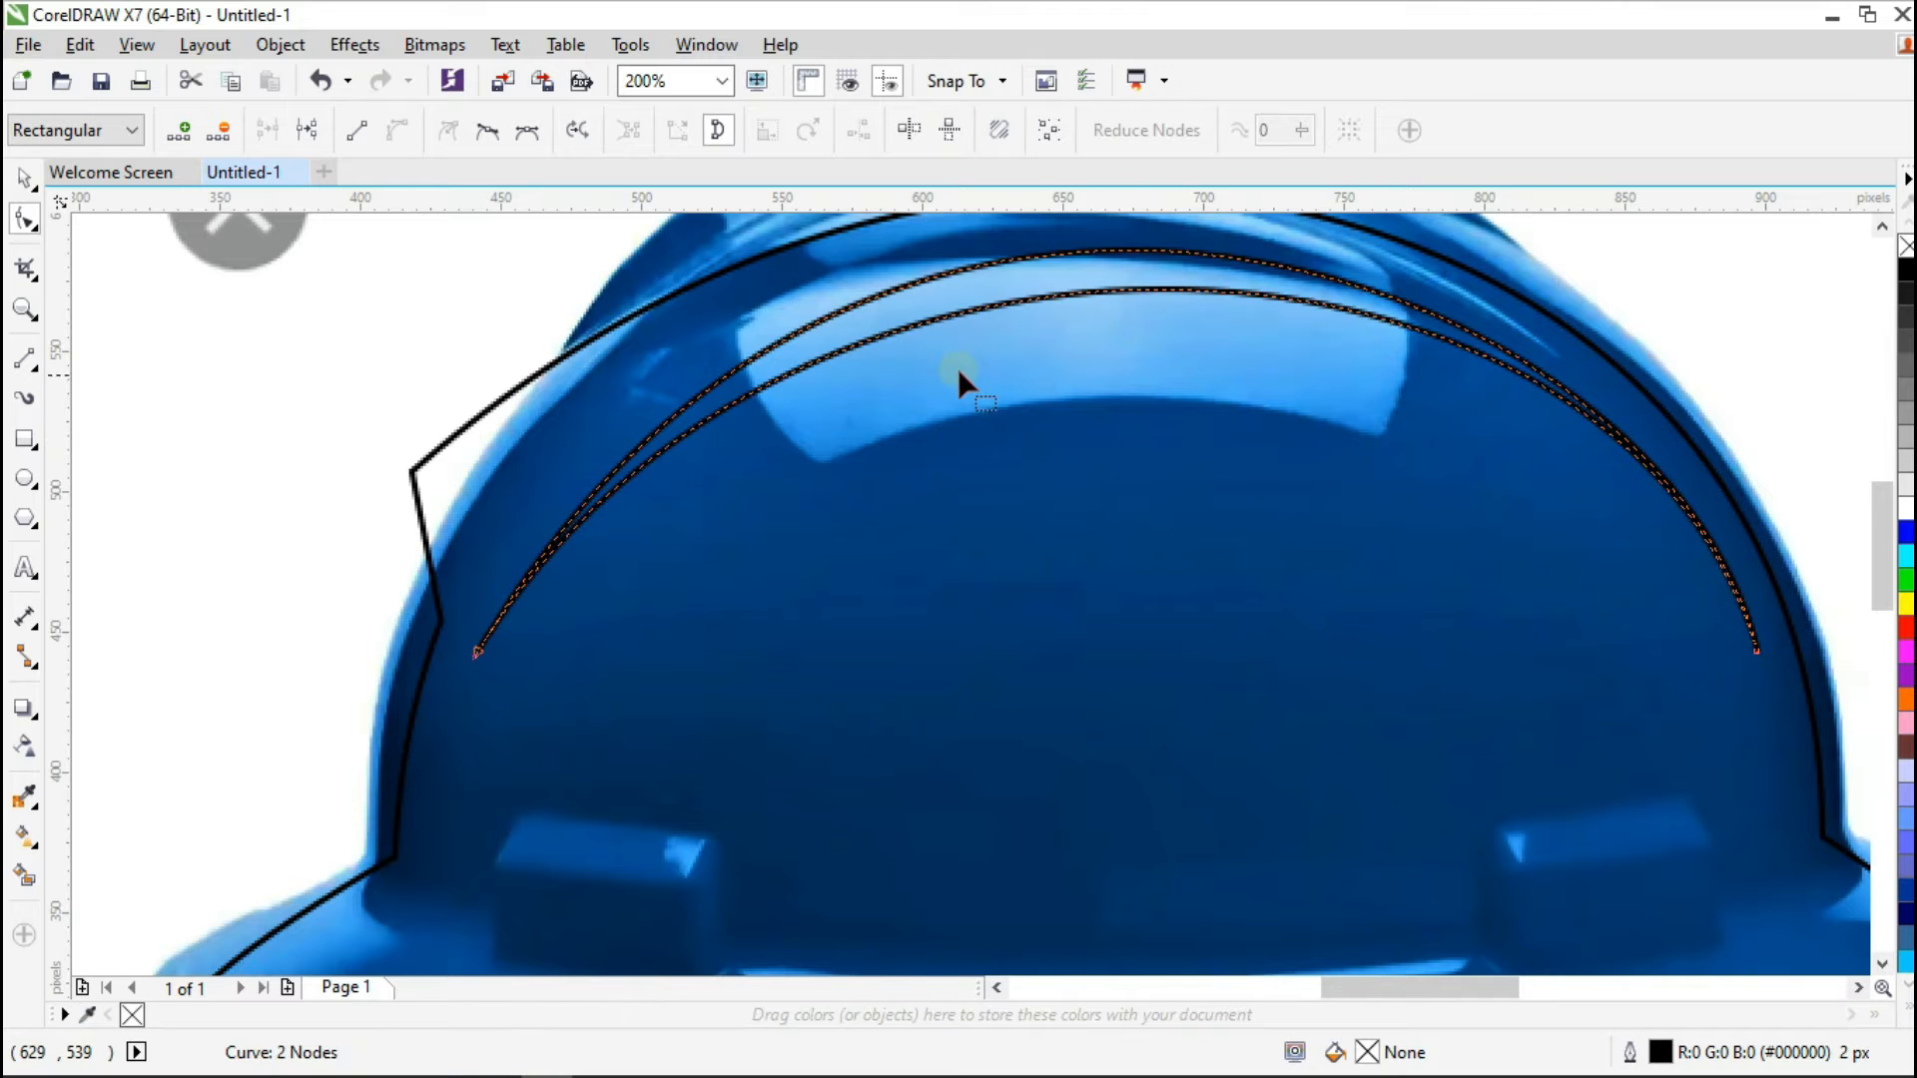
Step: Raise the crescent's lower arc at its left shoulder and crown to narrow the gap to the upper arc
scroll(956, 369, up, 1)
drag(674, 354, 656, 333)
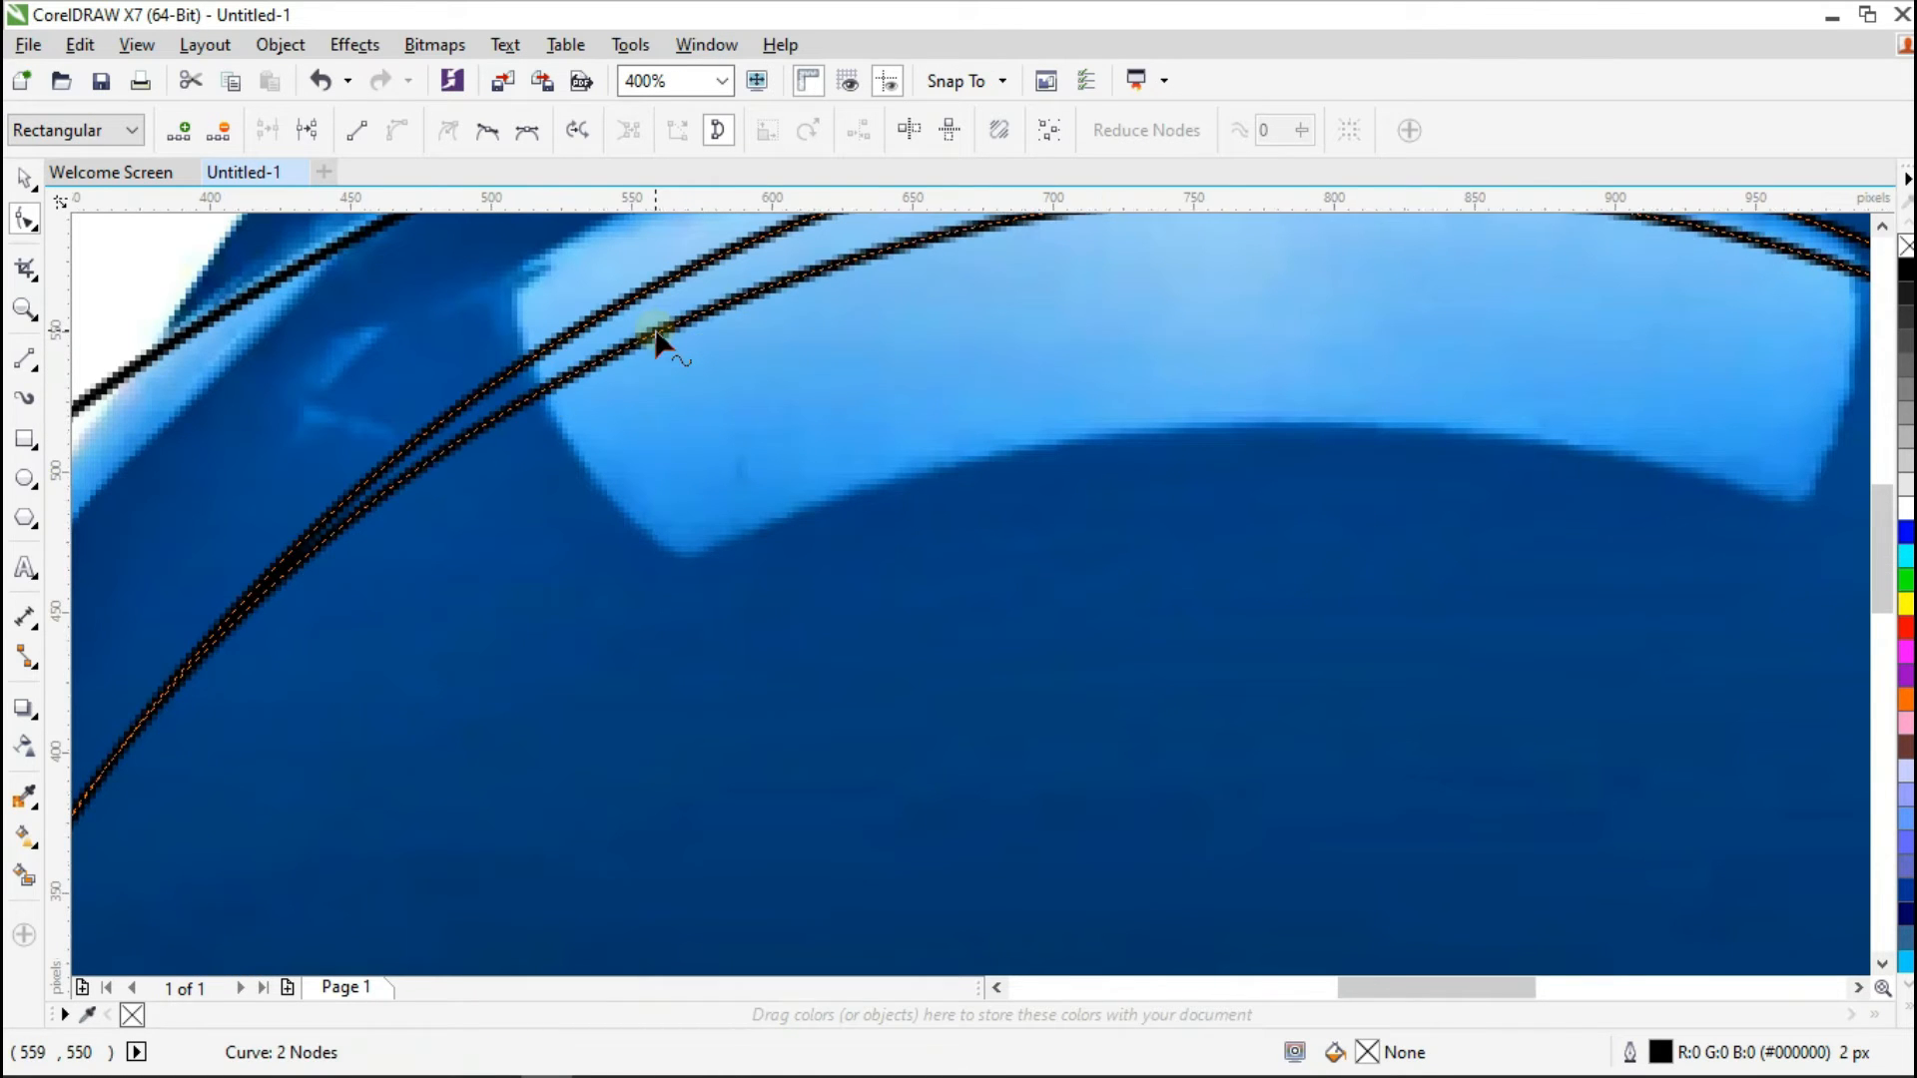
scroll(656, 334, down, 1)
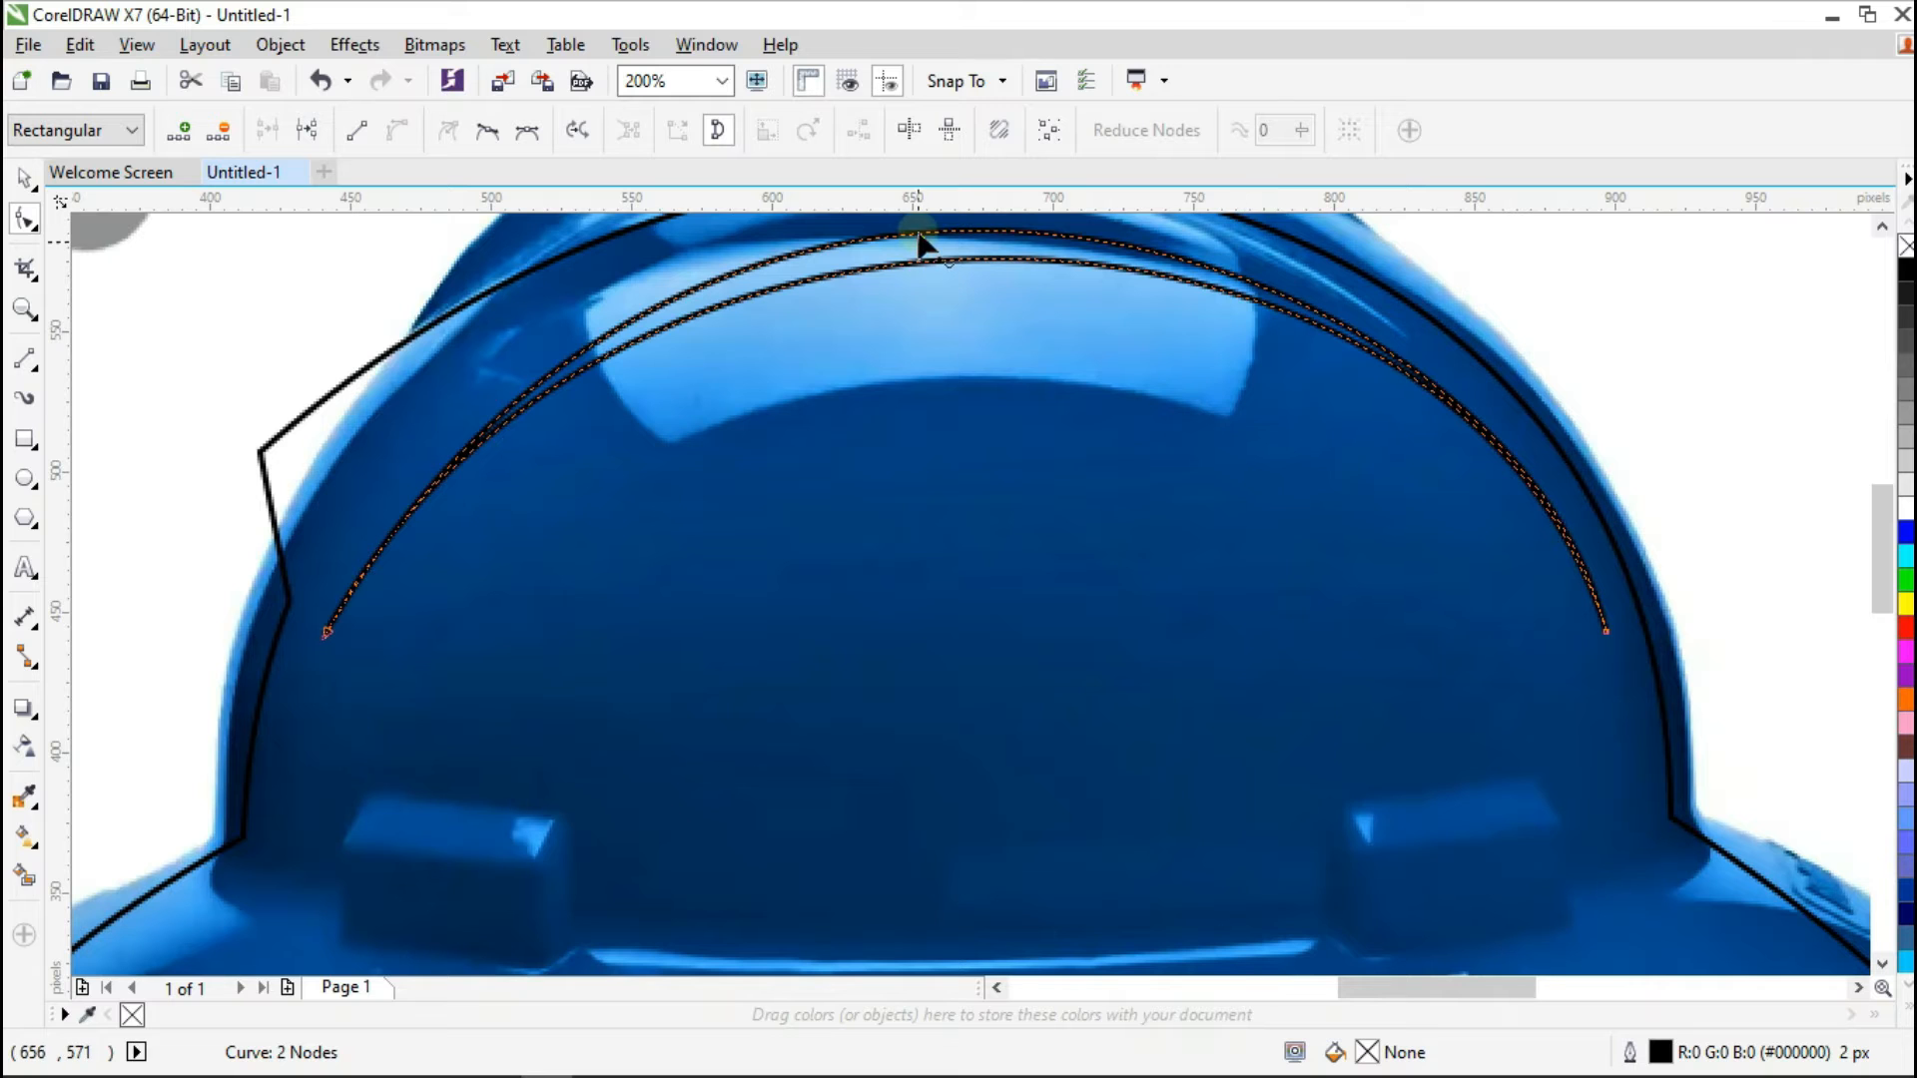
scroll(919, 262, up, 1)
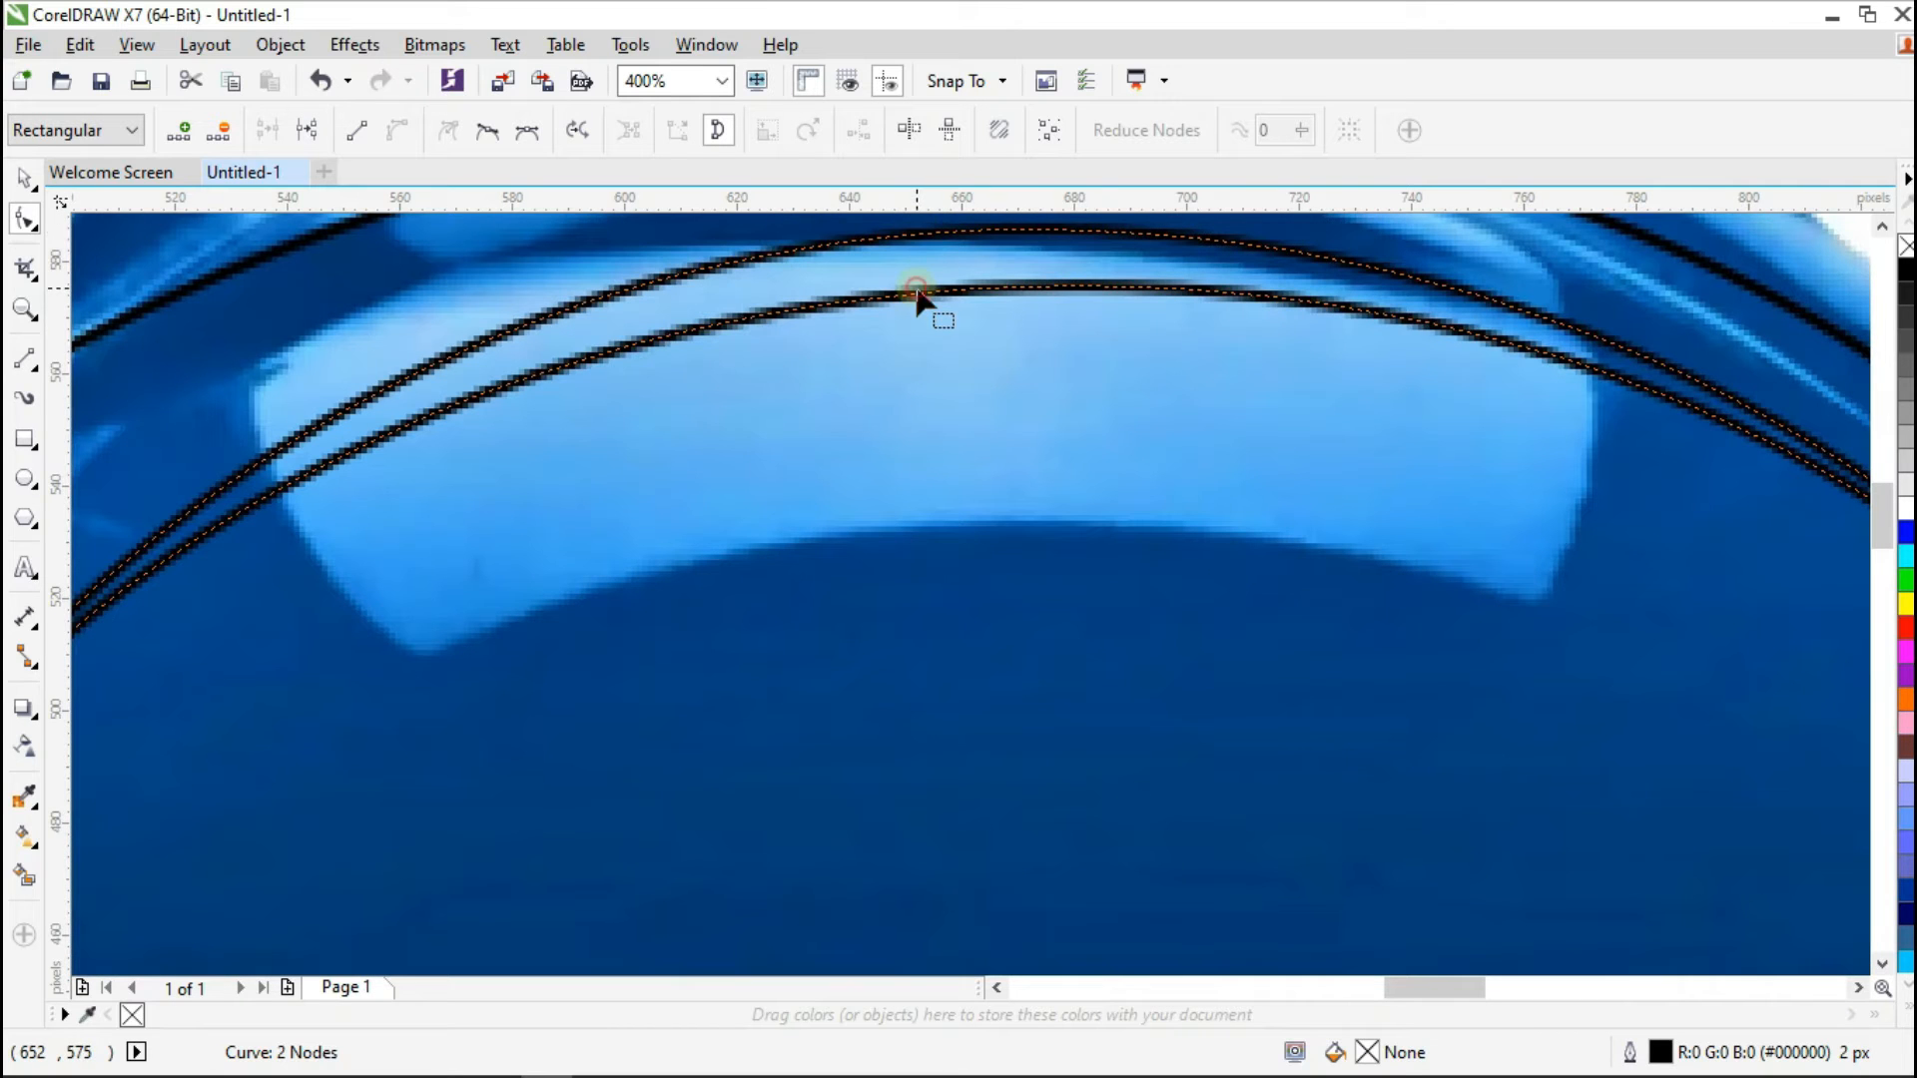
click(916, 284)
drag(916, 293, 917, 267)
scroll(920, 278, down, 1)
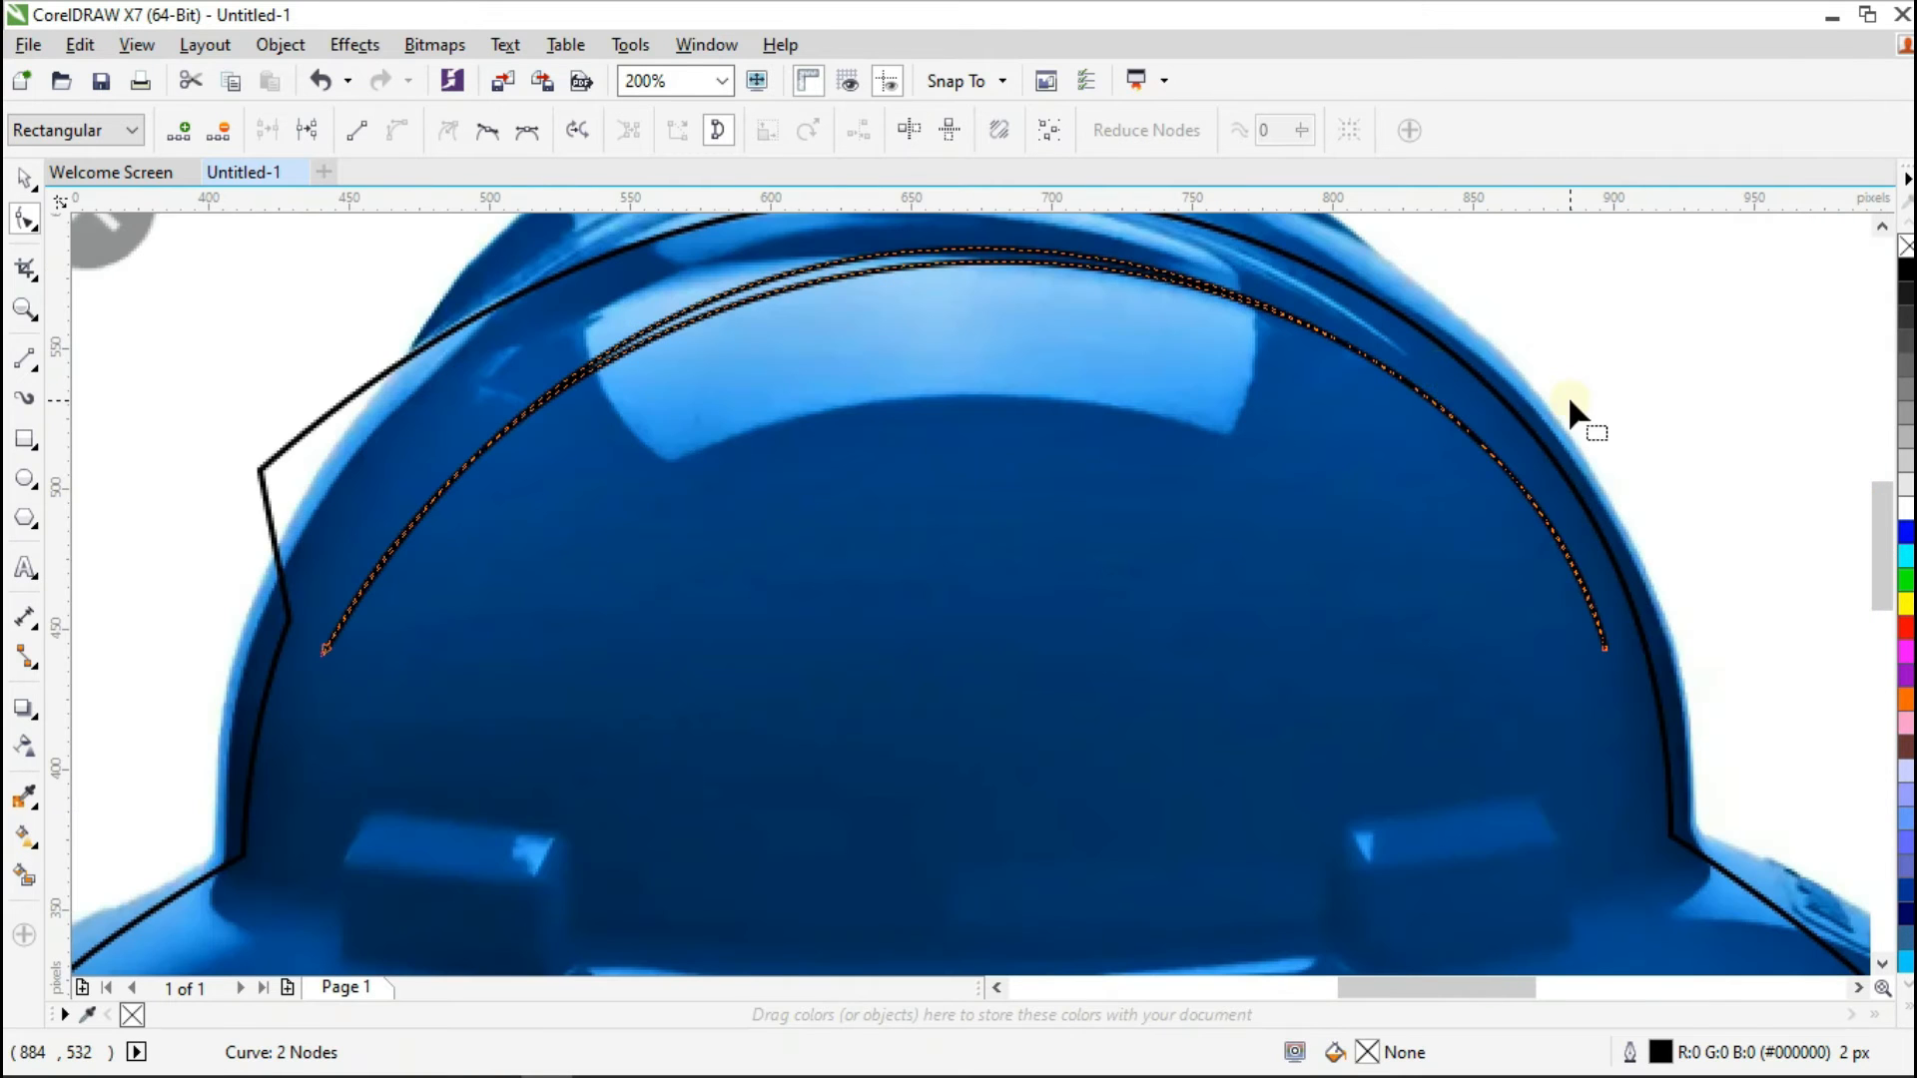
Step: Reshape the lower arc along its right shoulder and upper left portion to balance the crescent's thickness
scroll(1567, 393, up, 1)
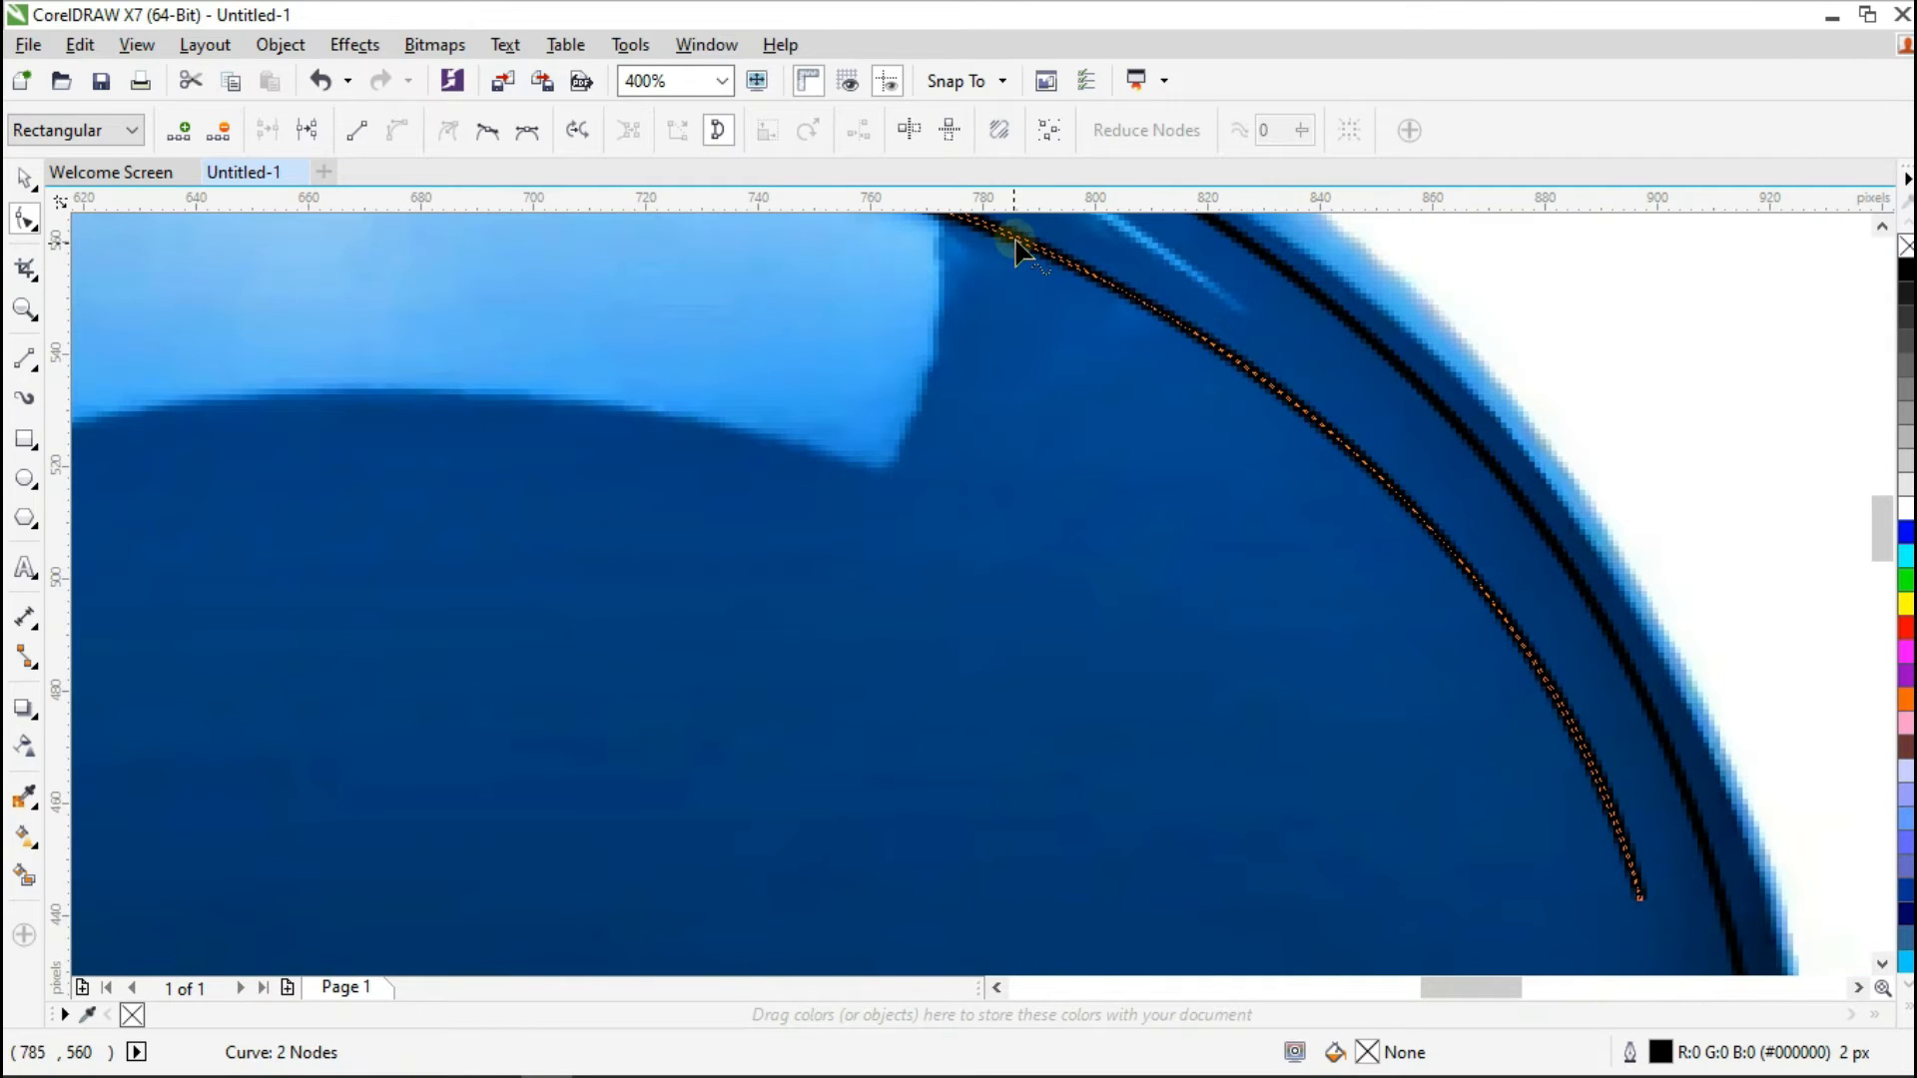
drag(1015, 243, 1040, 283)
scroll(1038, 319, down, 2)
scroll(1073, 389, down, 2)
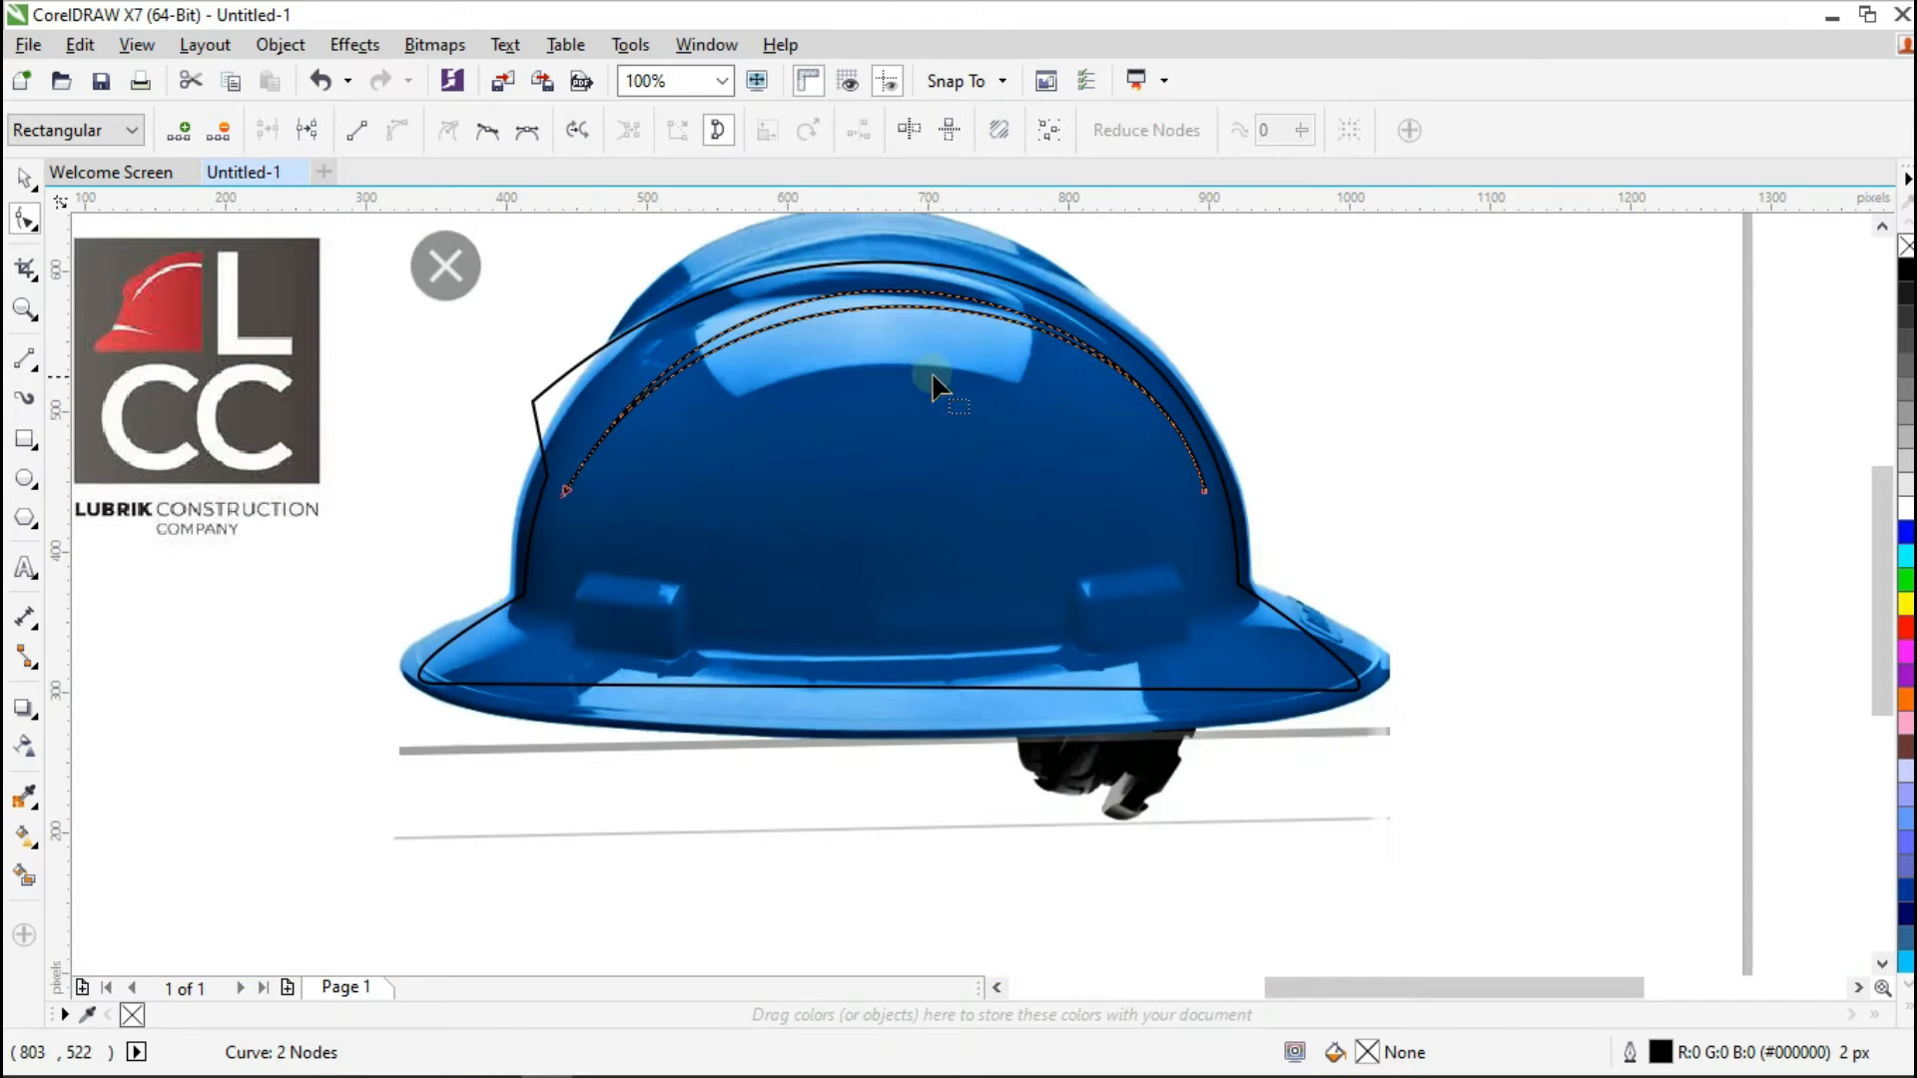
scroll(669, 294, up, 2)
scroll(674, 309, down, 2)
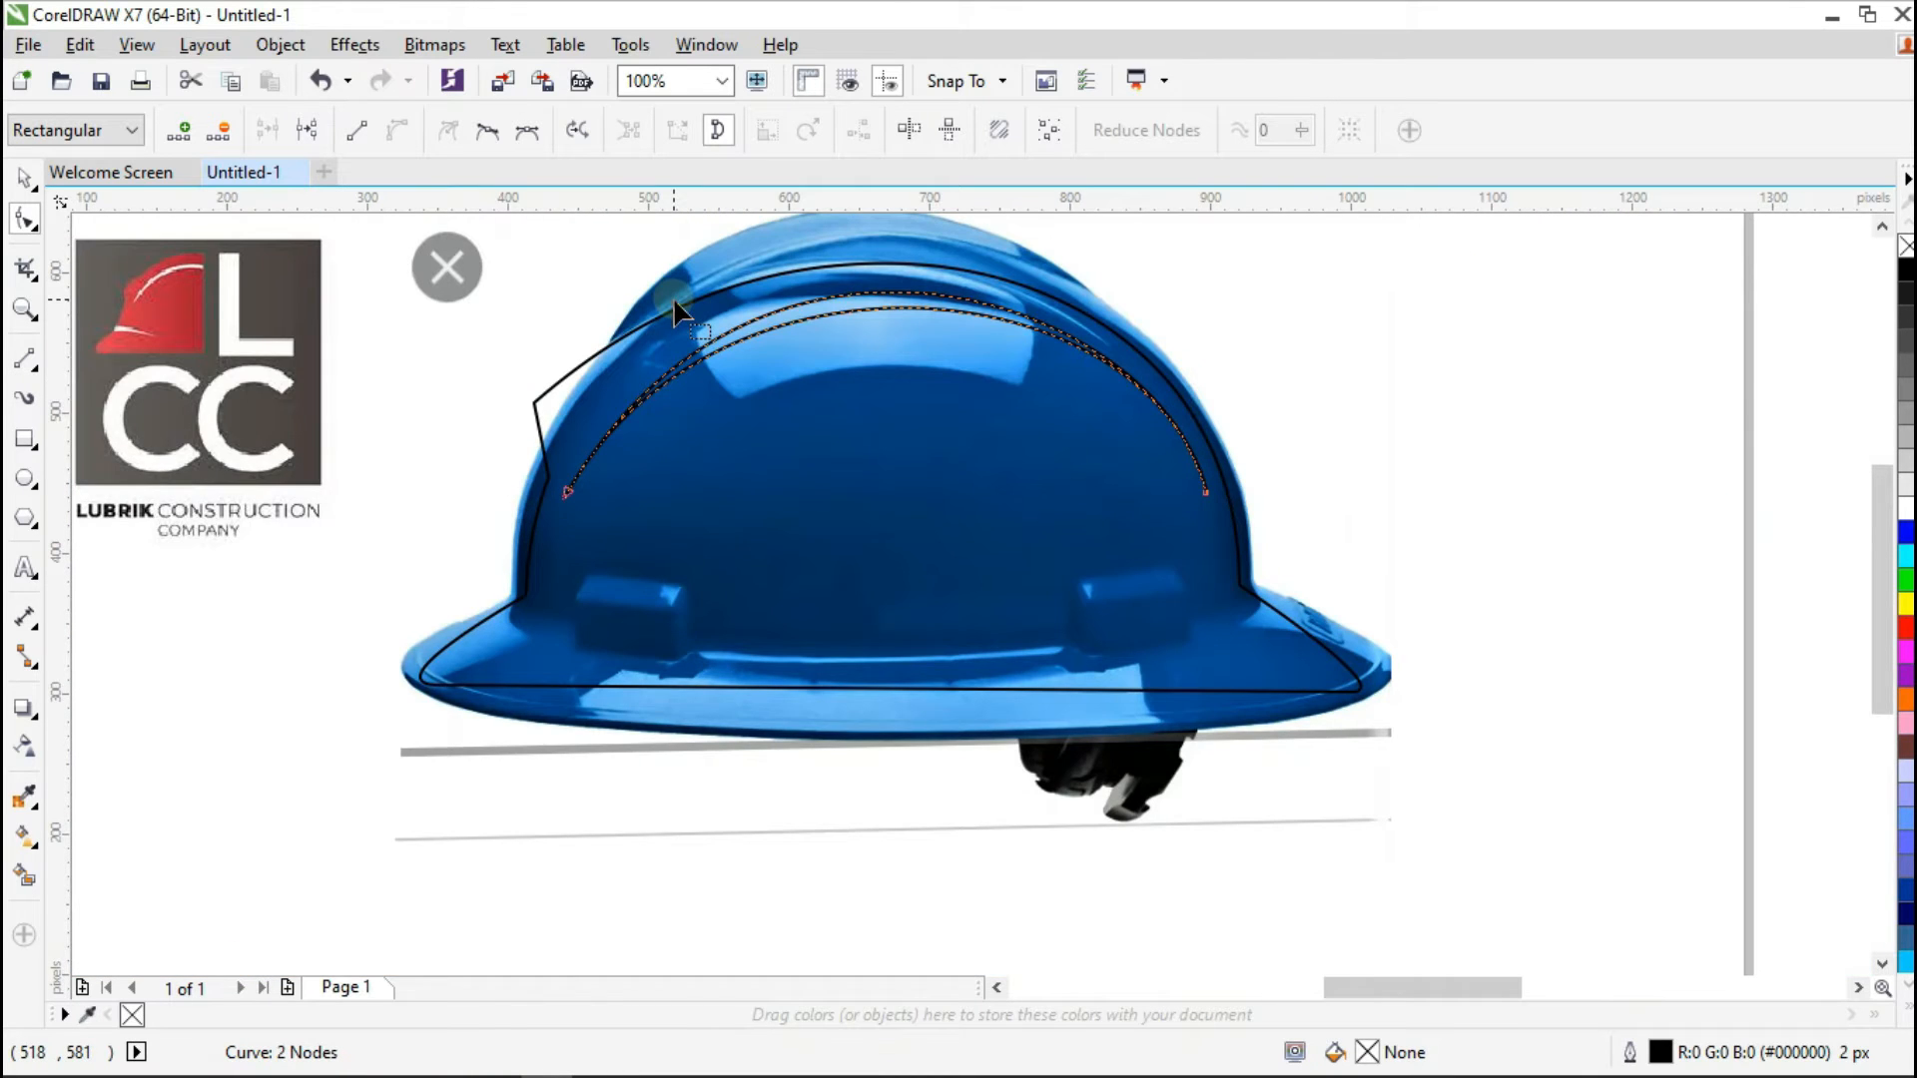
scroll(675, 309, up, 2)
mouse_move(902, 350)
mouse_down()
mouse_move(895, 334)
mouse_move(923, 337)
mouse_up()
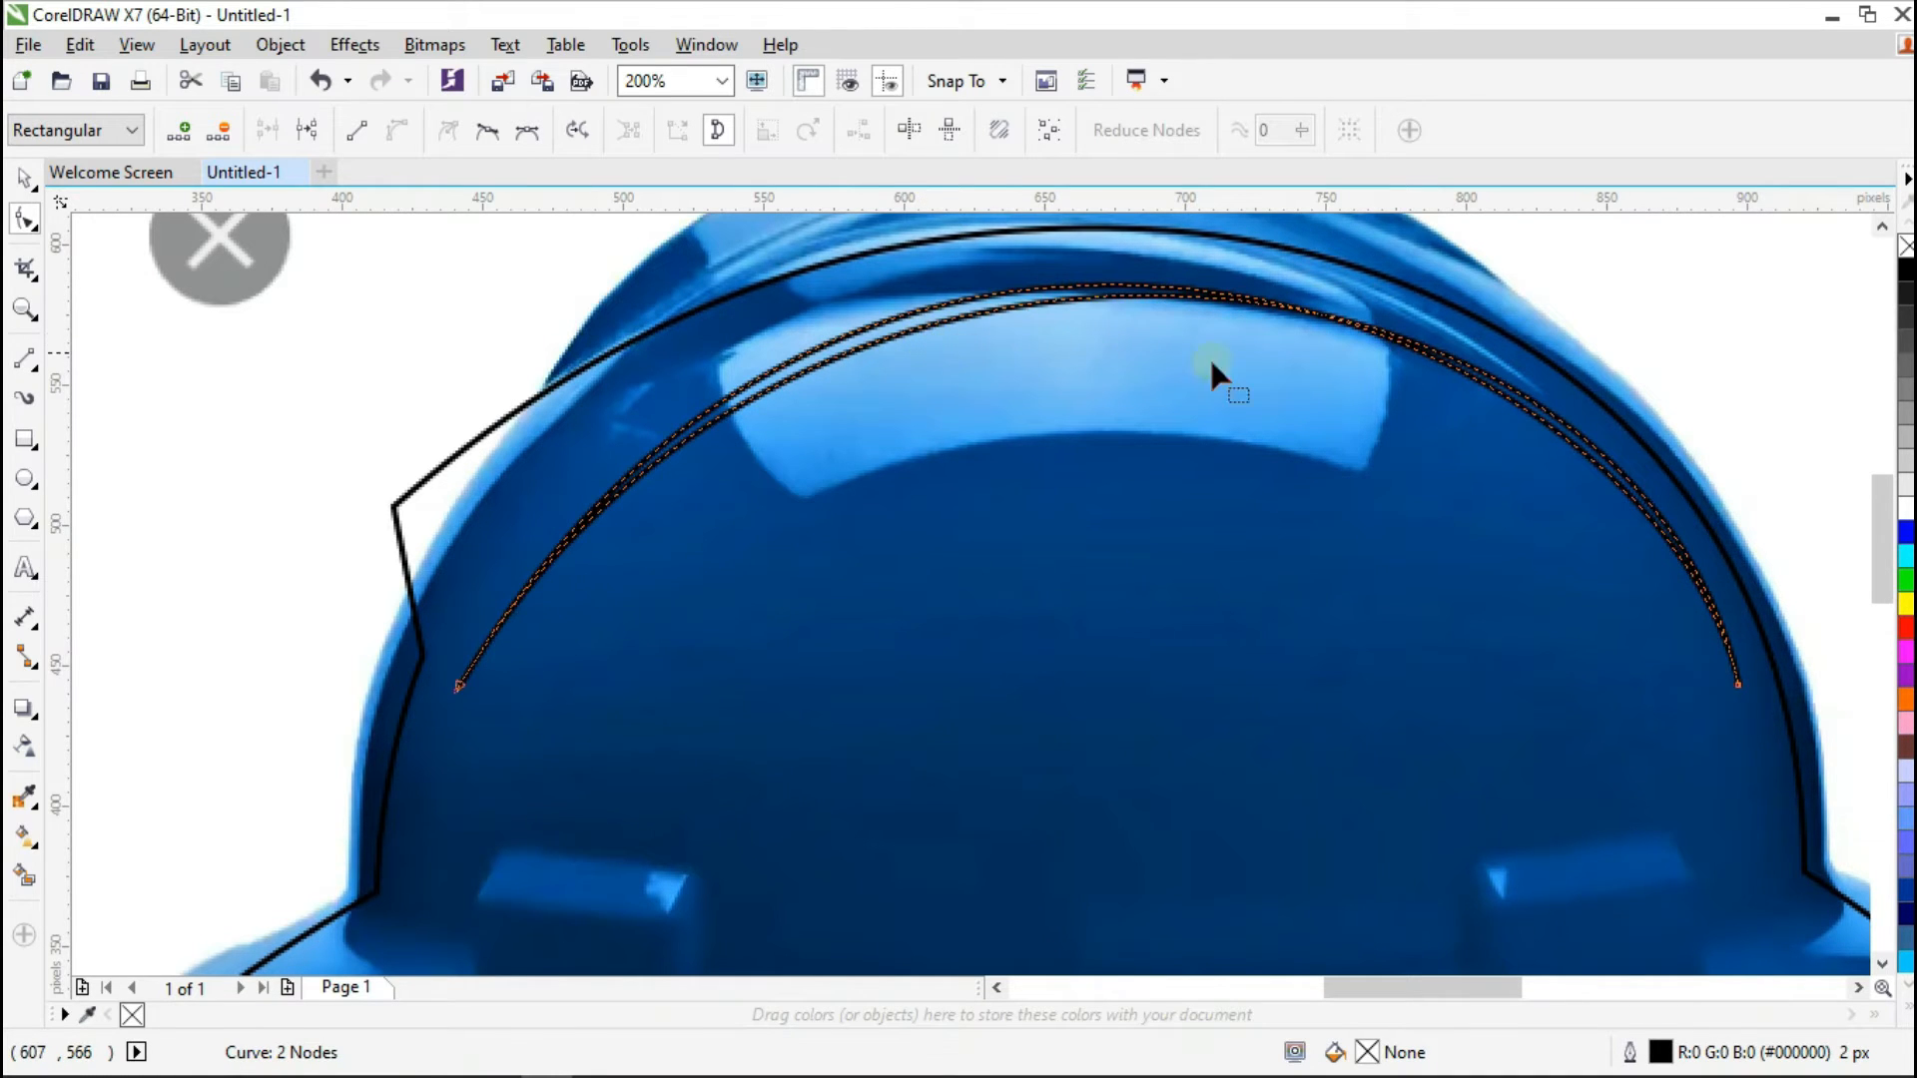
Step: Fine-tune the crescent by pulling the upper arc's right side inward and adjusting the curve near its left end
scroll(1677, 428, up, 2)
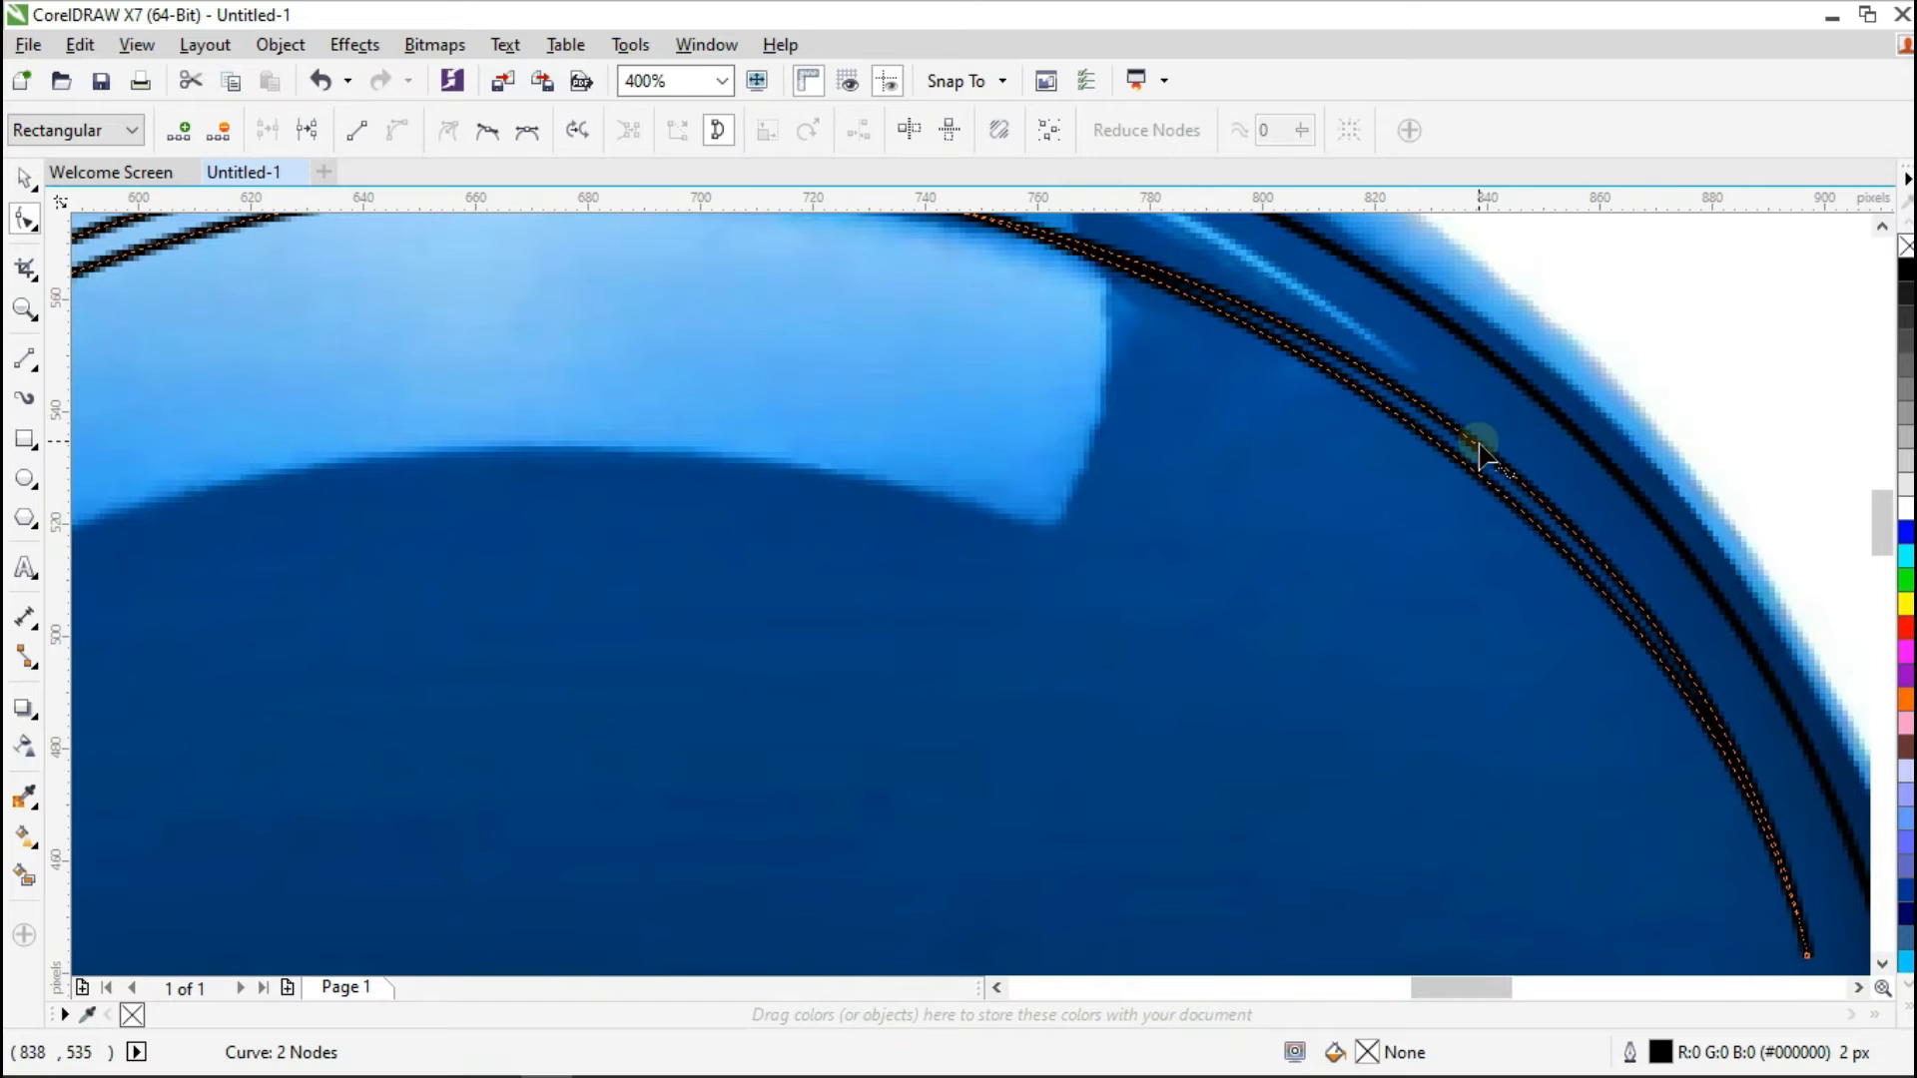
mouse_move(1478, 447)
mouse_down()
mouse_move(1467, 469)
mouse_move(1443, 459)
mouse_up()
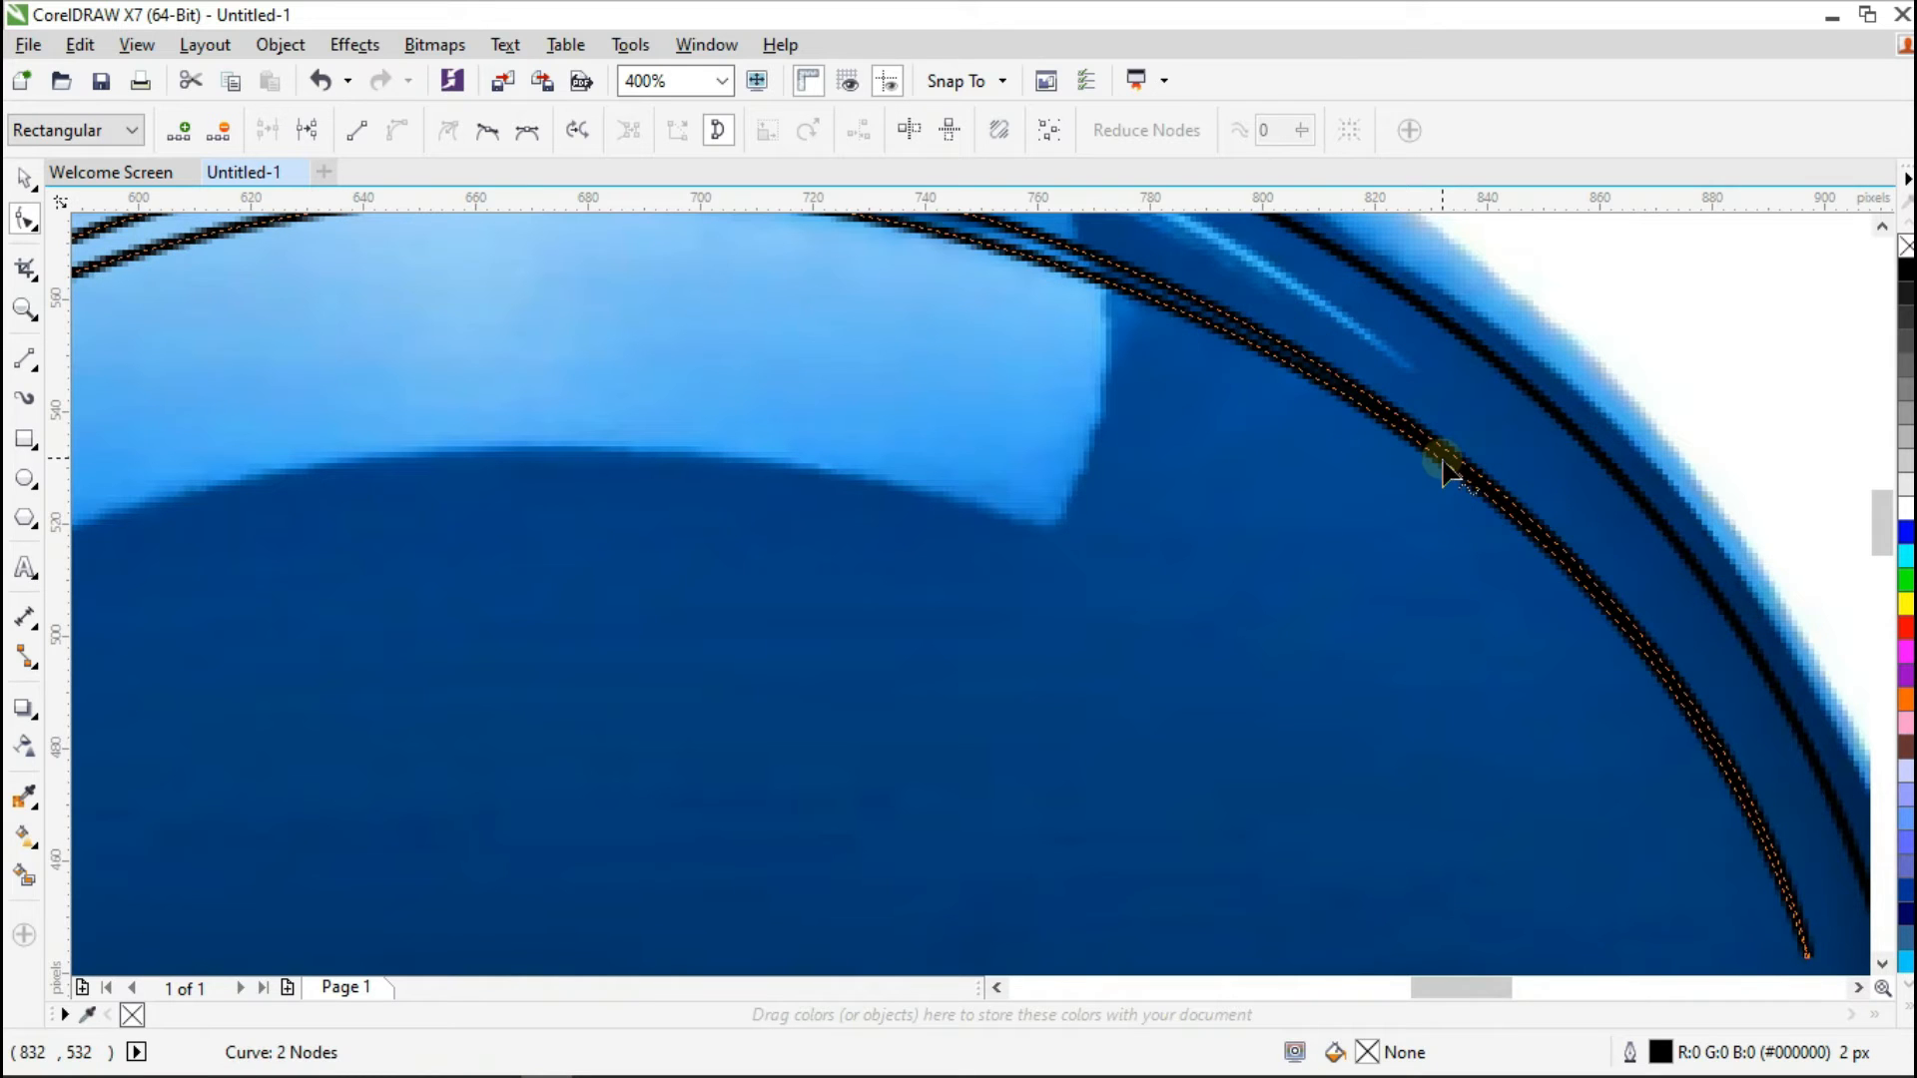
scroll(1441, 464, down, 1)
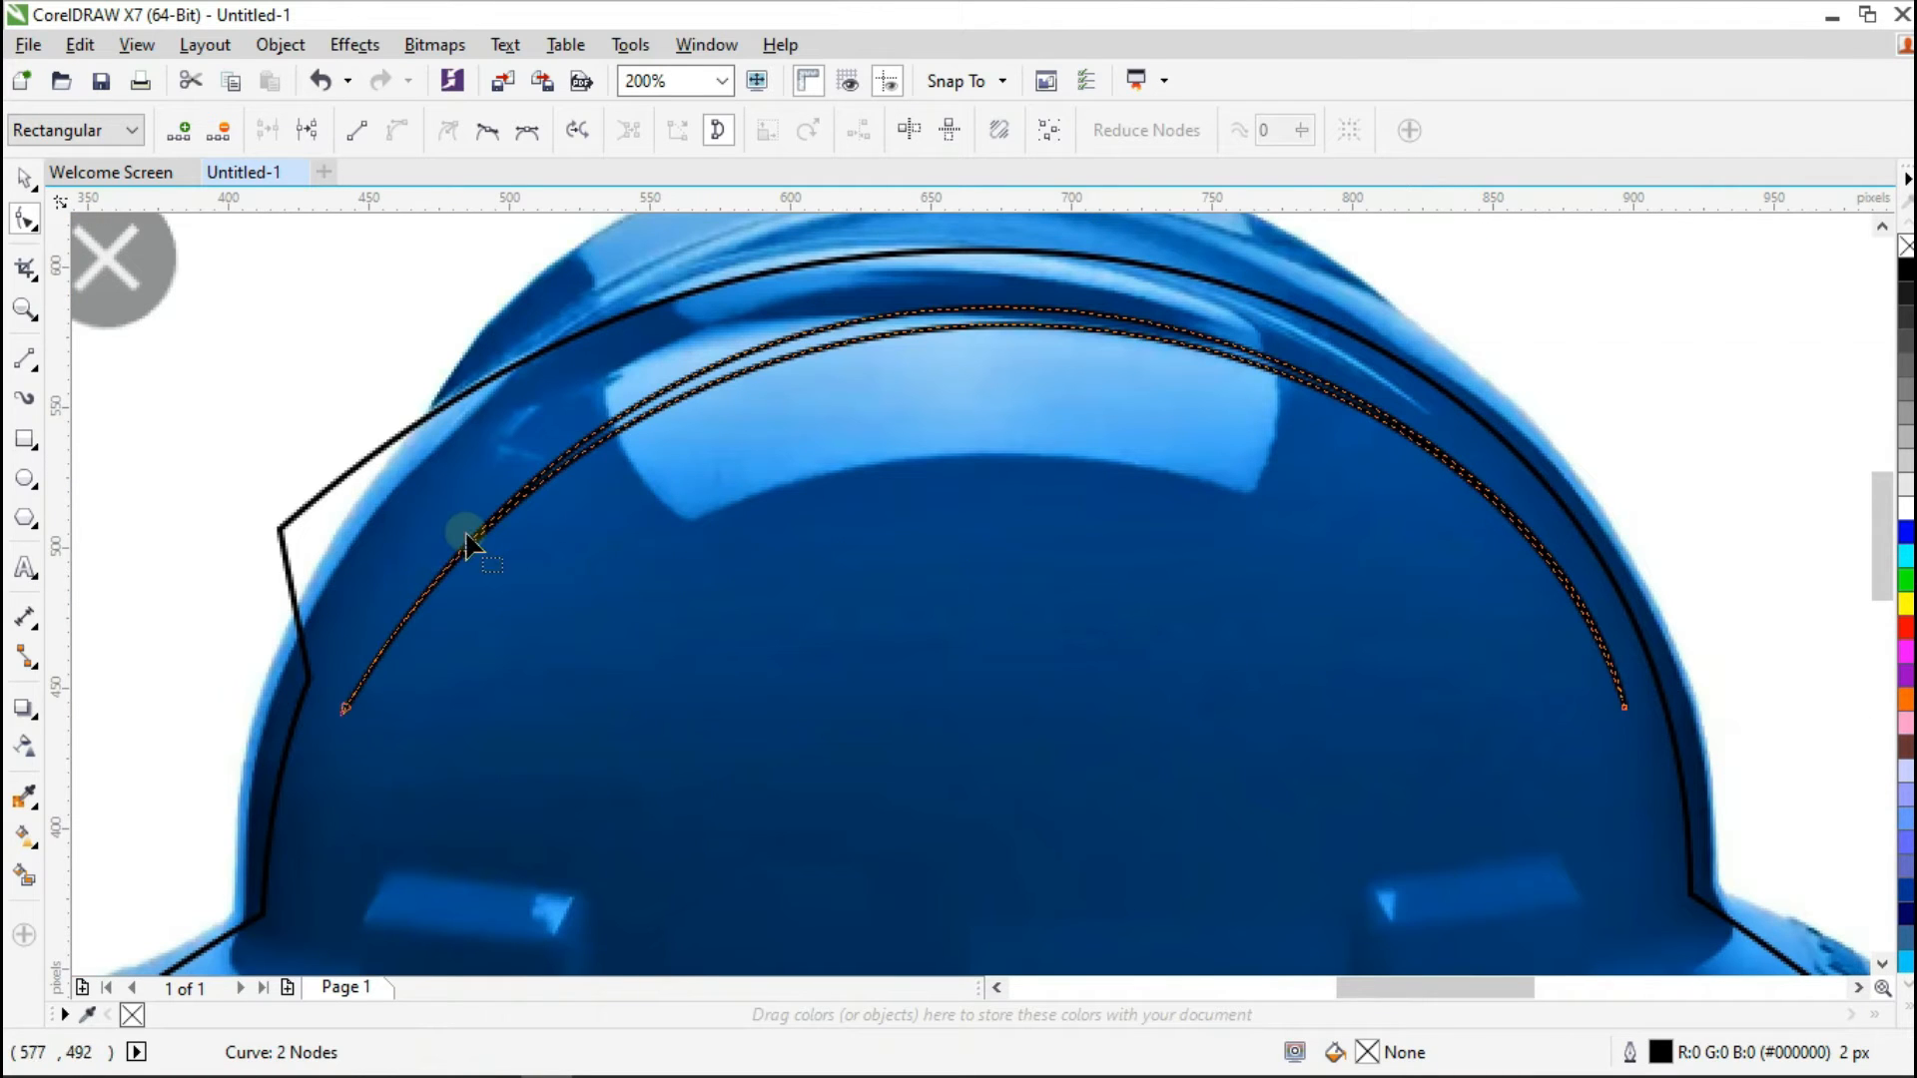
scroll(463, 539, up, 1)
drag(496, 543, 501, 549)
scroll(501, 549, down, 1)
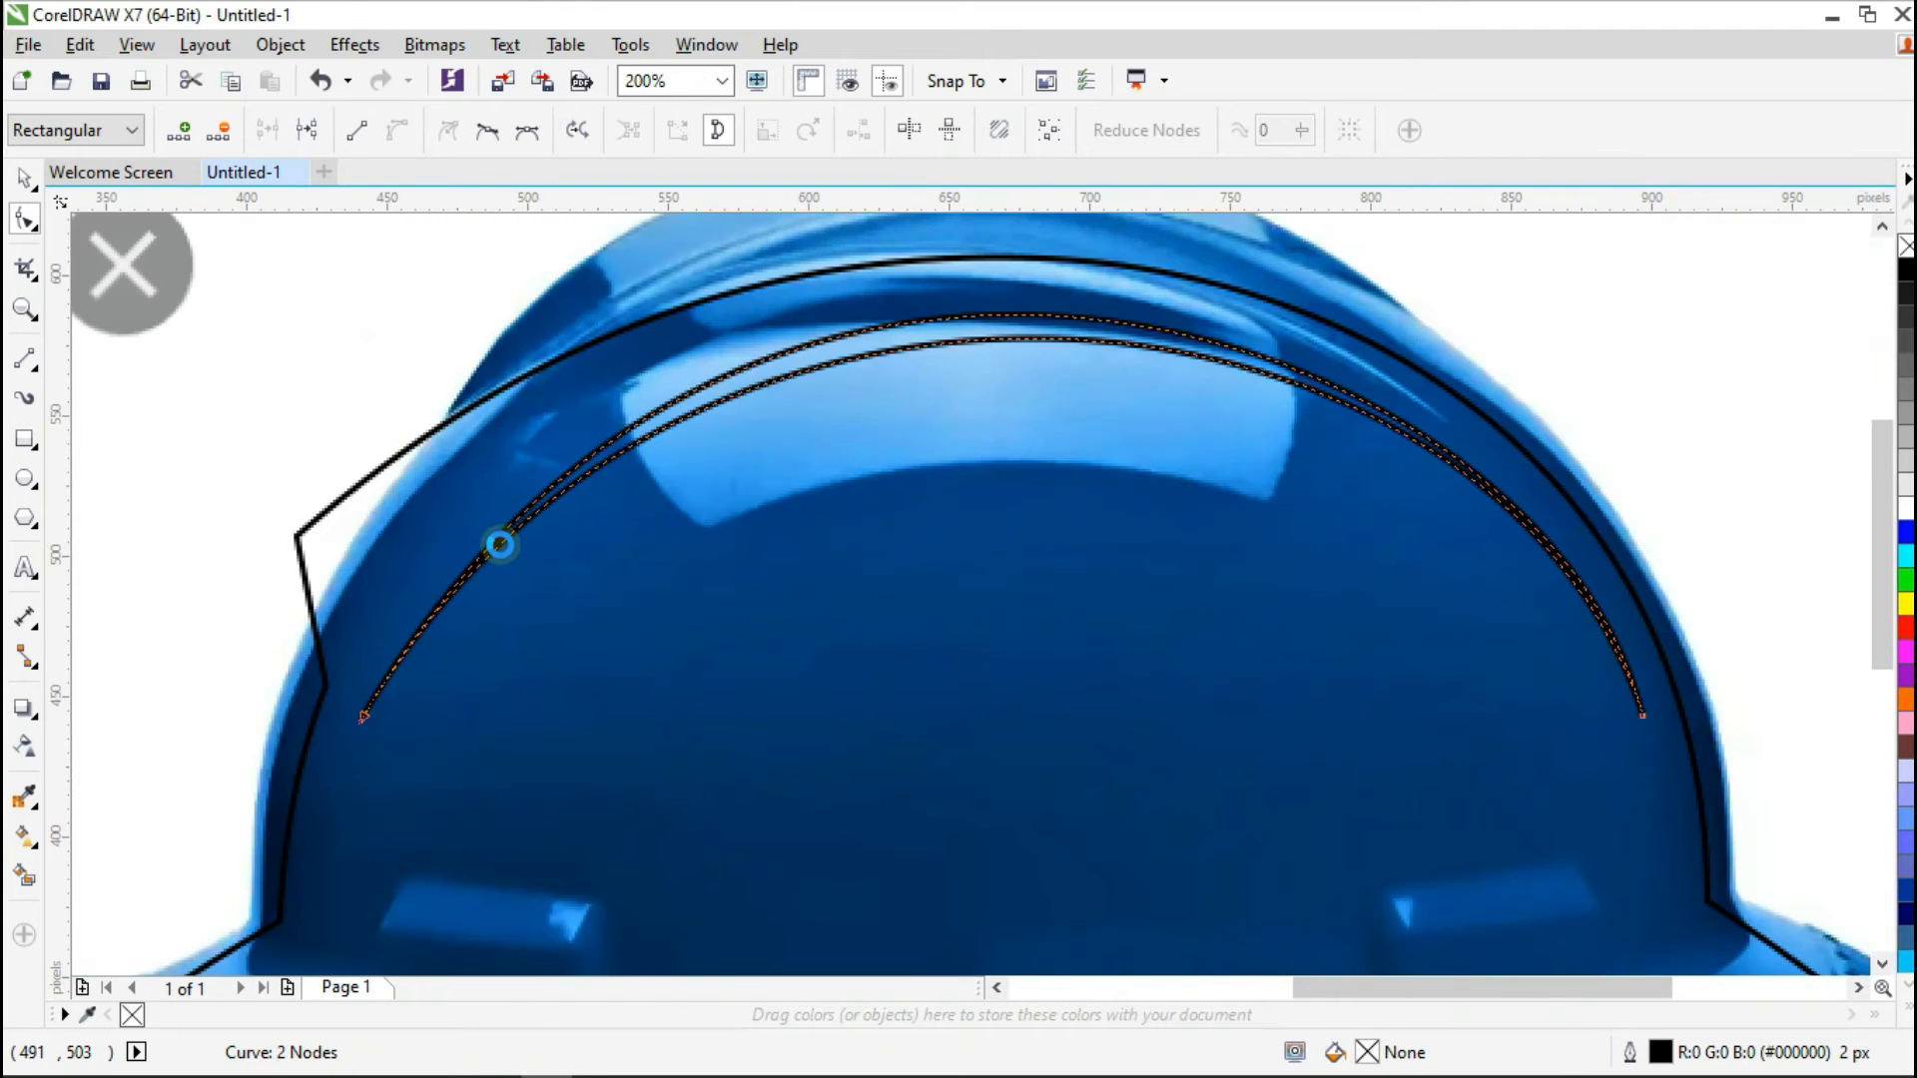
scroll(501, 549, down, 1)
scroll(1136, 467, down, 1)
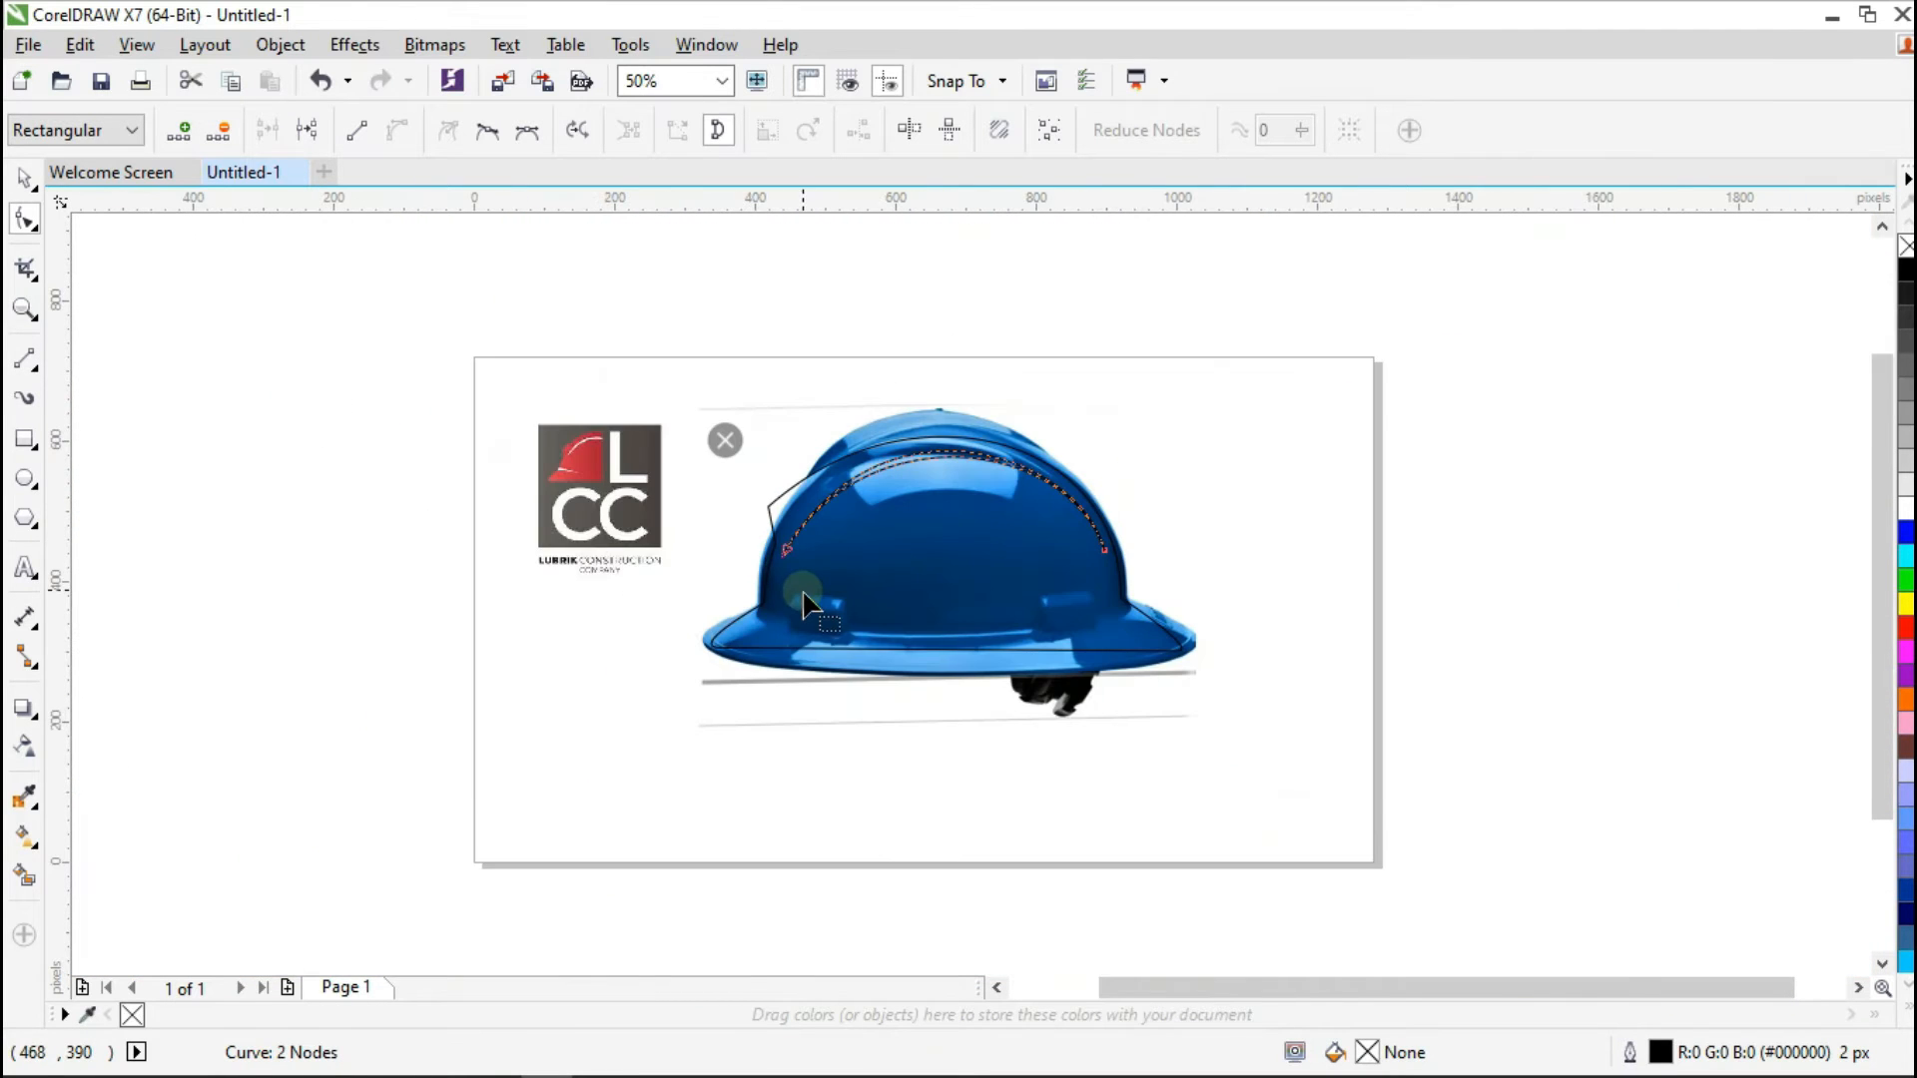
Step: Draw a closed, narrow triangle with 2-Point Lines from the left brim-and-dome junction into the helmet, about 147 × 43 px
scroll(804, 594, up, 2)
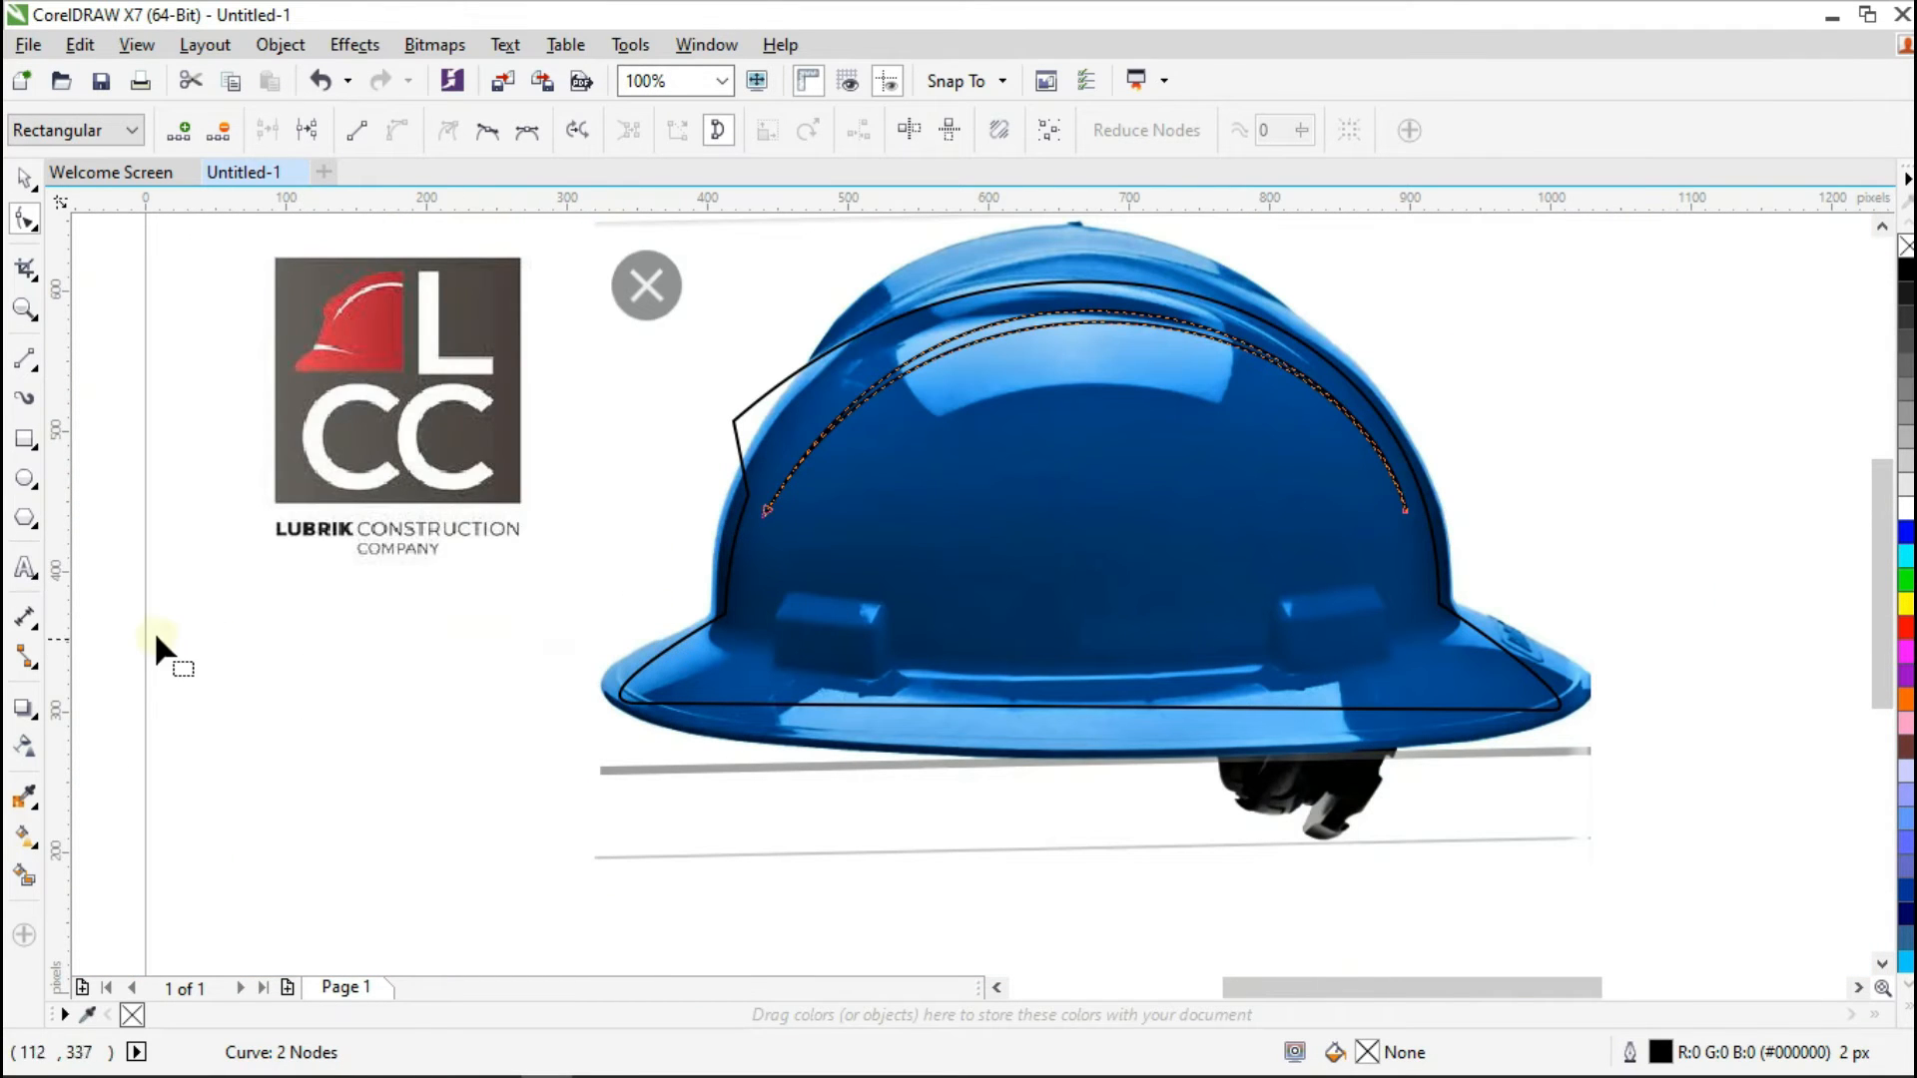
click(25, 358)
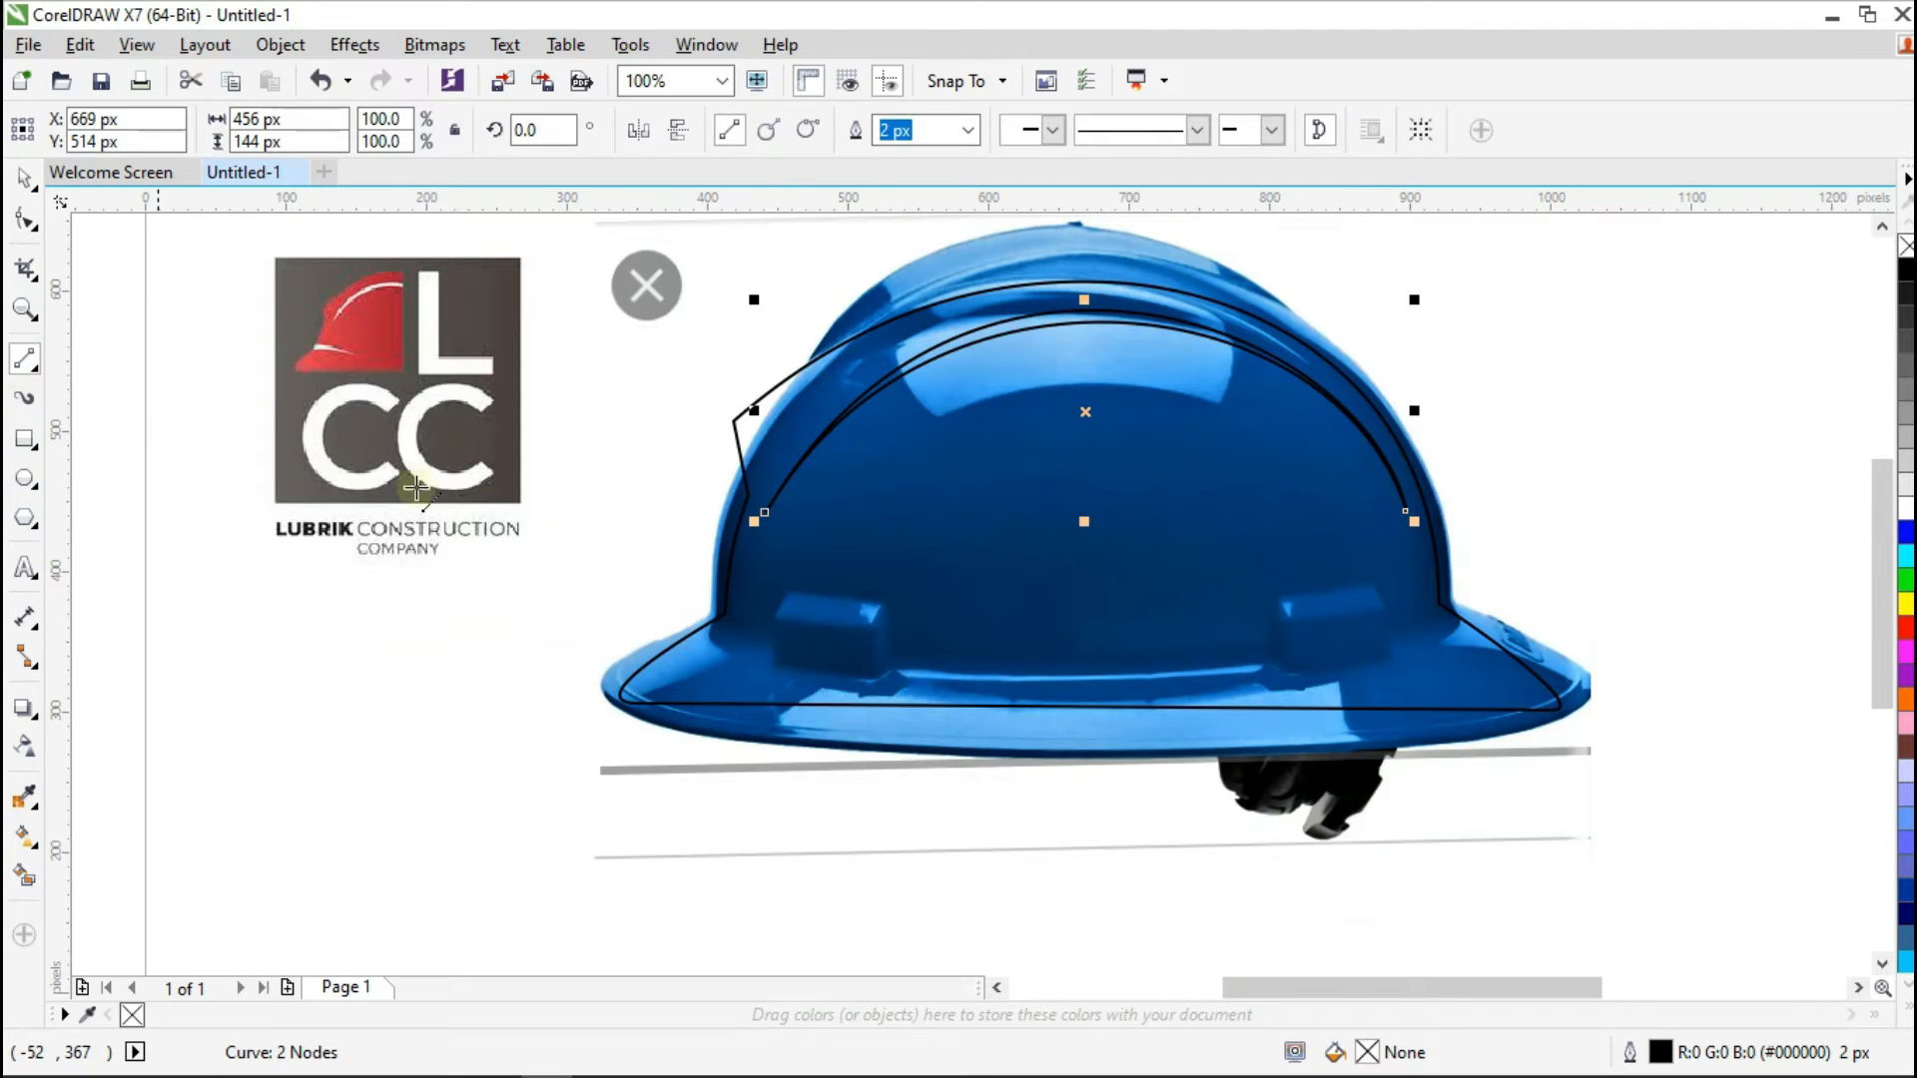
scroll(801, 631, up, 1)
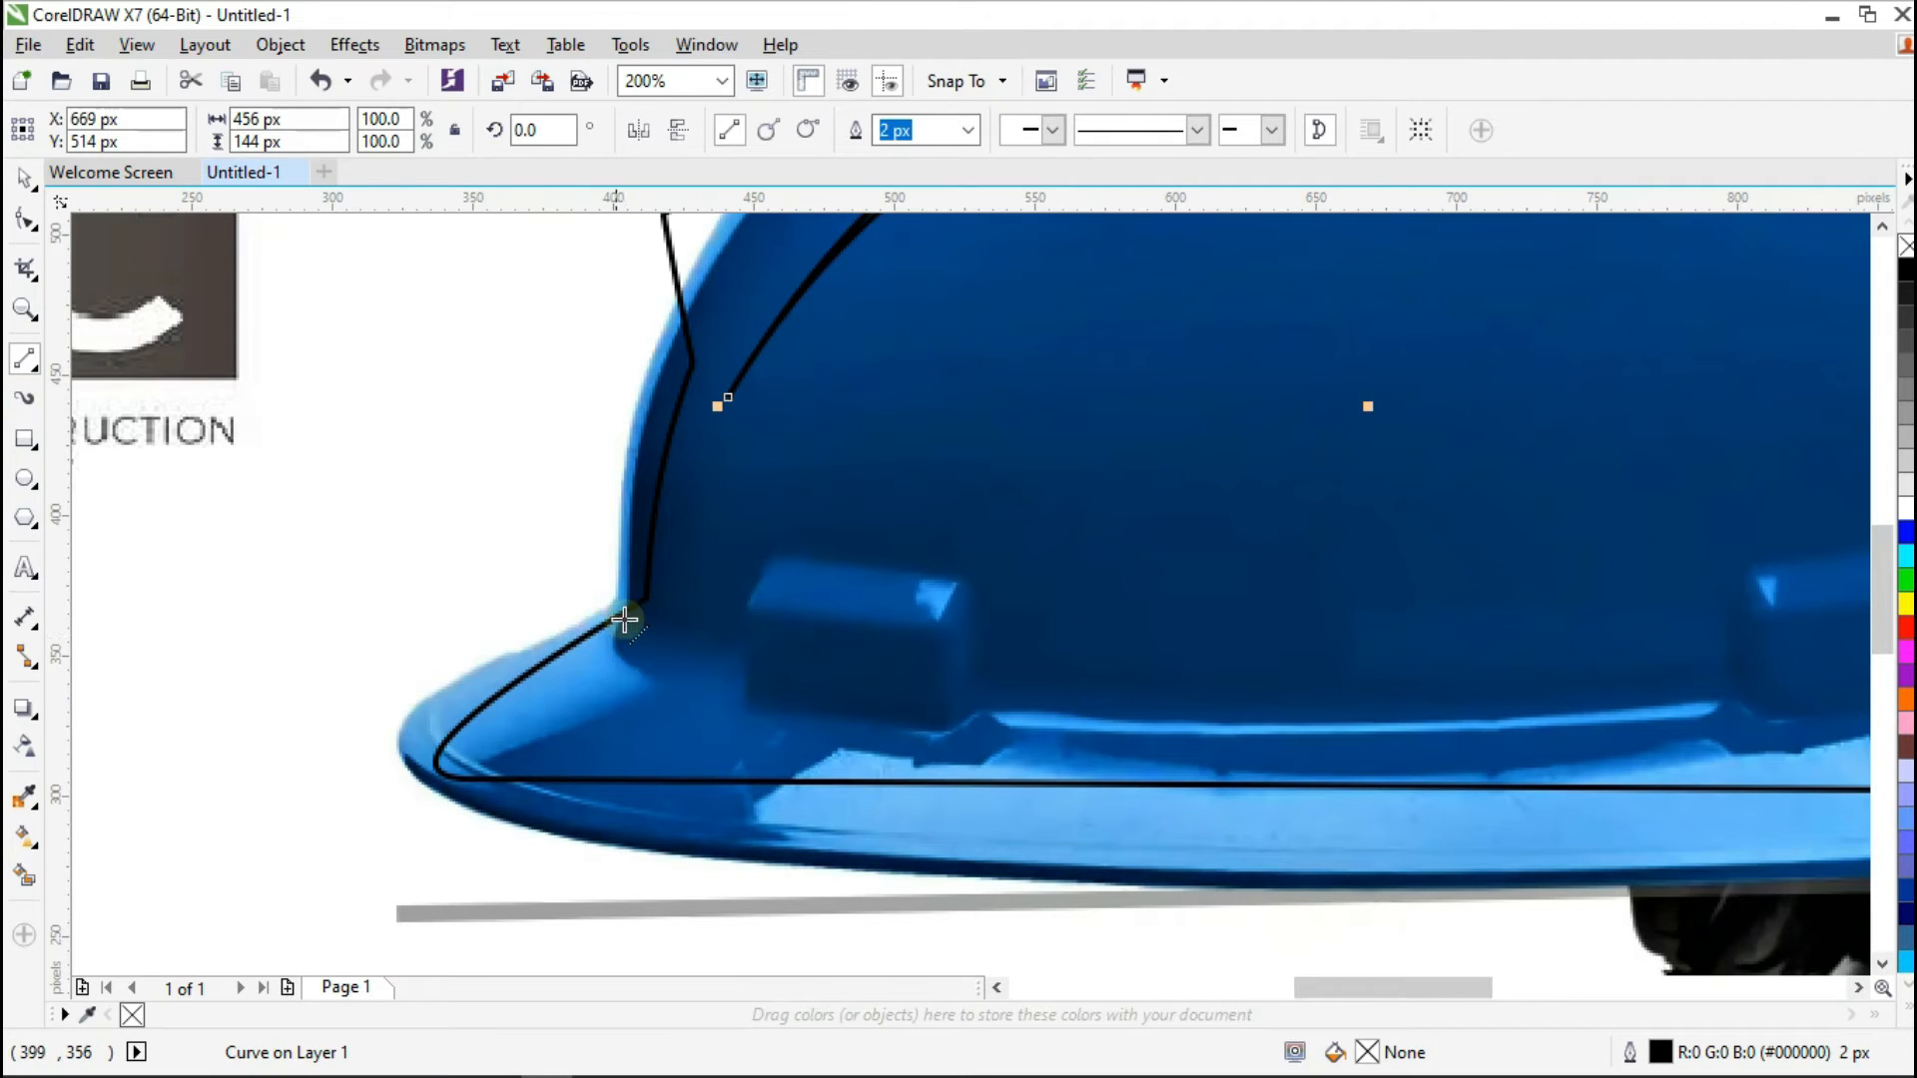
drag(621, 616, 1033, 689)
click(1033, 689)
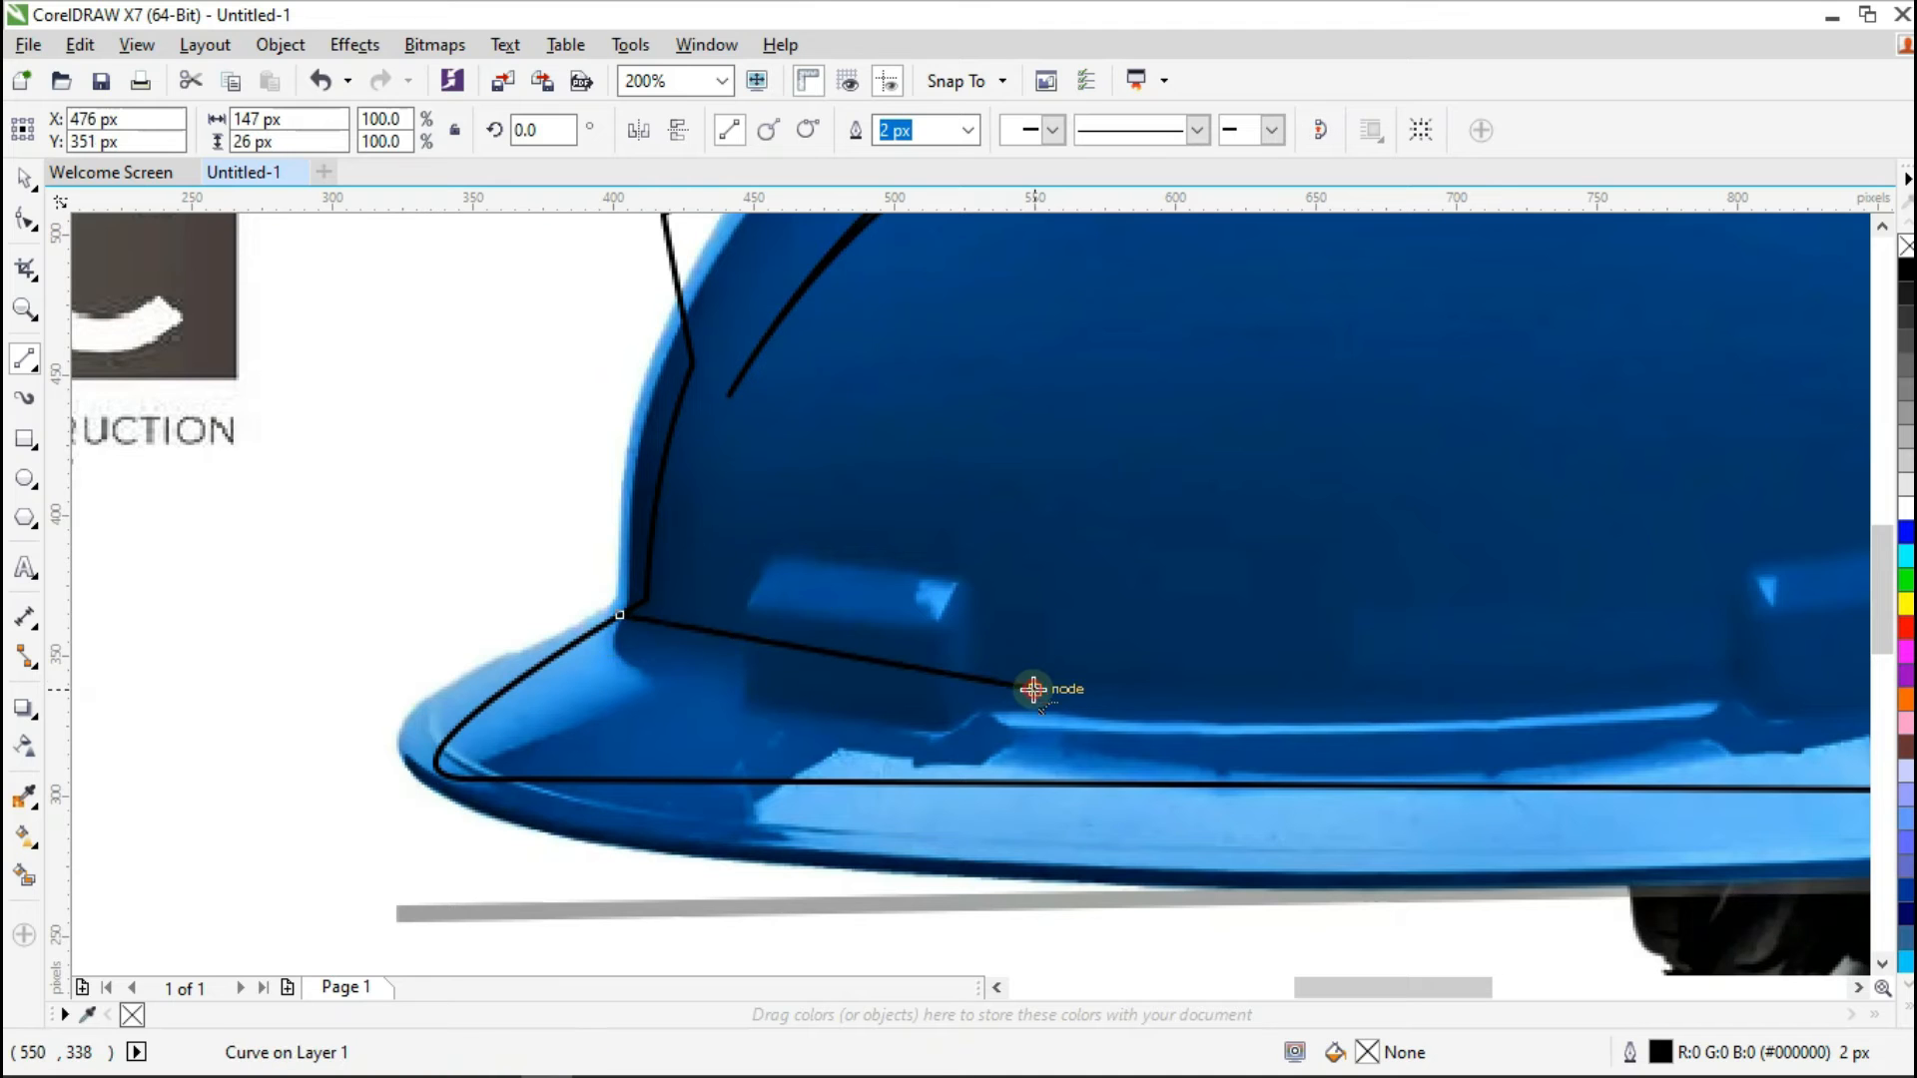
click(650, 569)
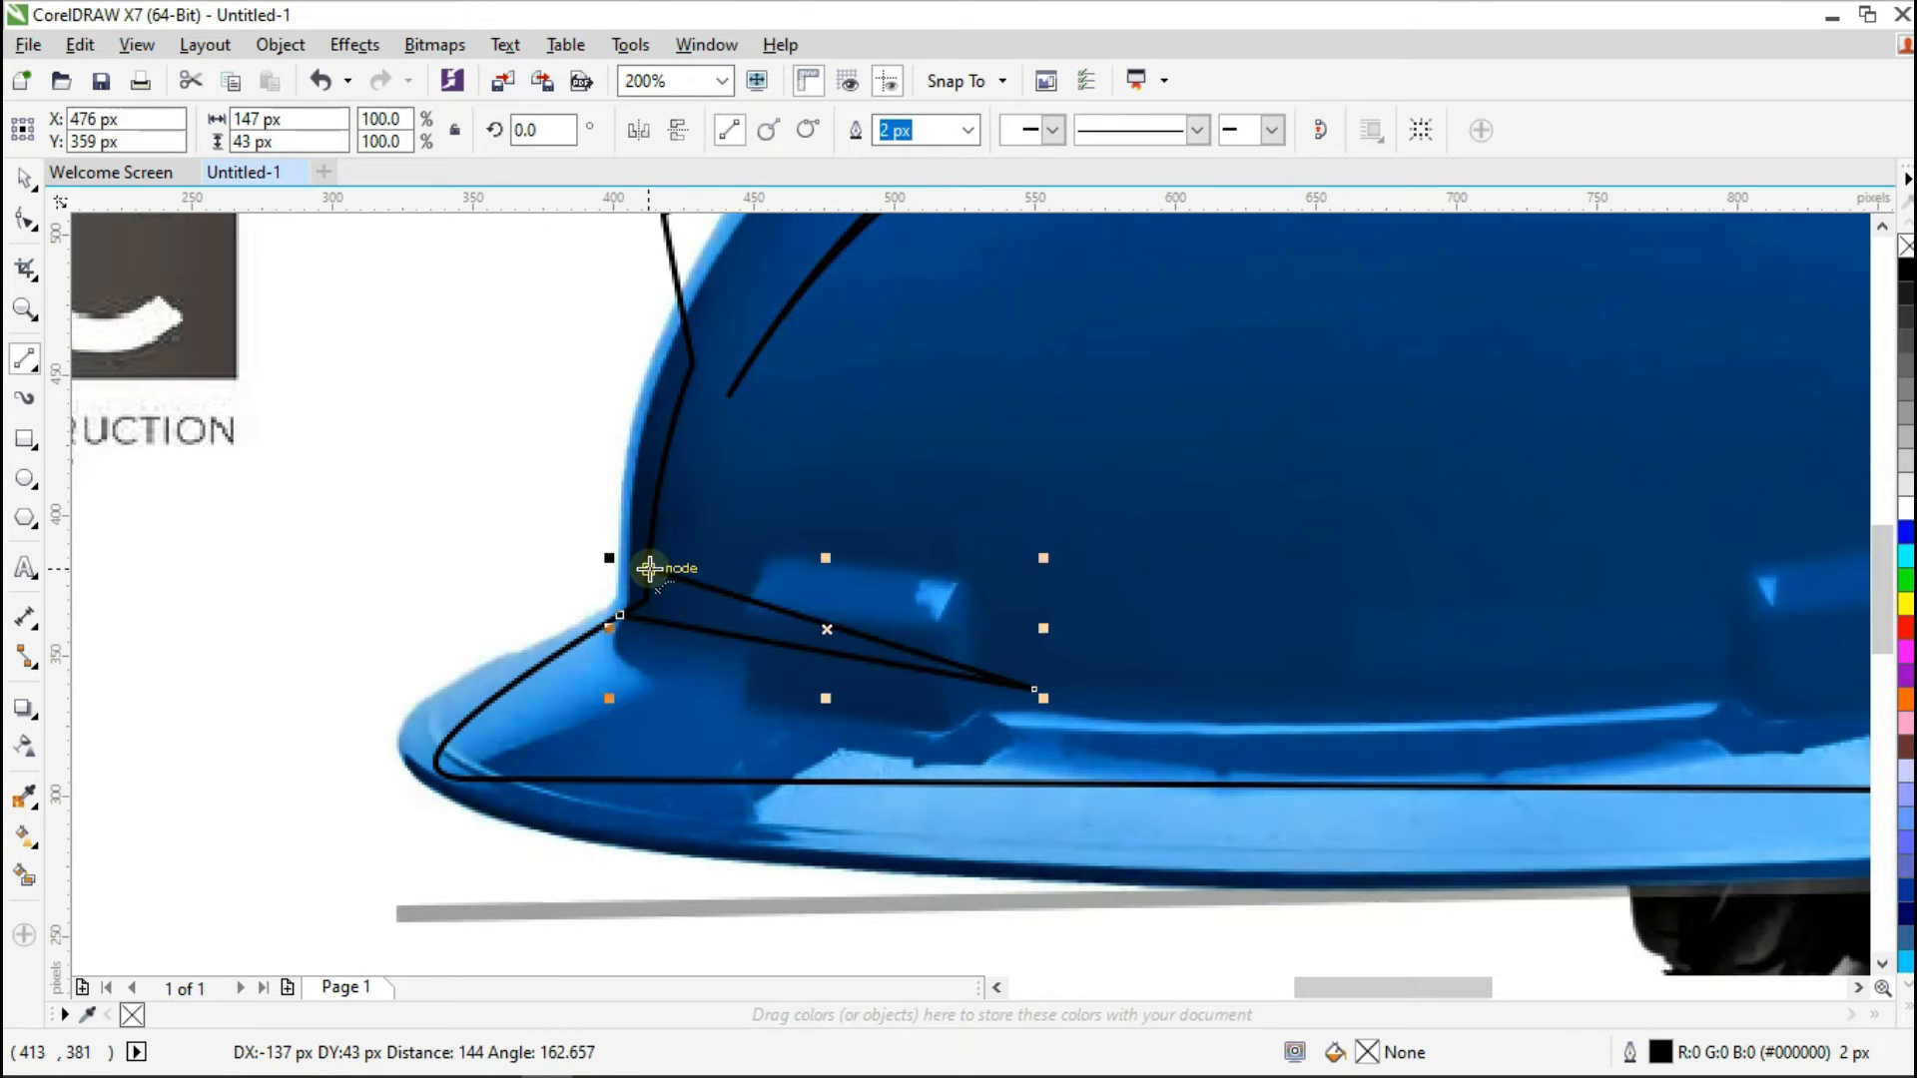
click(615, 615)
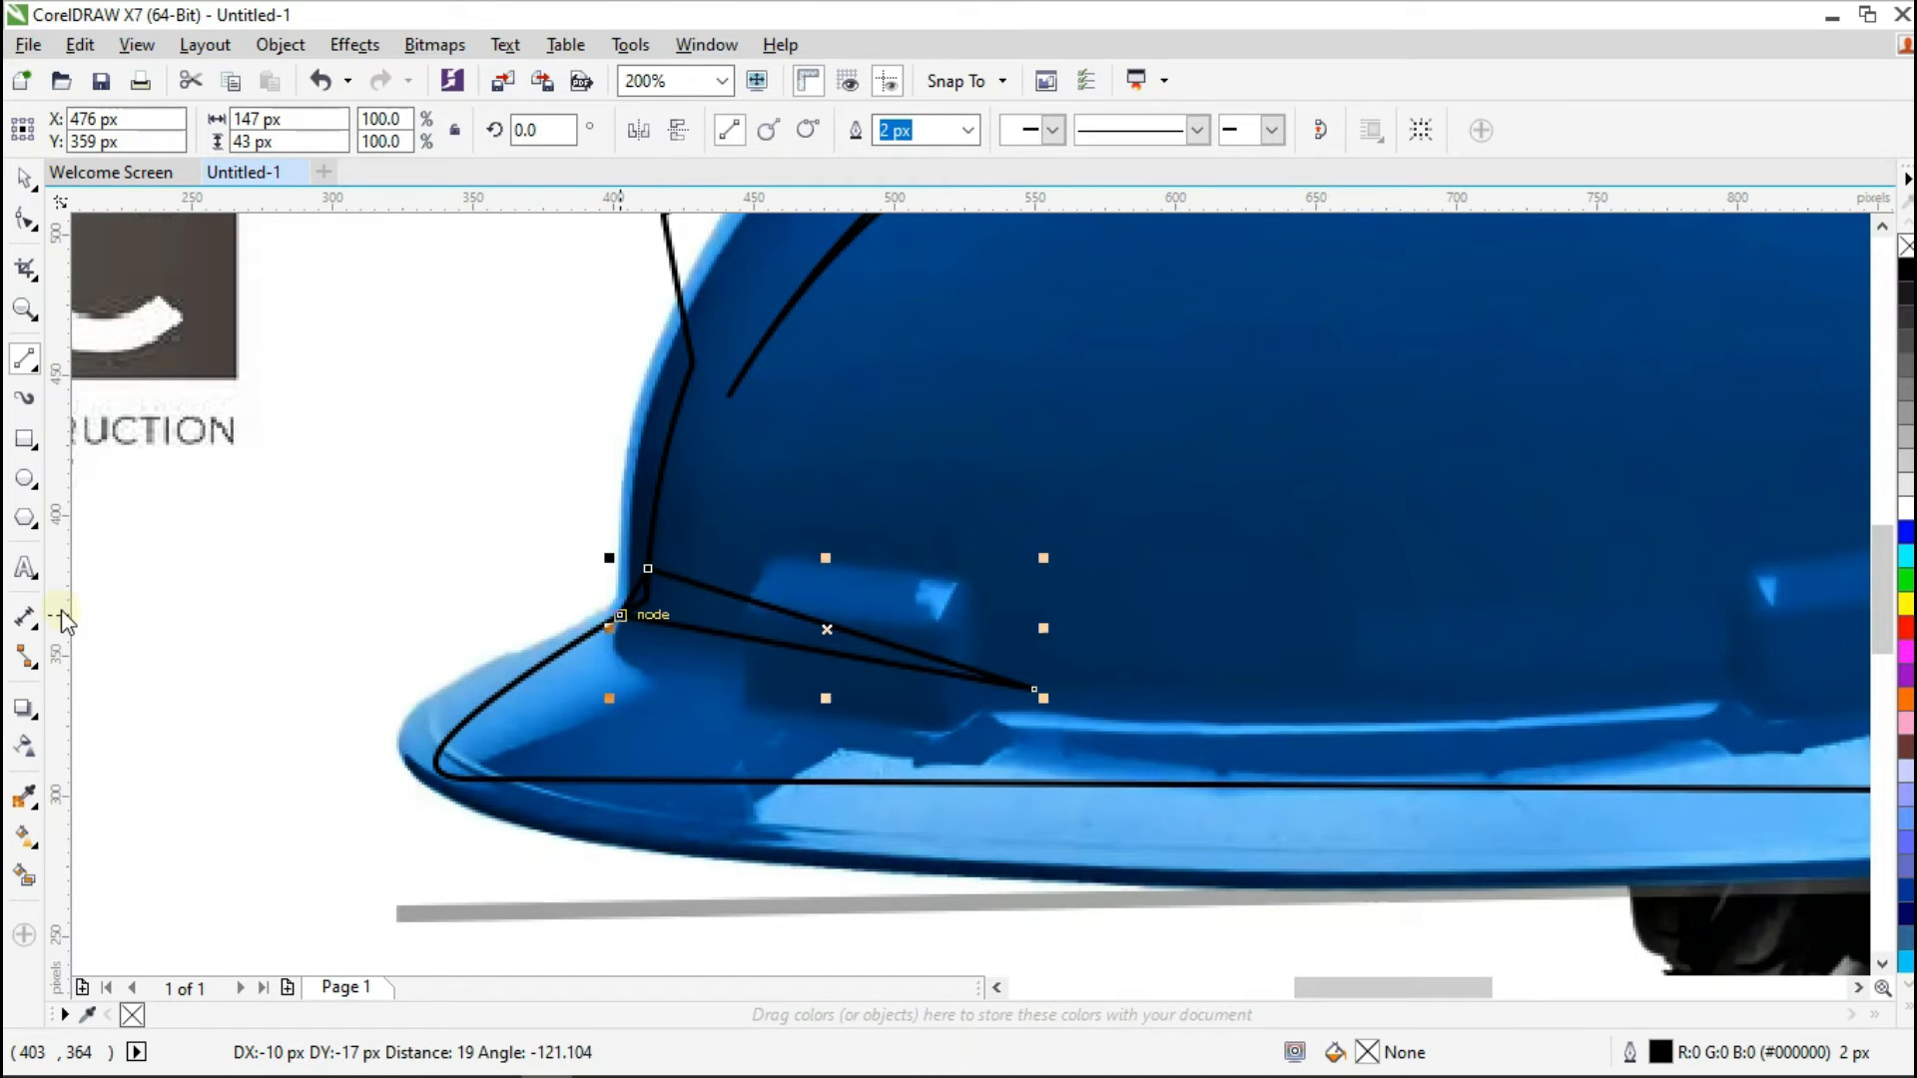
Step: Convert the narrow triangle's short side to a curve and bow it inward along the brim-and-dome corner
click(25, 219)
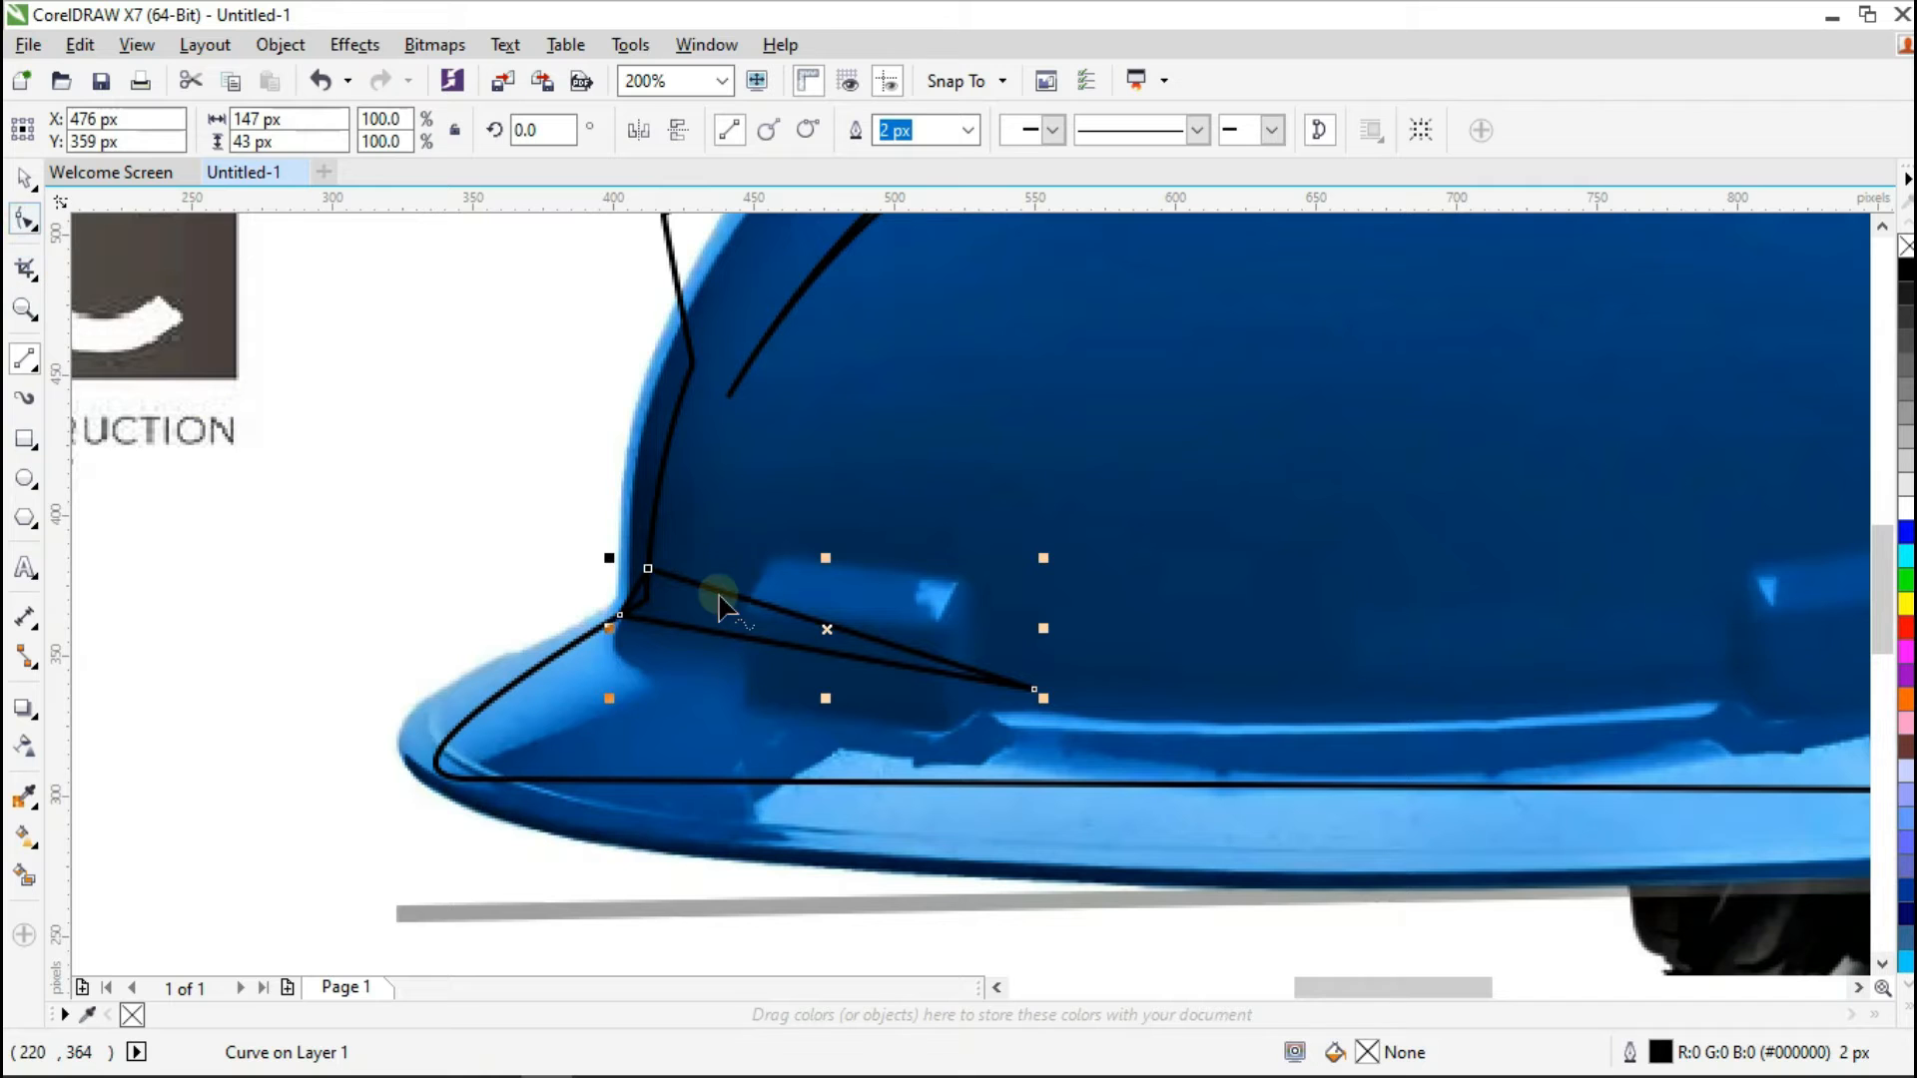
scroll(719, 590, up, 2)
mouse_move(381, 589)
mouse_down()
mouse_move(395, 604)
mouse_move(382, 586)
mouse_up()
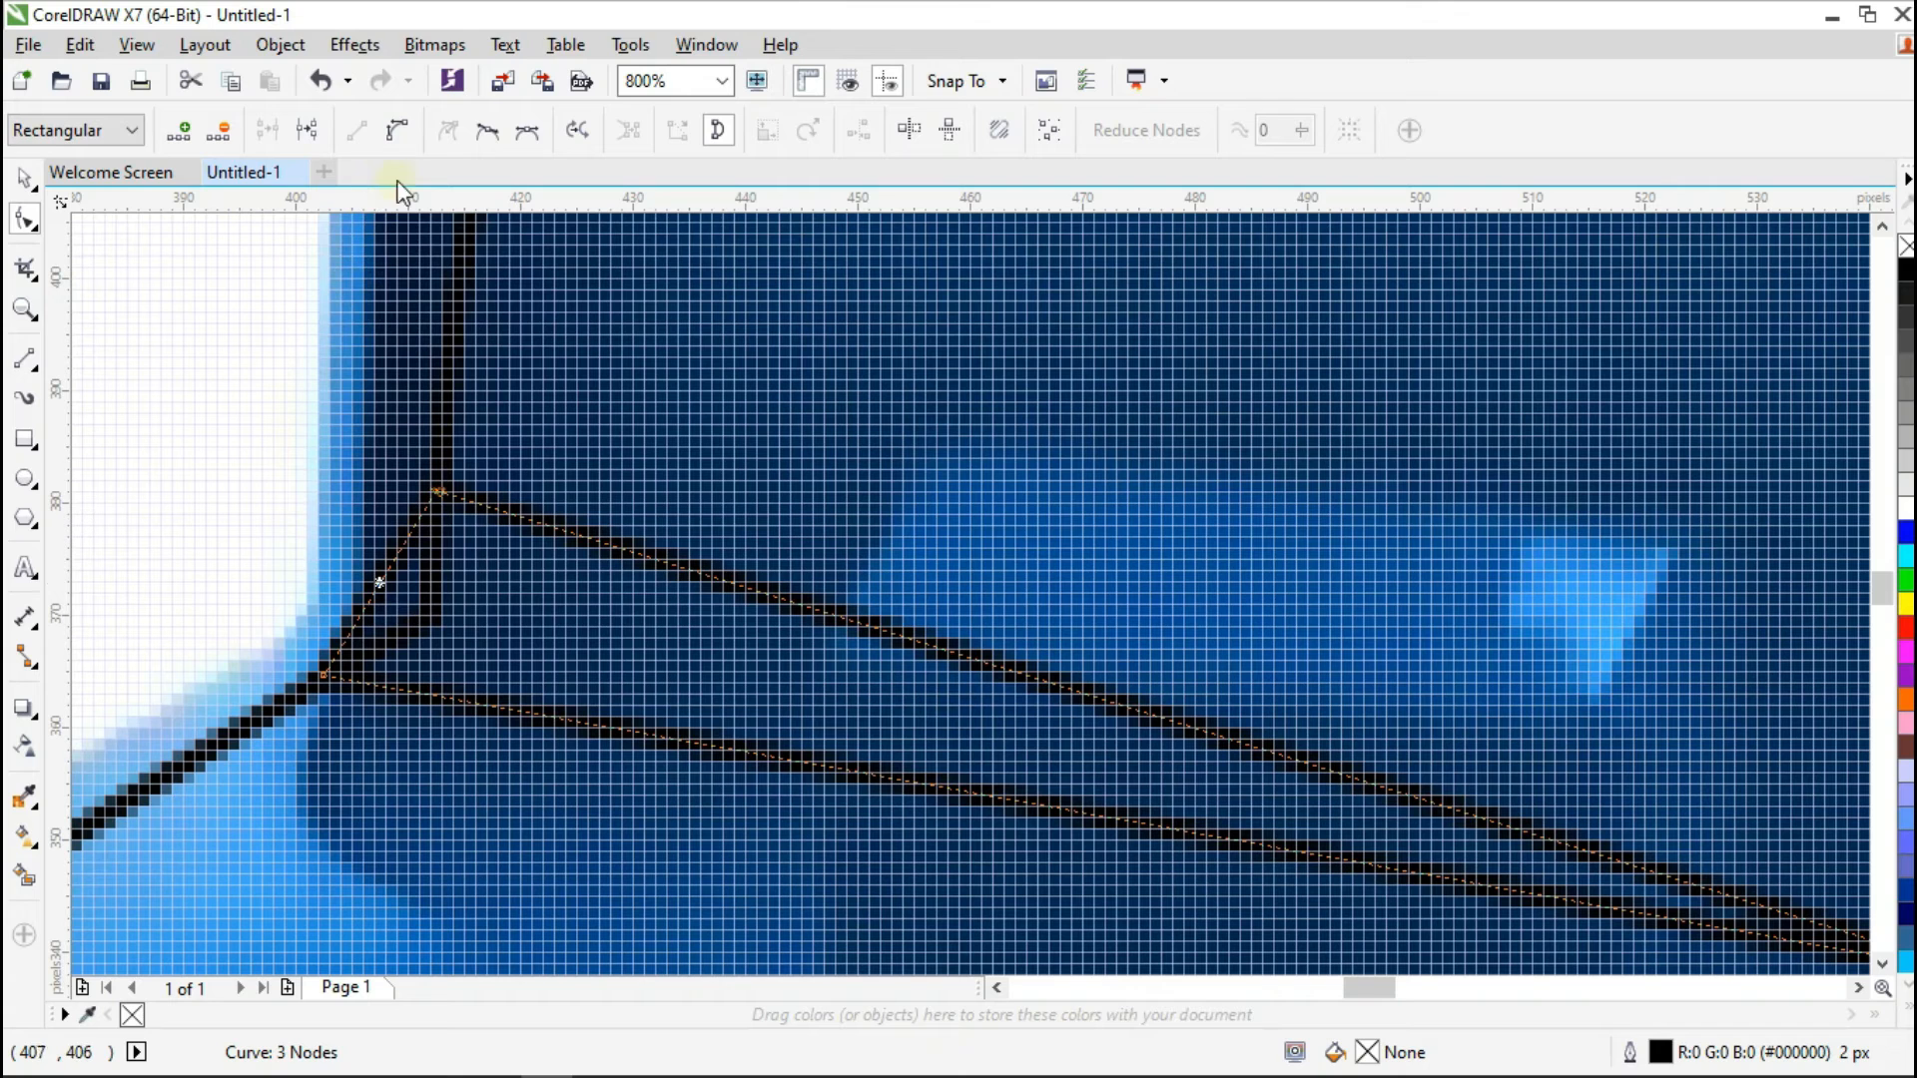
click(409, 132)
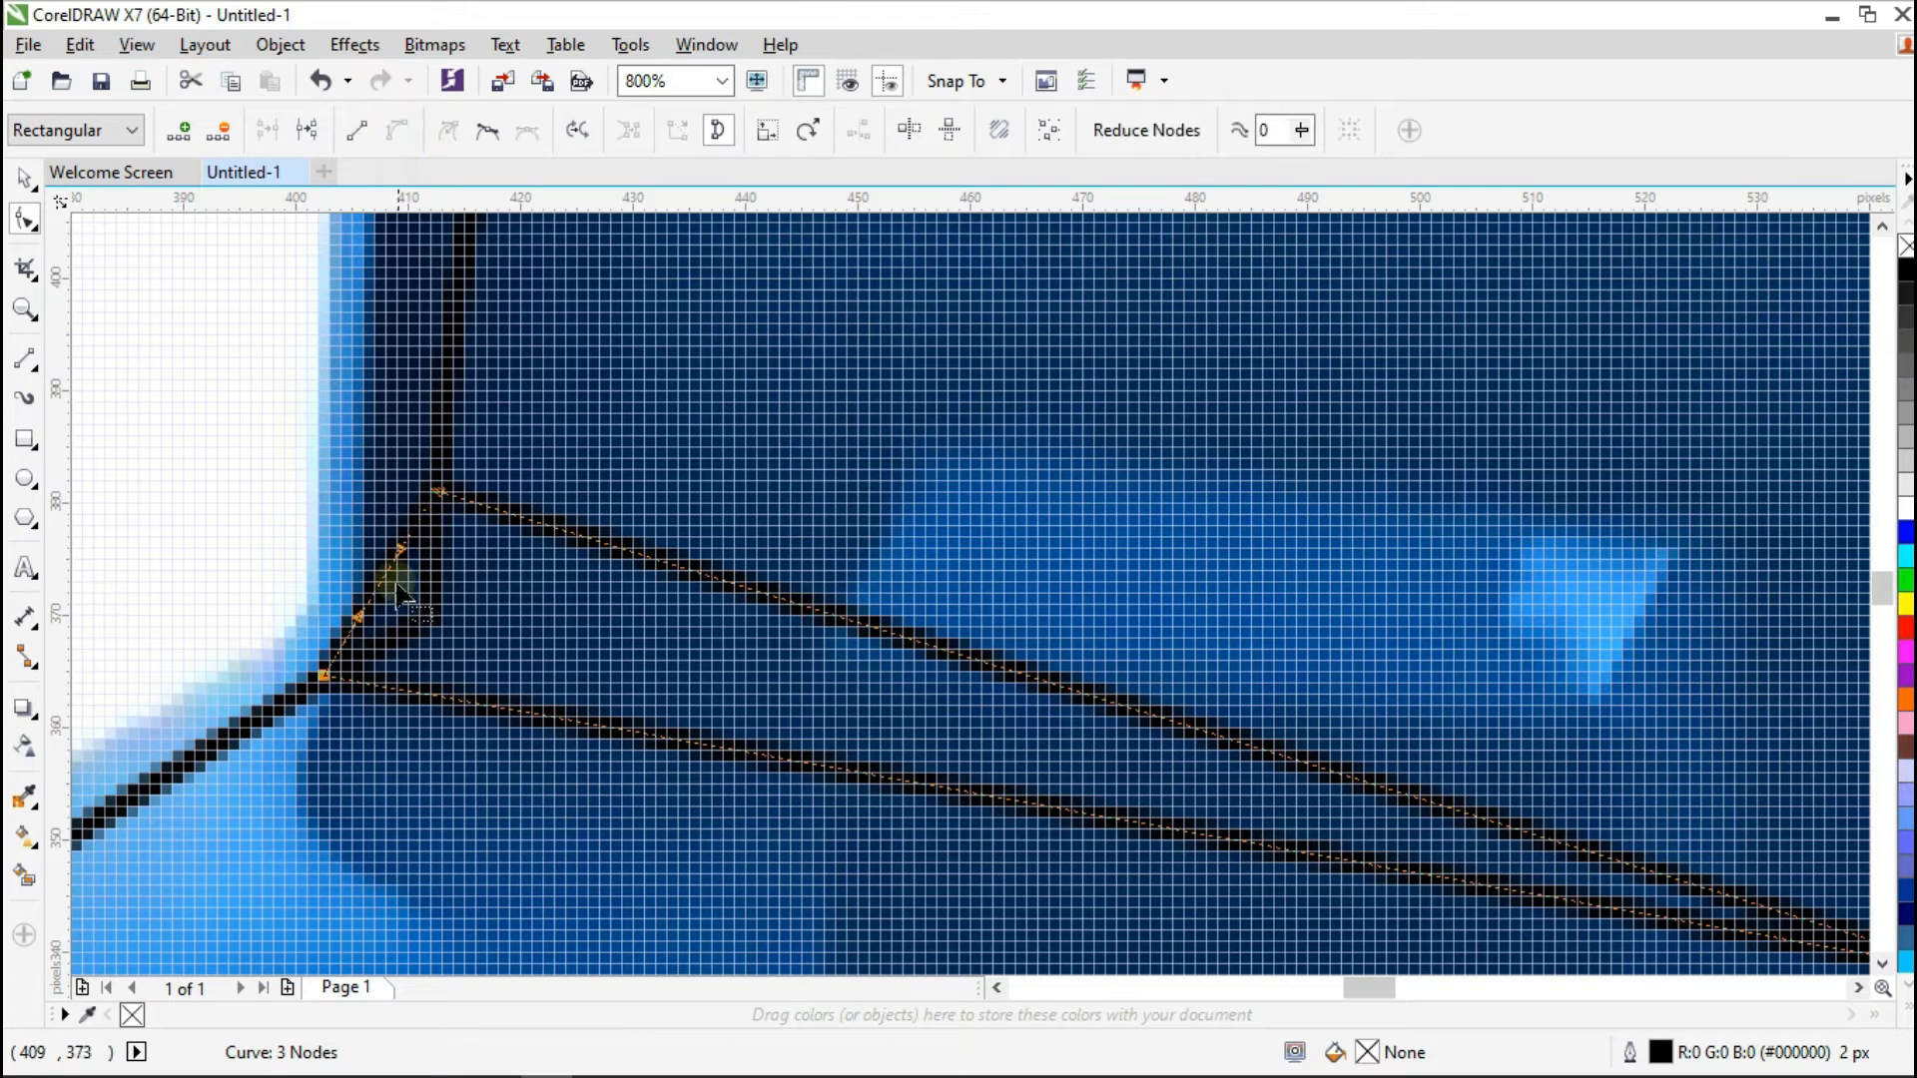
drag(387, 579, 392, 611)
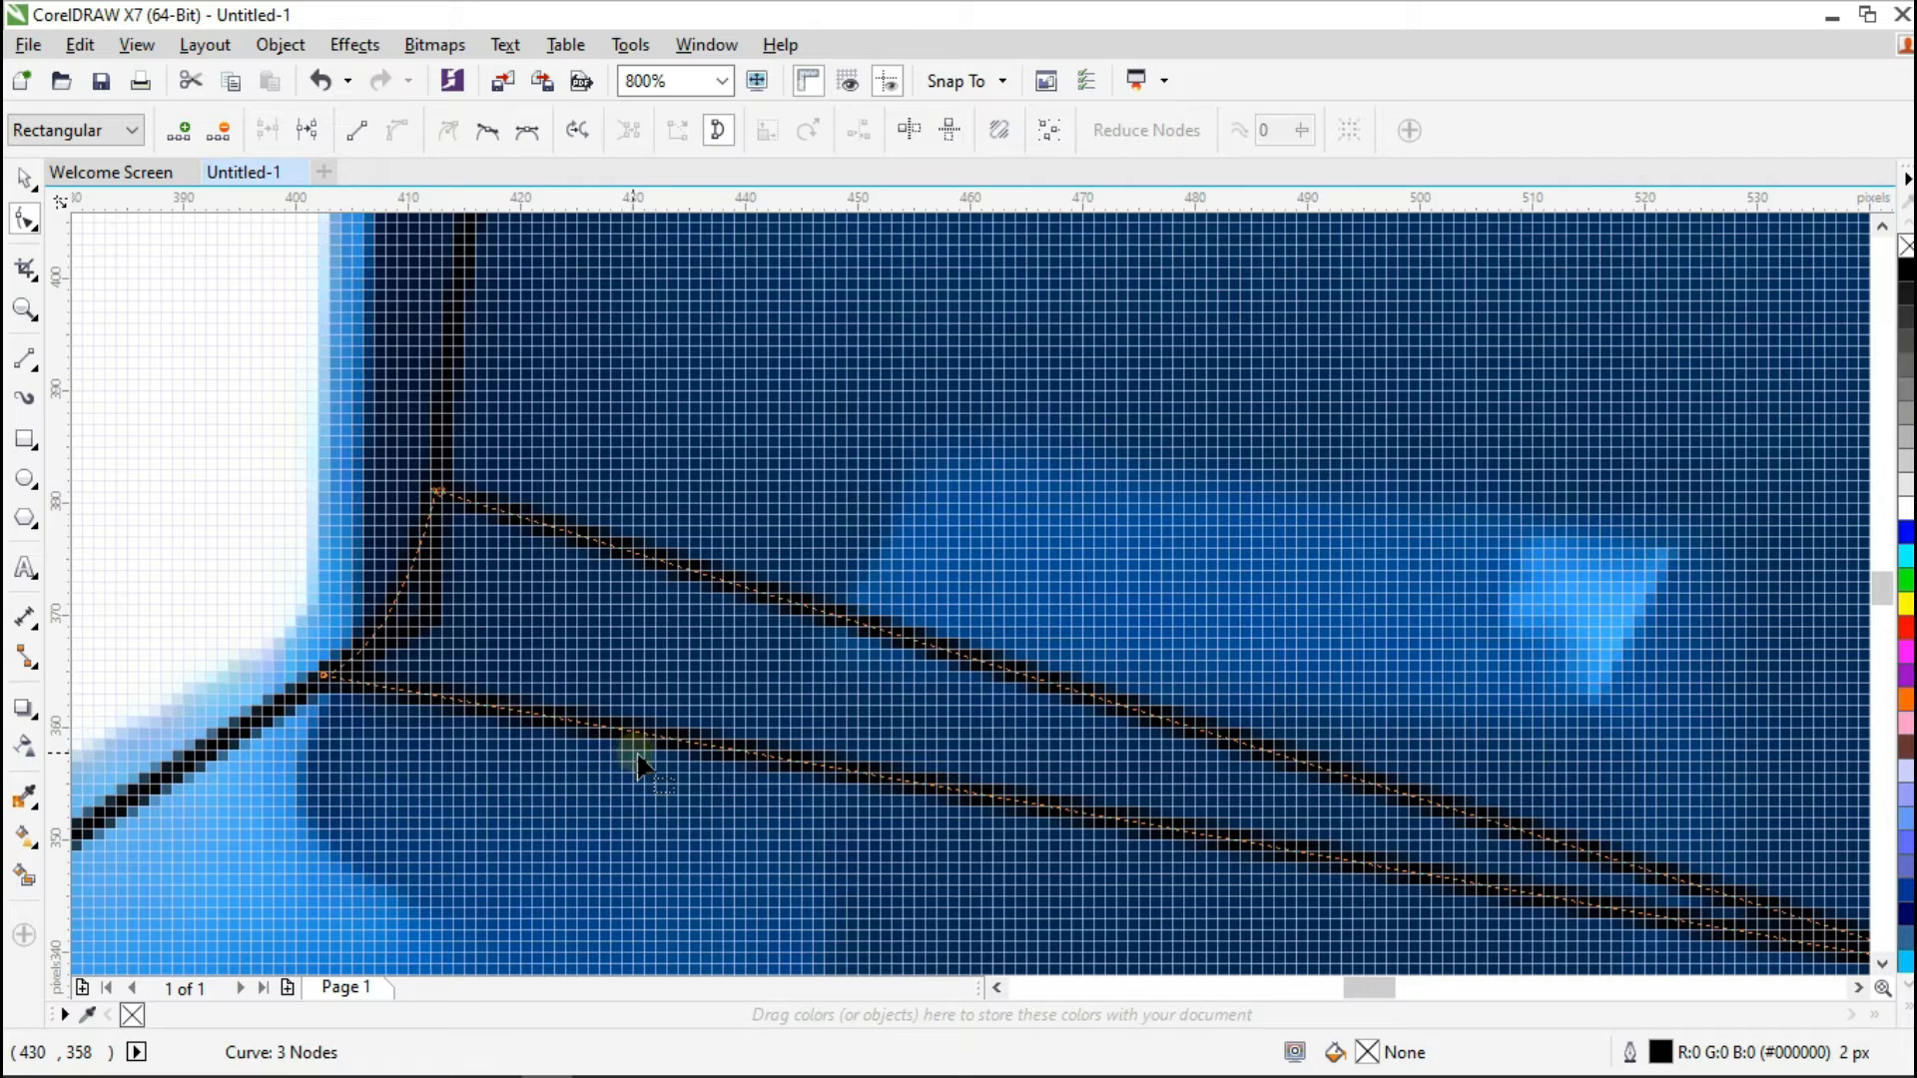
Step: Convert the triangle's two long sides to curves and bend them into a tapering highlight swoosh above the brim
scroll(642, 754, down, 1)
click(672, 742)
click(672, 747)
click(396, 131)
drag(663, 730, 665, 699)
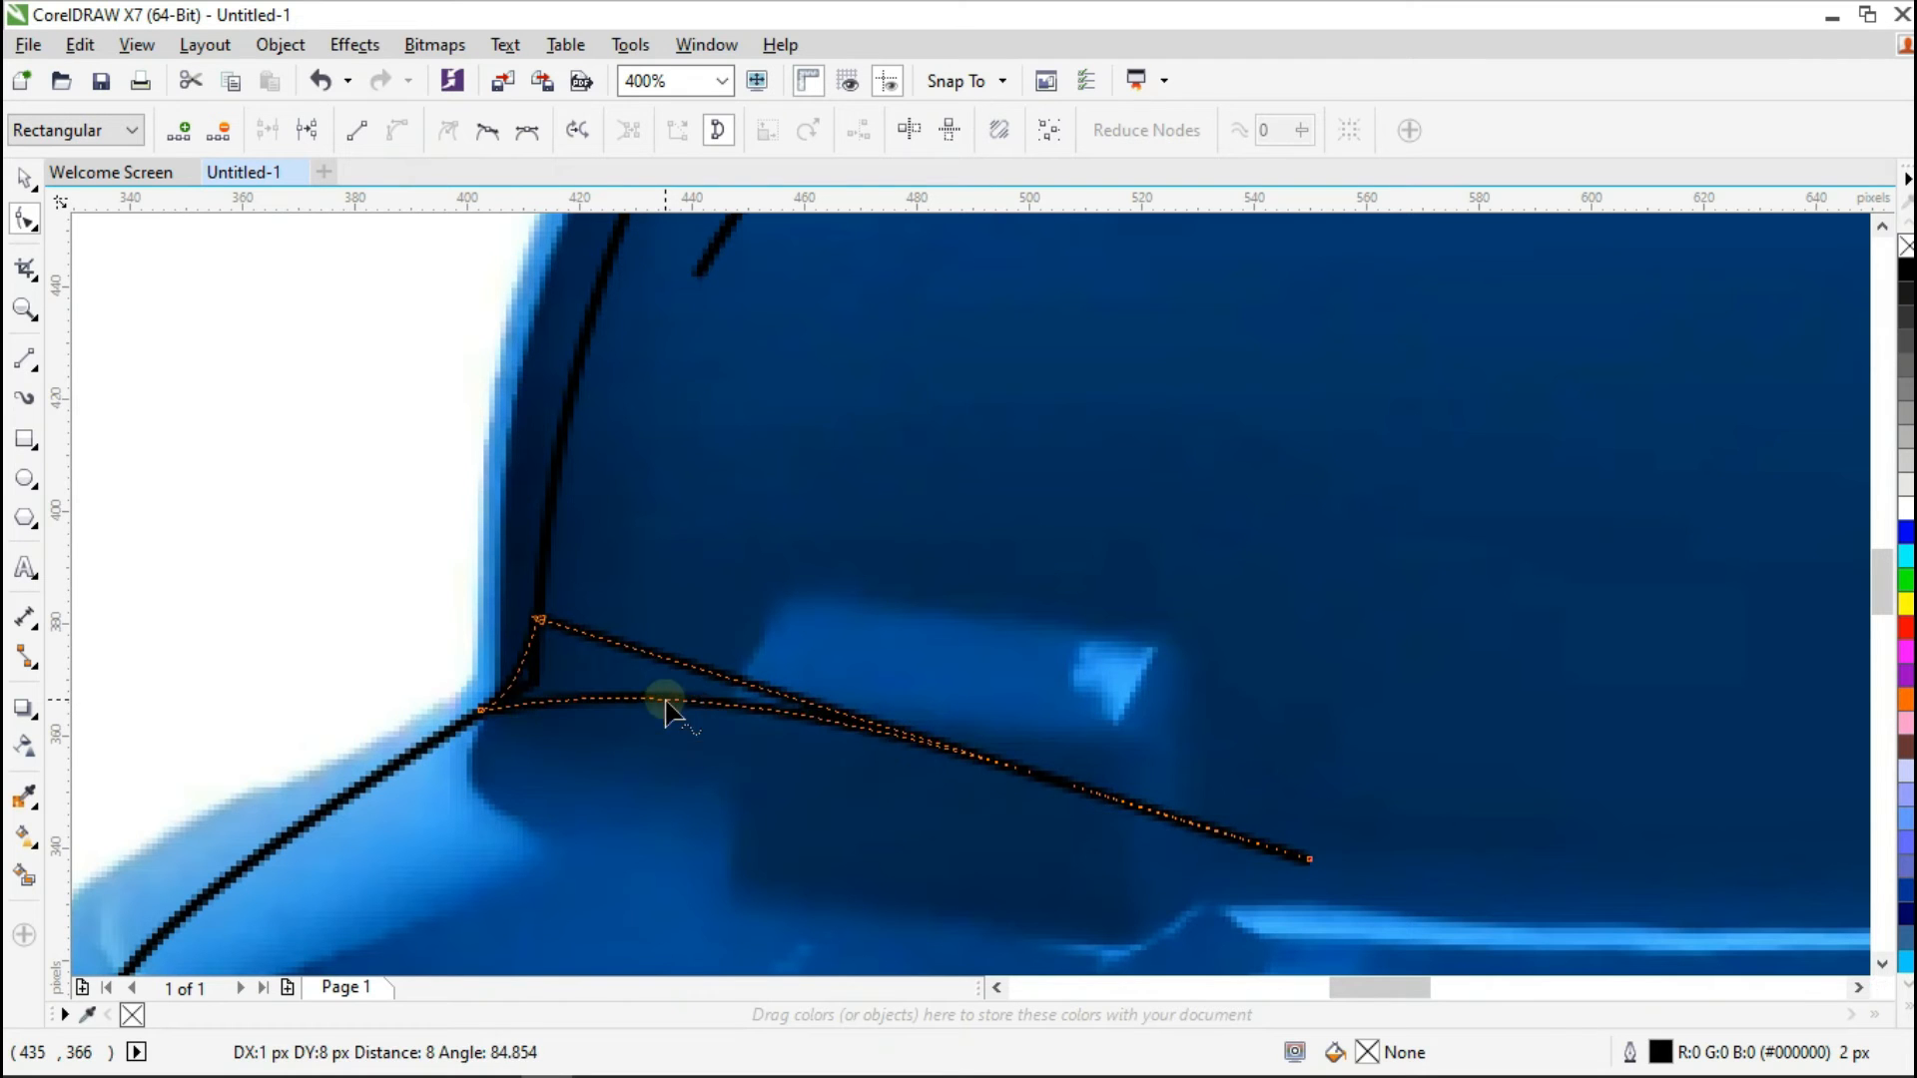
click(396, 129)
drag(696, 667, 719, 698)
scroll(719, 698, down, 1)
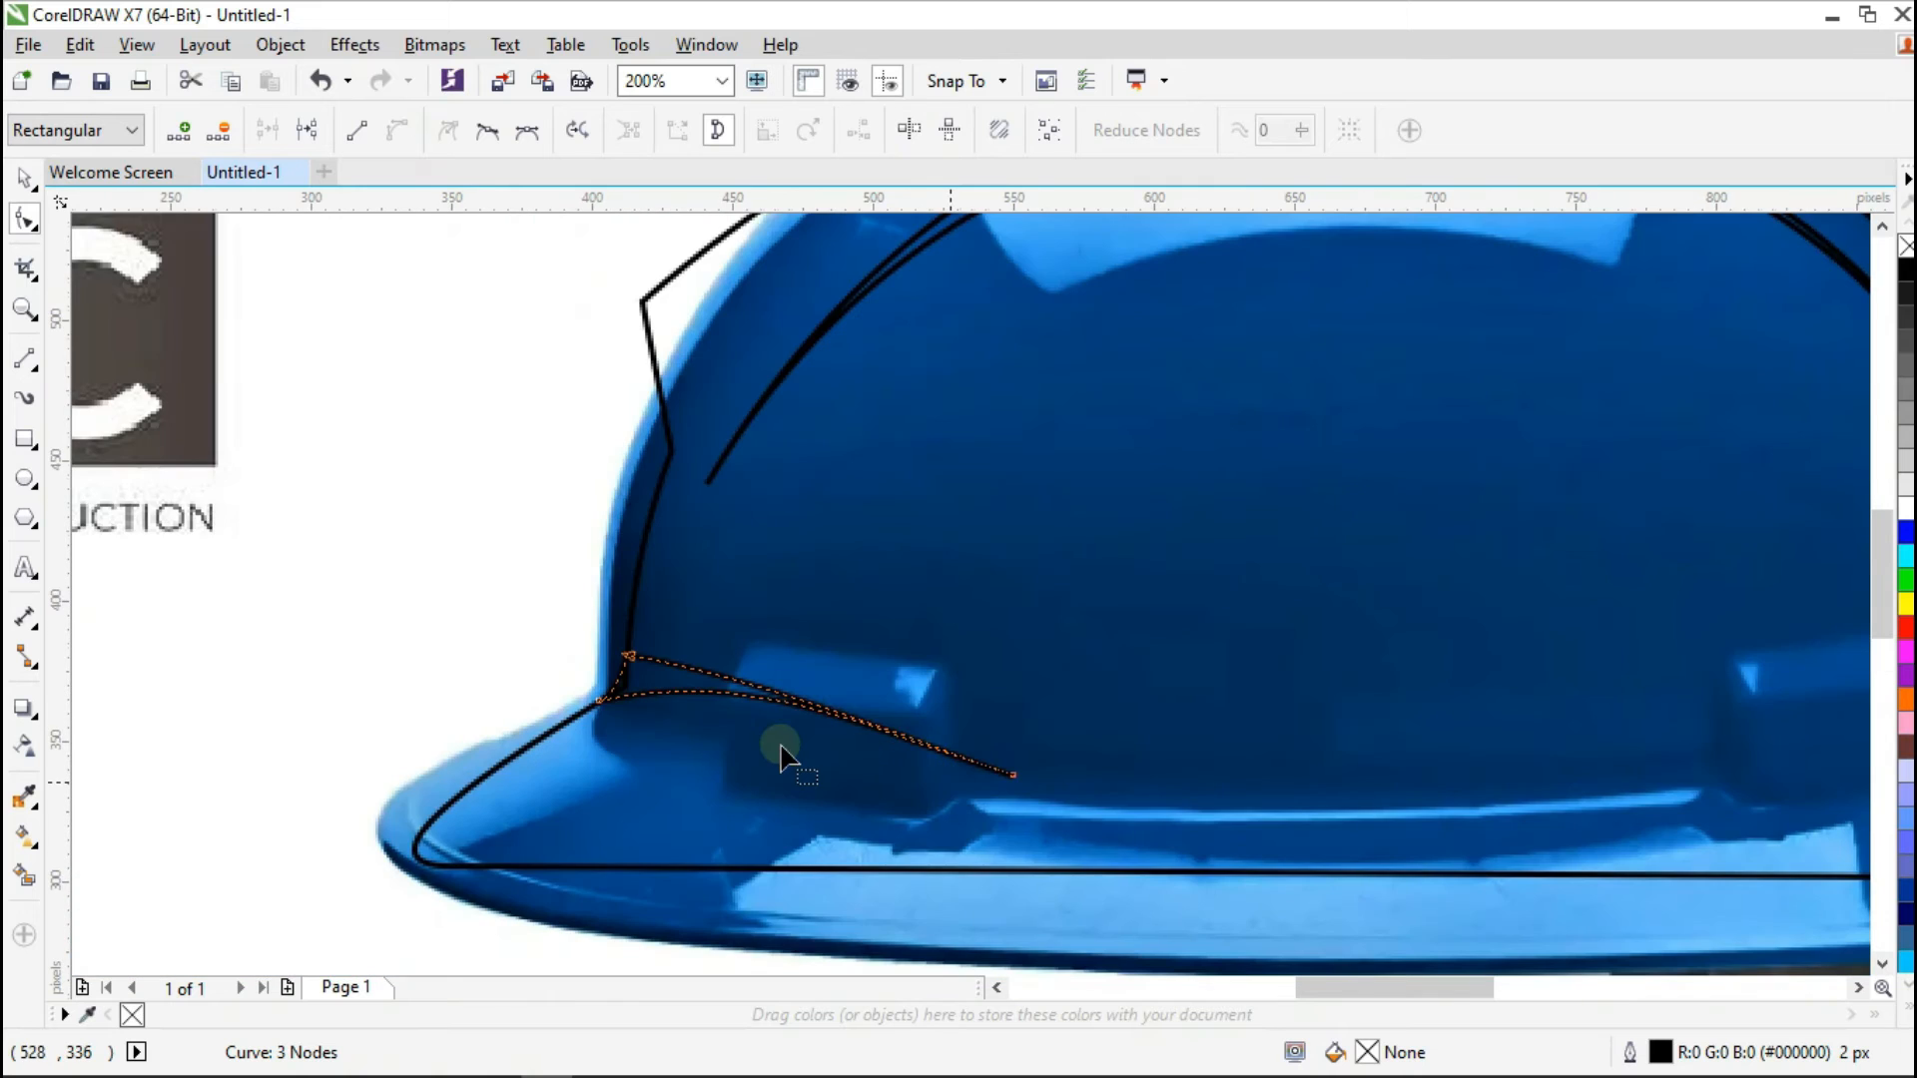
scroll(782, 756, down, 1)
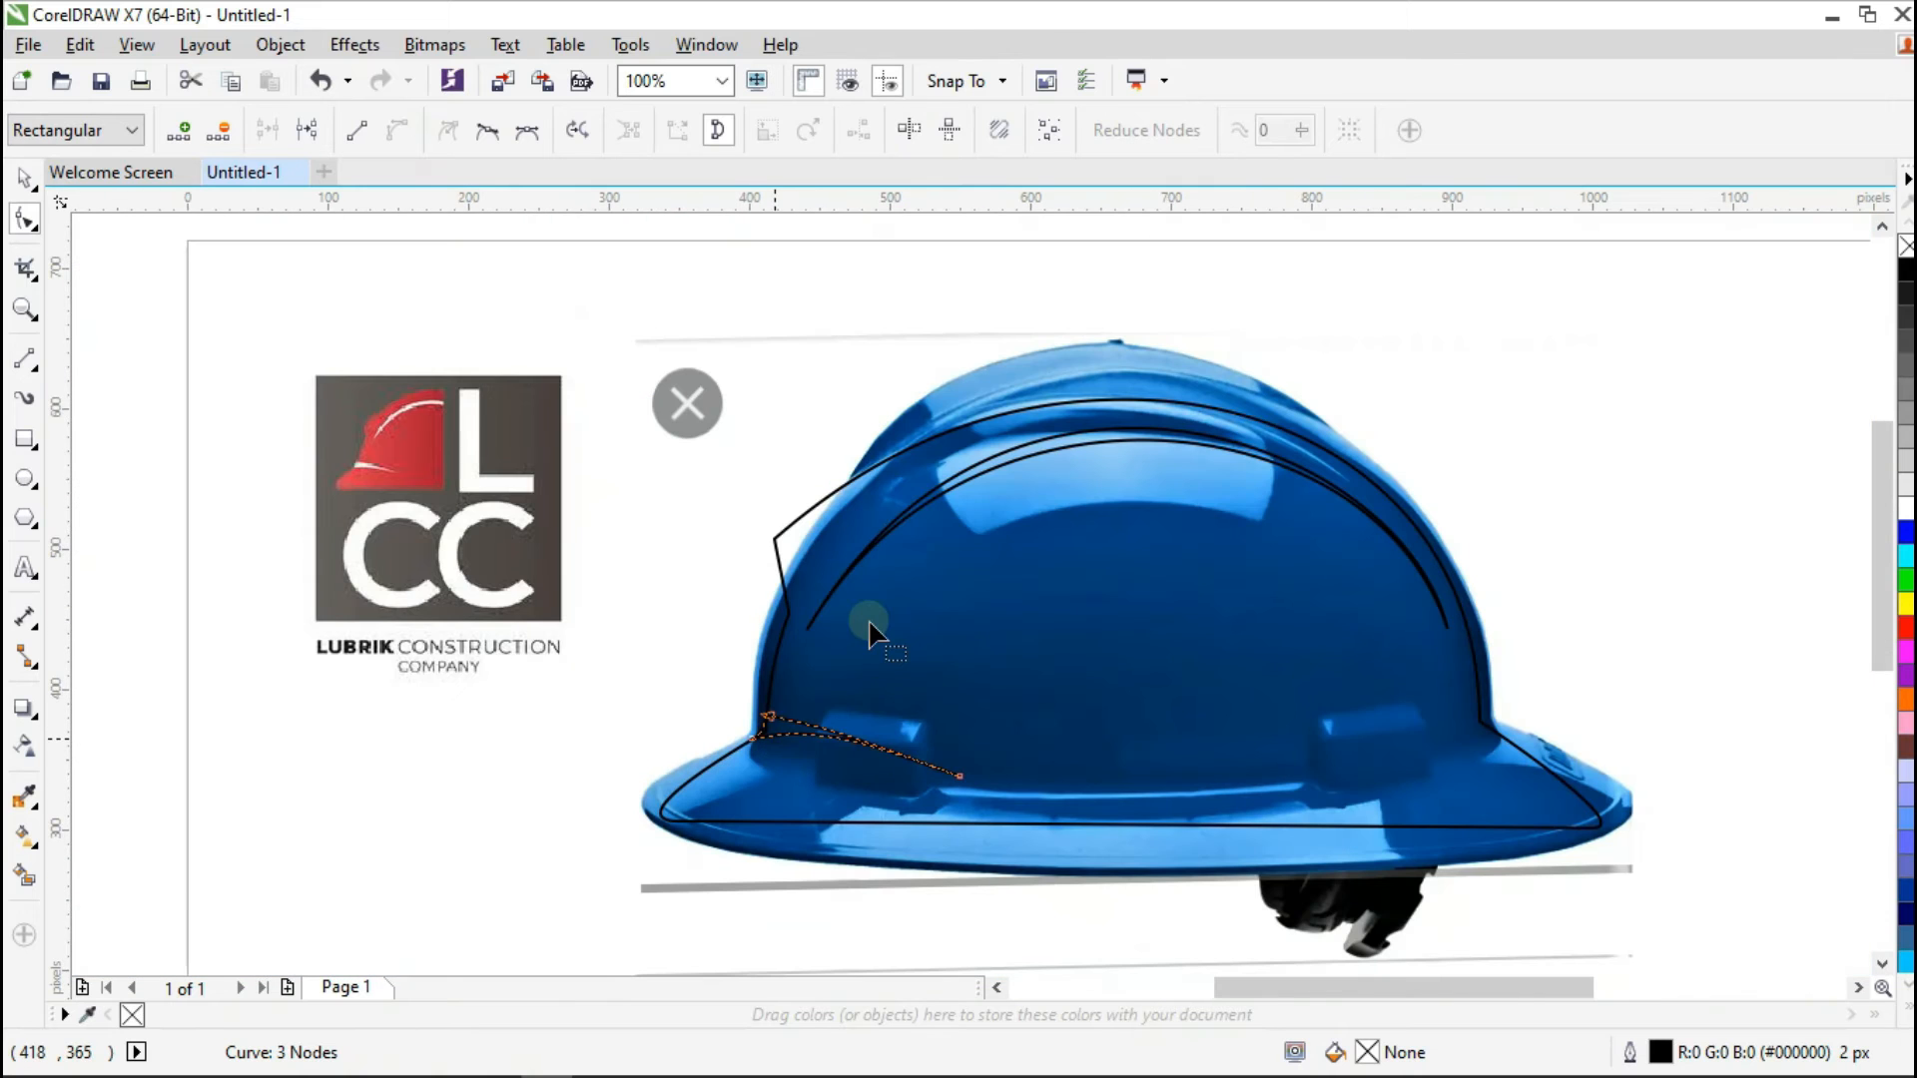
Step: Delete the blue helmet photo from behind the traced outlines
click(27, 180)
click(816, 402)
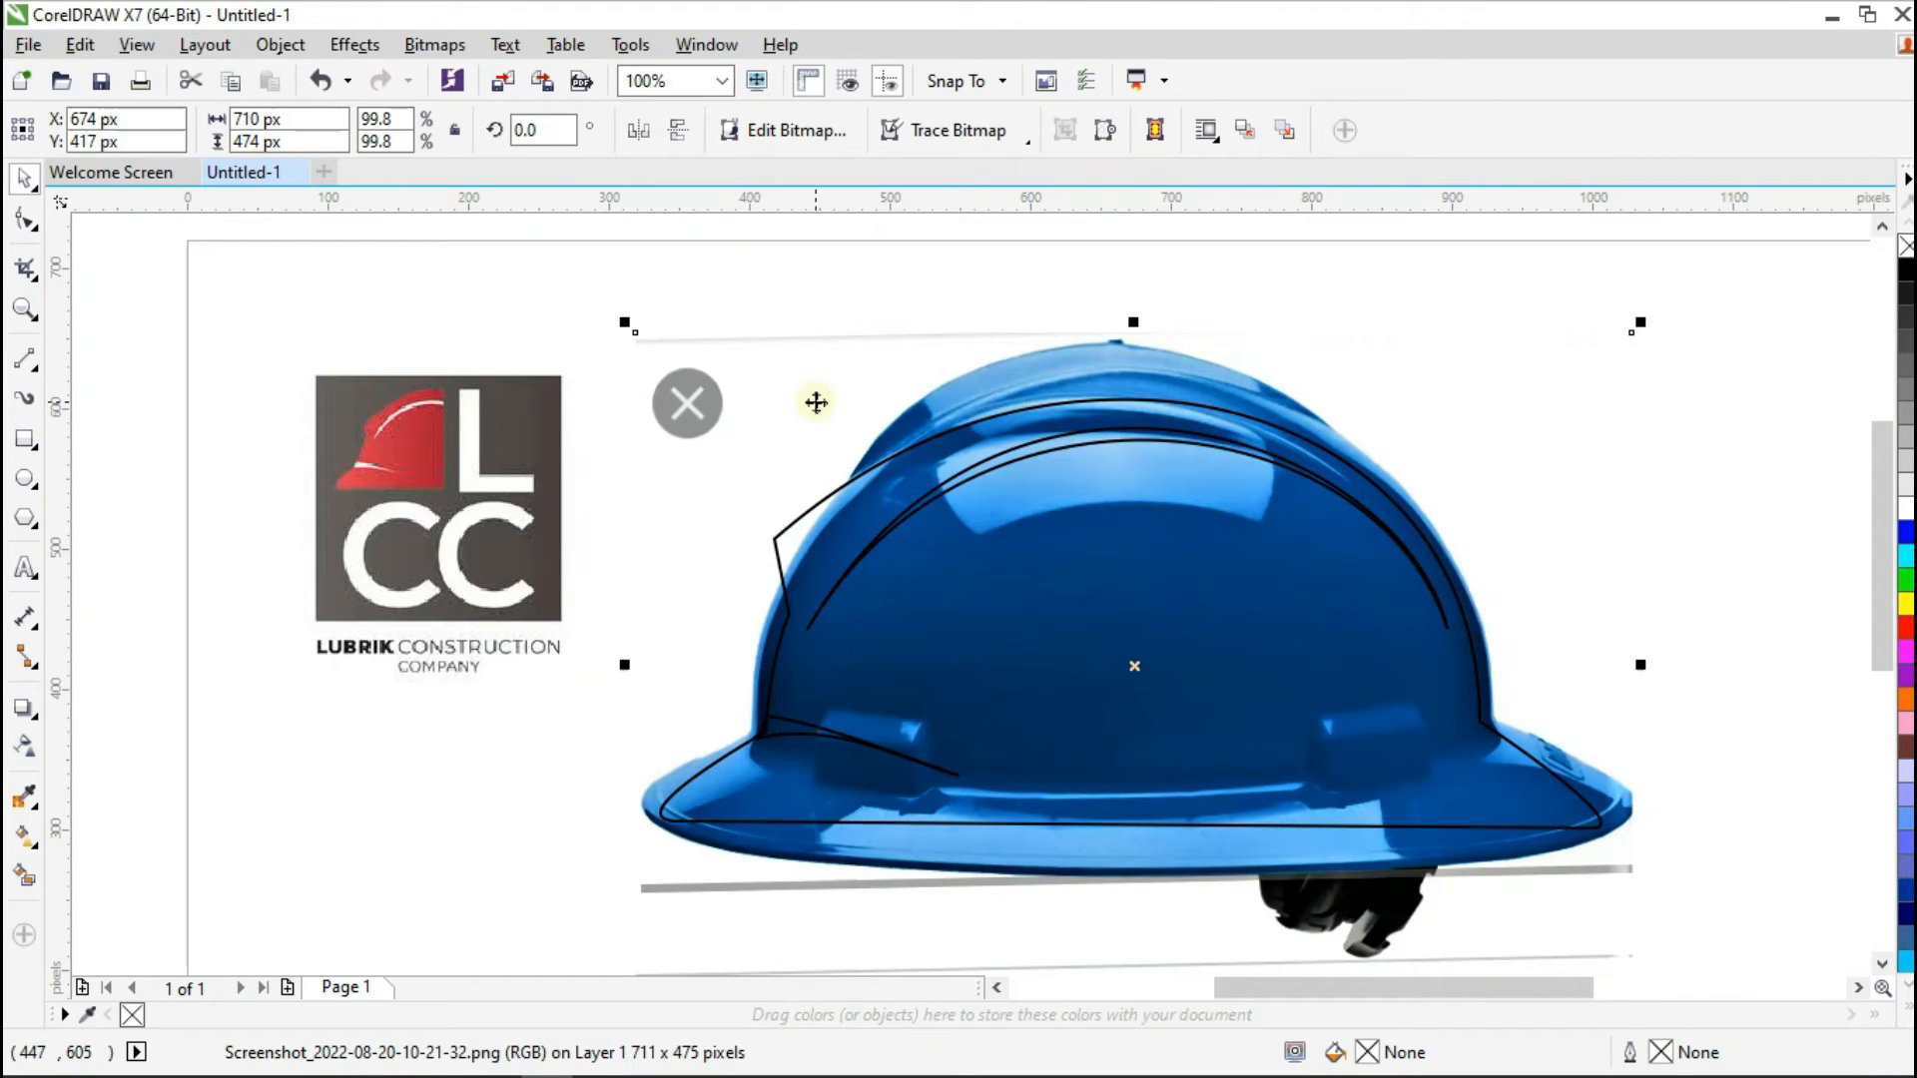
key(Delete)
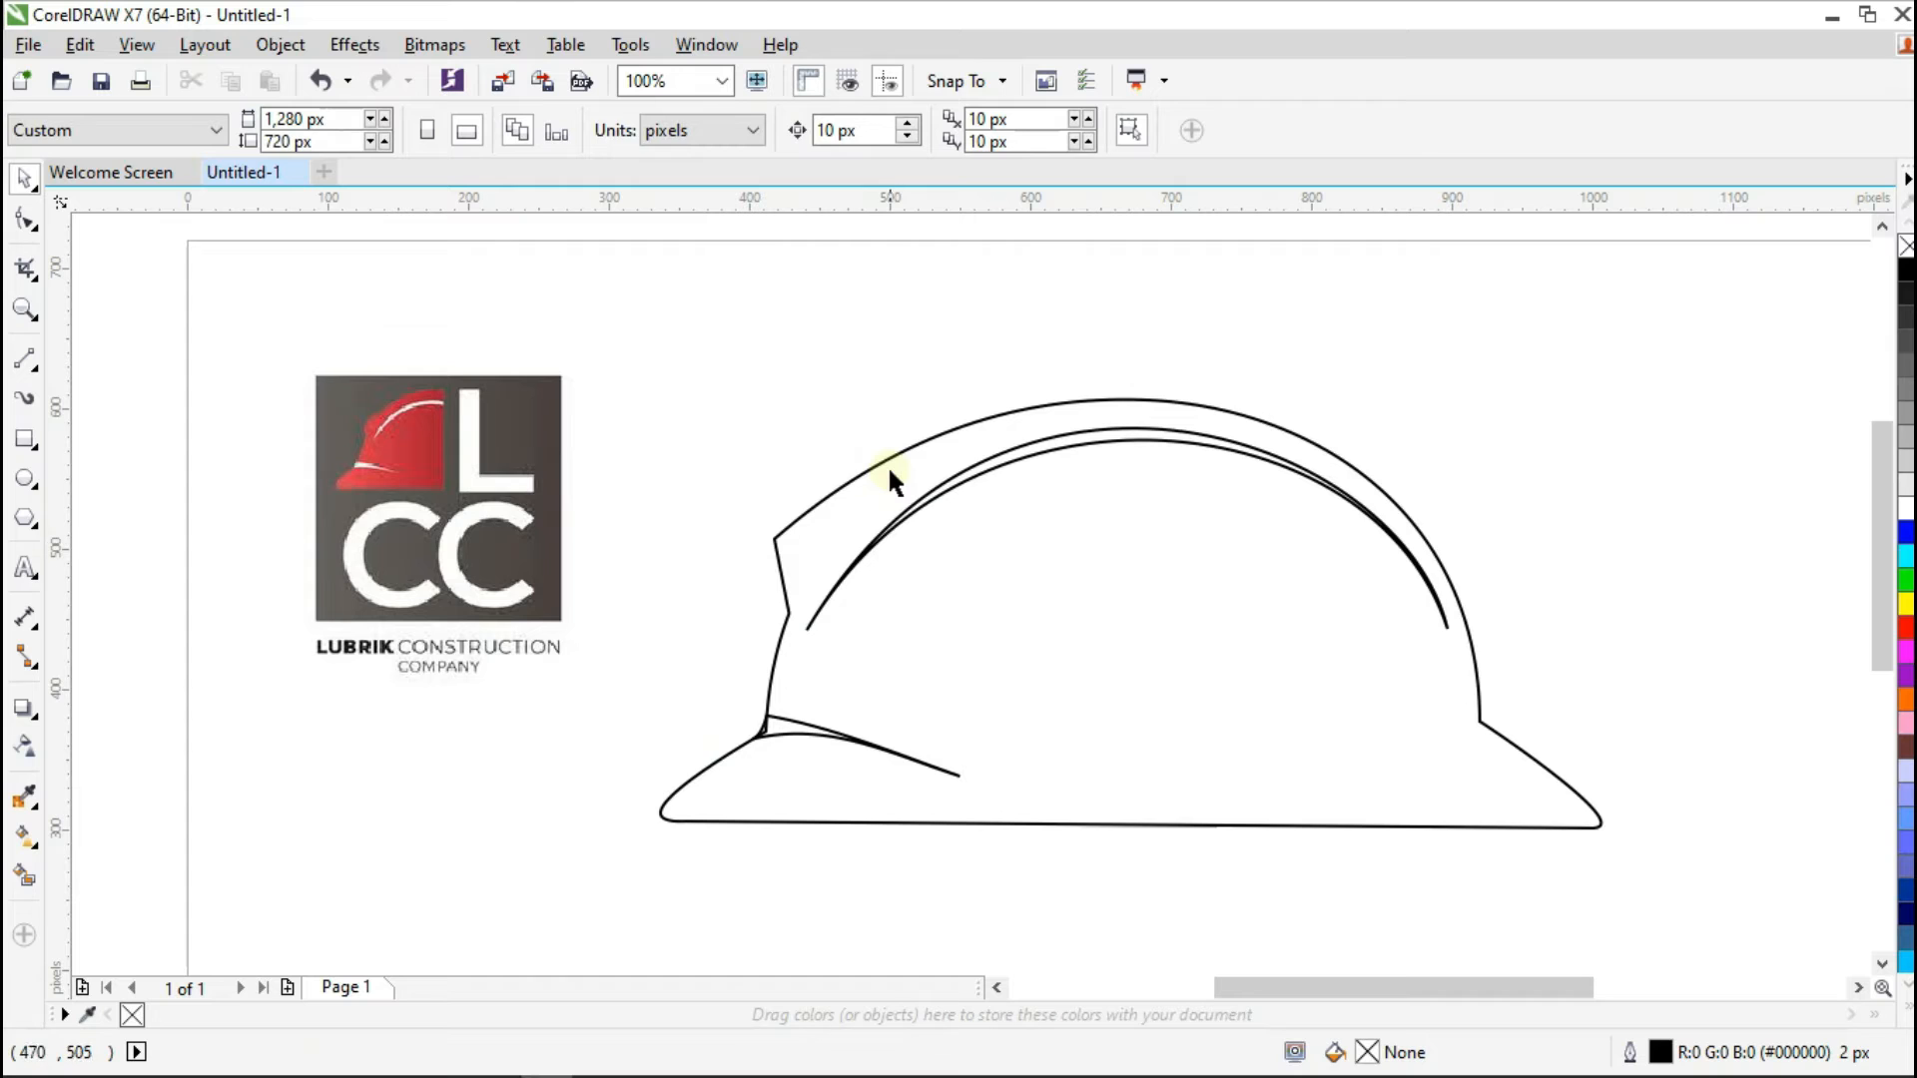
Step: Fill the helmet body with pure red, and try the red sampled from the reference logo's helmet with the Color Eyedropper
click(1278, 417)
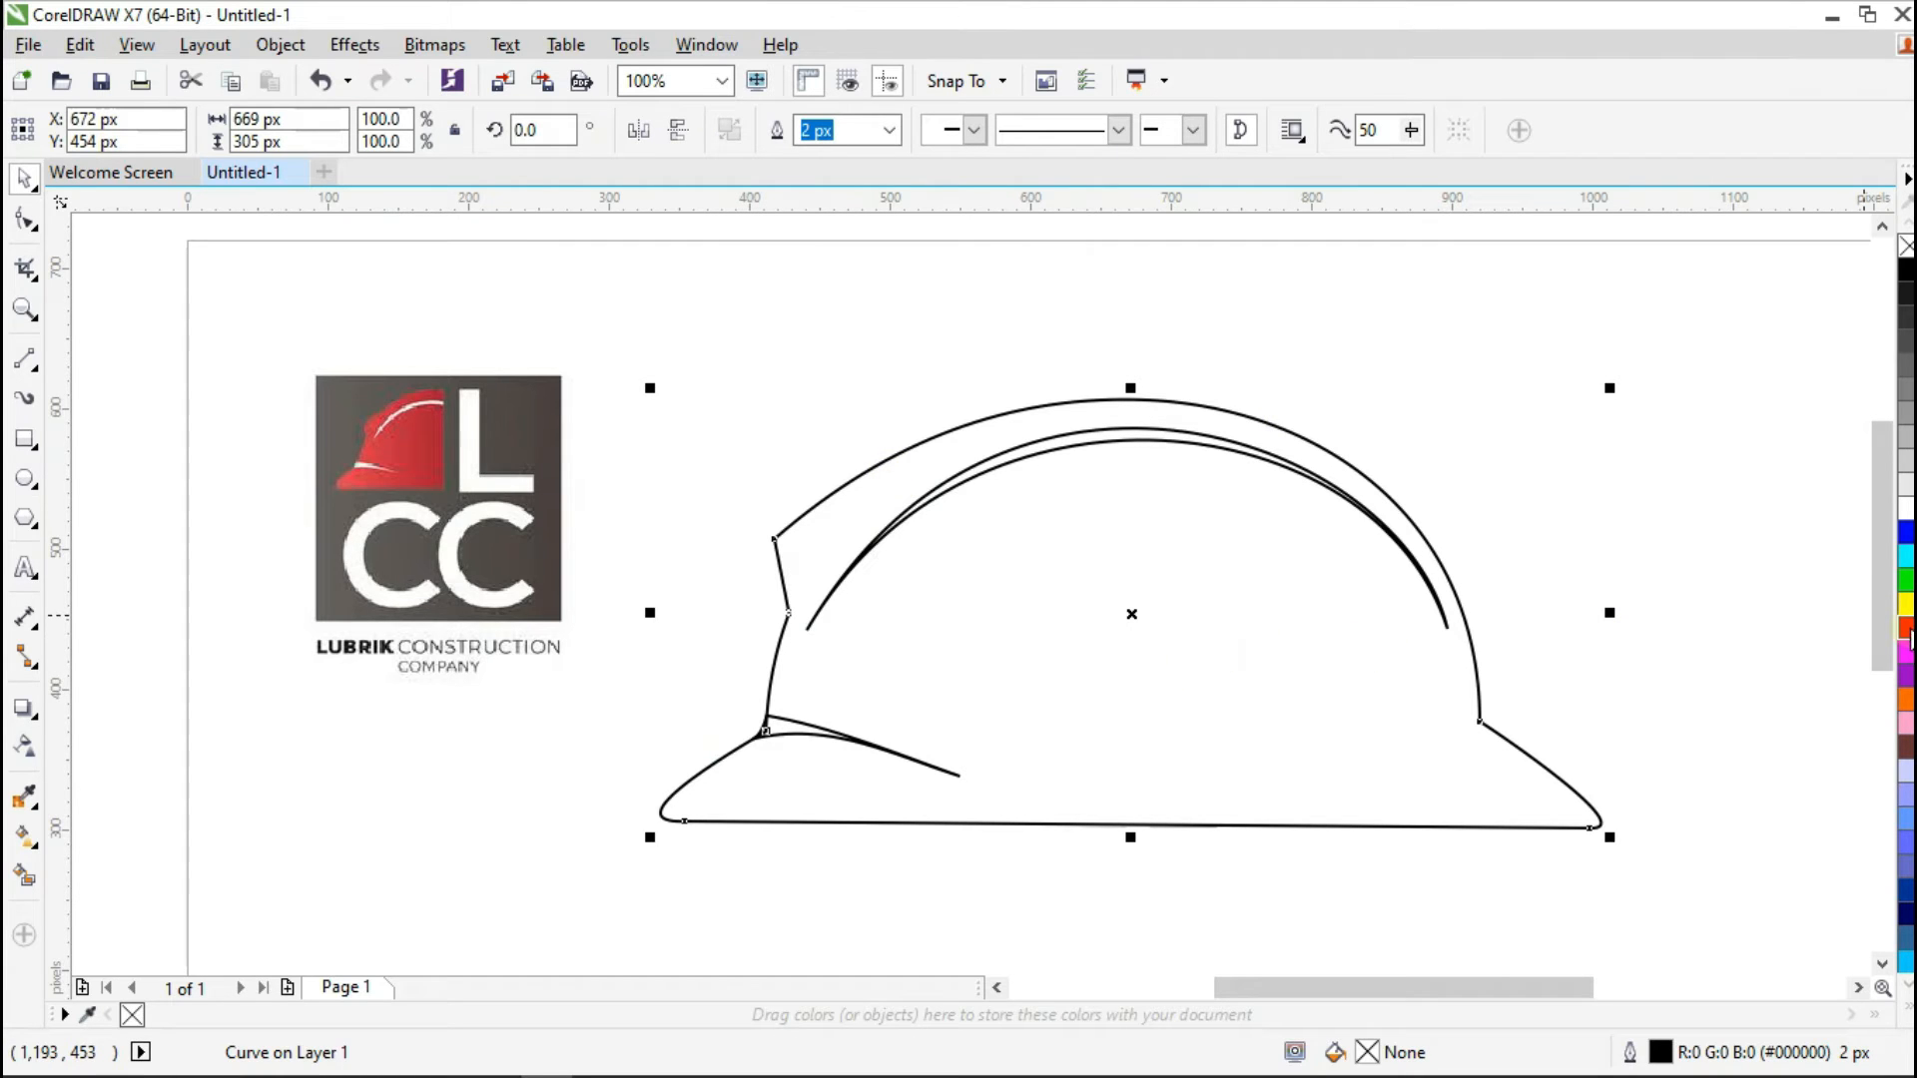
click(1721, 627)
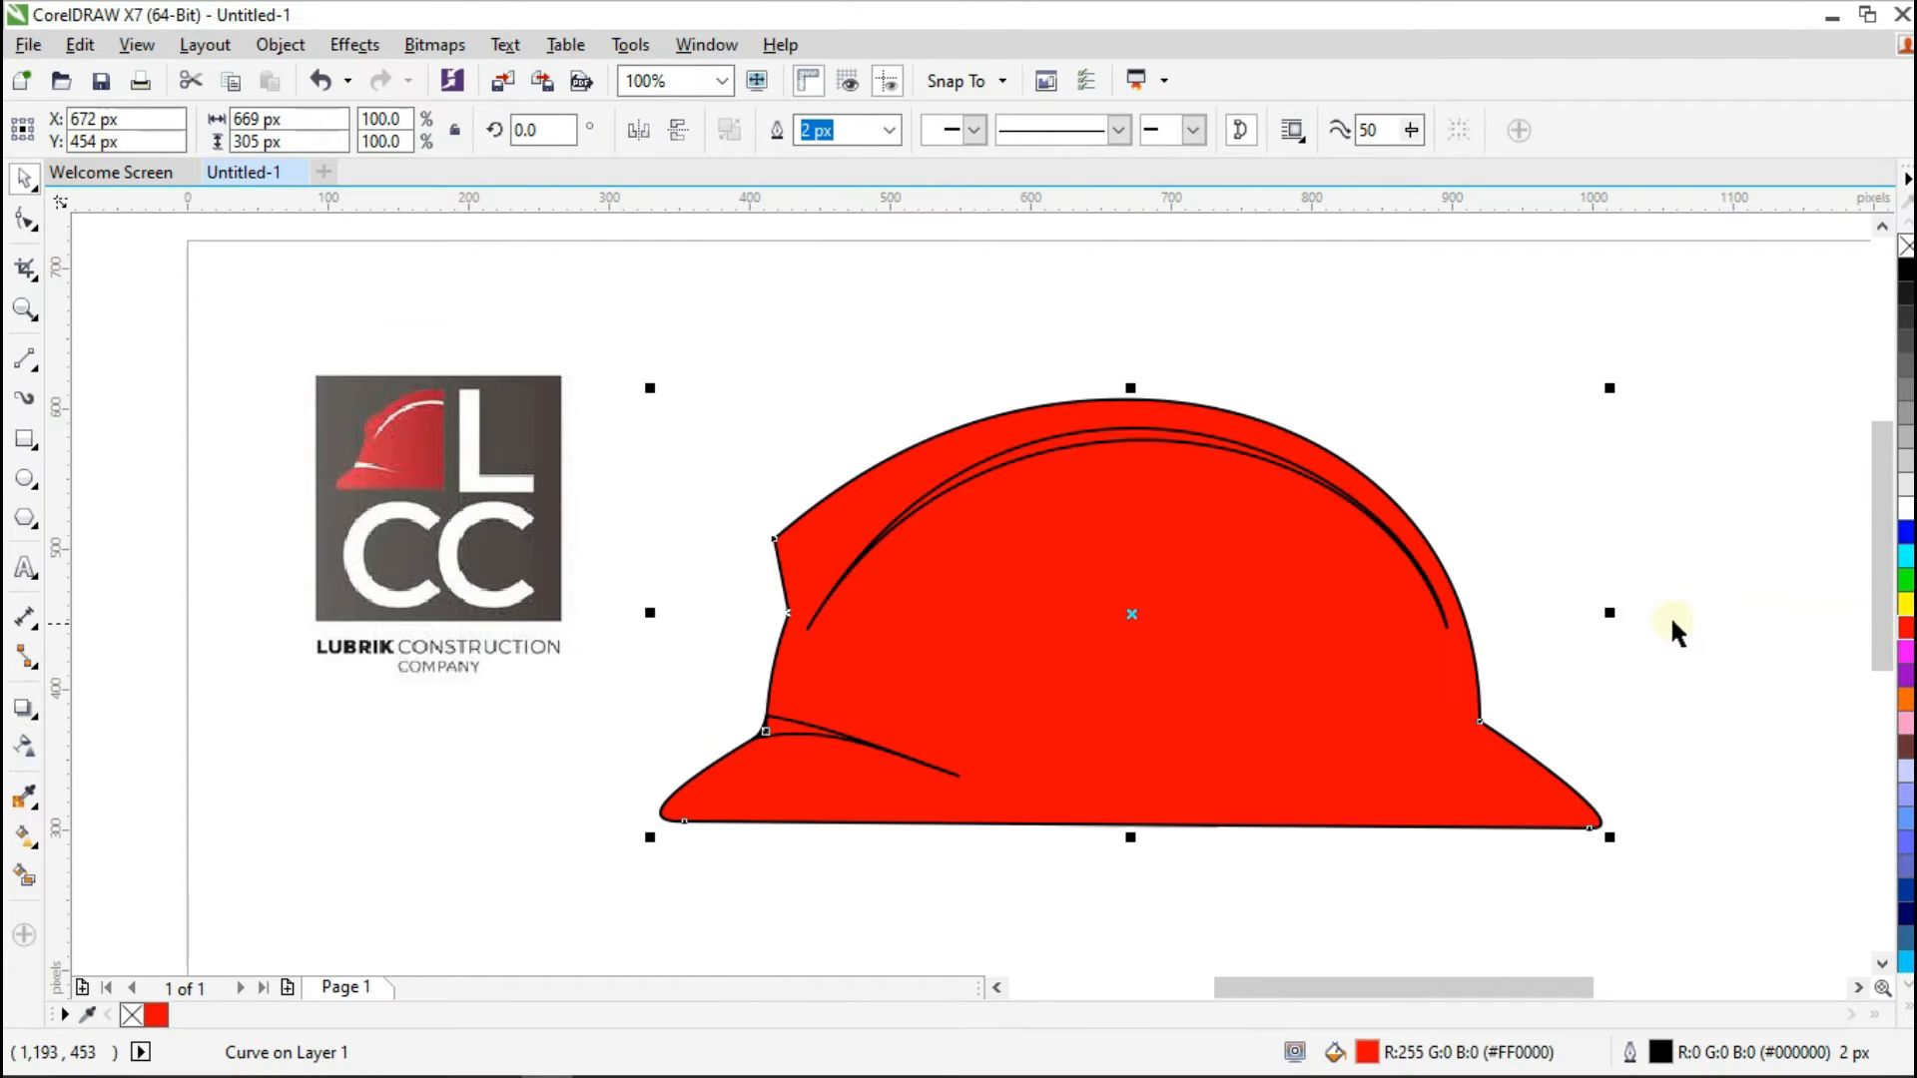
click(22, 798)
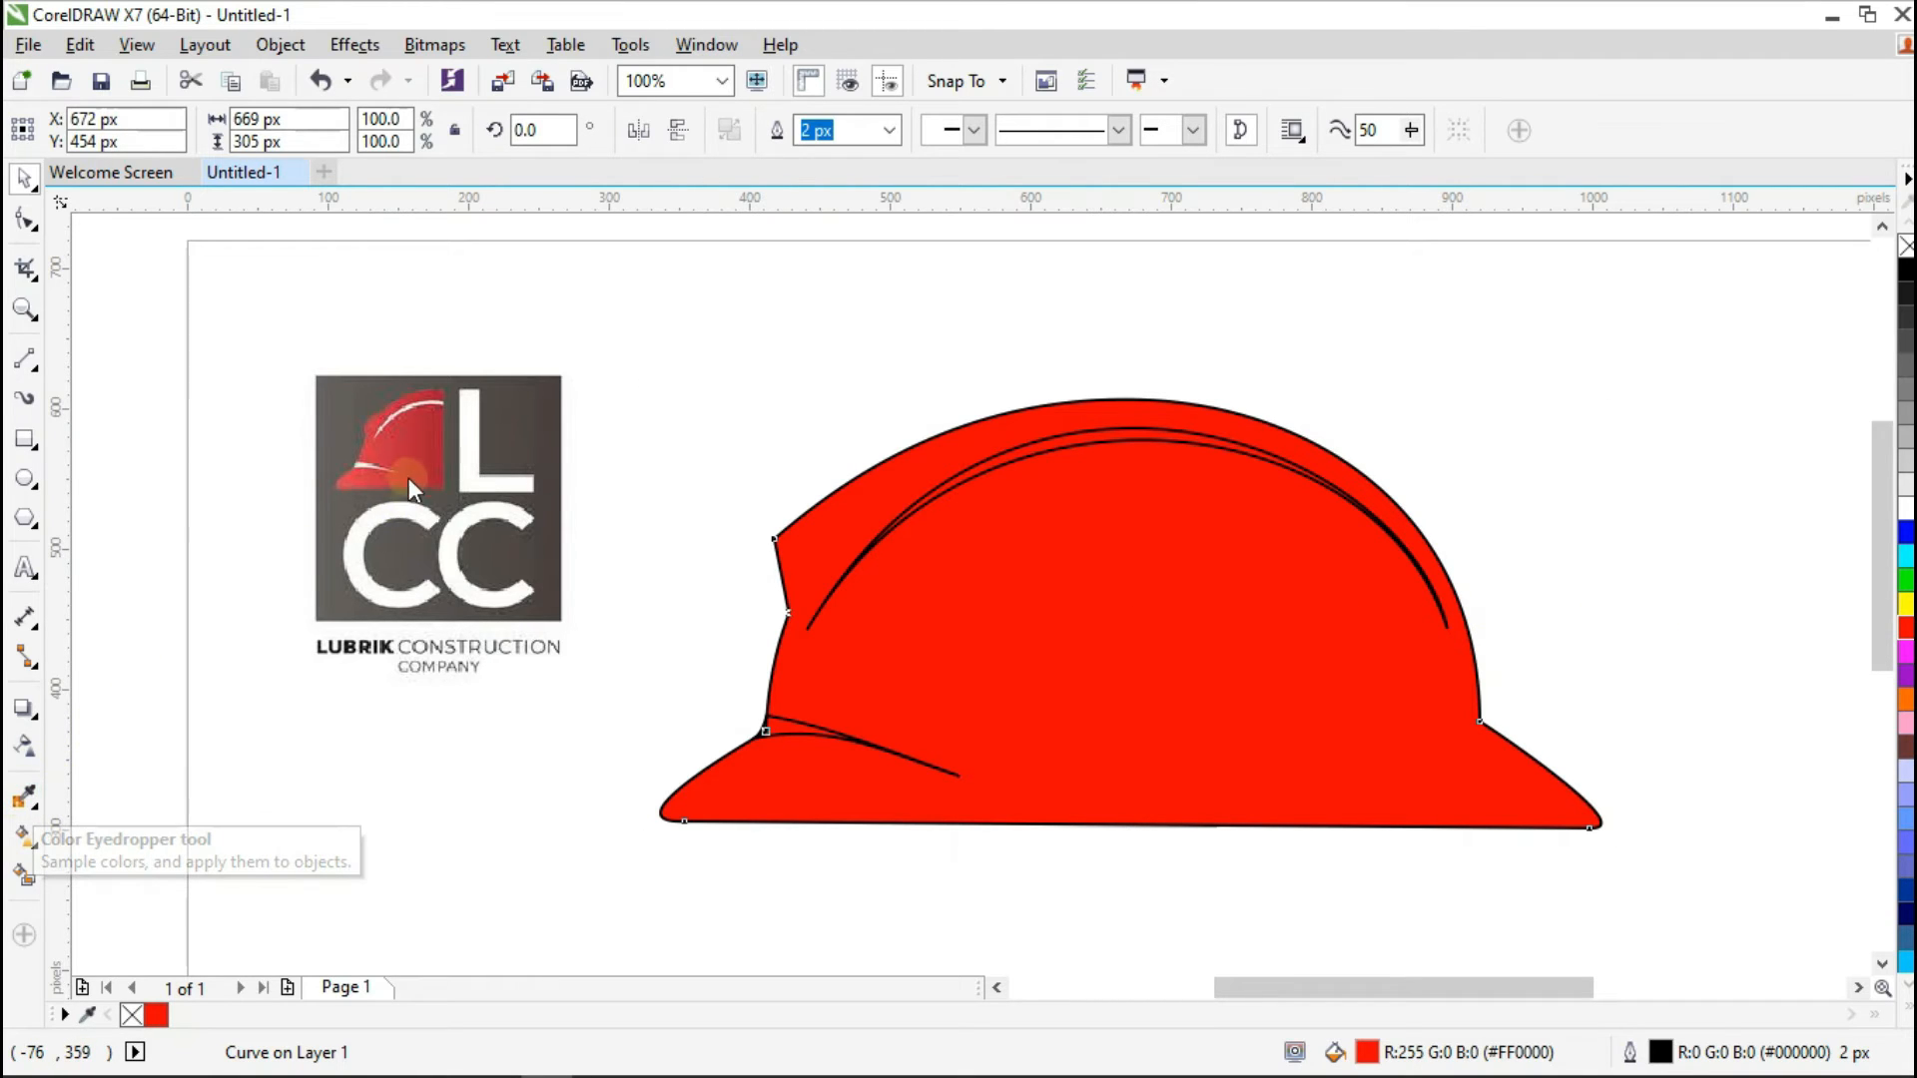
click(425, 451)
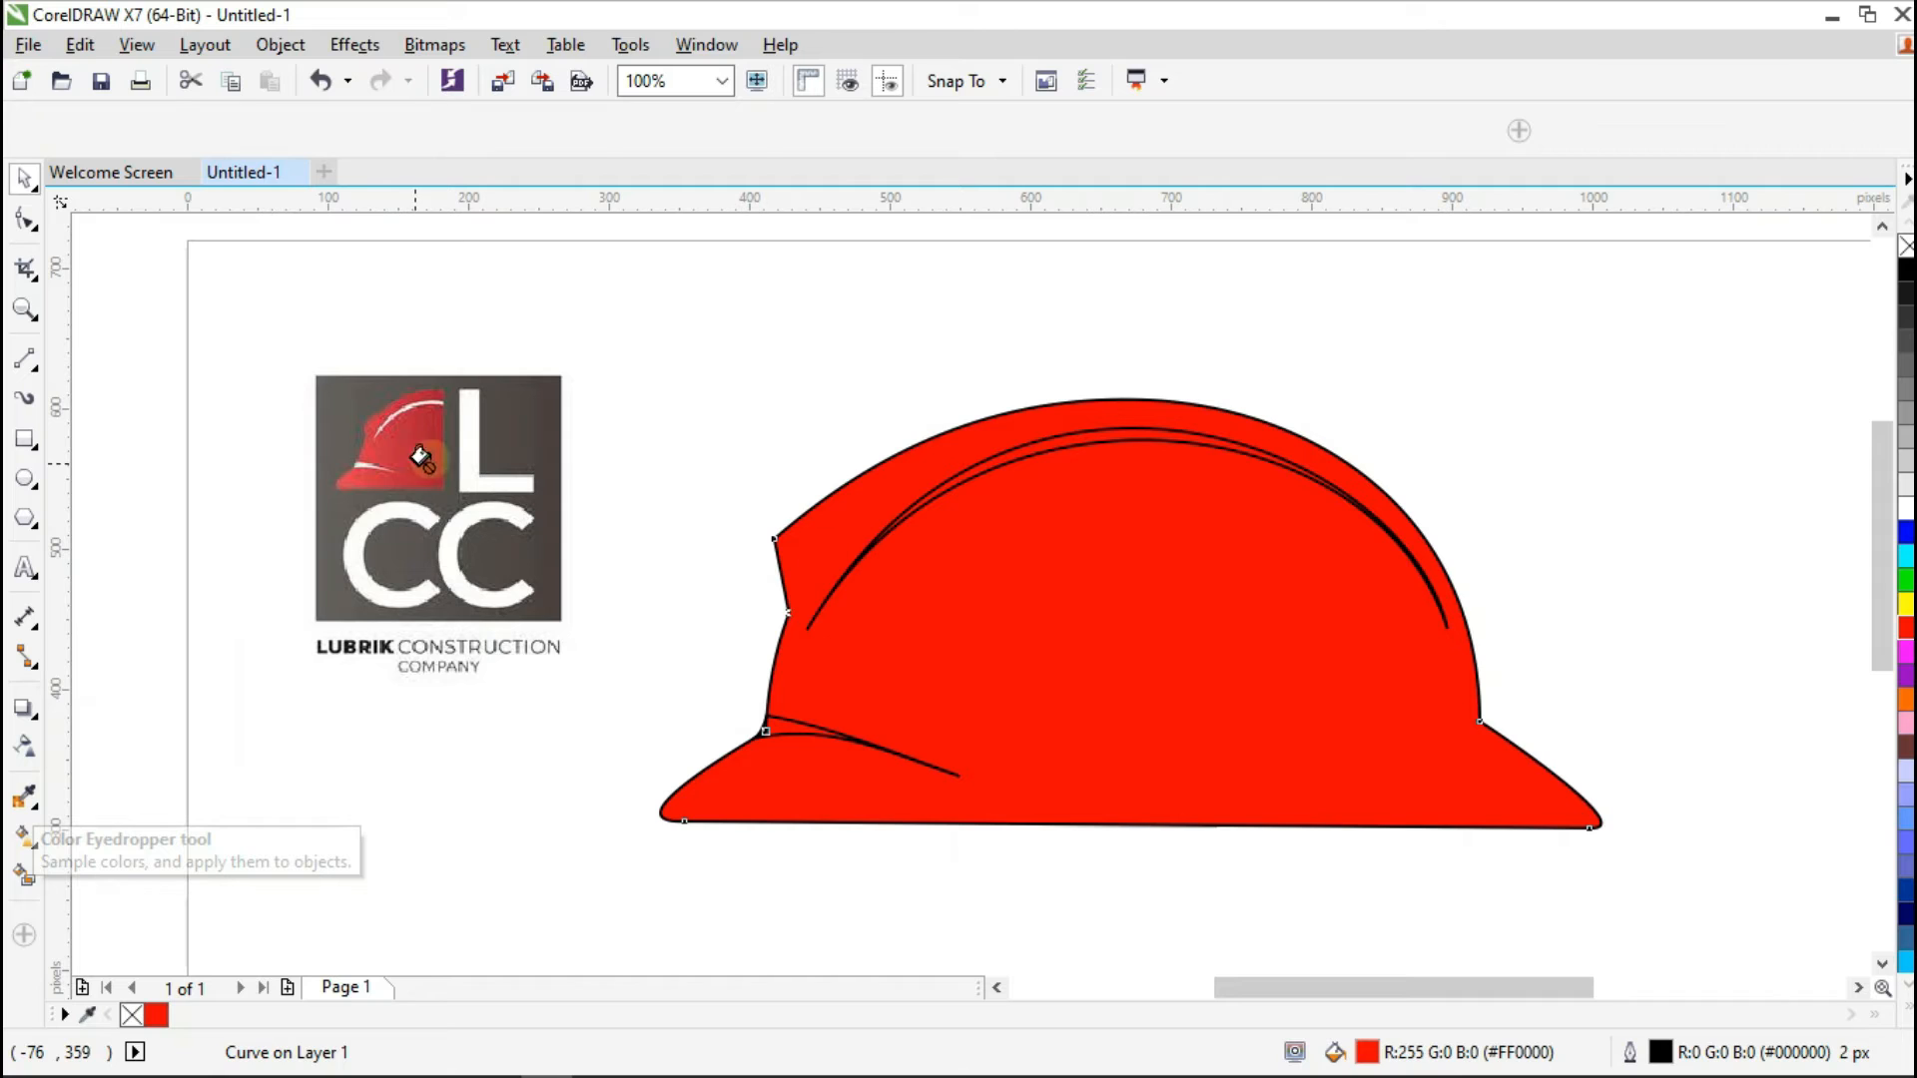
click(943, 619)
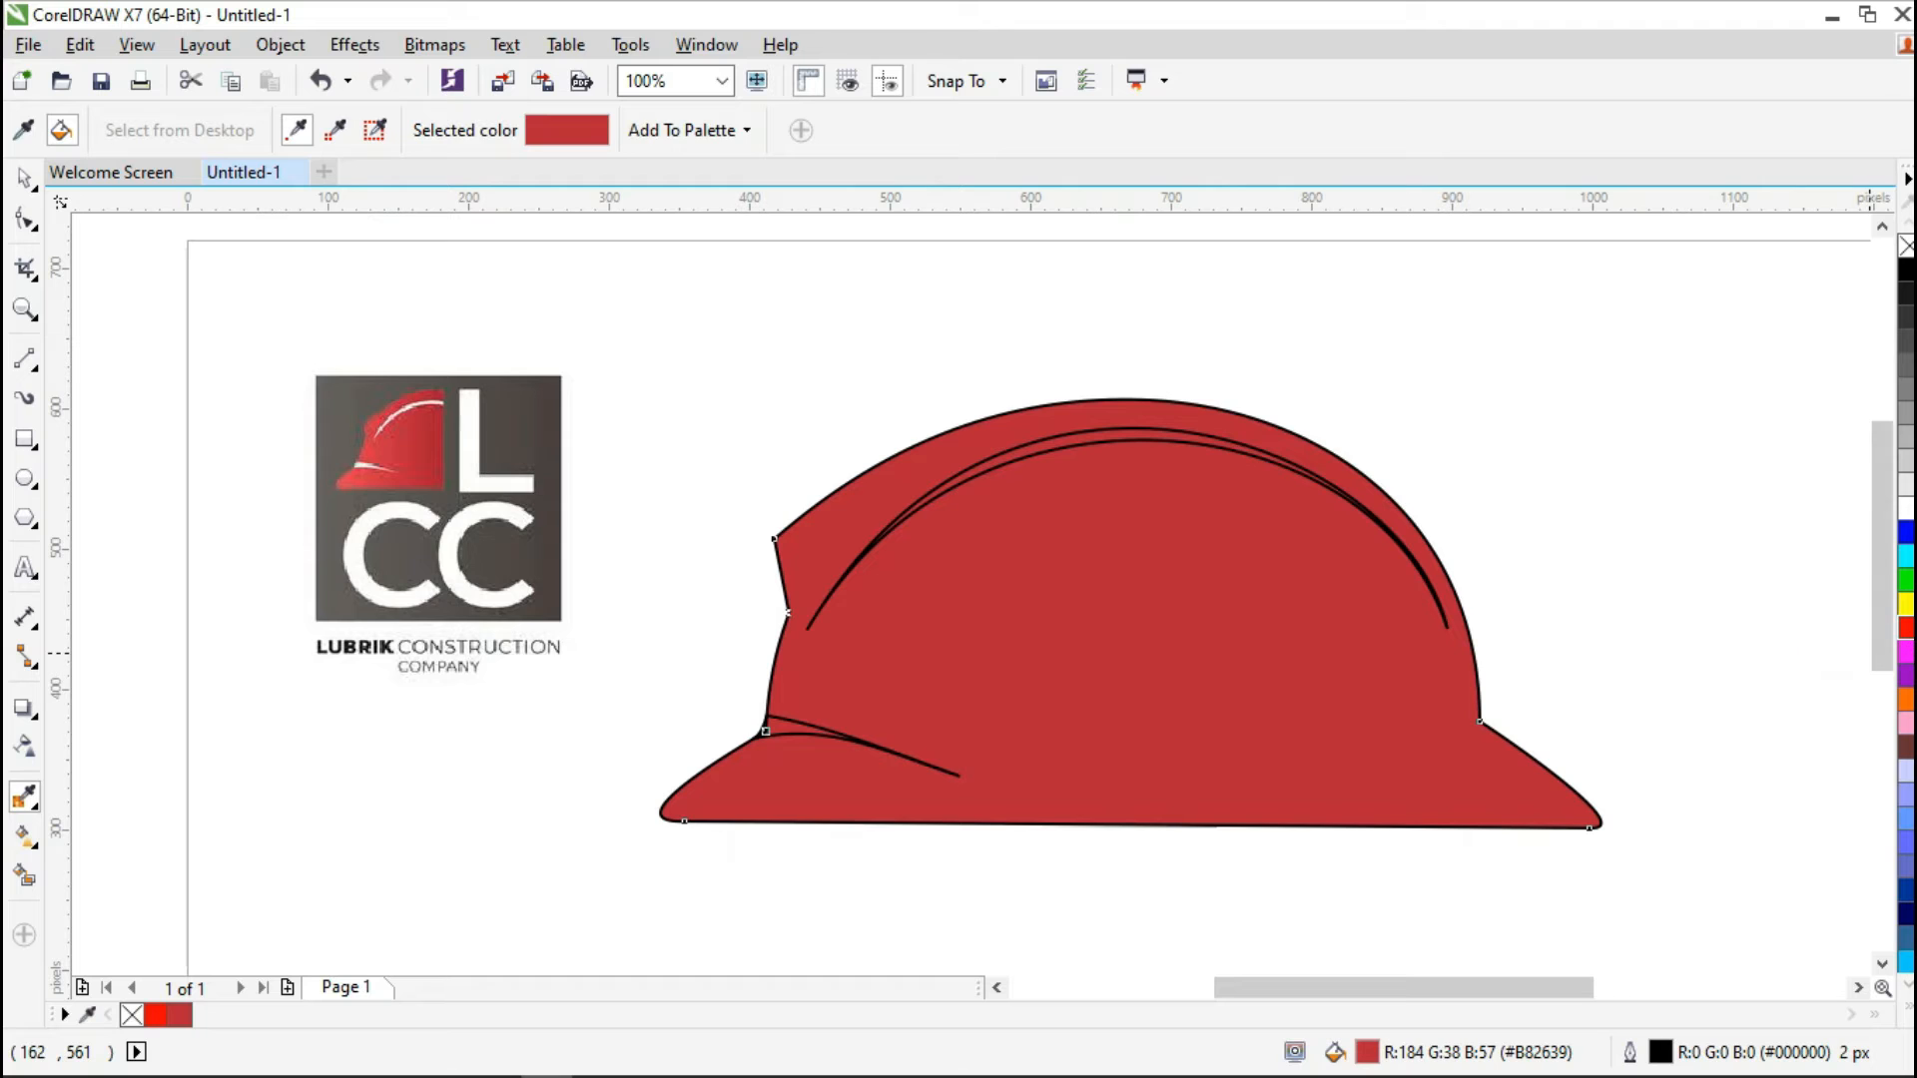
key(ctrl+z)
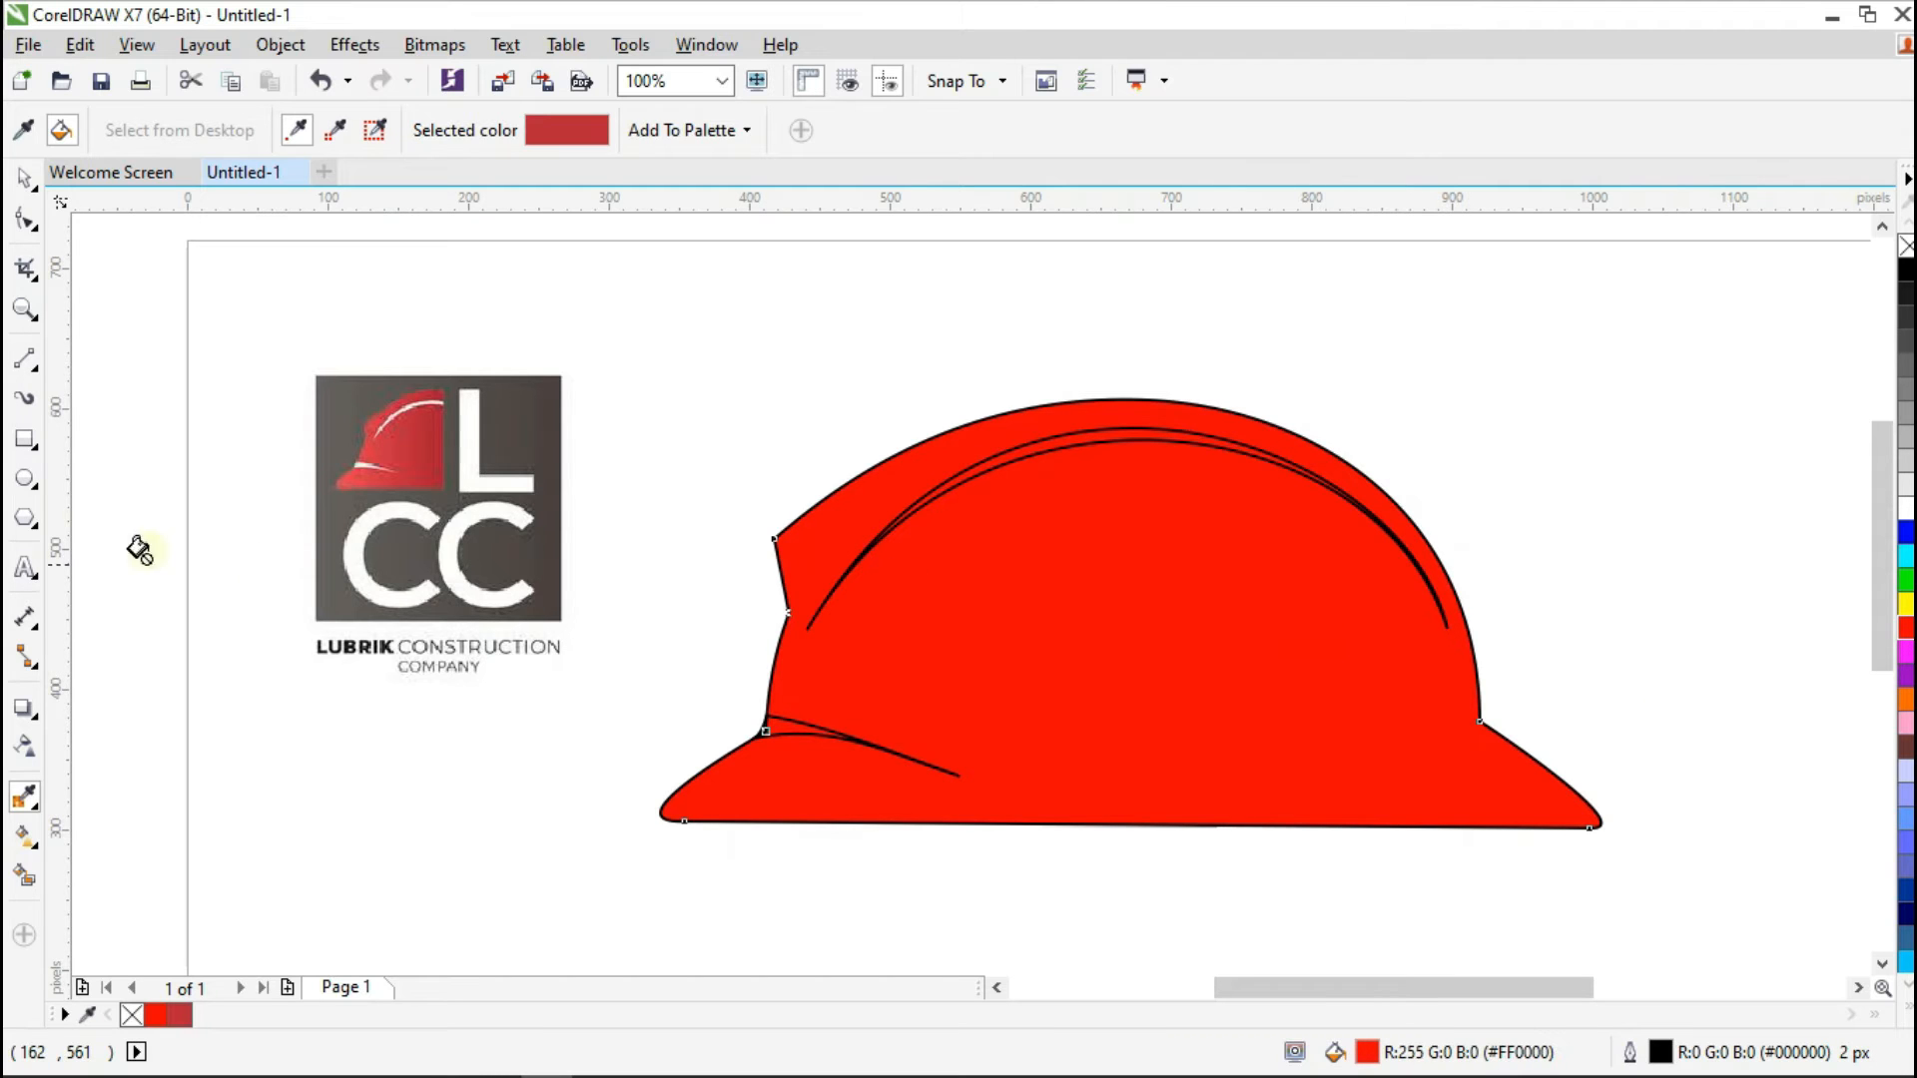
Step: Set the helmet body's uniform fill to the dark red #B30E0E in its object properties
click(25, 177)
click(1170, 823)
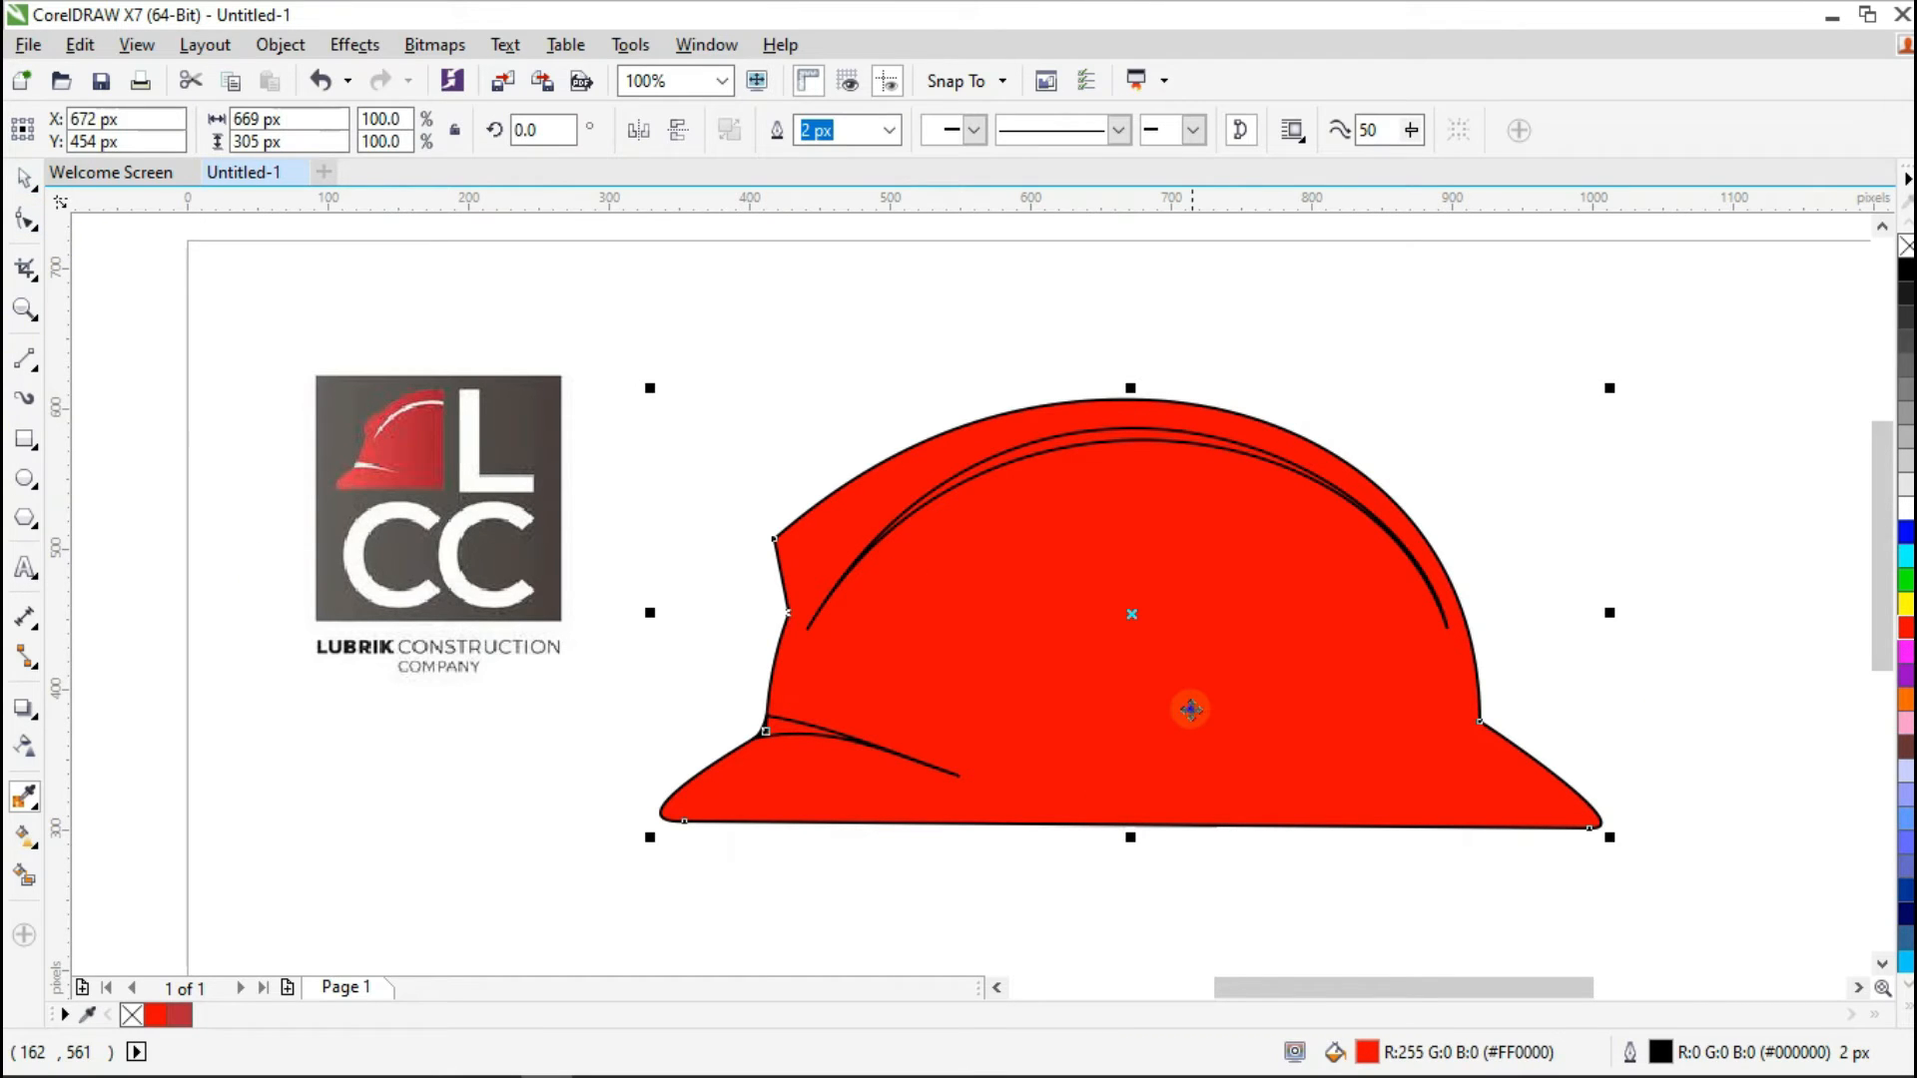
right_click(1254, 919)
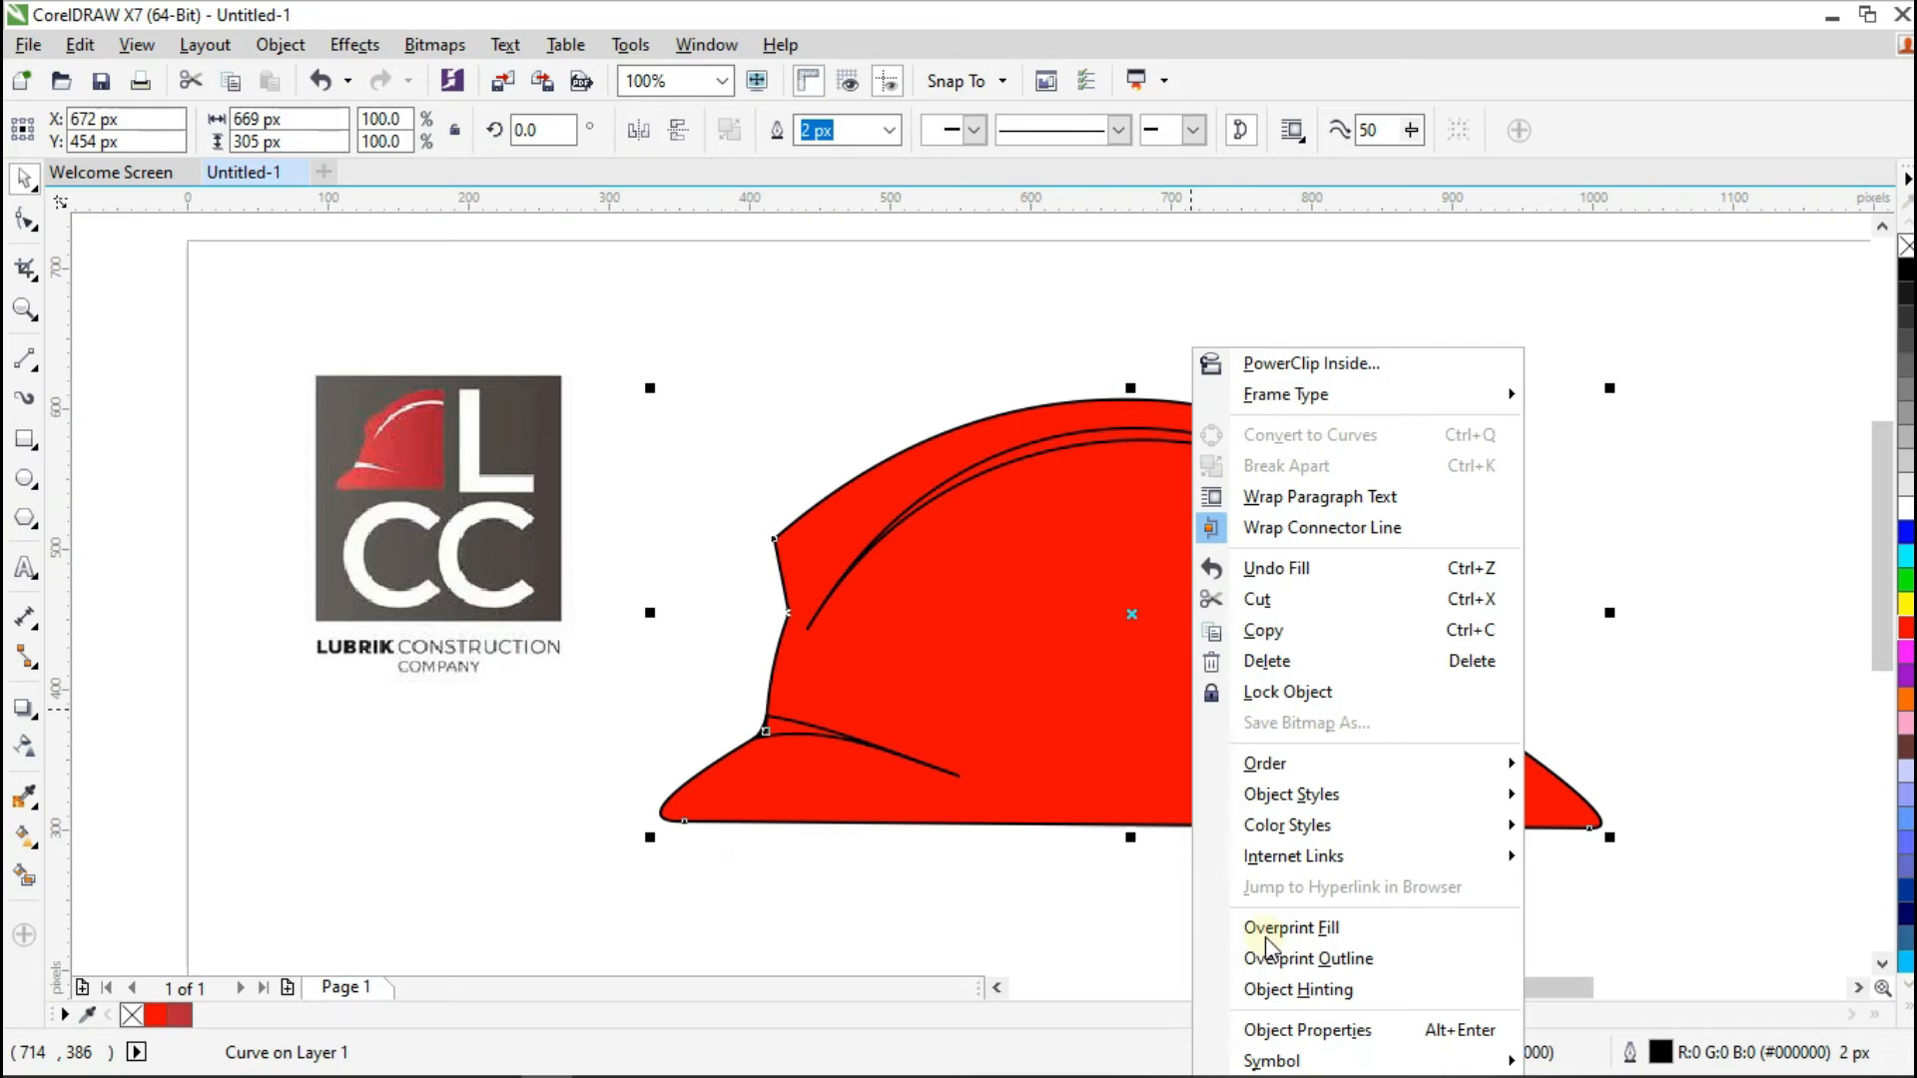
click(1264, 1028)
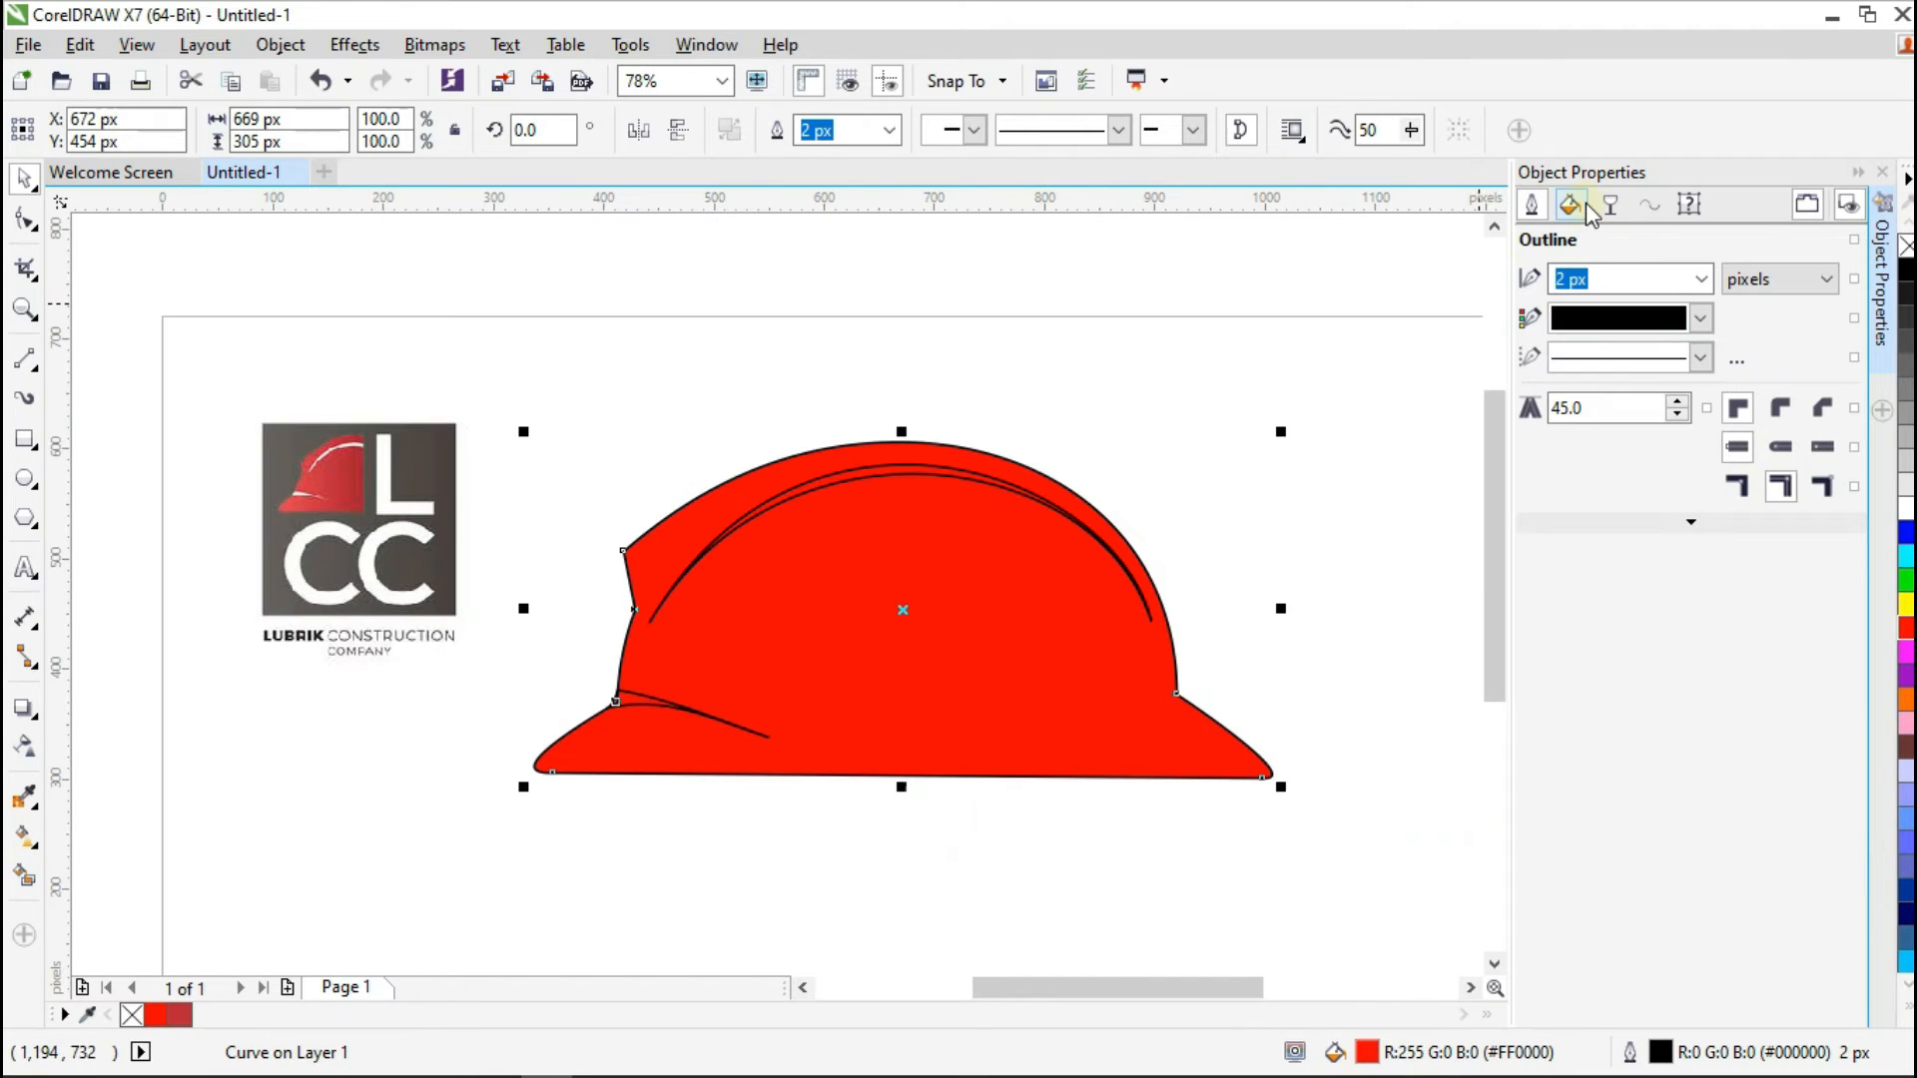
click(1587, 284)
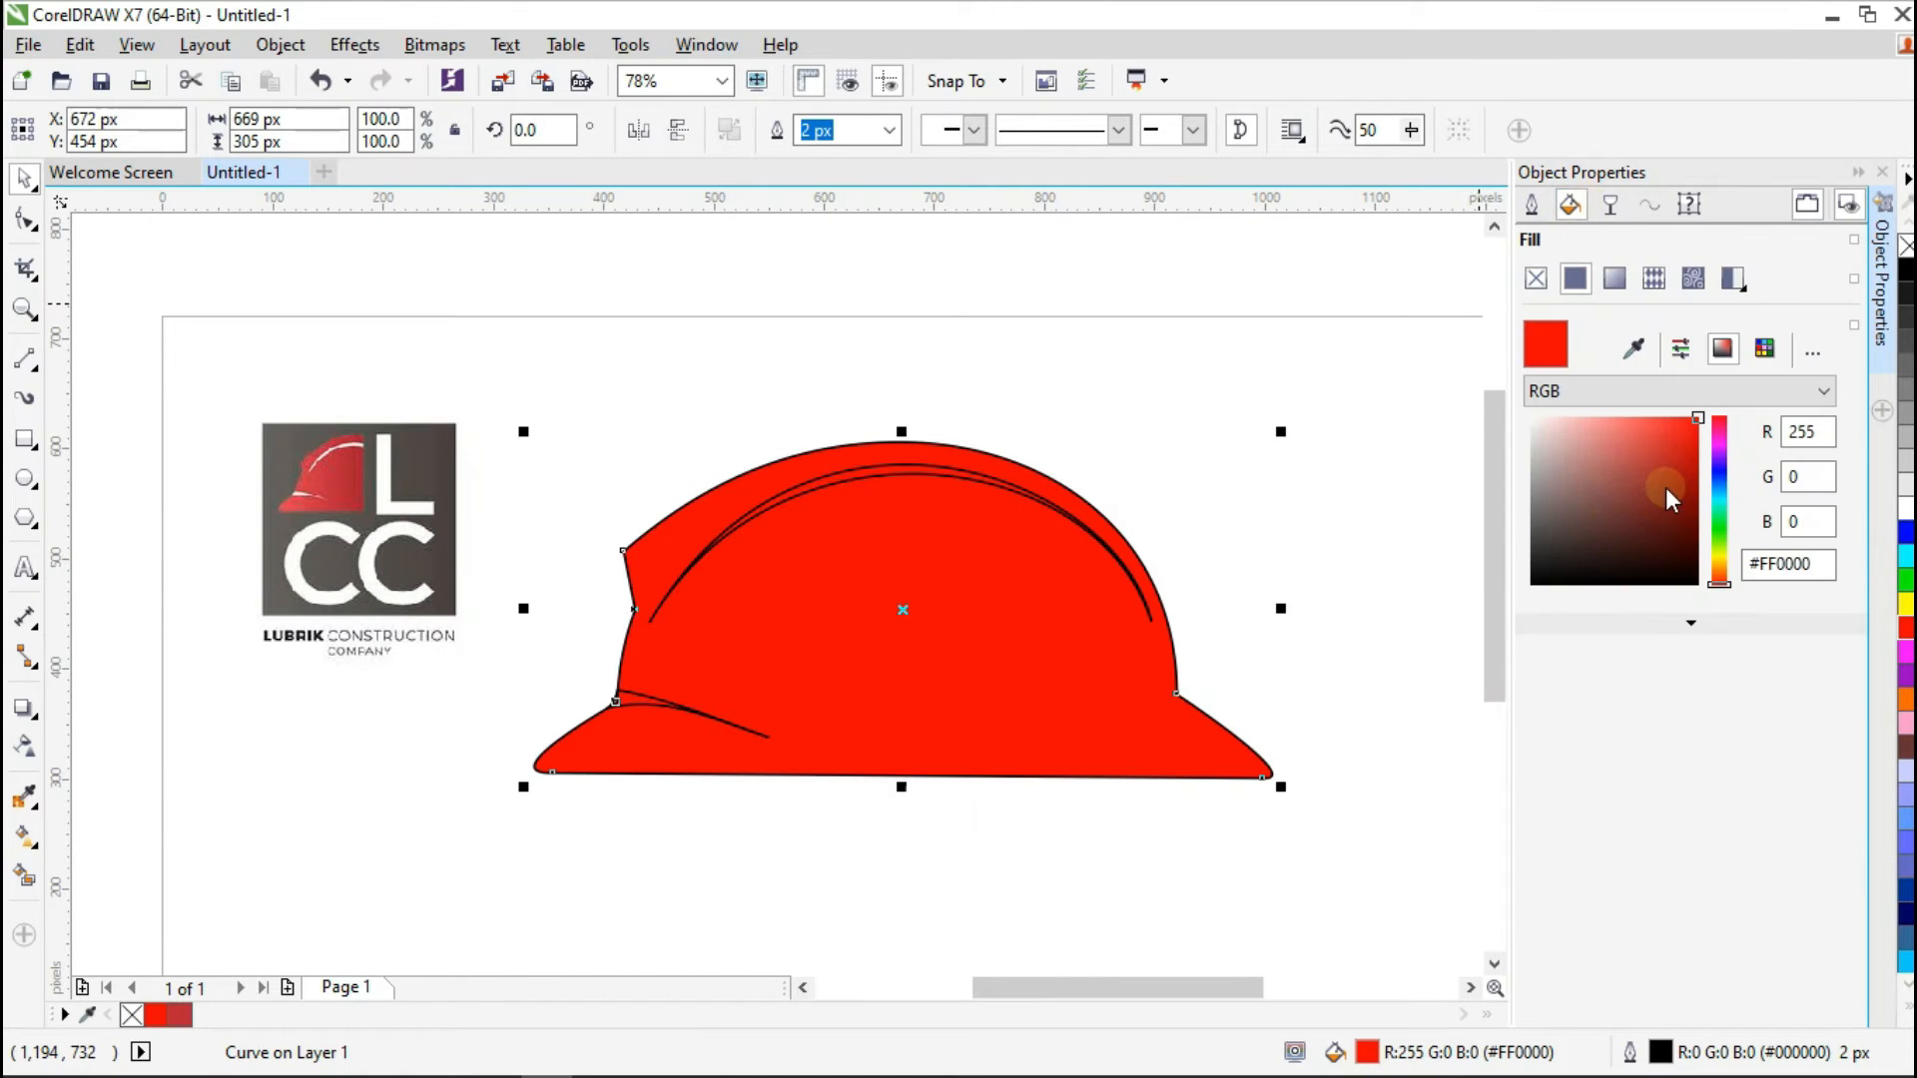
click(1678, 479)
click(1683, 467)
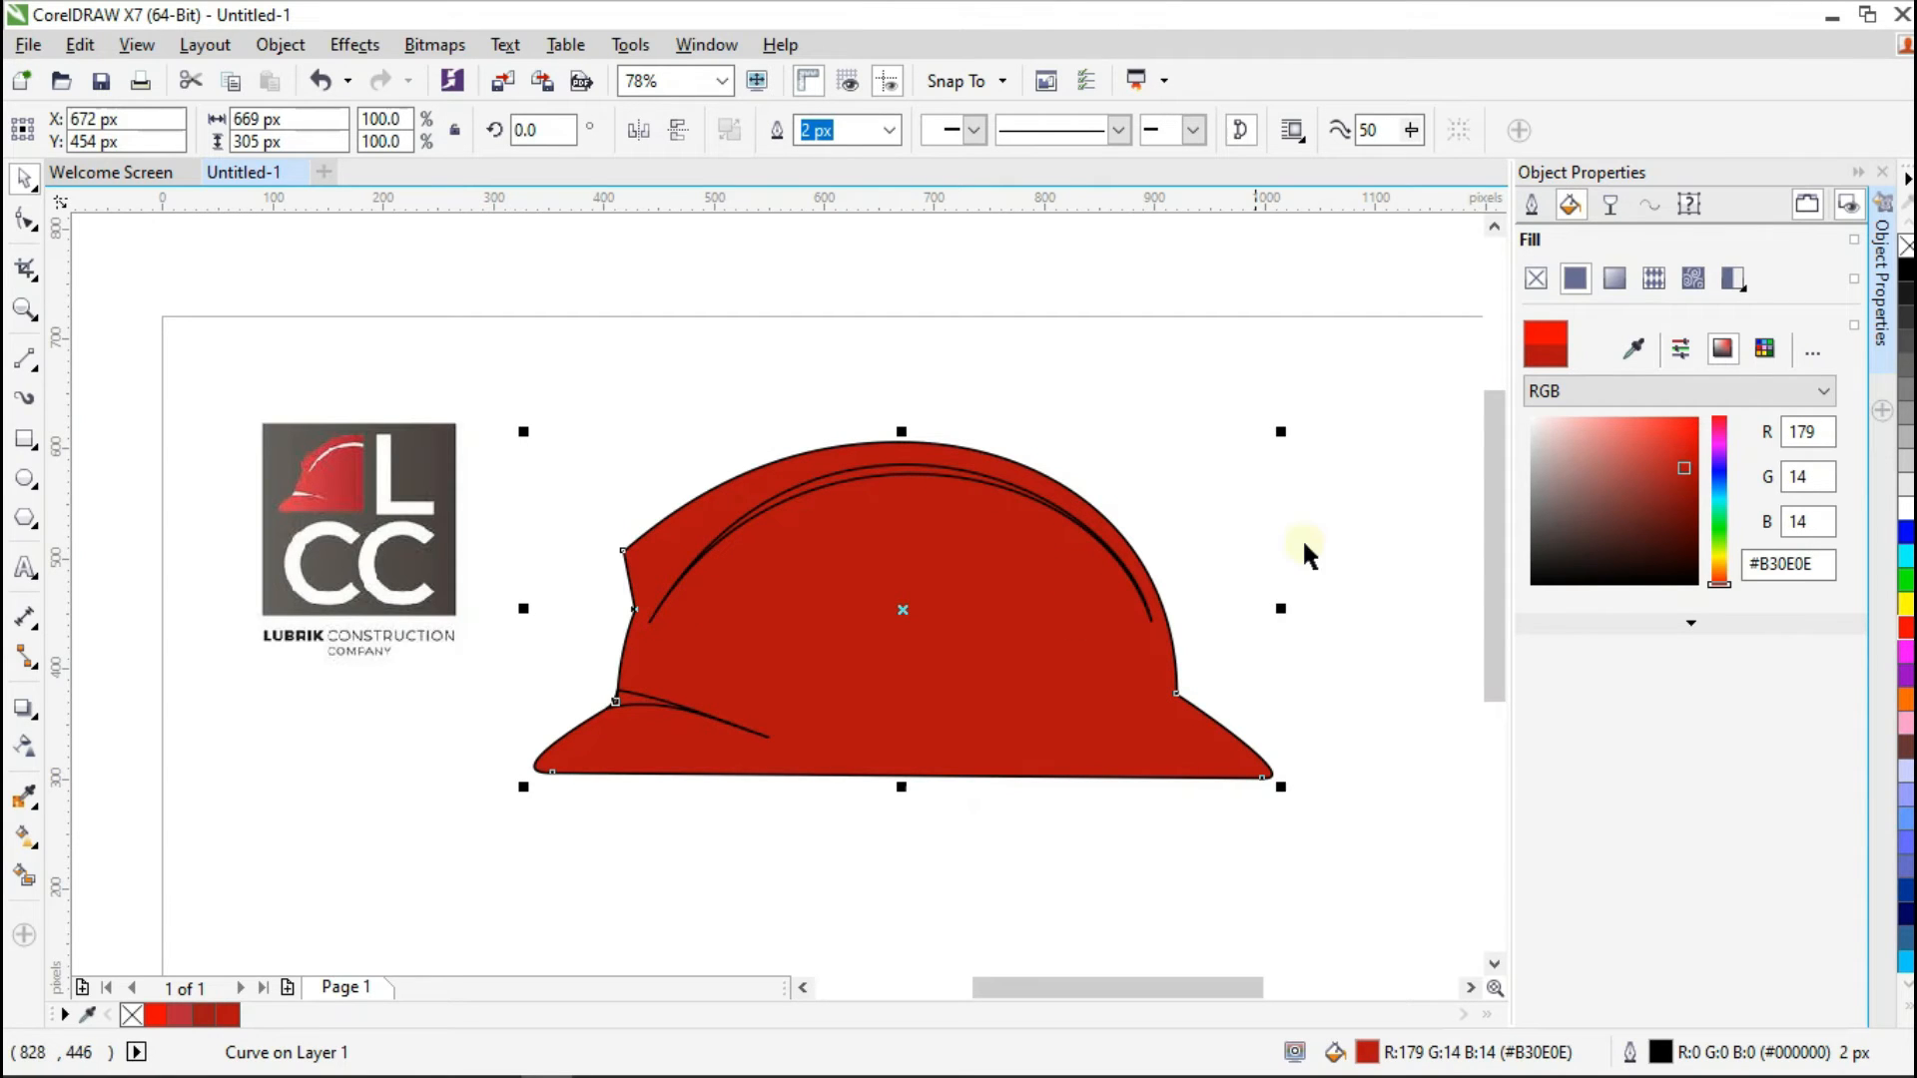
click(1884, 172)
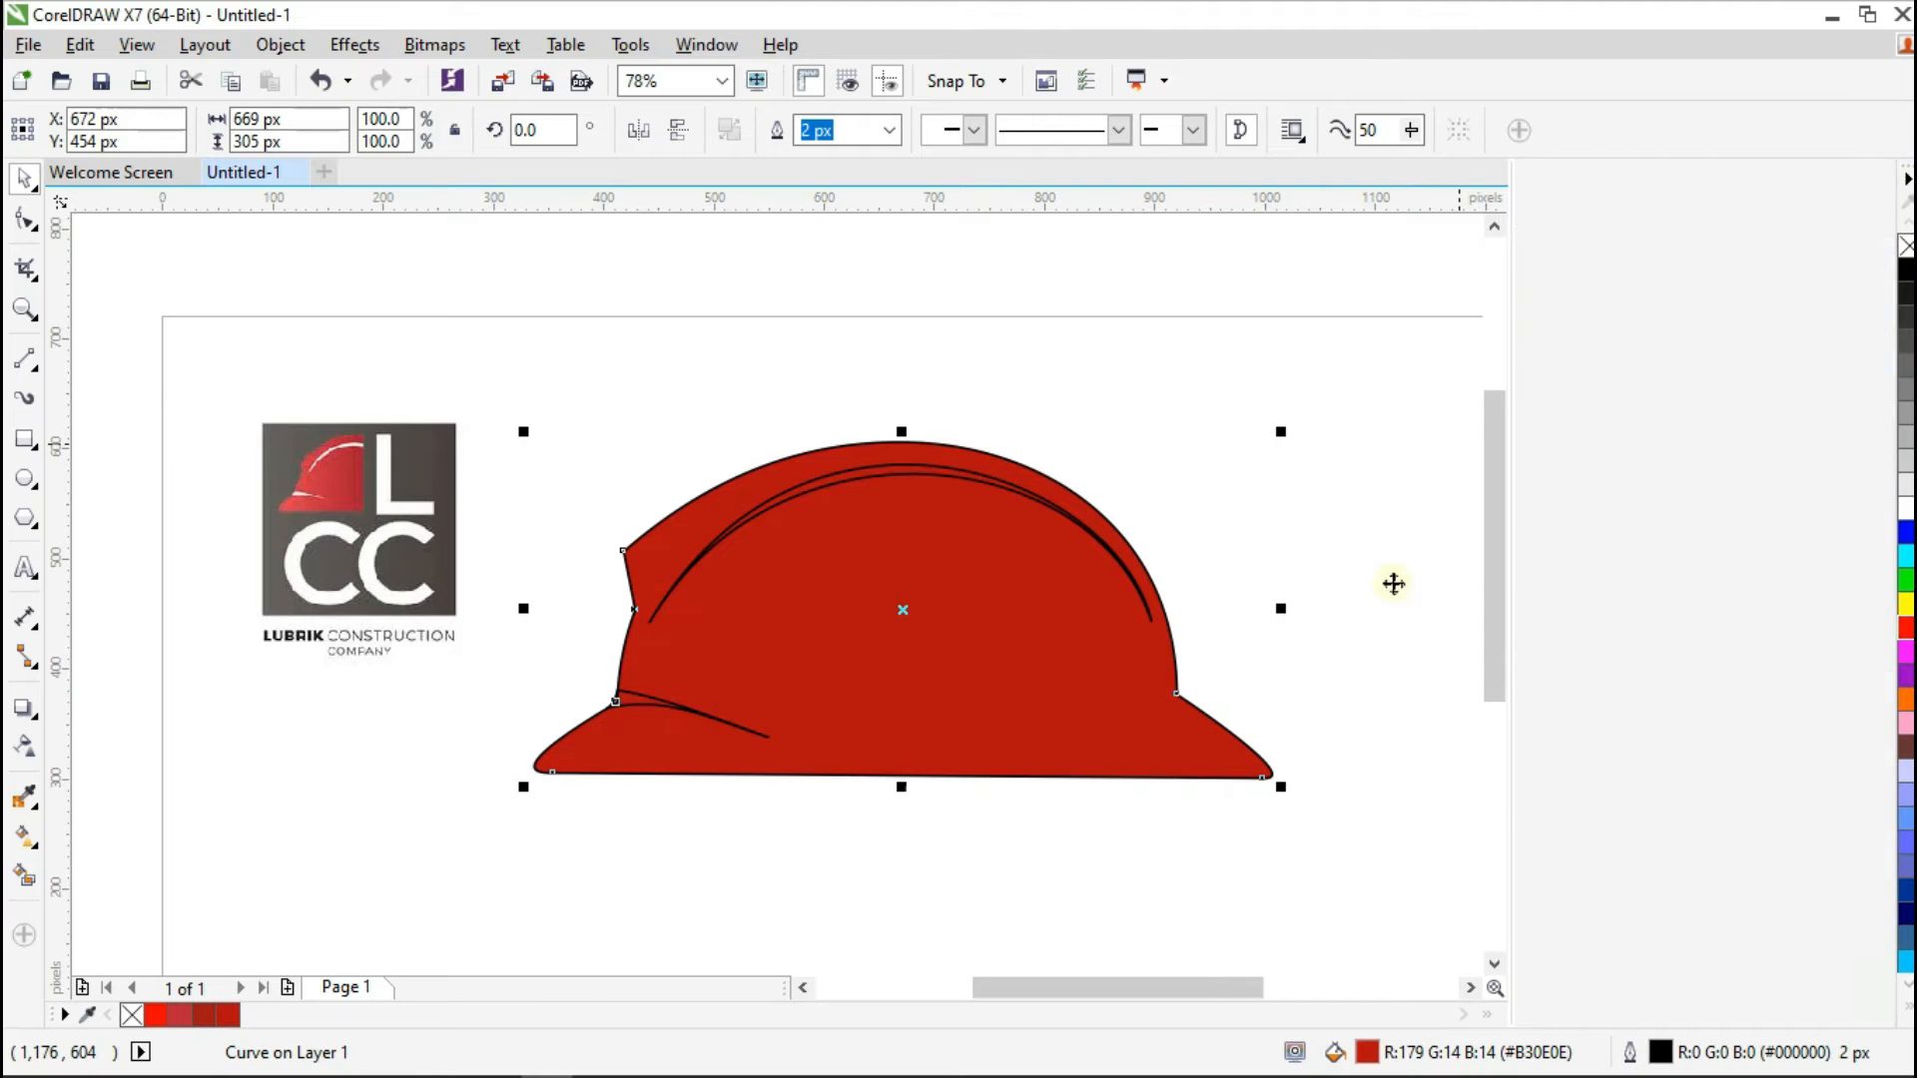
Step: Remove the black outline from the dark red helmet body
scroll(1118, 651, up, 1)
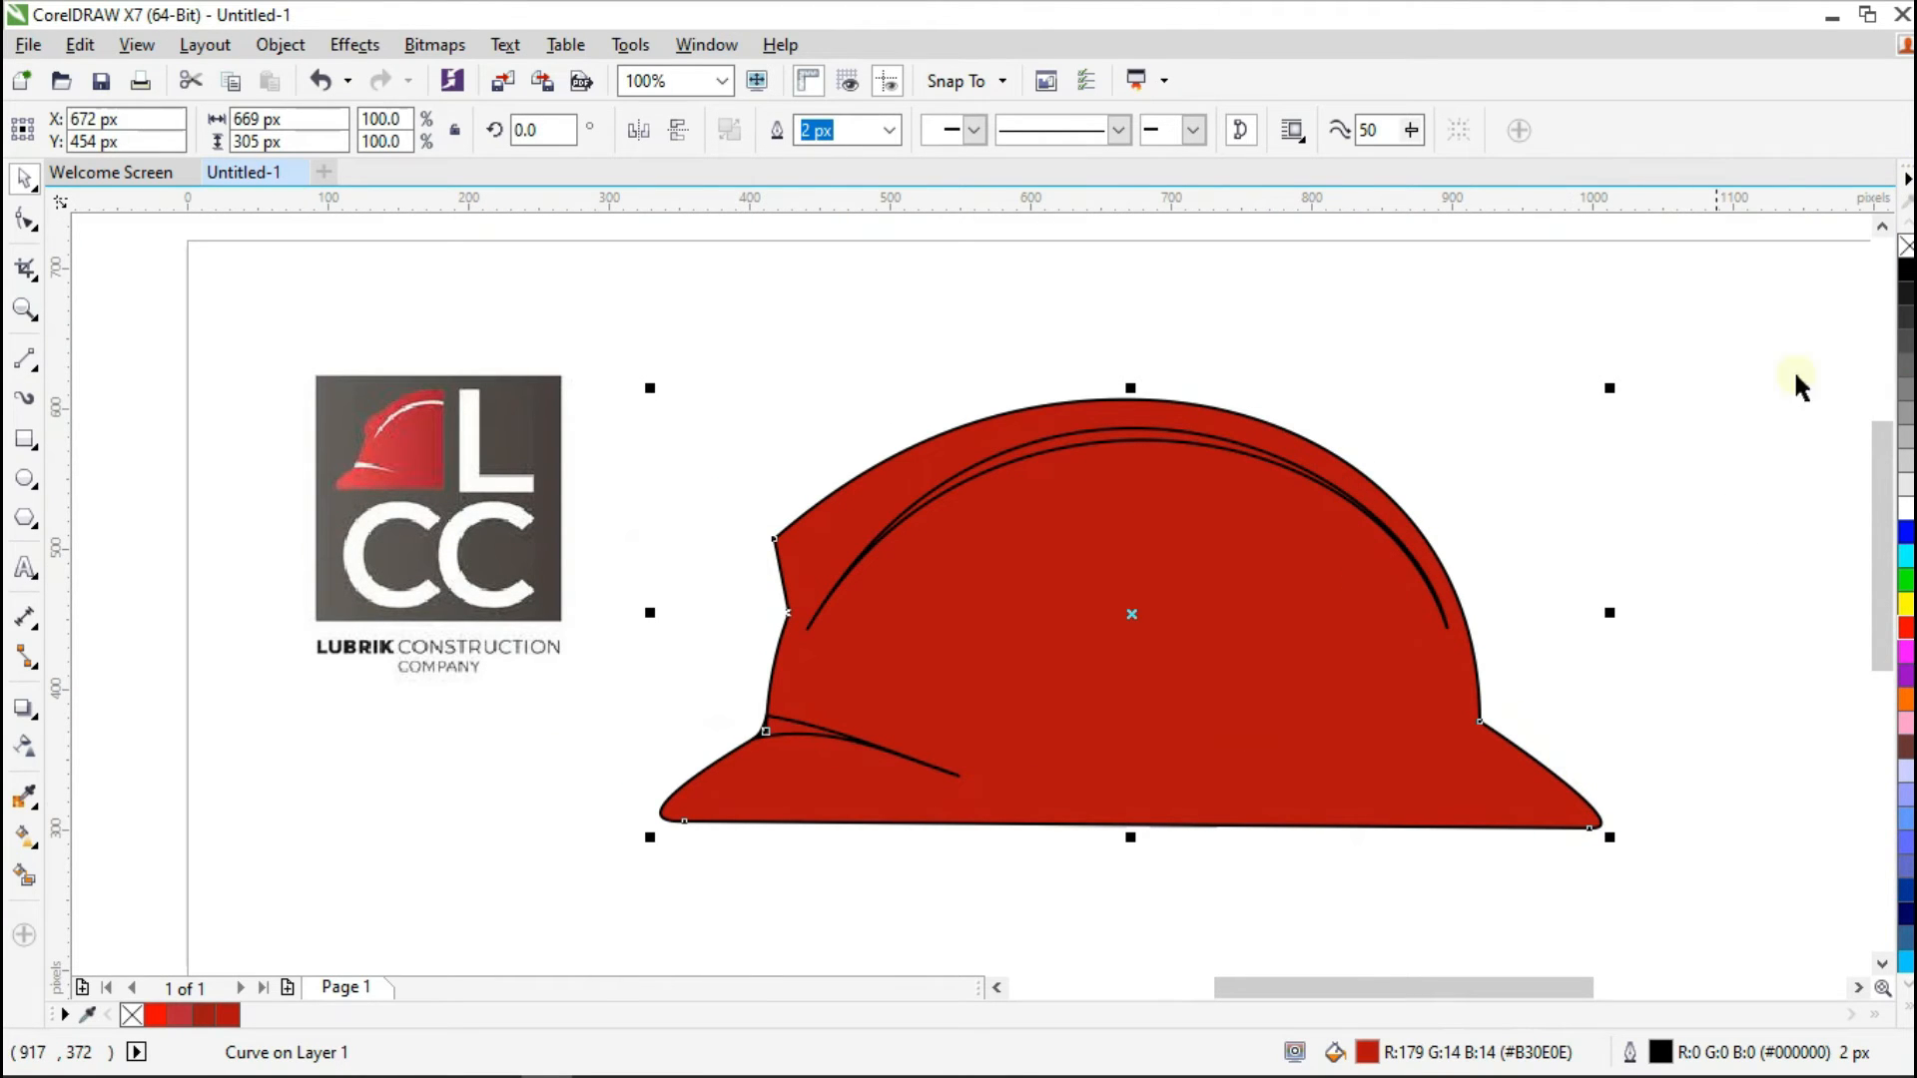
right_click(1906, 245)
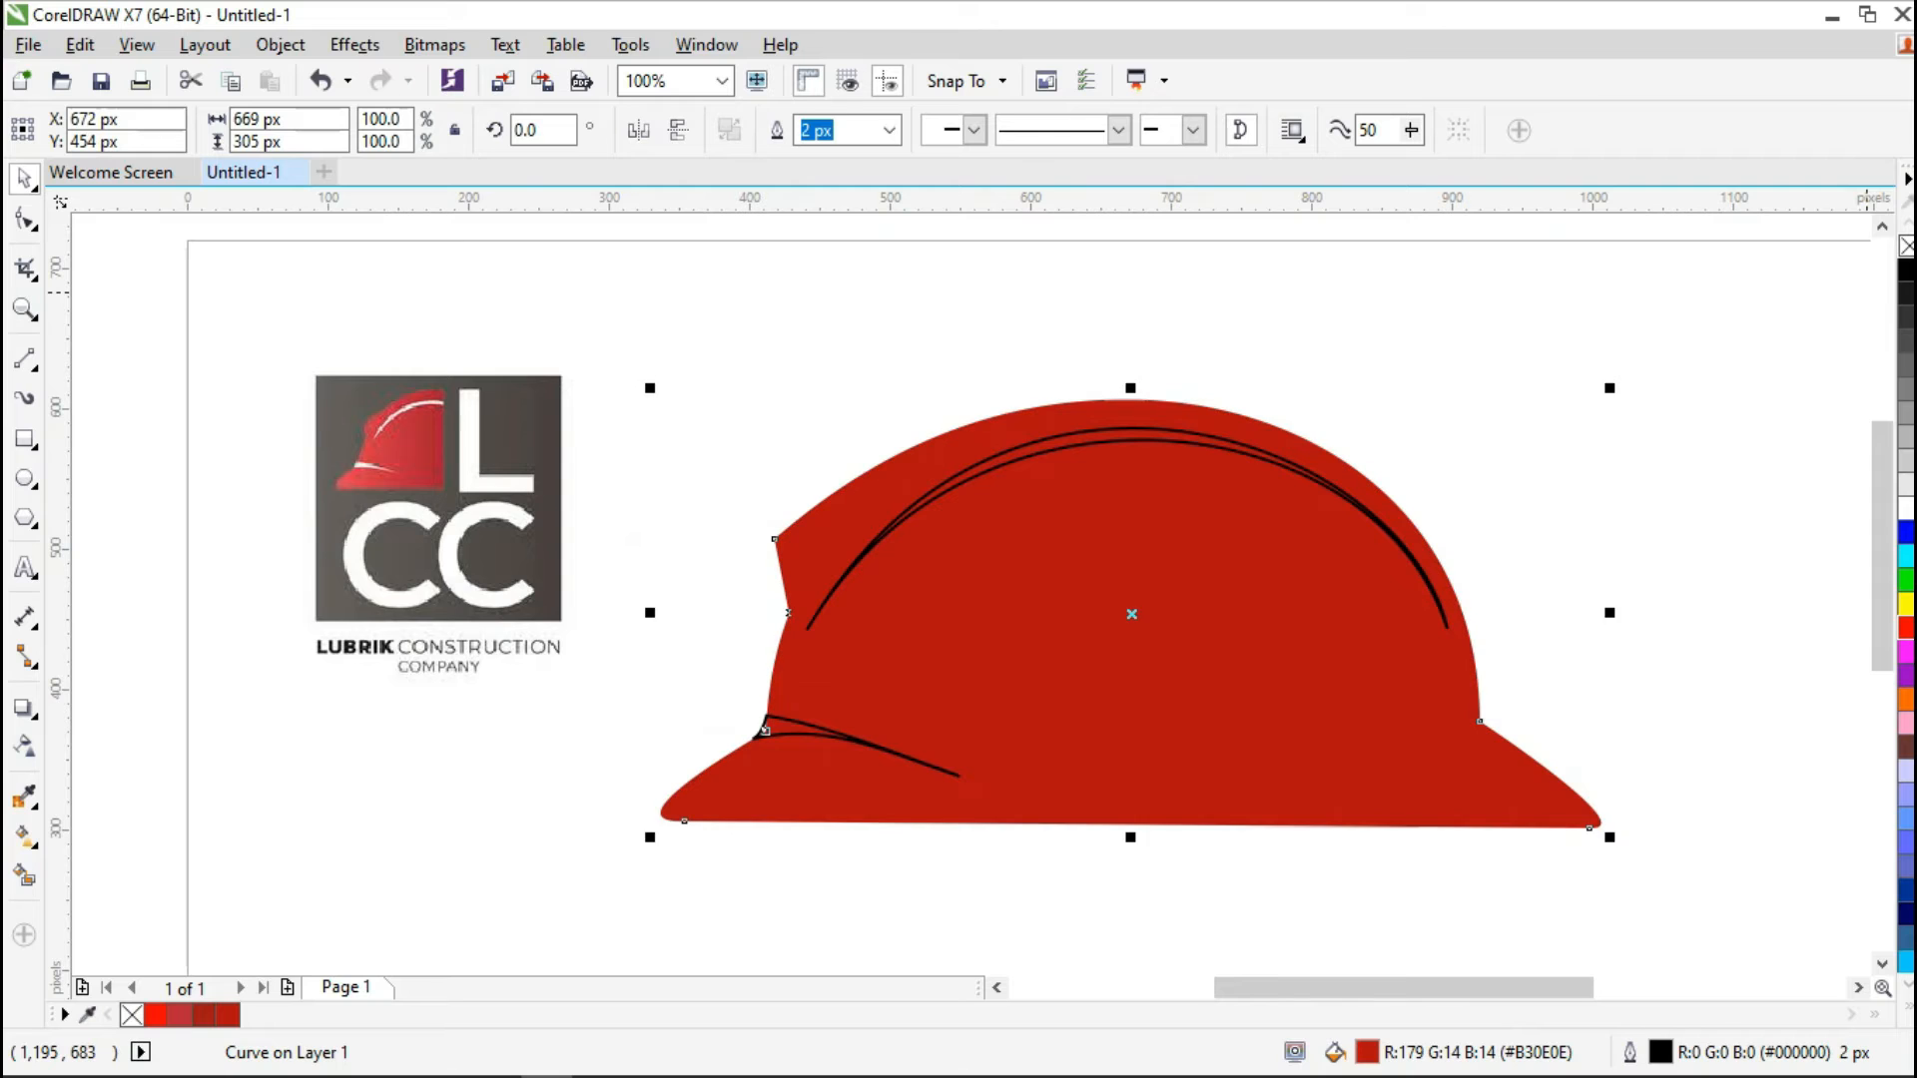
click(1695, 482)
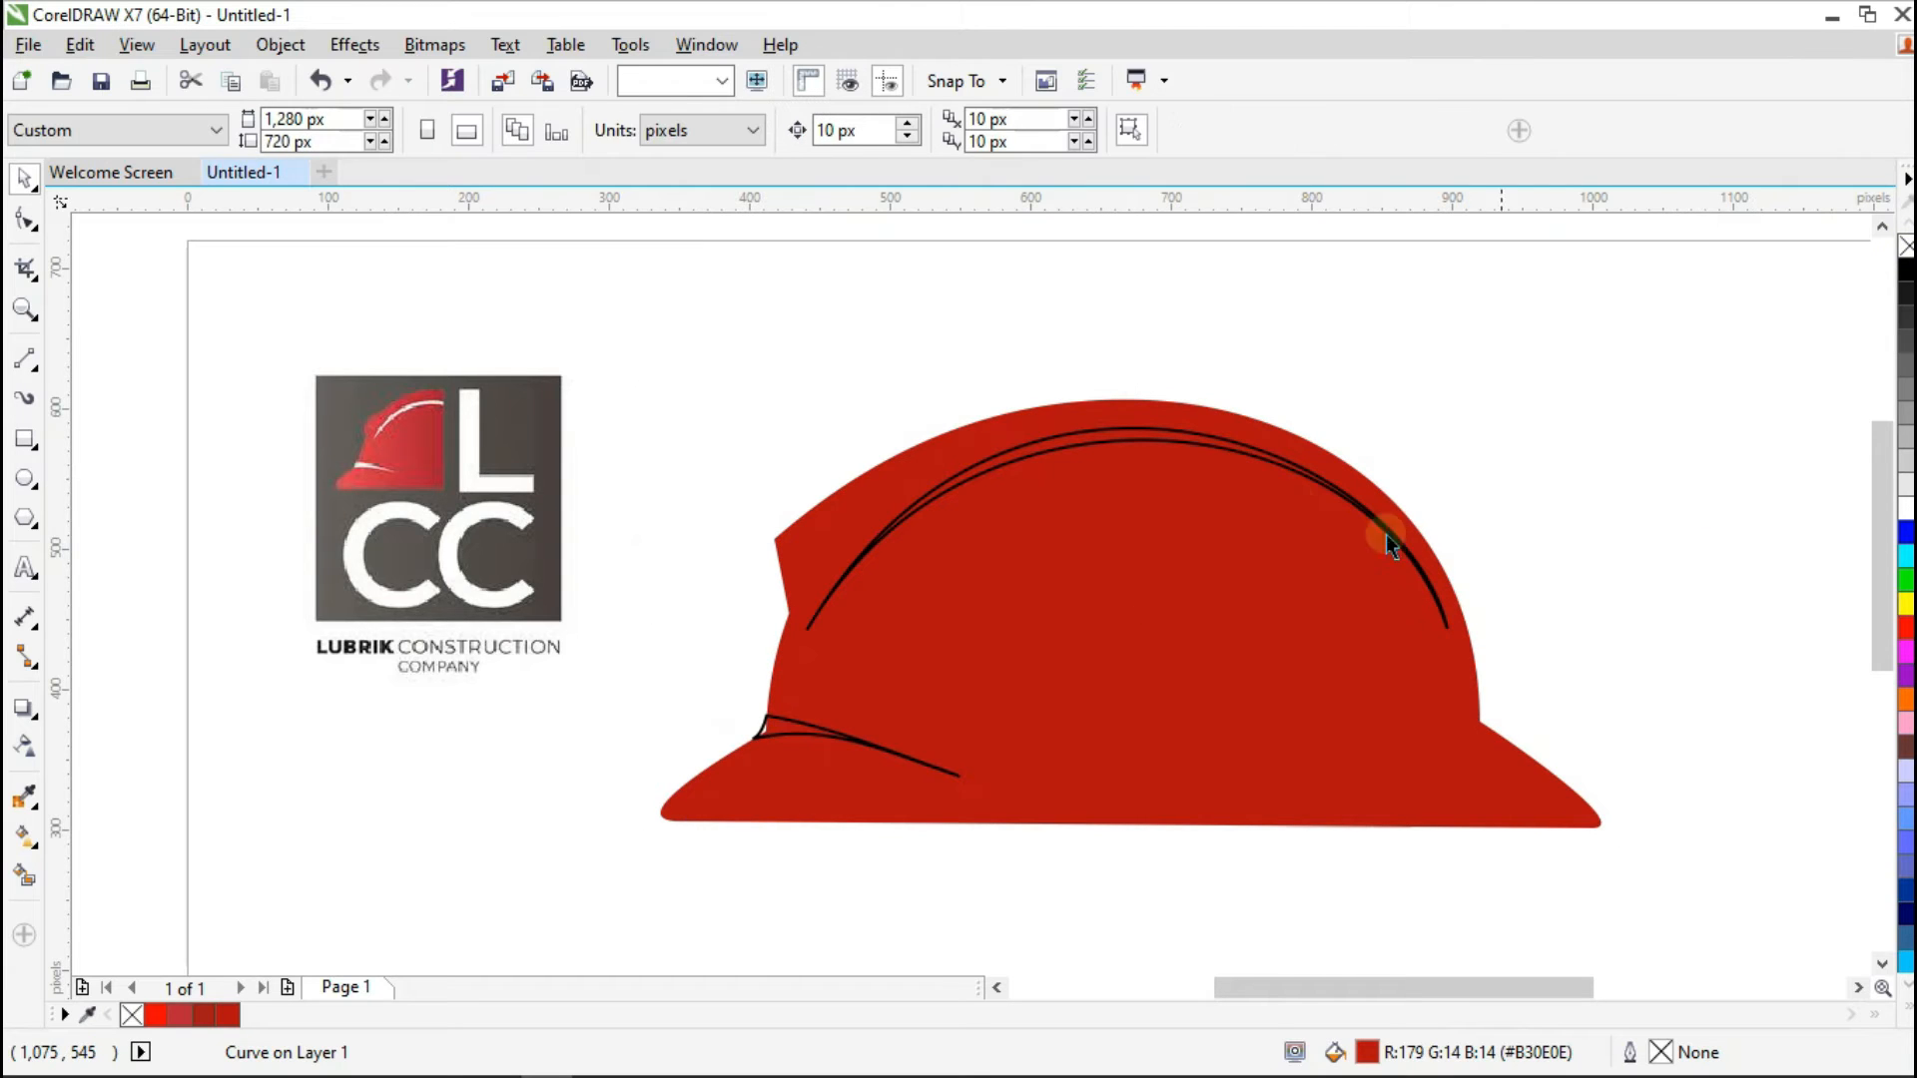
Step: Fill the long curved highlight band along the dome with white and remove its outline
click(1189, 434)
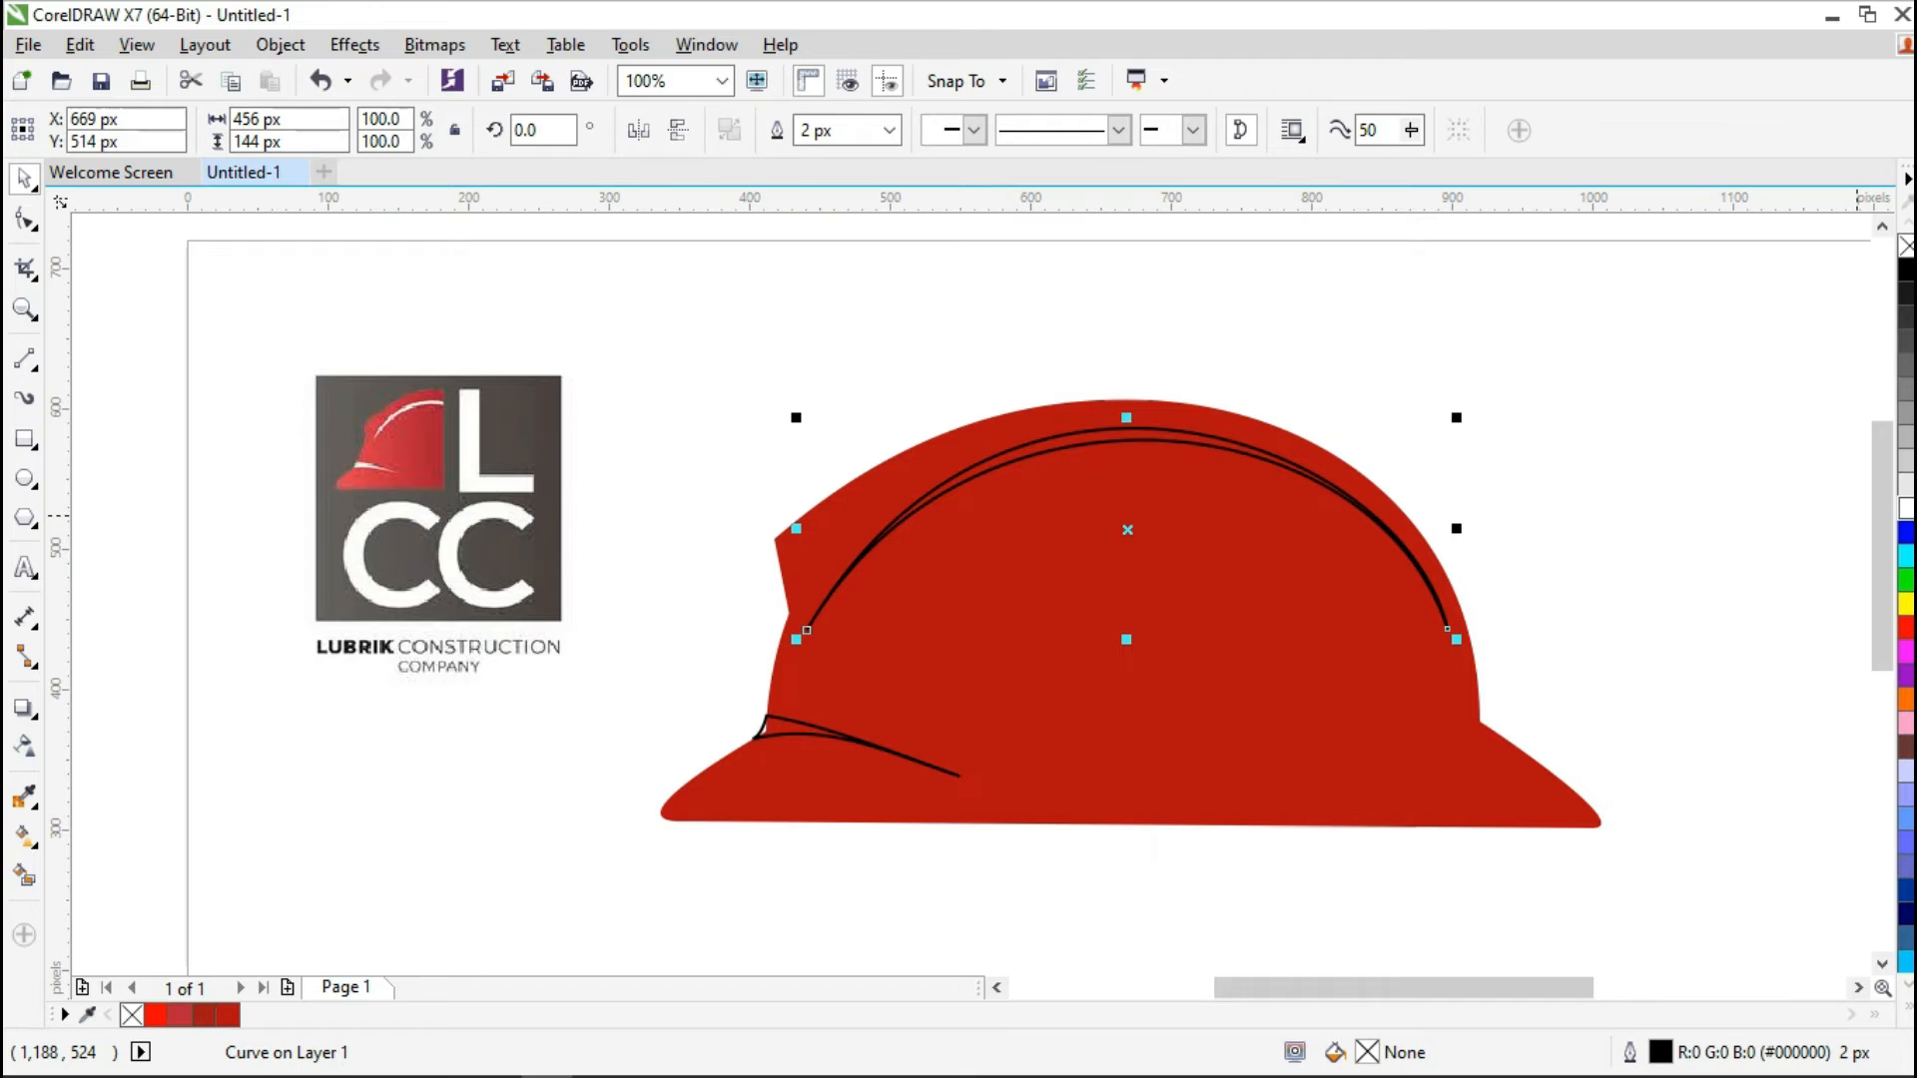
click(1906, 508)
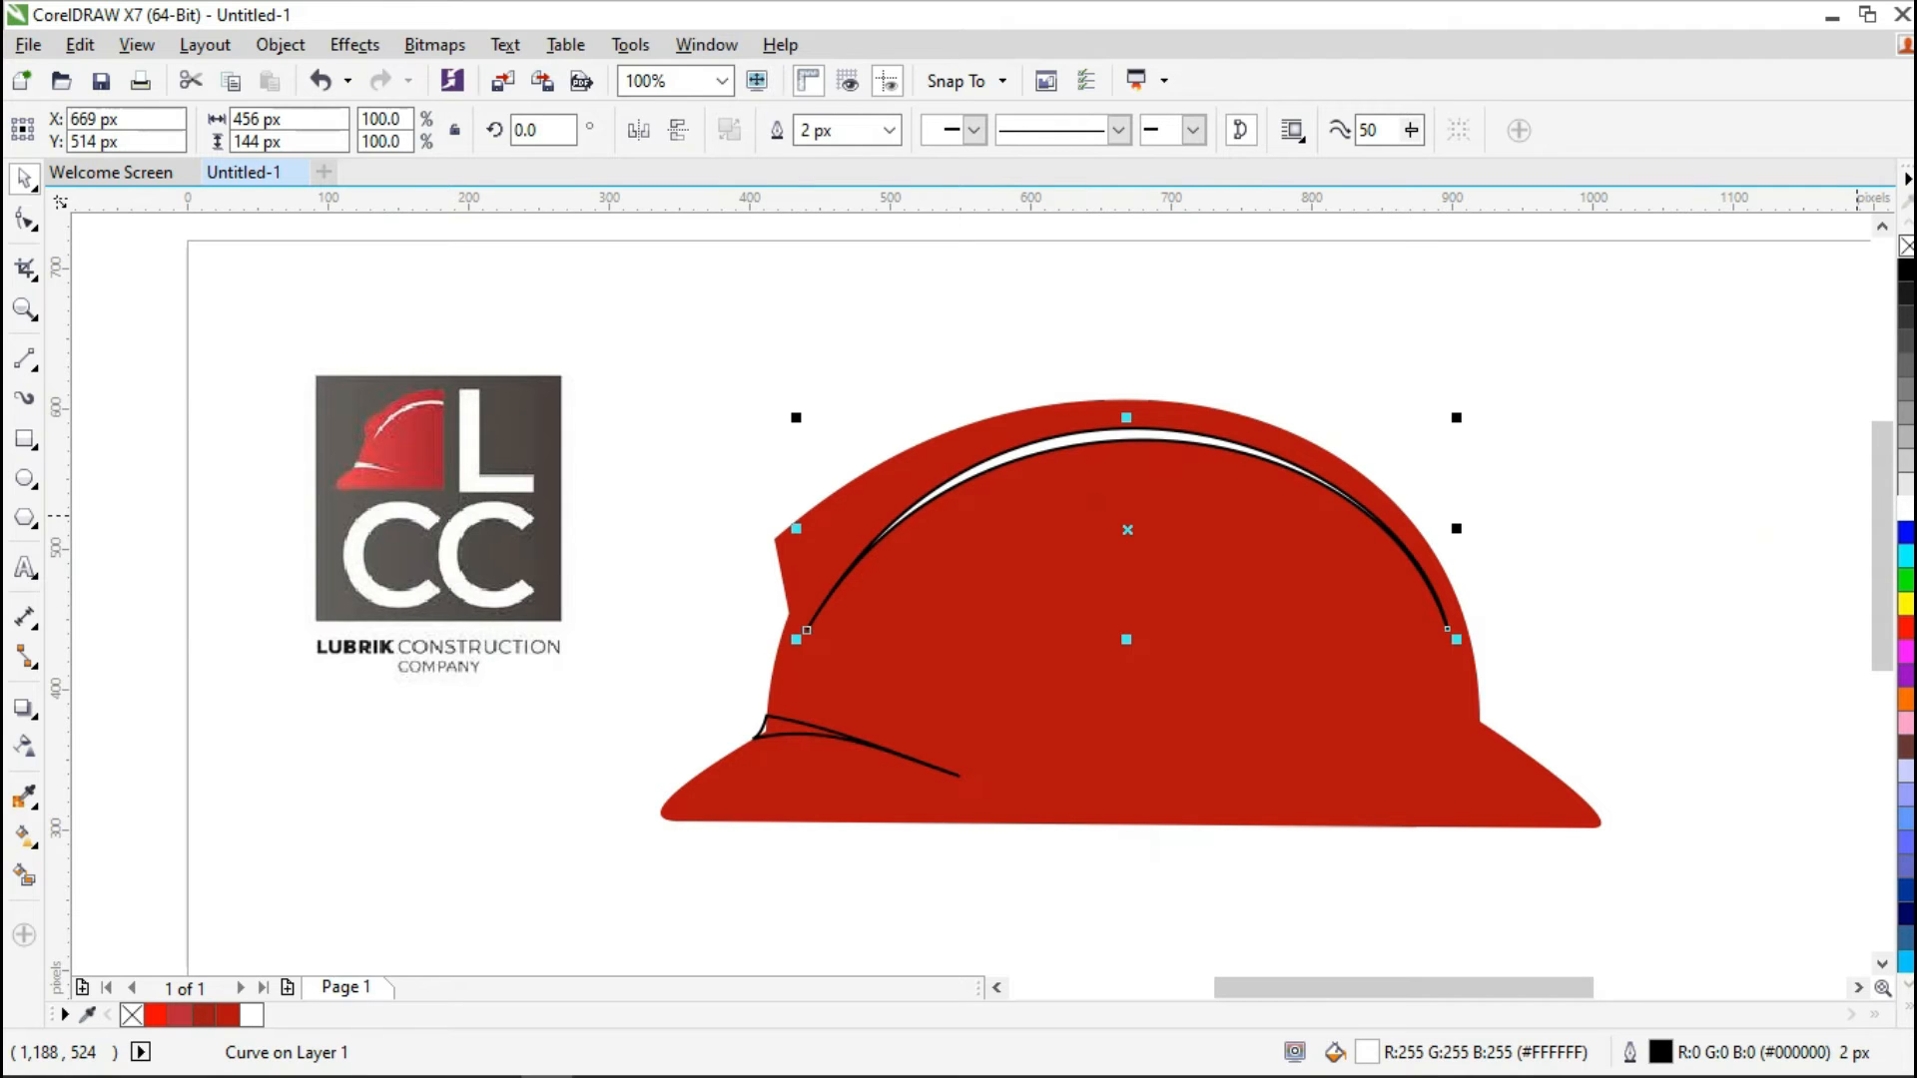
right_click(1907, 246)
click(1655, 394)
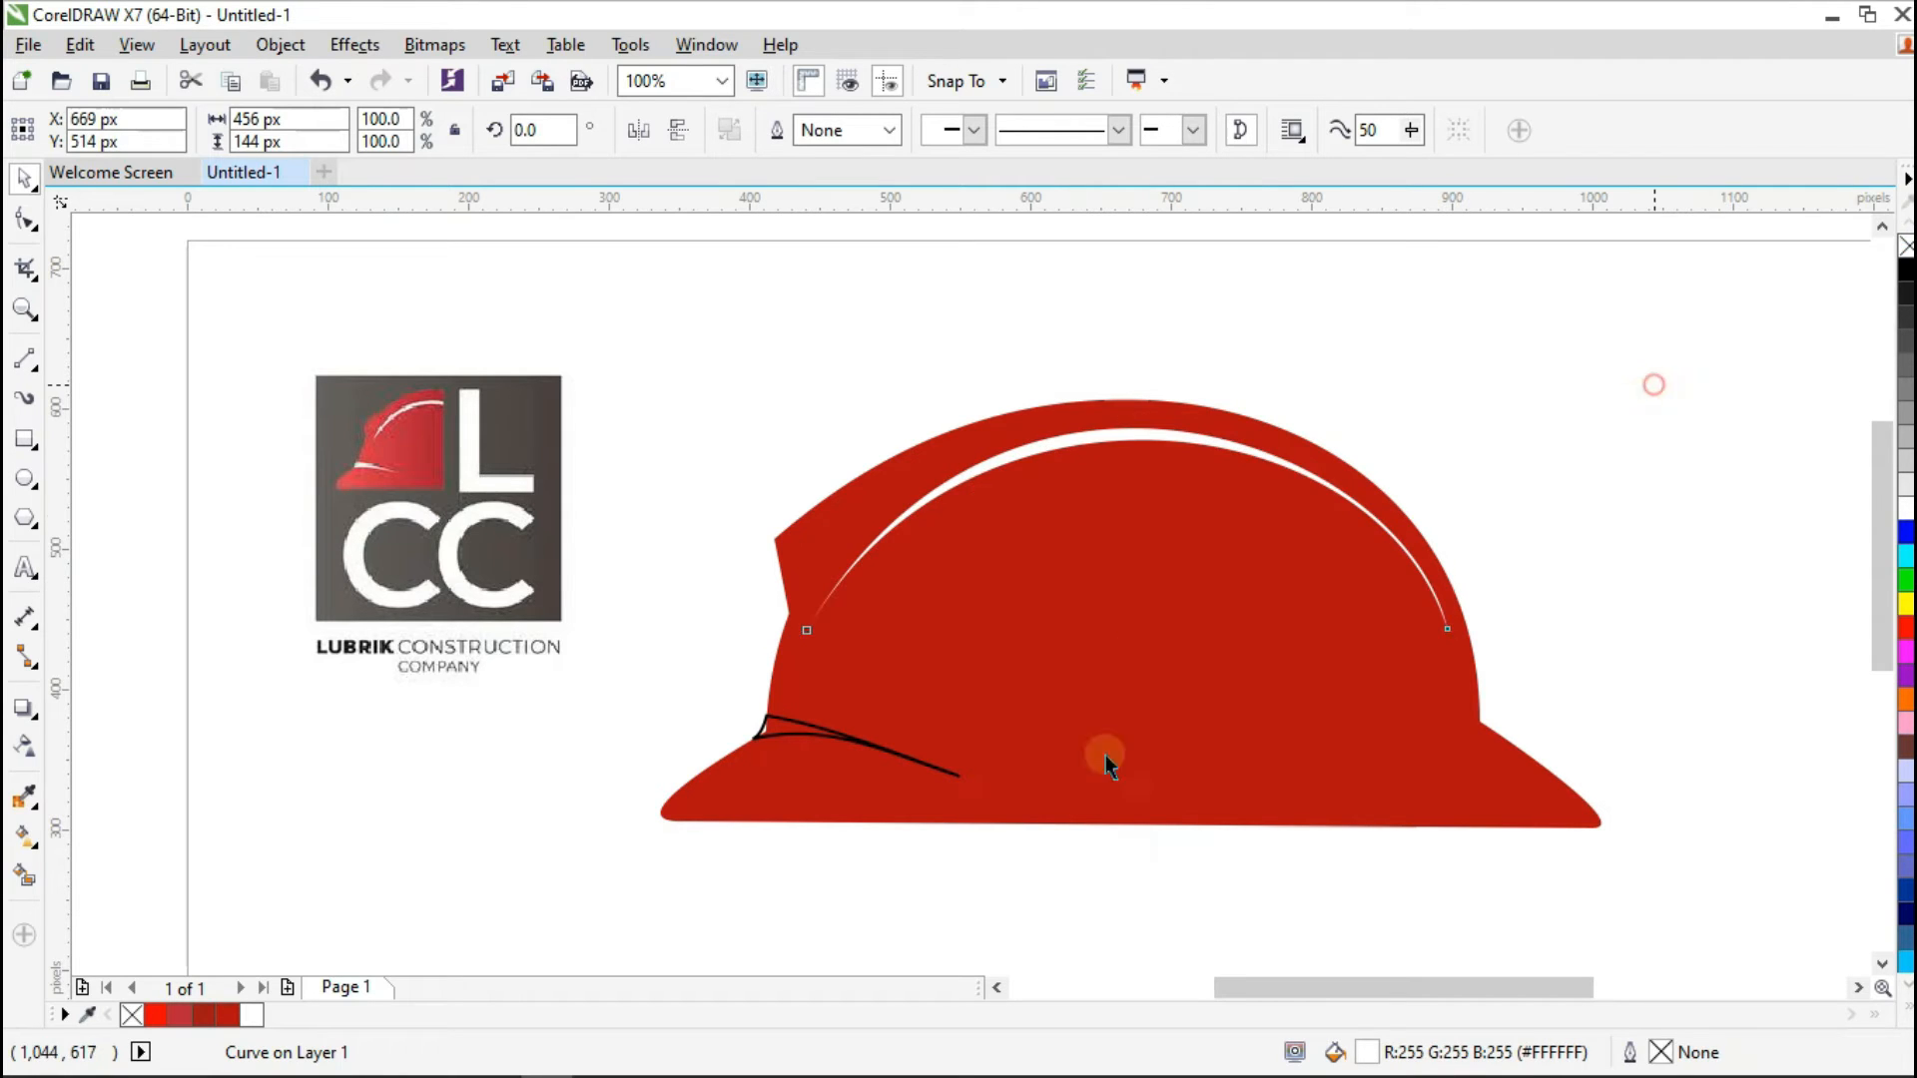
Step: Fill the small highlight swoosh above the brim with white and remove its outline
click(859, 744)
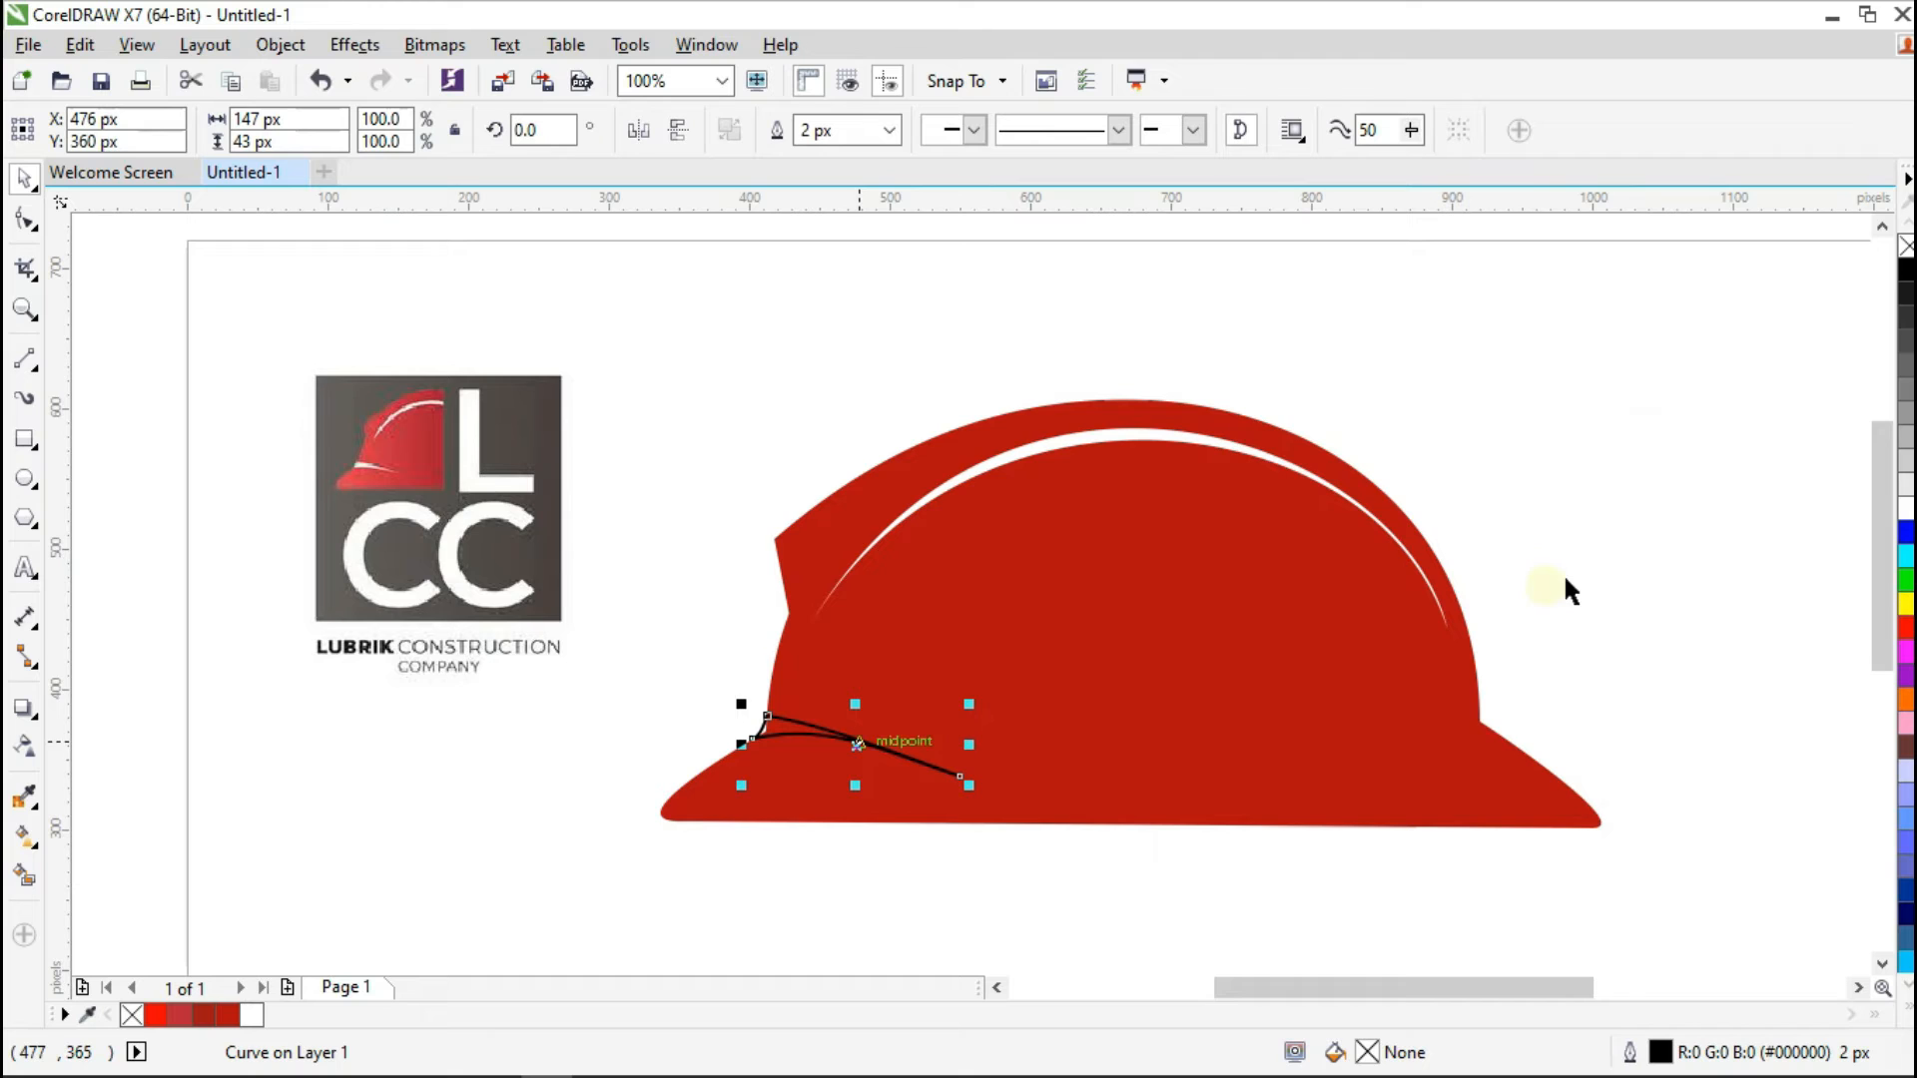
click(1906, 511)
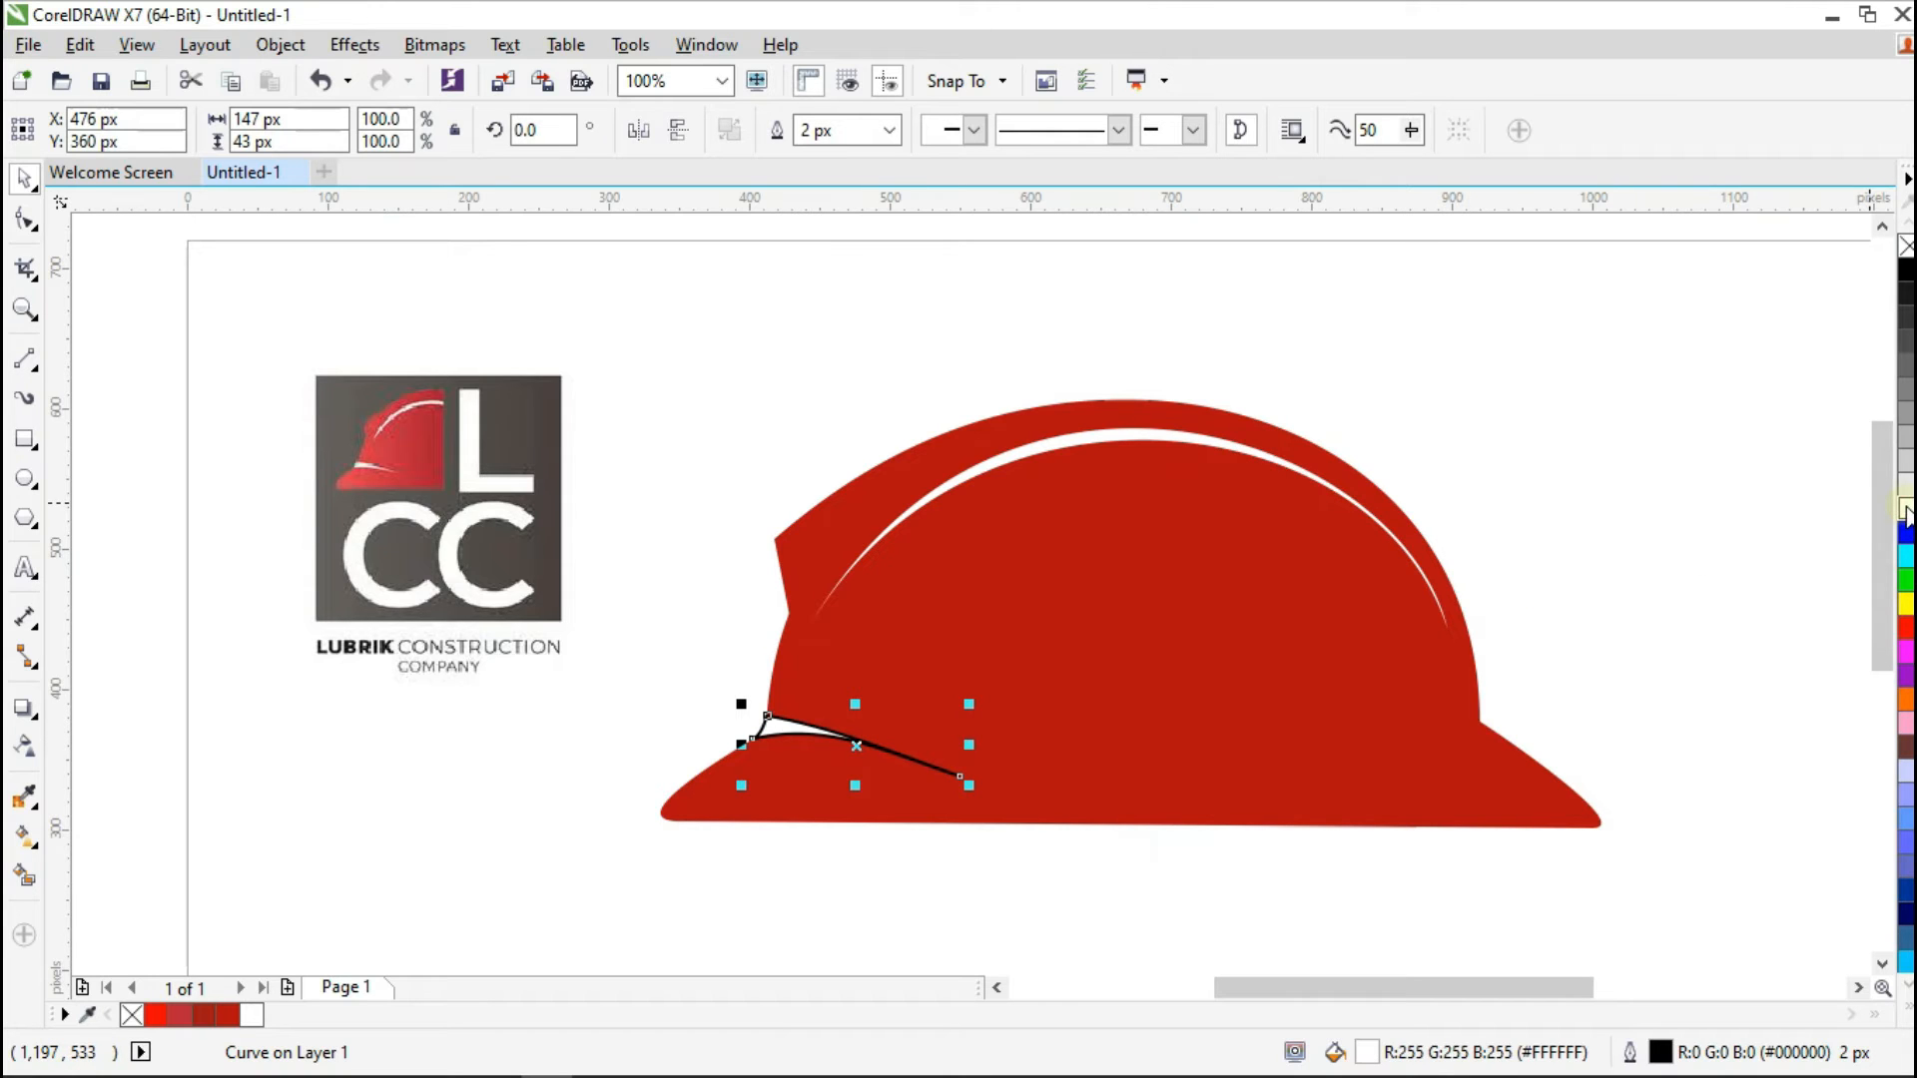
right_click(1906, 247)
click(1713, 523)
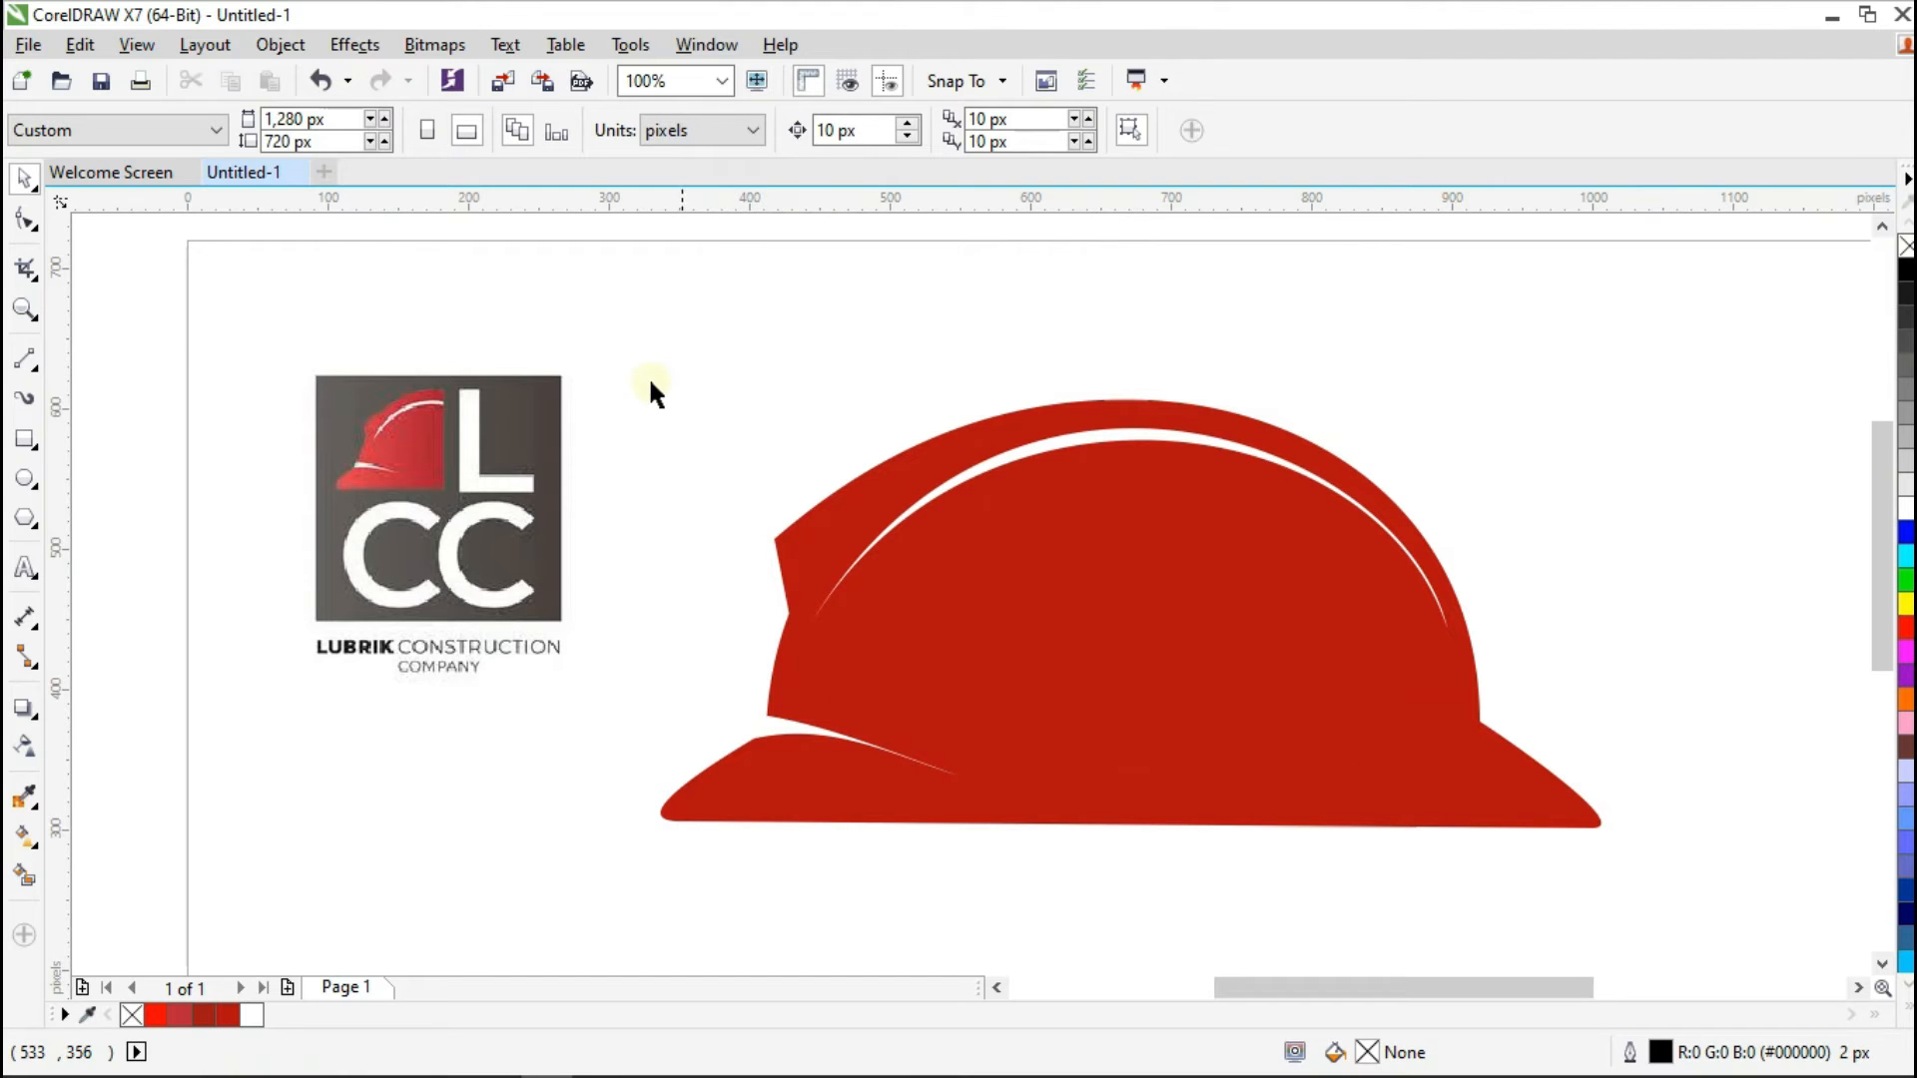
Step: Group the helmet body and its two white highlights into one object
drag(591, 339, 1707, 962)
right_click(1282, 685)
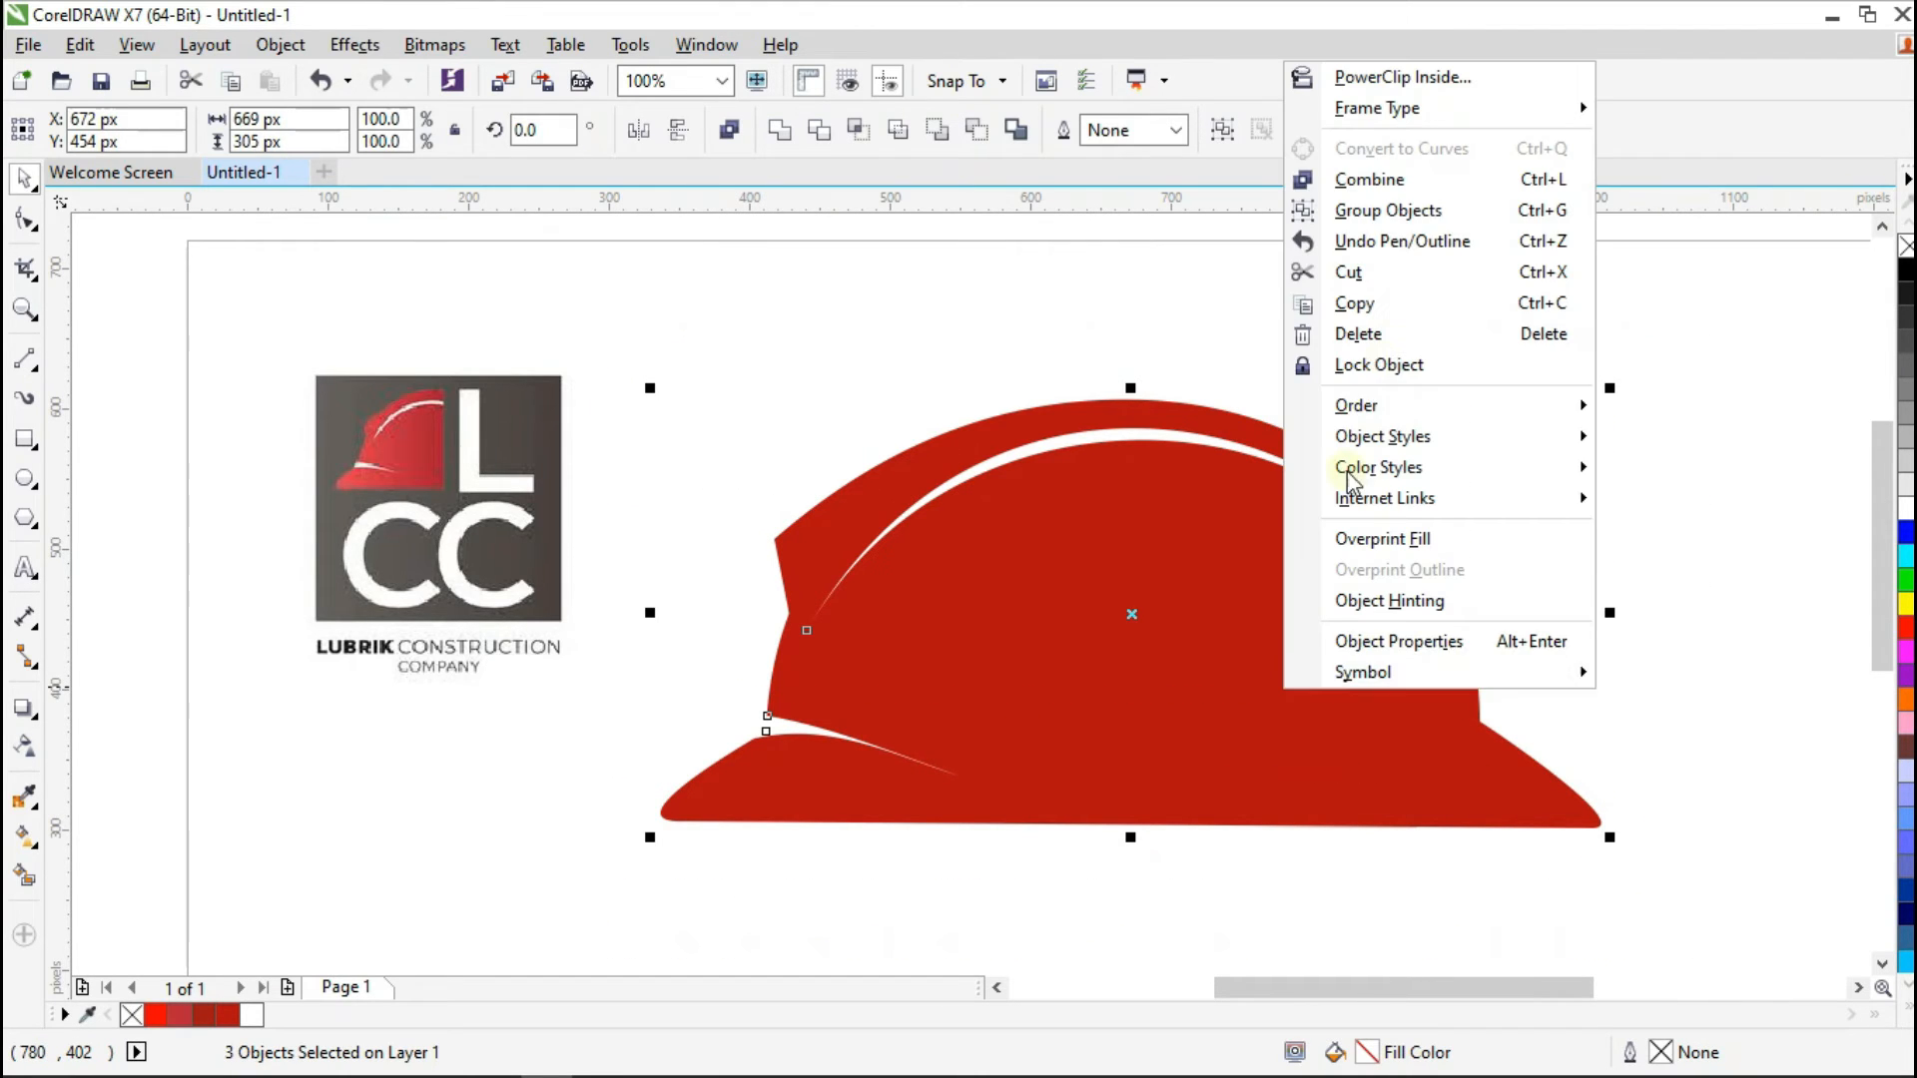
click(1423, 214)
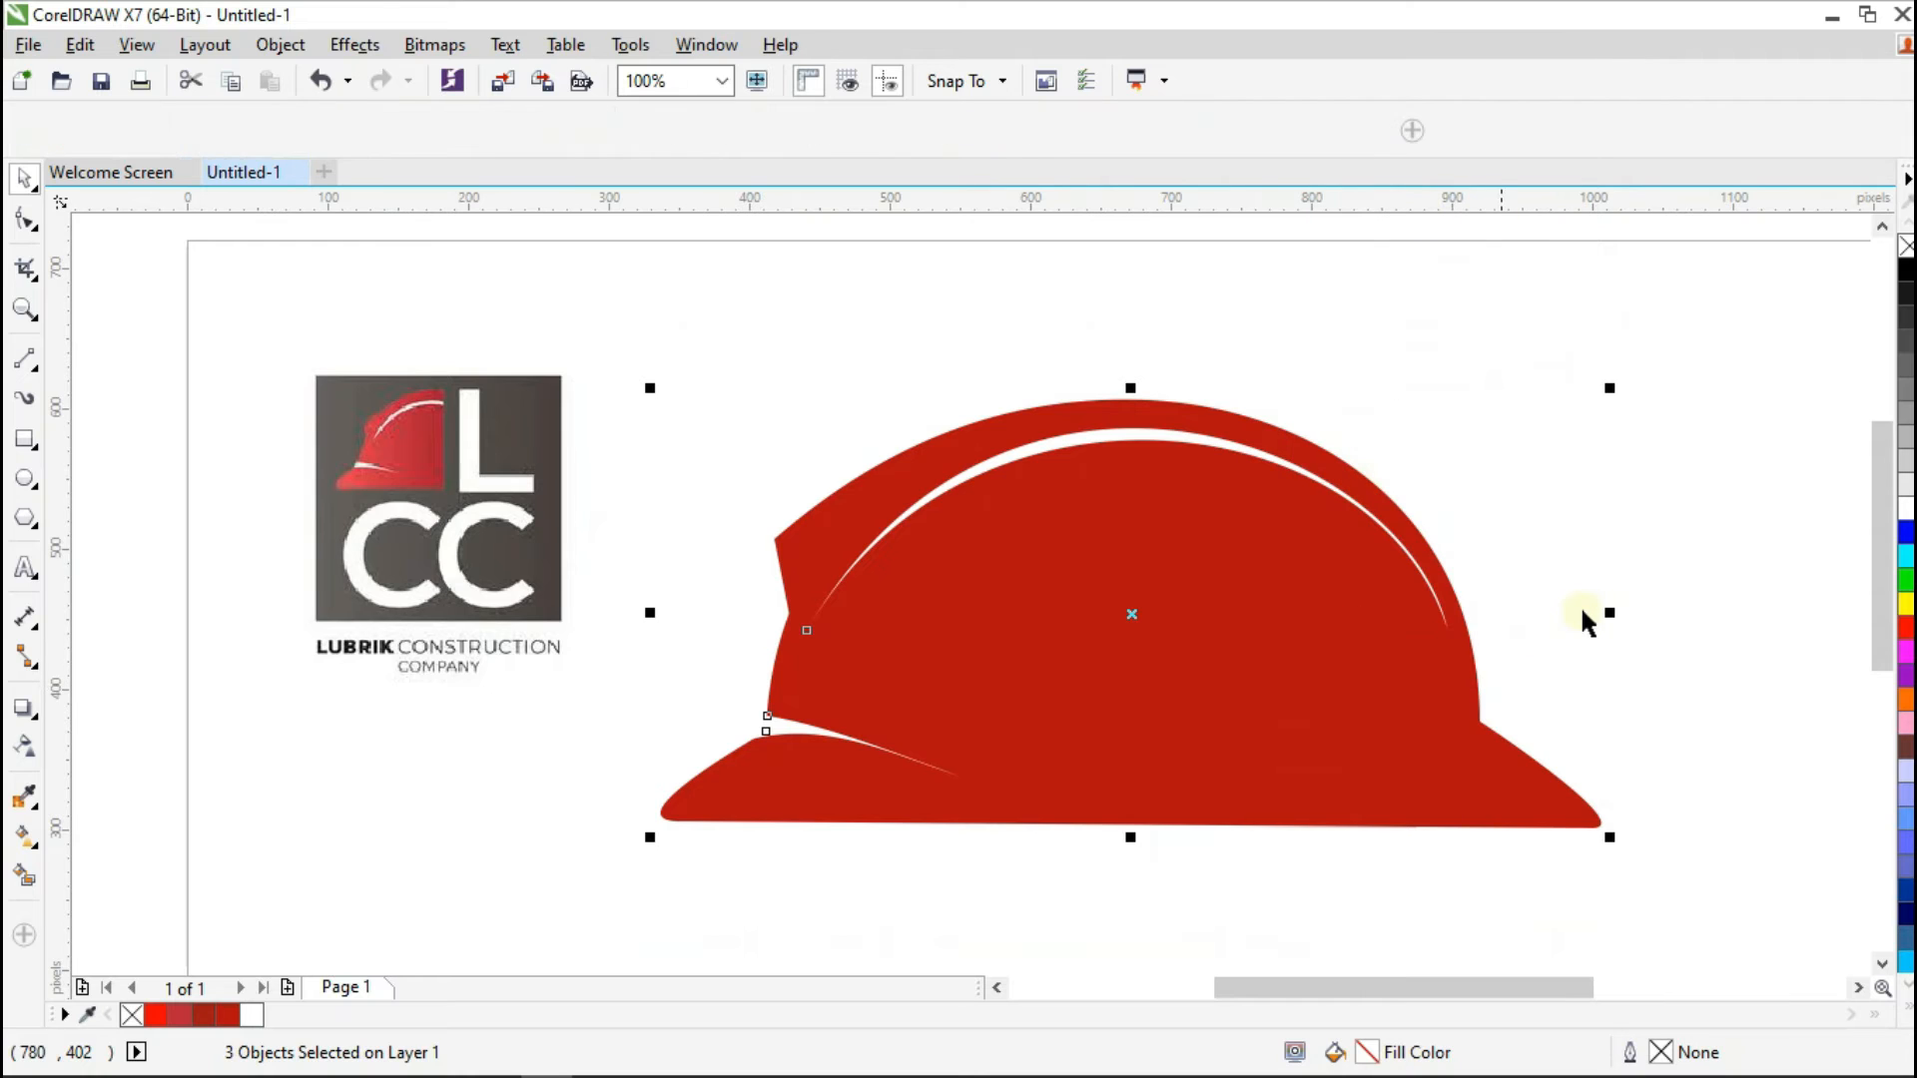
click(1455, 559)
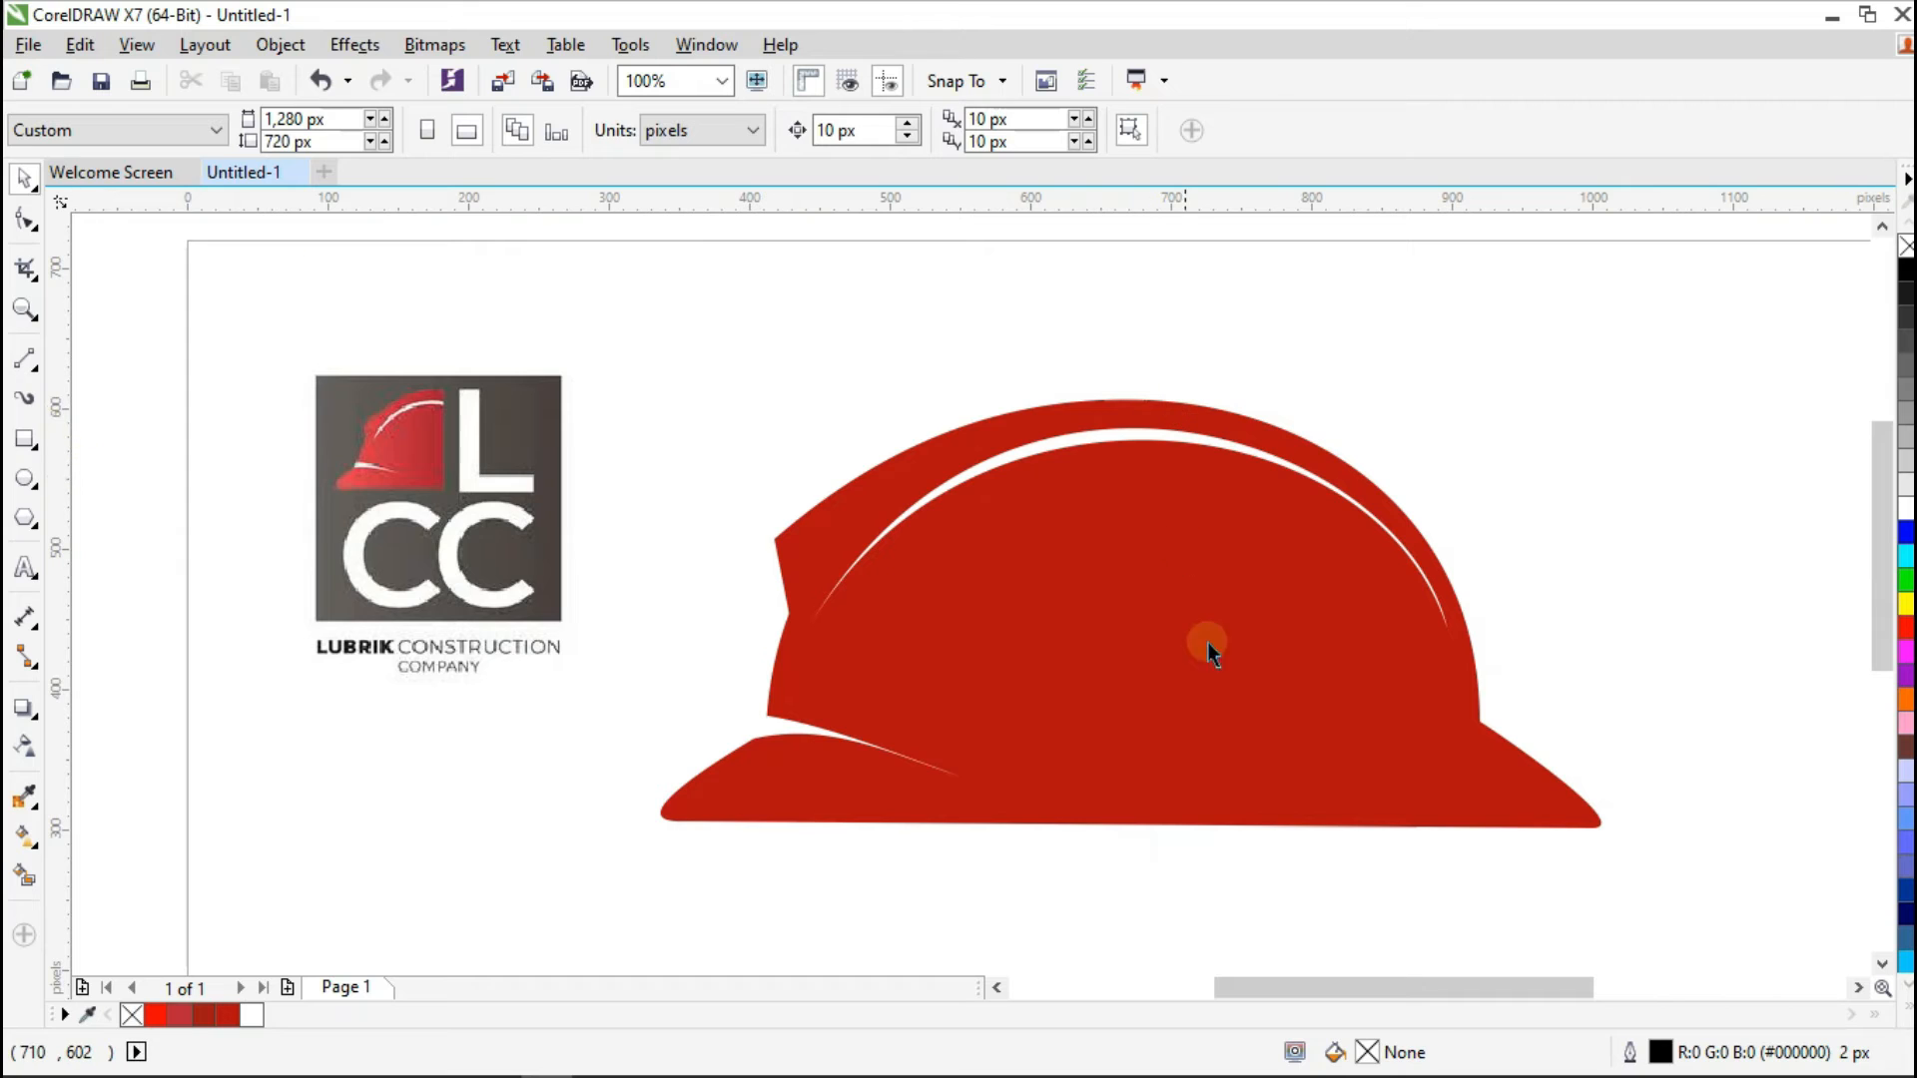
Step: Draw a rectangle about 413 × 381 px covering the helmet's right part, starting just left of the dome's peak
click(28, 440)
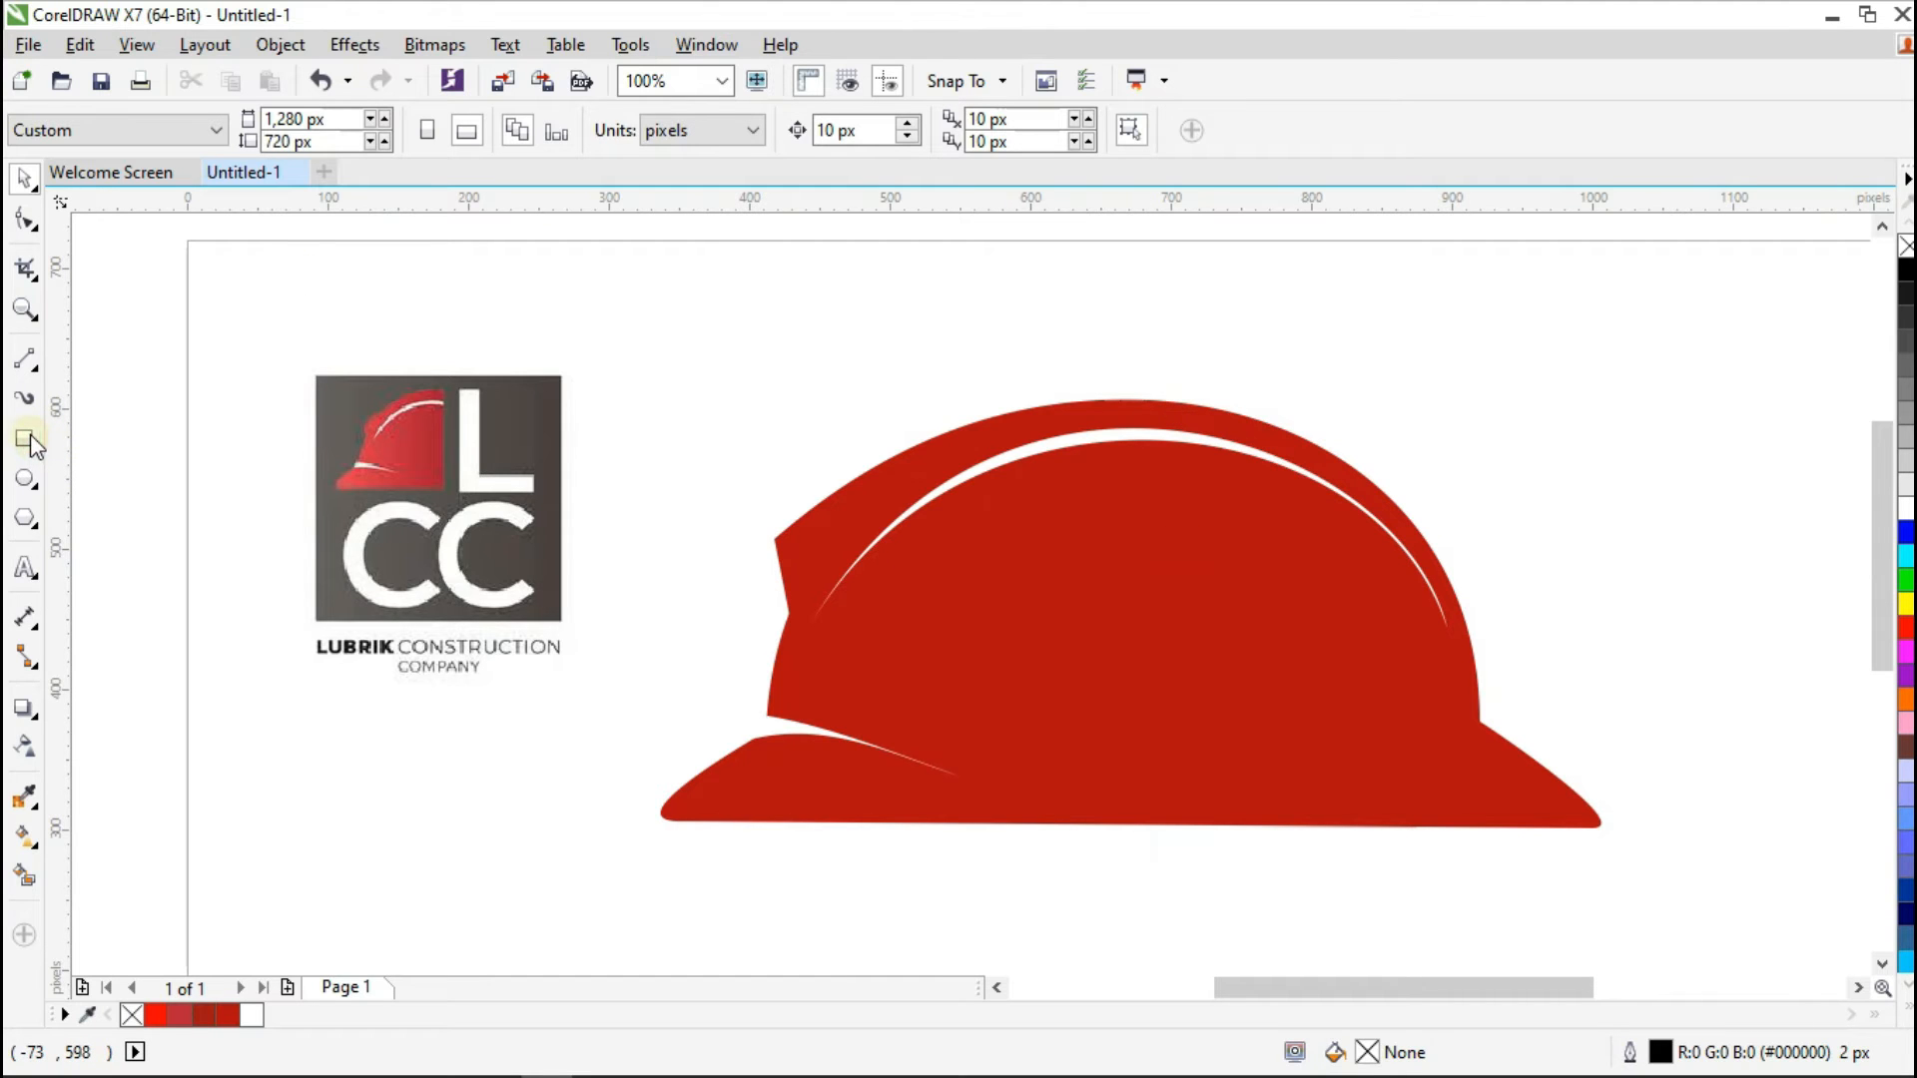
drag(1078, 343, 1657, 878)
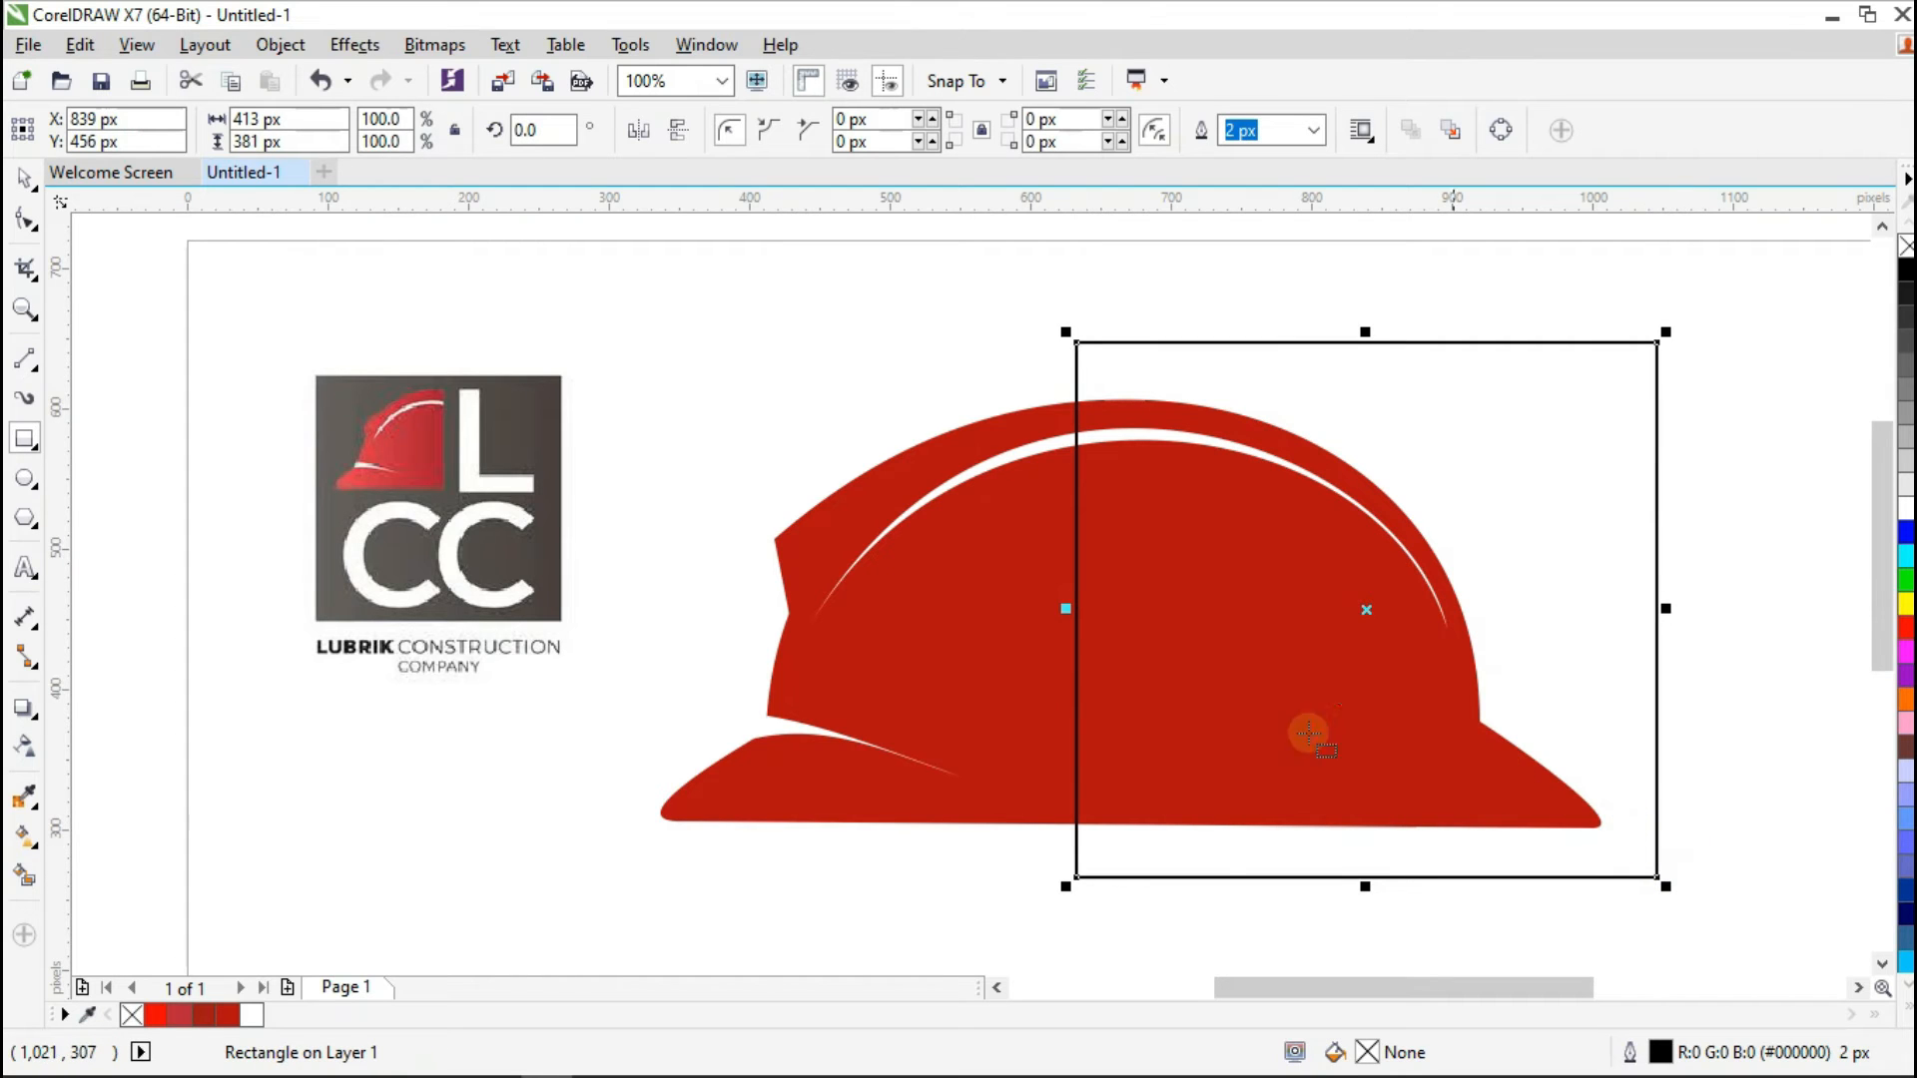
click(30, 180)
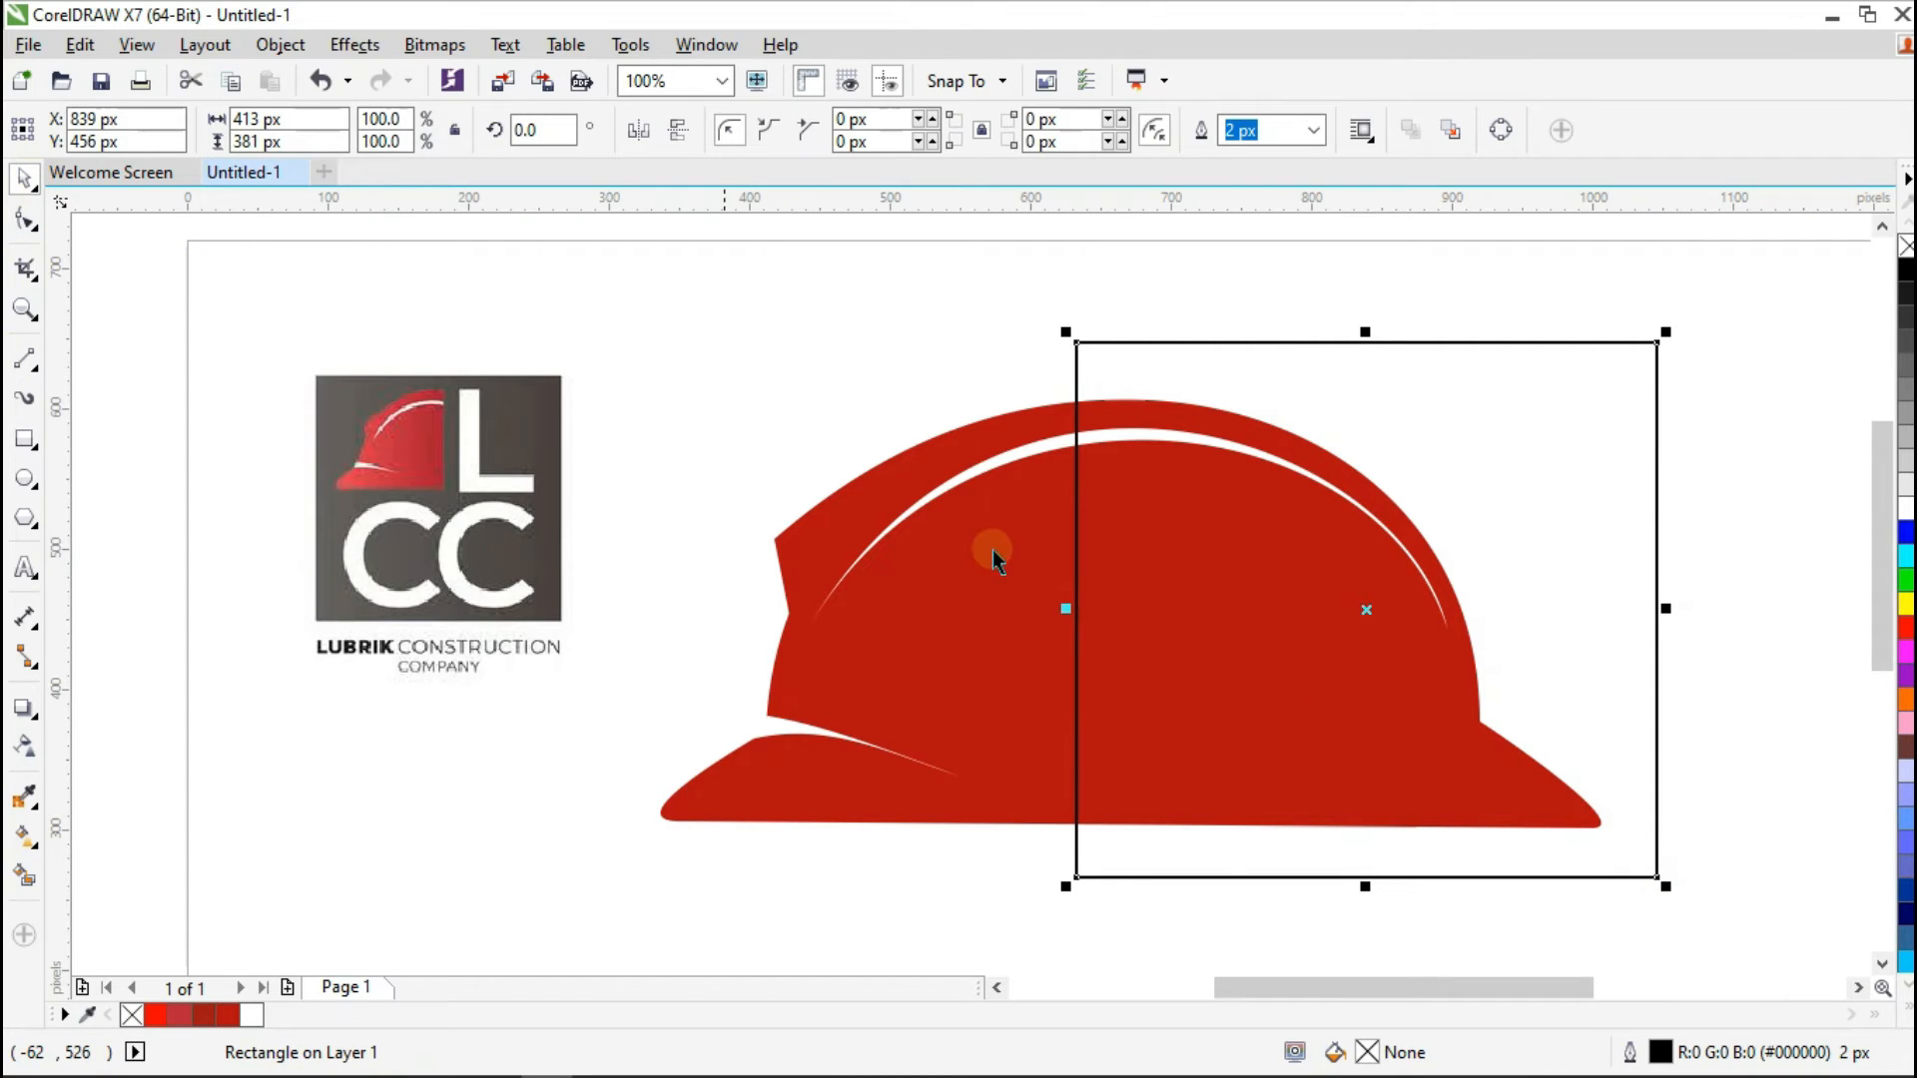
Step: Trim the helmet group with the overlapping rectangle and delete the rectangle
shift+click(972, 620)
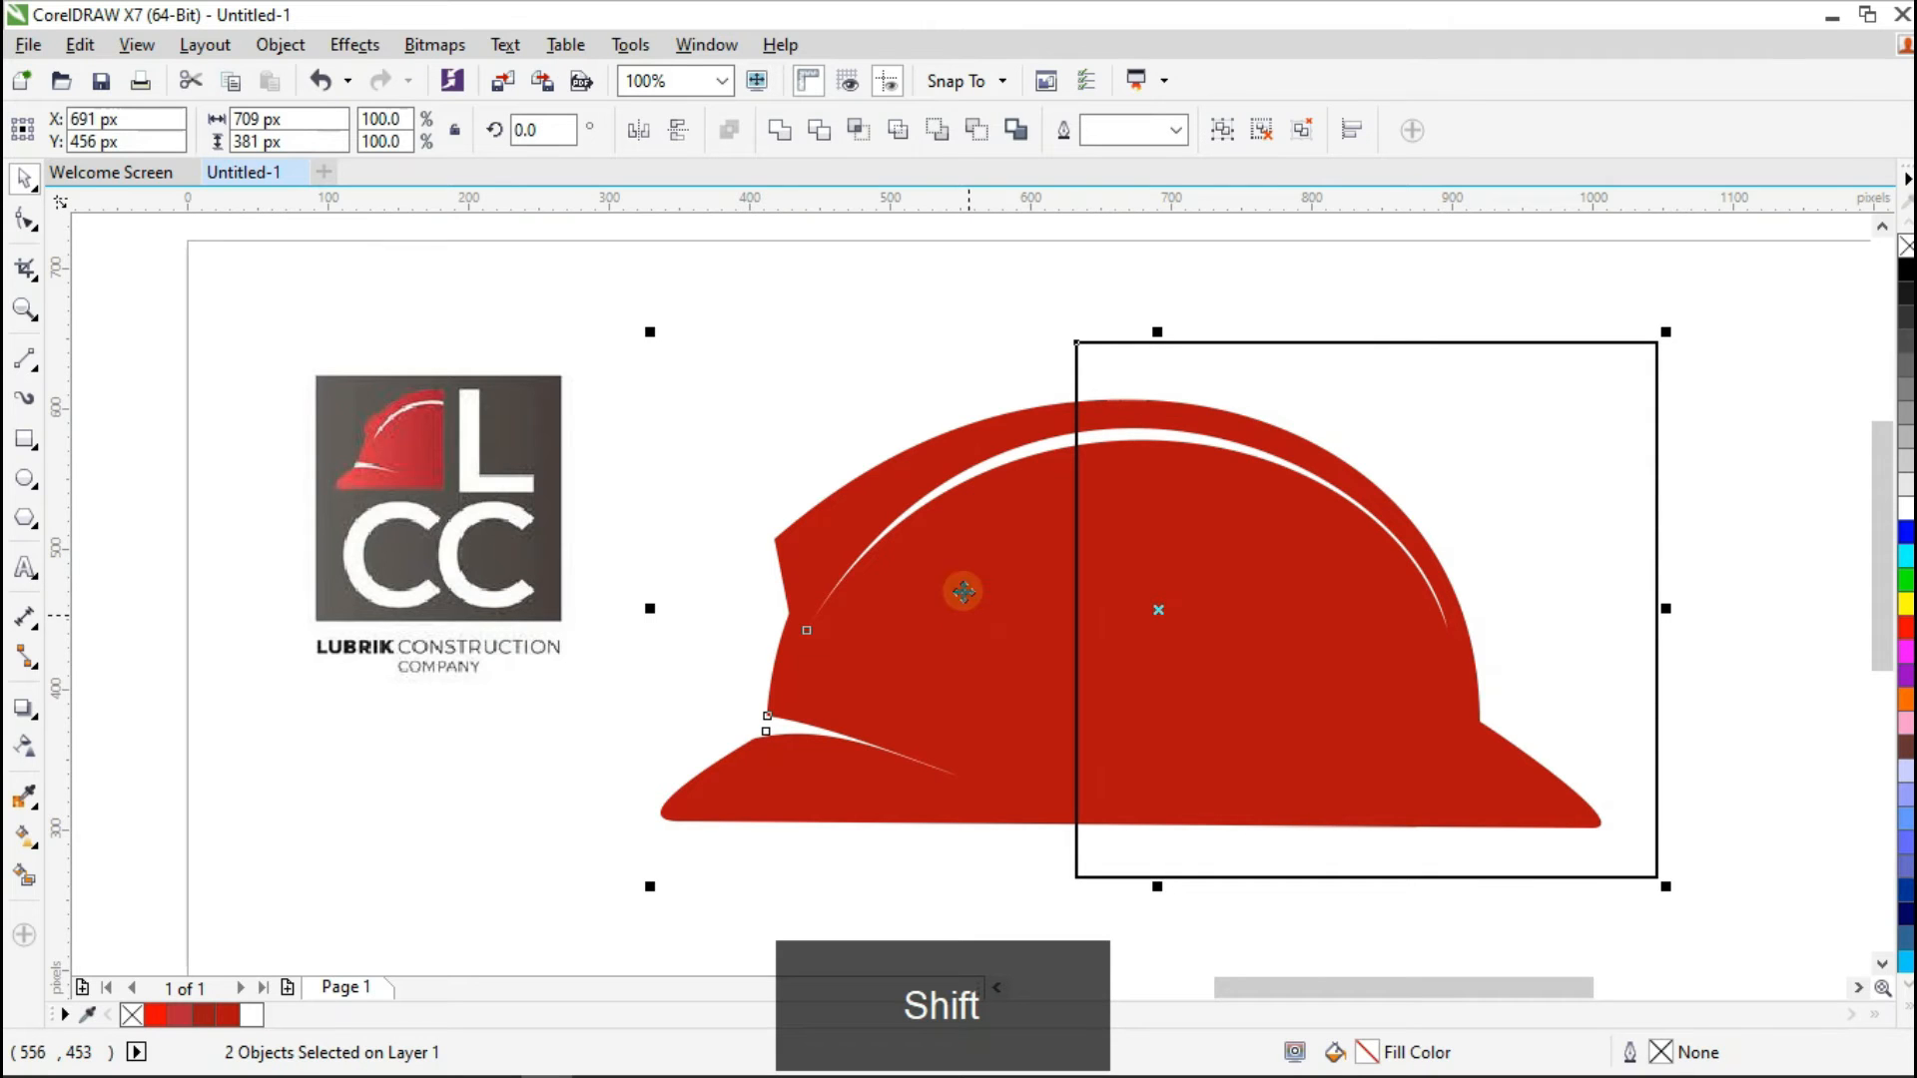
click(817, 133)
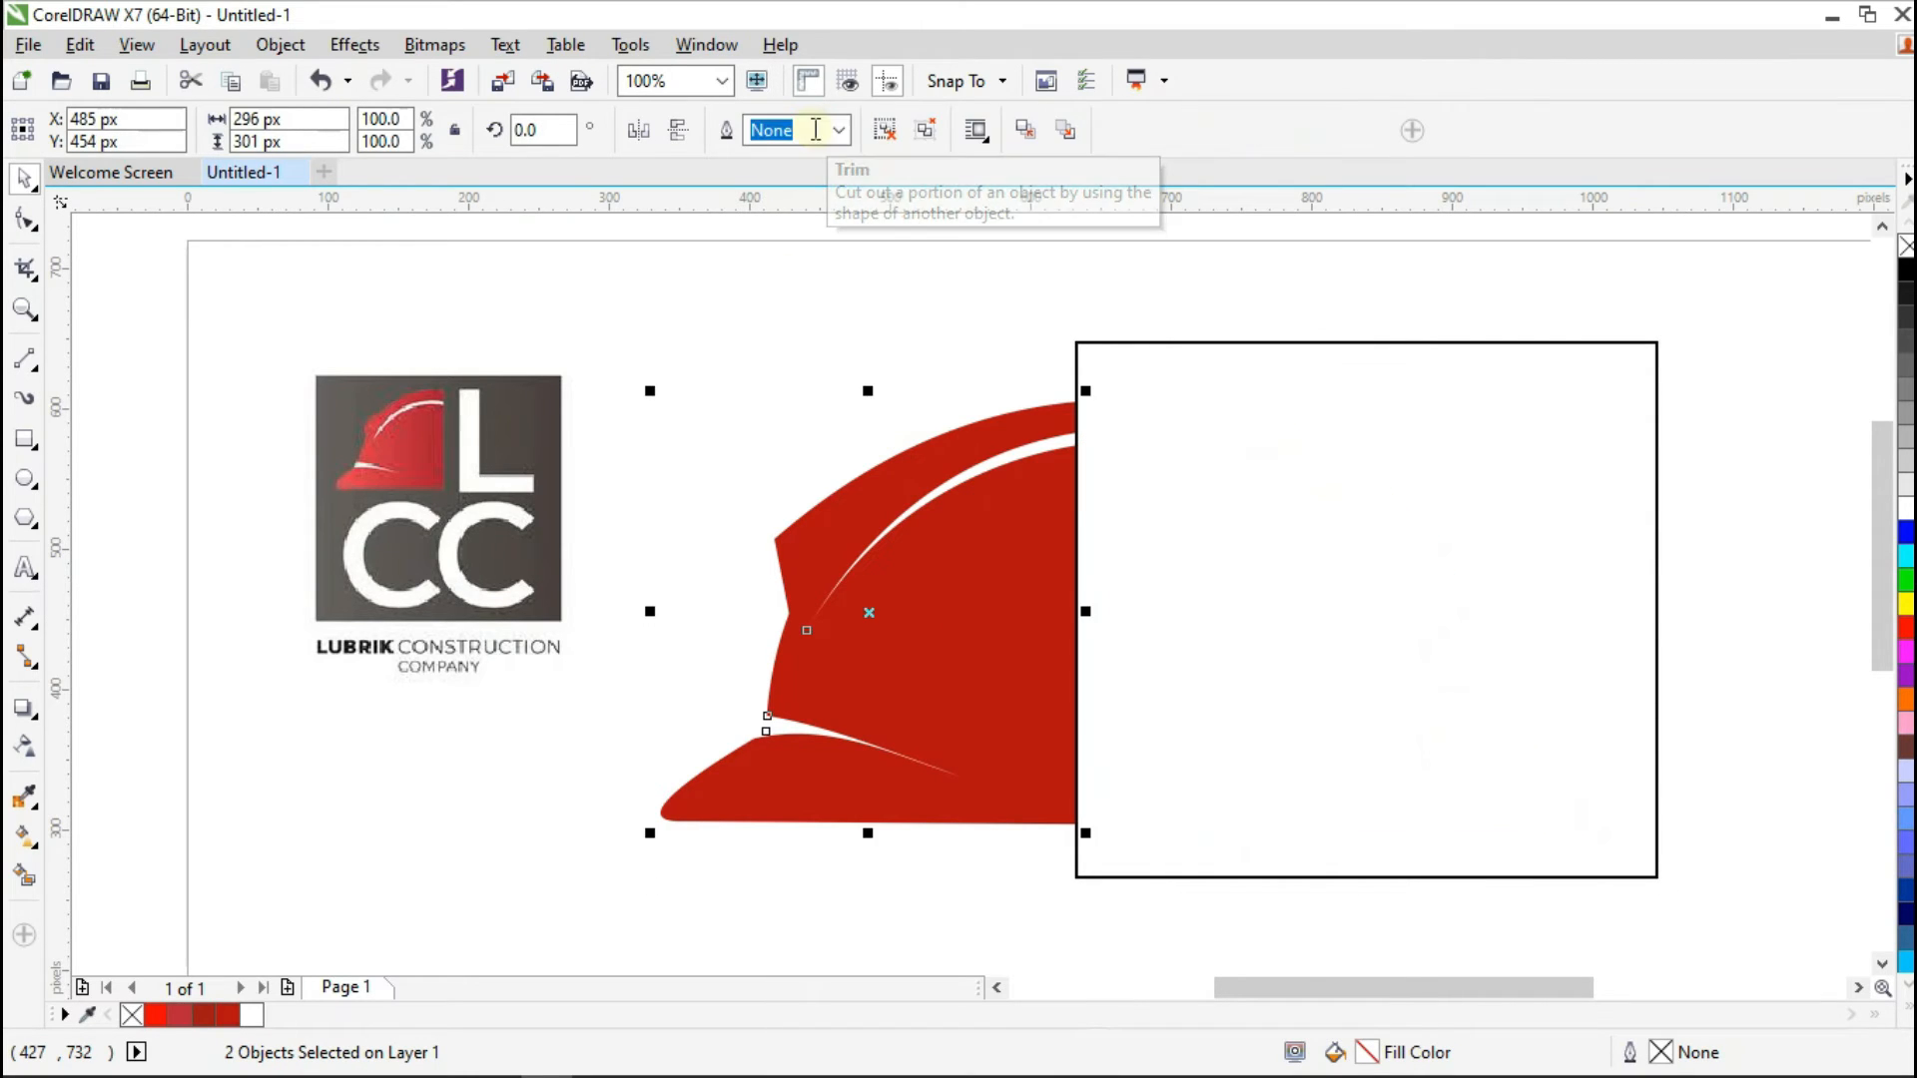
click(1313, 685)
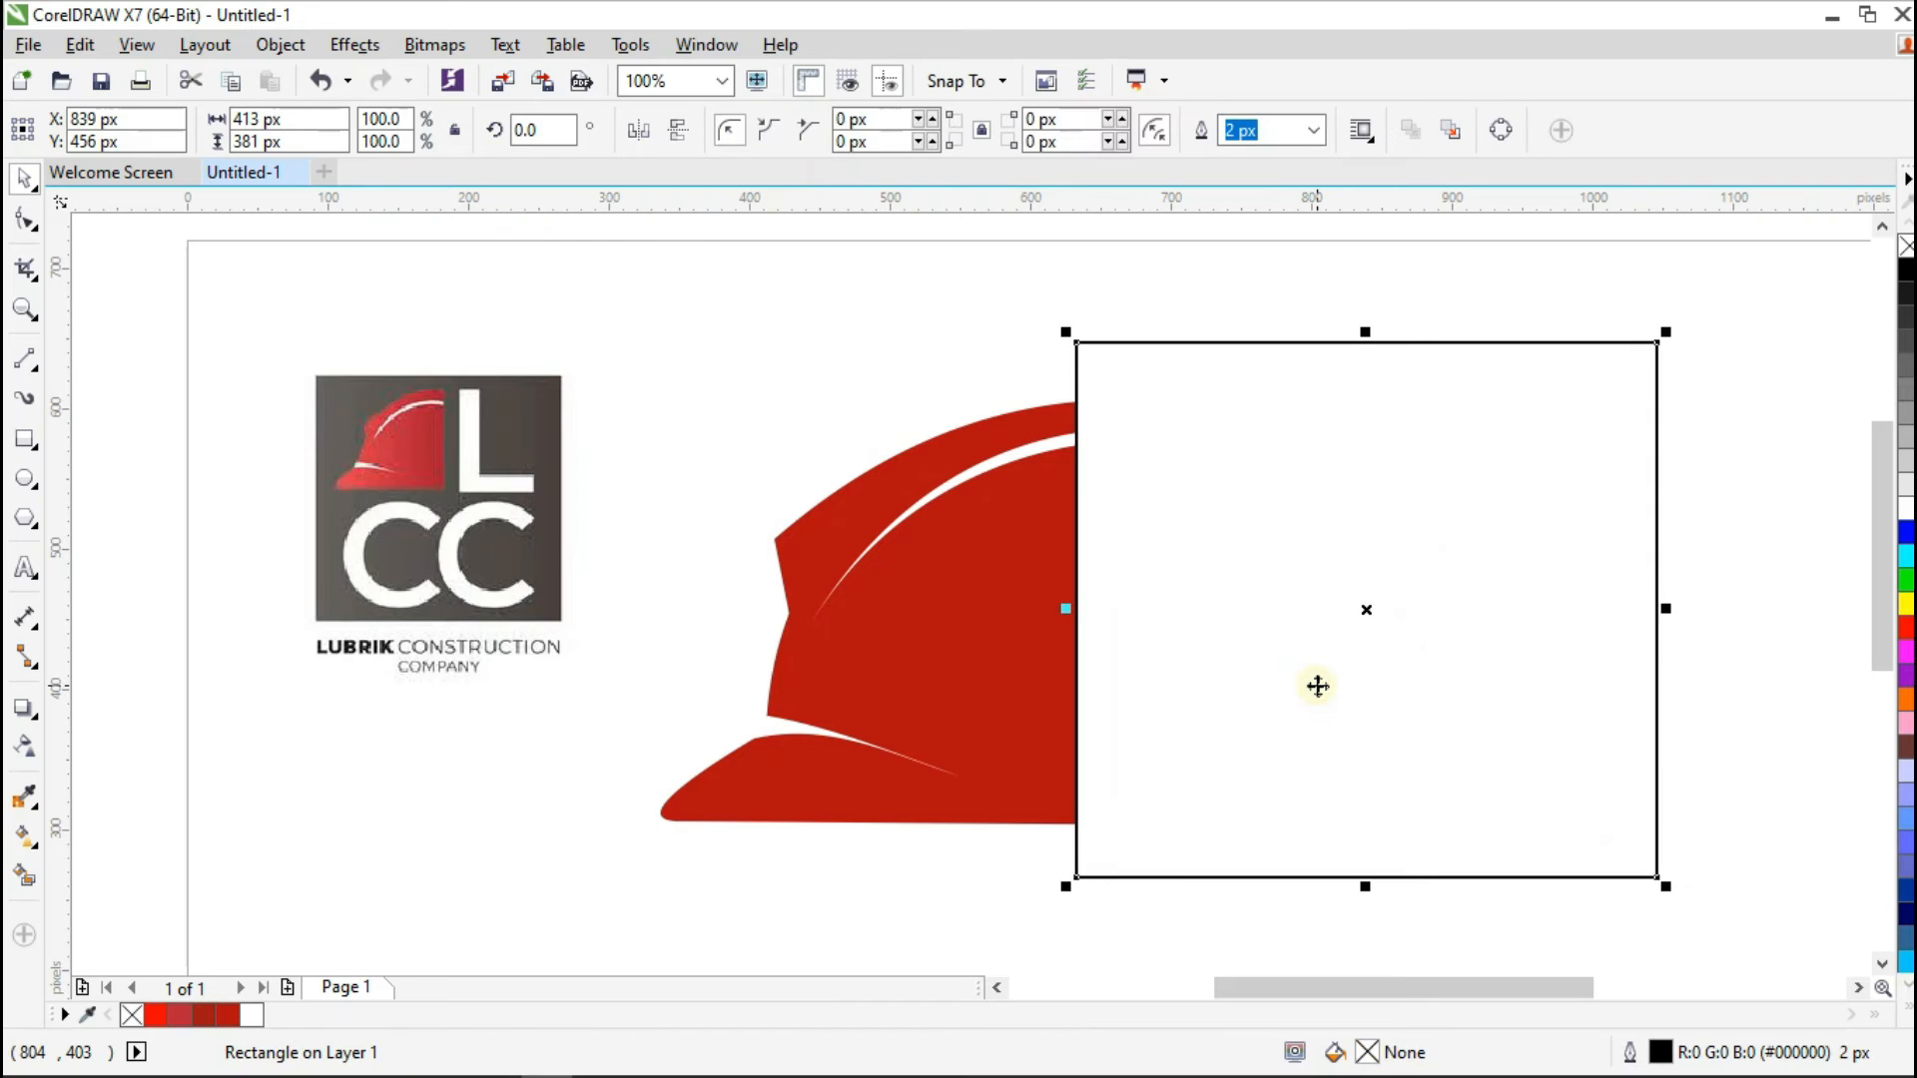
key(Delete)
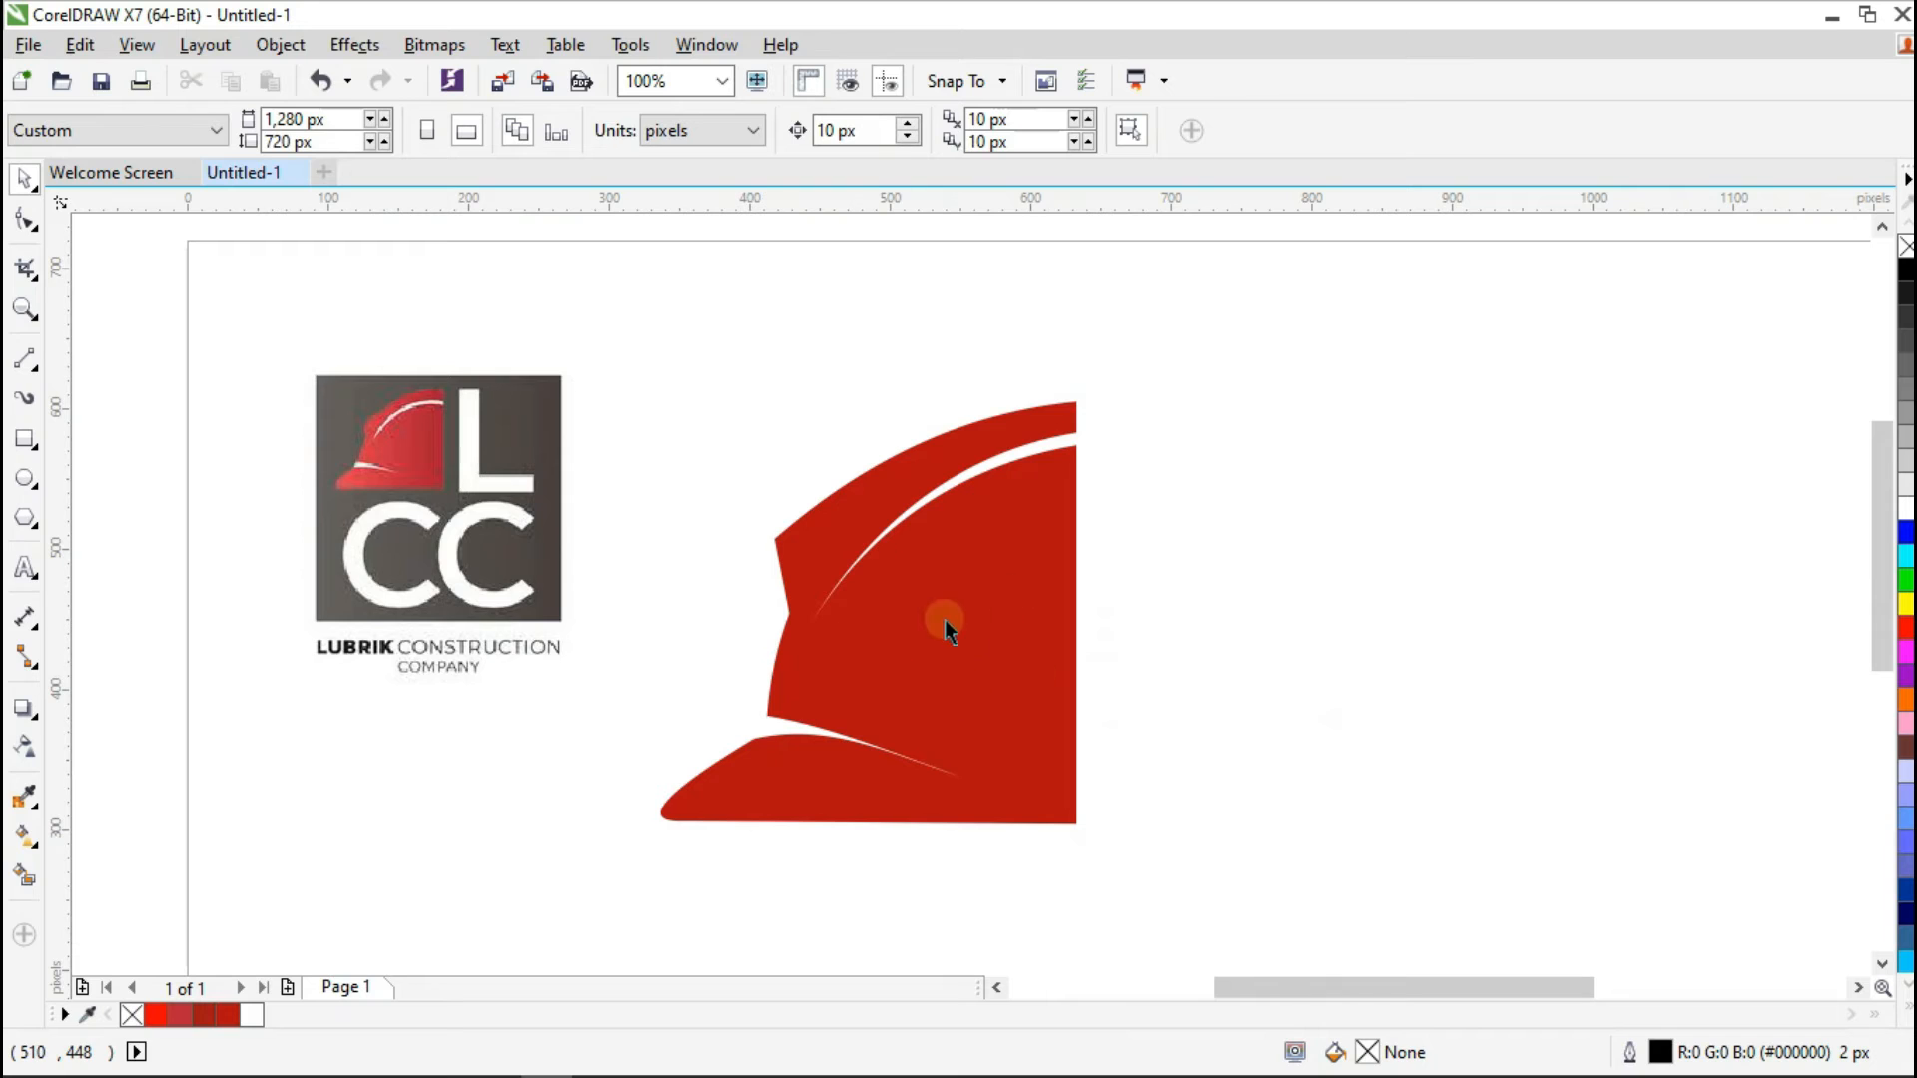
Step: Scale the cropped helmet group down proportionally to about 185 × 188 px, keeping its upper-right corner fixed
click(878, 746)
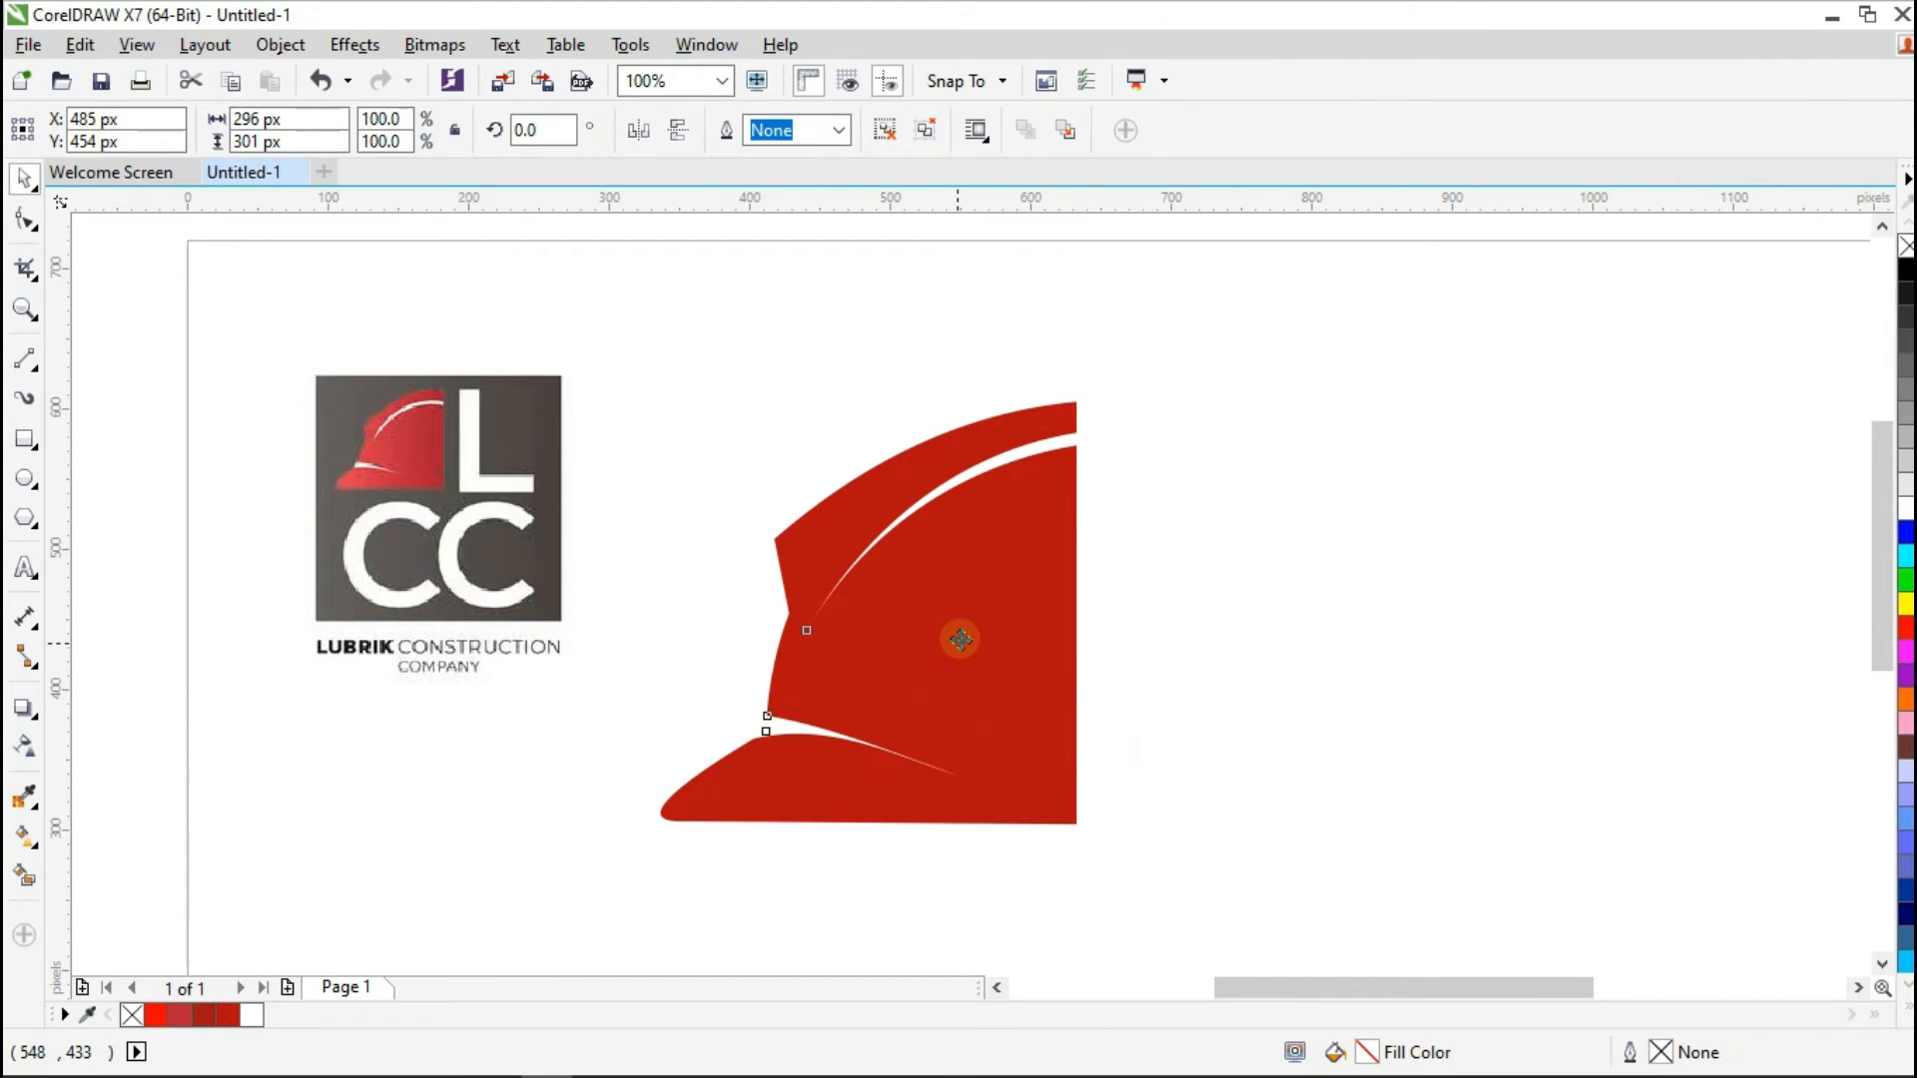
click(1282, 614)
click(878, 754)
drag(650, 833, 807, 675)
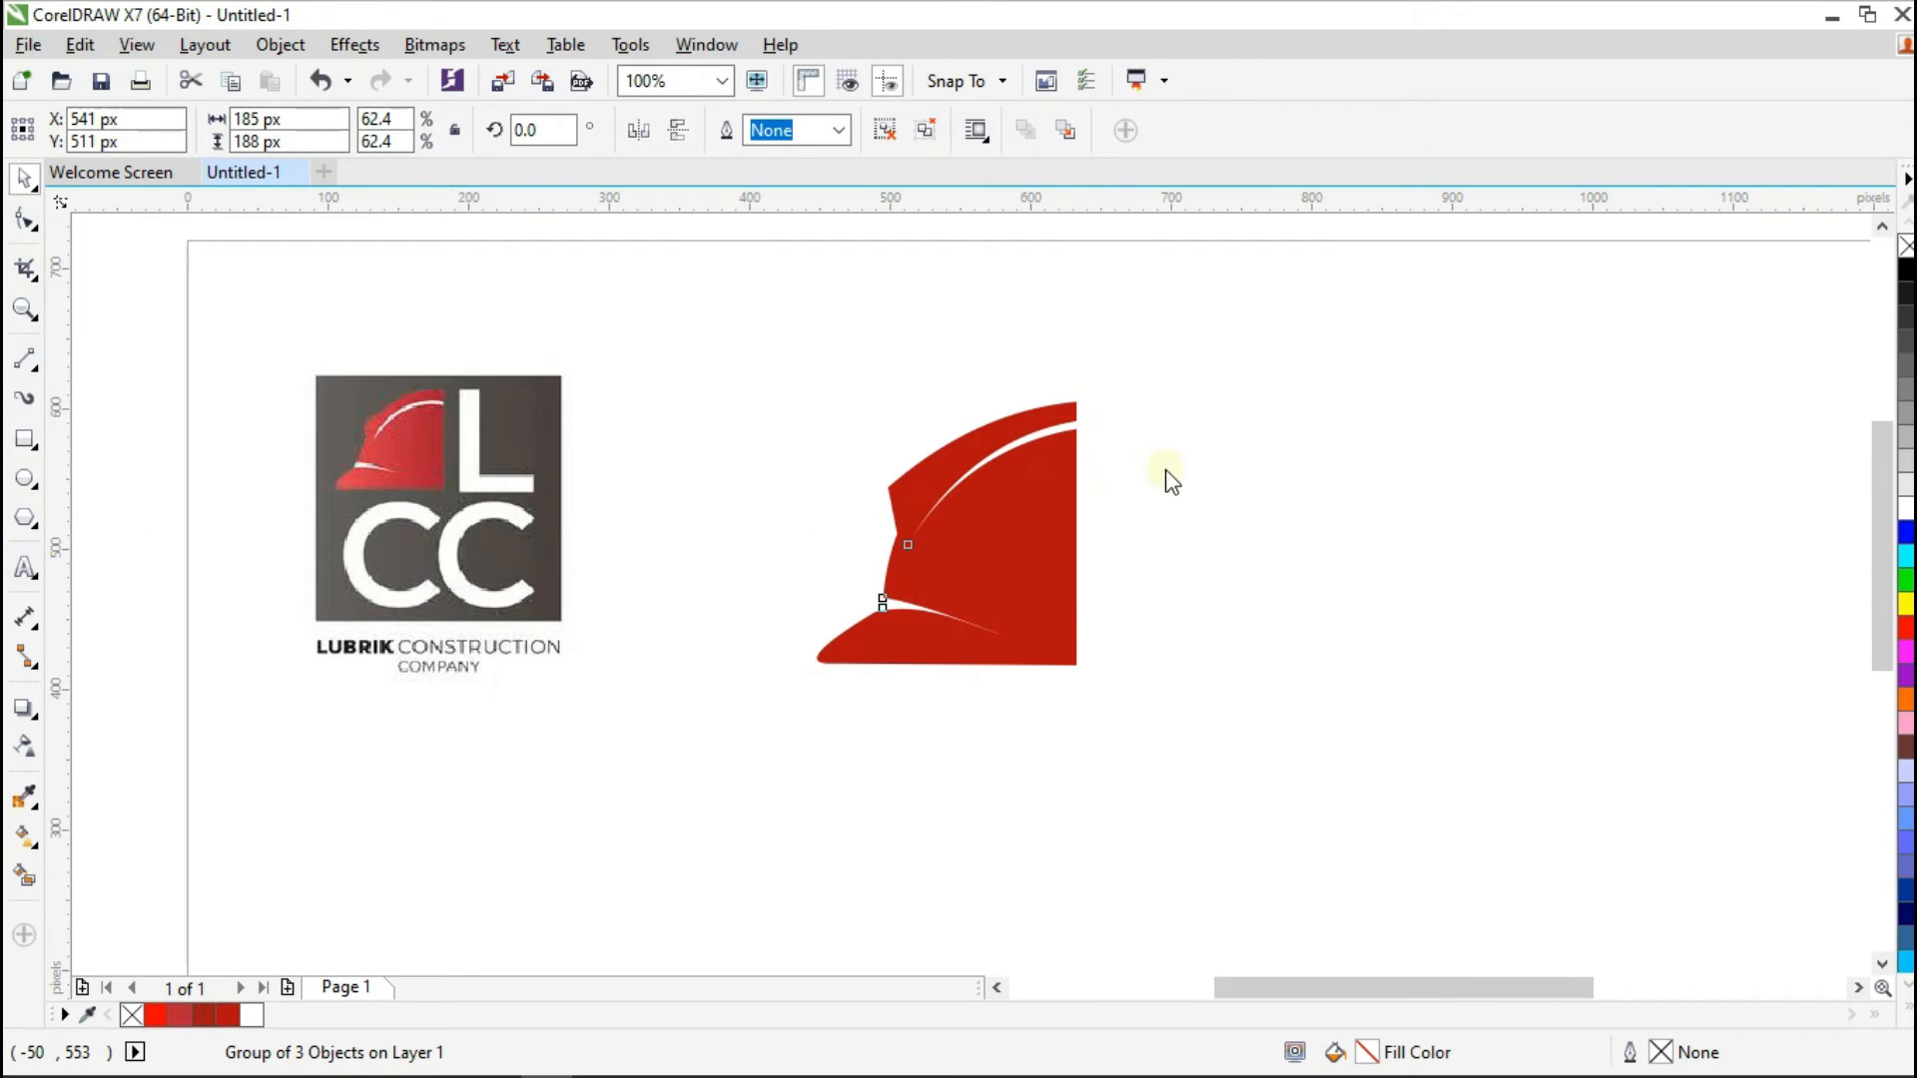
Step: Add the artistic text "LCC" just right of the helmet
key(F8)
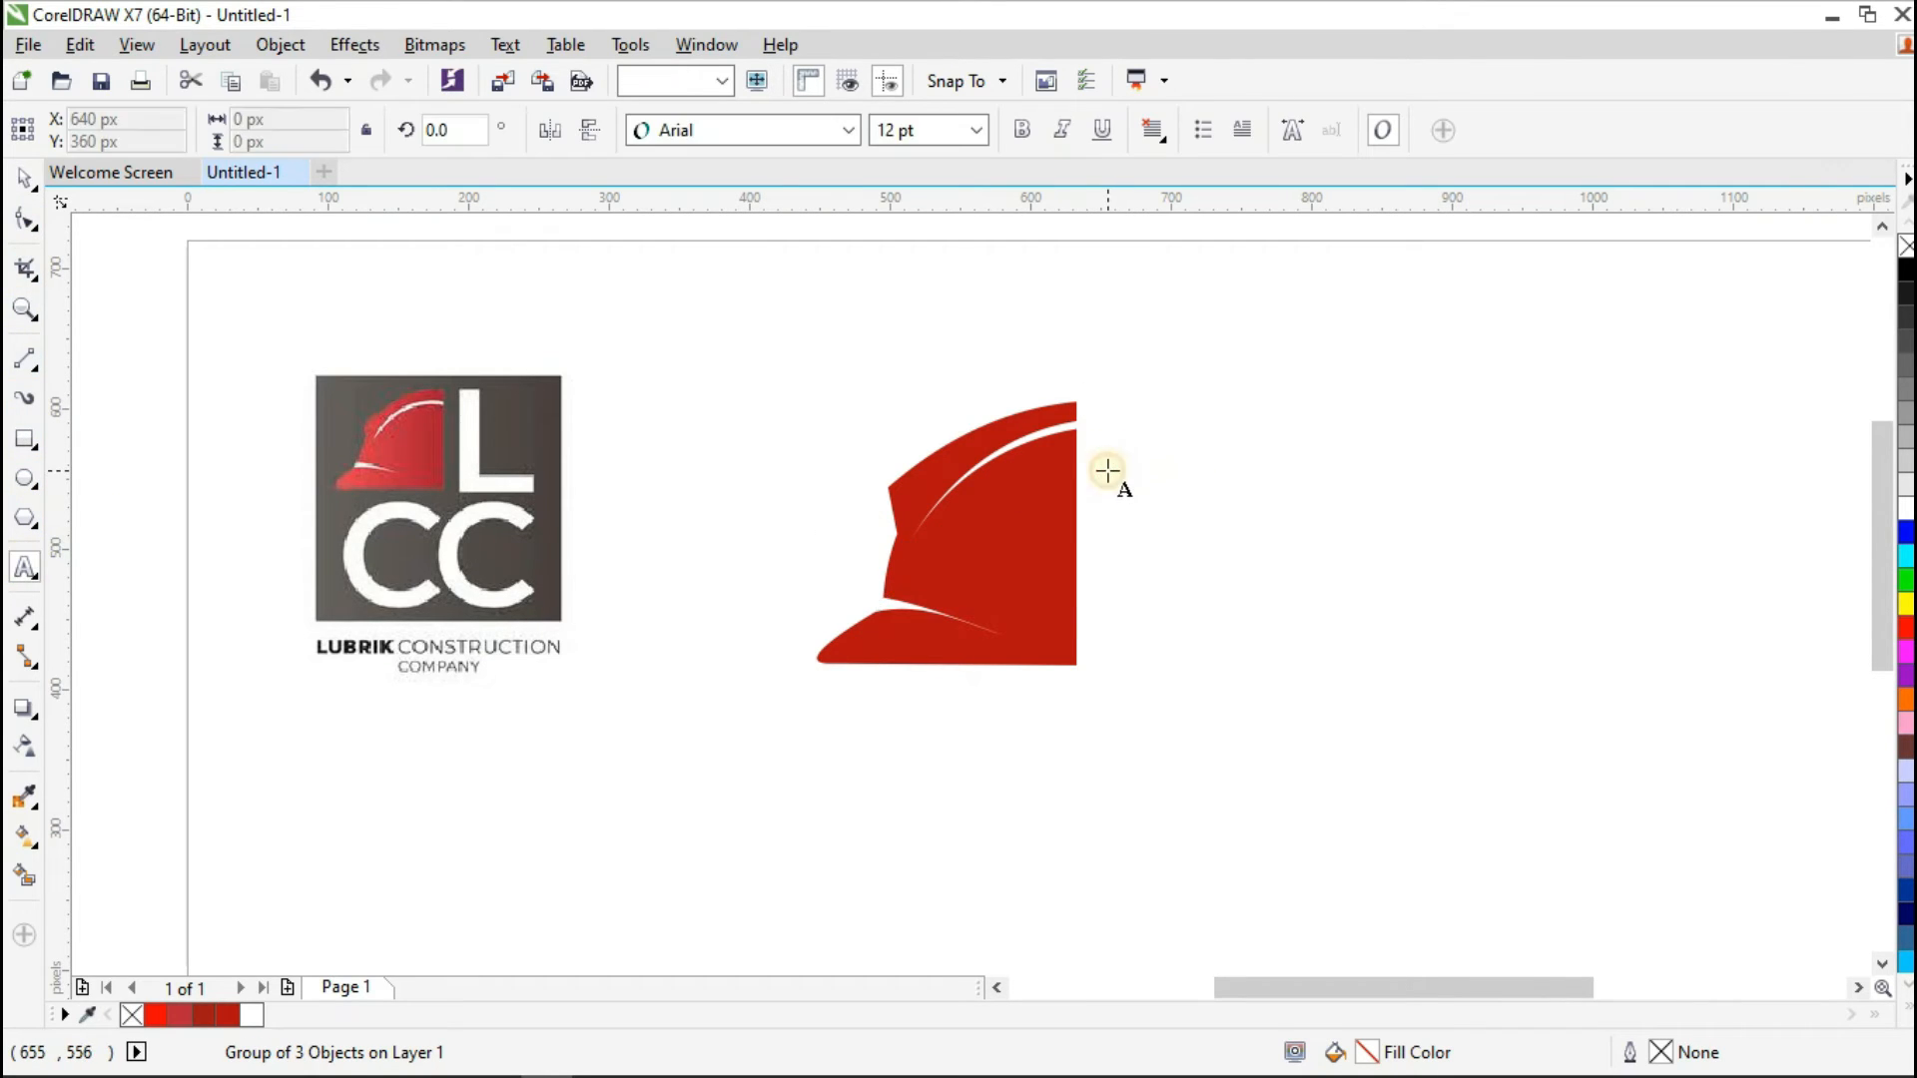
click(1130, 624)
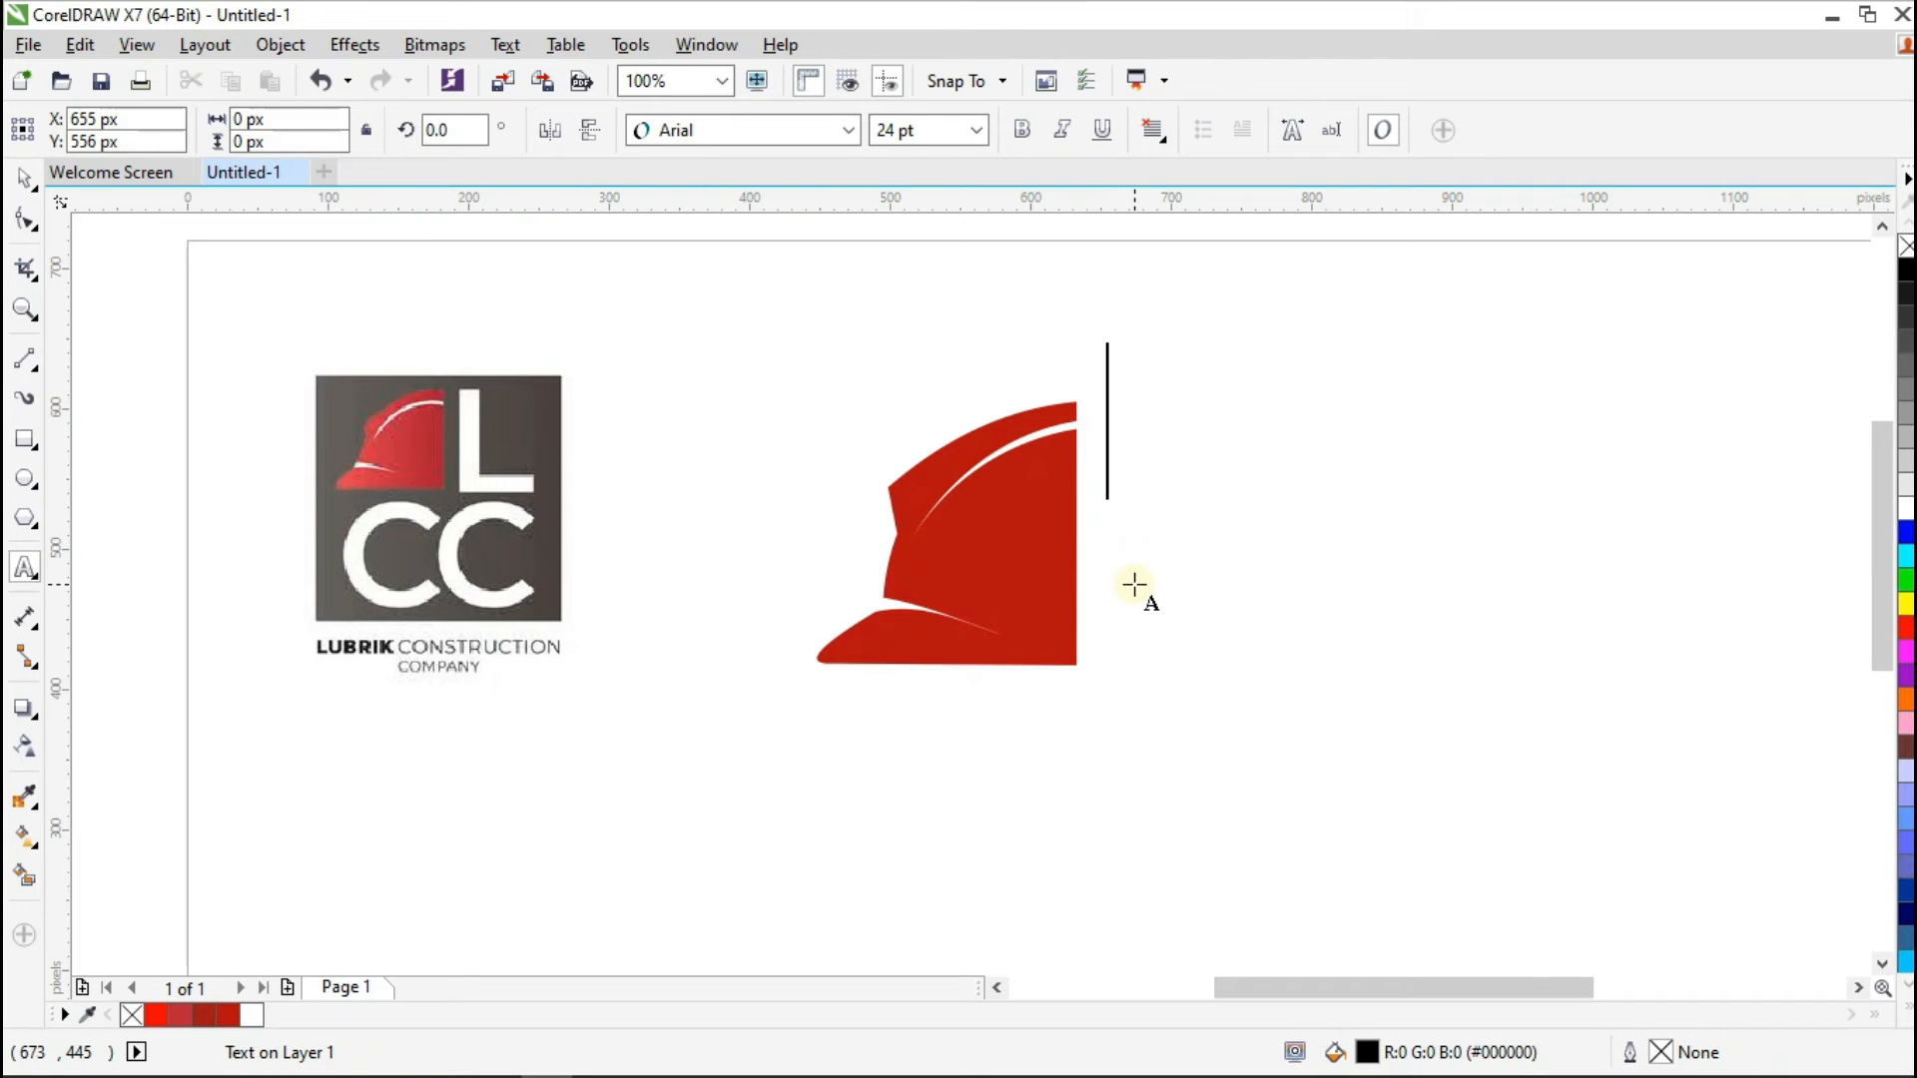
key(Caps_Lock)
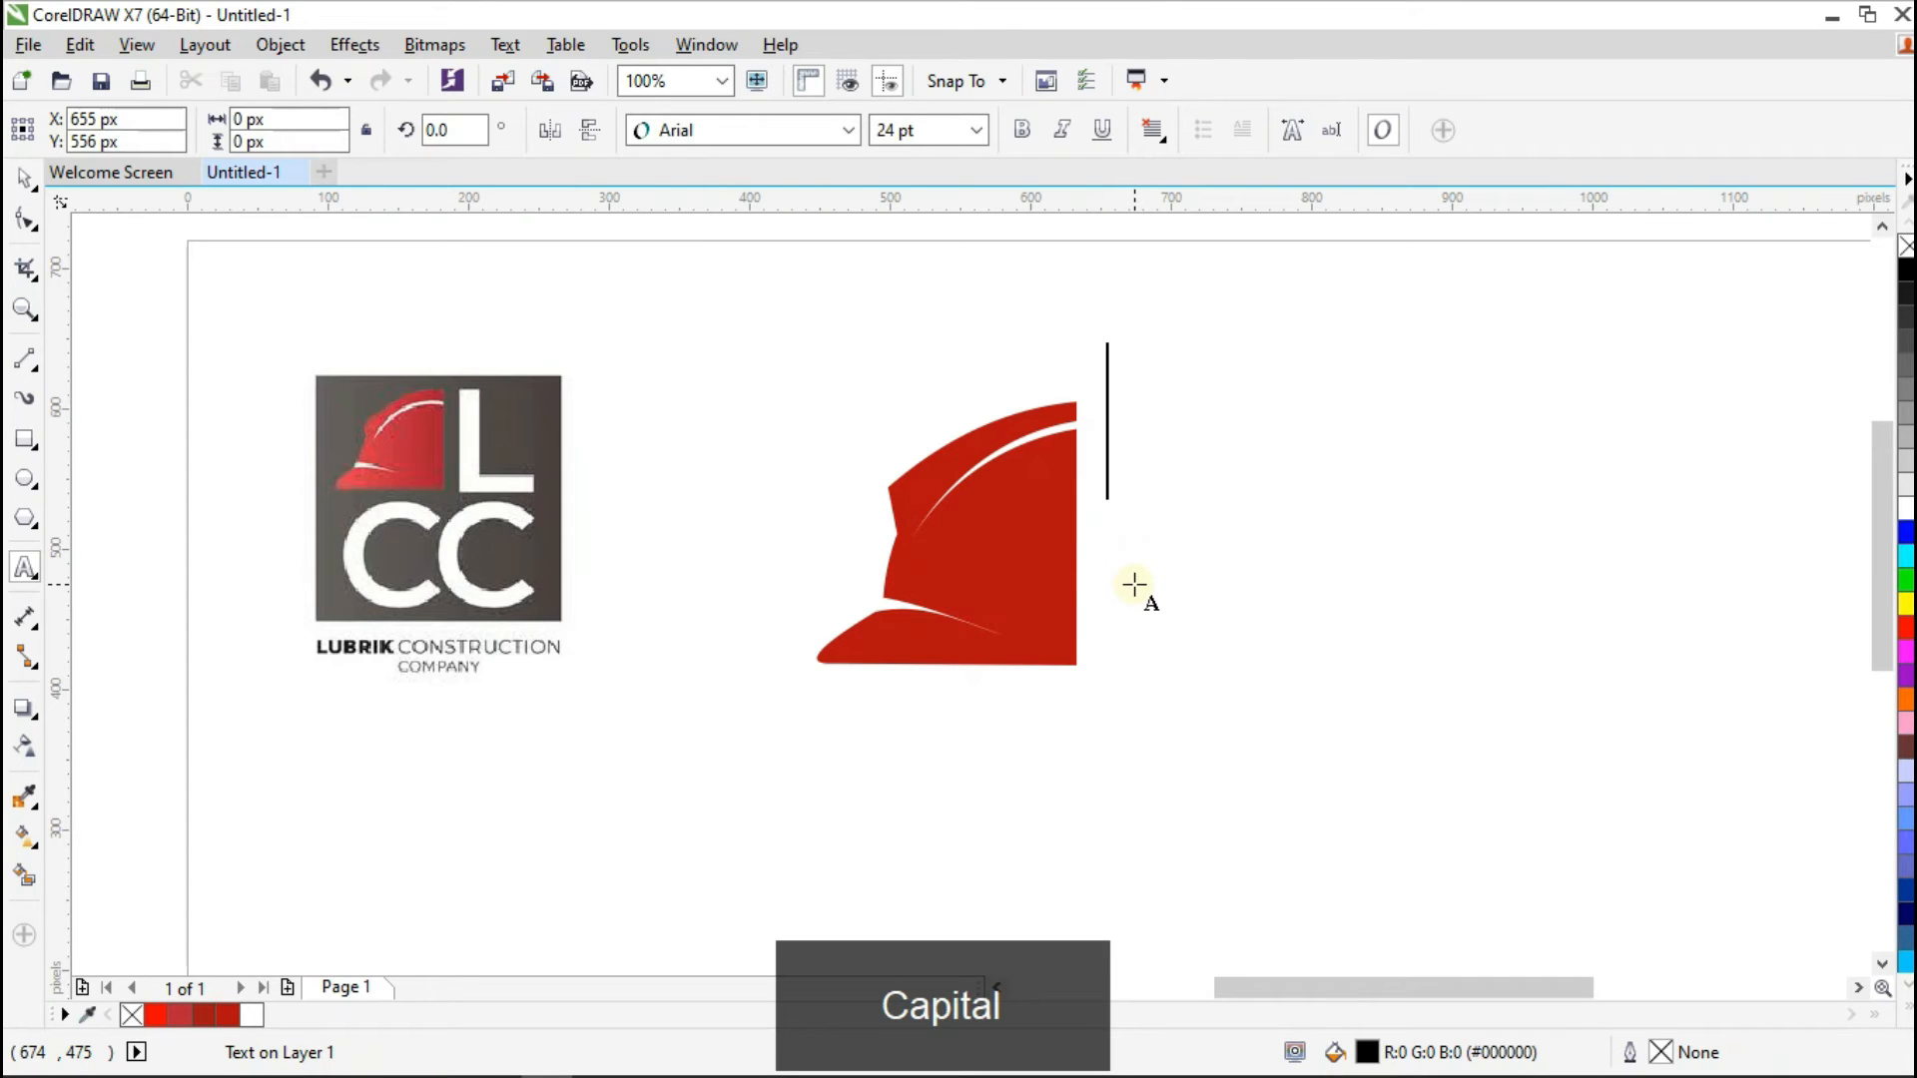
text(L)
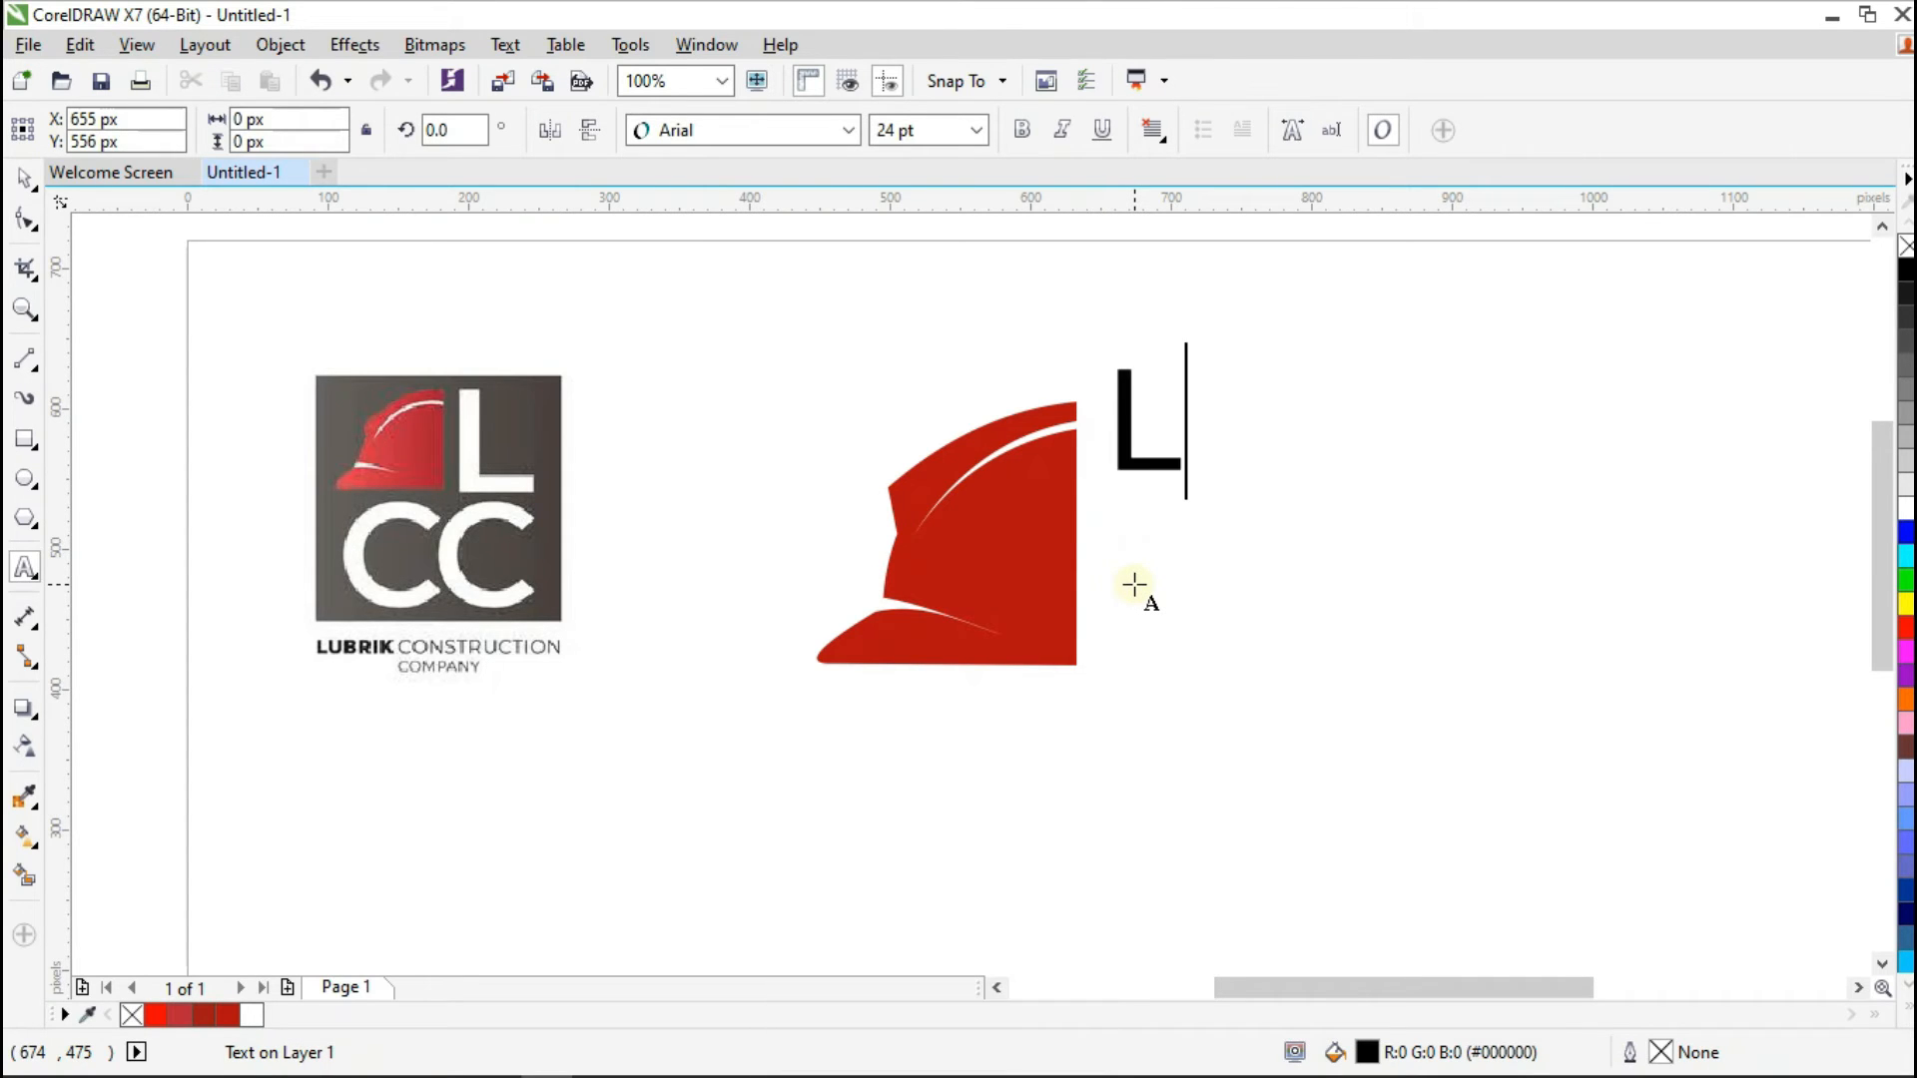
text(CC)
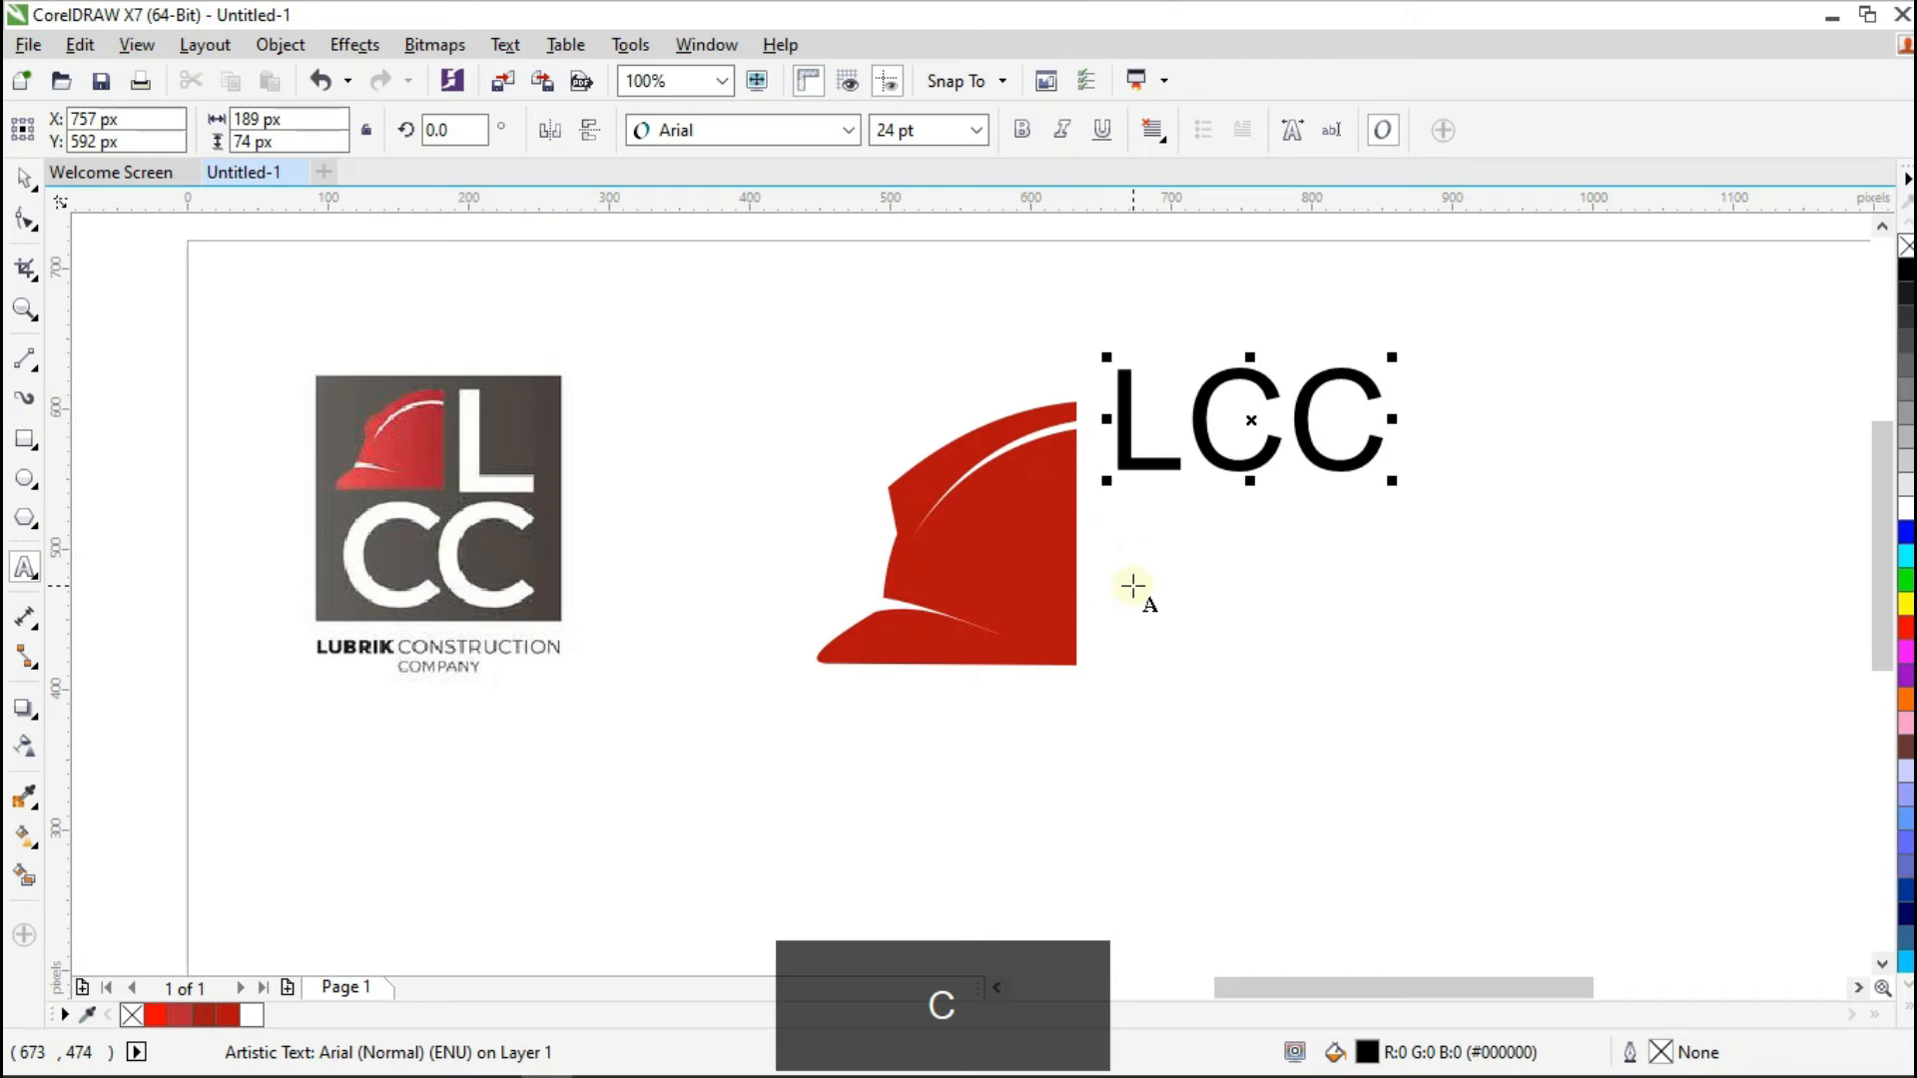
Step: Set the font of the whole "LCC" text to Righteous
key(ctrl+a)
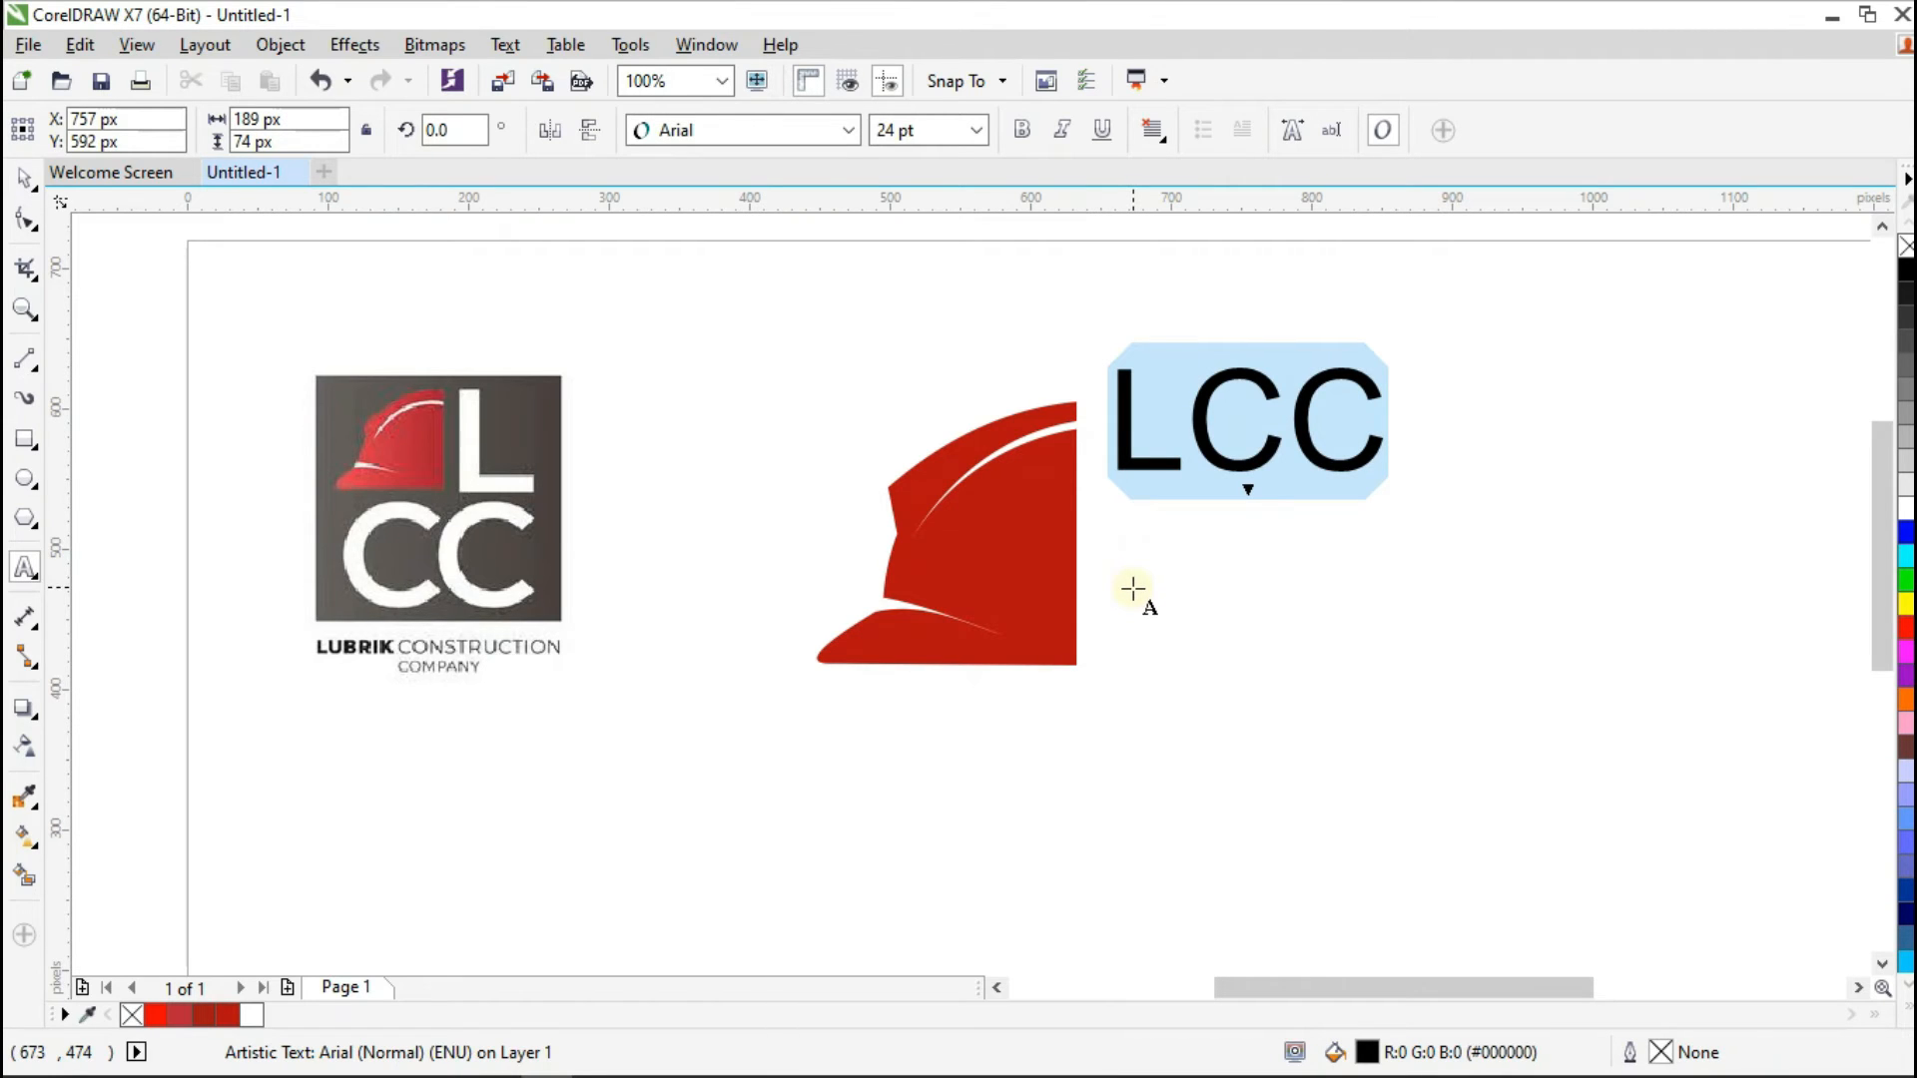
click(845, 133)
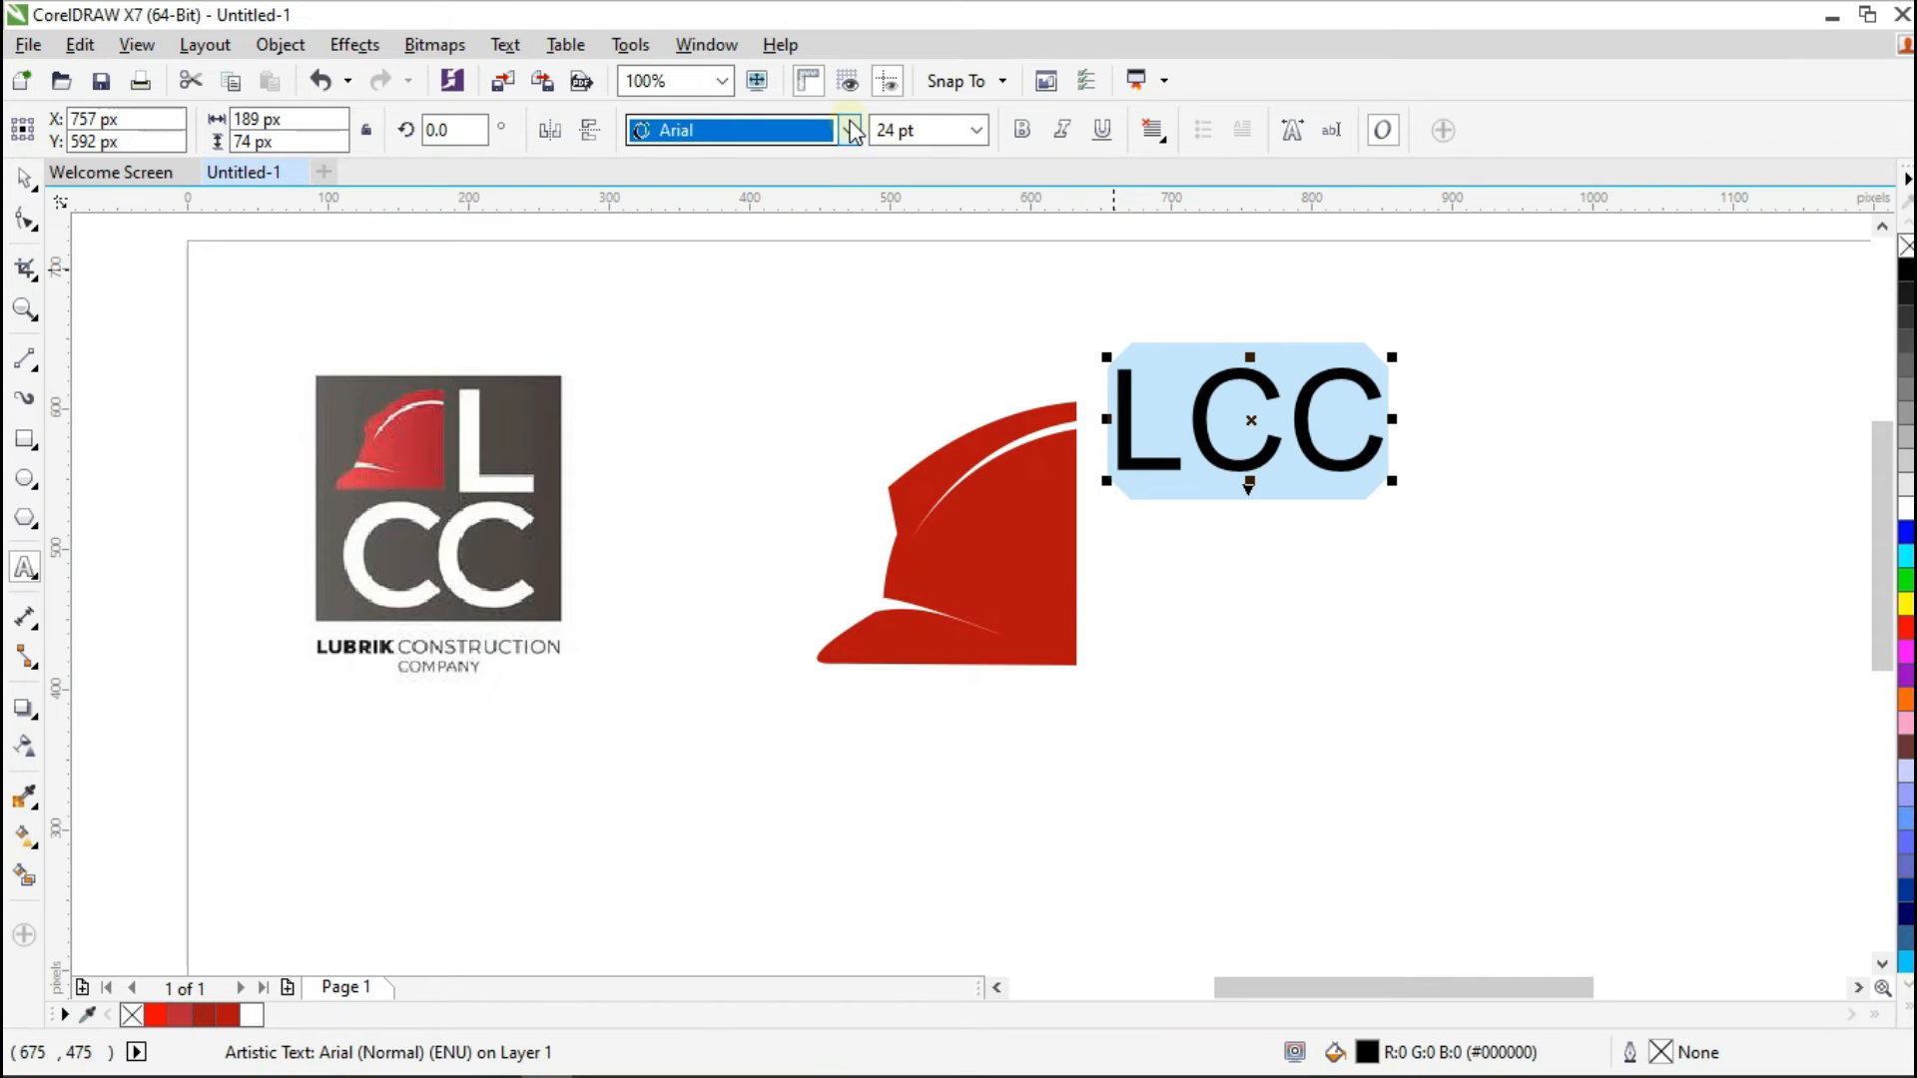
click(851, 130)
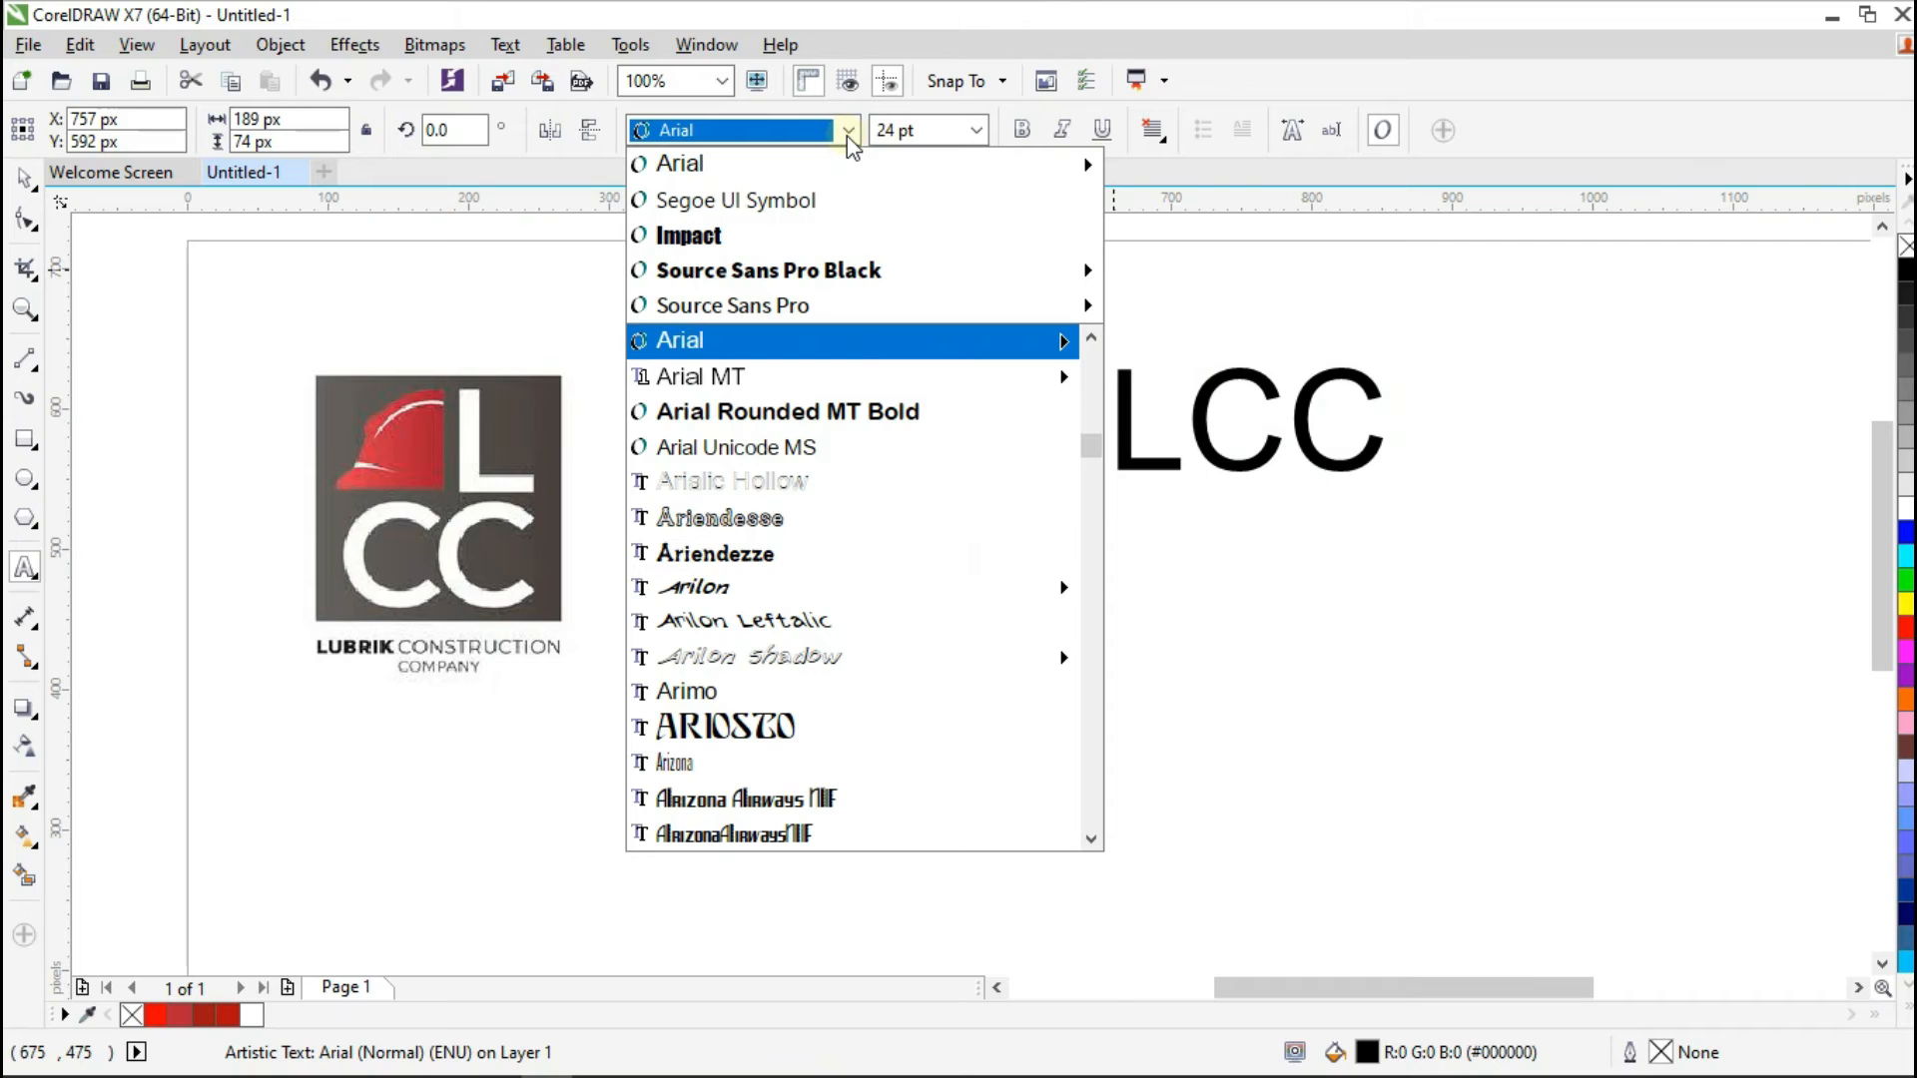
text(Righteous)
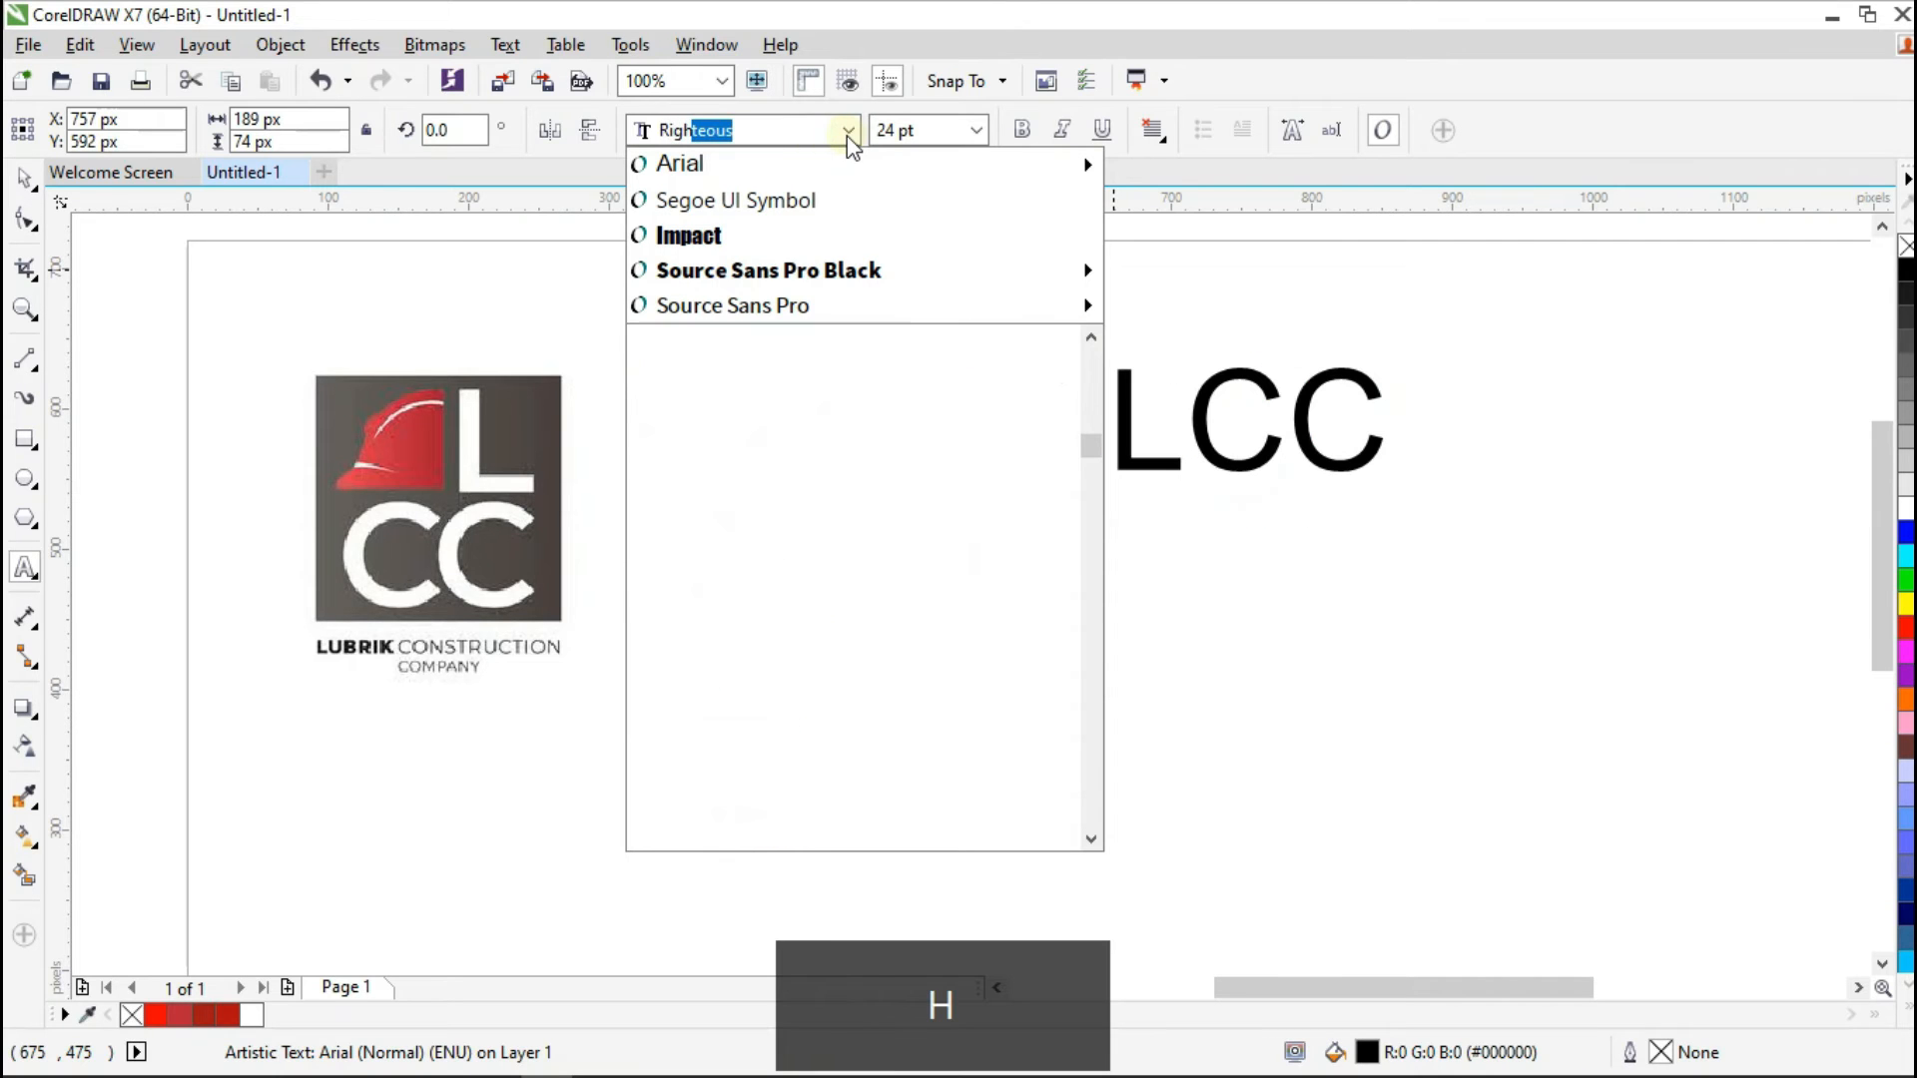
click(823, 343)
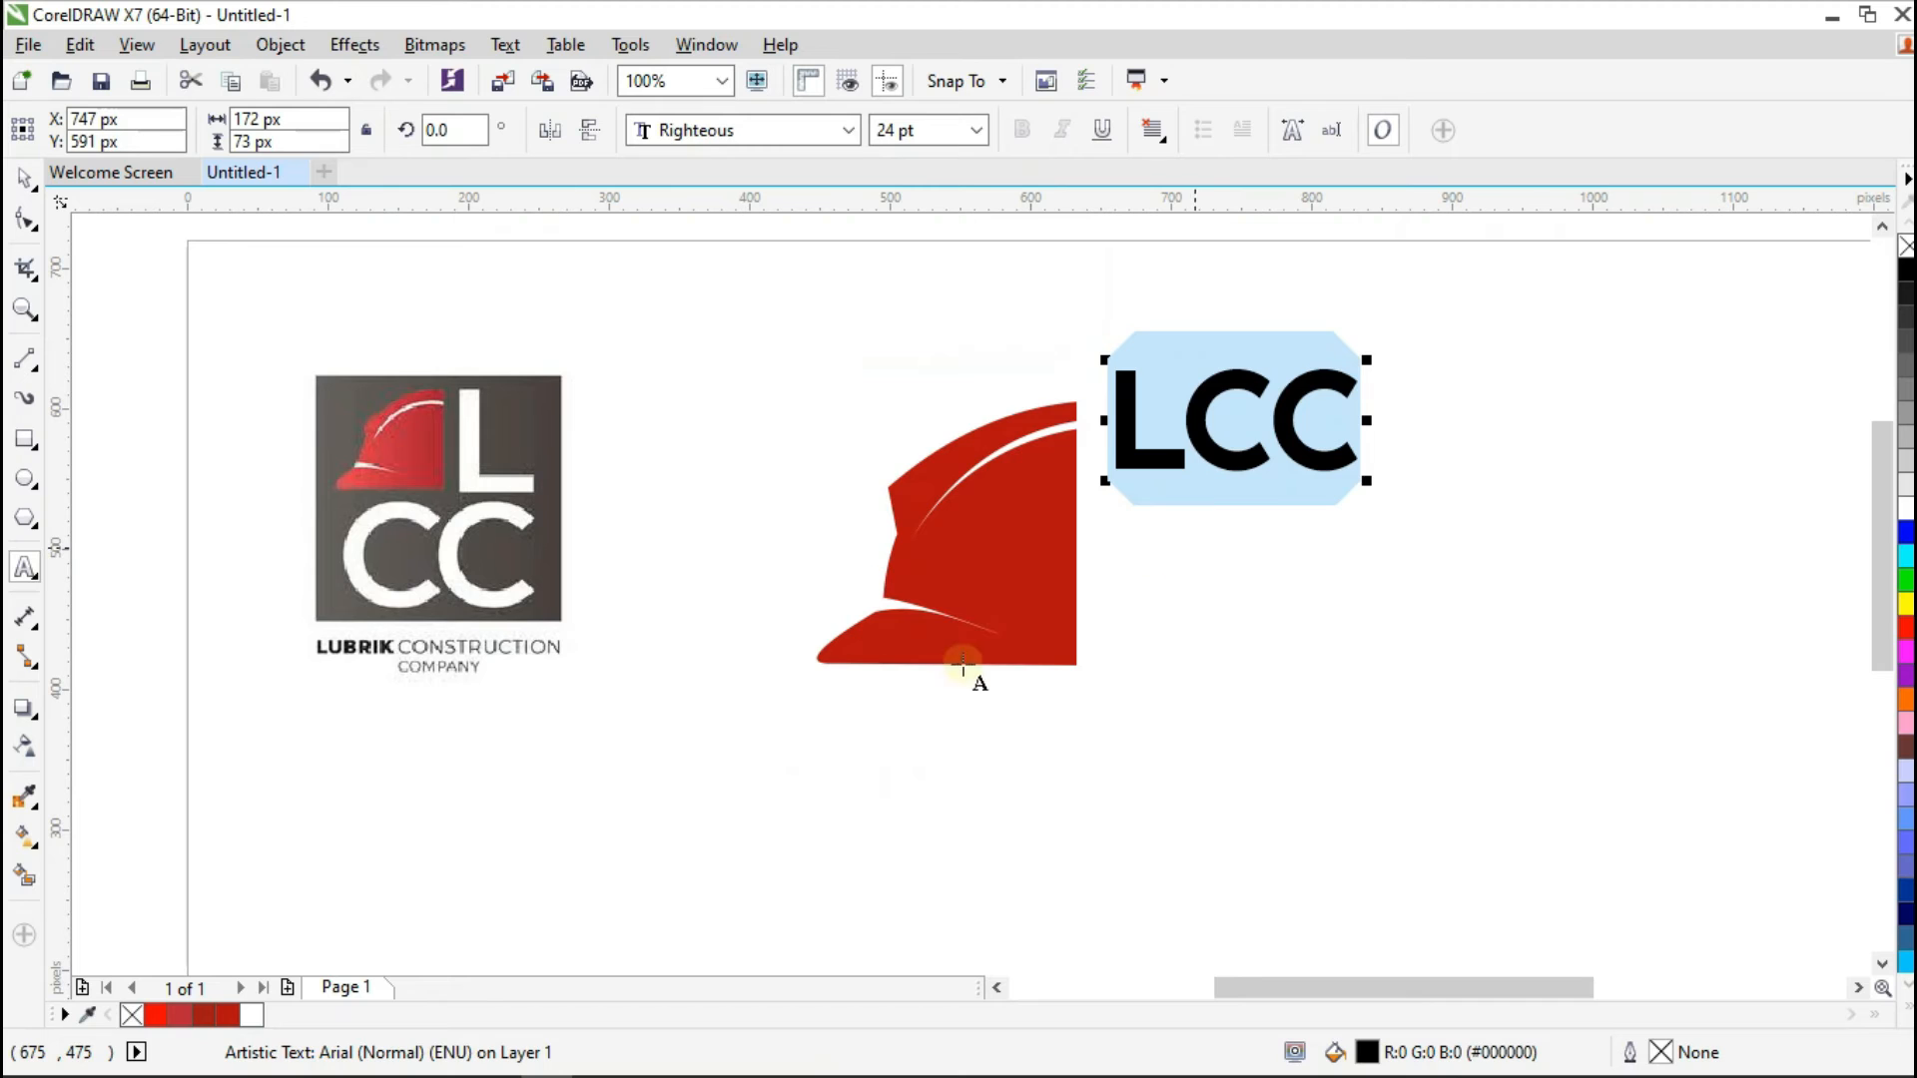
click(1244, 436)
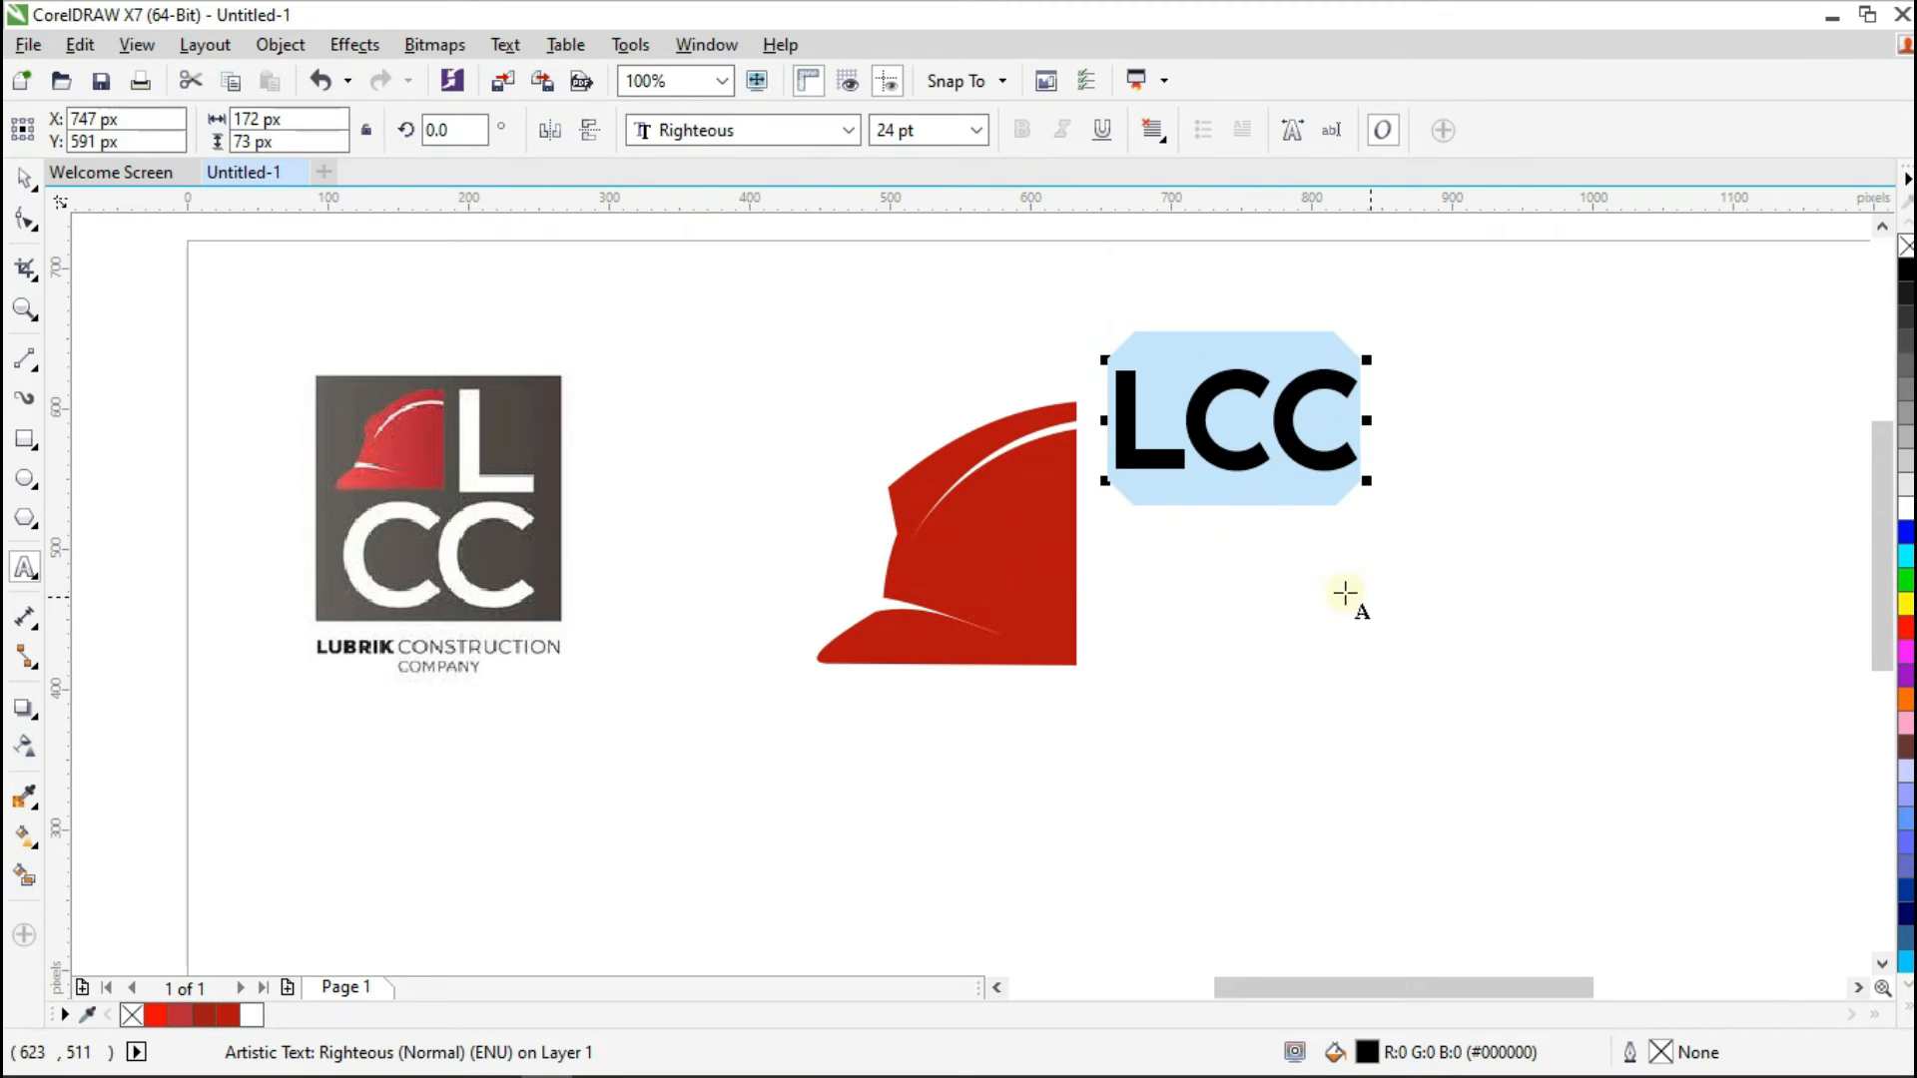
Step: Enlarge the "LCC" text proportionally to about 457 × 193 px and position it beside the helmet, matching the helmet's top and base
drag(1372, 487, 1600, 612)
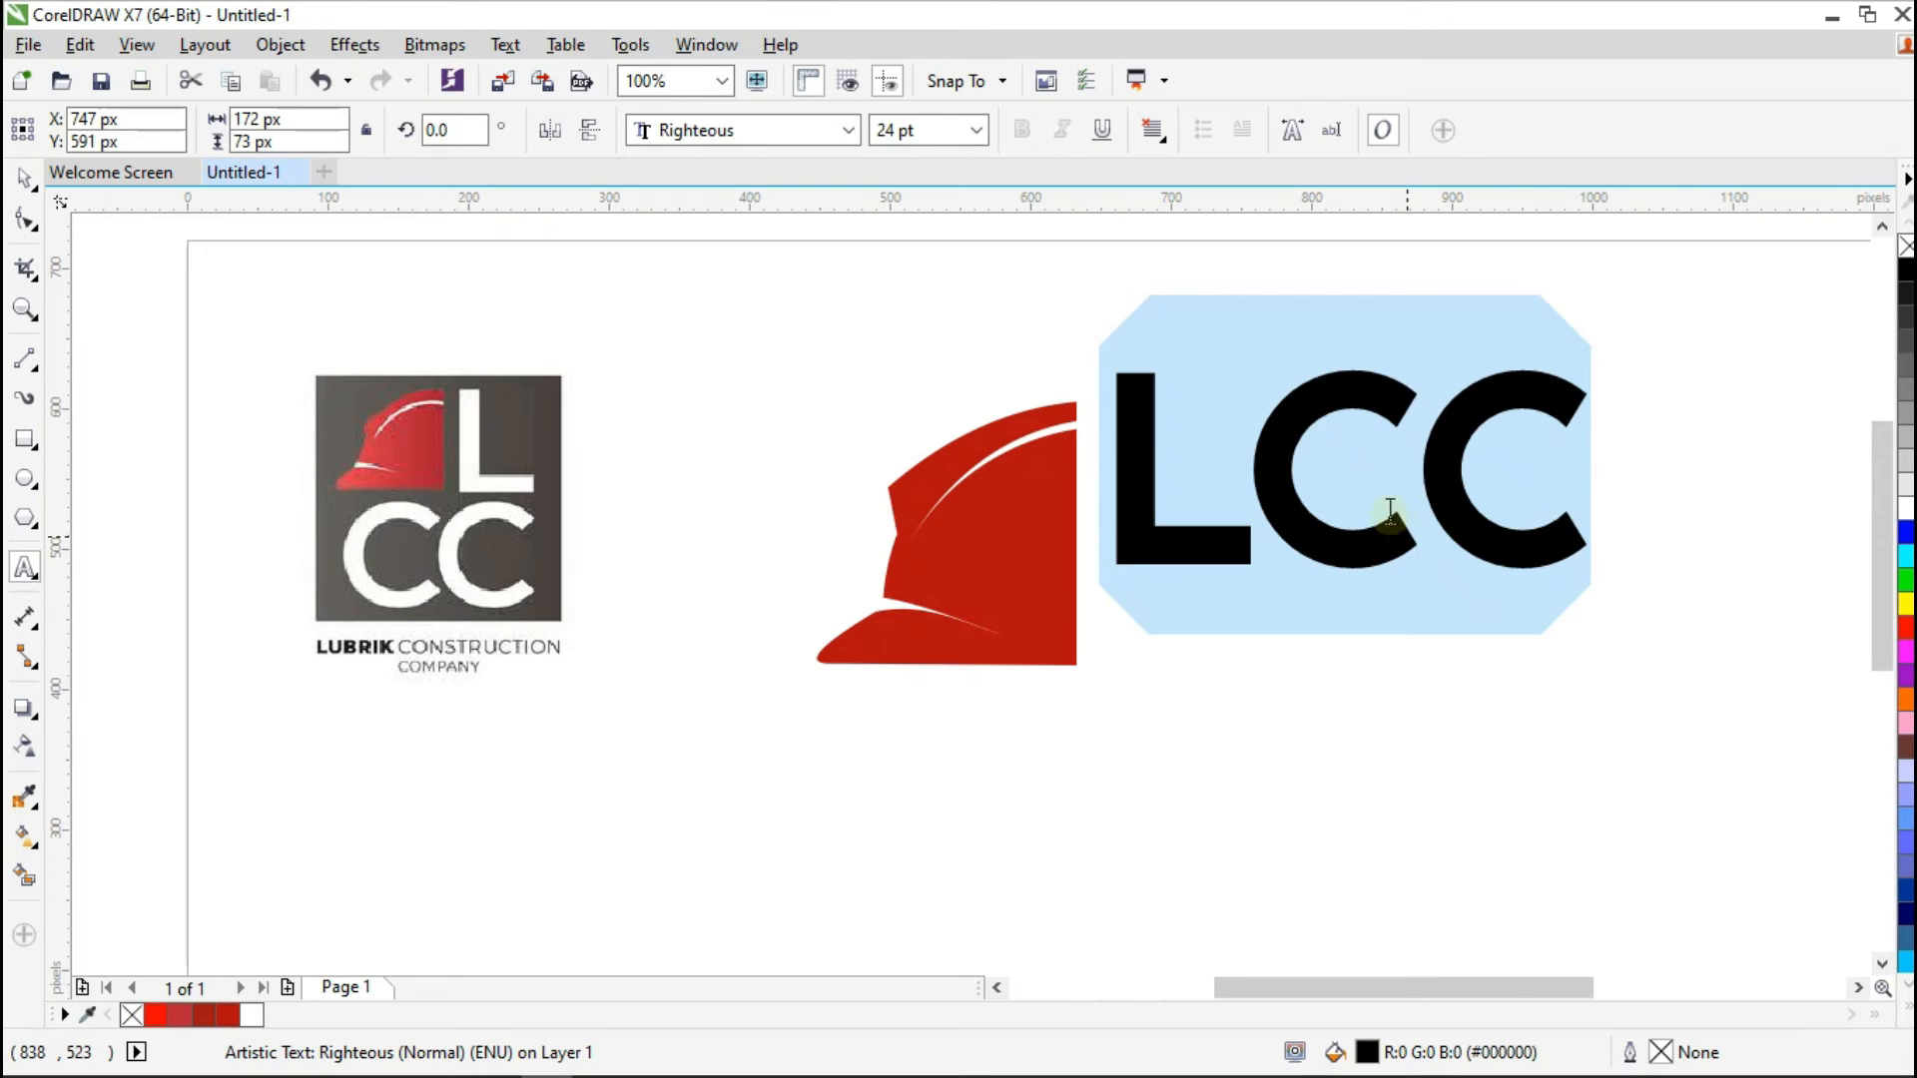
click(20, 183)
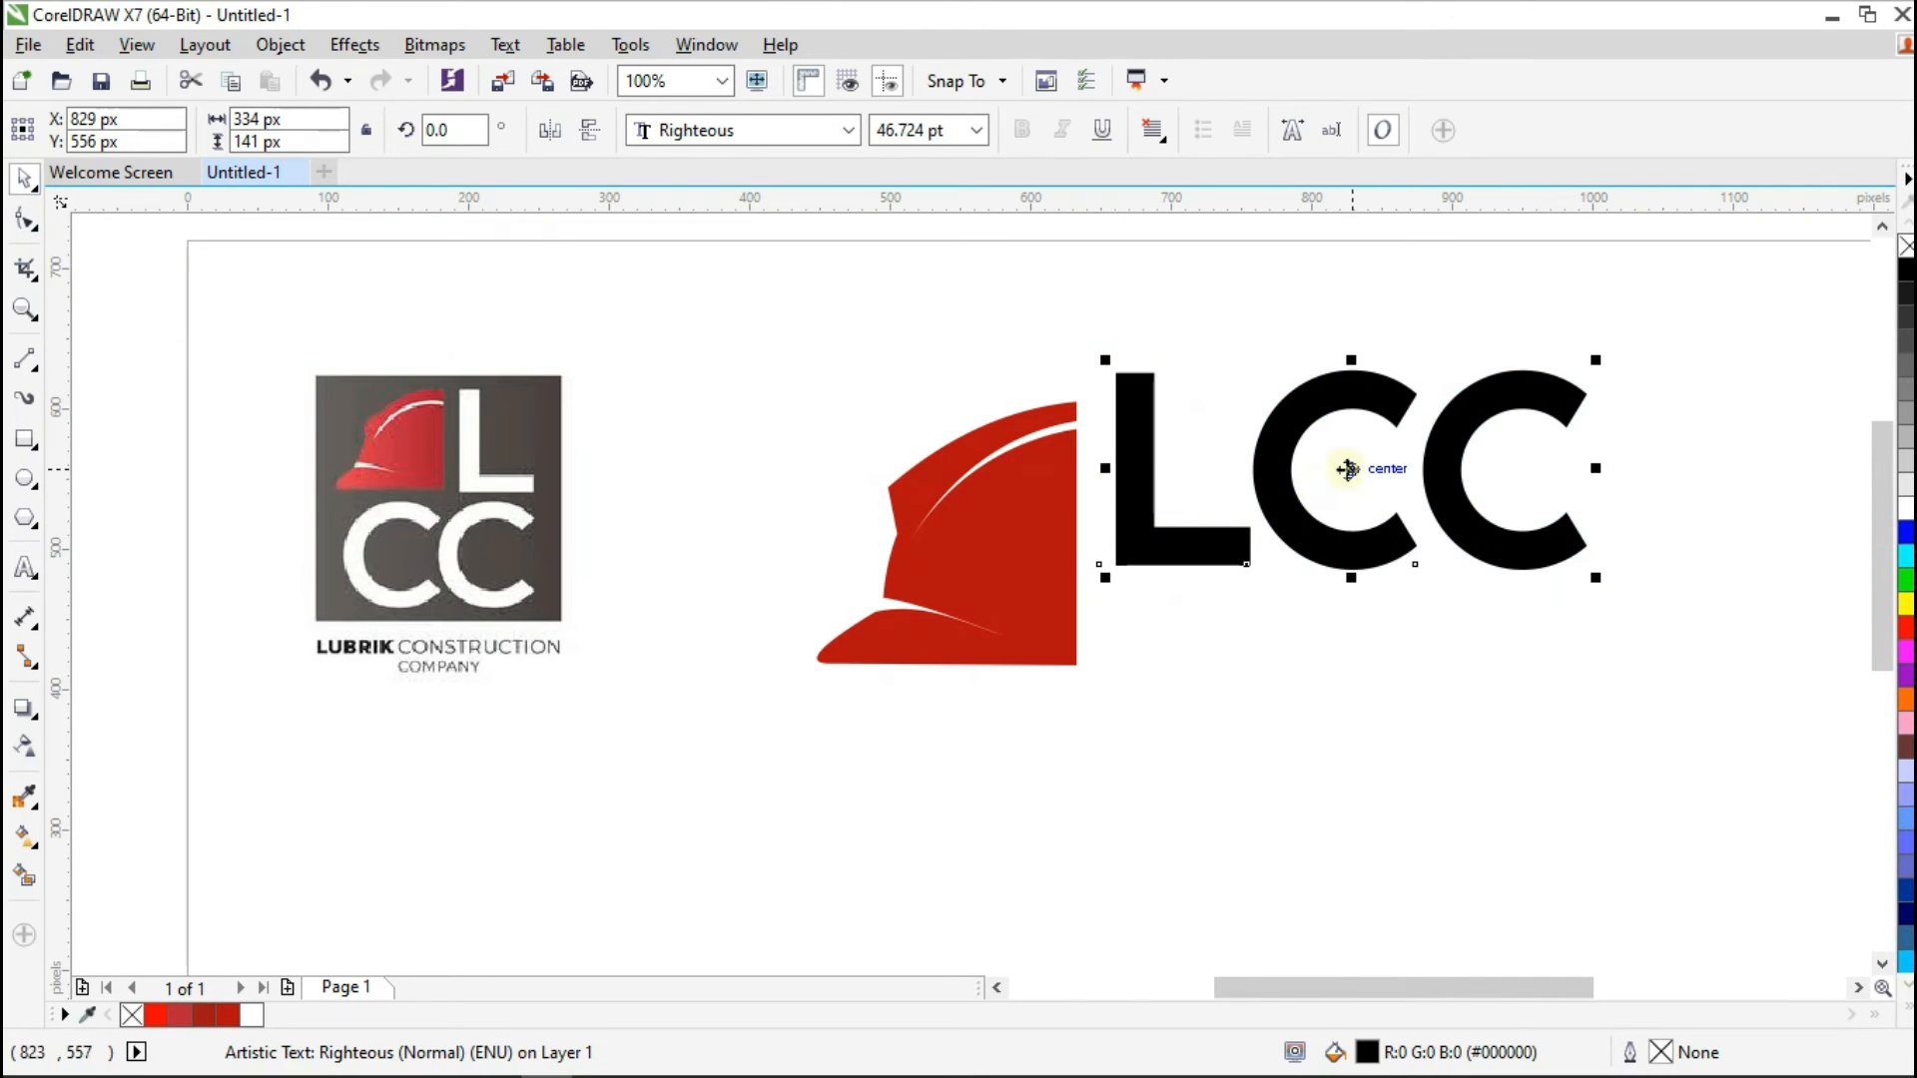
drag(1352, 468, 1343, 502)
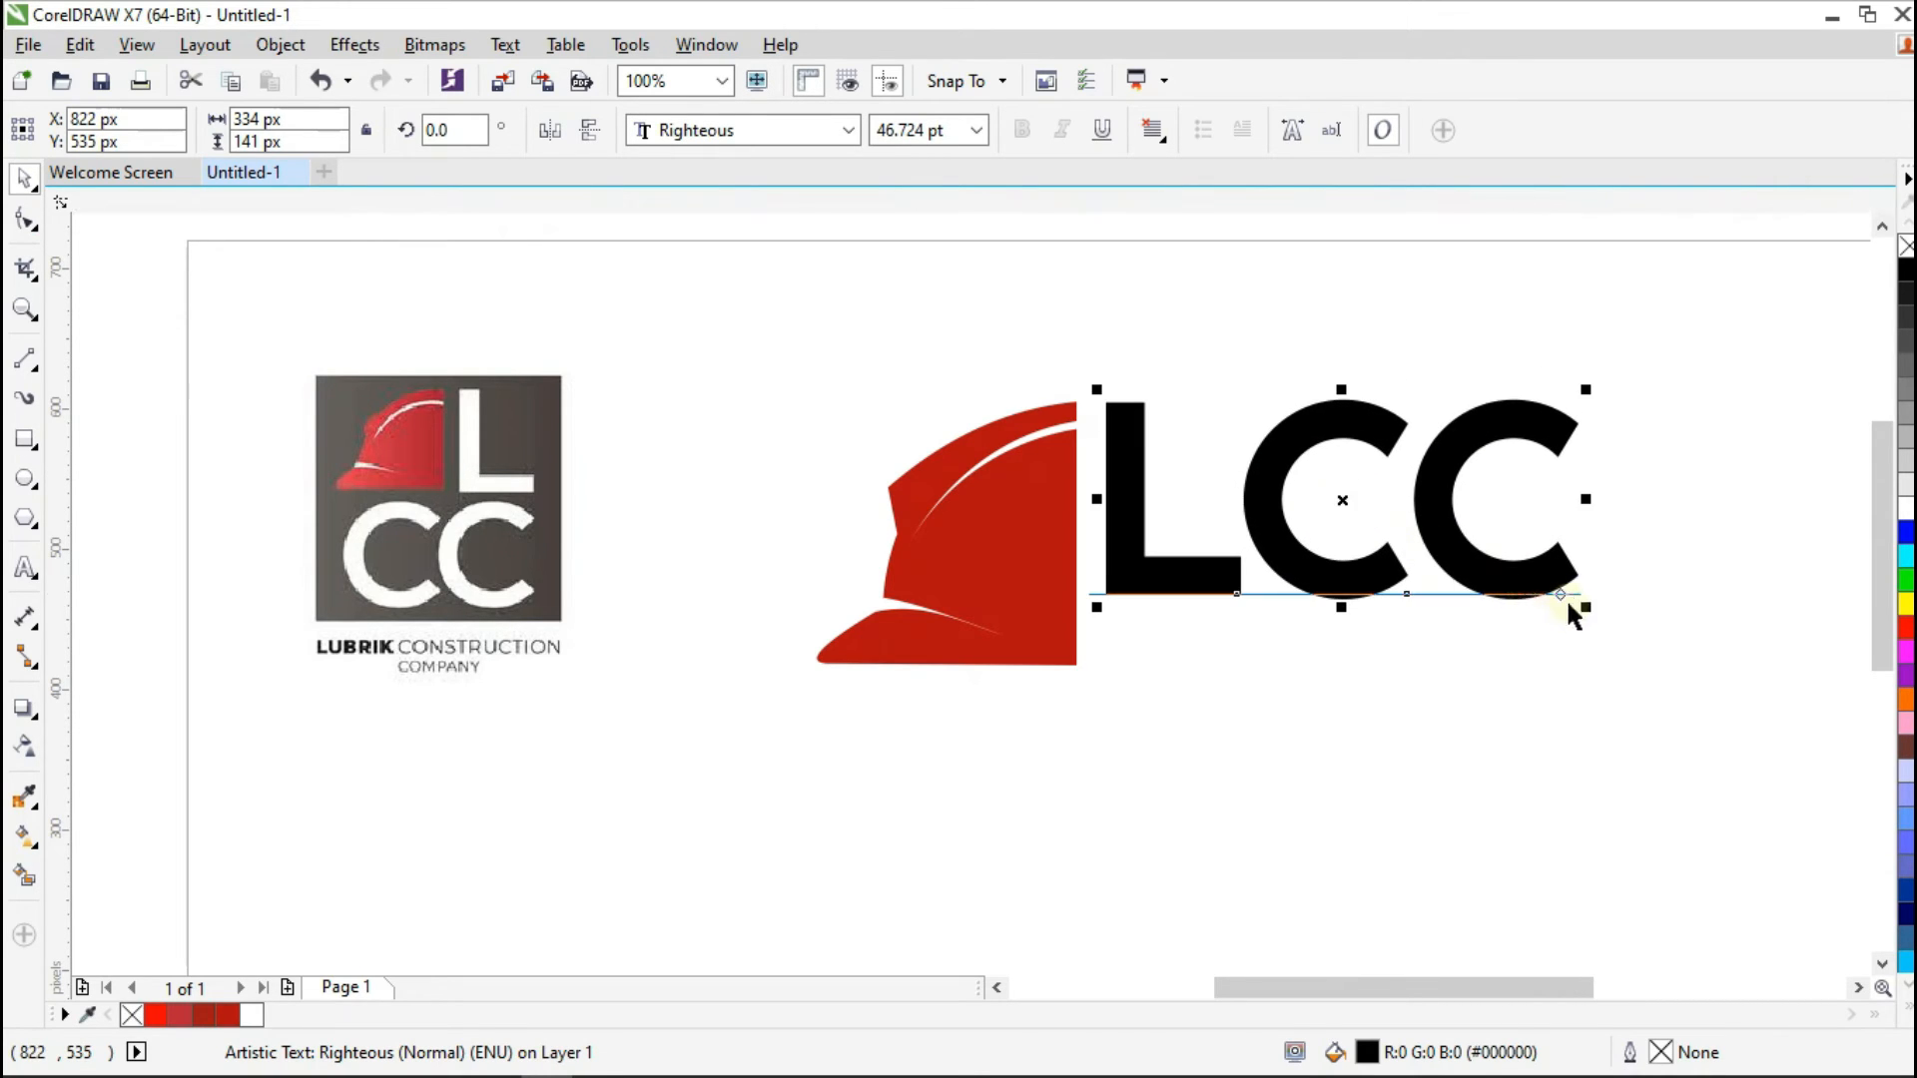
drag(1584, 611, 1753, 754)
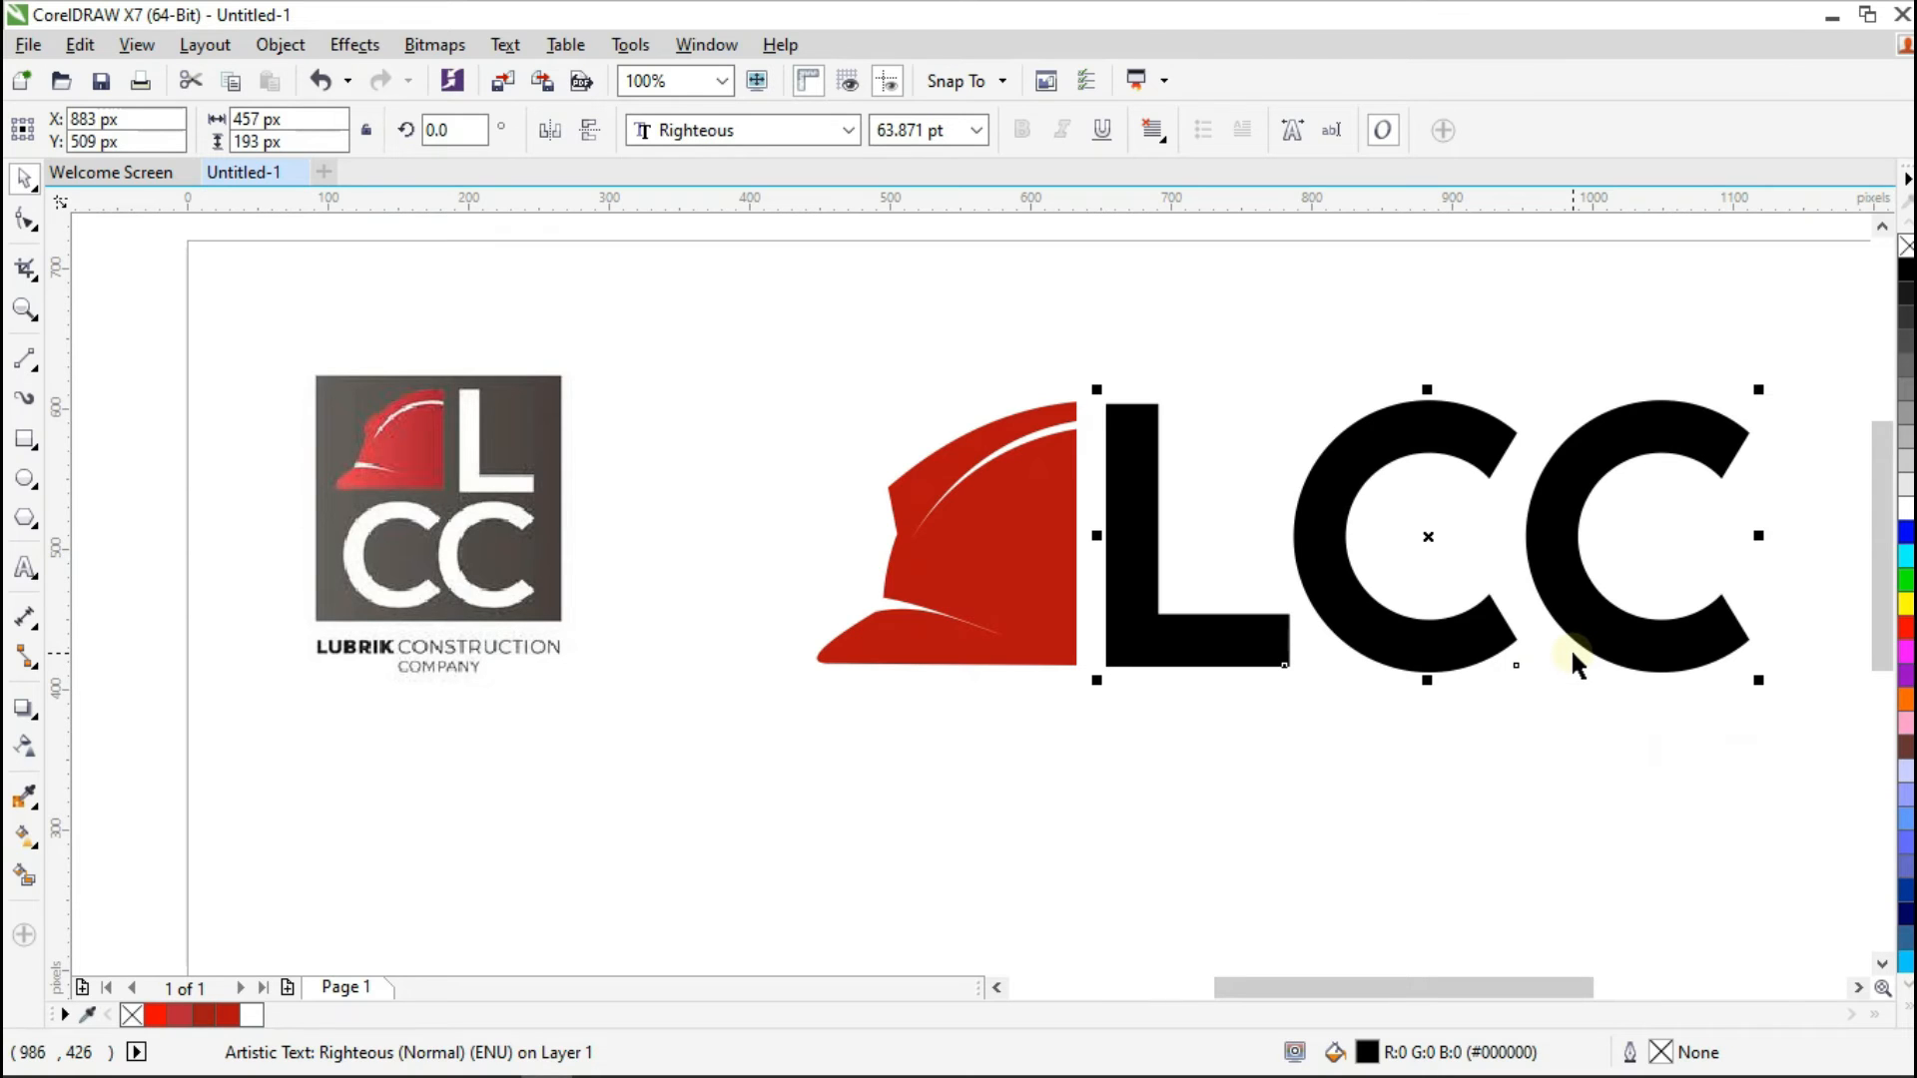
Step: Break the "LCC" text apart into letters and move the two Cs directly beneath the helmet and the L
key(ctrl+k)
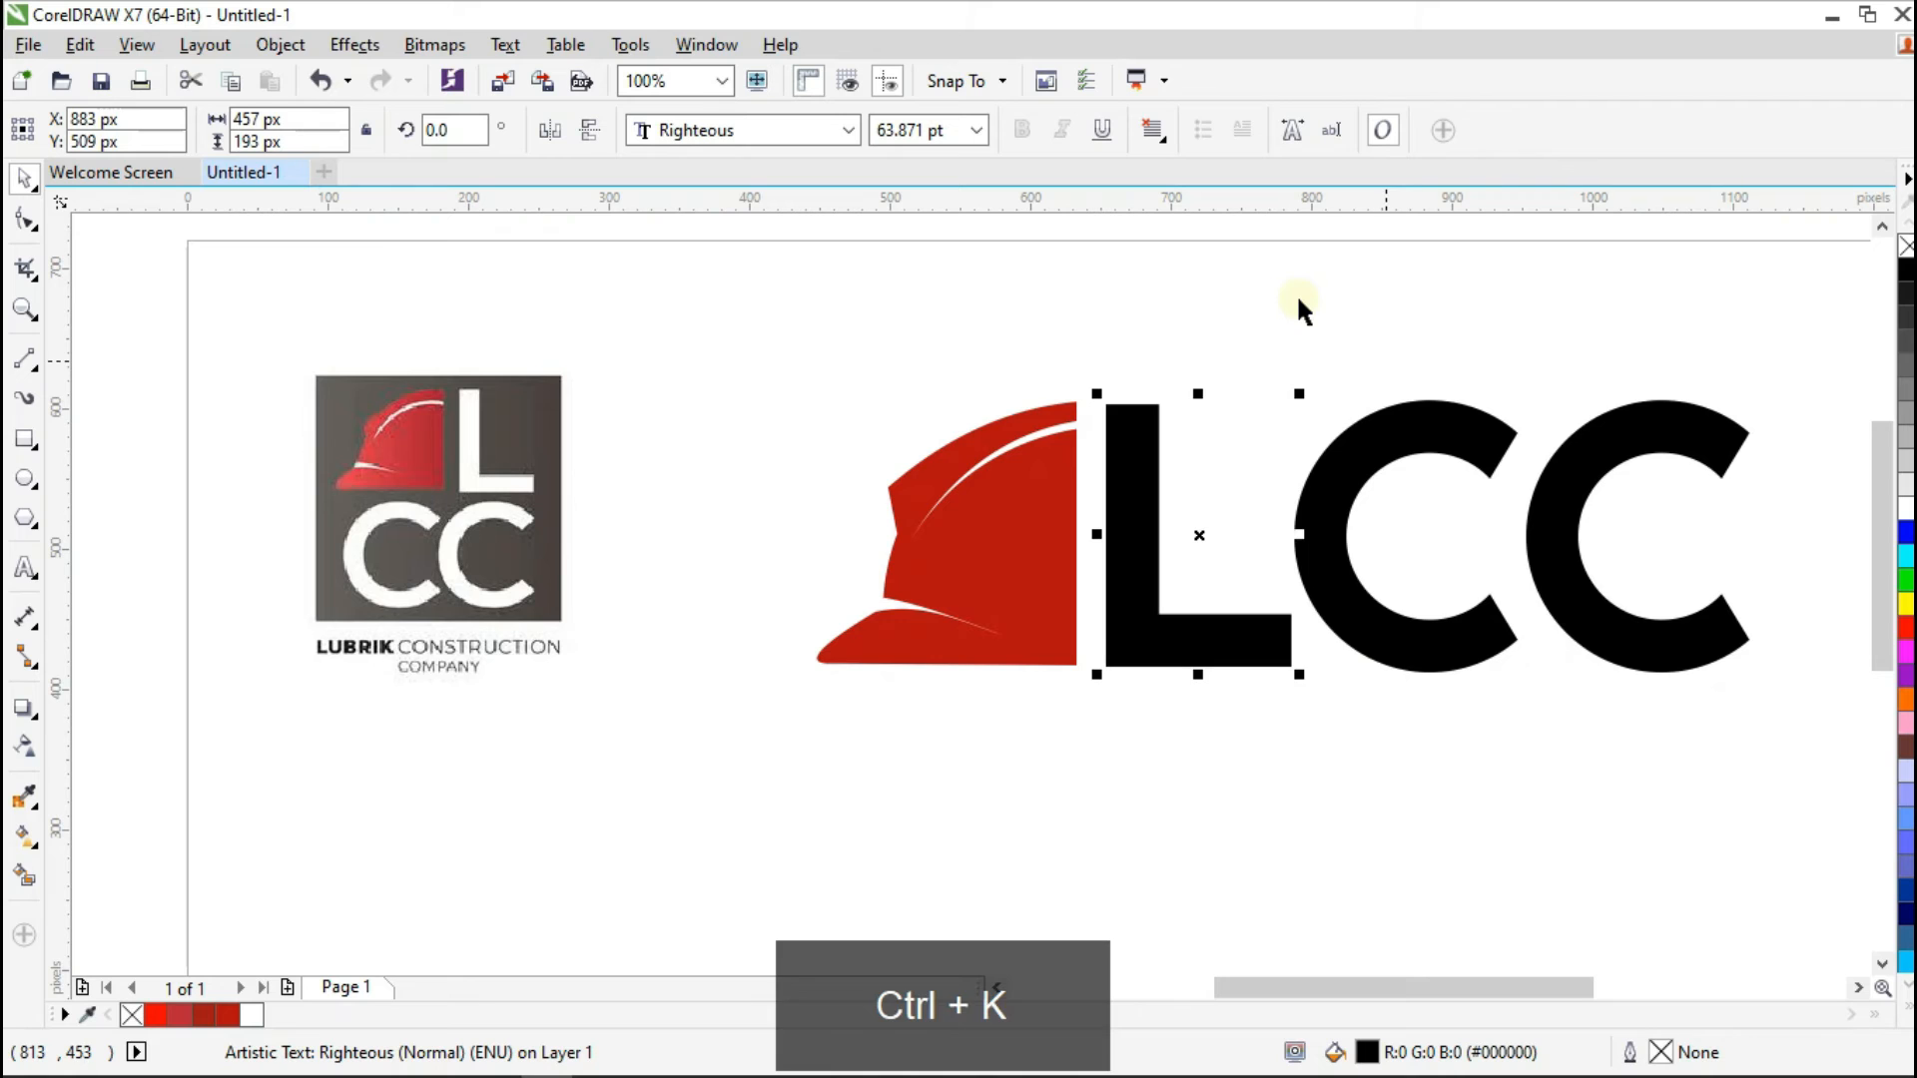
drag(1288, 302, 1857, 744)
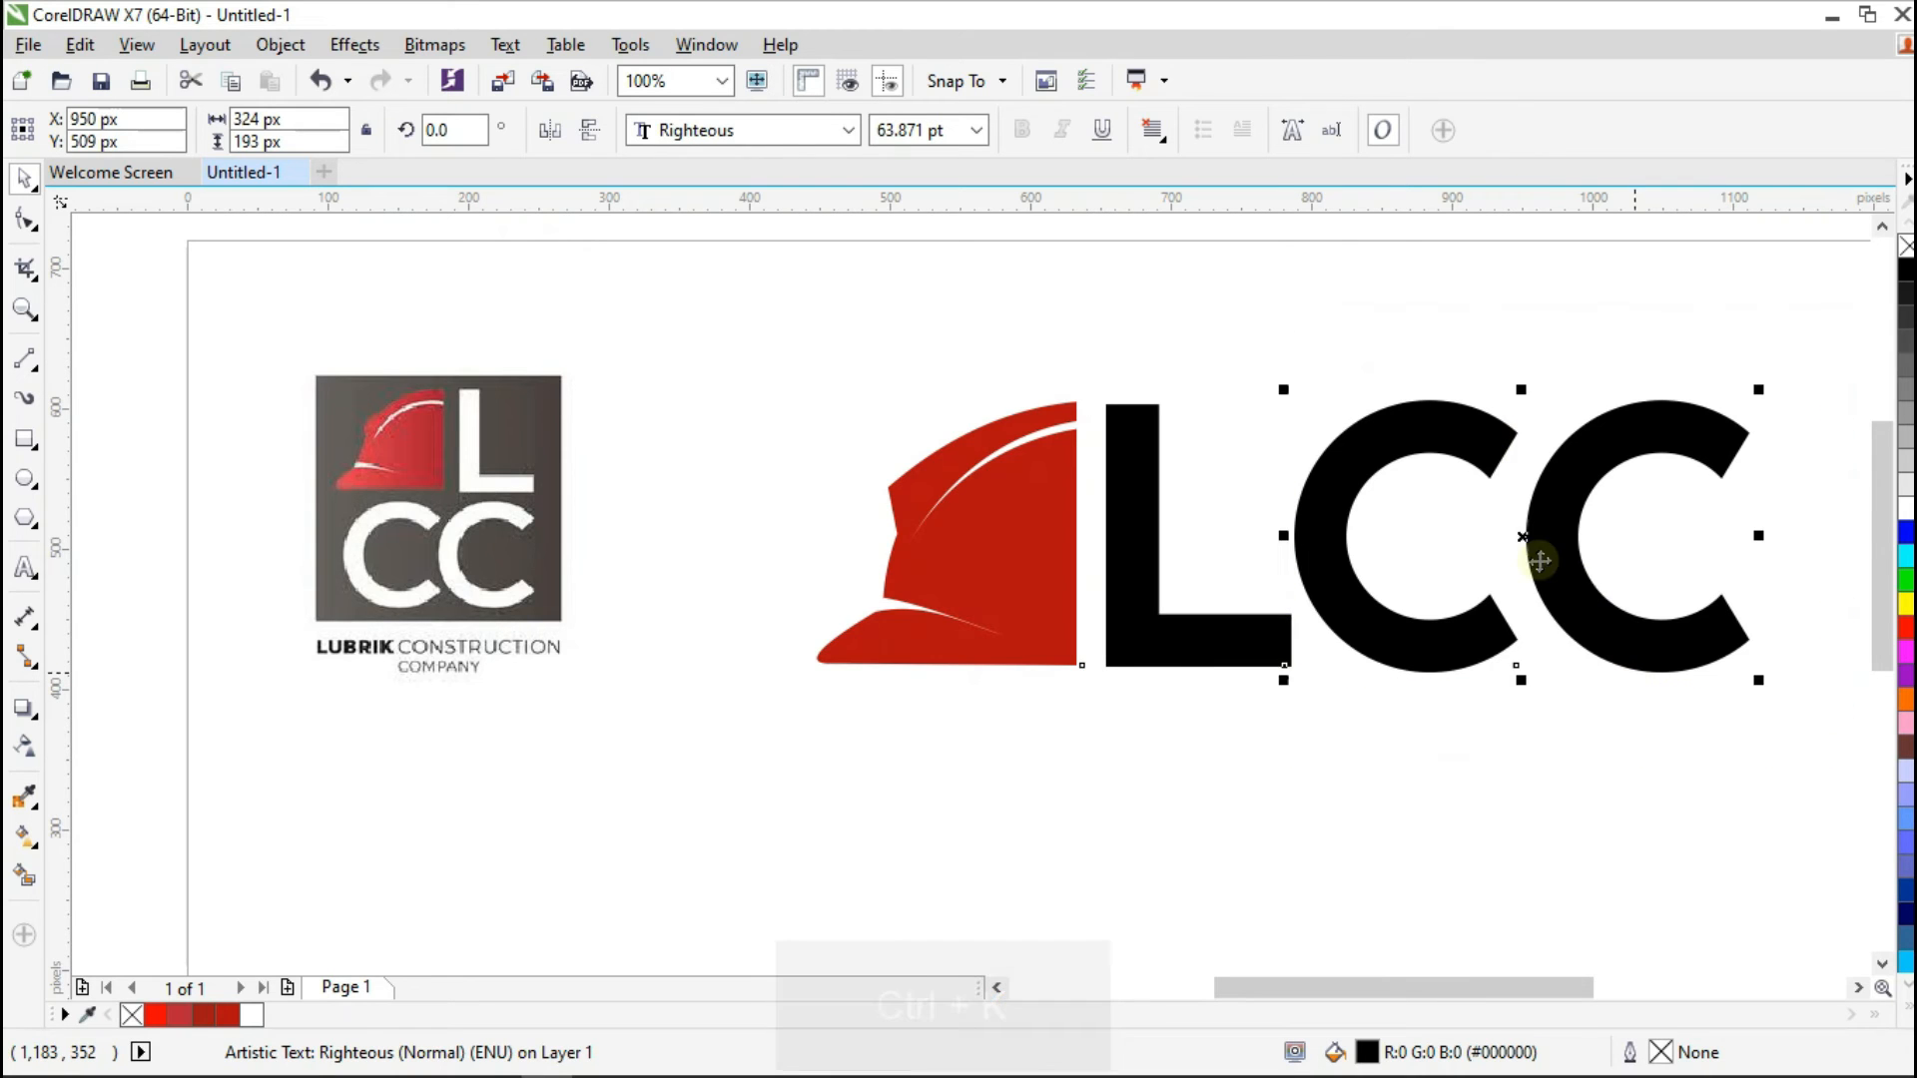
drag(1273, 717, 1055, 825)
Step: Scale the helmet and L together down to about 319 × 178 px and nudge the right C left toward the other C
drag(716, 294, 1367, 691)
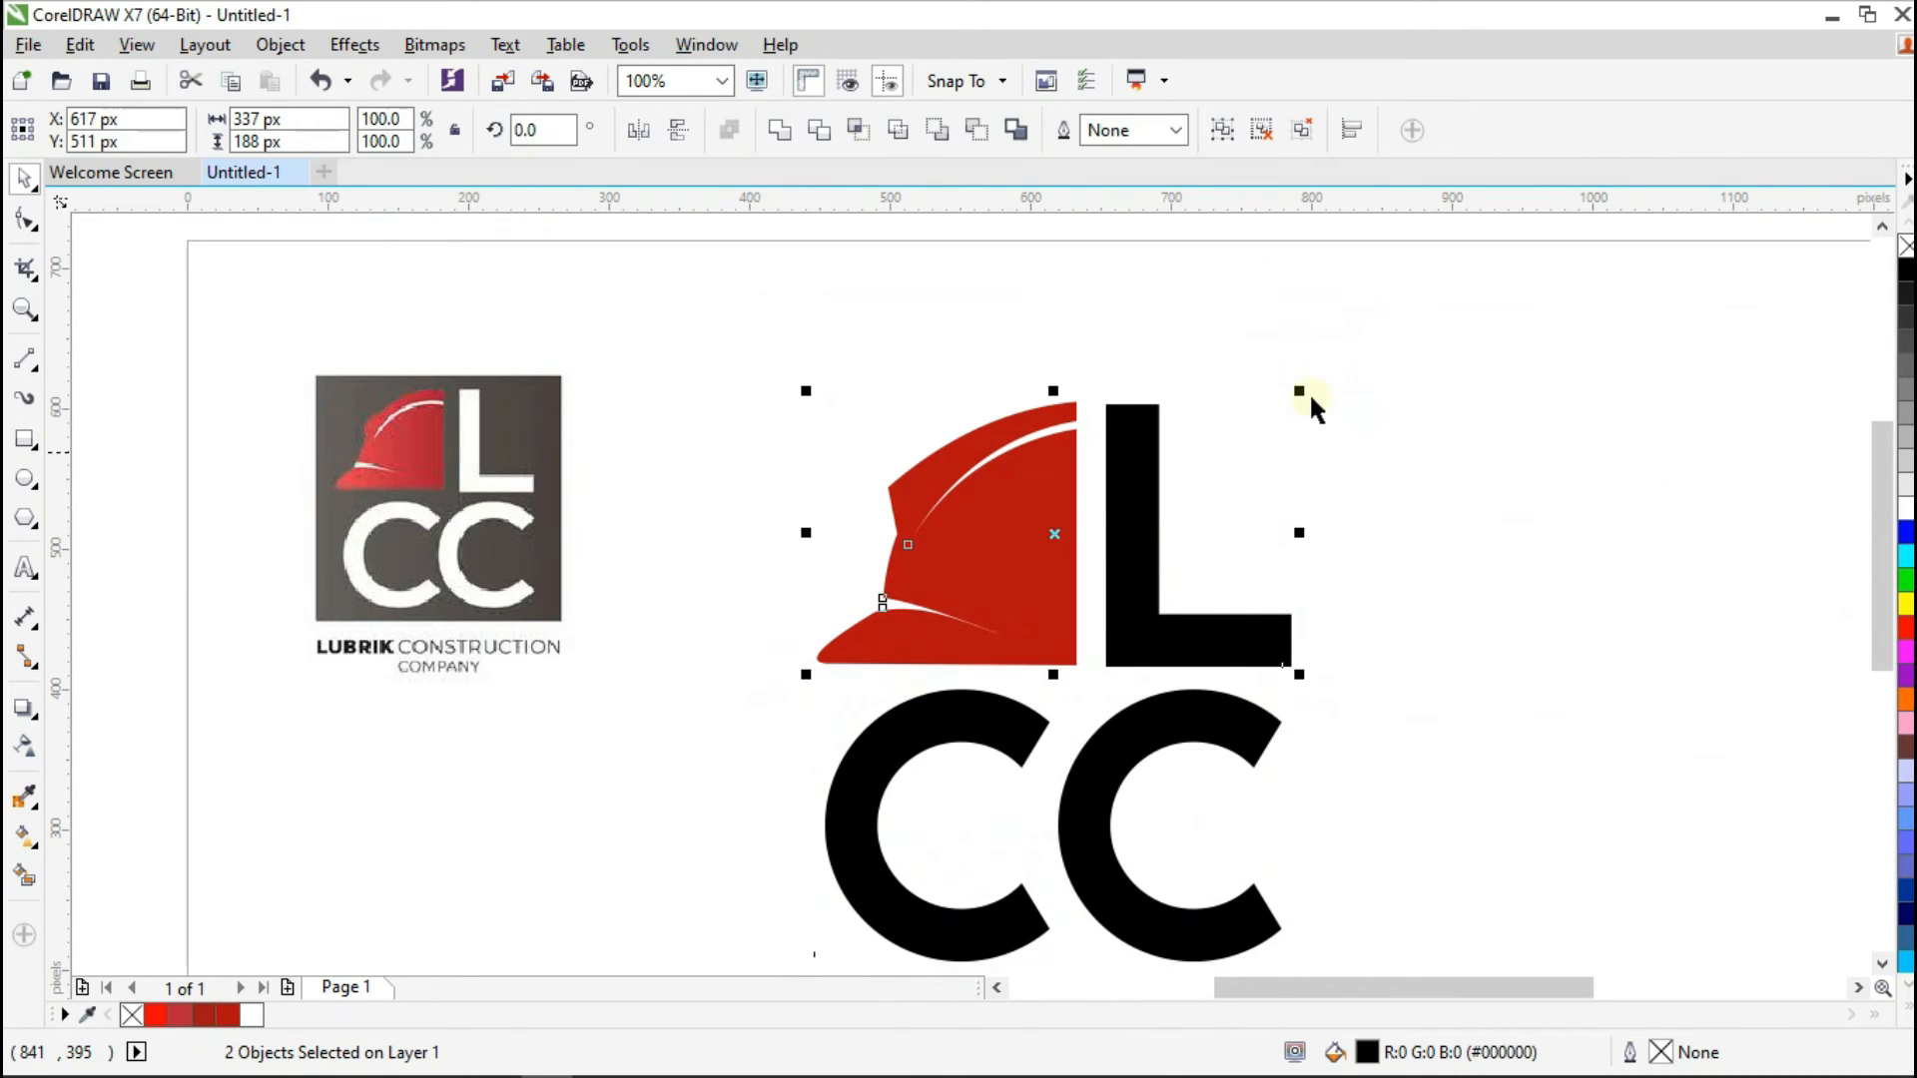
drag(1299, 390, 1279, 399)
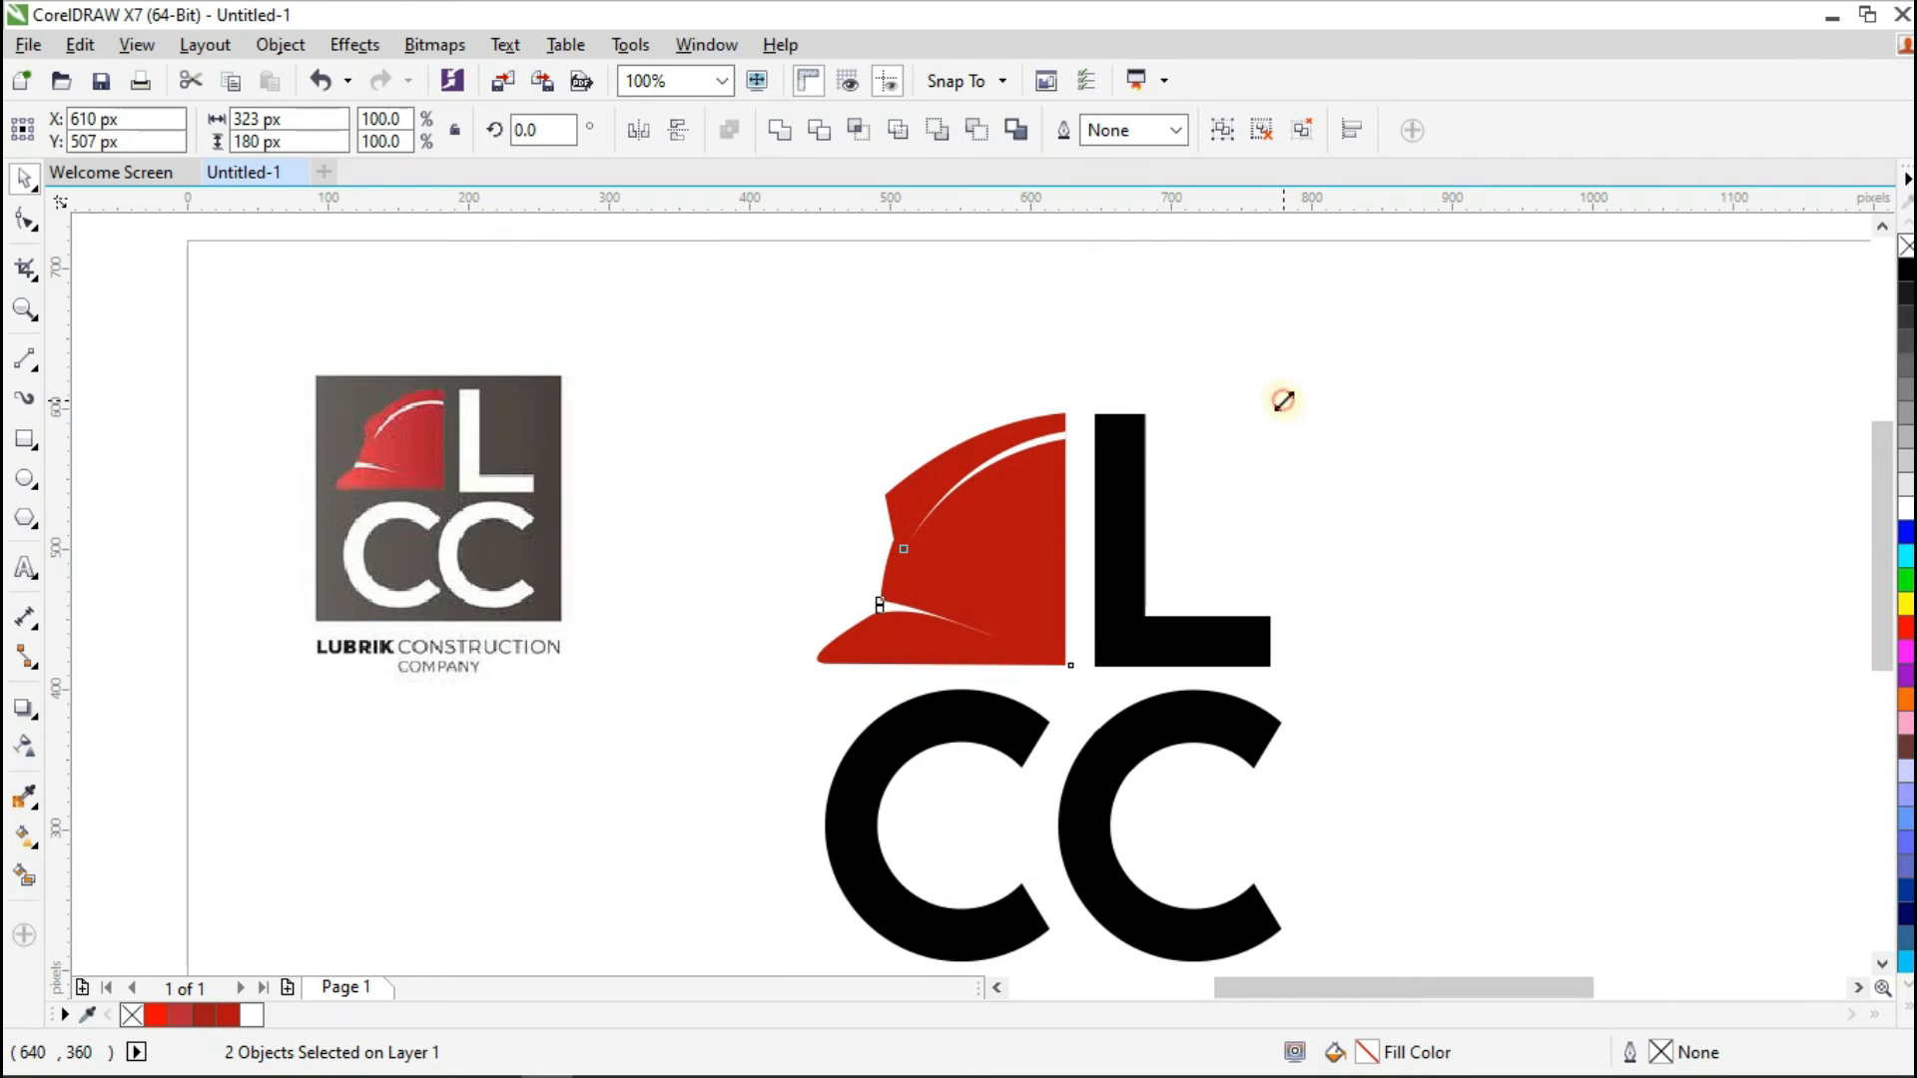
click(1137, 743)
key(Left)
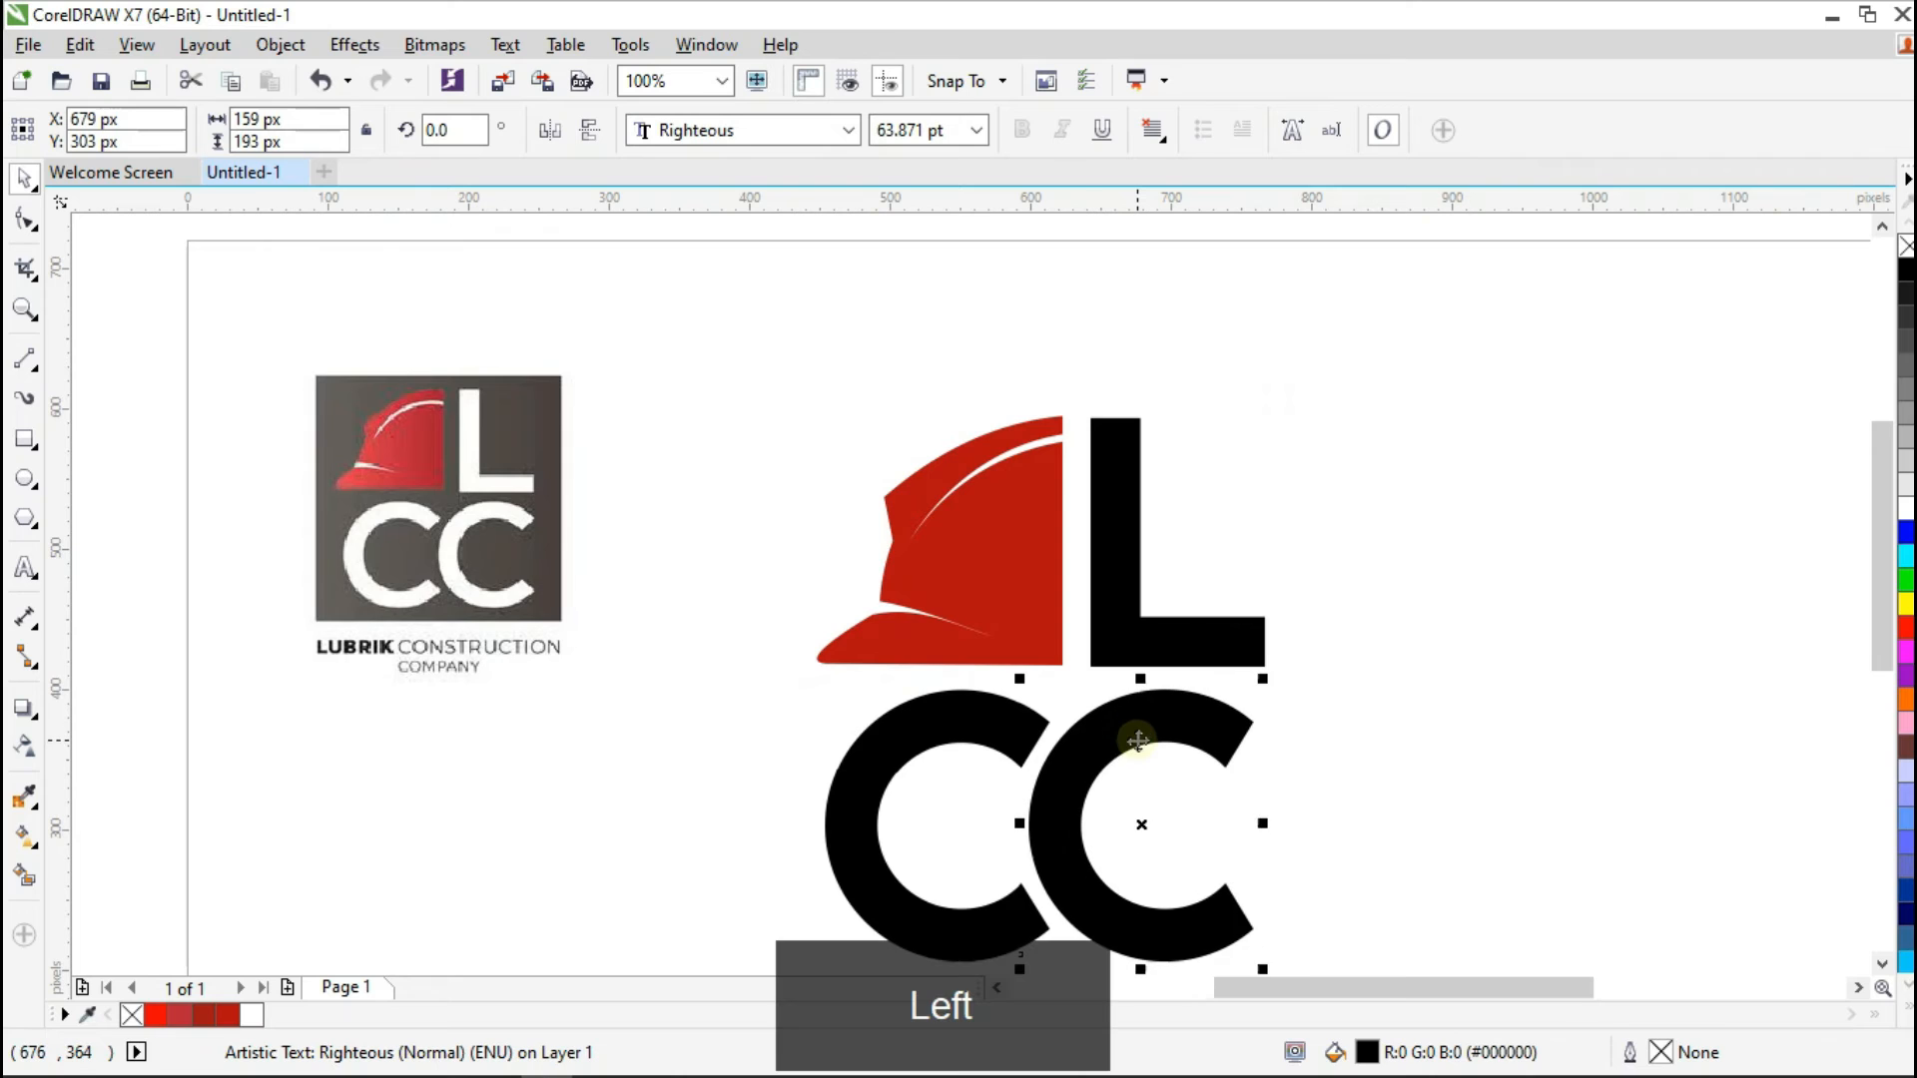
click(1004, 747)
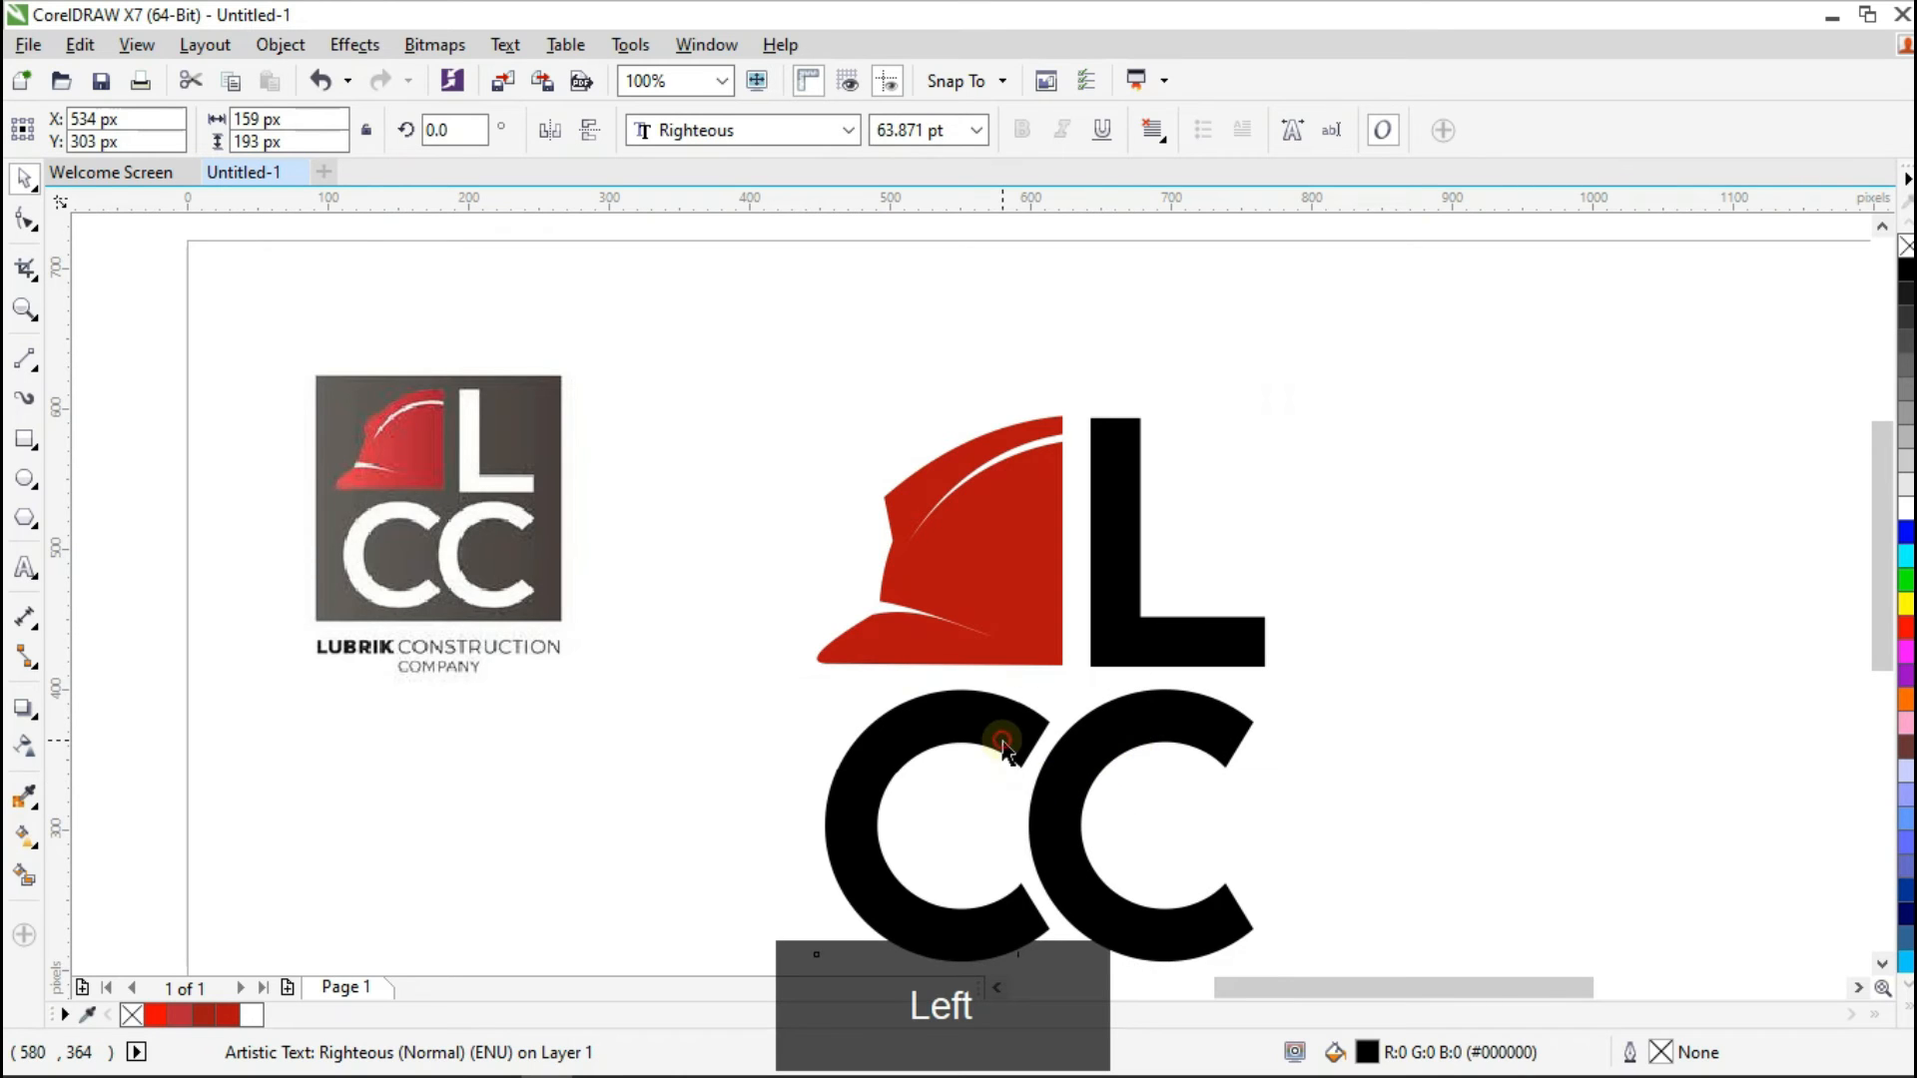
Step: Scale the helmet and L down slightly more so that their row matches the width of the two Cs
drag(689, 316, 1422, 695)
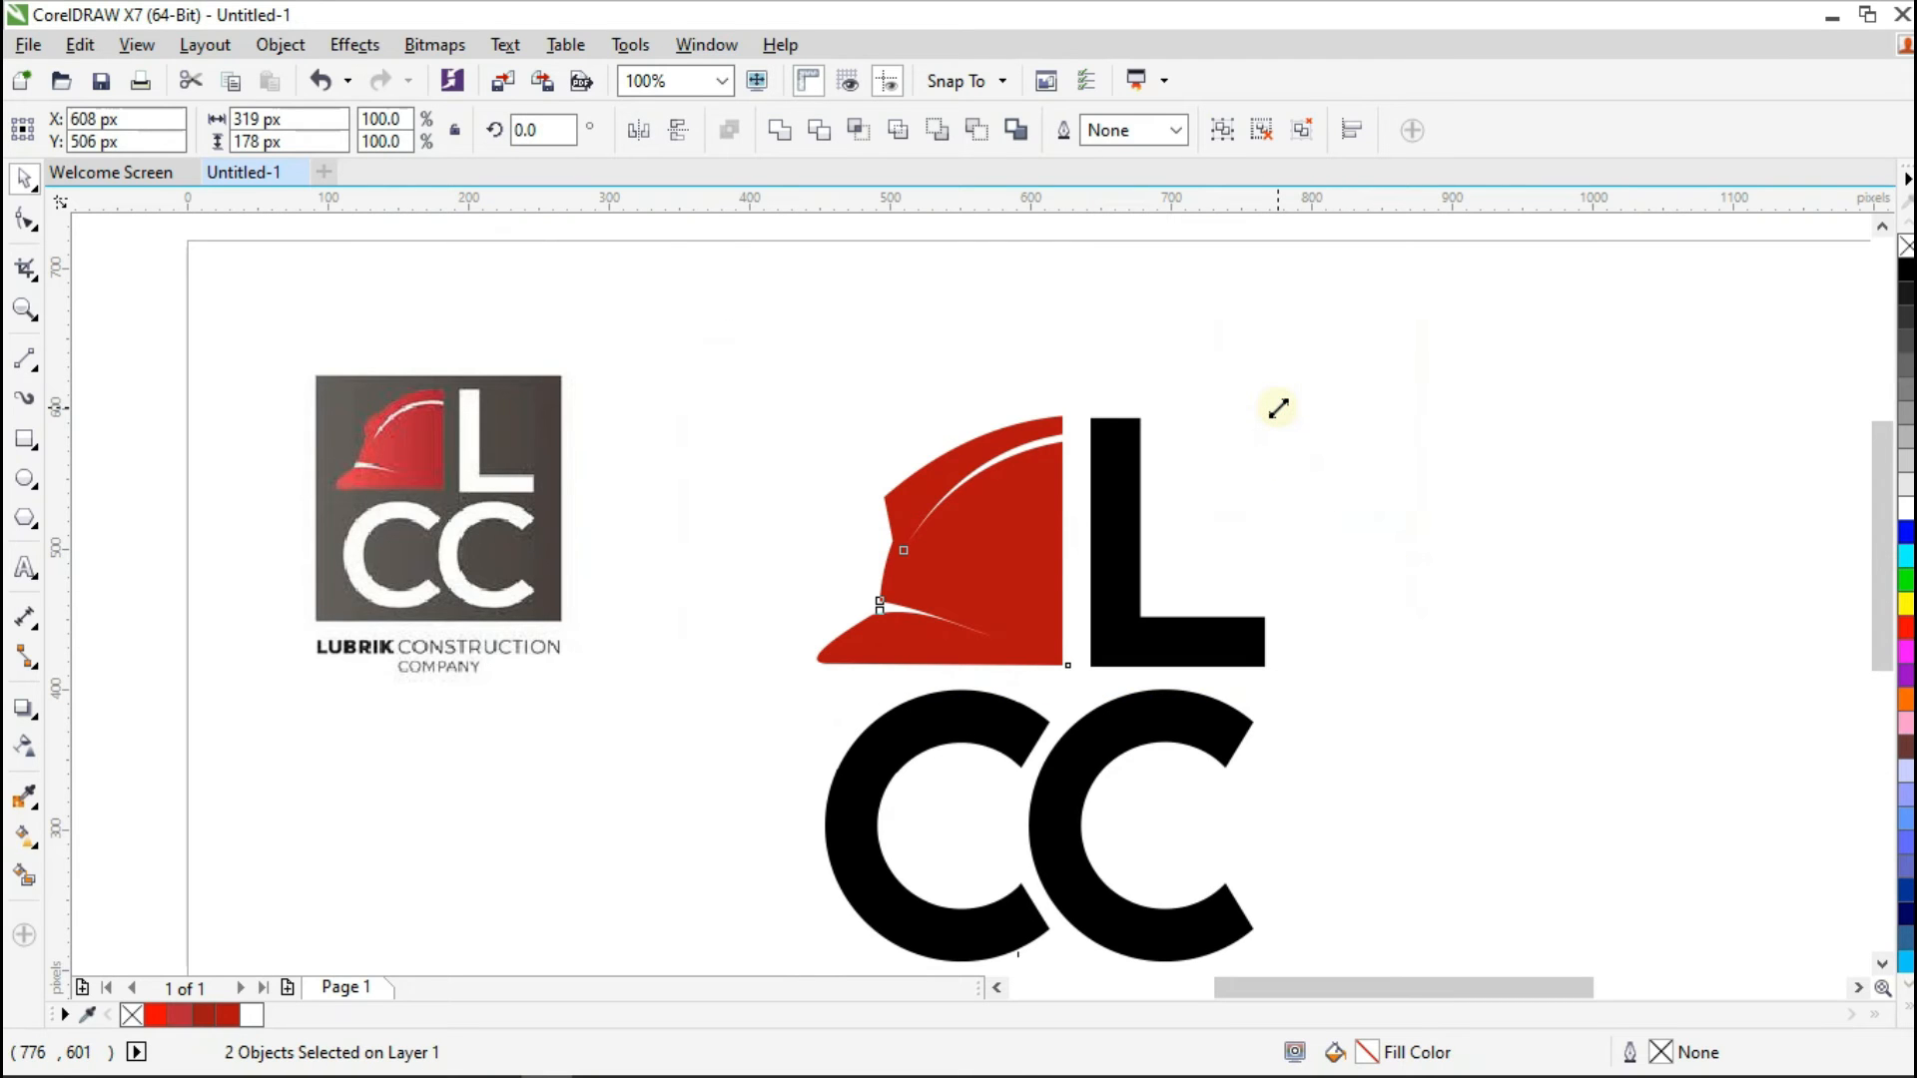
drag(1275, 410, 1272, 411)
click(1216, 851)
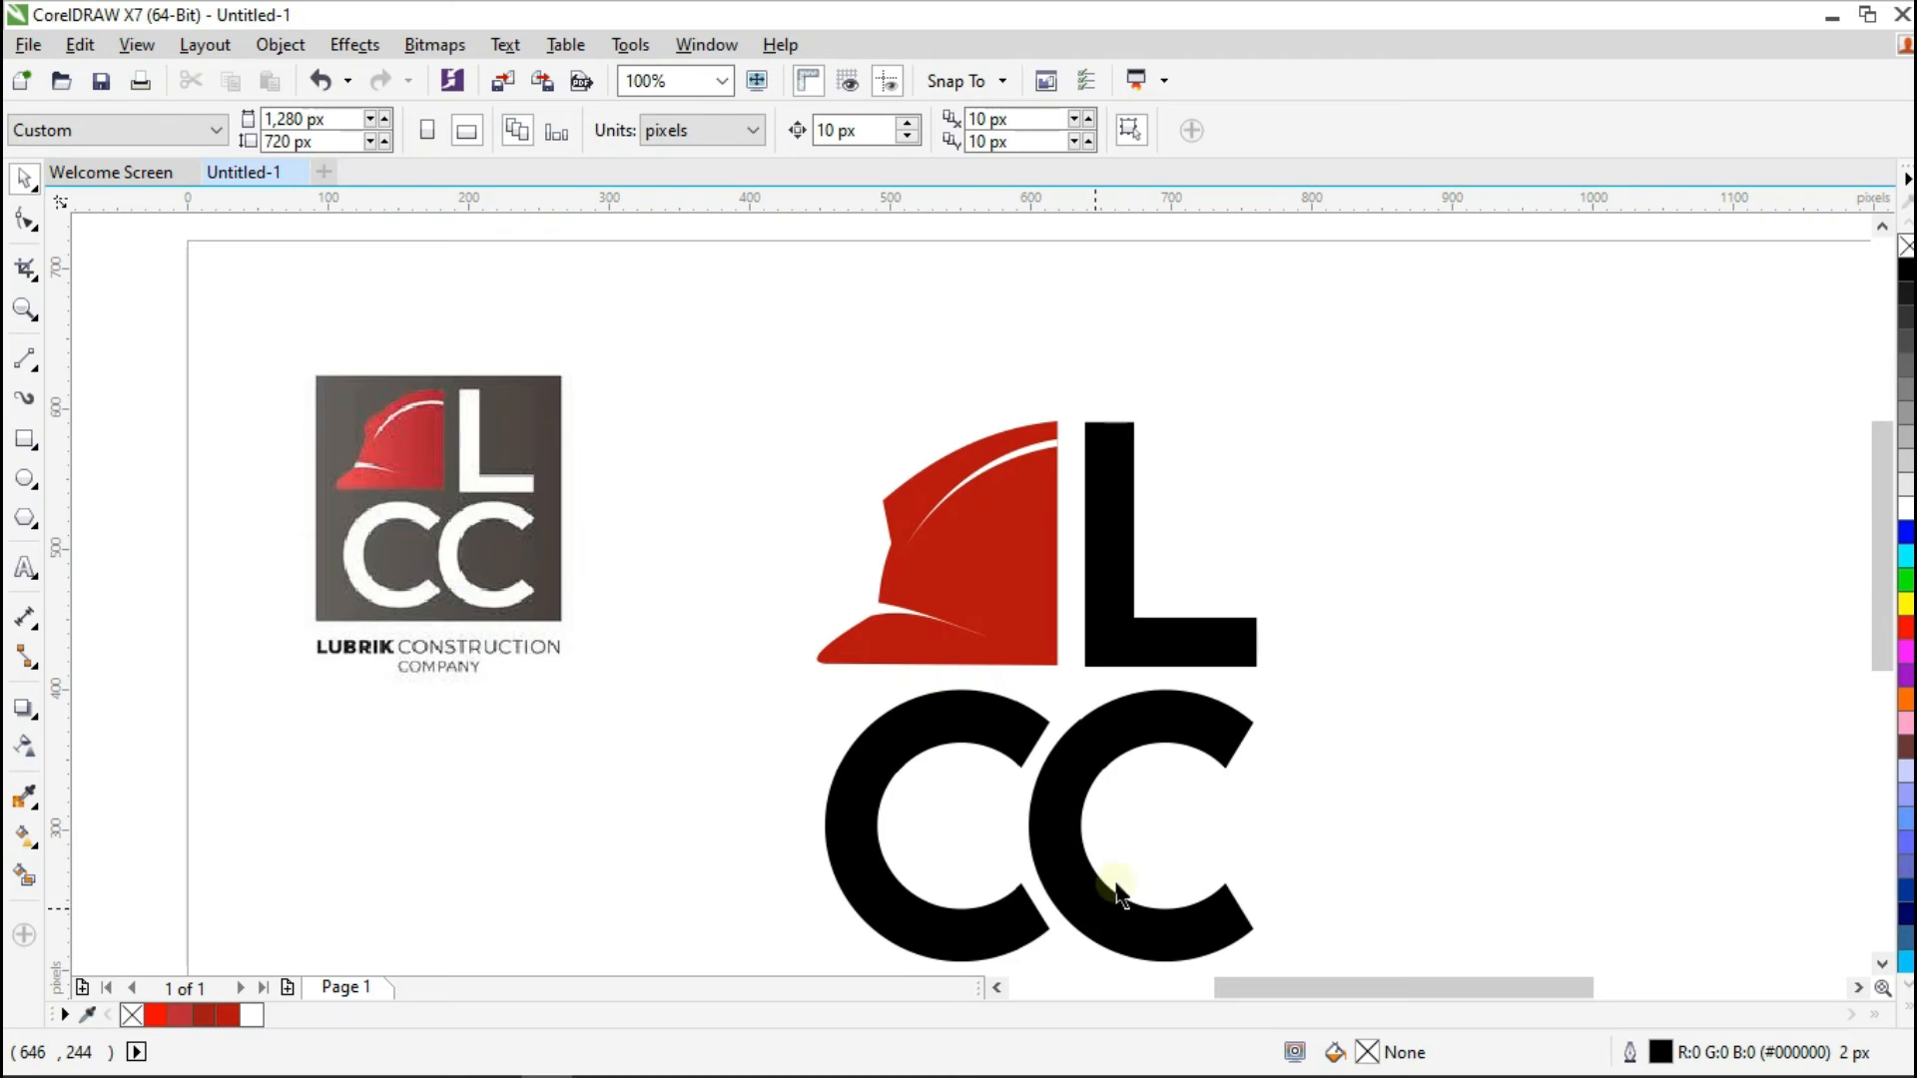
Step: Draw a rectangle around the helmet and letters and adjust its edges to about 398 × 448 px
scroll(1885, 657, down, 2)
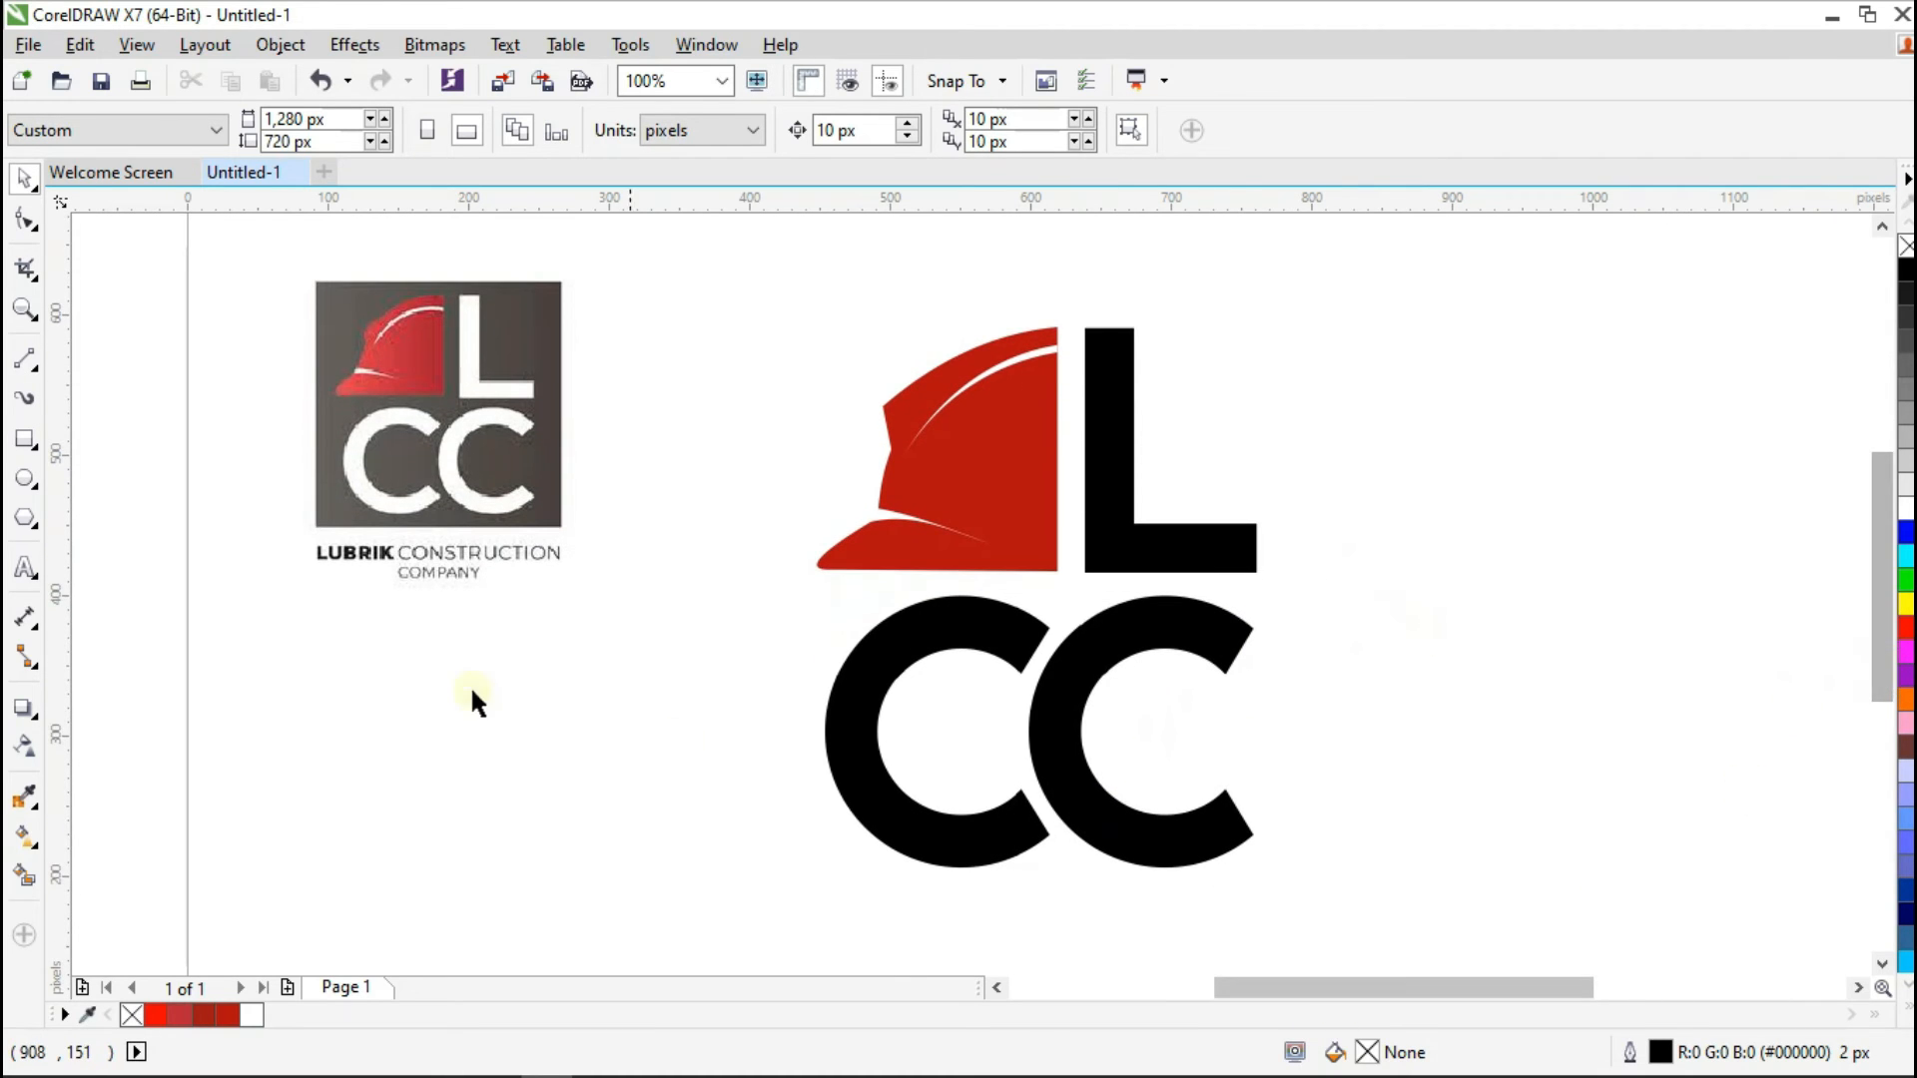
click(22, 441)
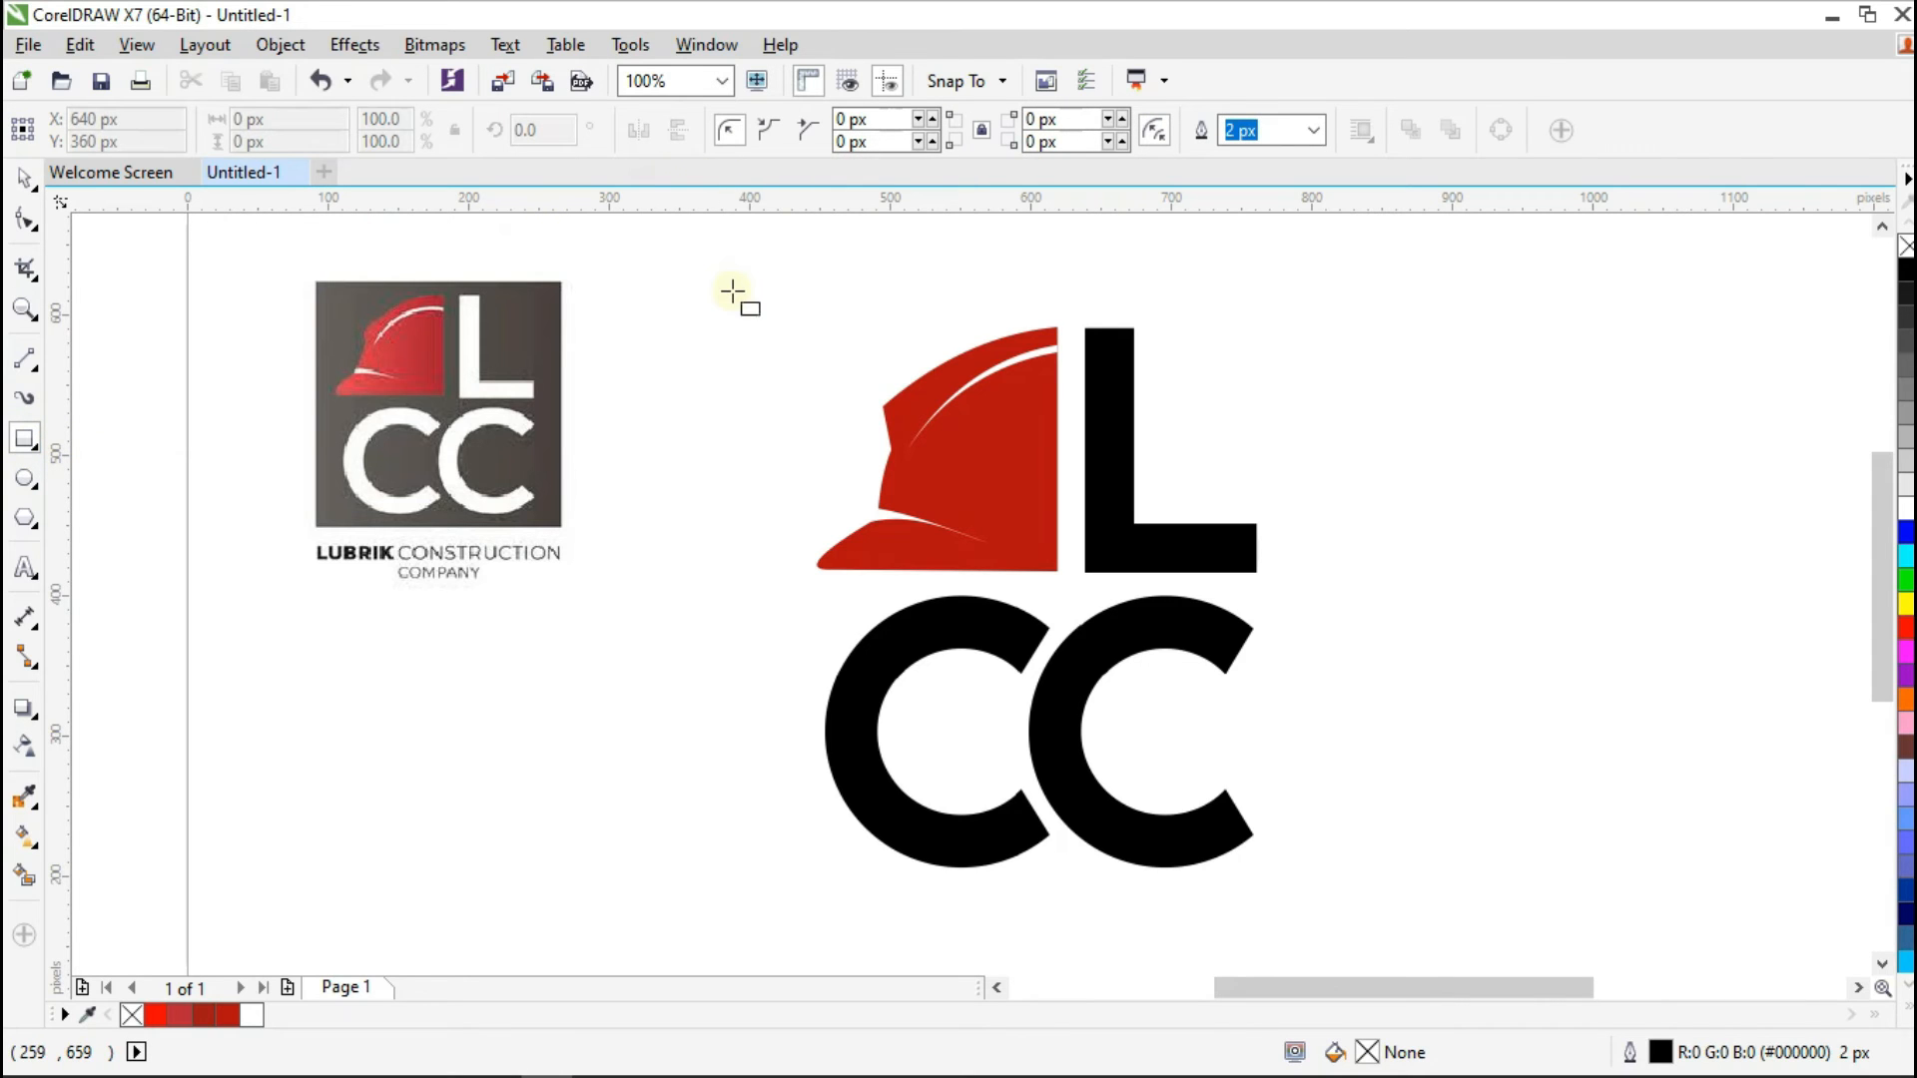
mouse_move(746, 279)
mouse_down()
mouse_move(1271, 646)
mouse_move(1378, 826)
mouse_move(1391, 899)
mouse_move(1338, 925)
mouse_up()
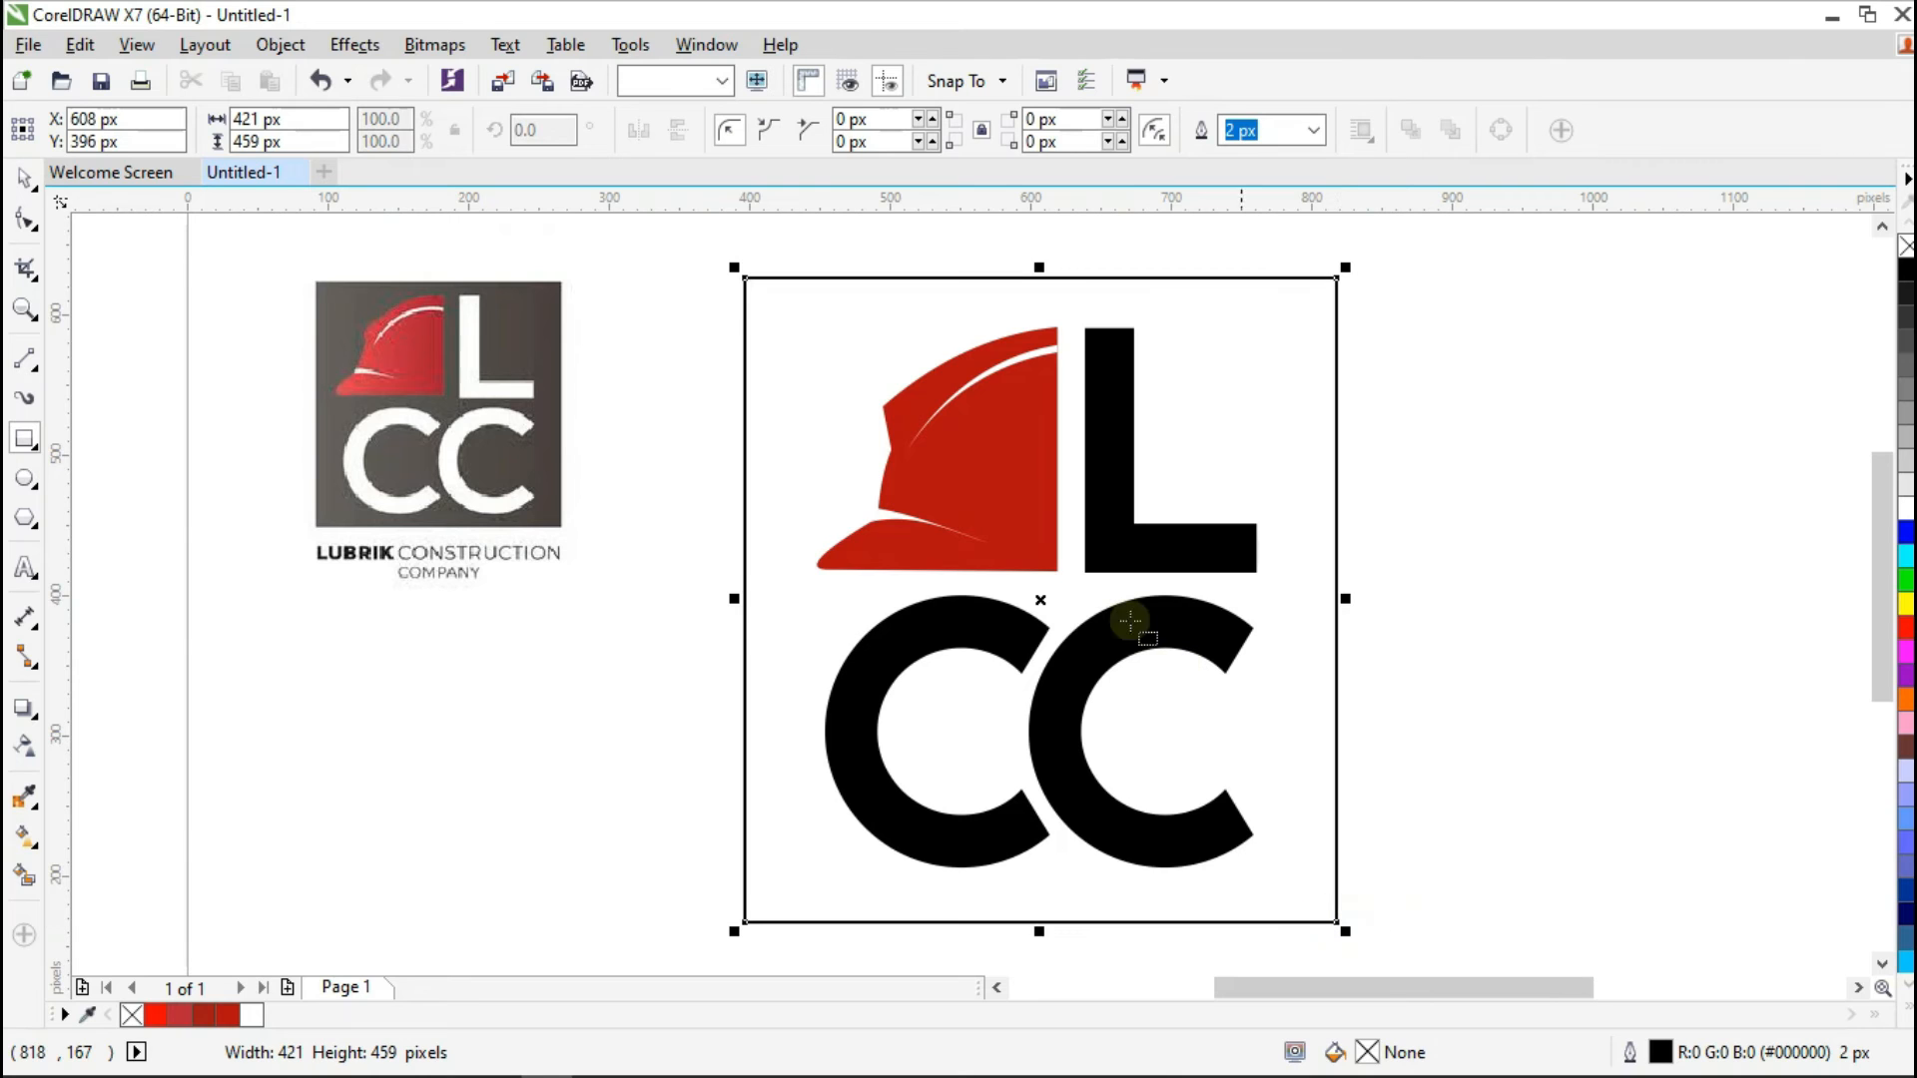
drag(729, 267, 743, 283)
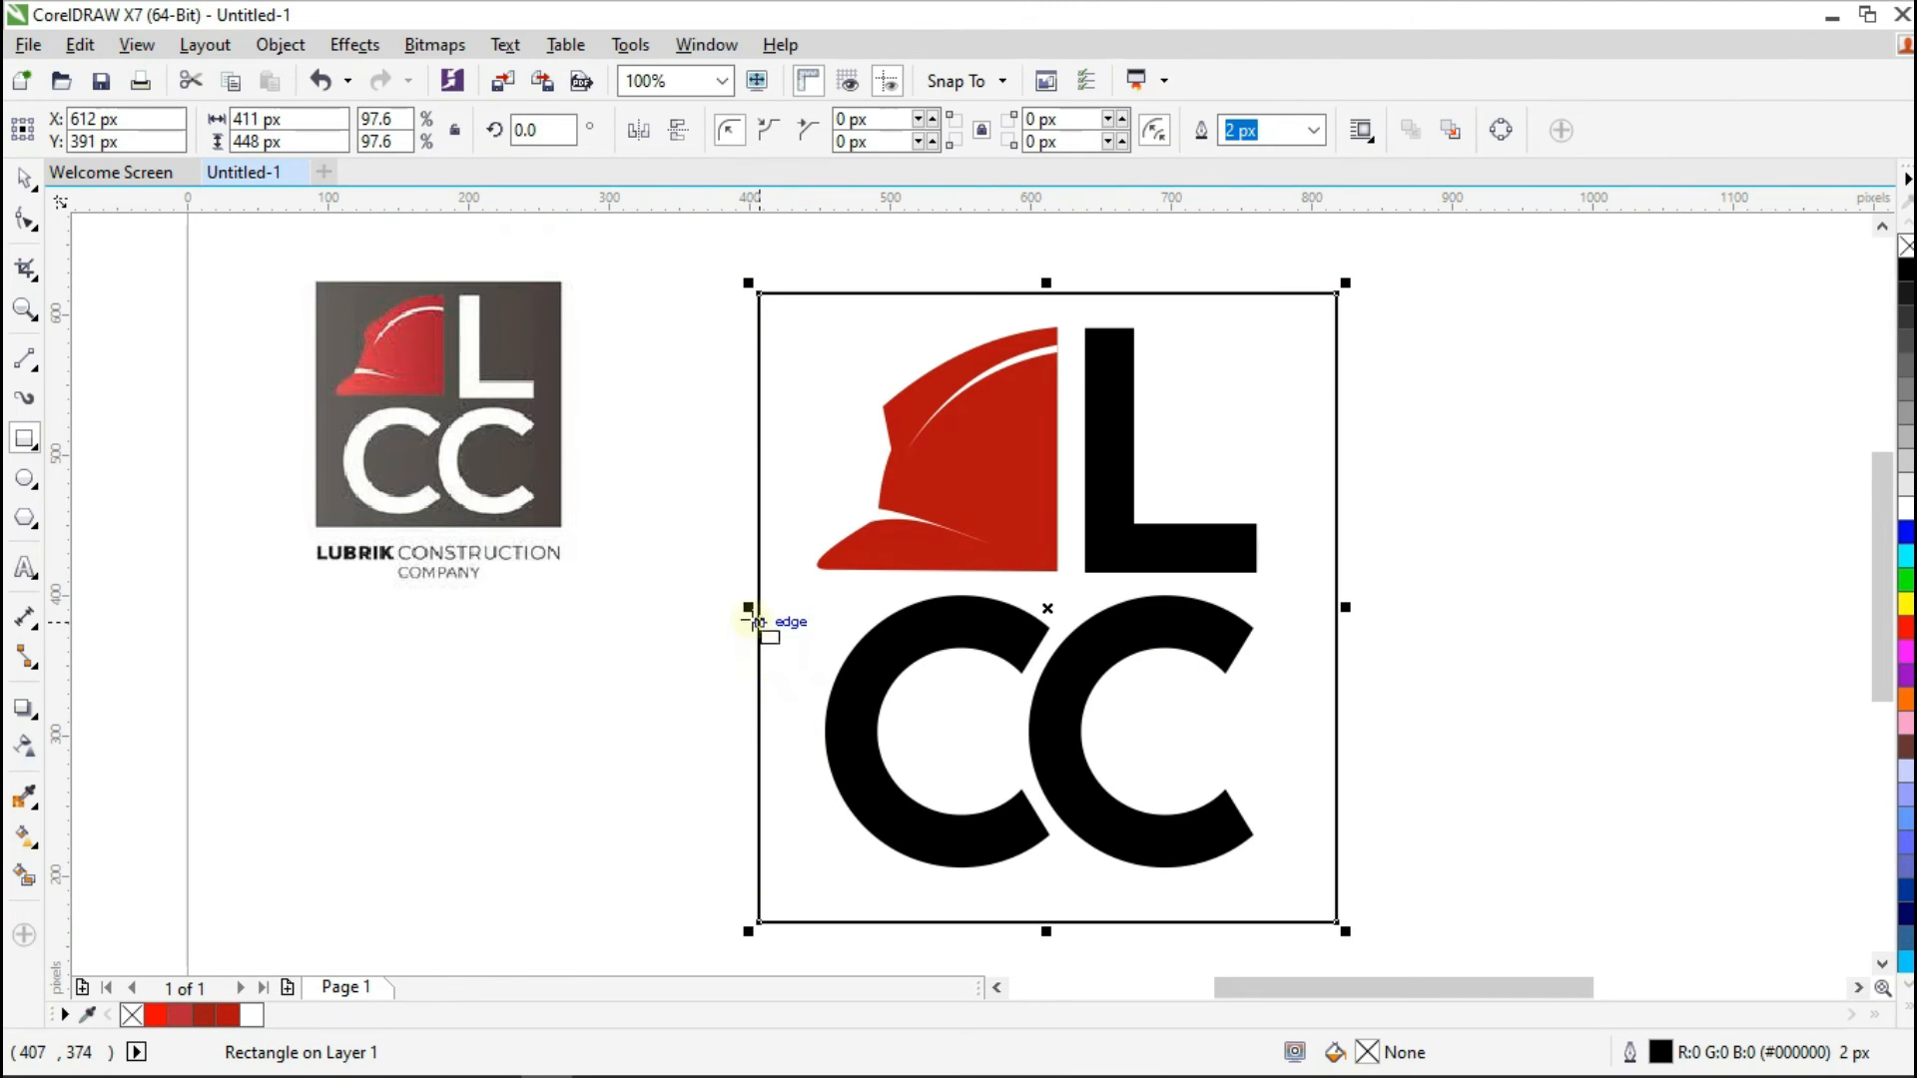
drag(750, 608, 759, 604)
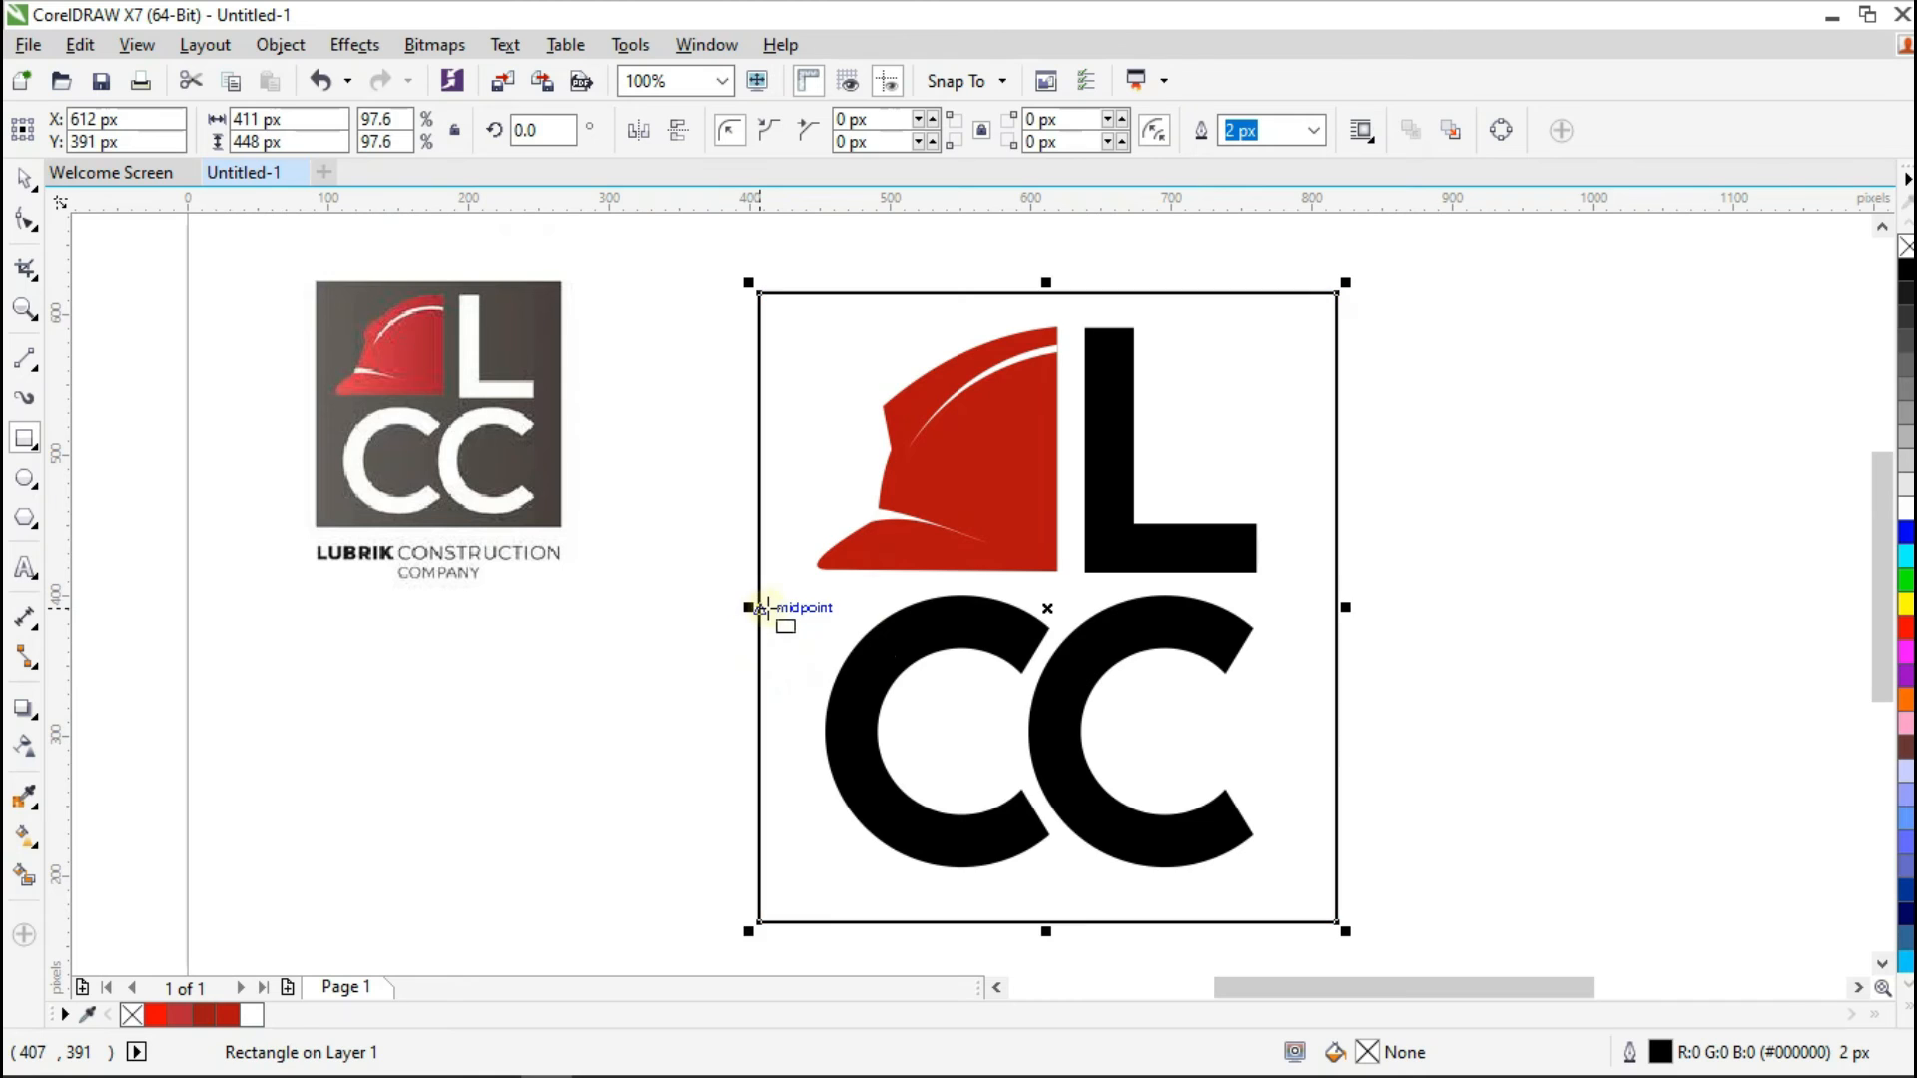
drag(1340, 608, 1319, 623)
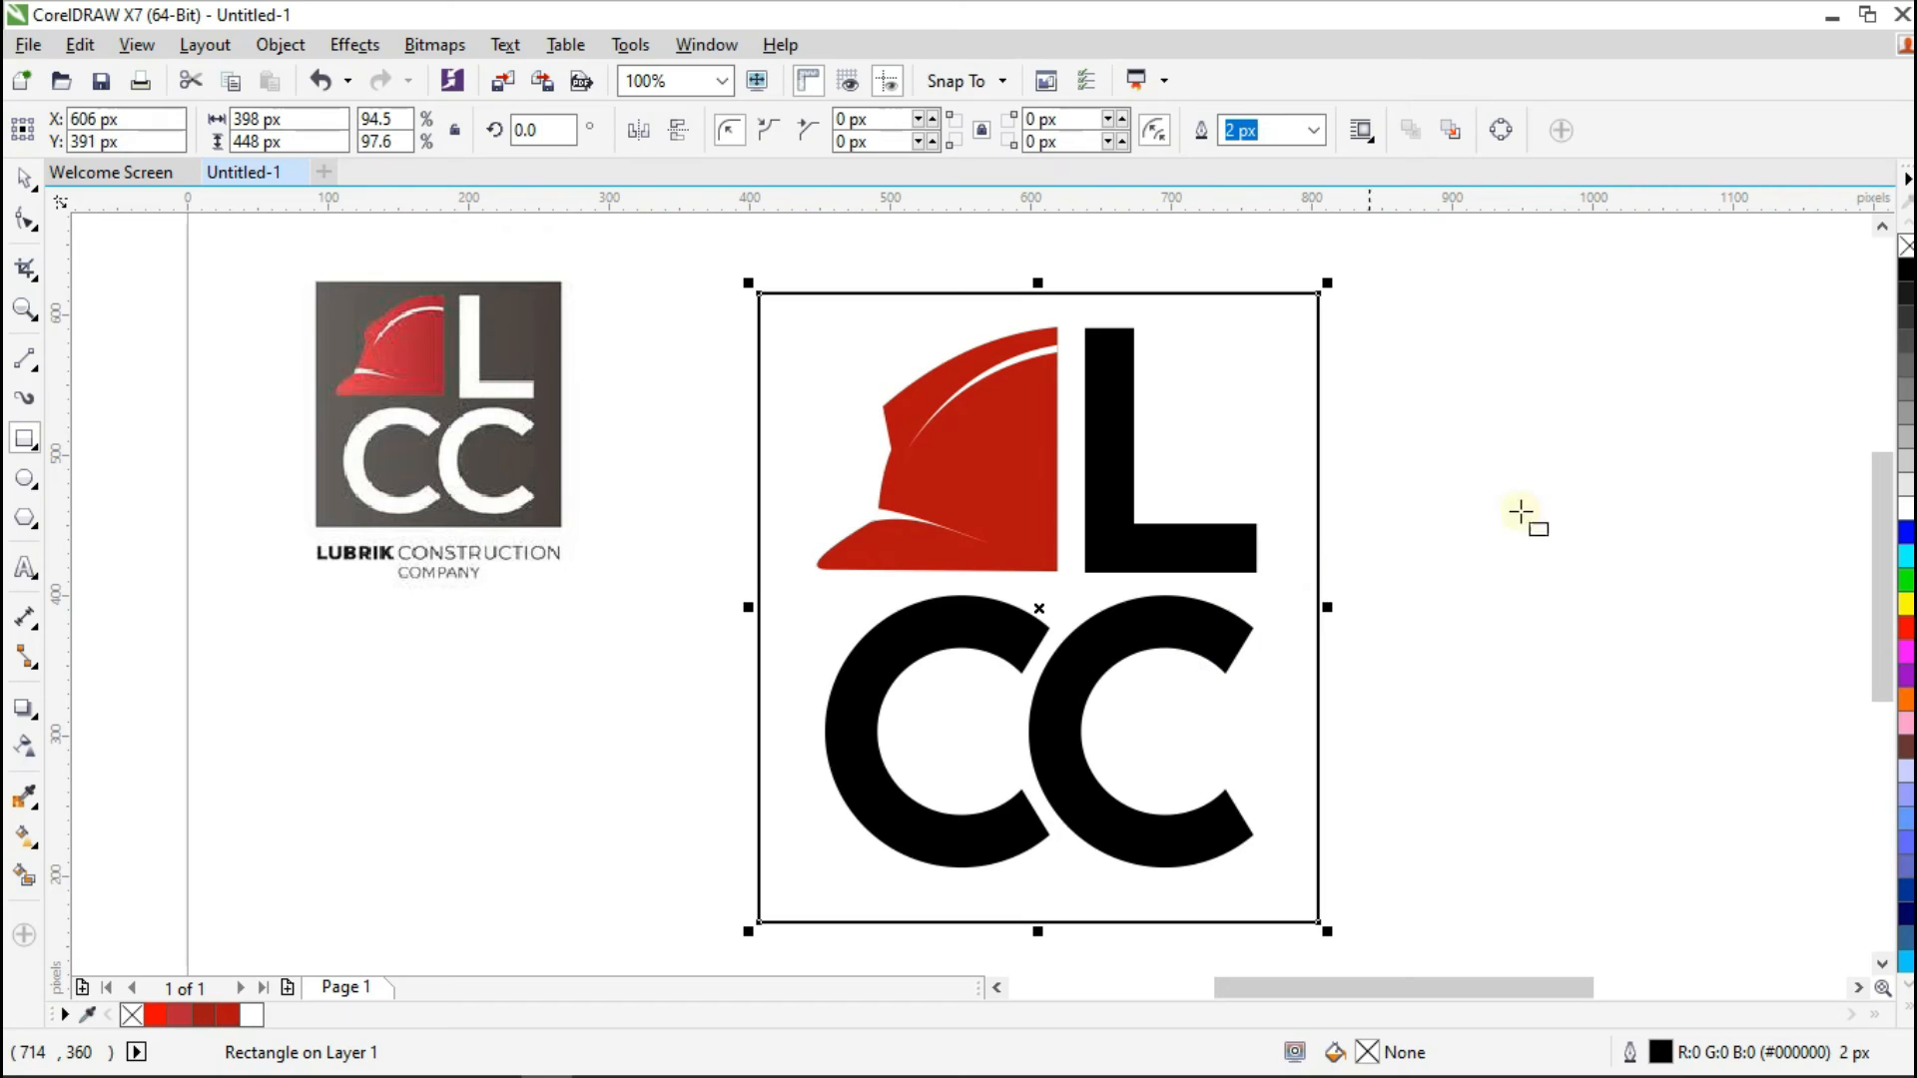
Step: Fill the rectangle with dark grey #4D4D4D and remove its outline
click(1906, 360)
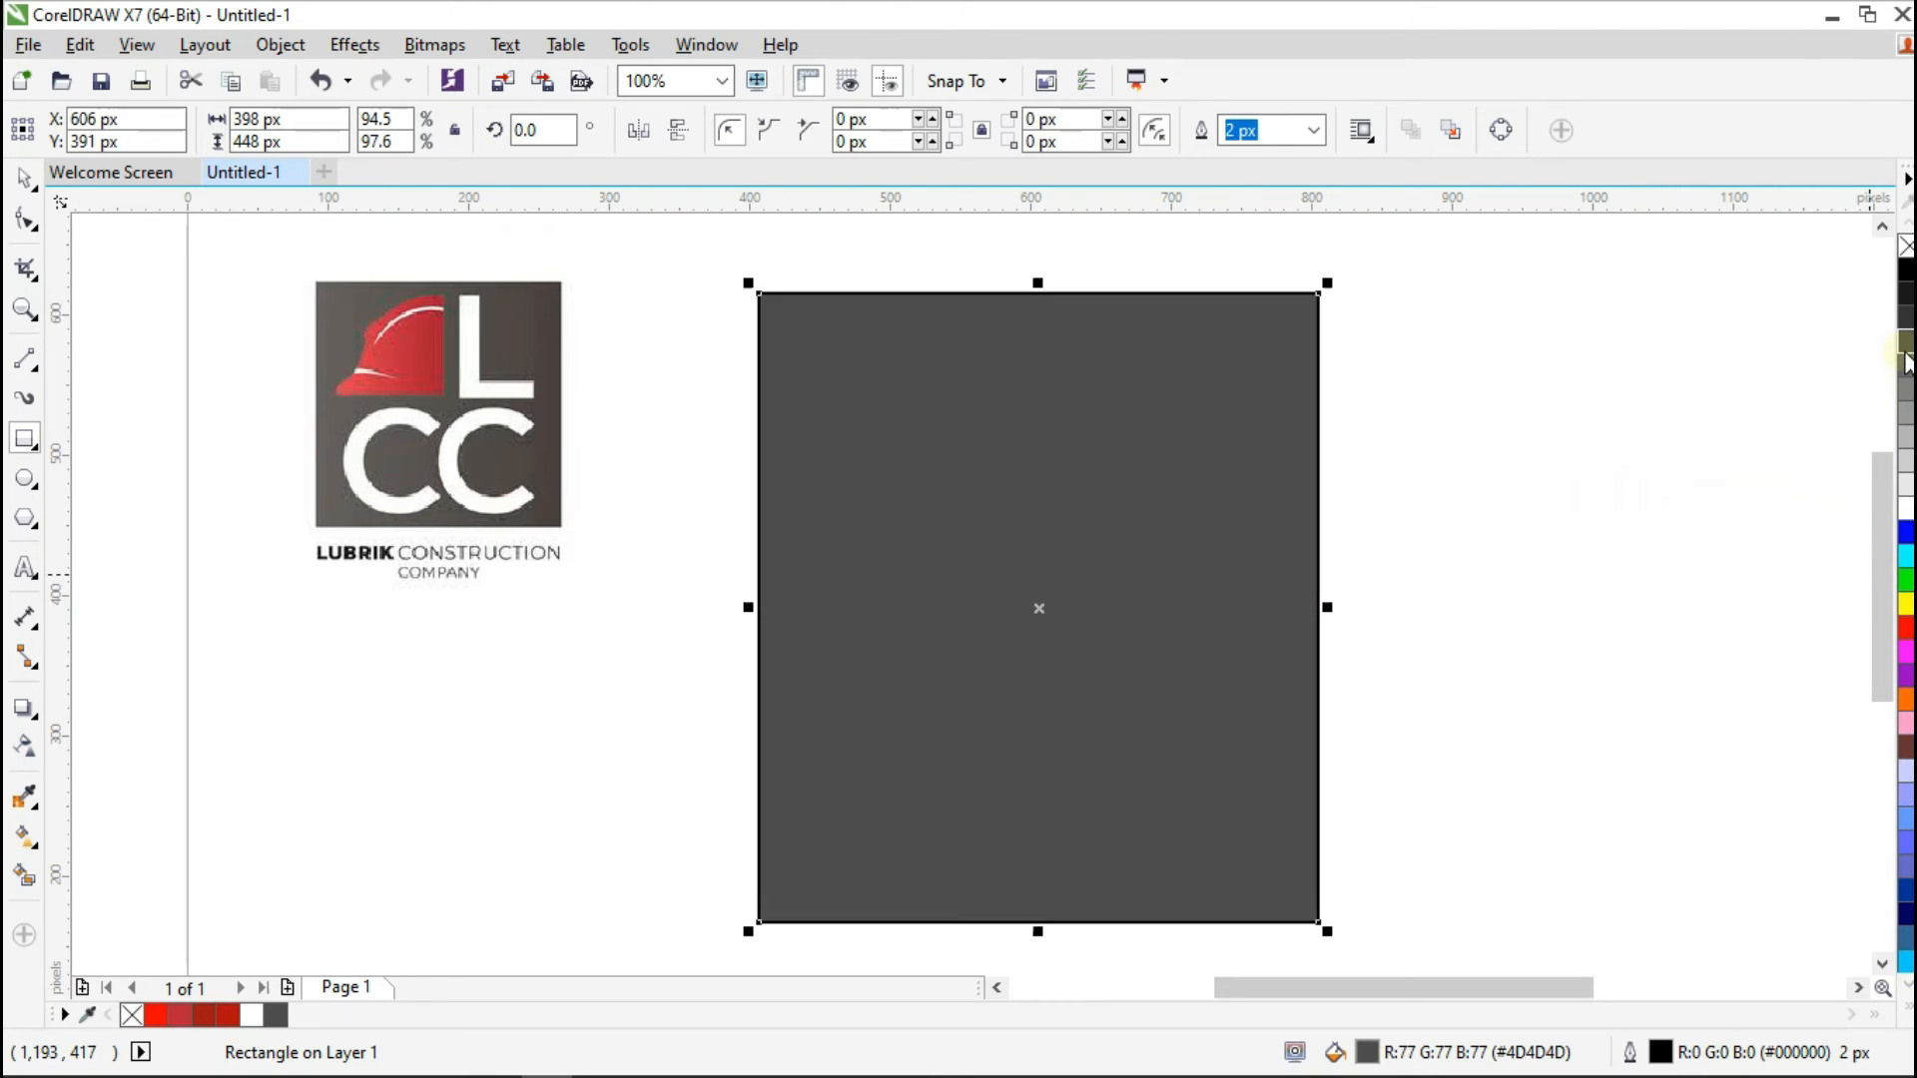
right_click(1903, 242)
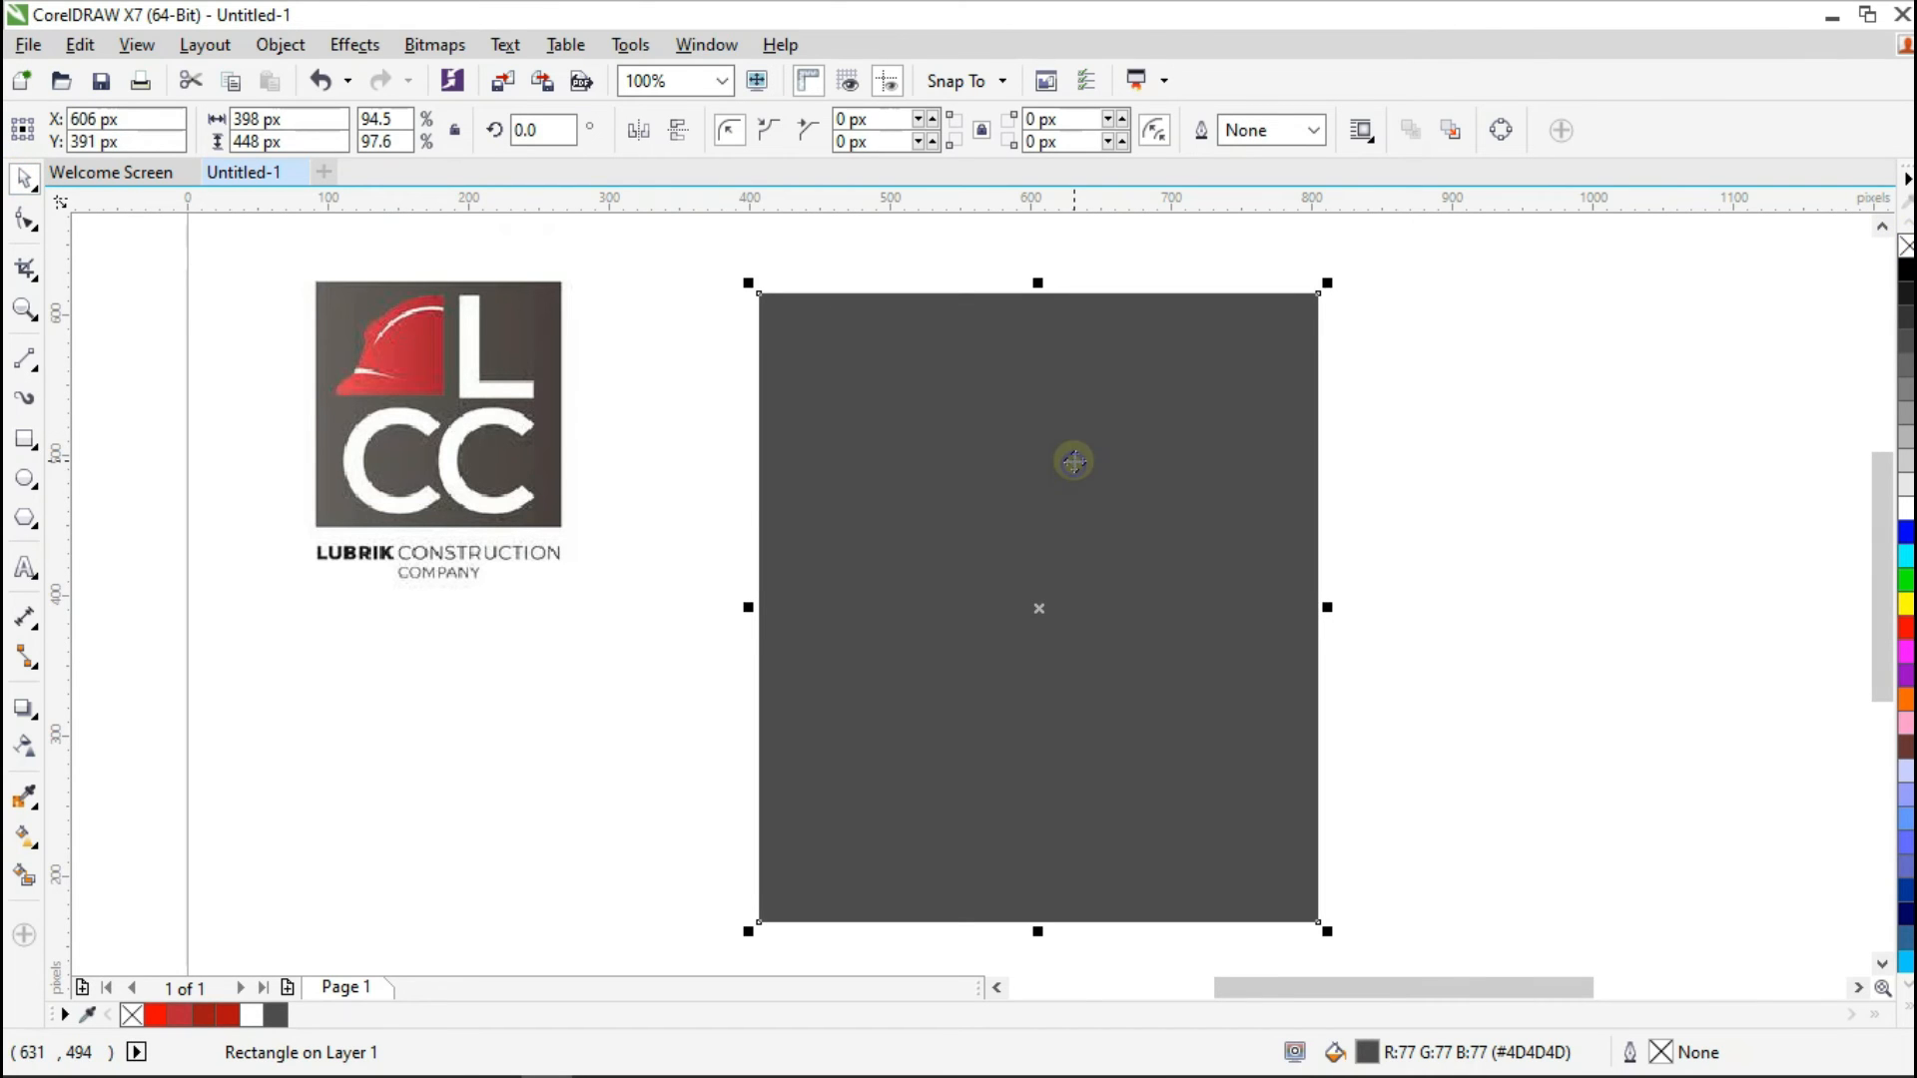
Step: Send the dark grey rectangle to the back of the page, behind the helmet and letters
right_click(1118, 473)
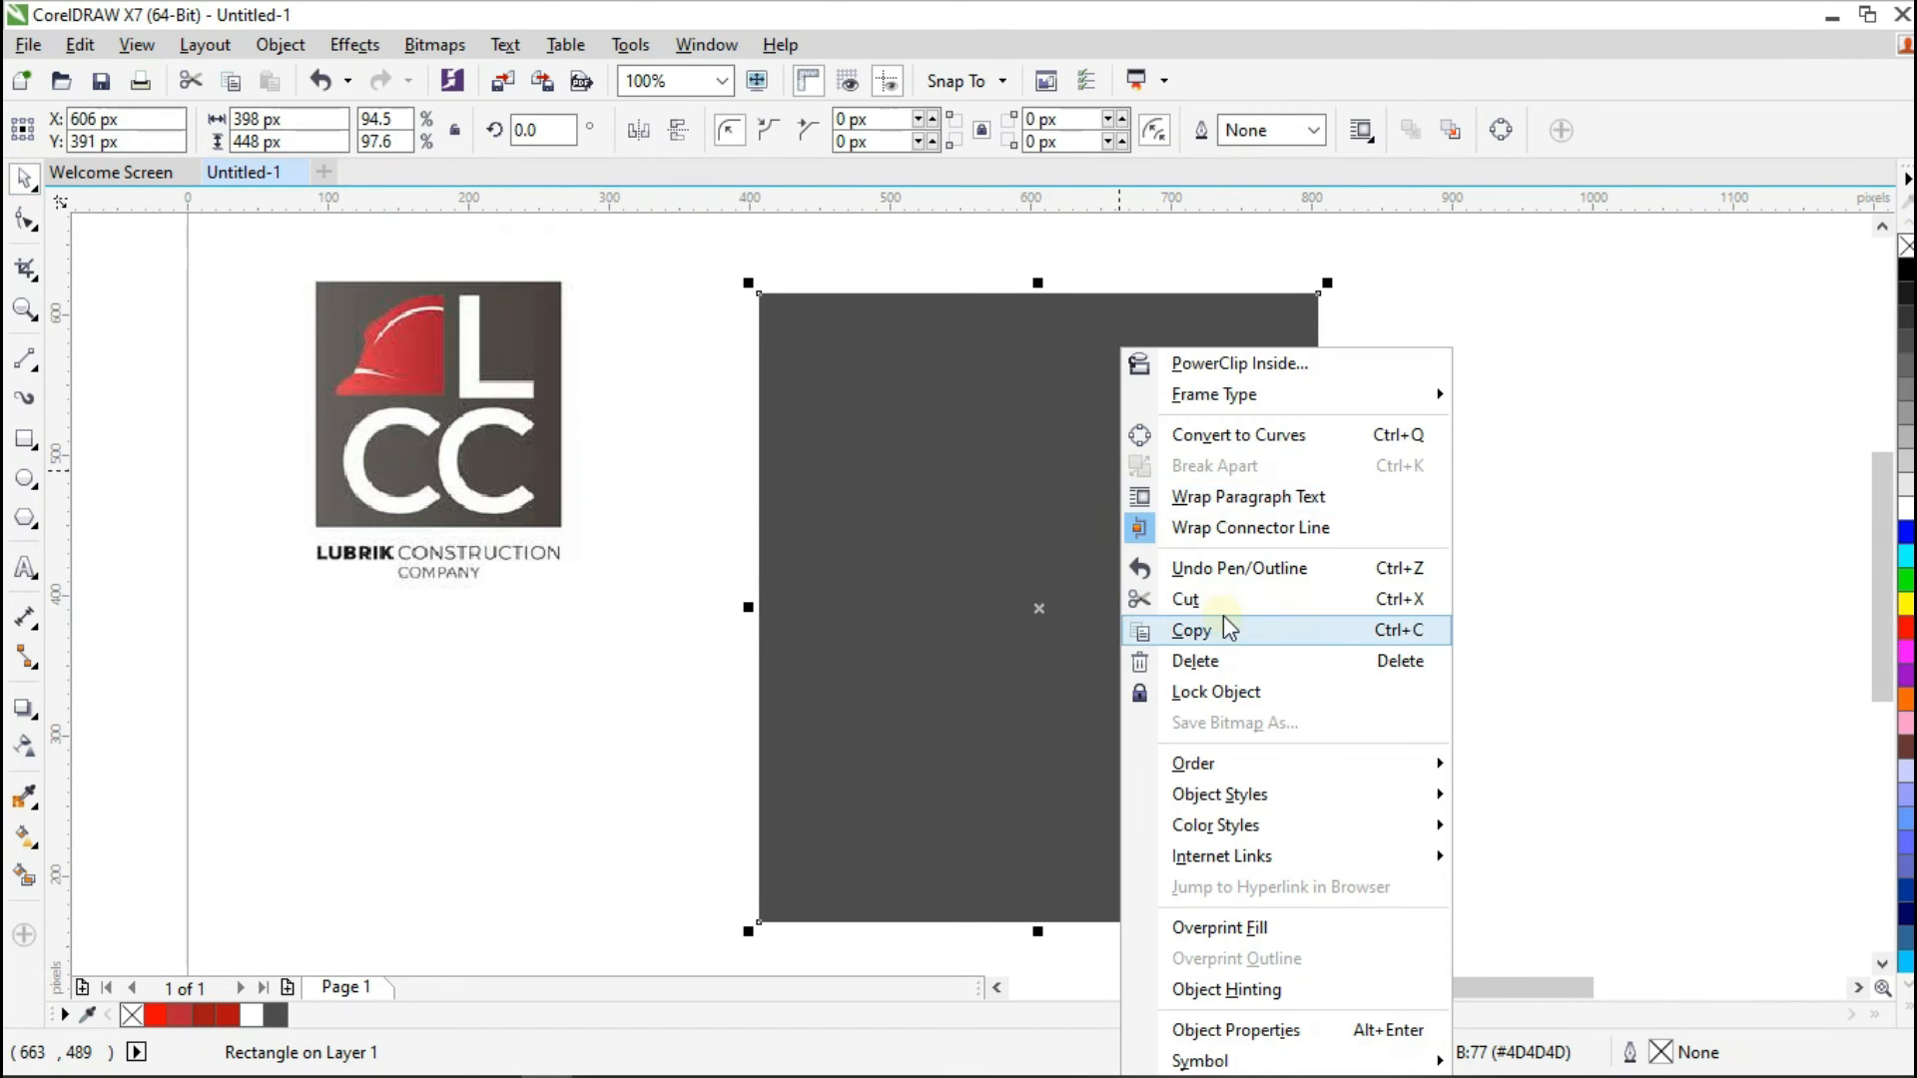
mouse_move(1321, 771)
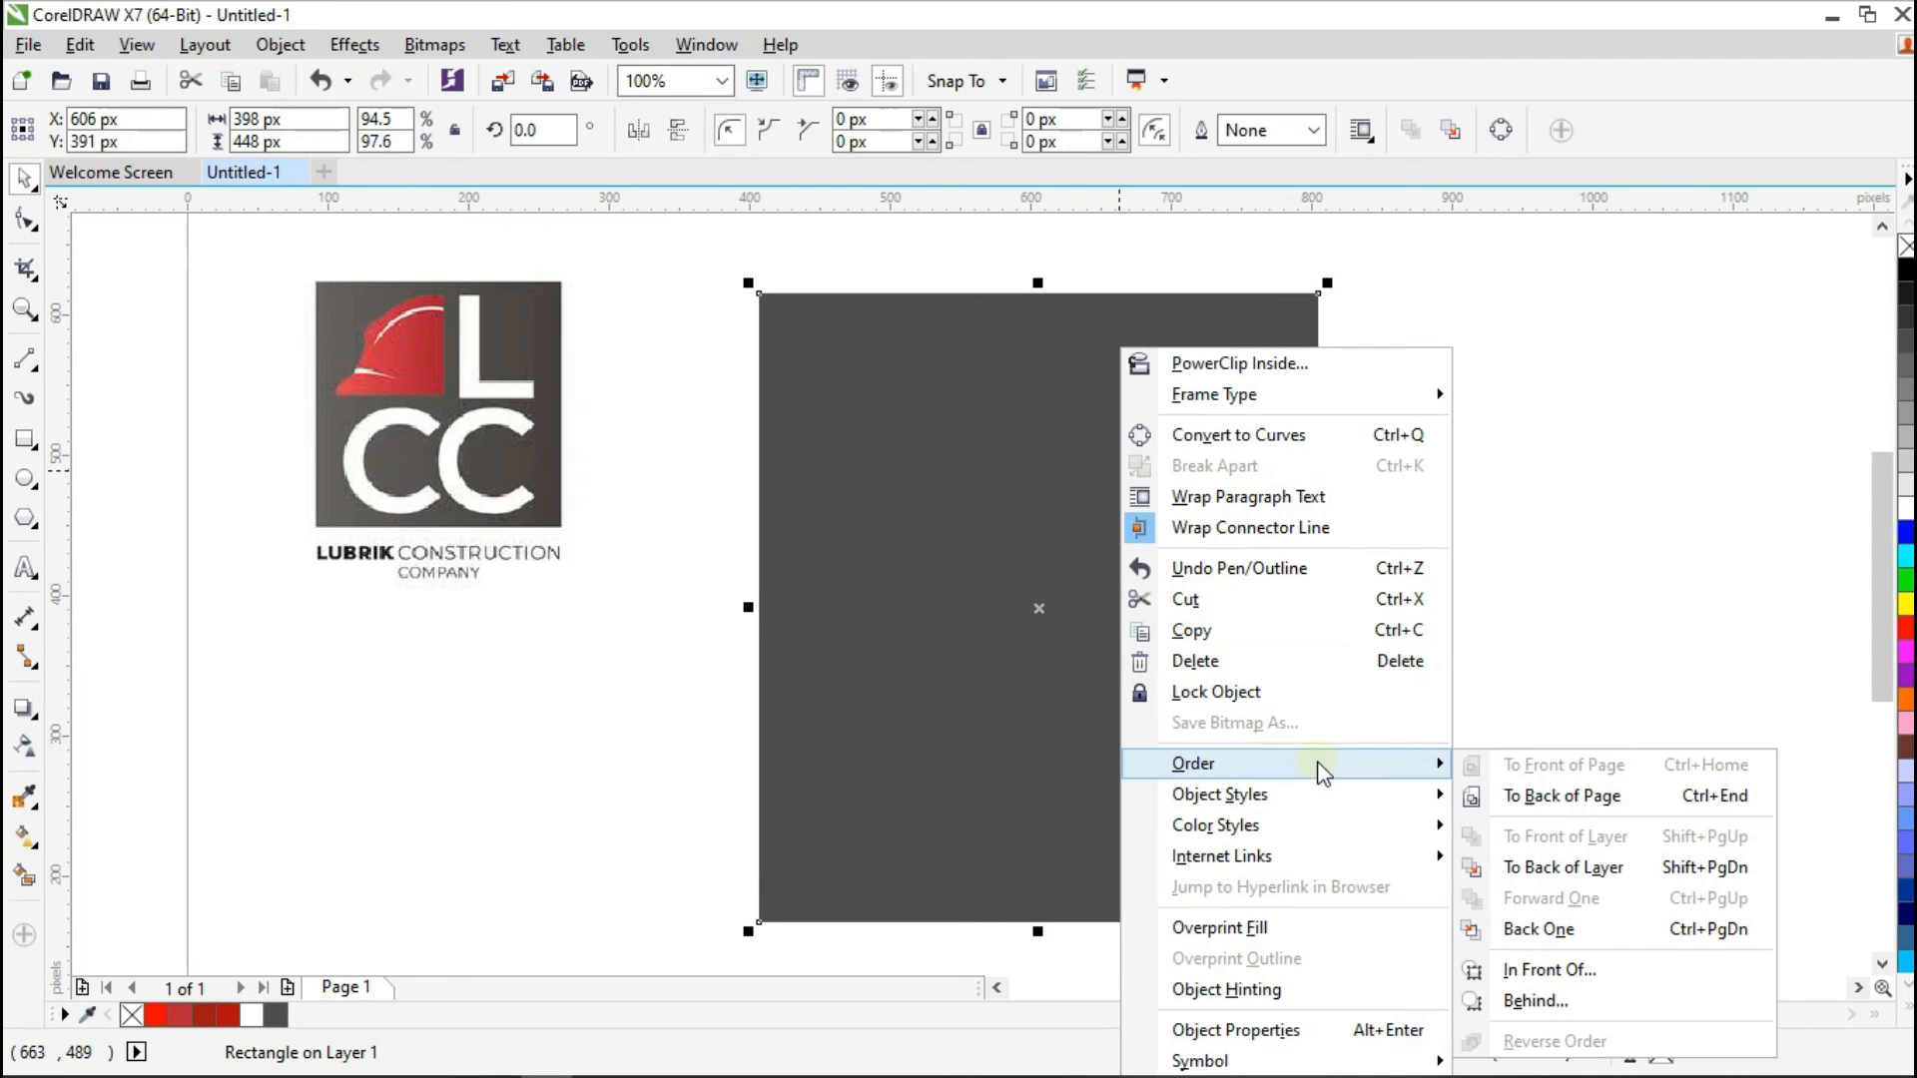
click(1526, 796)
click(1520, 765)
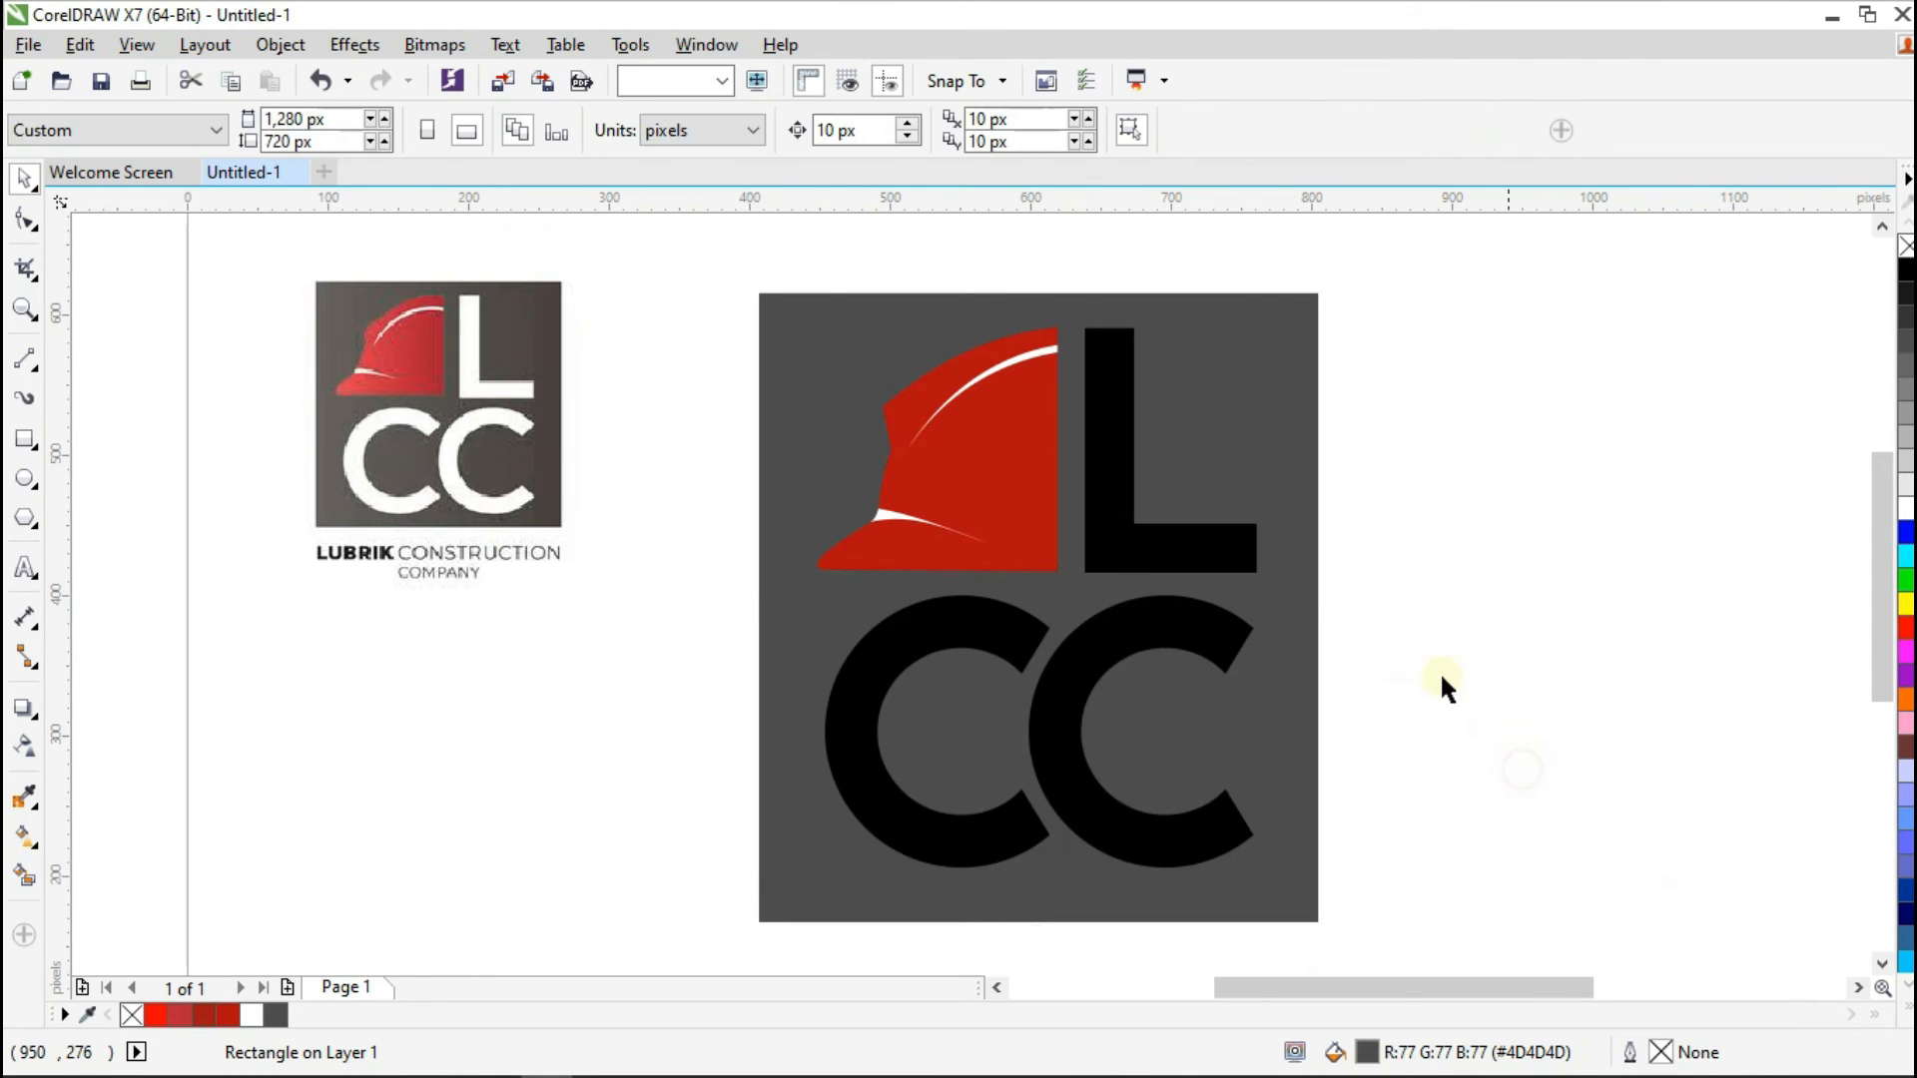
Step: Fill the L and the two Cs with white
click(1148, 544)
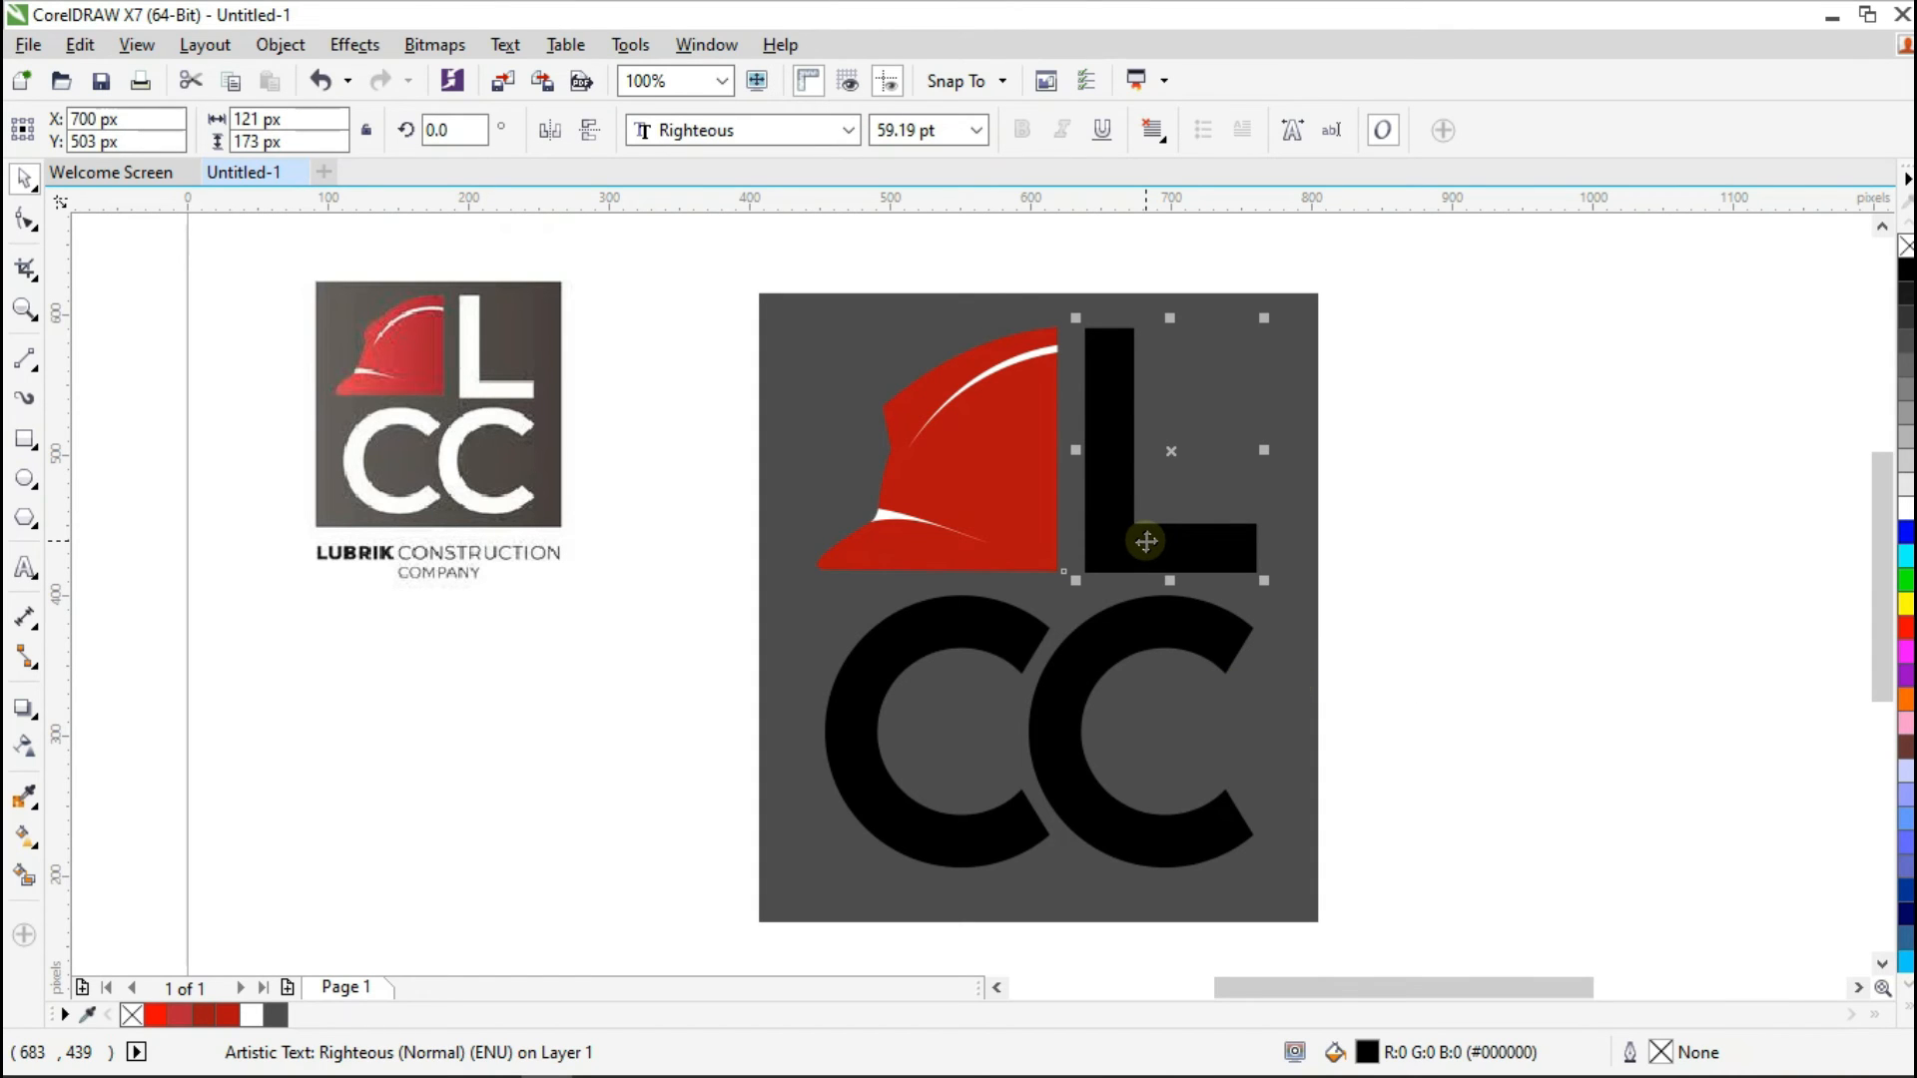
shift+click(1154, 644)
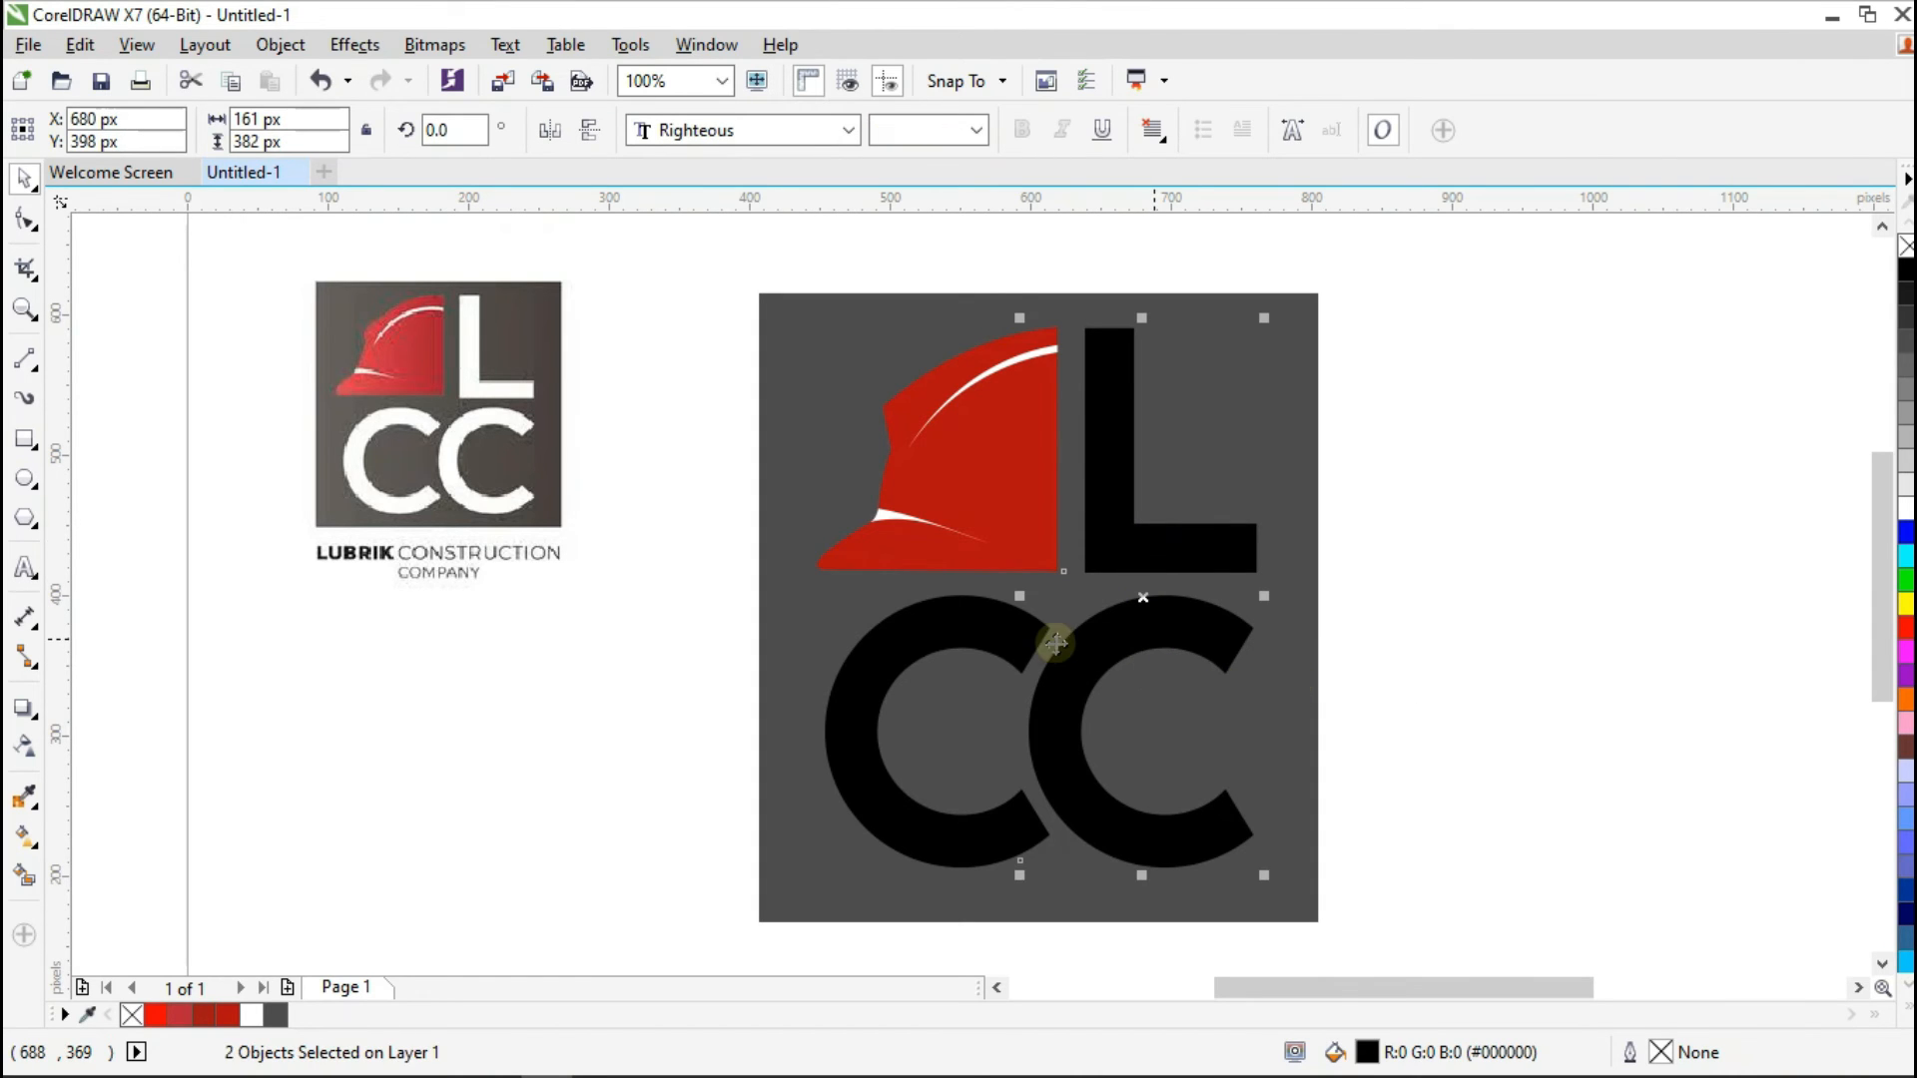
shift+click(965, 638)
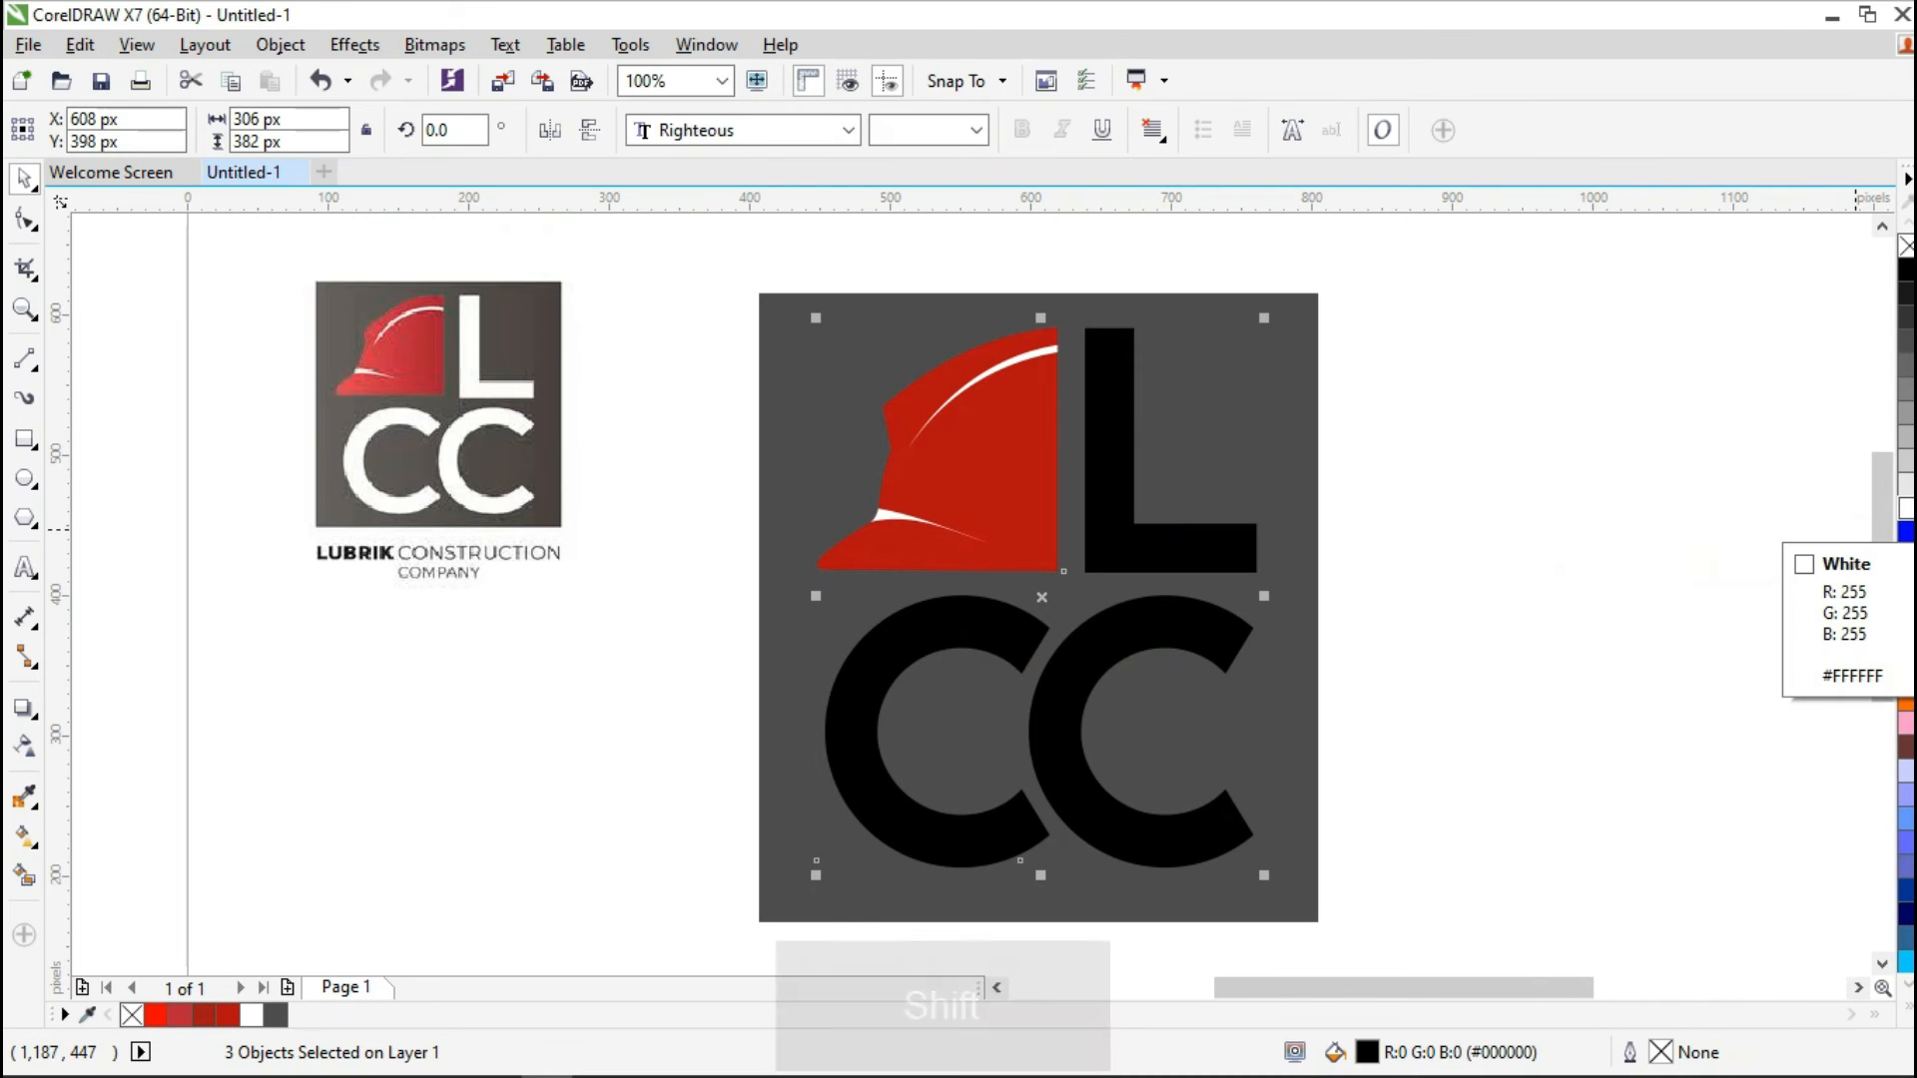
click(1905, 508)
click(1653, 692)
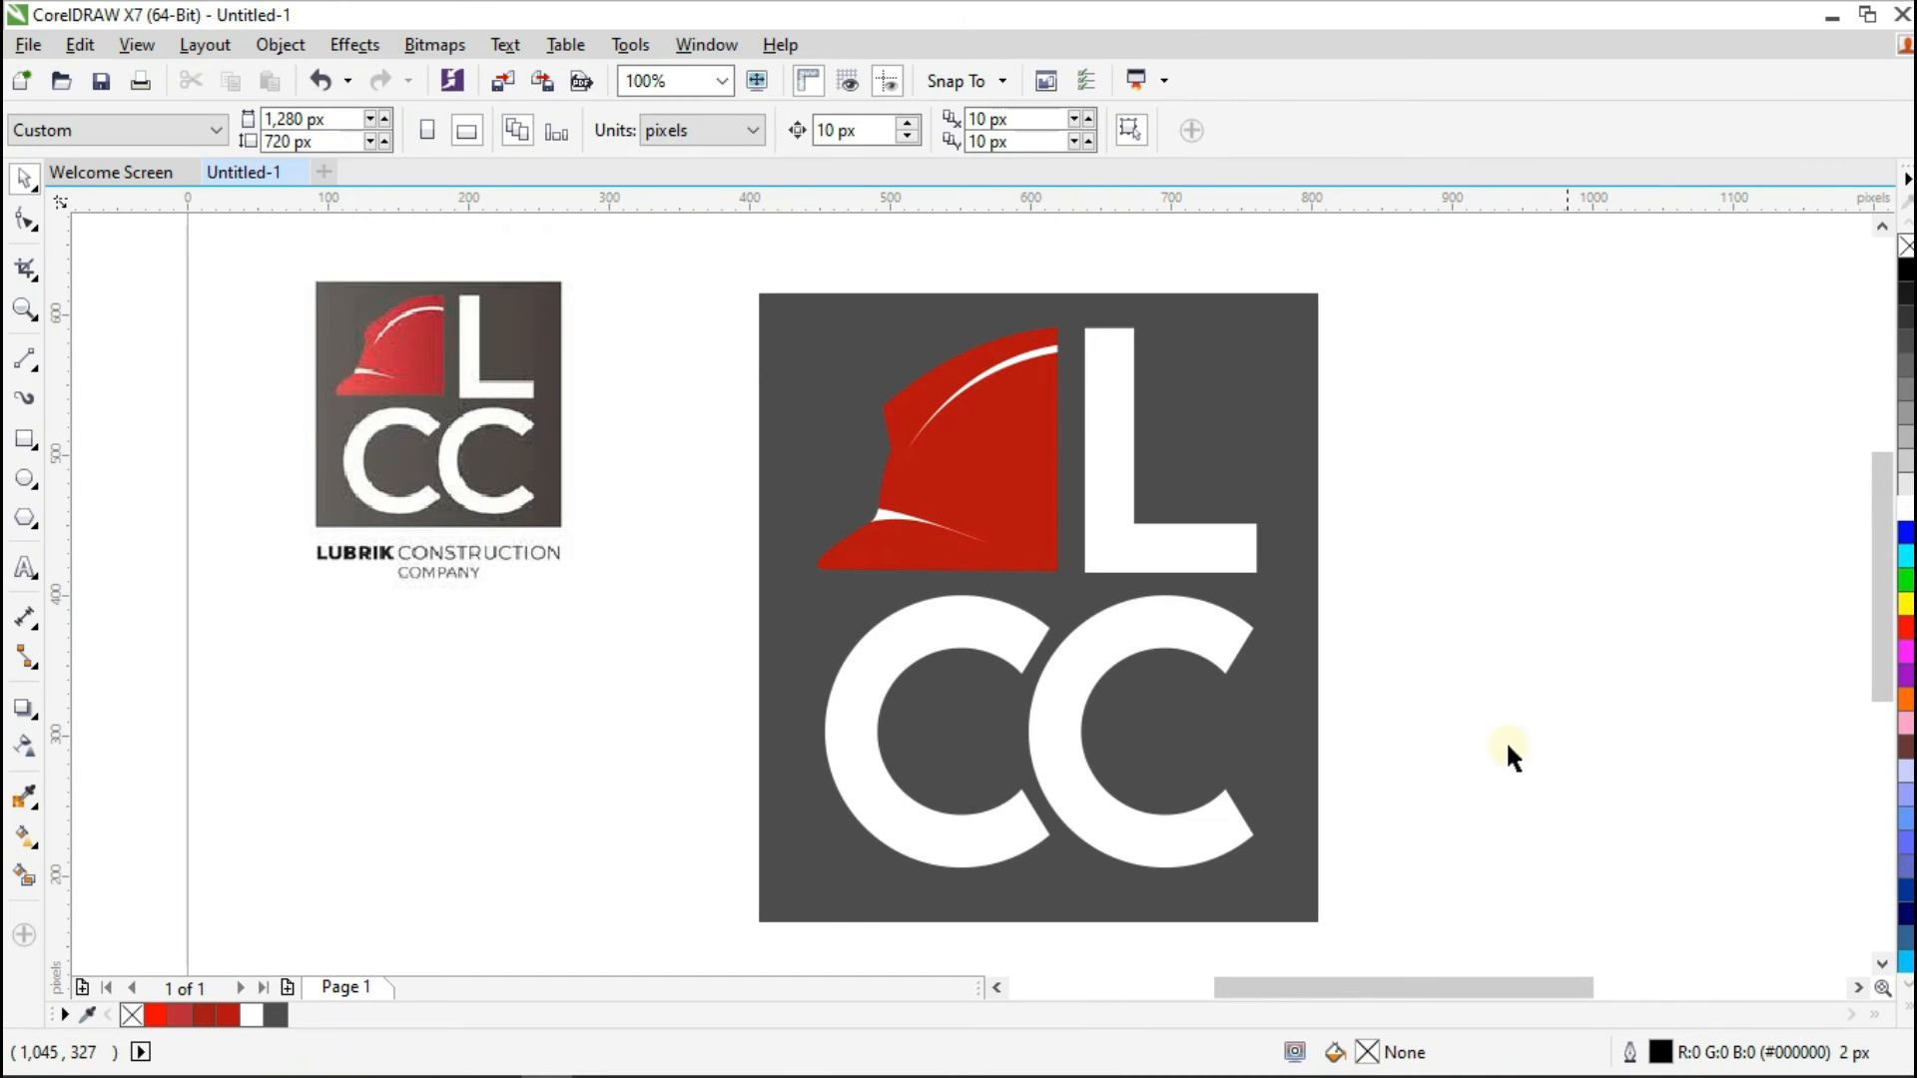
Step: Group the dark grey rectangle, the helmet and the three letters into one object
drag(715, 269, 1403, 956)
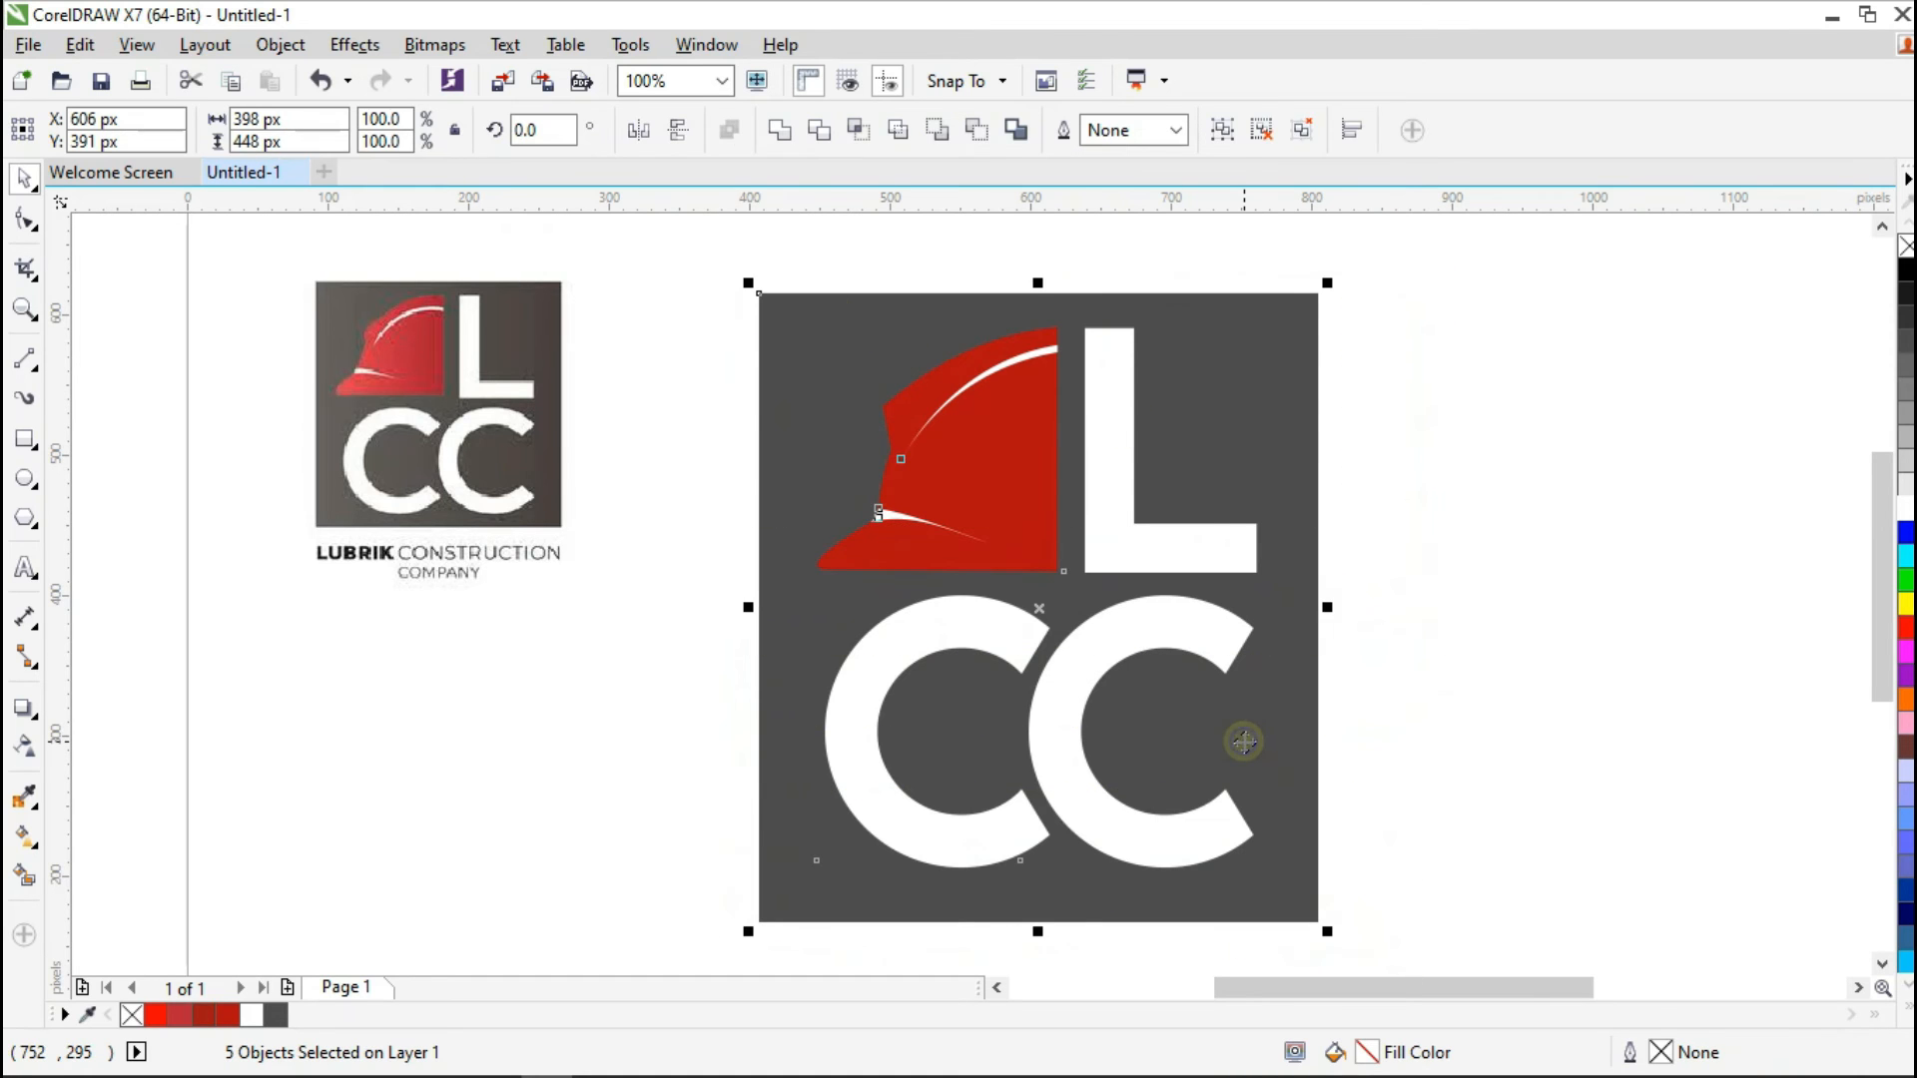
right_click(1244, 746)
click(1337, 265)
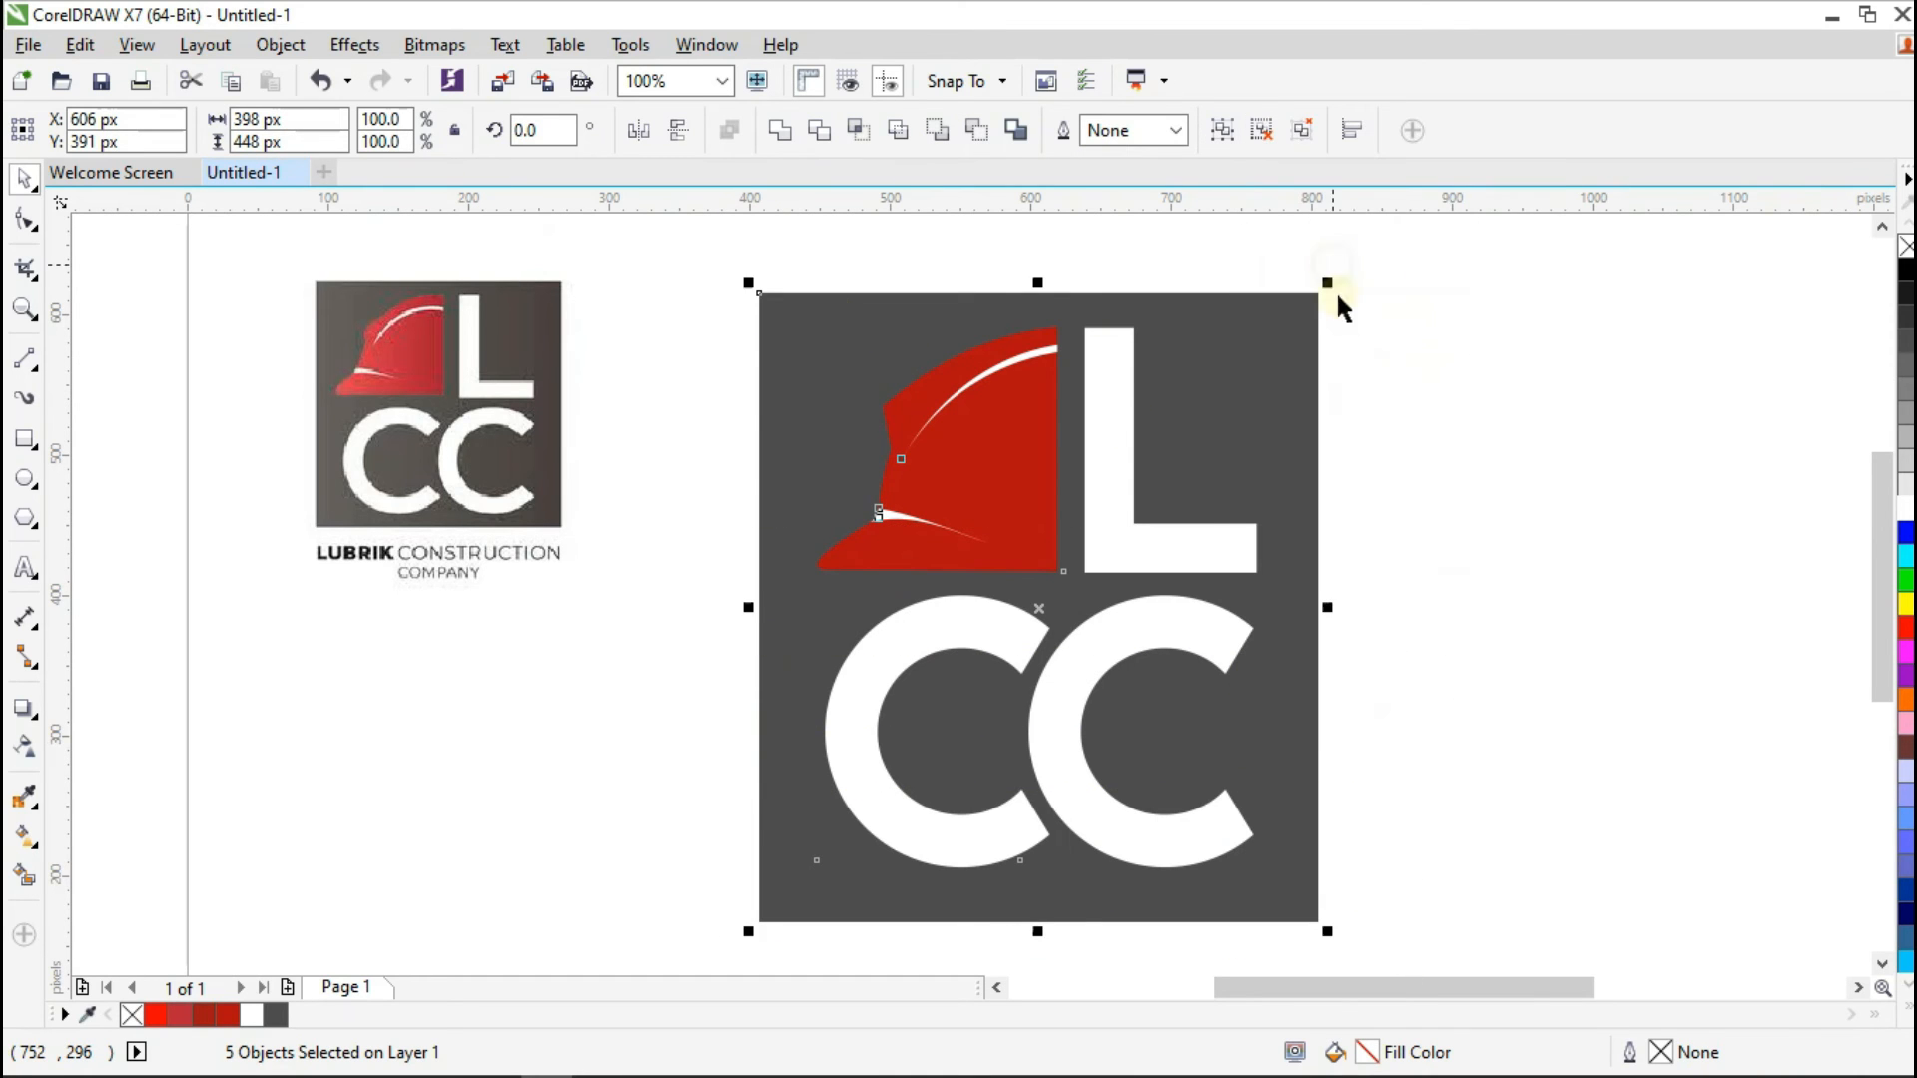
scroll(1860, 504, down, 1)
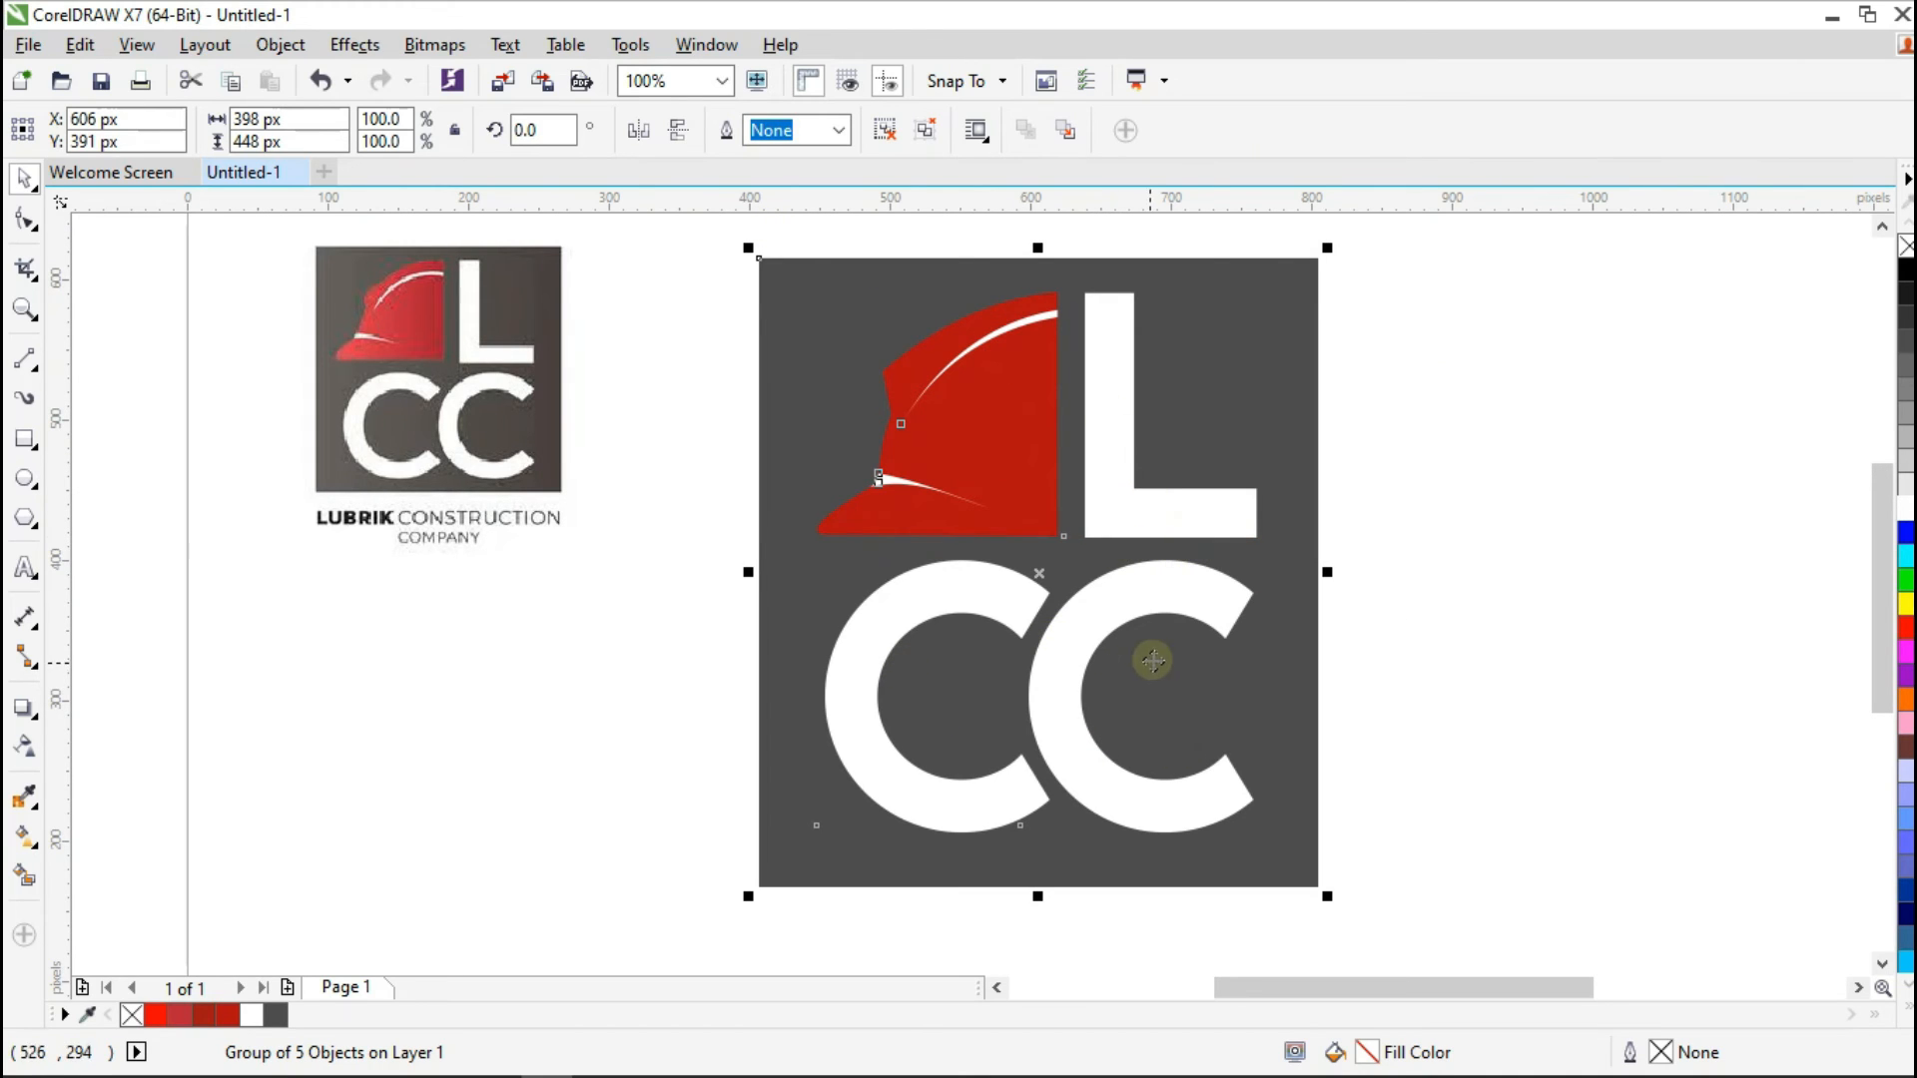
click(1398, 711)
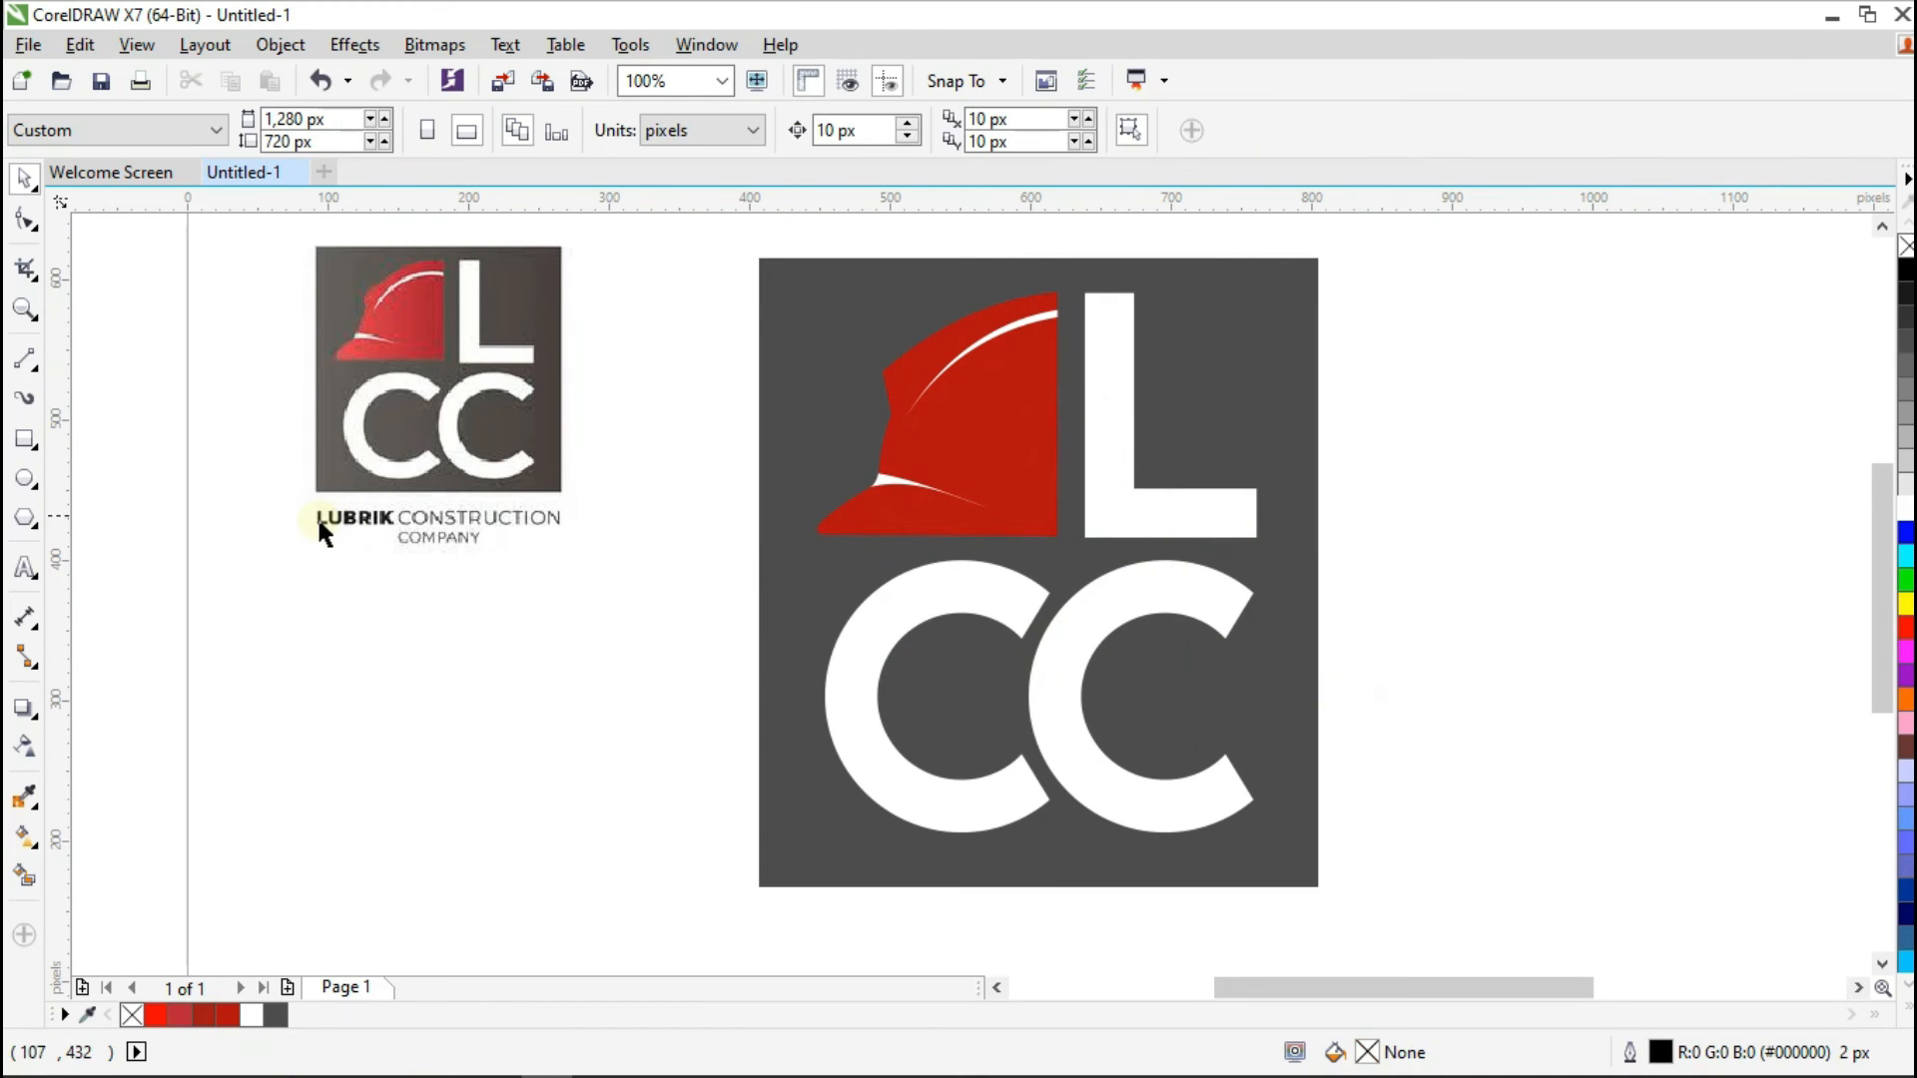
Step: Add two lines of text starting at the grey rectangle's lower left corner: "LUBRIK CONSTRUCTION" and "COMPANY"
click(25, 569)
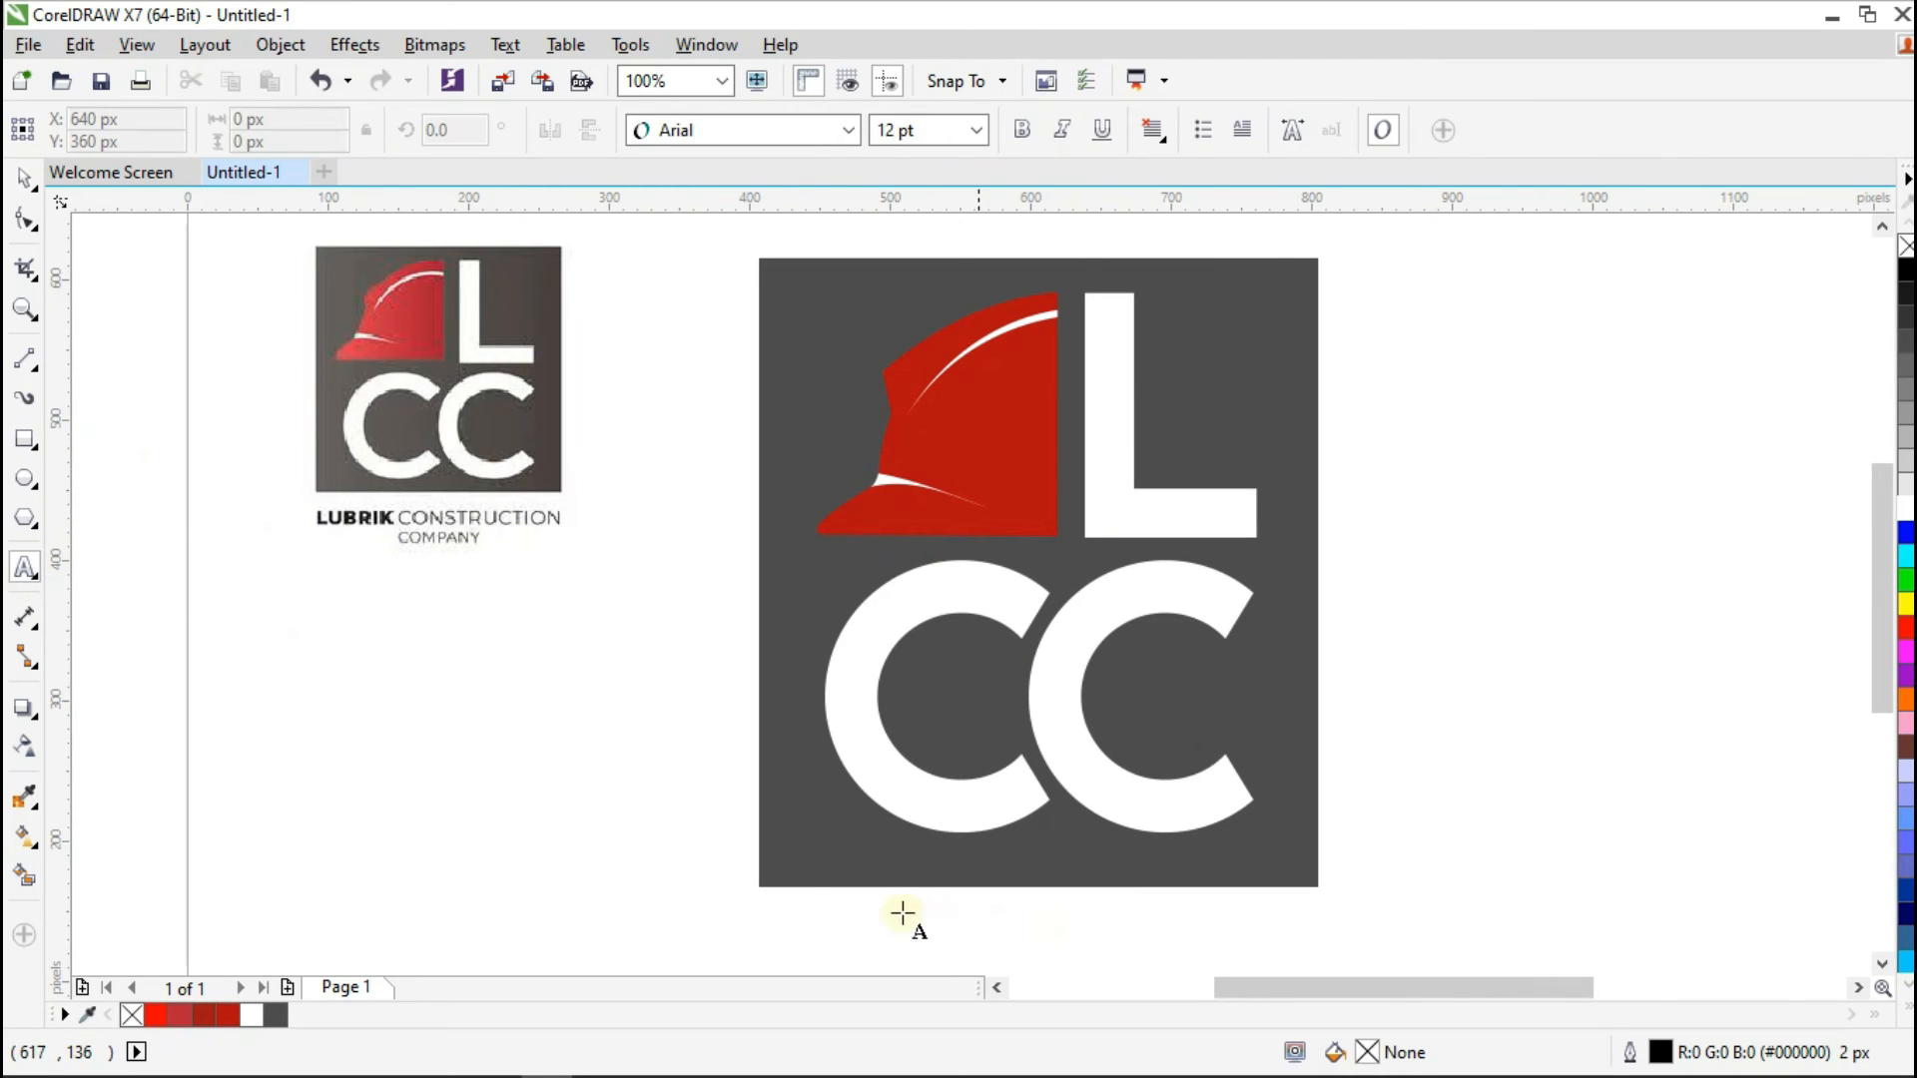
click(758, 929)
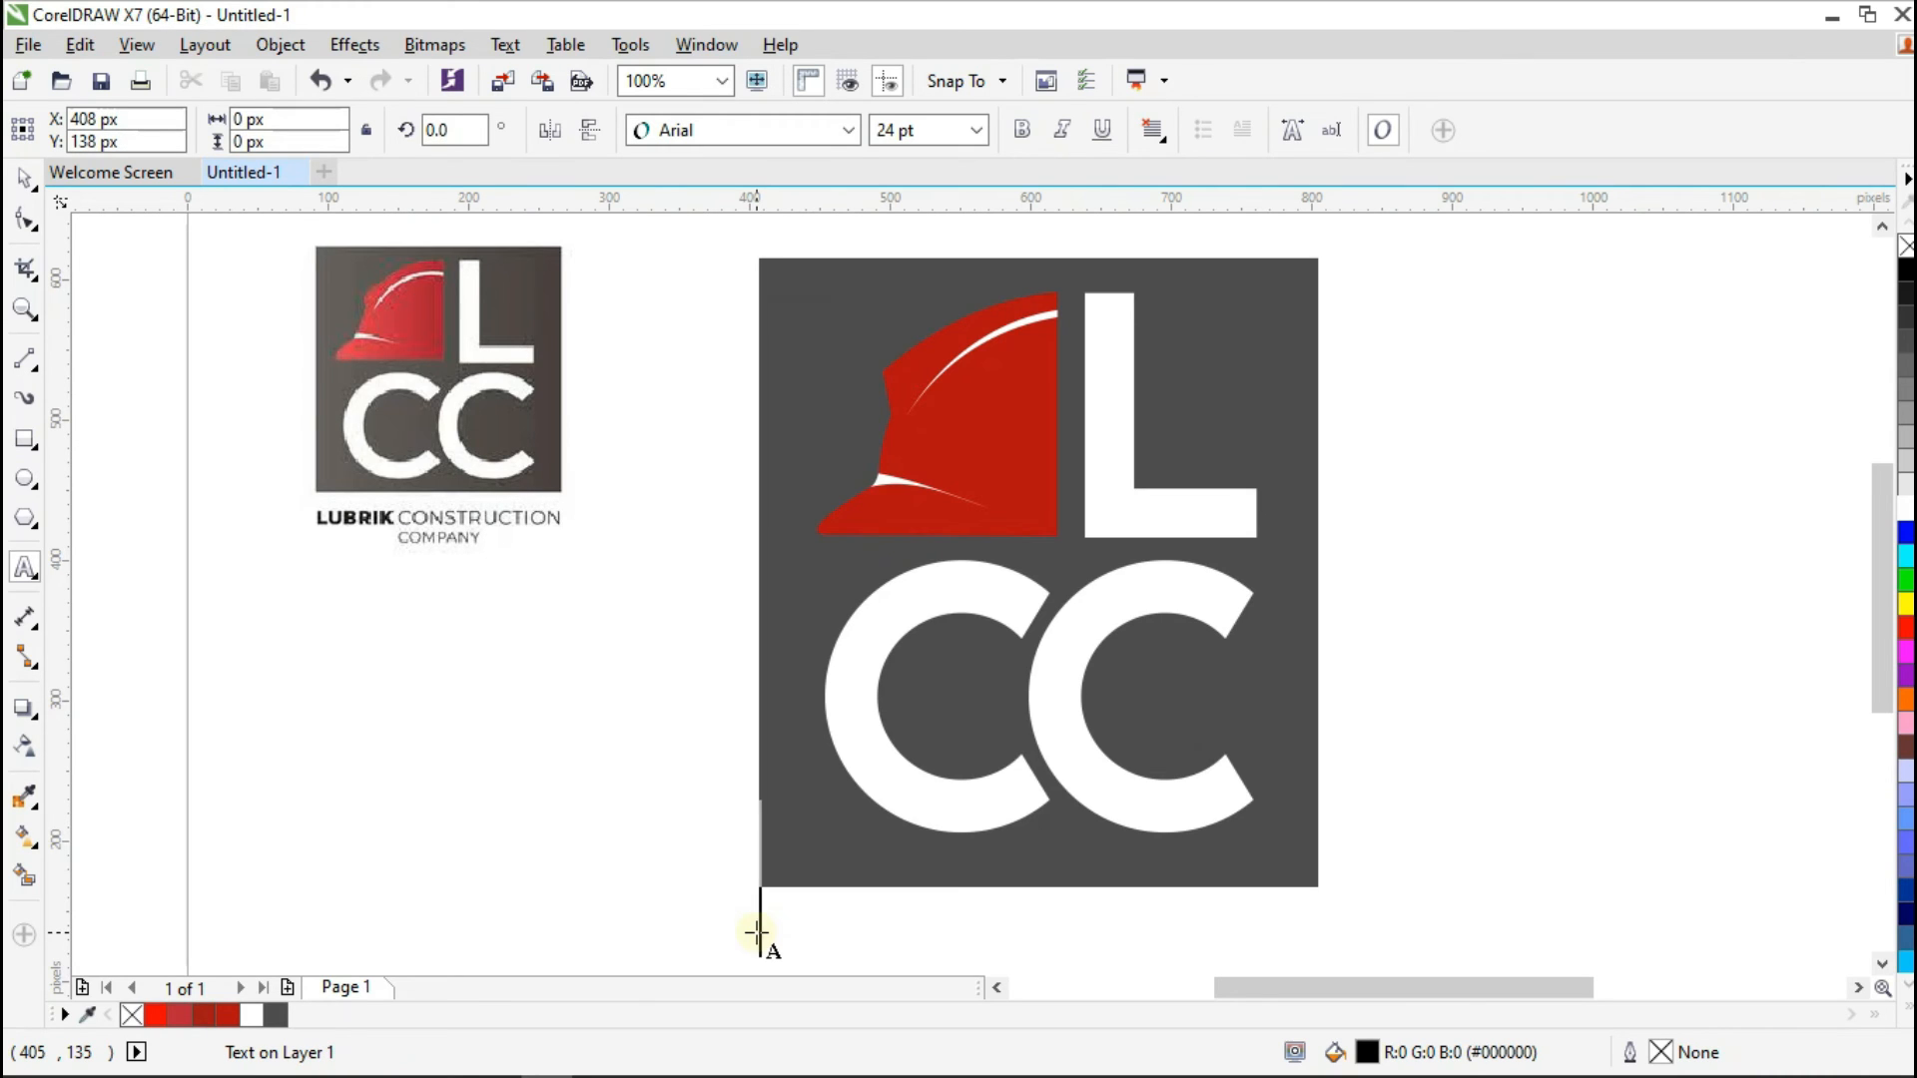
text(L)
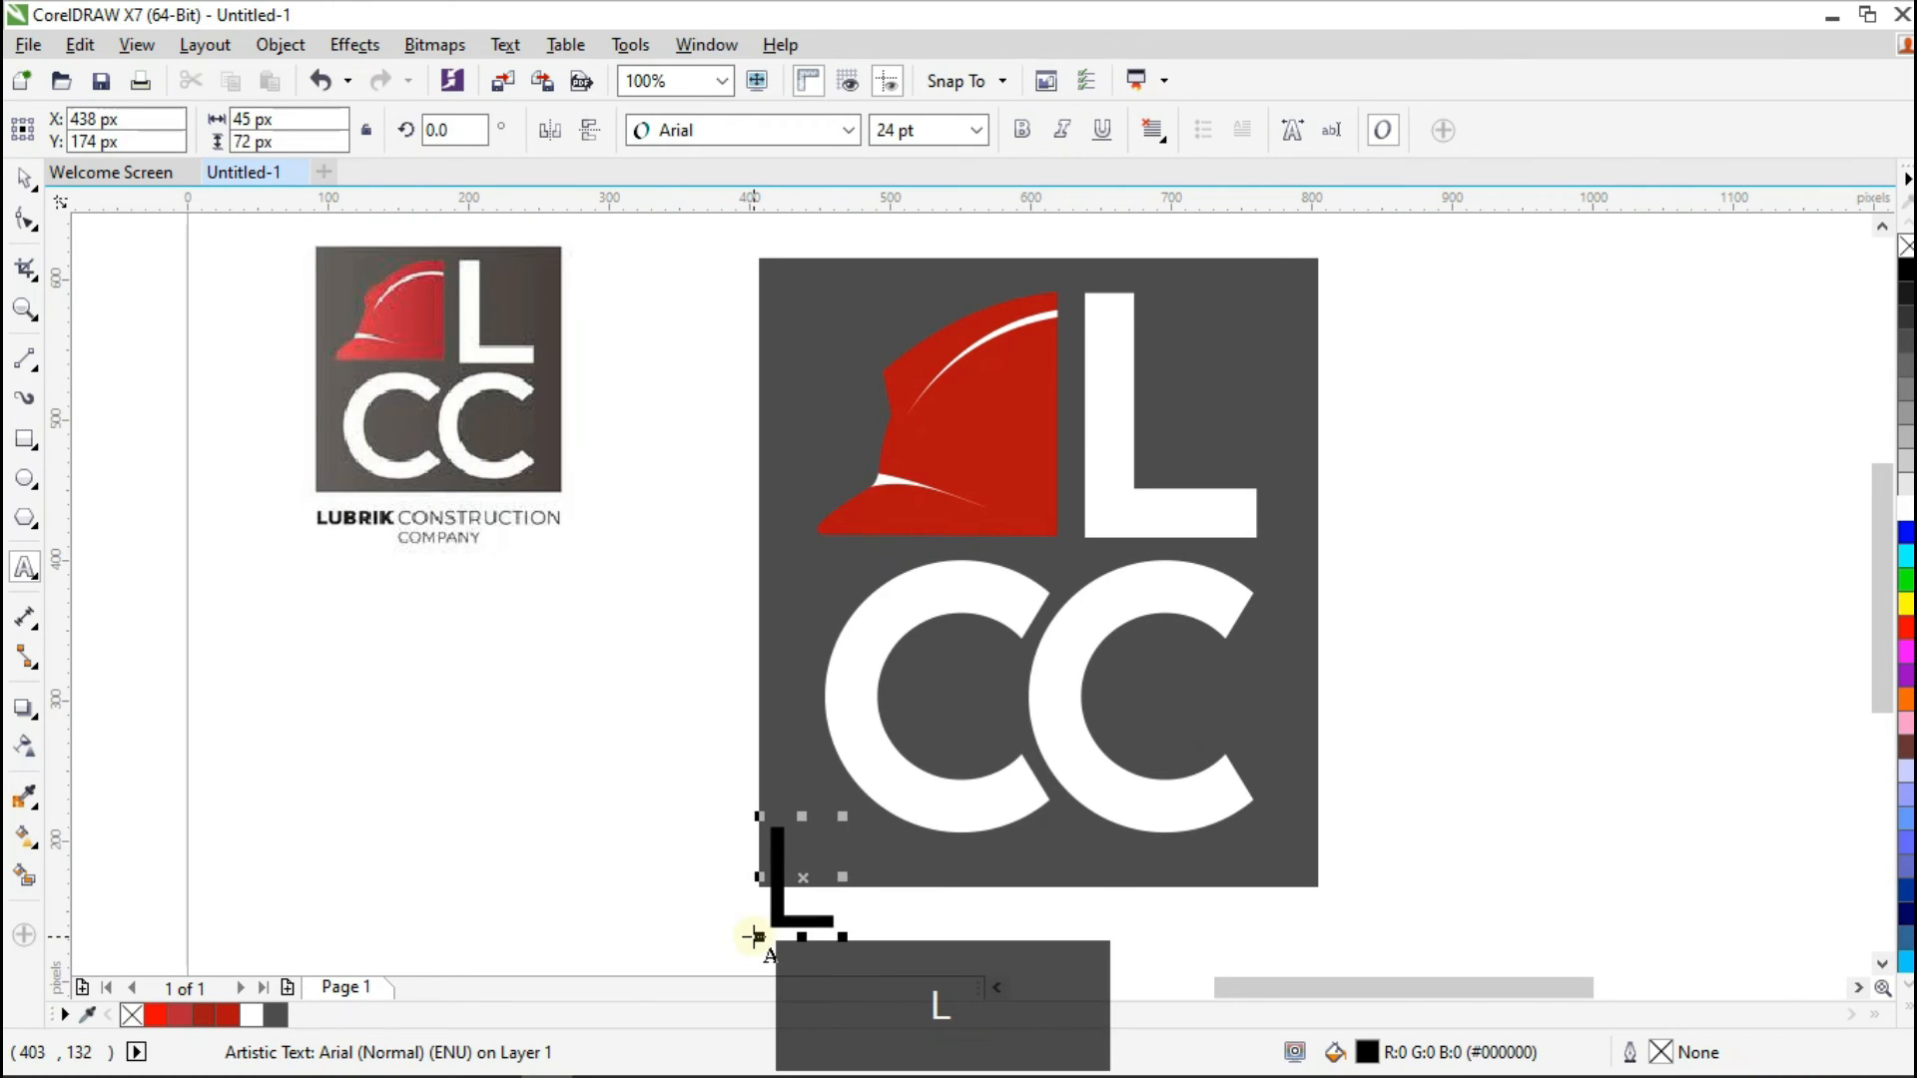
text(UBRI)
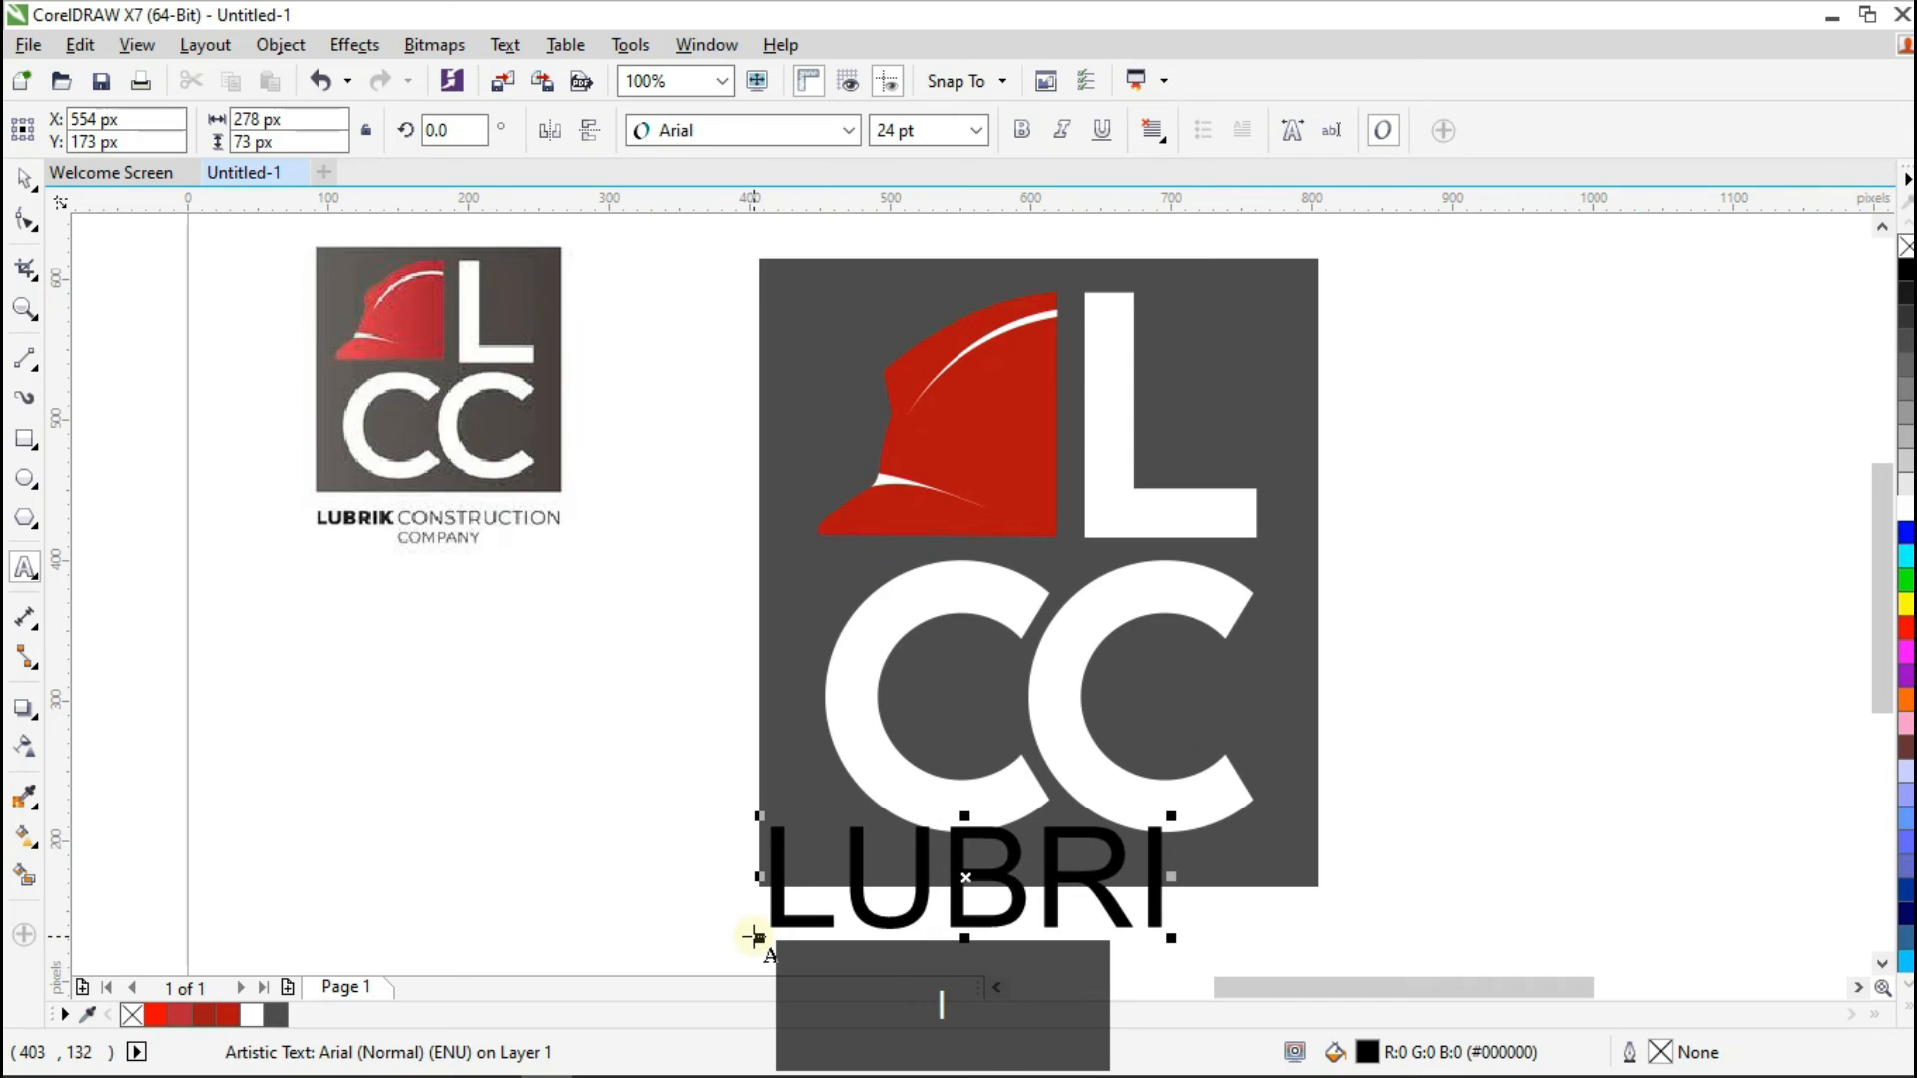
text(K)
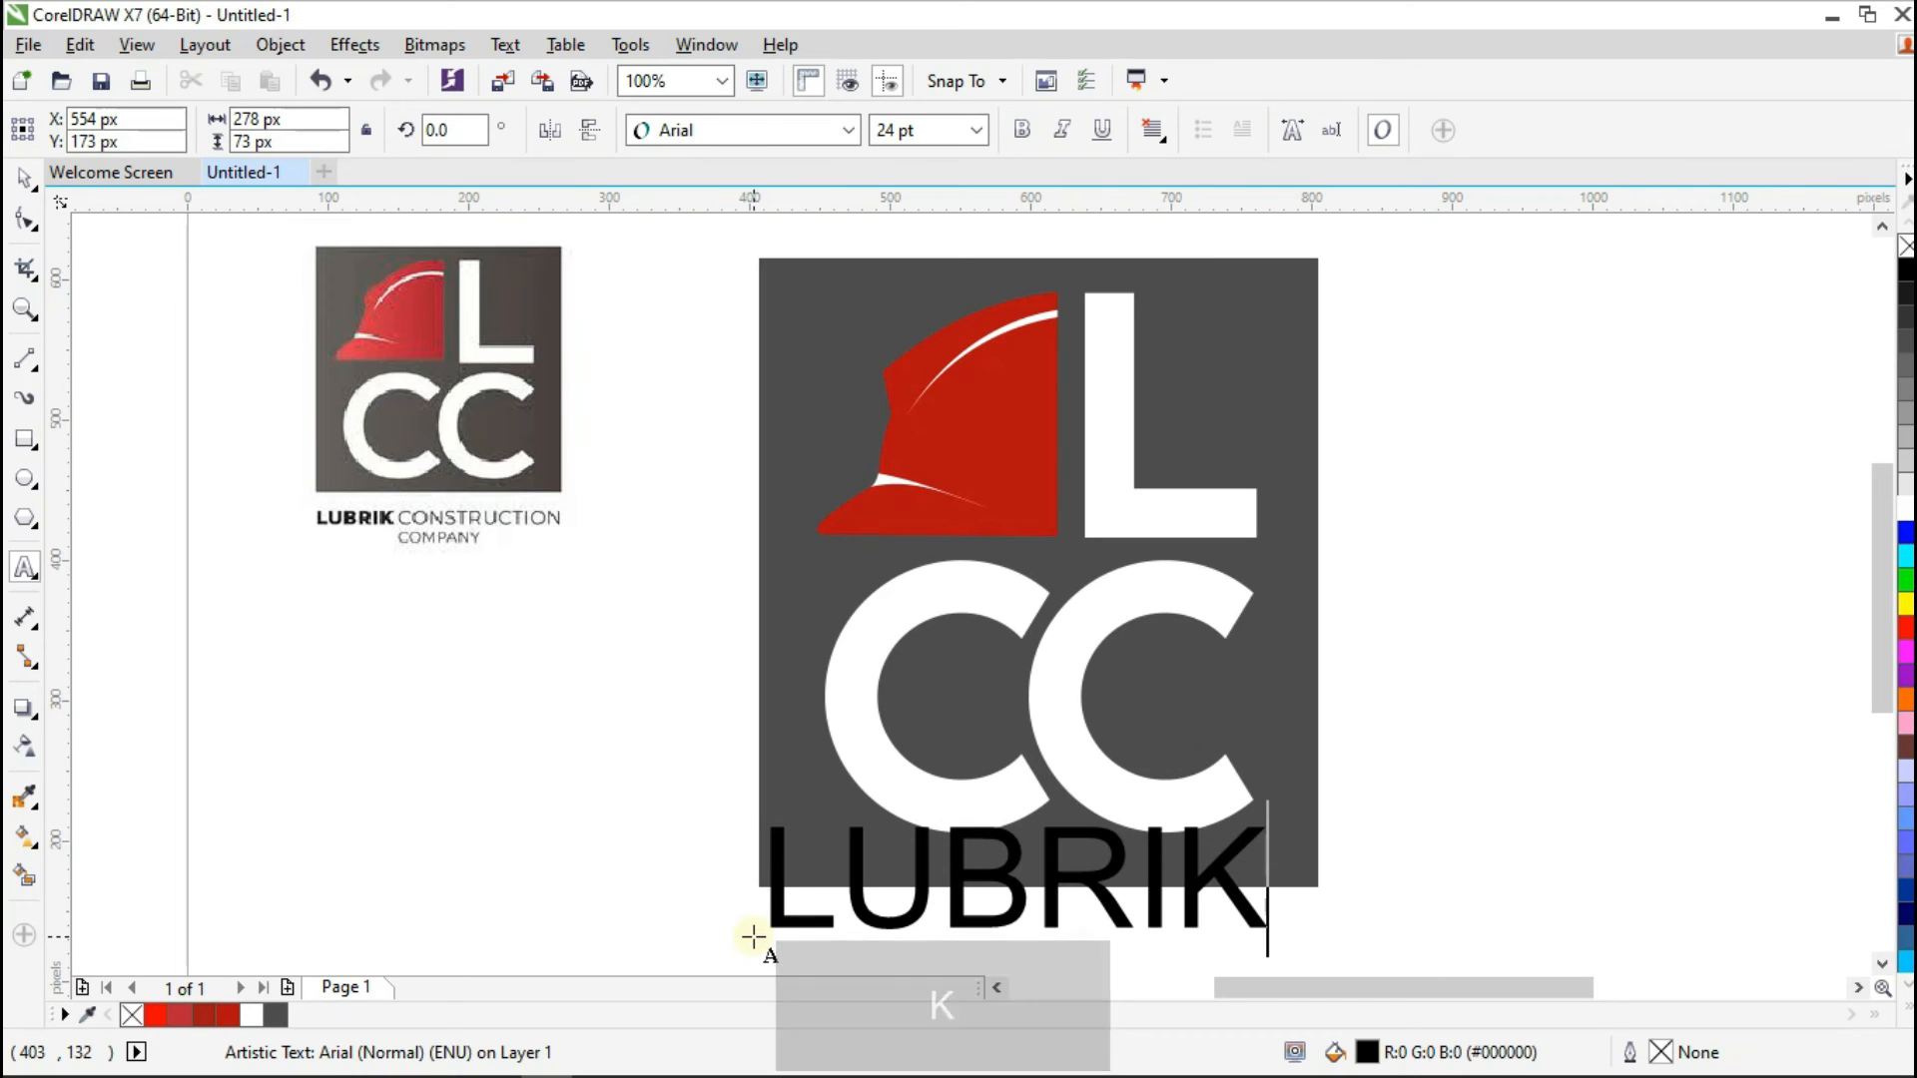
text( CO)
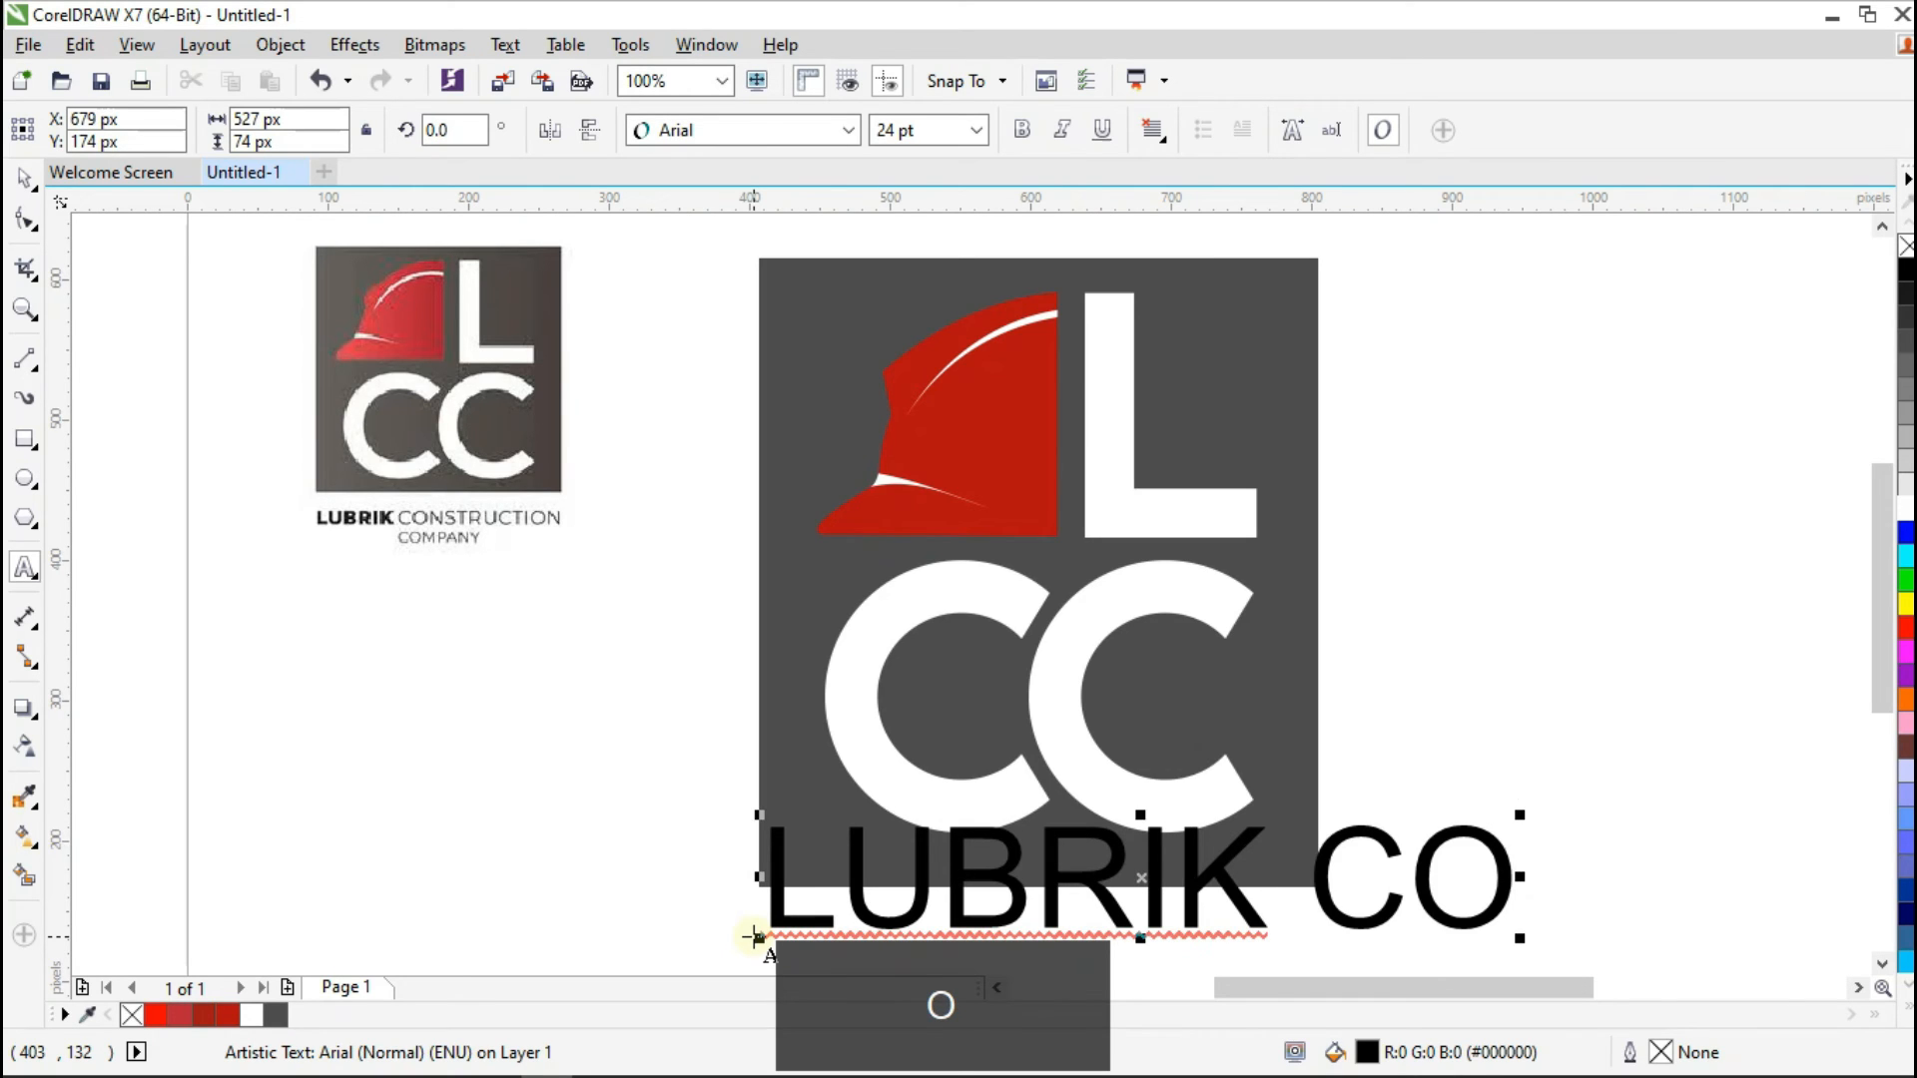
text(NSTR)
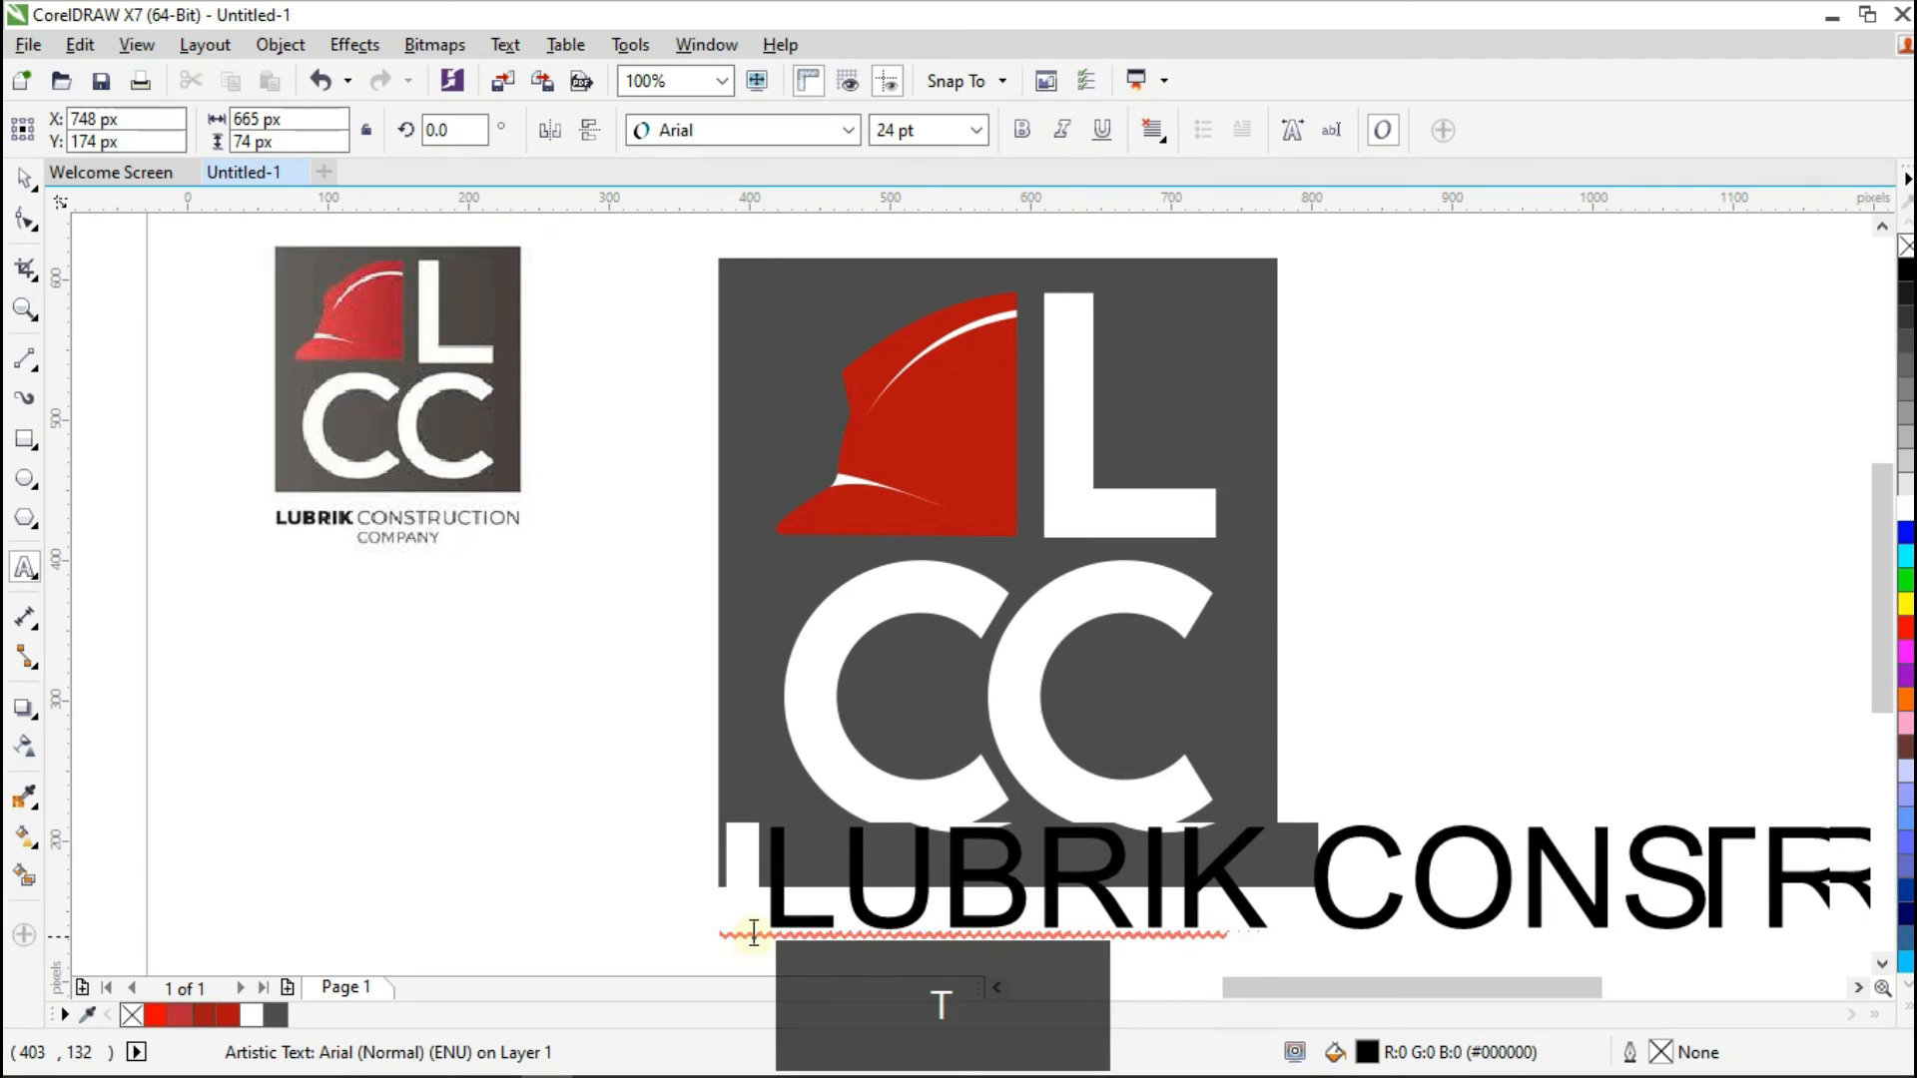
text(UCTION)
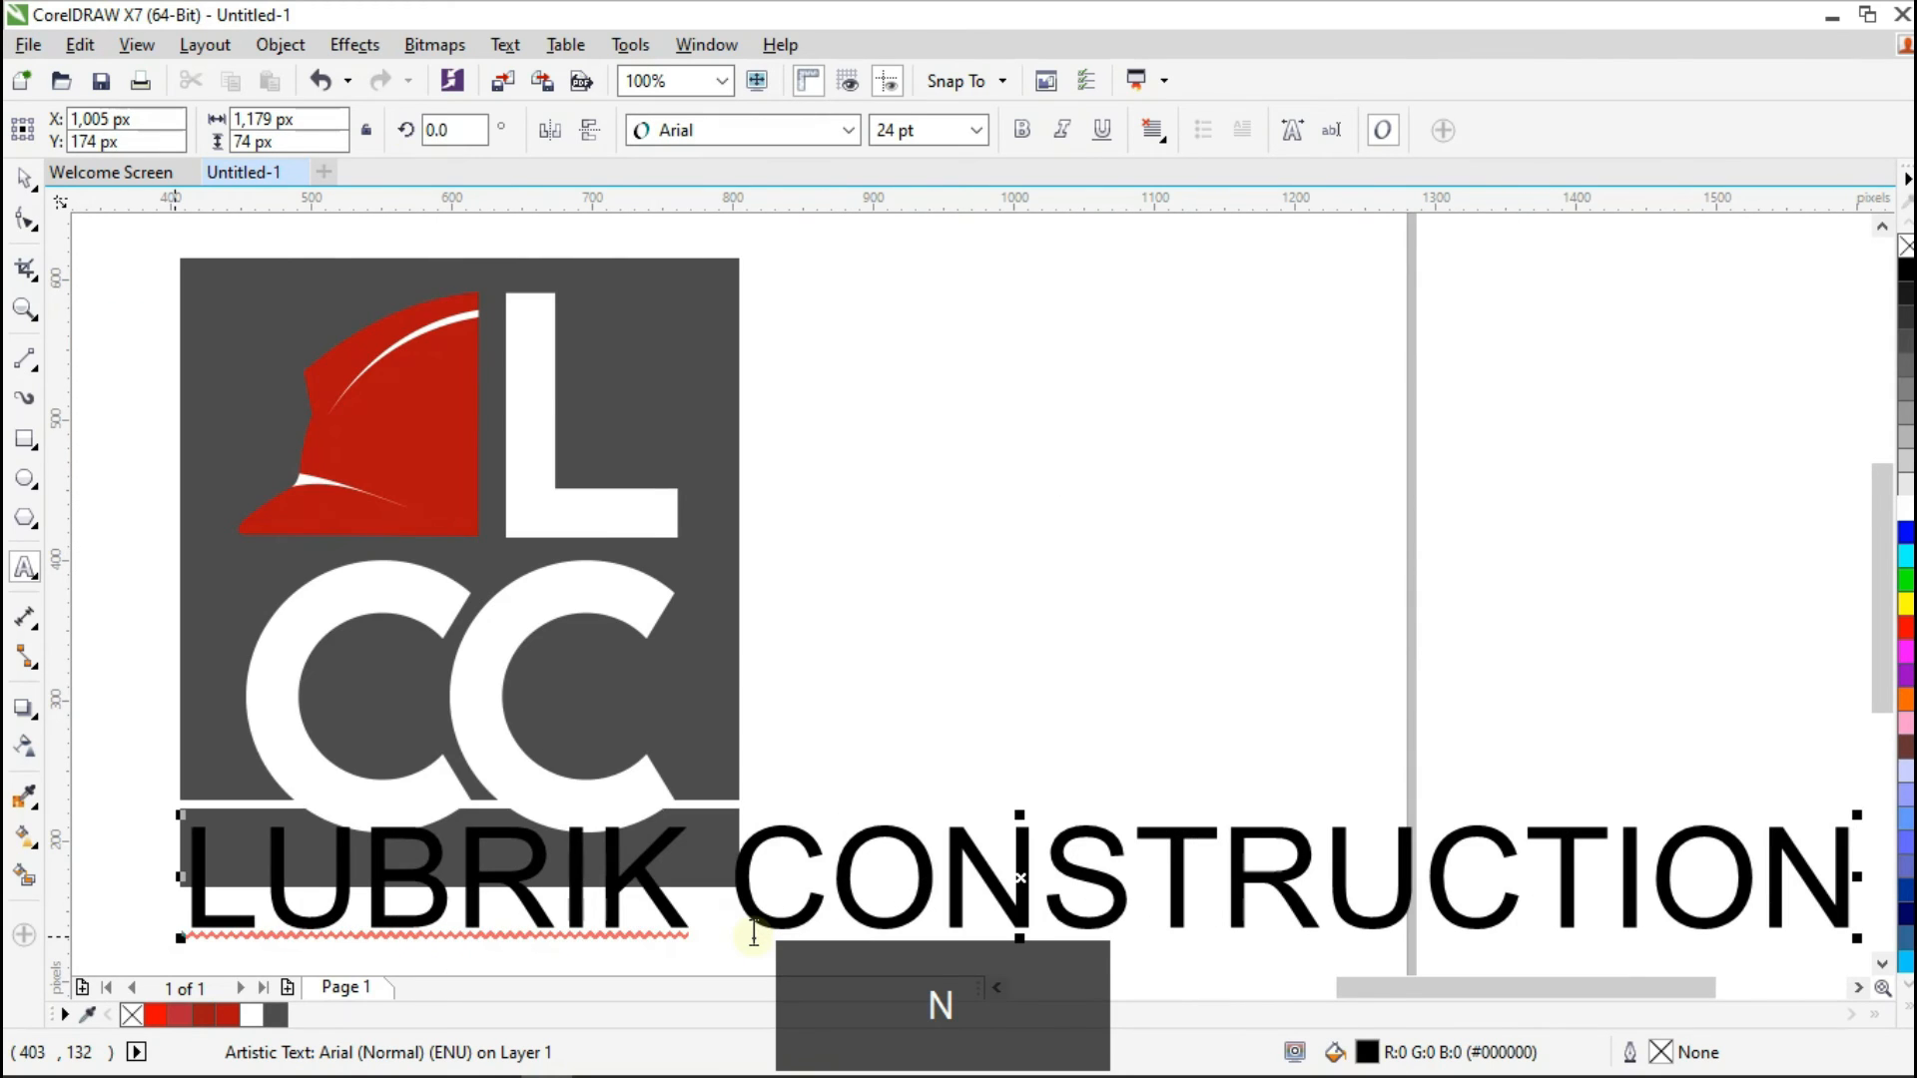
key(Return)
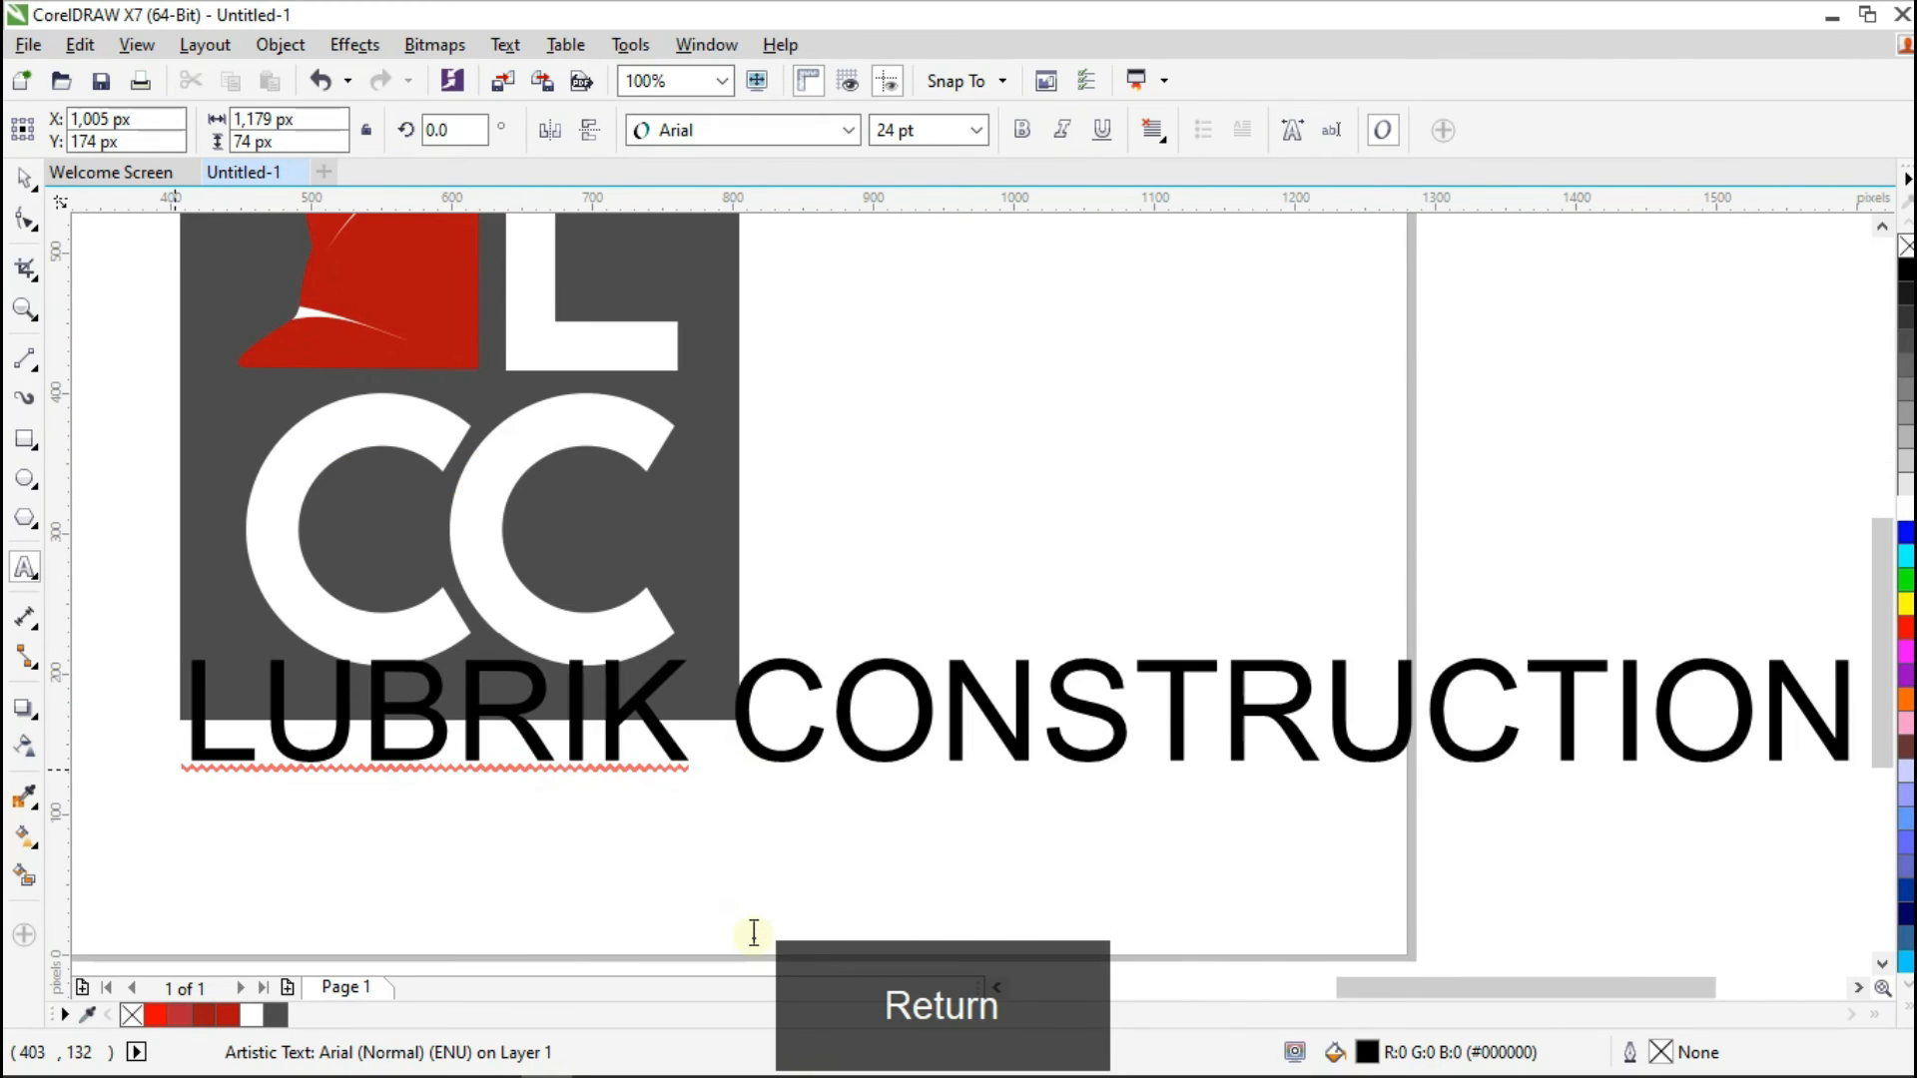
text(CON)
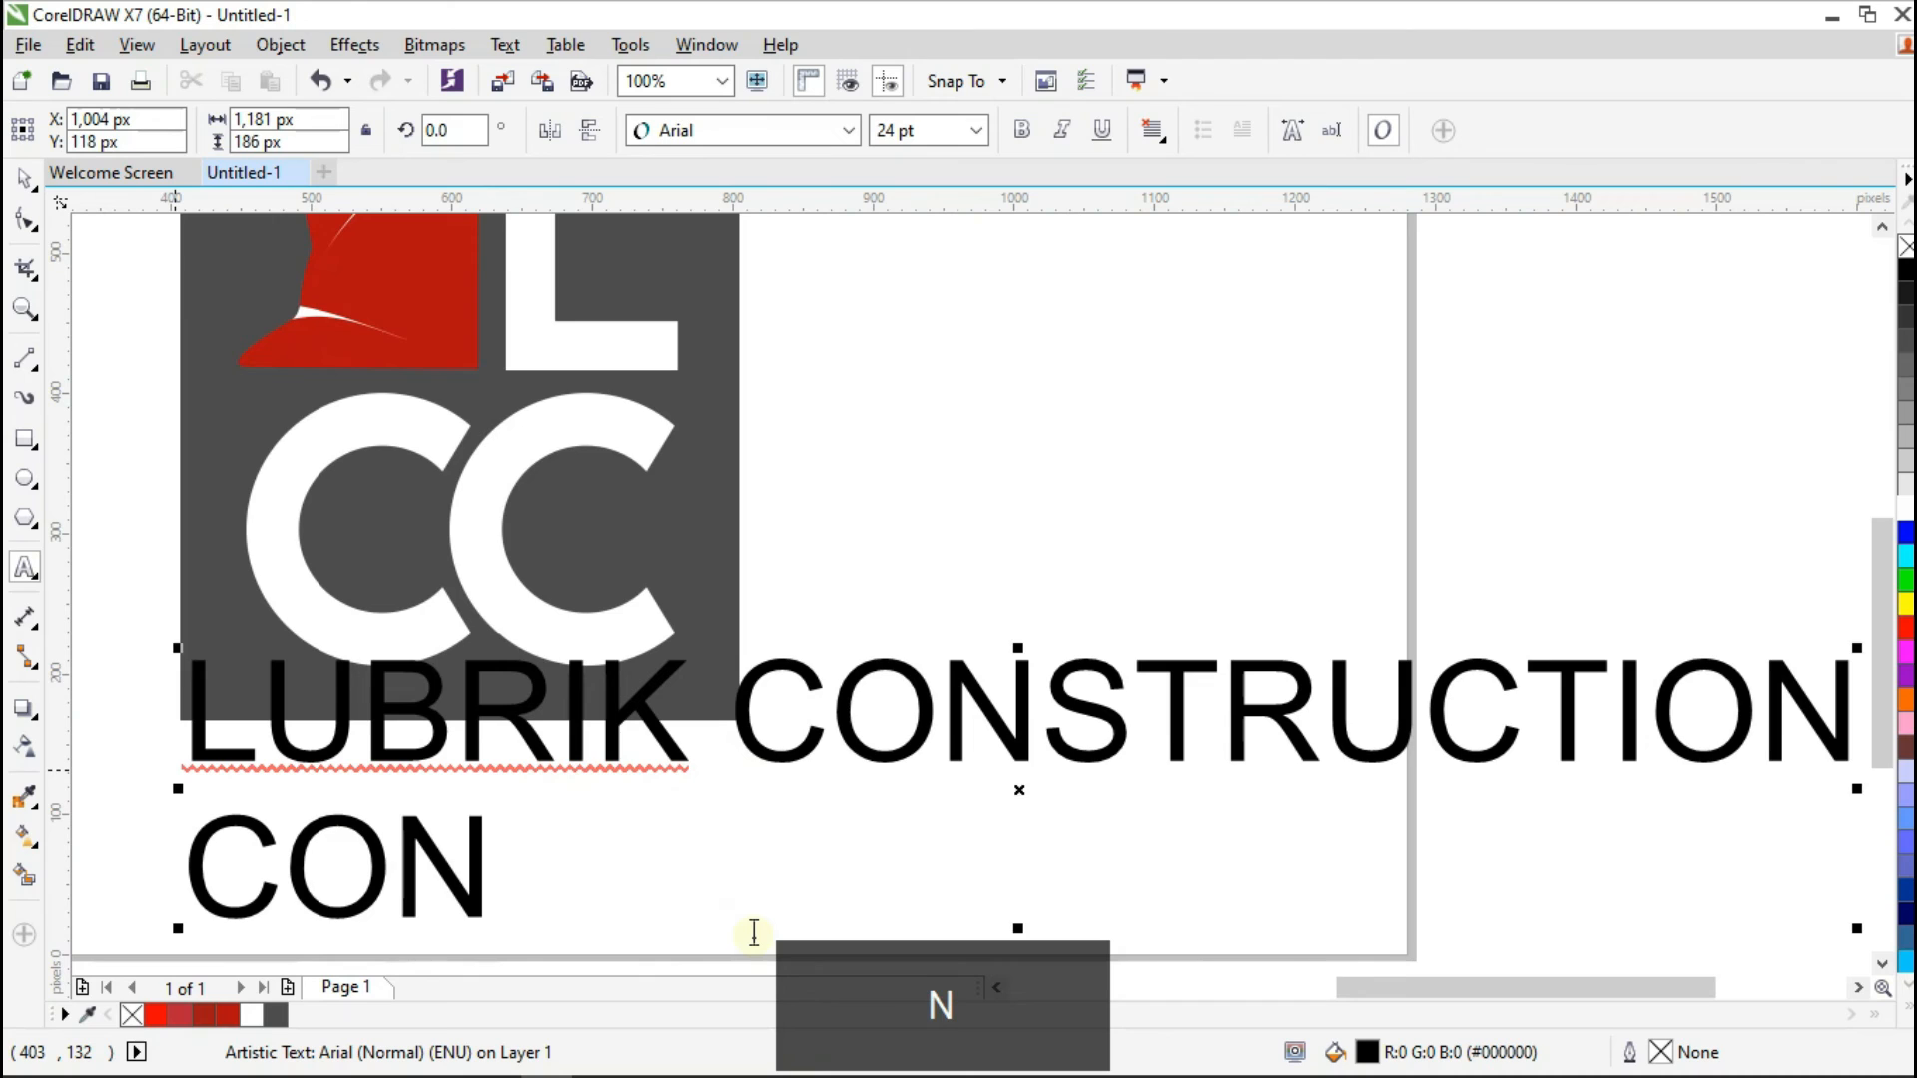
key(BackSpace)
text(MPA)
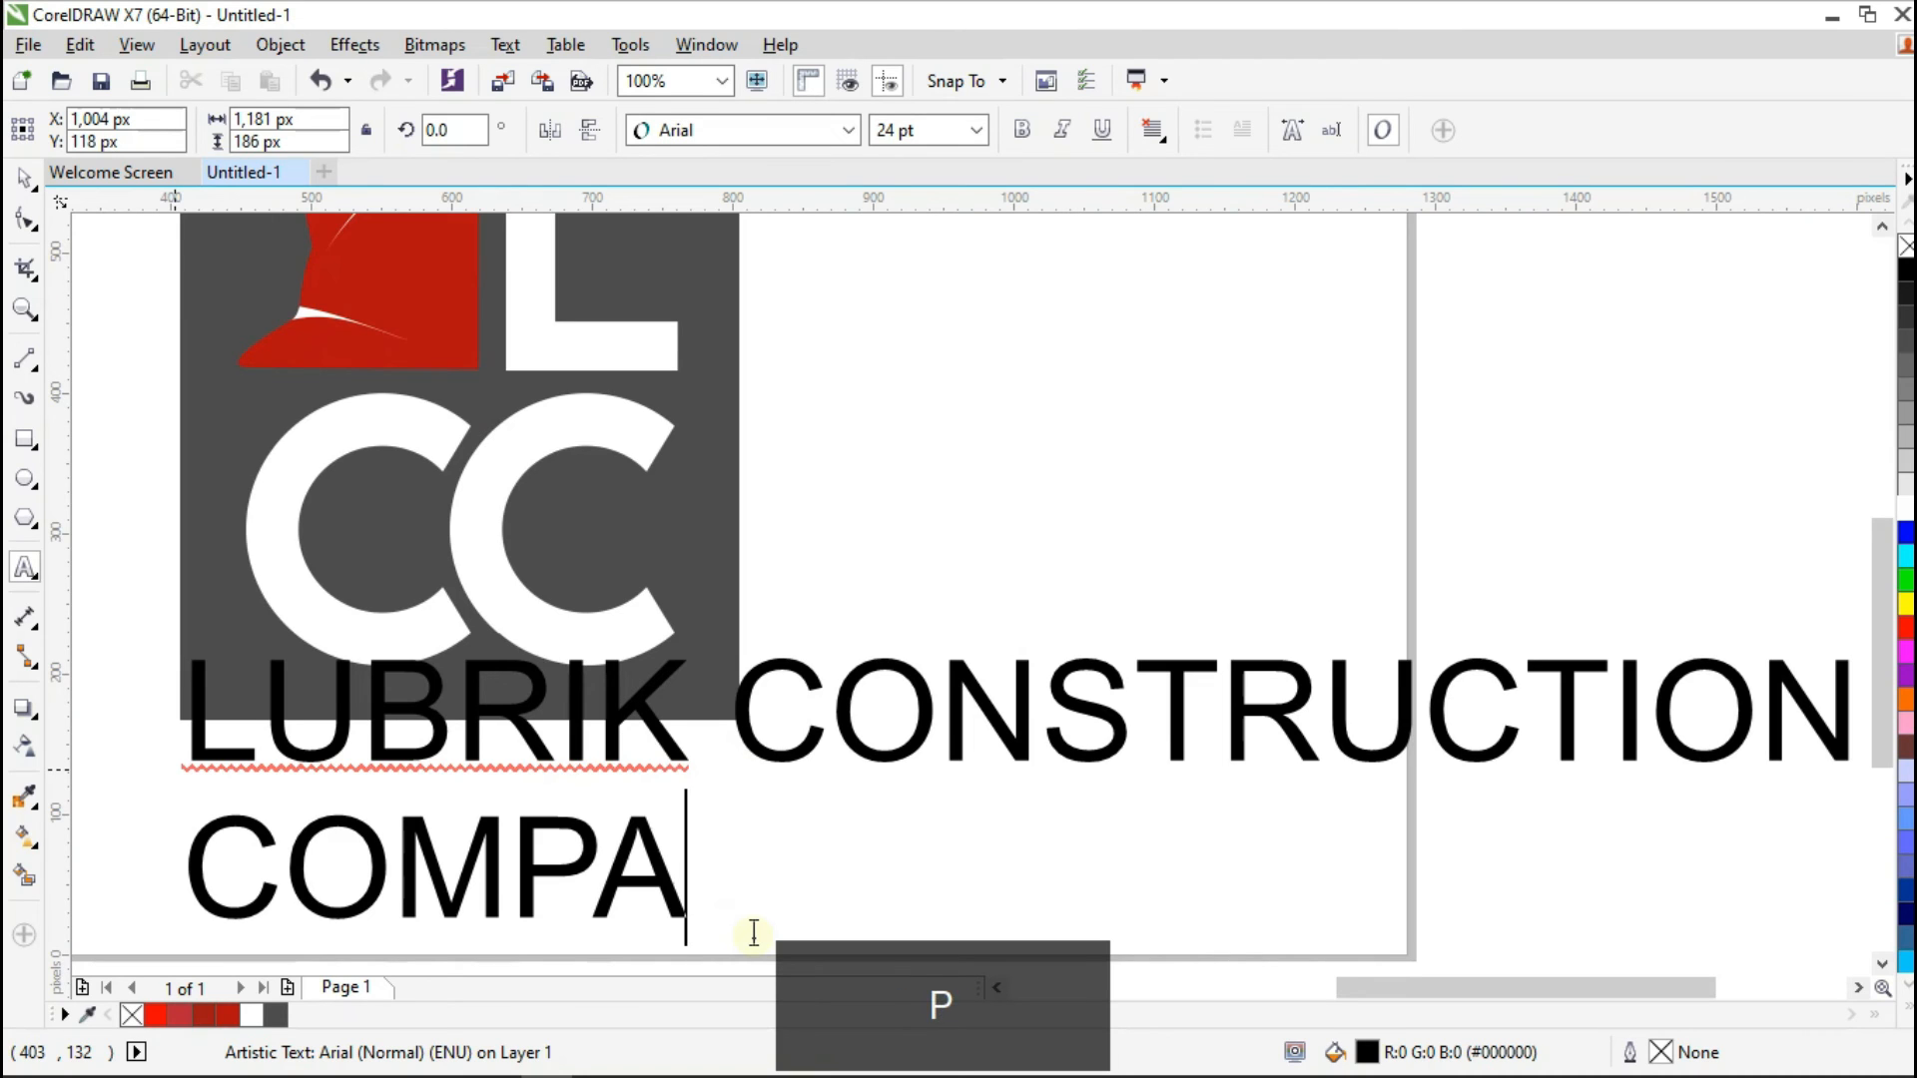
text(NY)
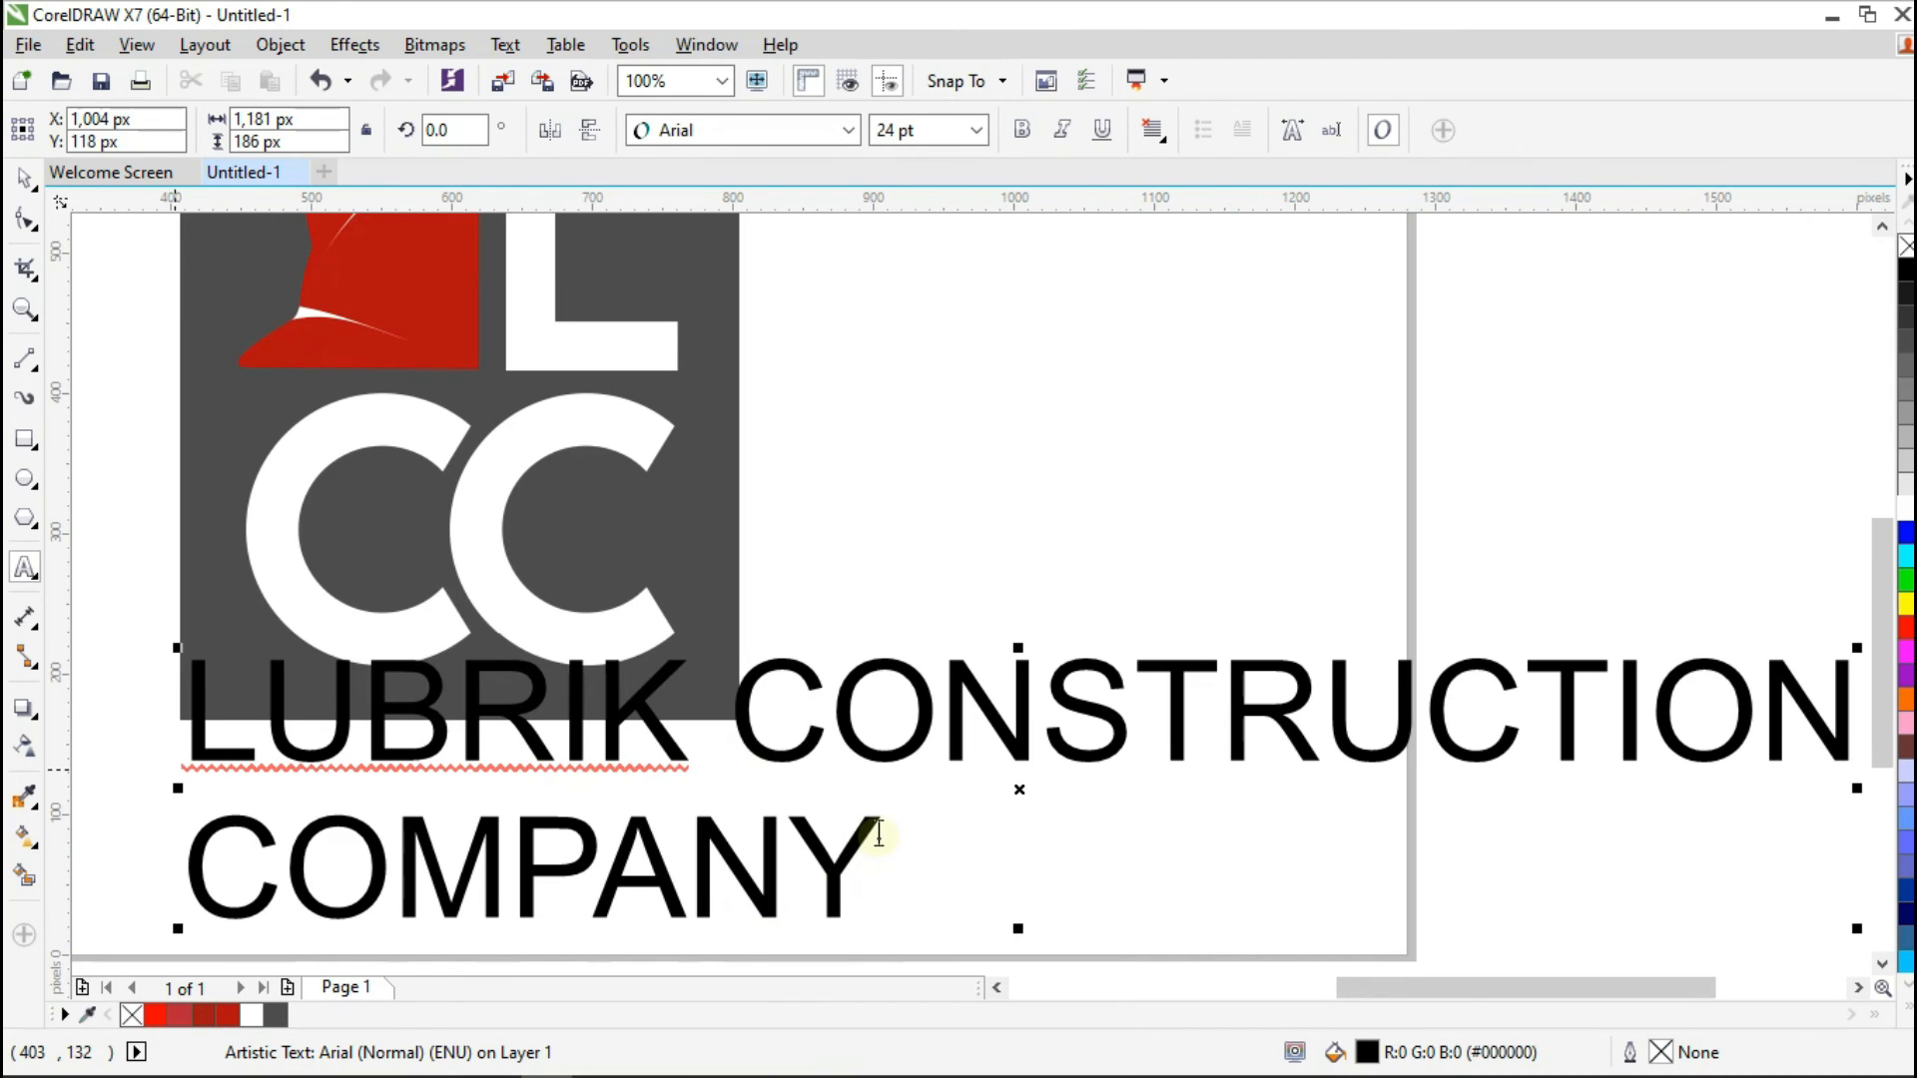
Step: Centre-align the two lines of lettering and scale them down to about 393 px wide
key(ctrl+a)
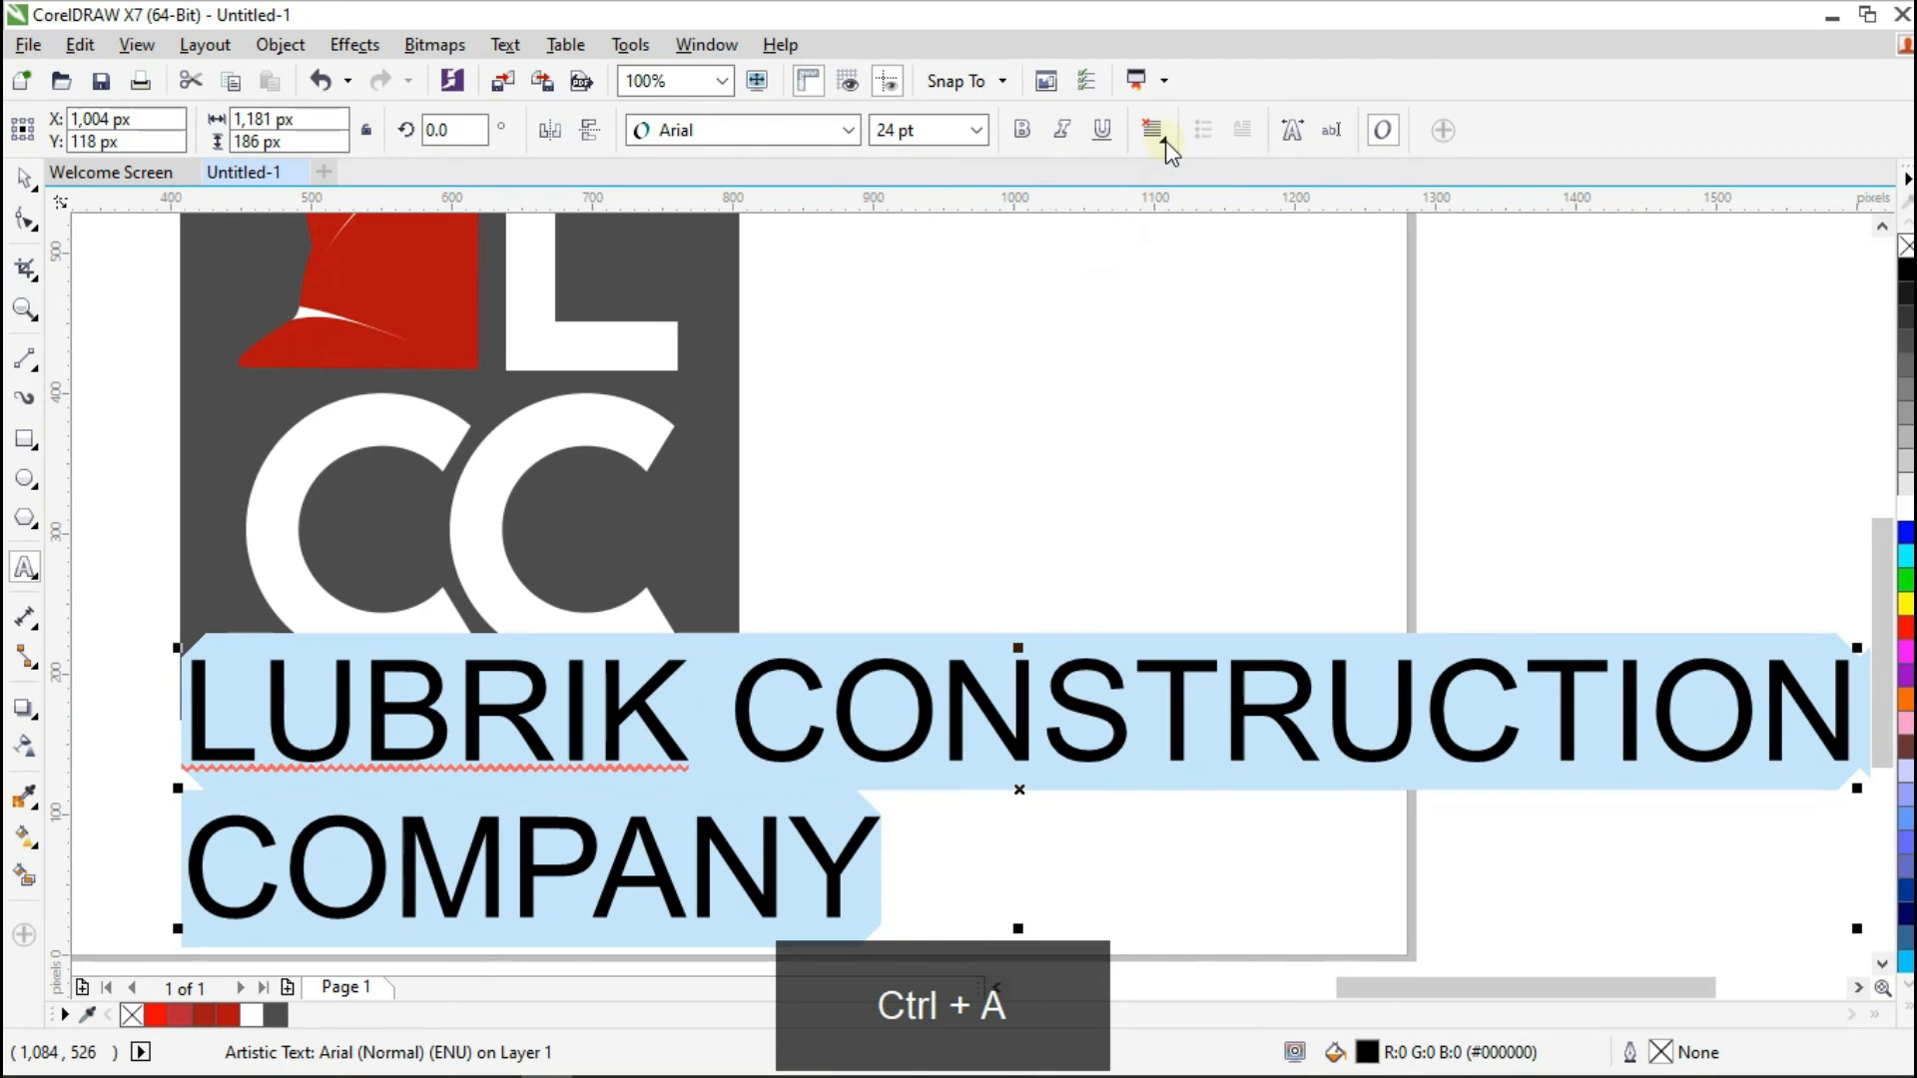
click(1166, 146)
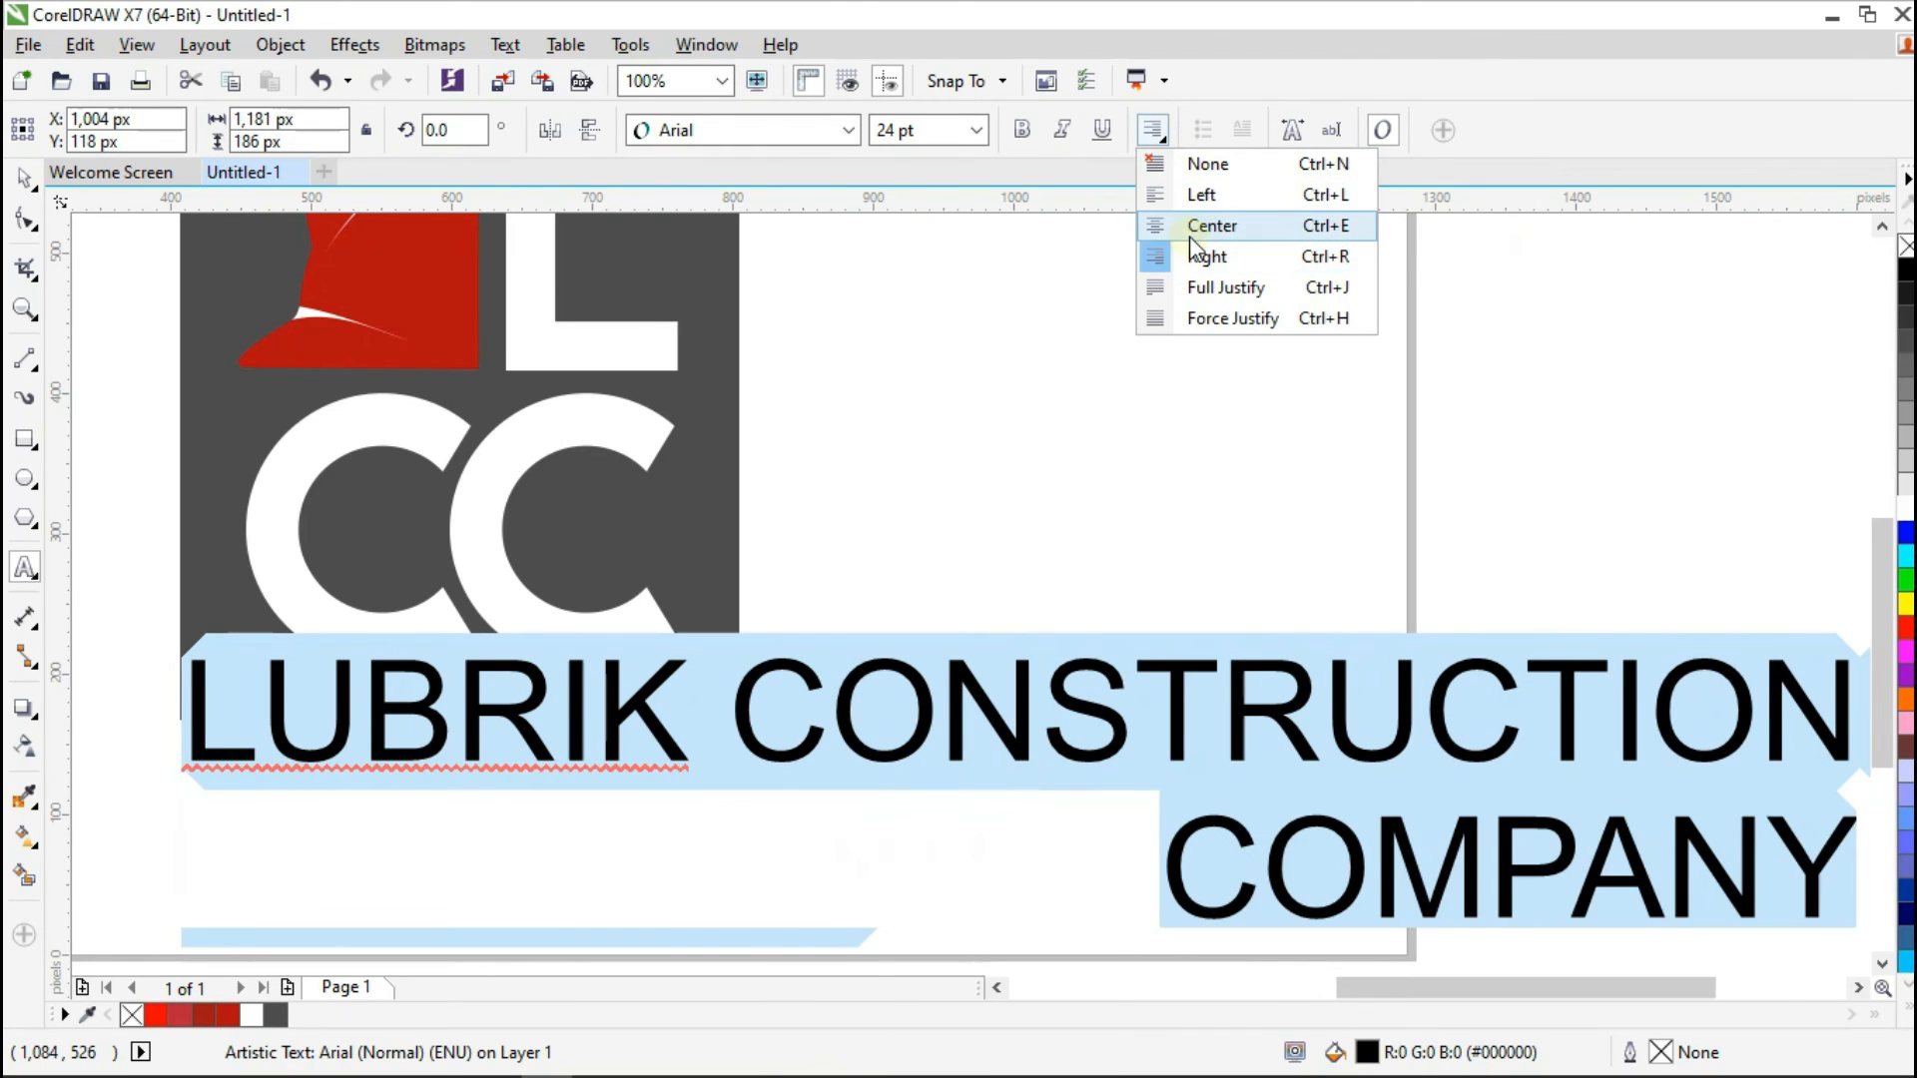
click(1192, 228)
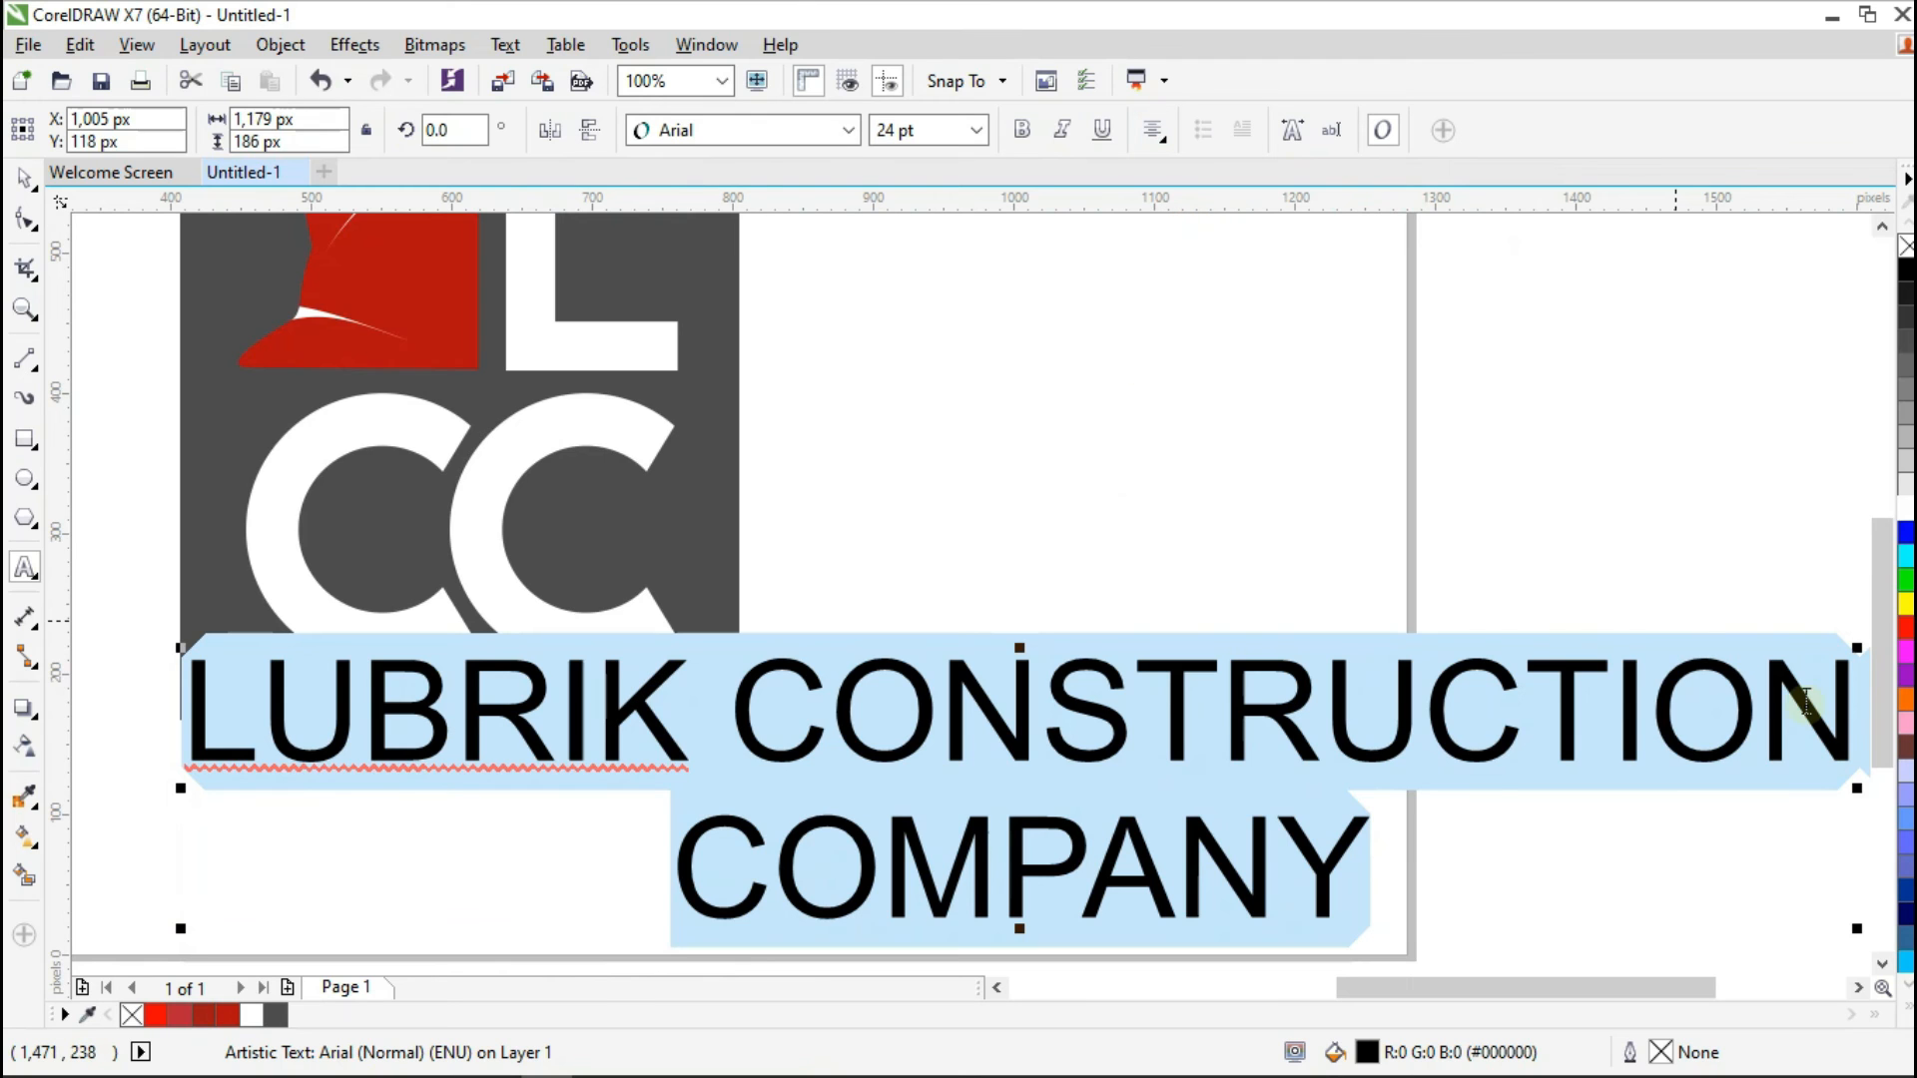
drag(1863, 651, 760, 775)
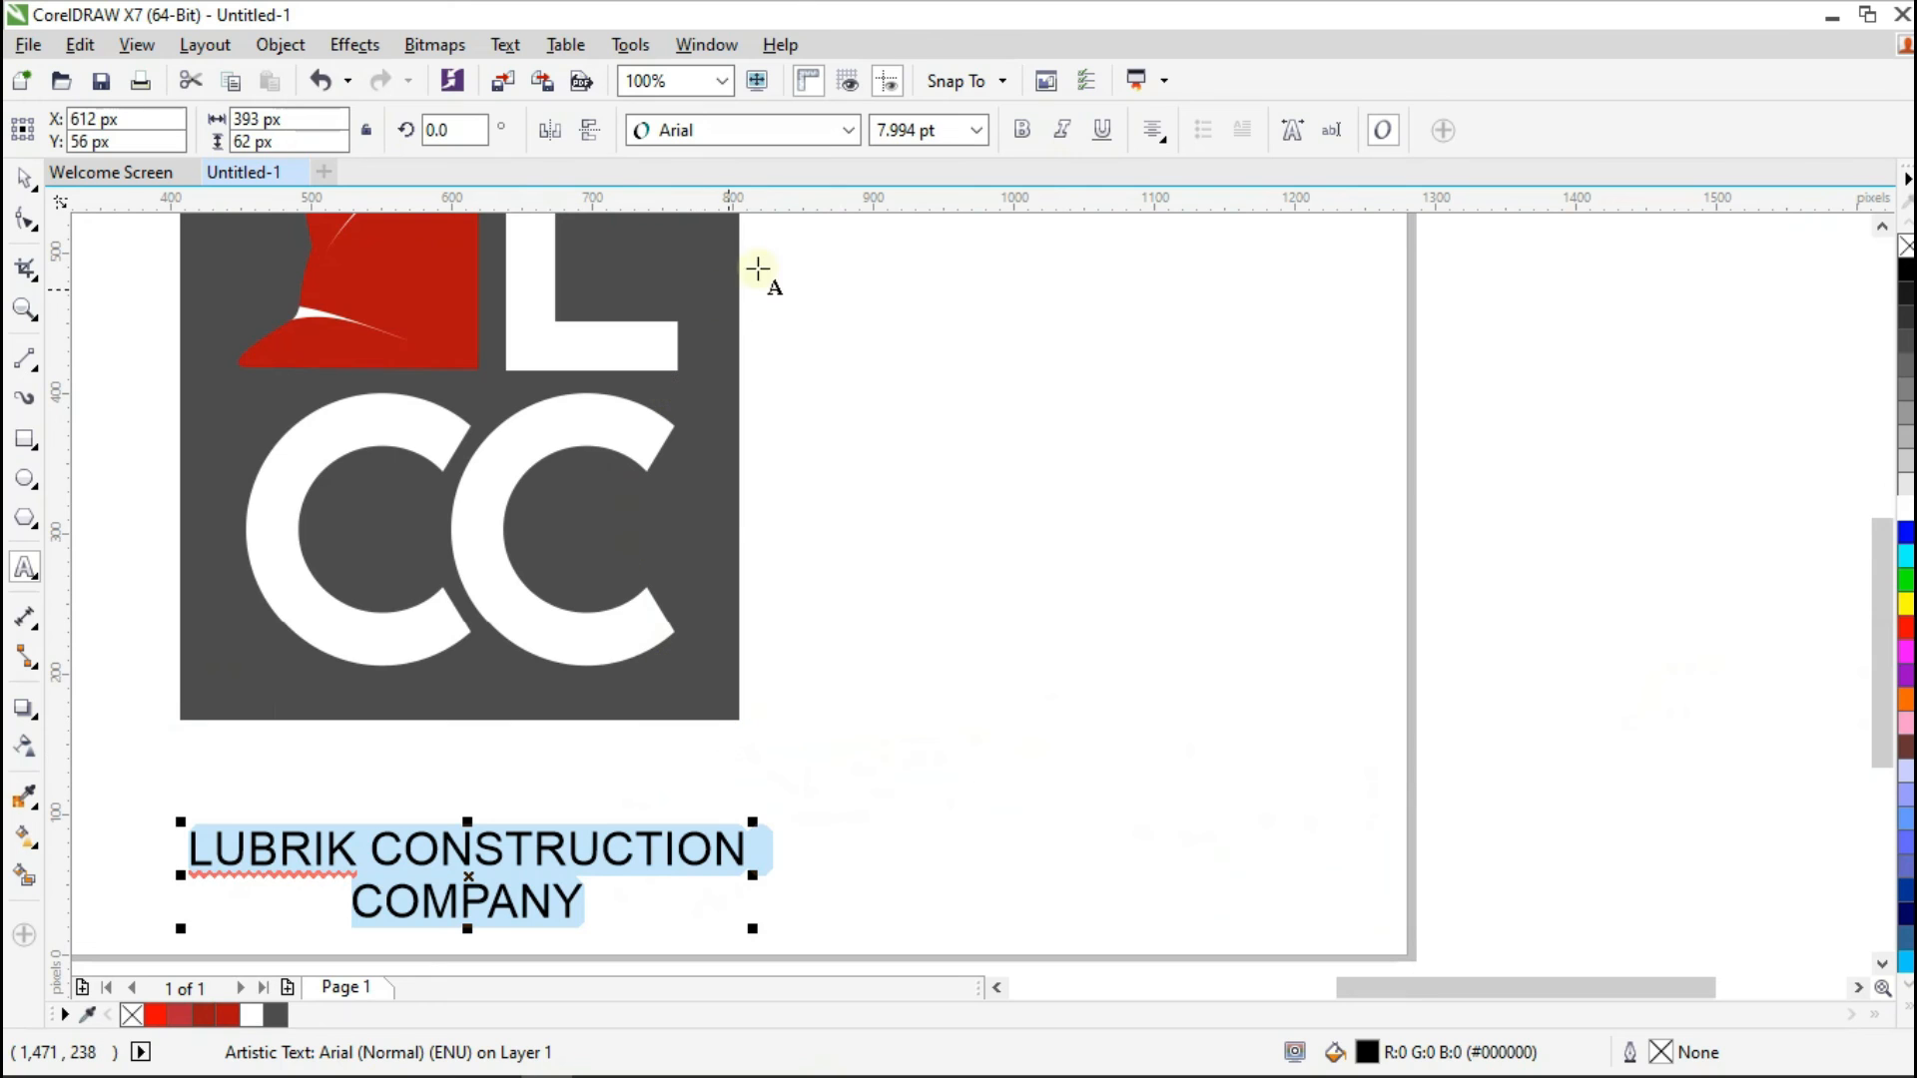
Step: Set the font of the whole company lettering to Source Sans Pro (Normal)
click(850, 131)
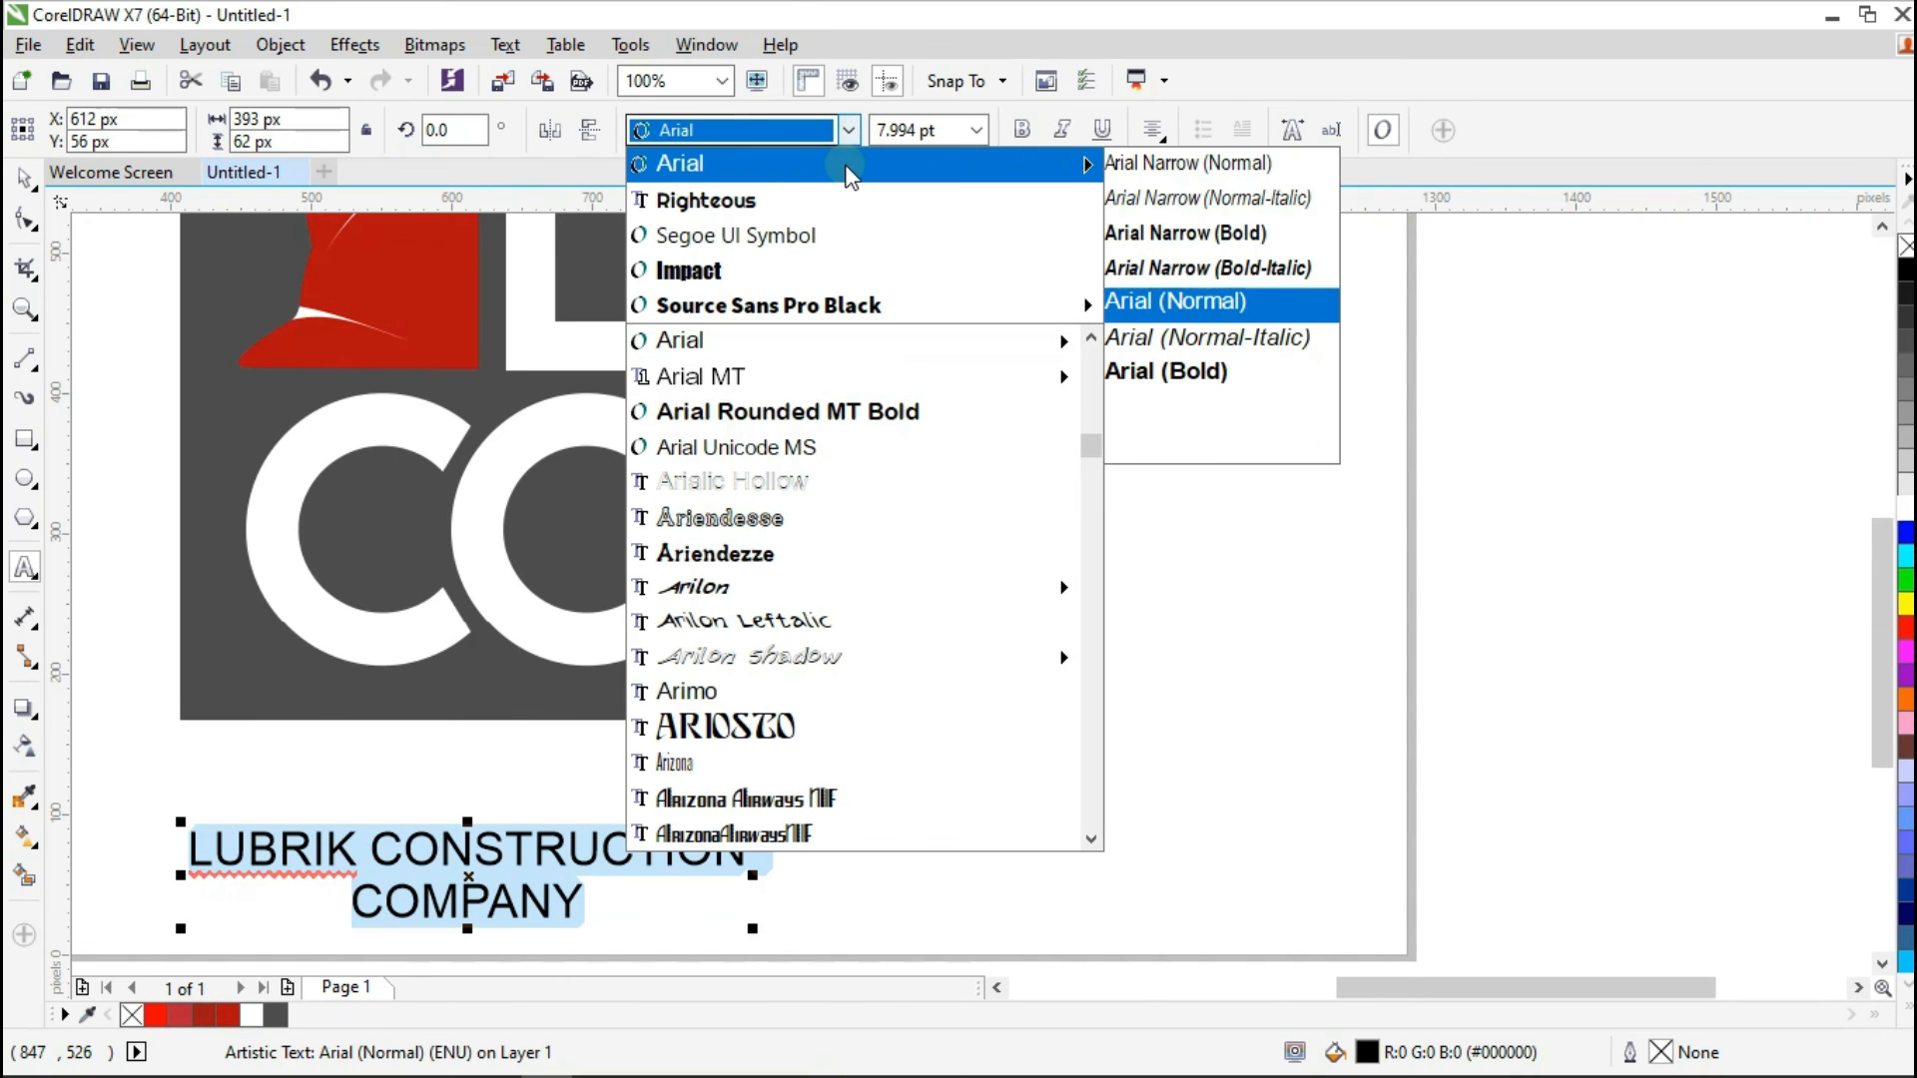
mouse_move(844, 307)
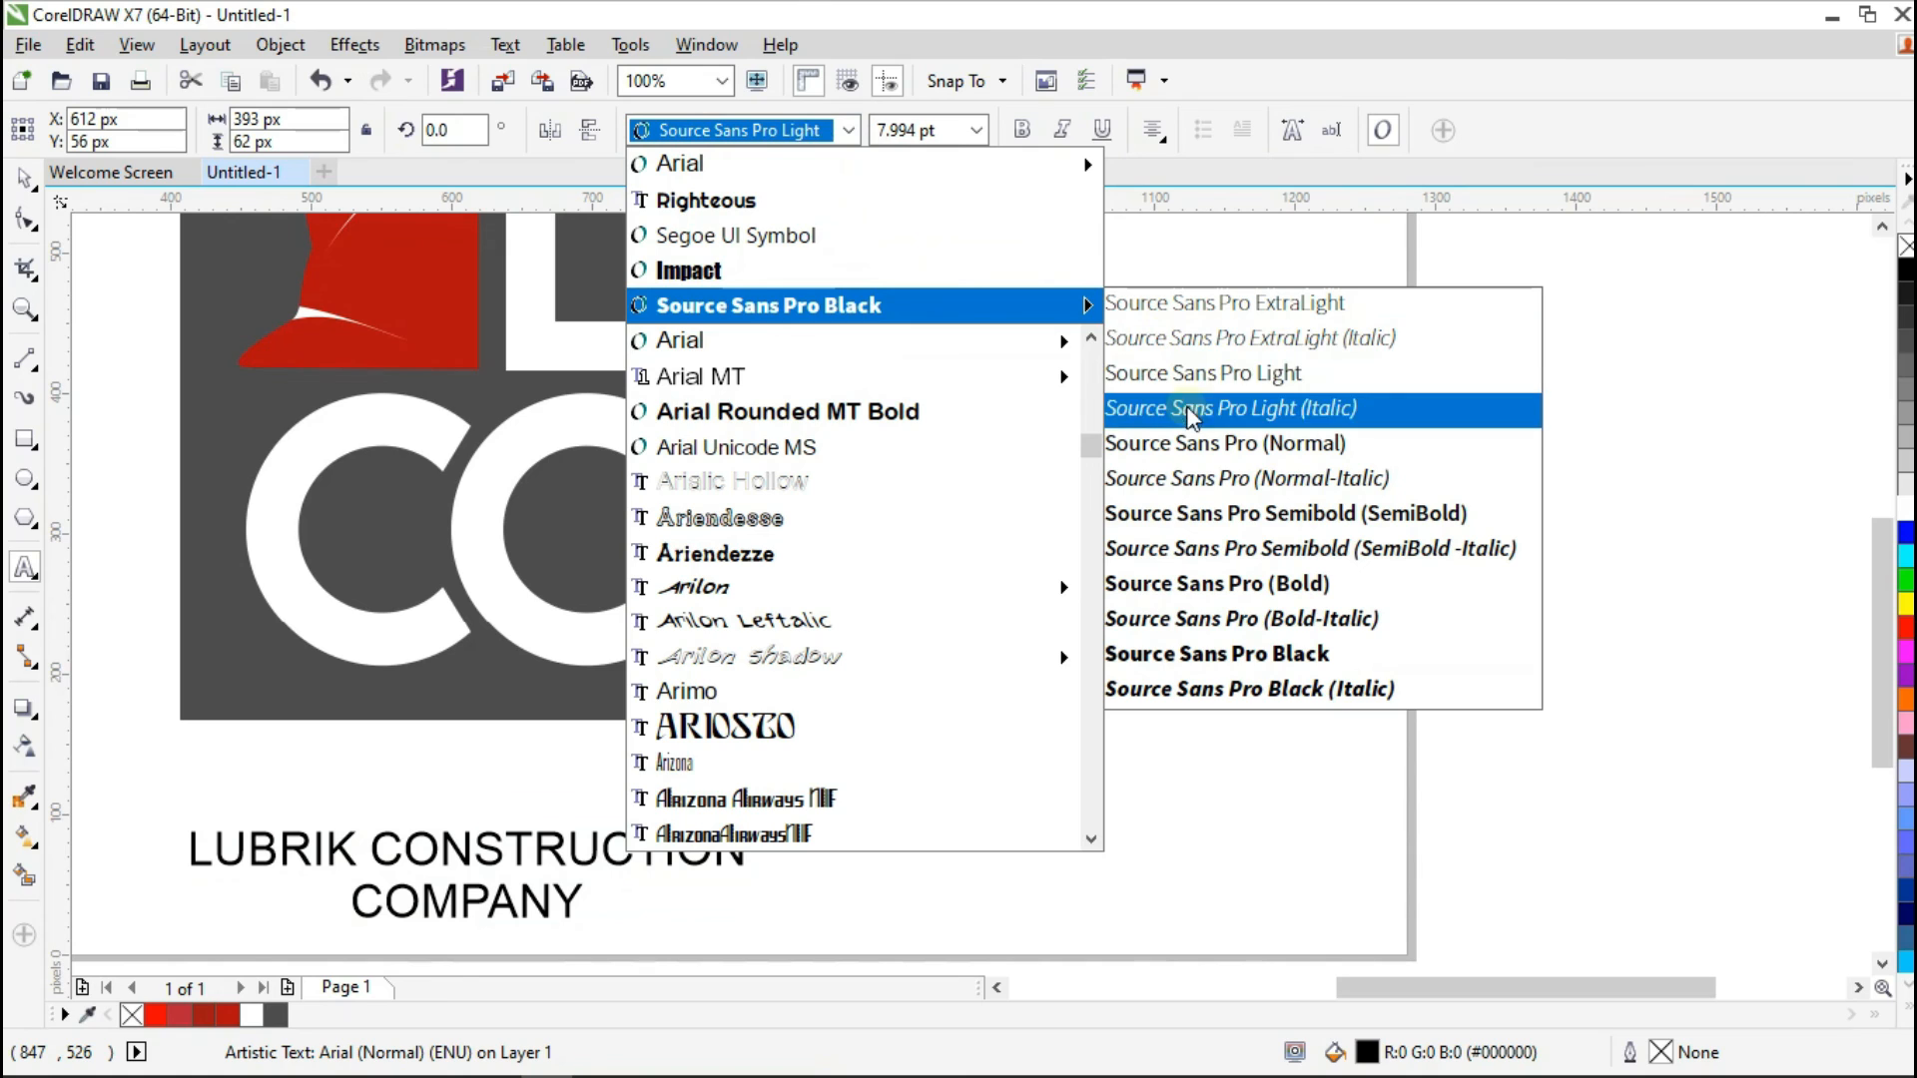
click(1194, 439)
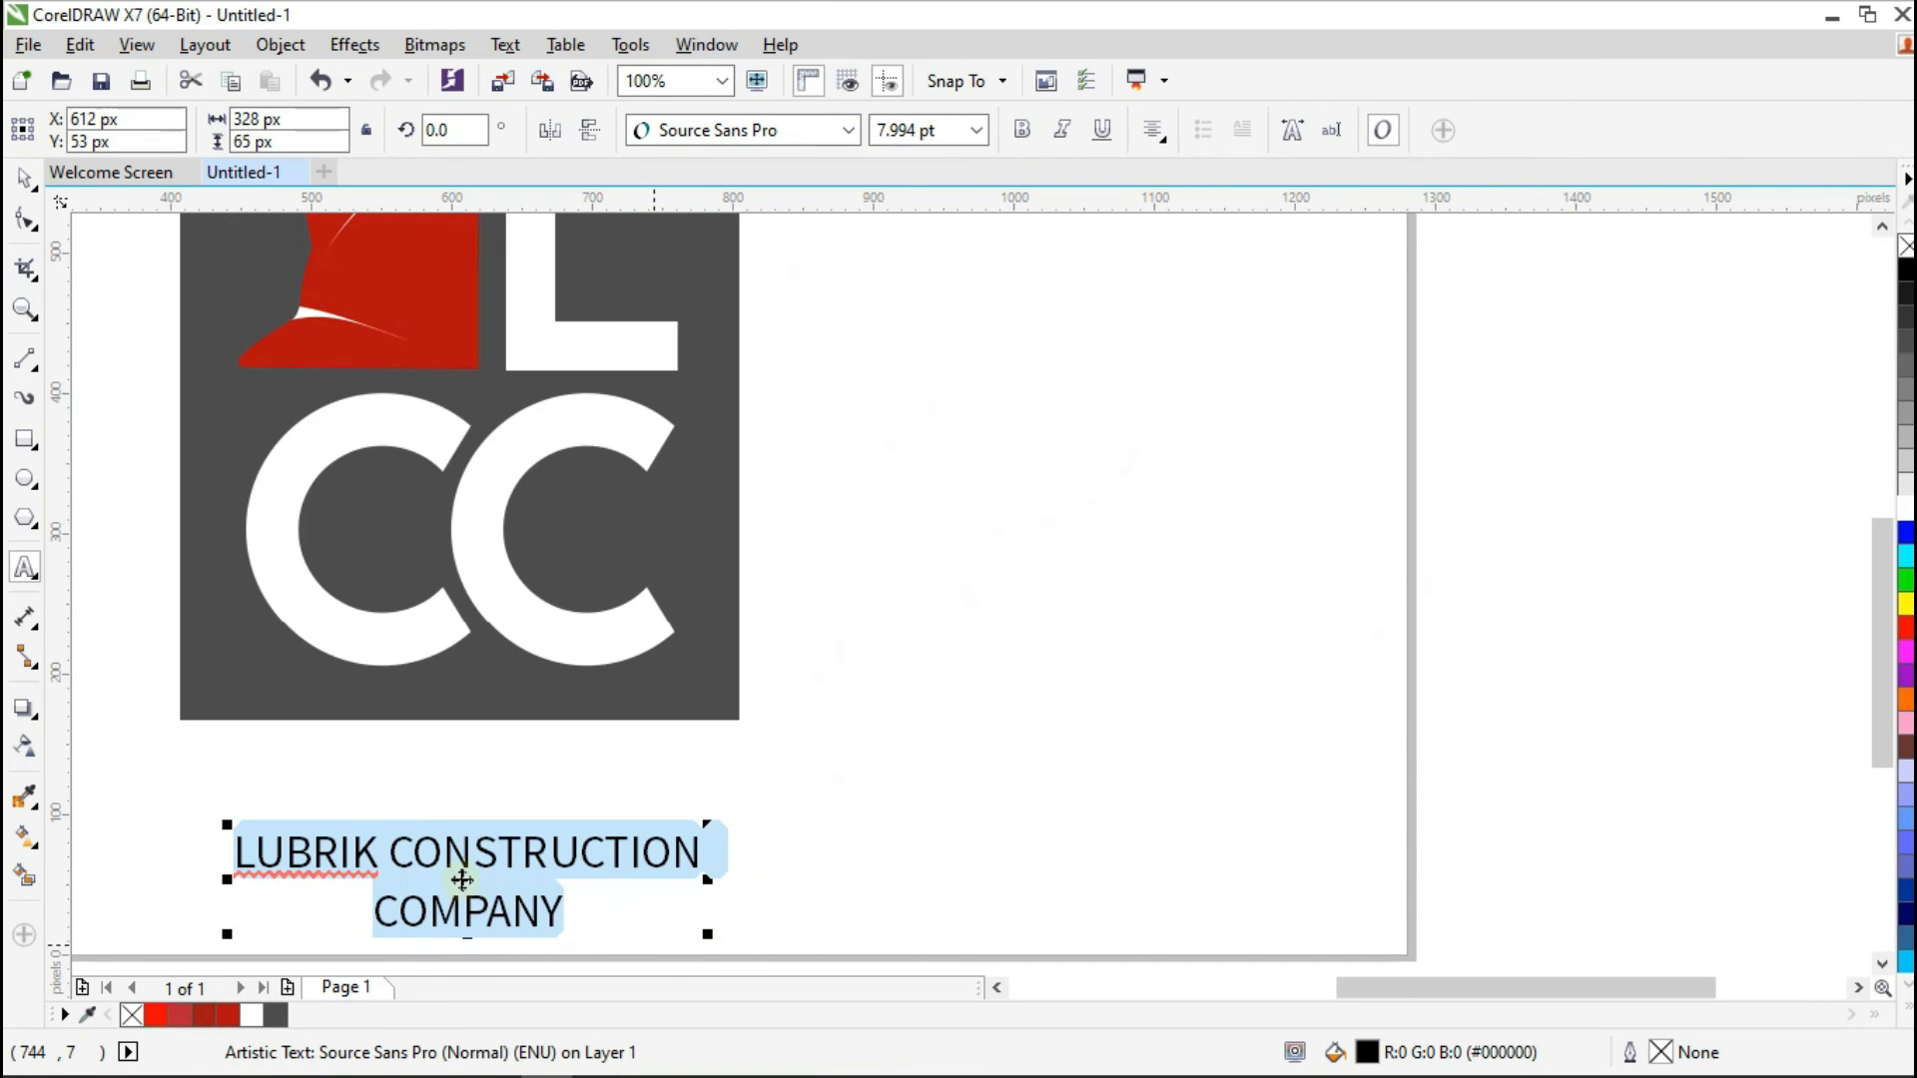
Step: Move the lettering directly below the grey rectangle and enlarge it to about 388 px wide to match the rectangle's width
drag(461, 880, 408, 806)
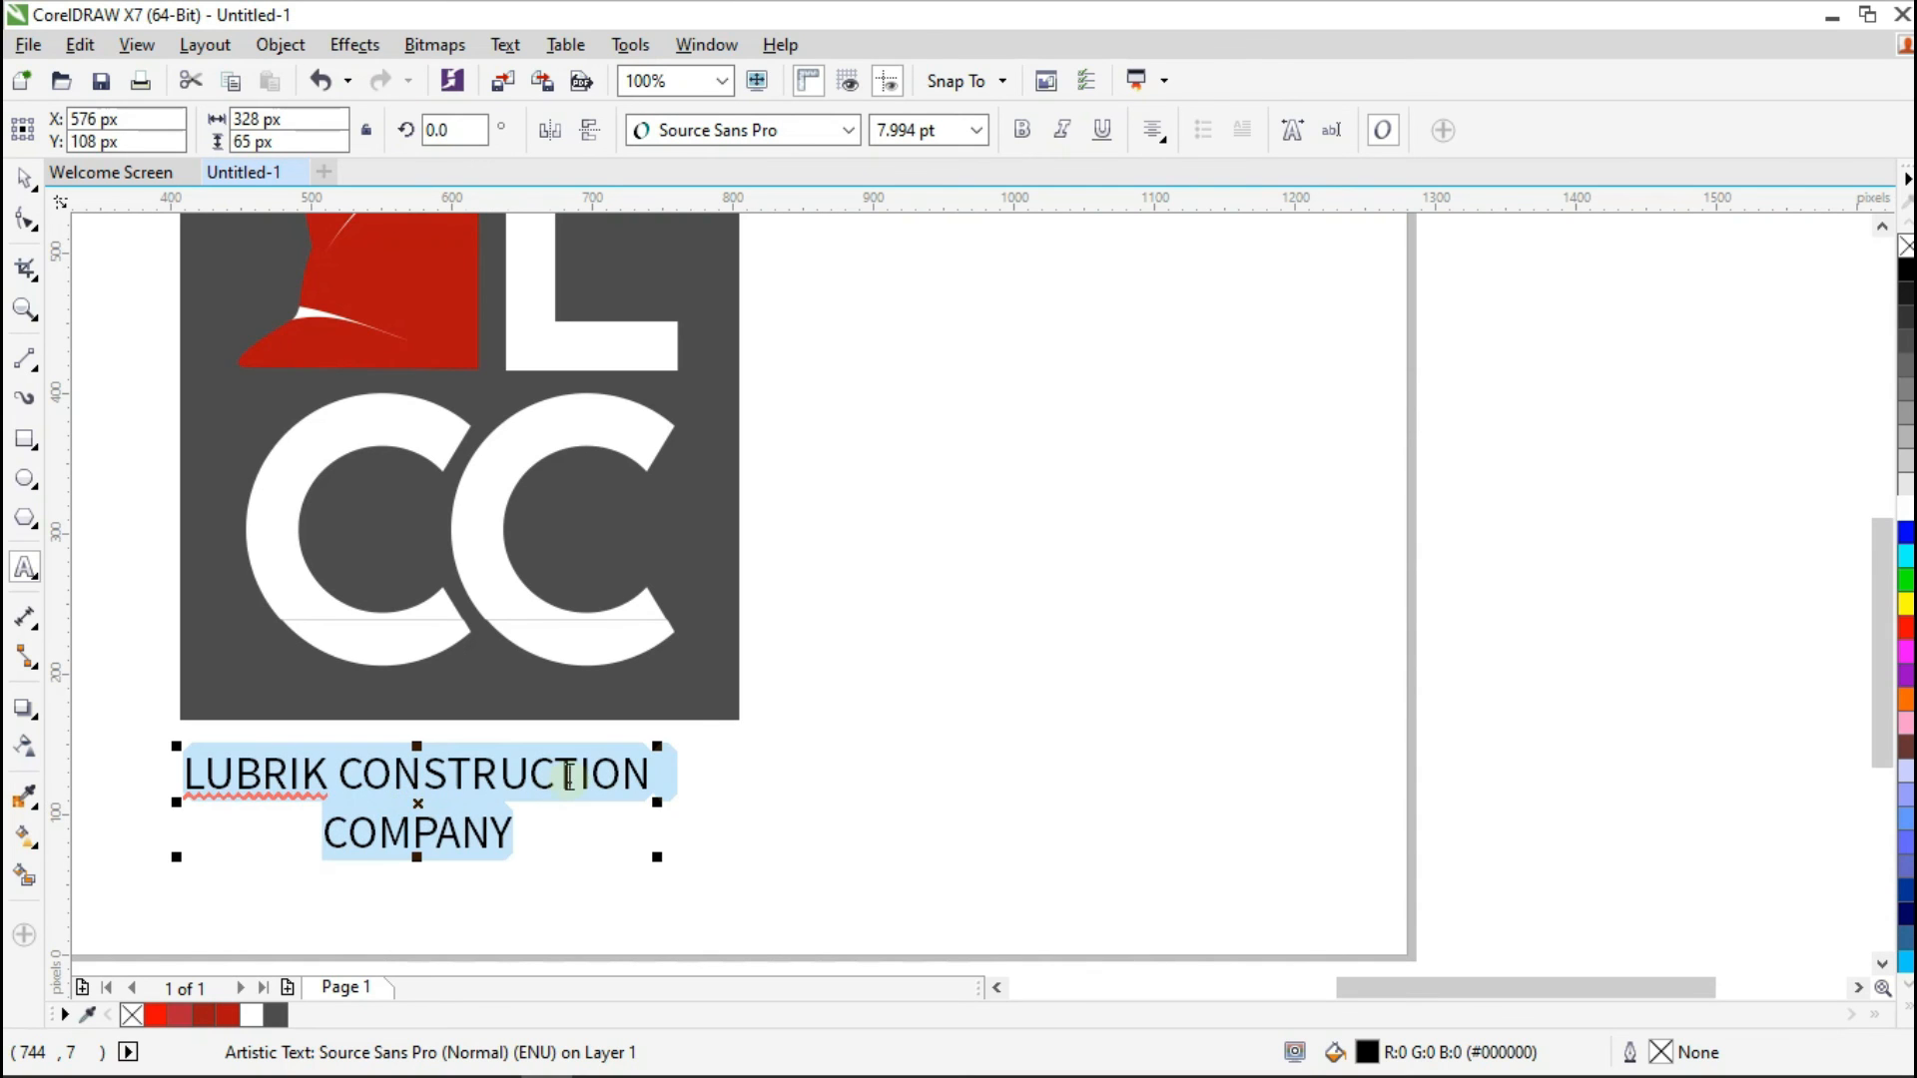
drag(661, 749, 734, 719)
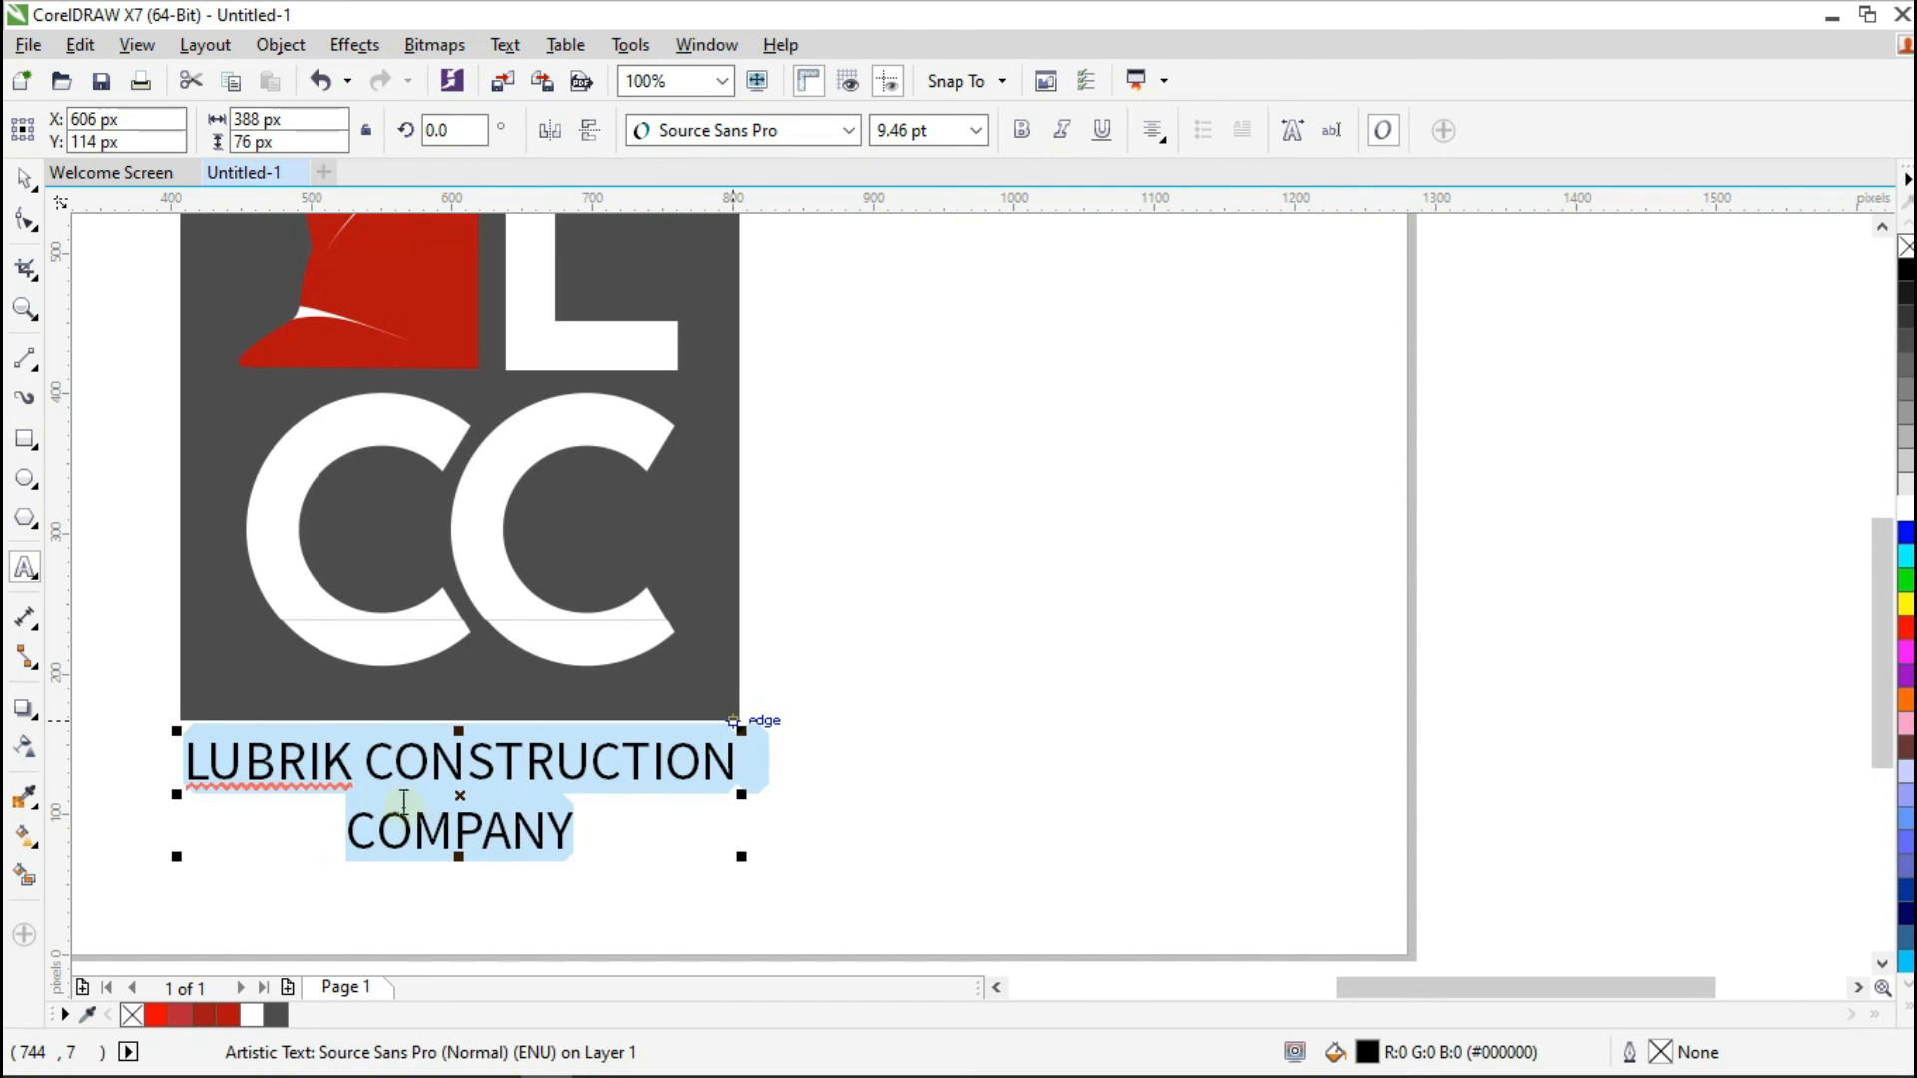
Step: Set only the word LUBRIK in Source Sans Pro Black, as in the reference logo
click(367, 767)
scroll(934, 719, down, 4)
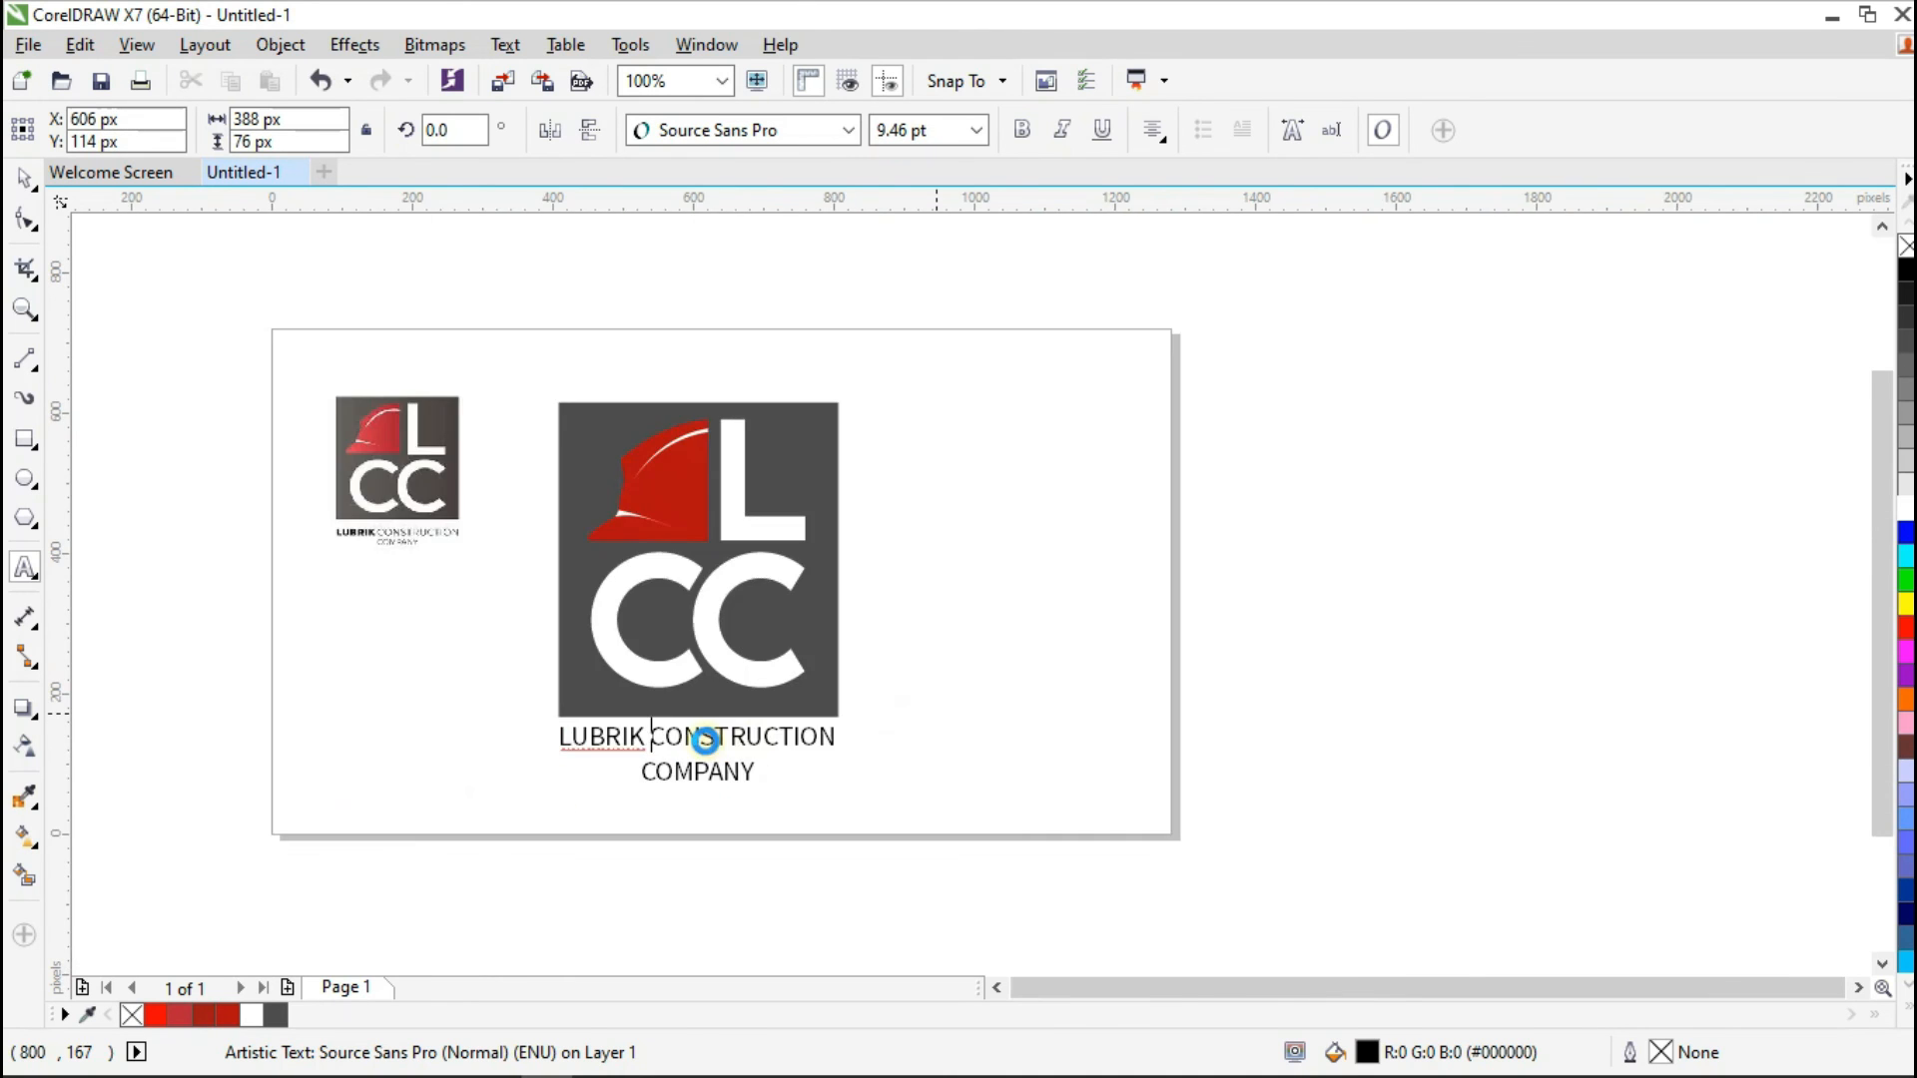
scroll(586, 687, down, 1)
scroll(689, 719, up, 4)
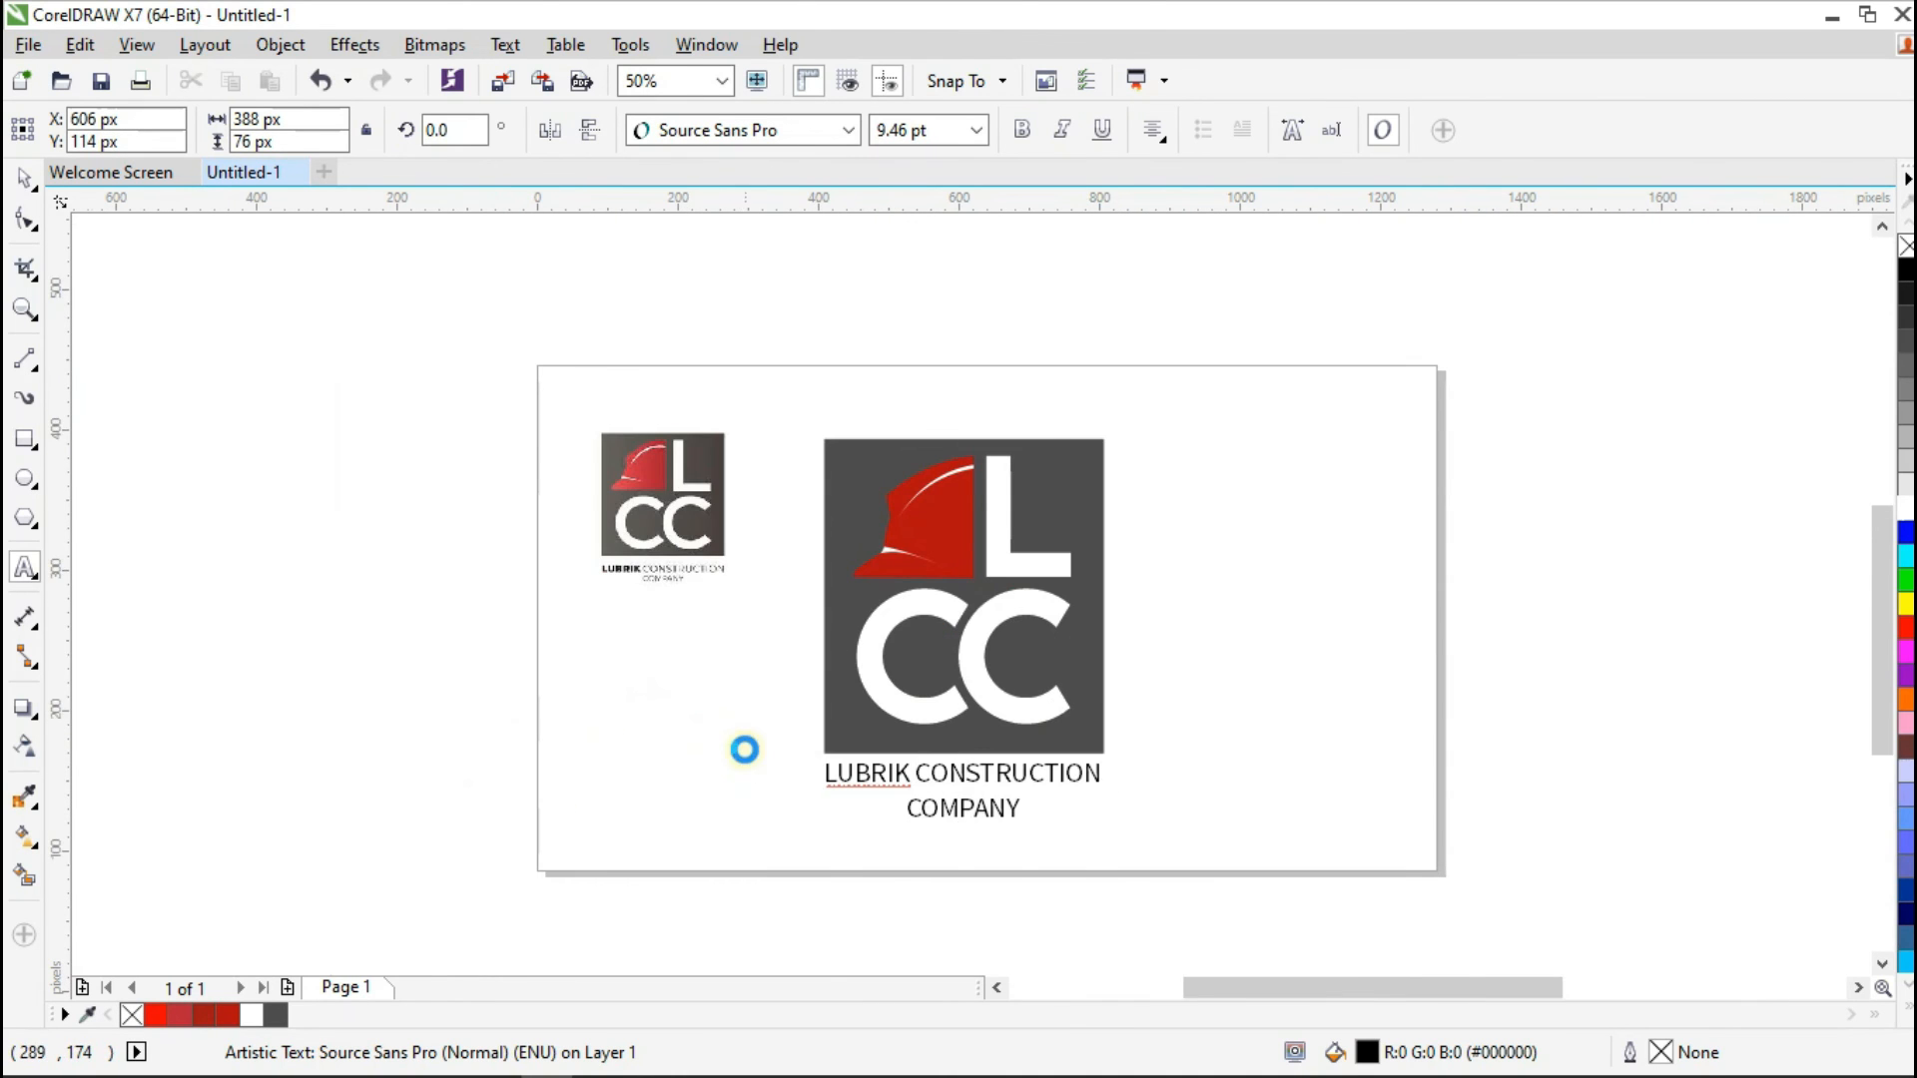
scroll(914, 763, down, 1)
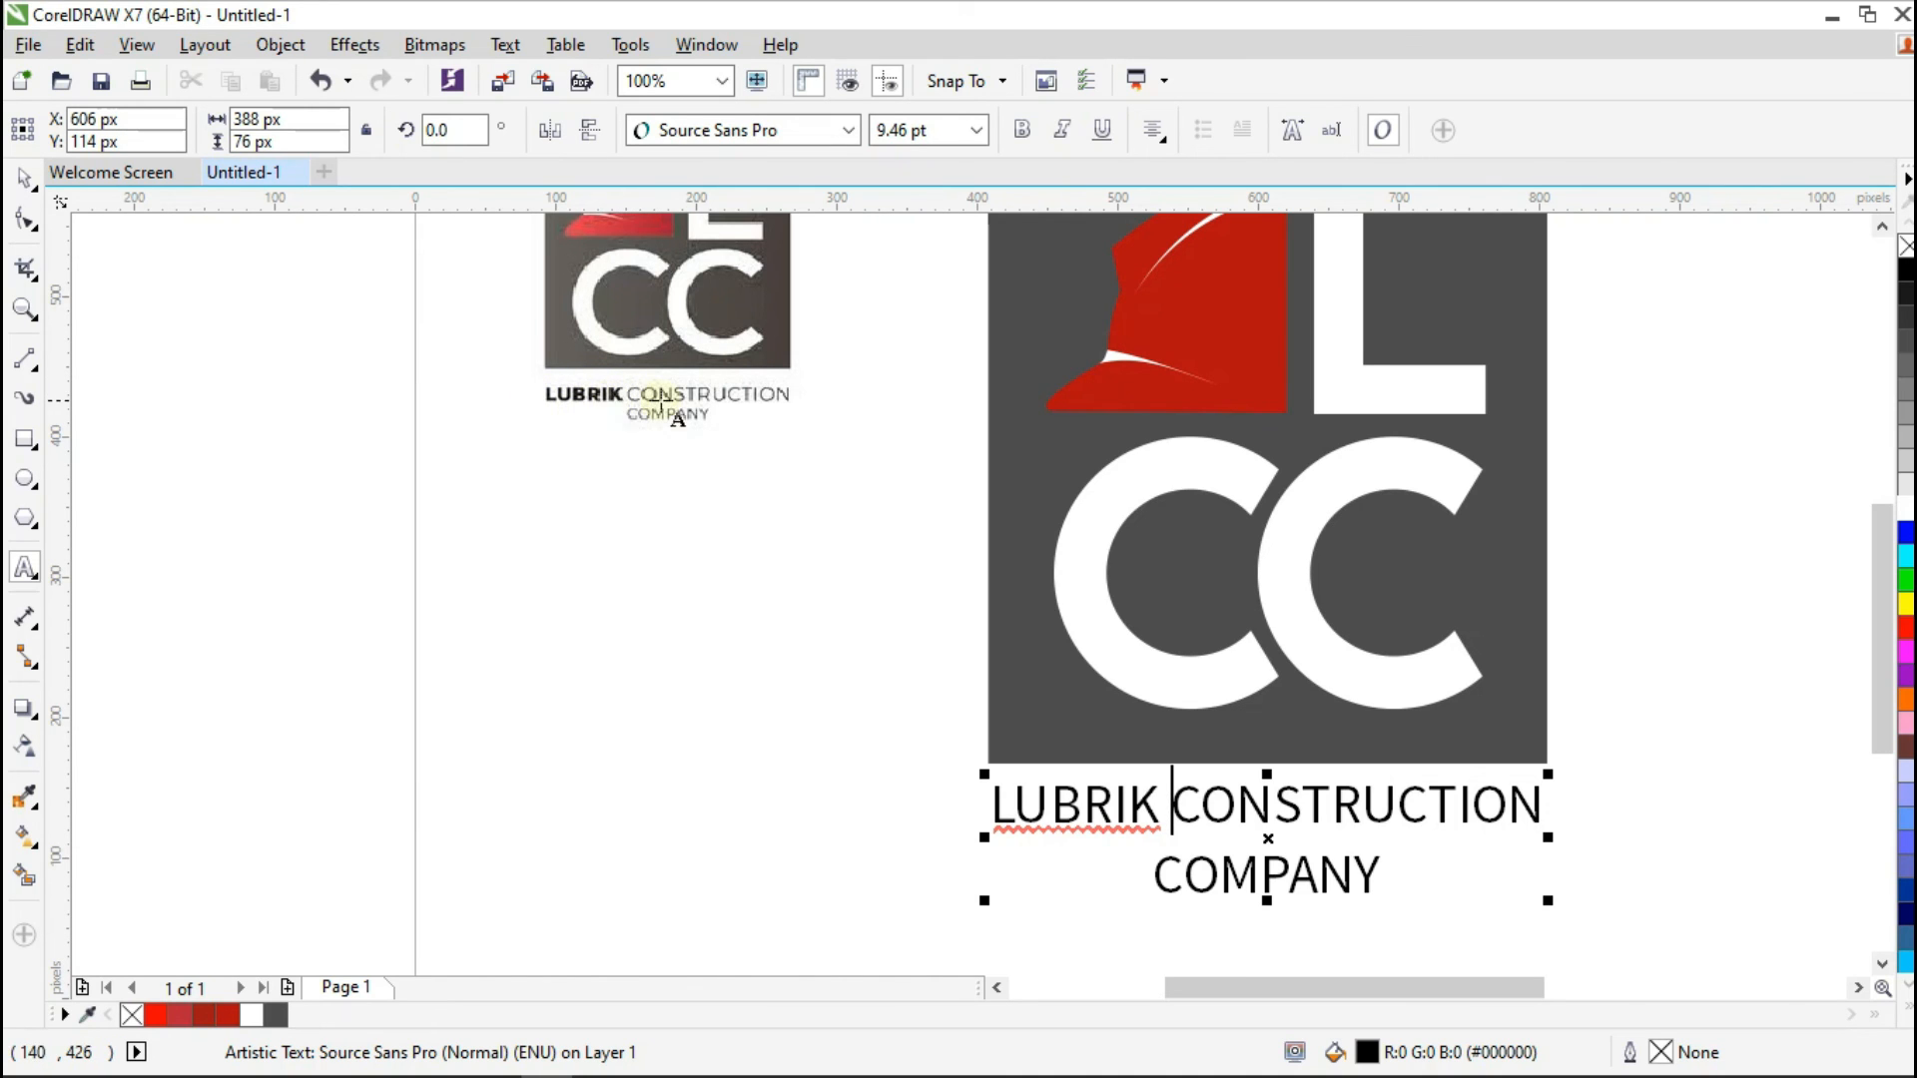
drag(1170, 817, 992, 820)
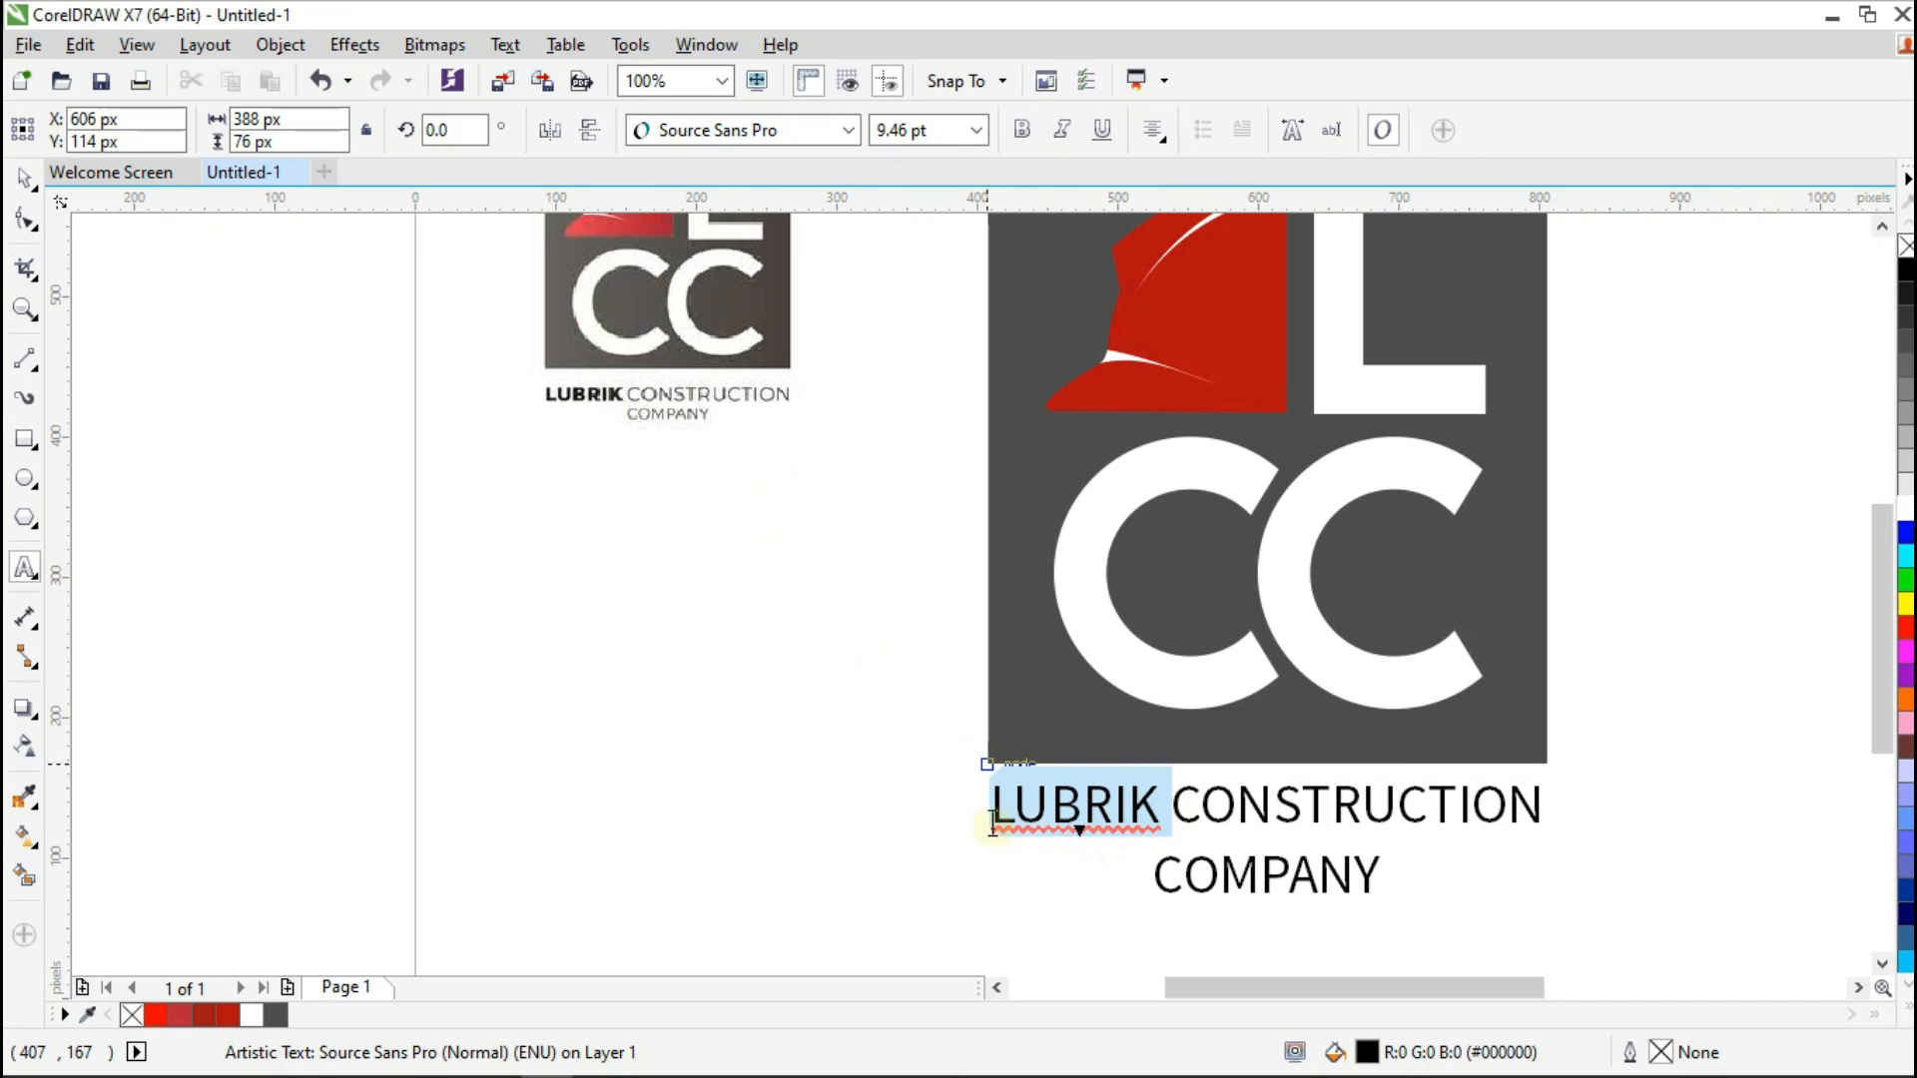
click(852, 129)
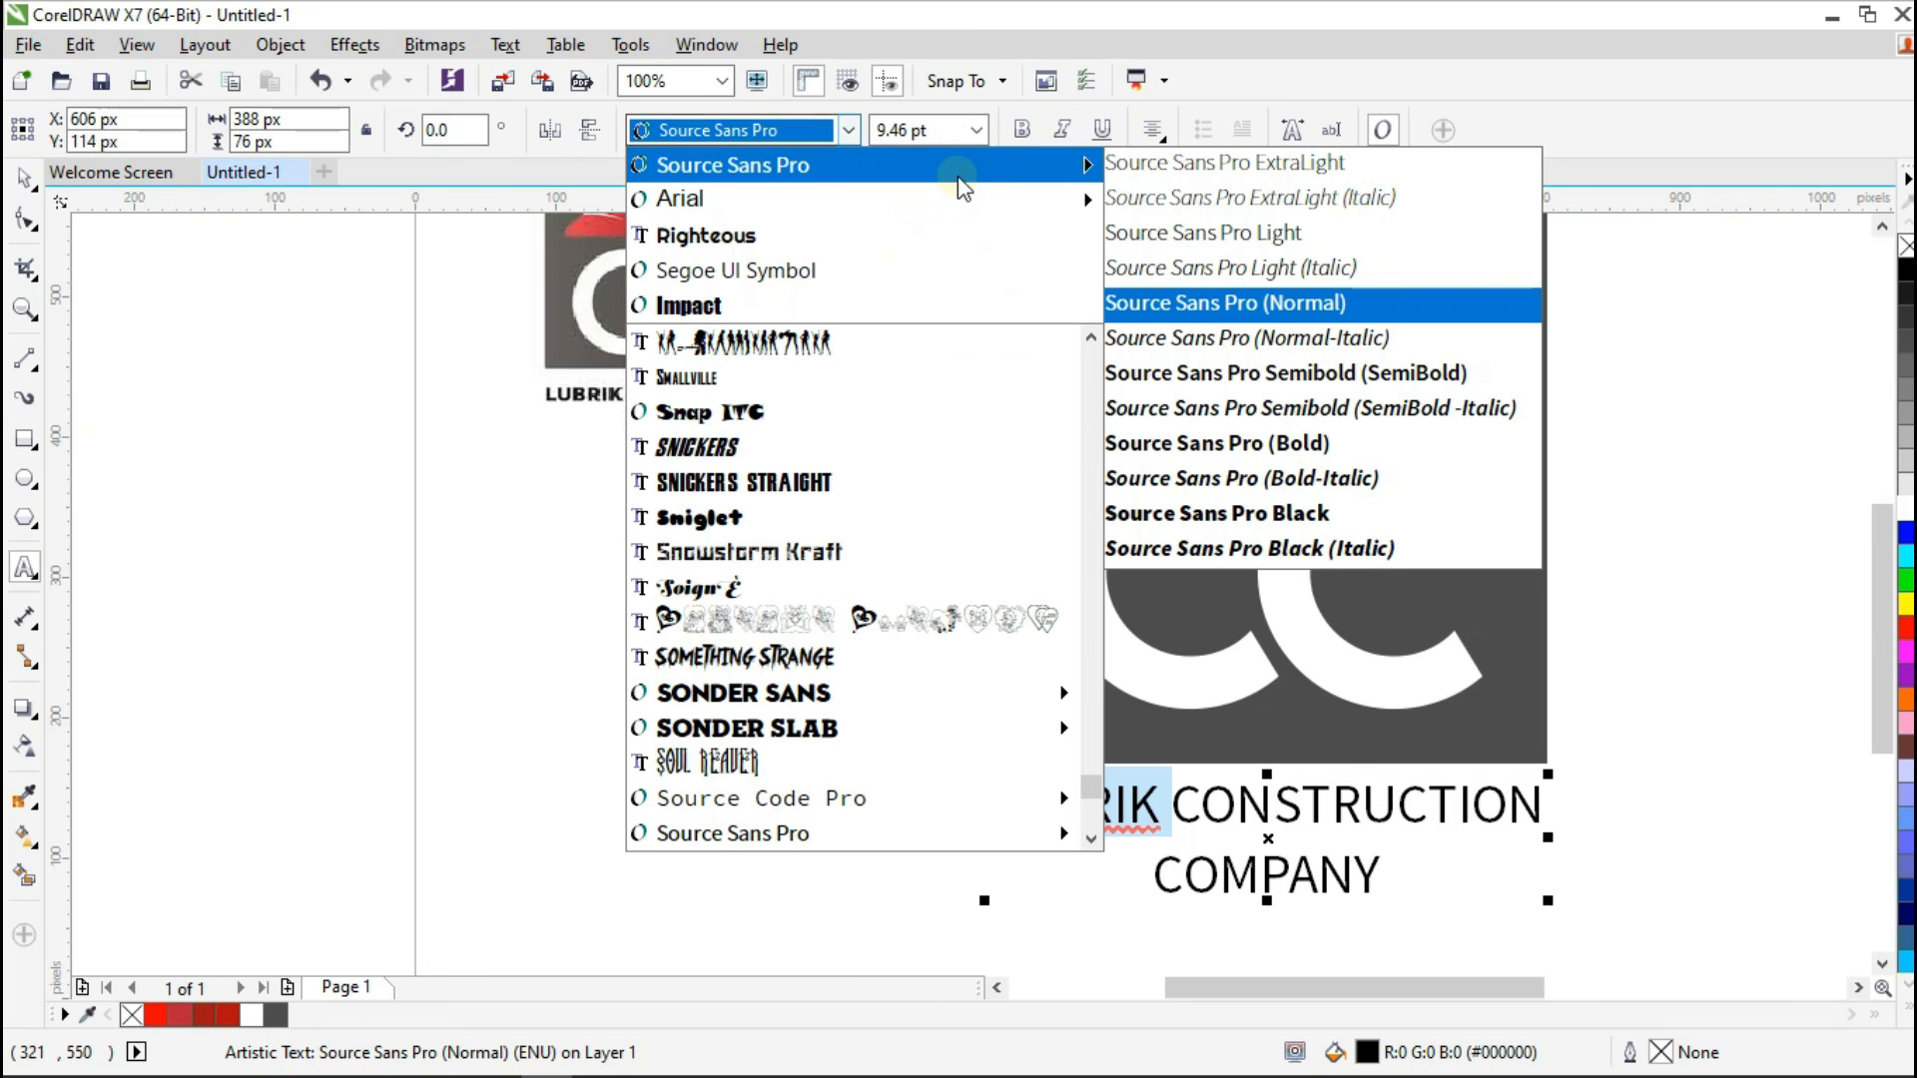
click(1212, 507)
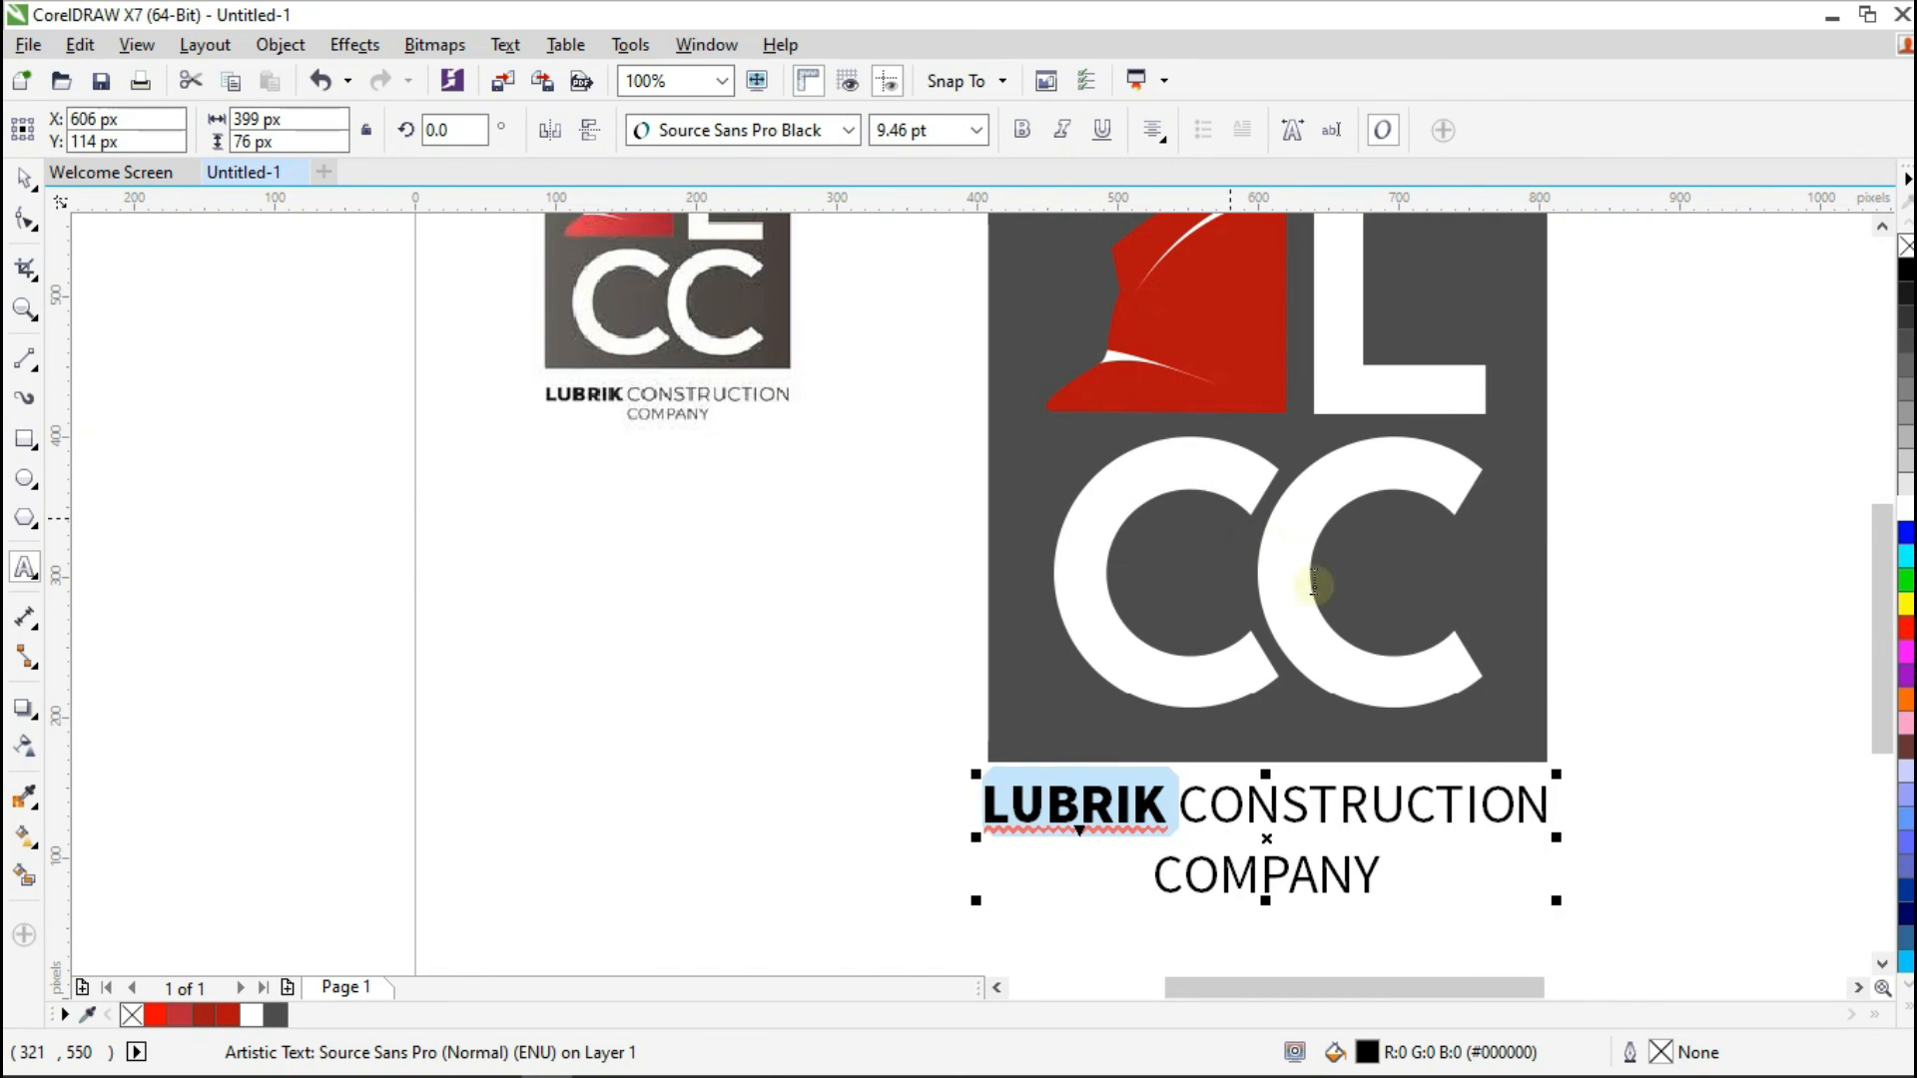
Step: Reduce the font size of only the word COMPANY to 7 pt
click(1528, 842)
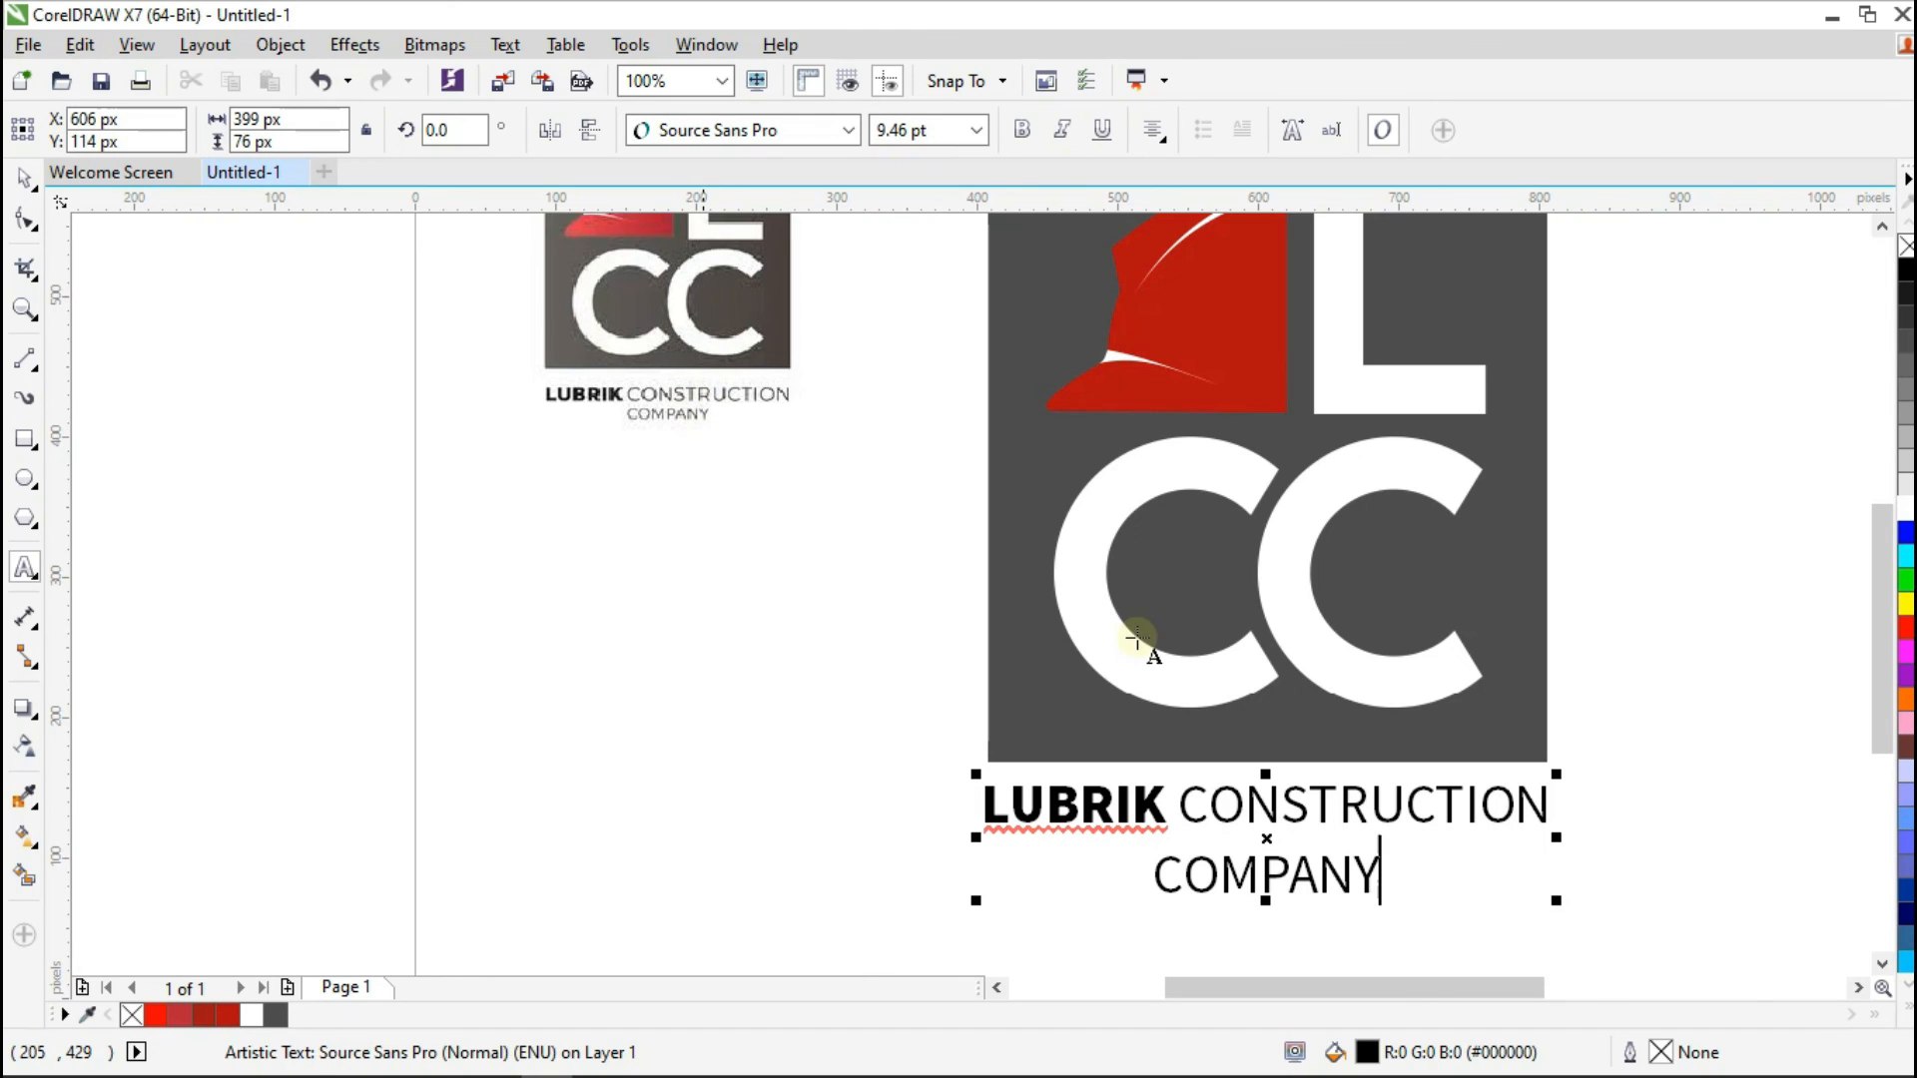
drag(1381, 874, 1154, 875)
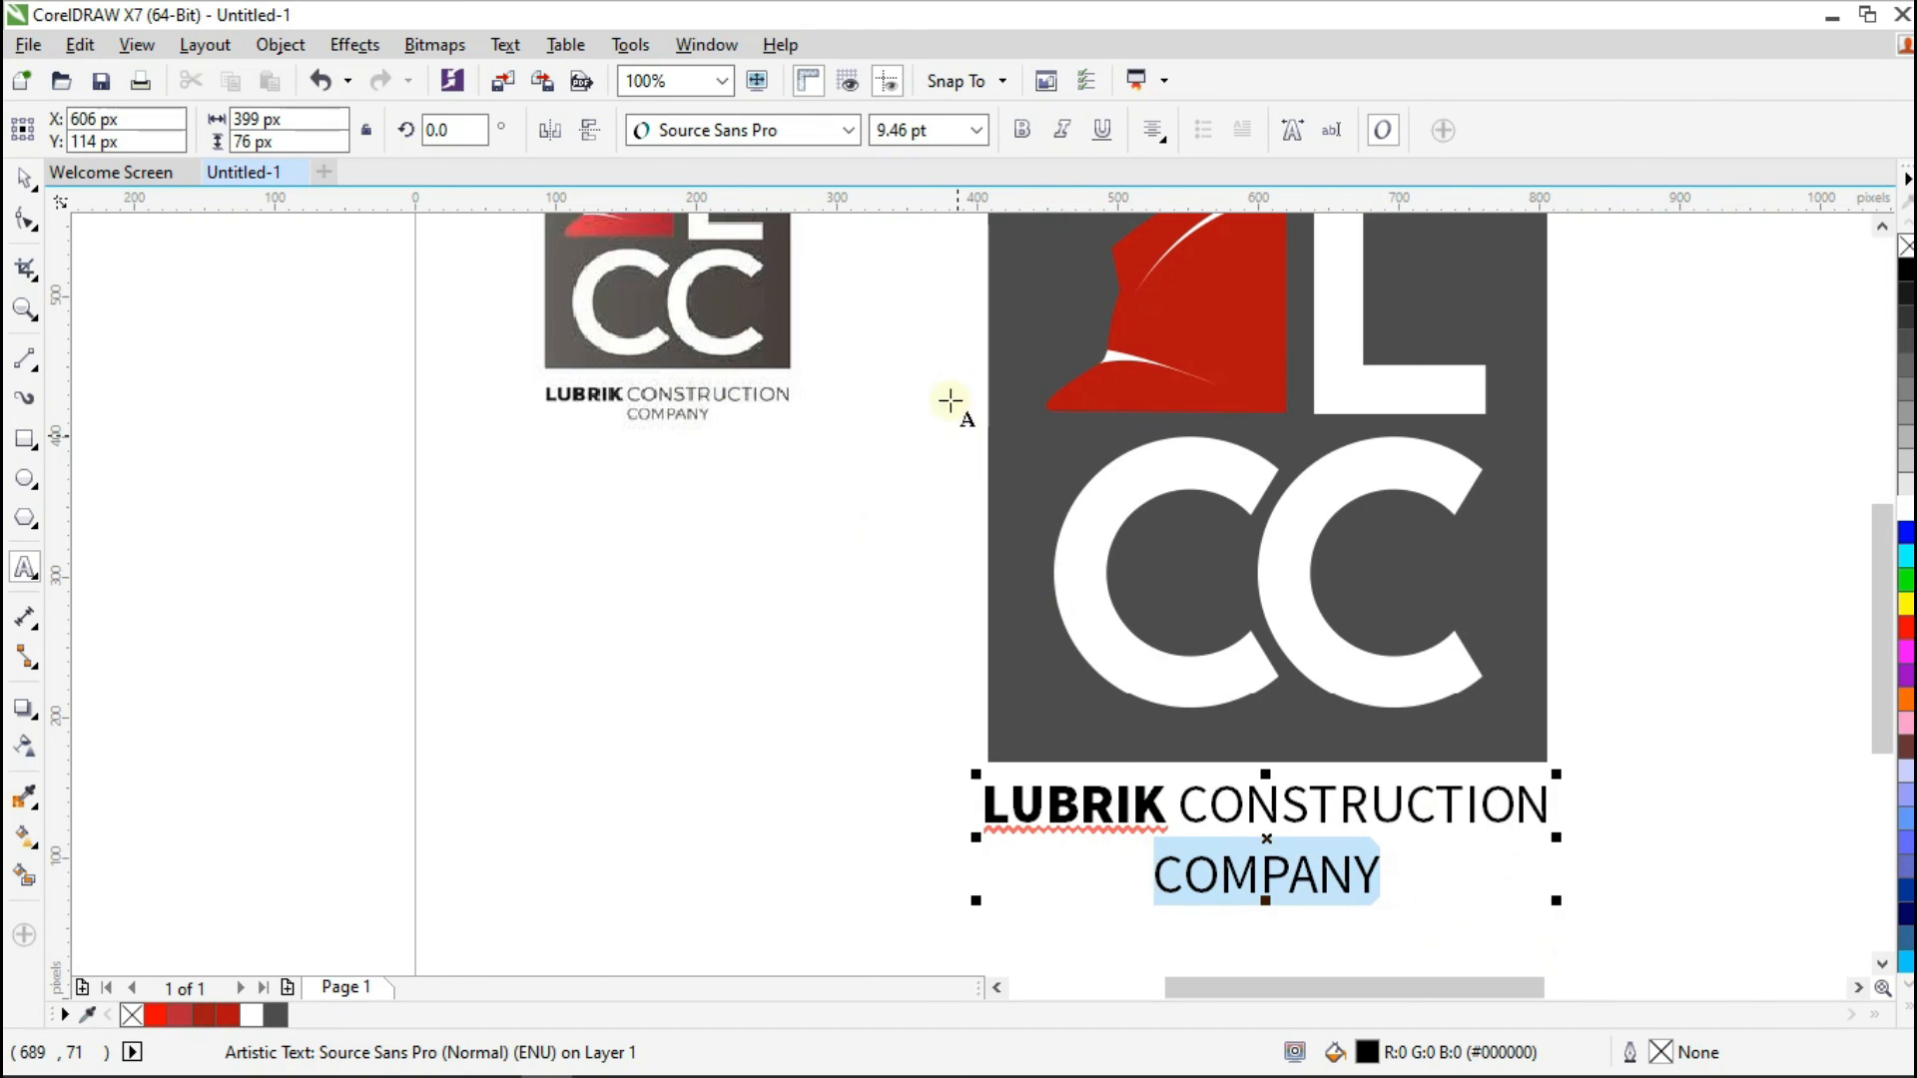
double_click(885, 140)
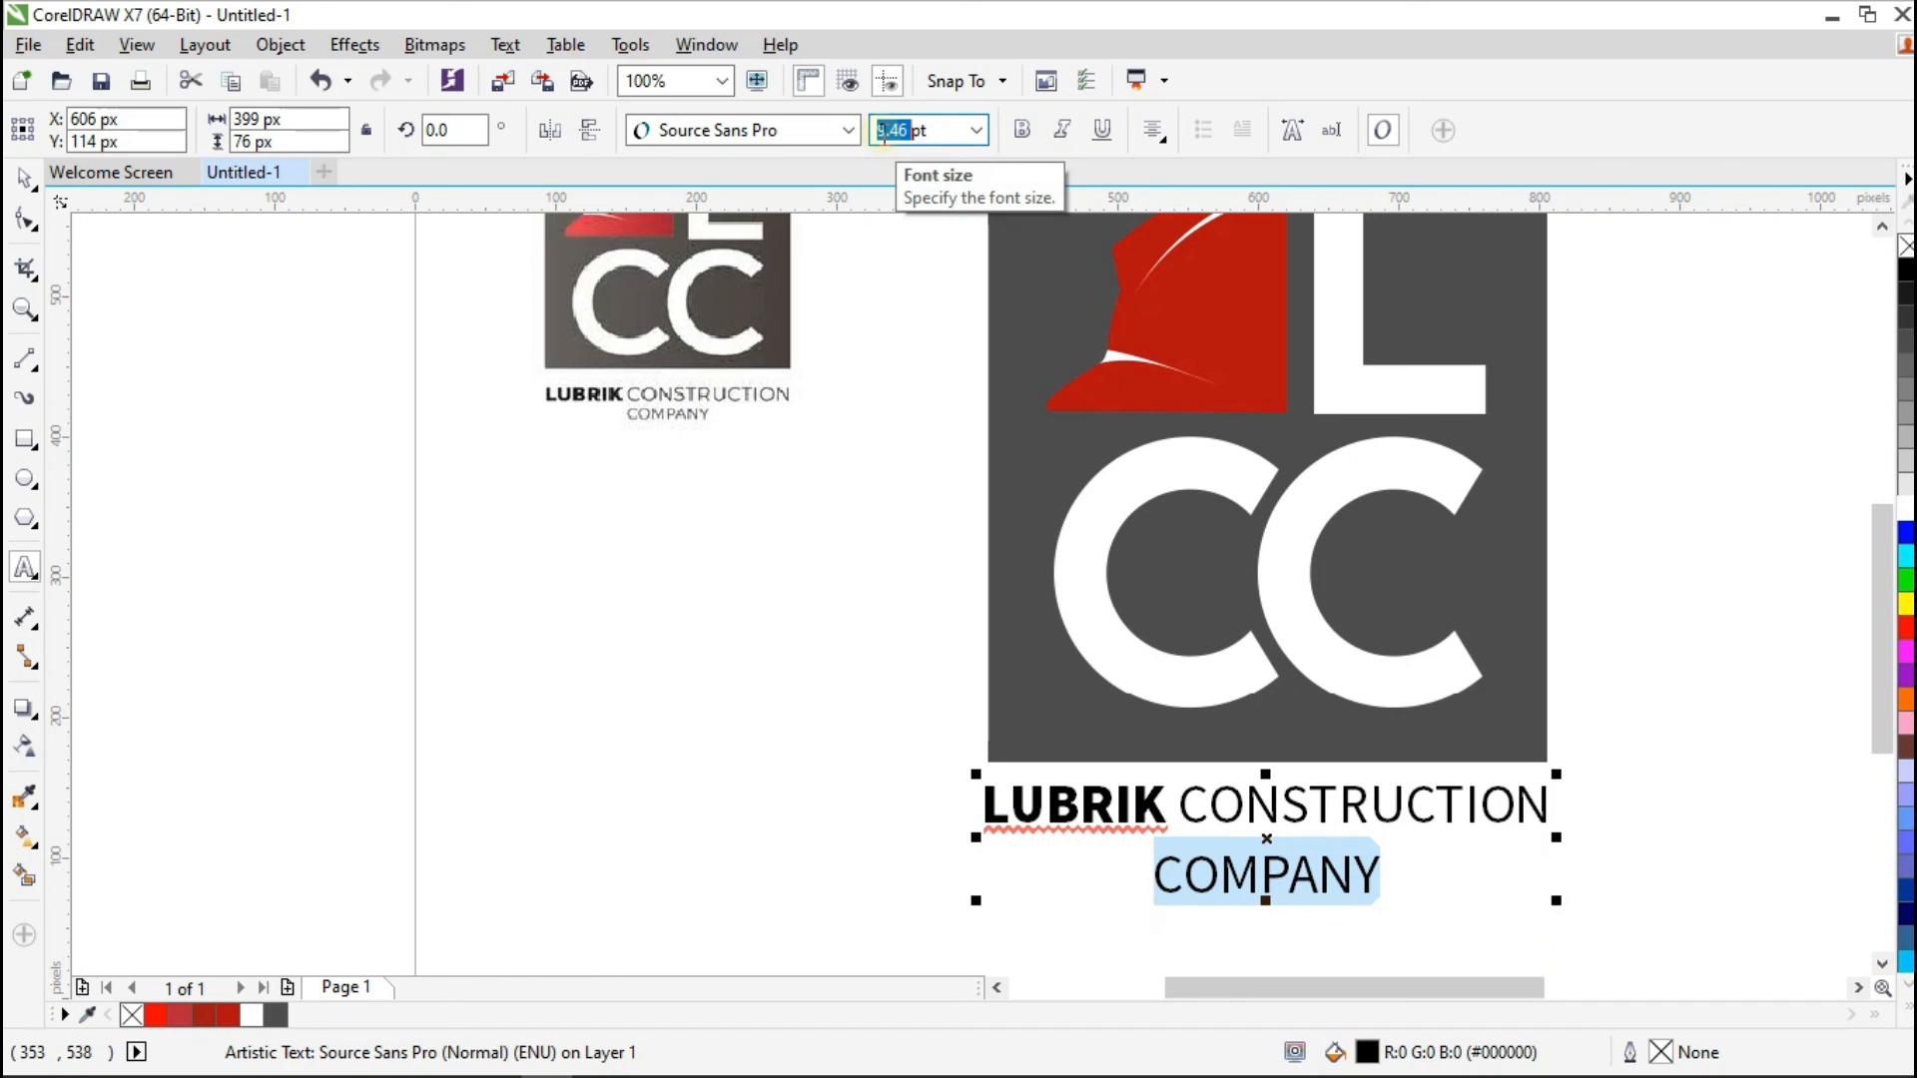
text(7)
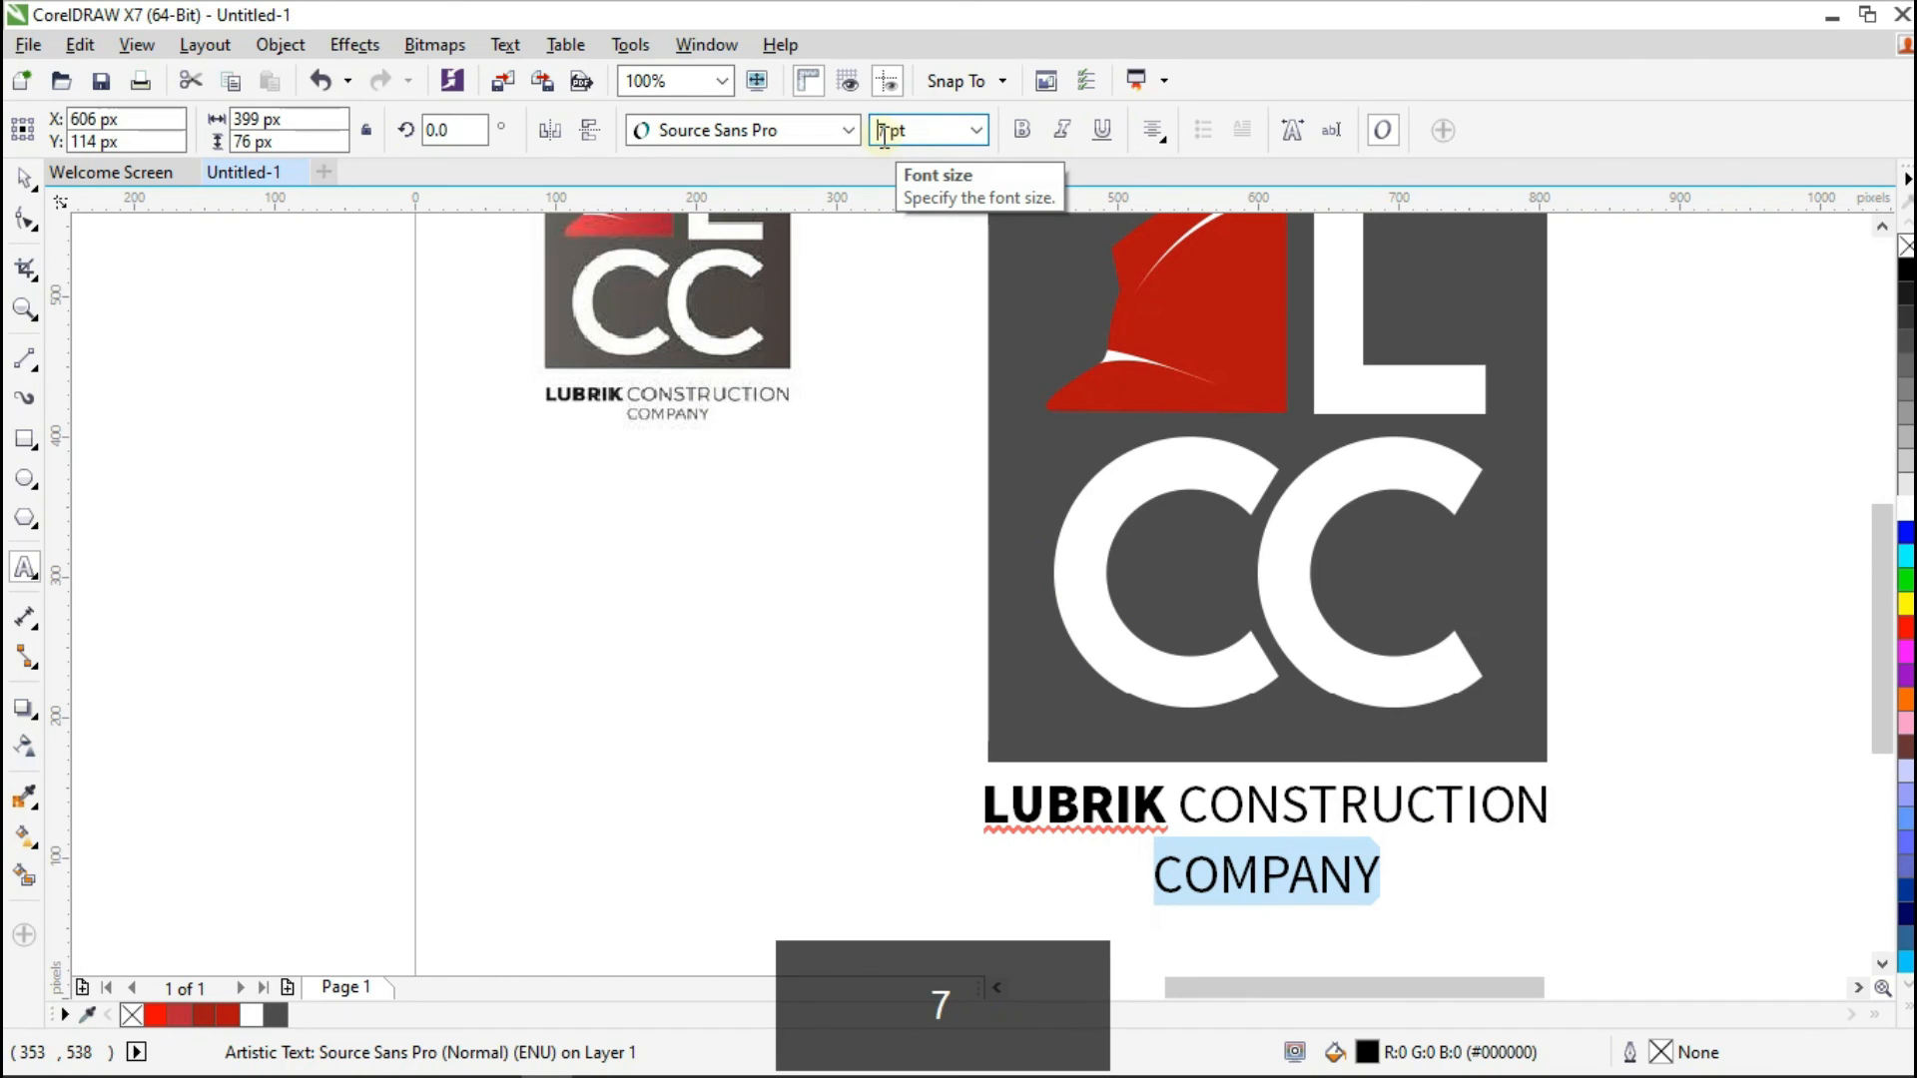
key(Return)
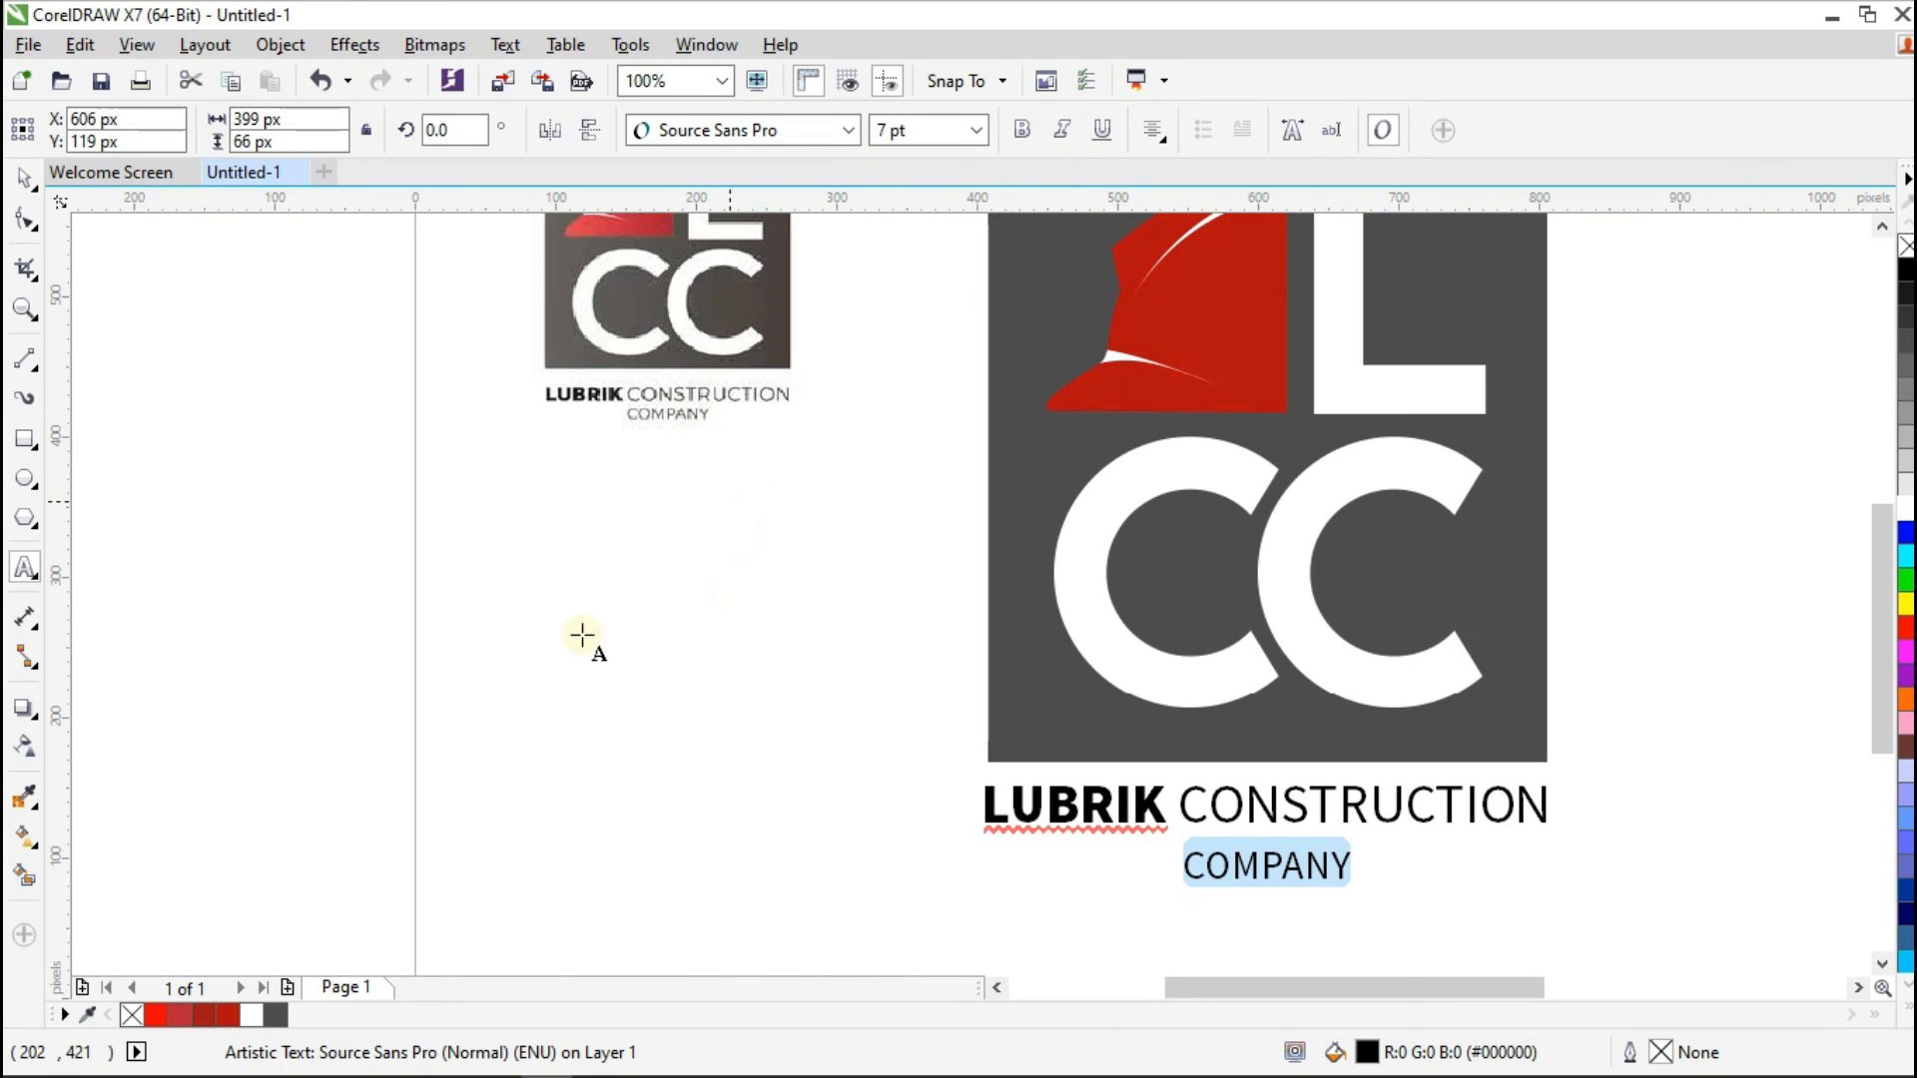
Step: Tighten the line spacing of the lettering so COMPANY sits closer beneath LUBRIK CONSTRUCTION
click(24, 220)
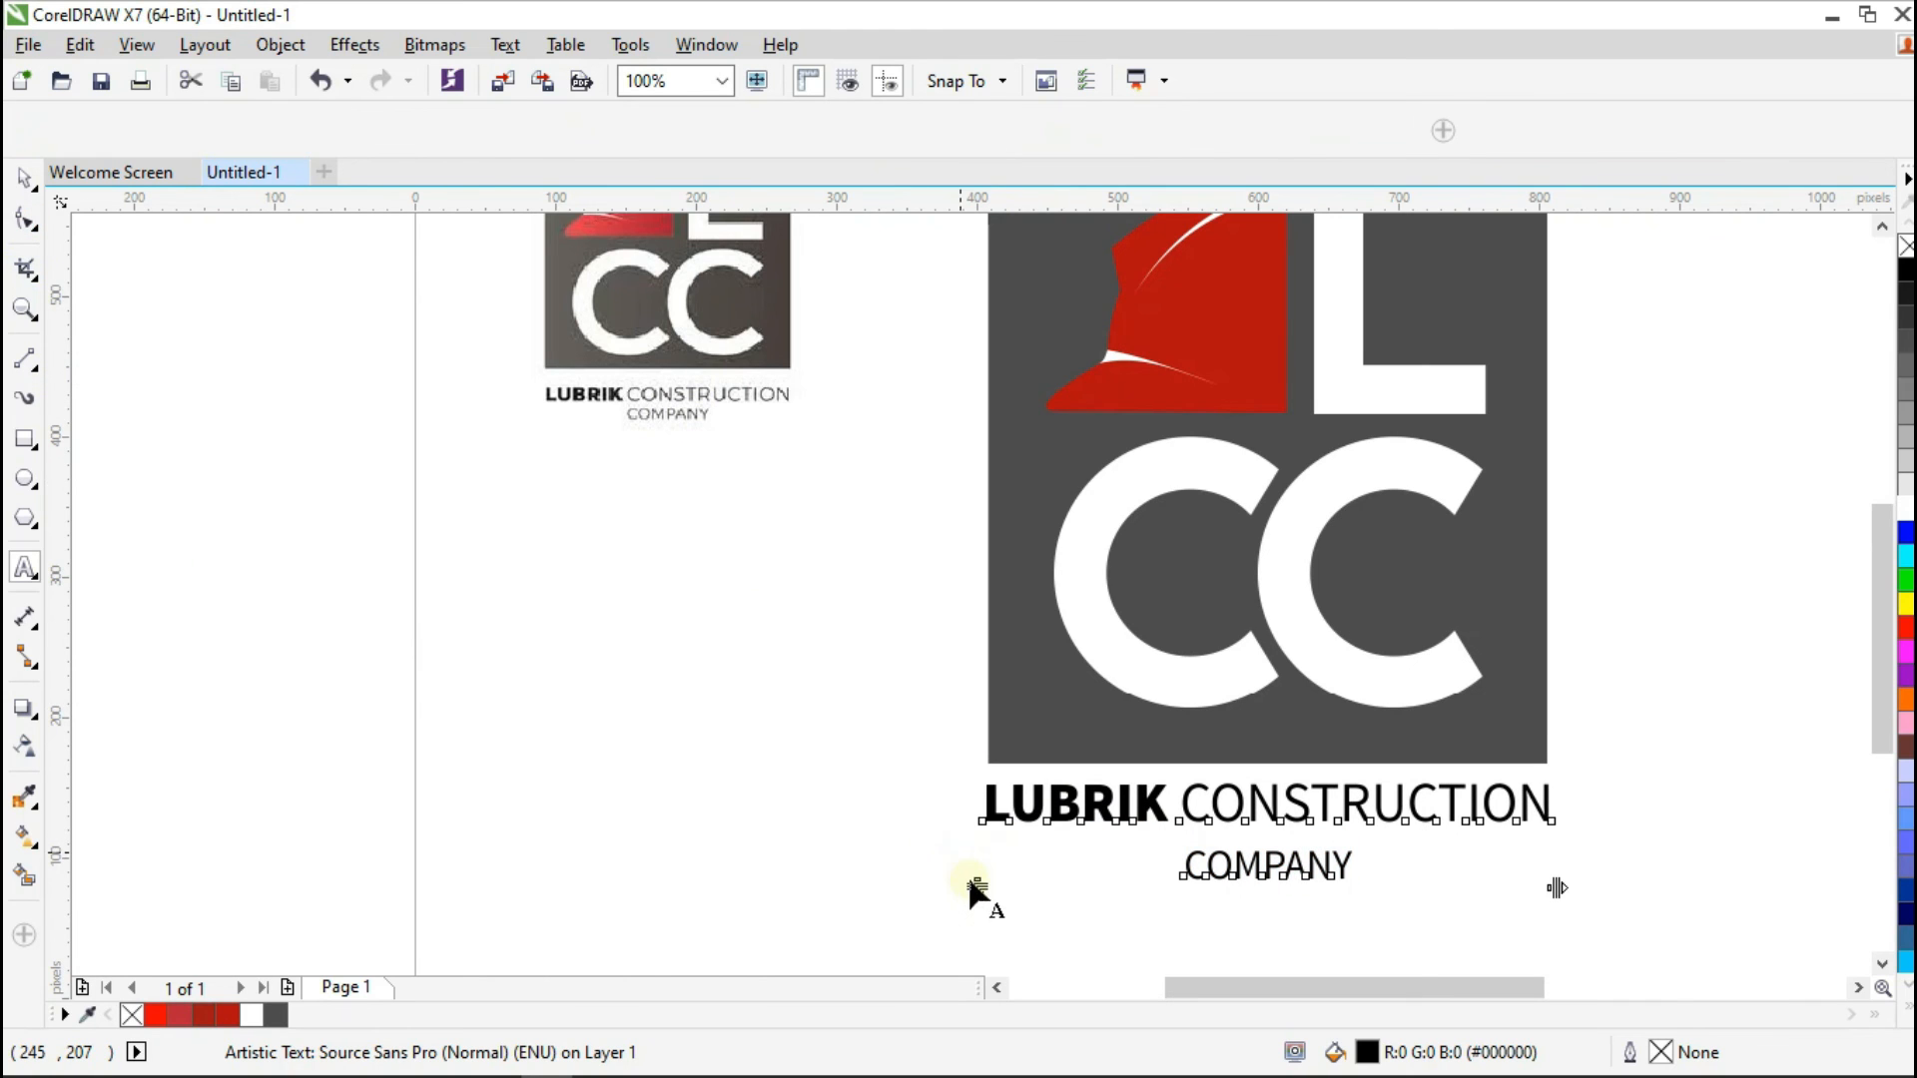
drag(977, 887, 978, 851)
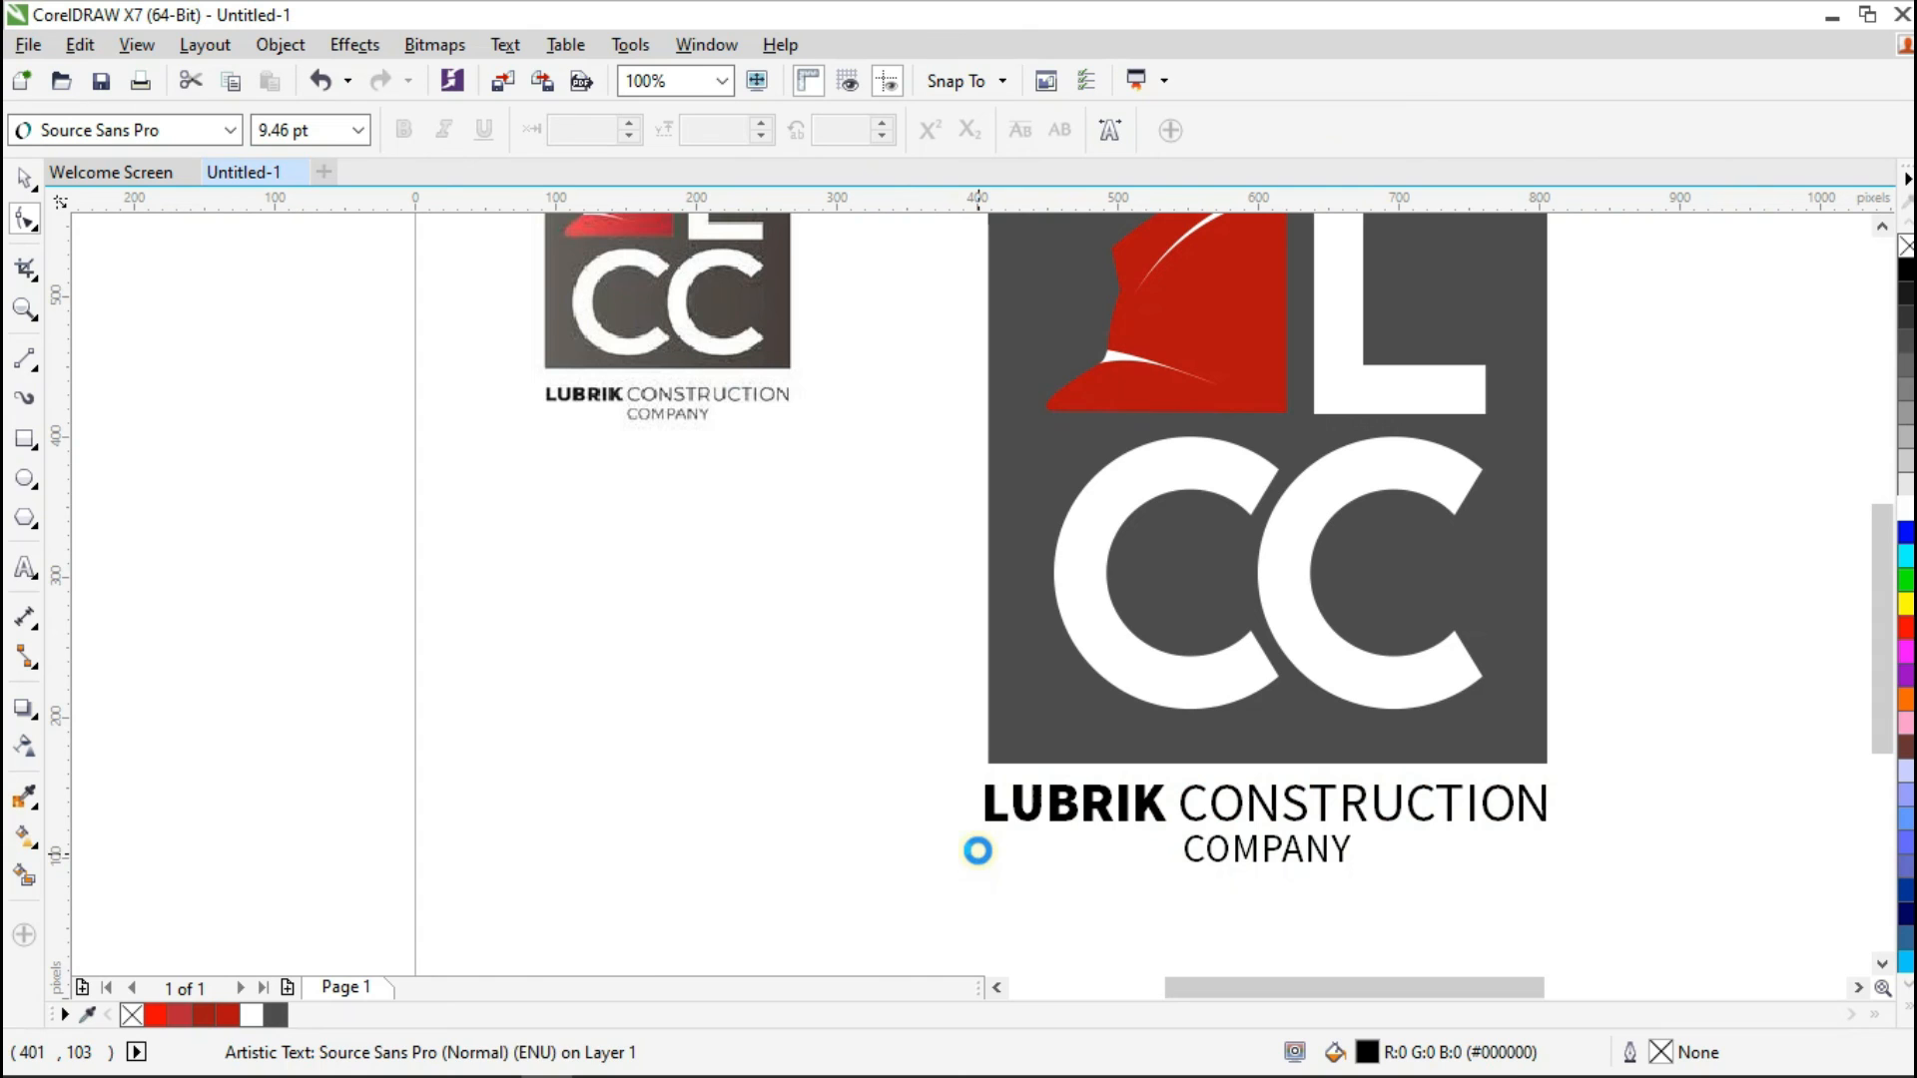
click(27, 183)
Step: Nudge the two-line lettering straight down to Y 114 px, leaving a small gap below the grey rectangle
drag(905, 764, 1422, 805)
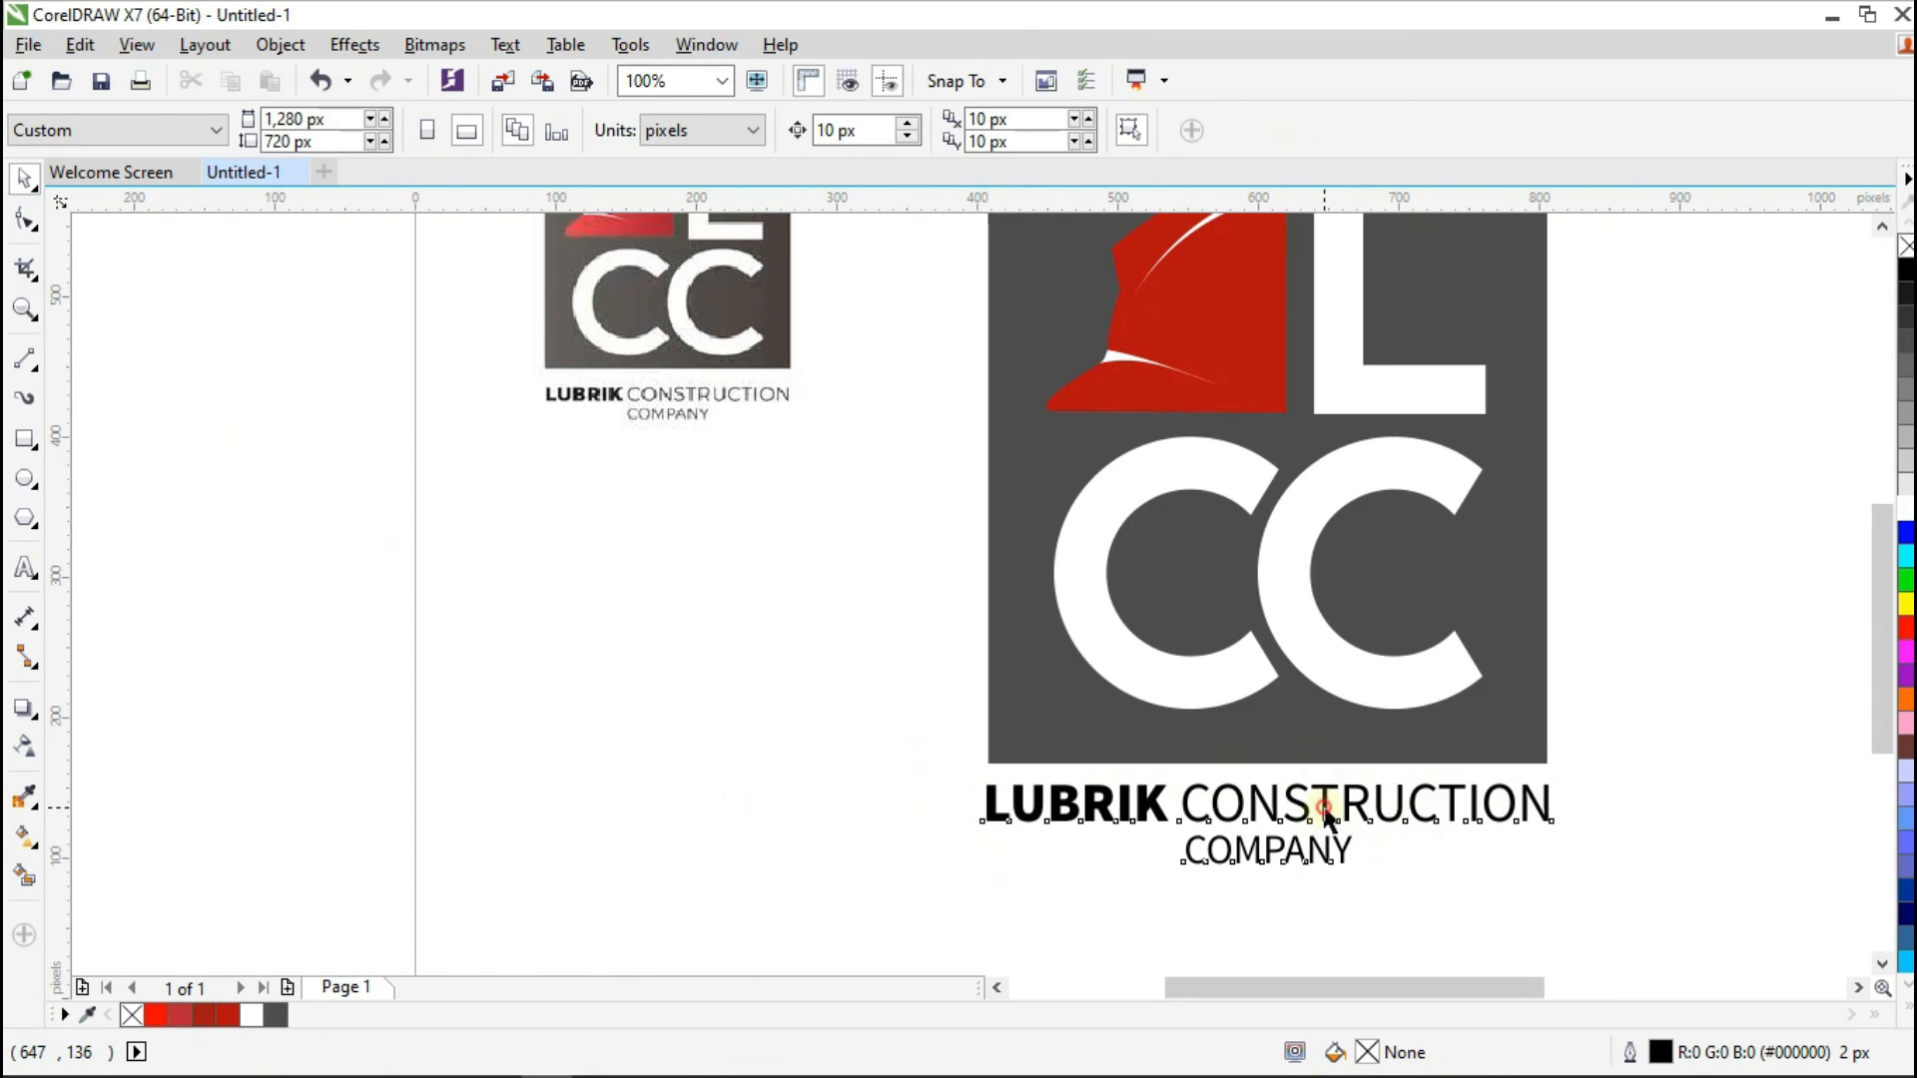
click(1285, 821)
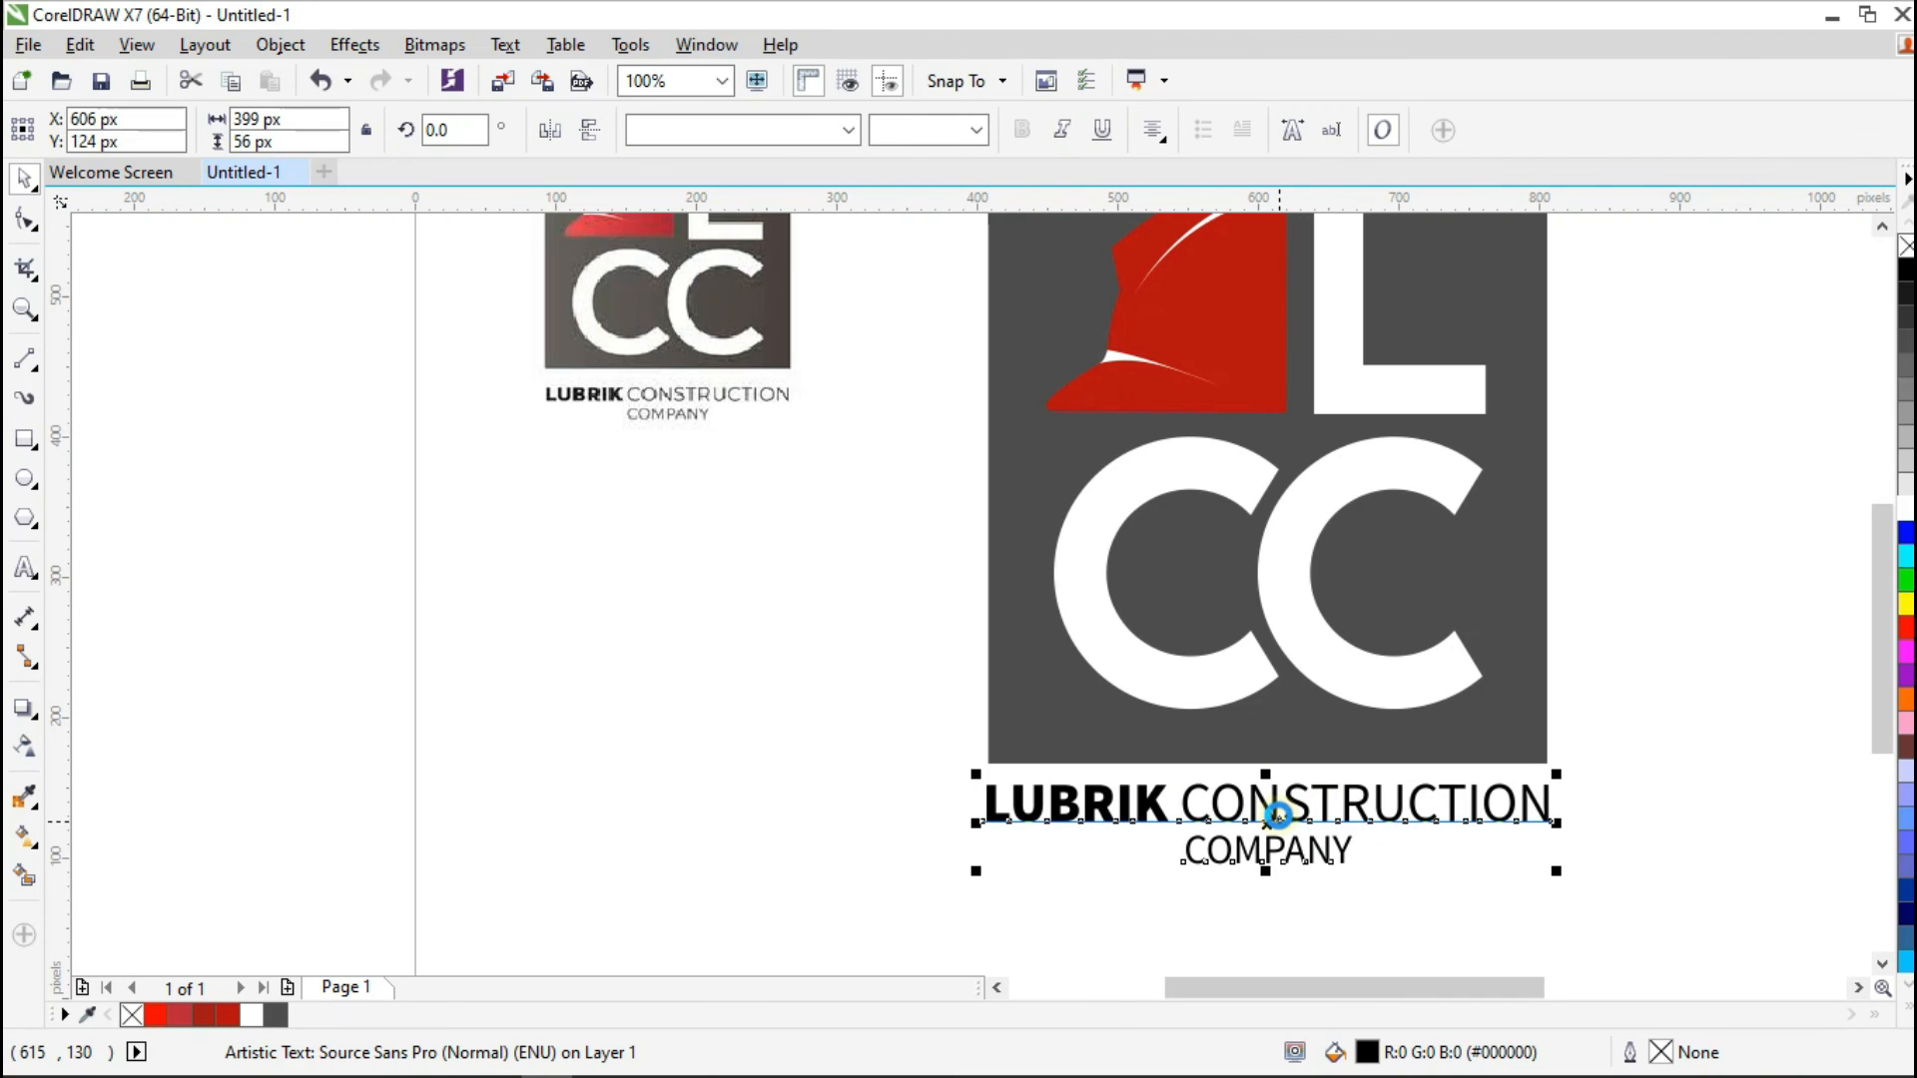
key(Down)
key(Down)
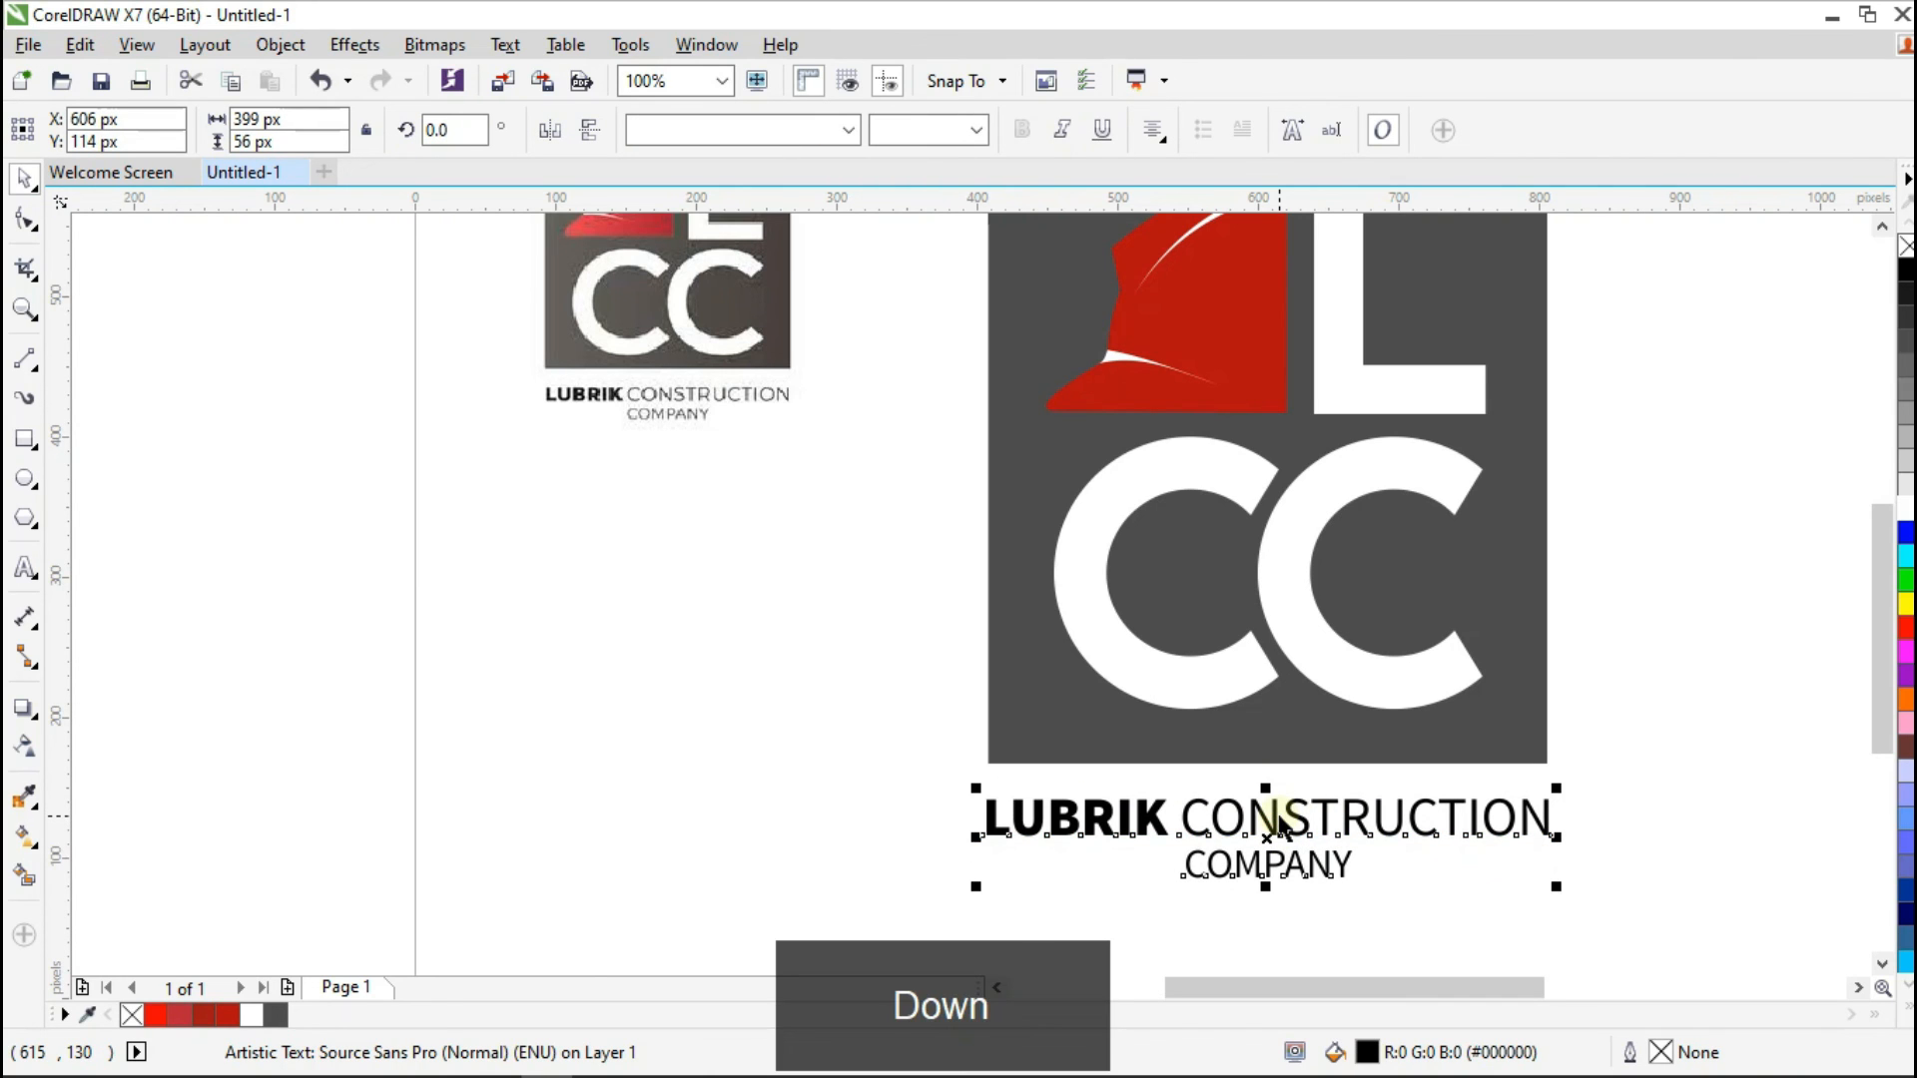
key(Down)
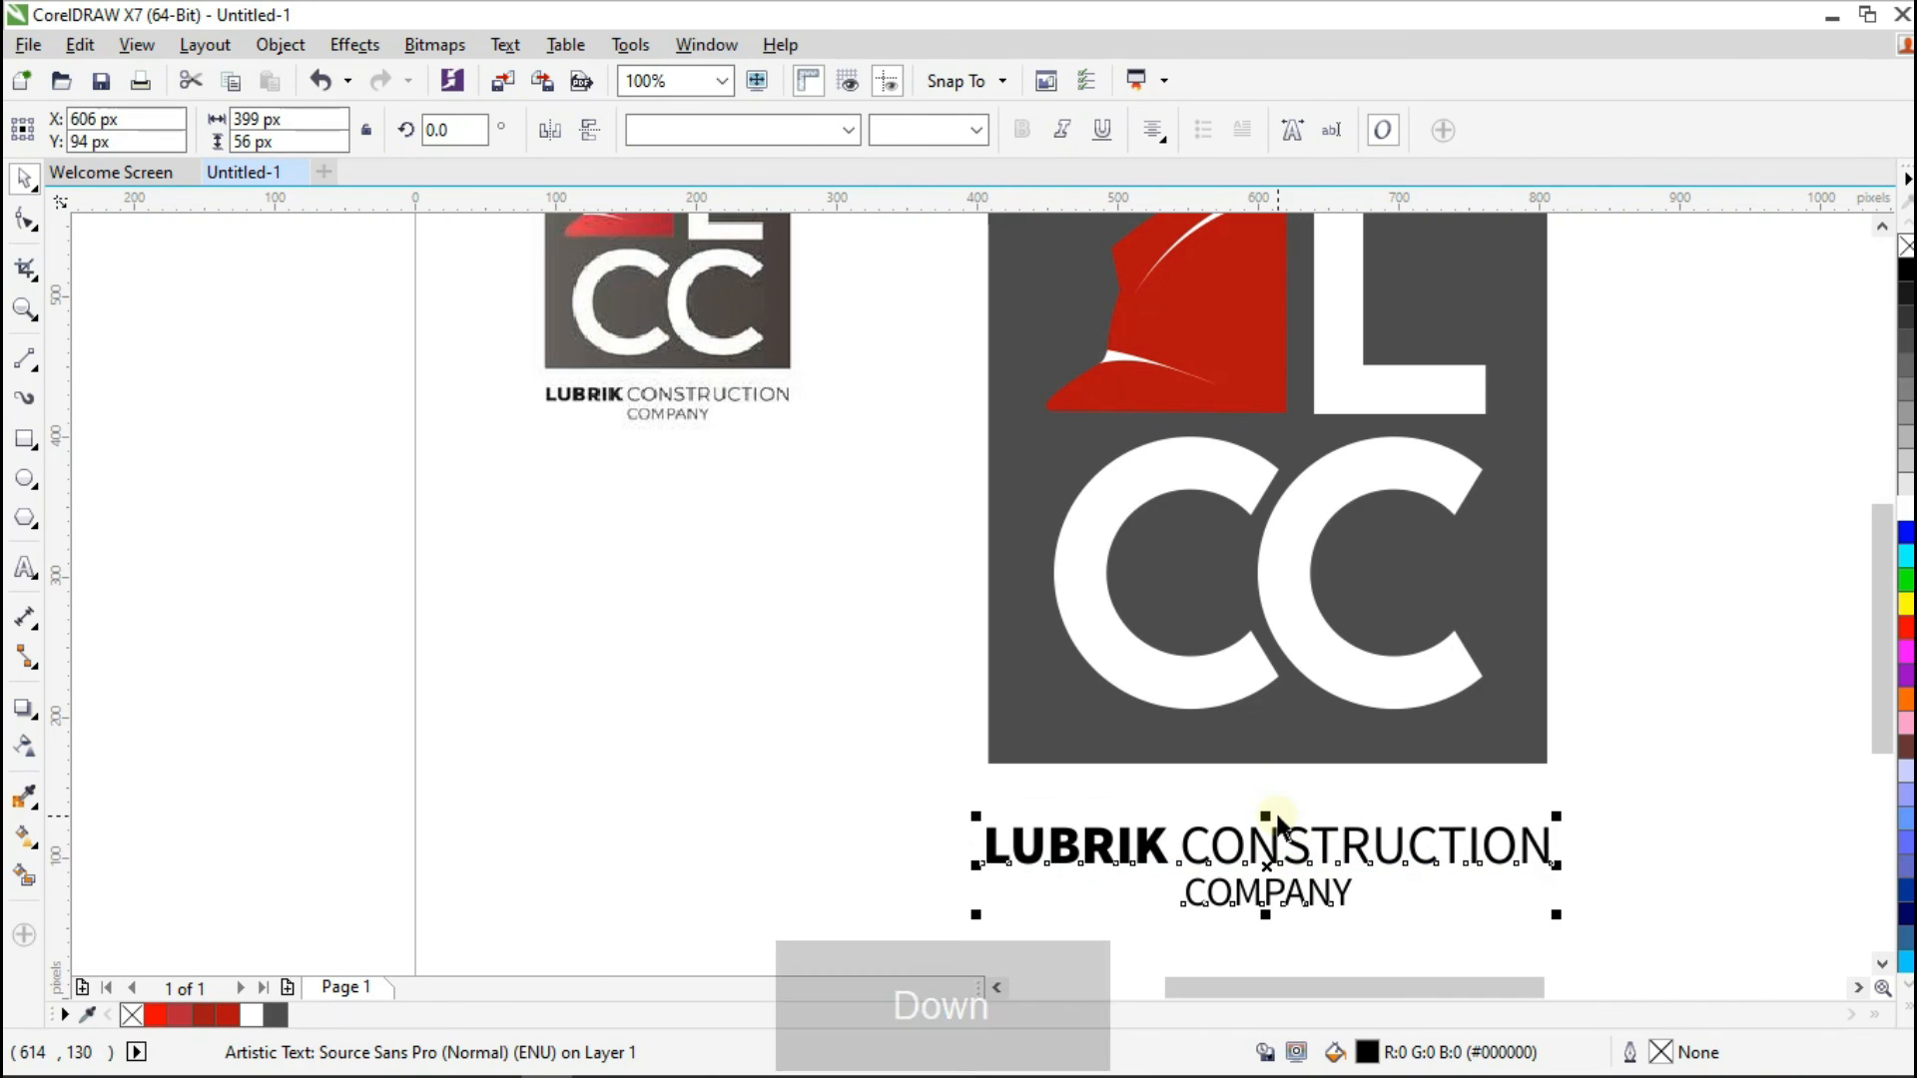
key(ctrl+Up)
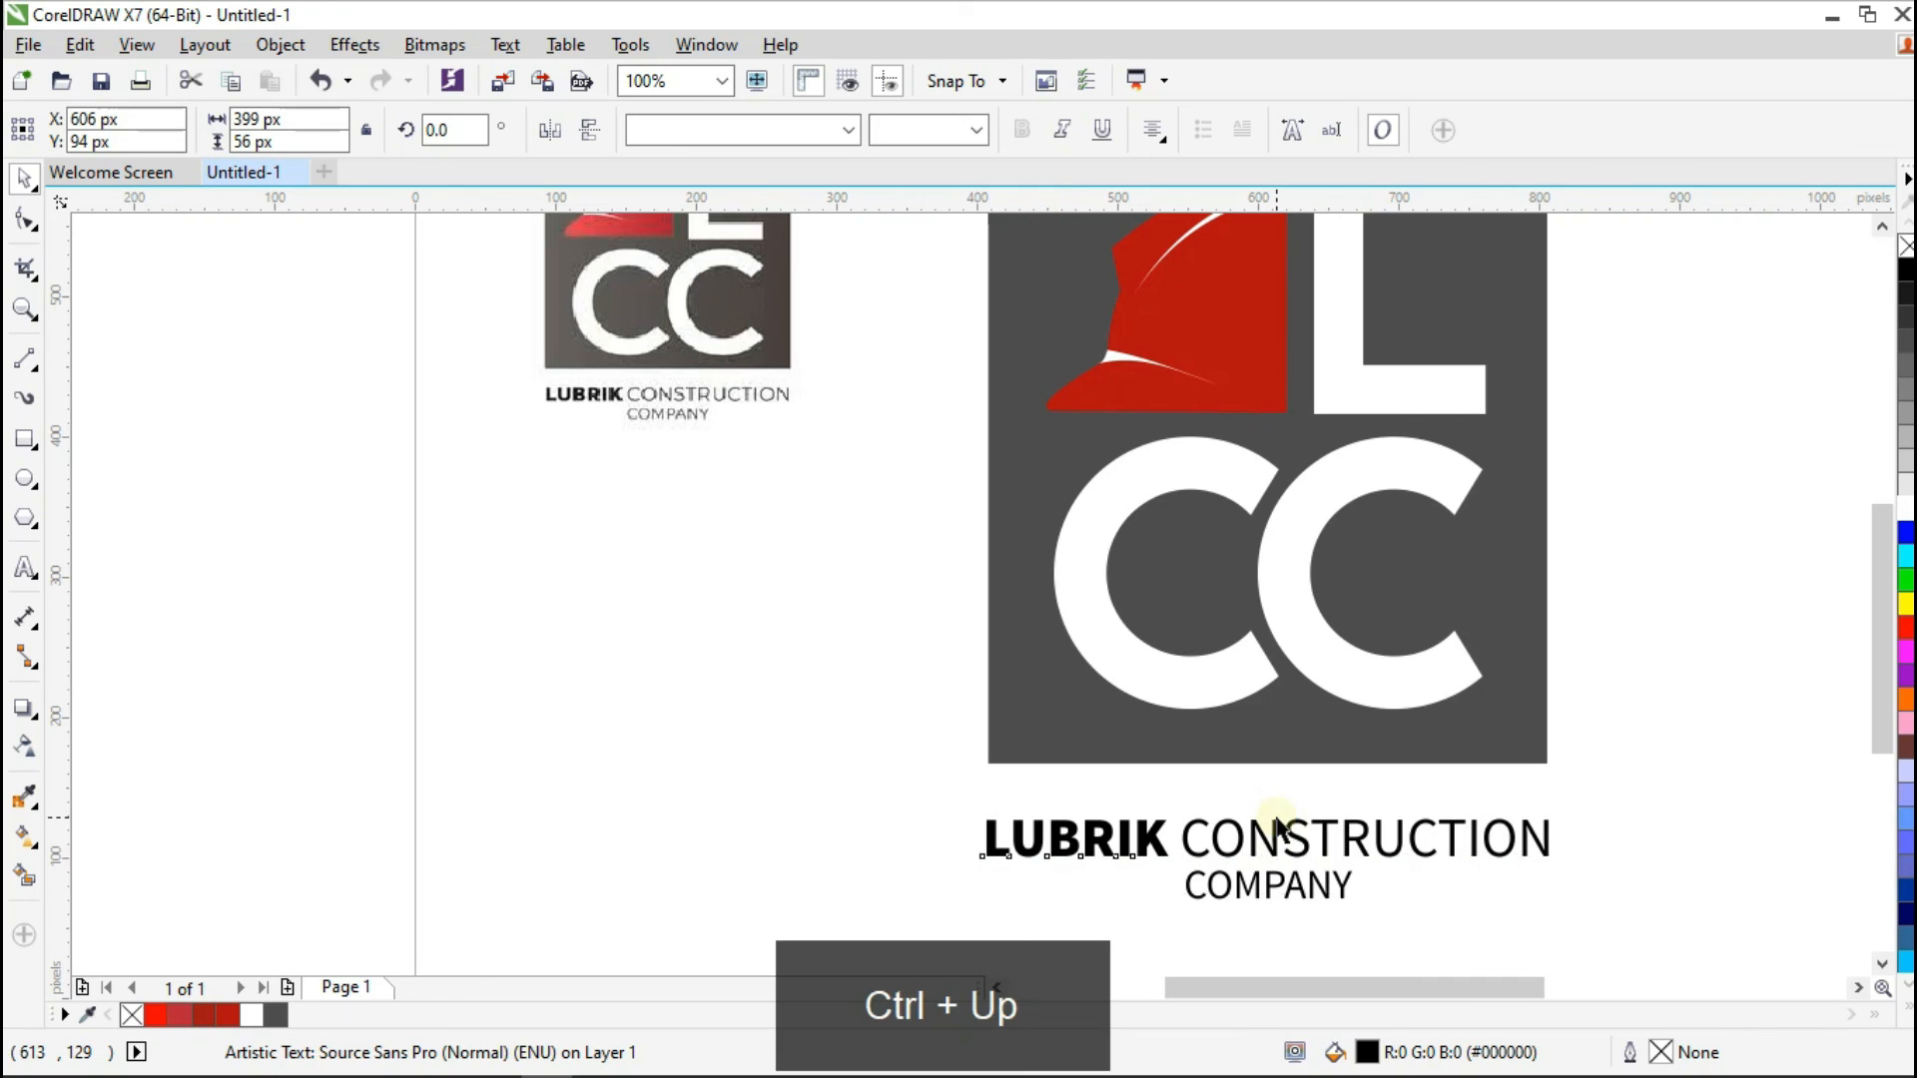
key(ctrl+Up)
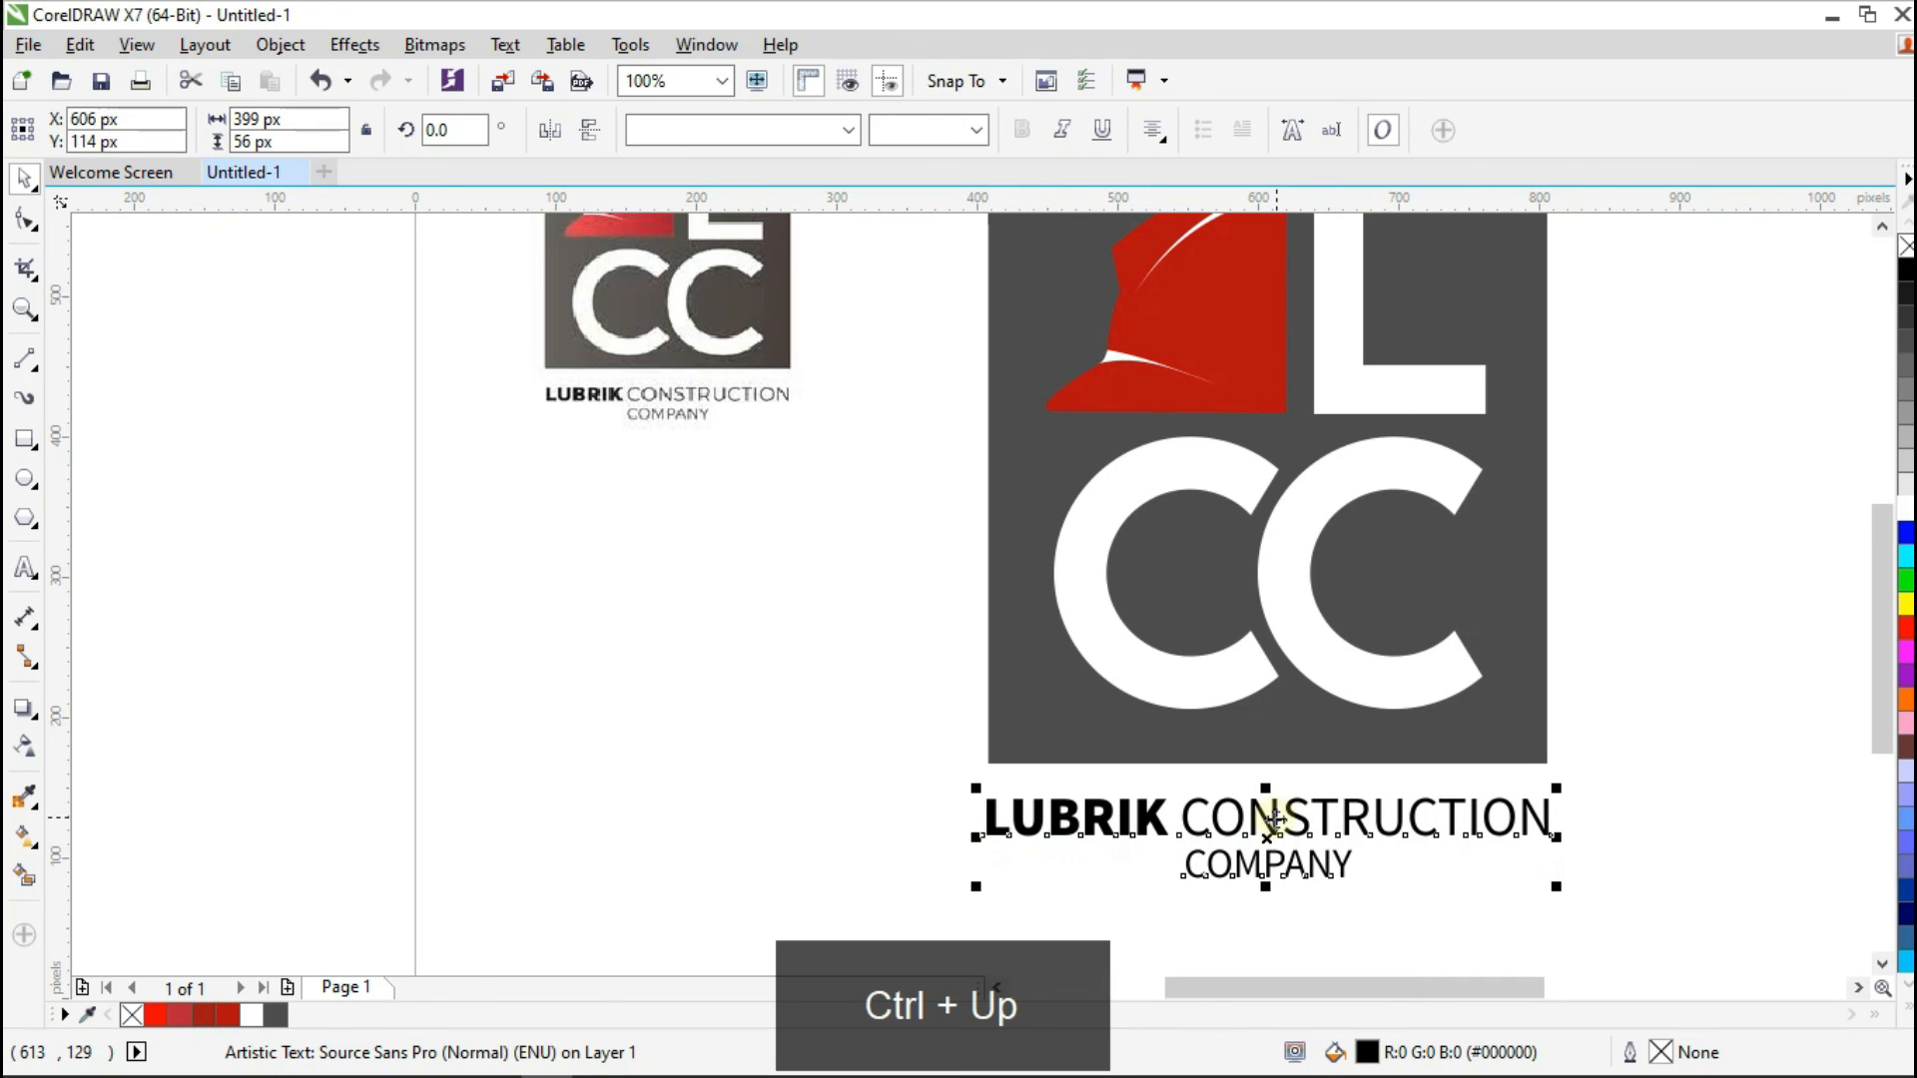
Step: Group the lettering with the helmet and LCC logo artwork above it
scroll(951, 532, down, 1)
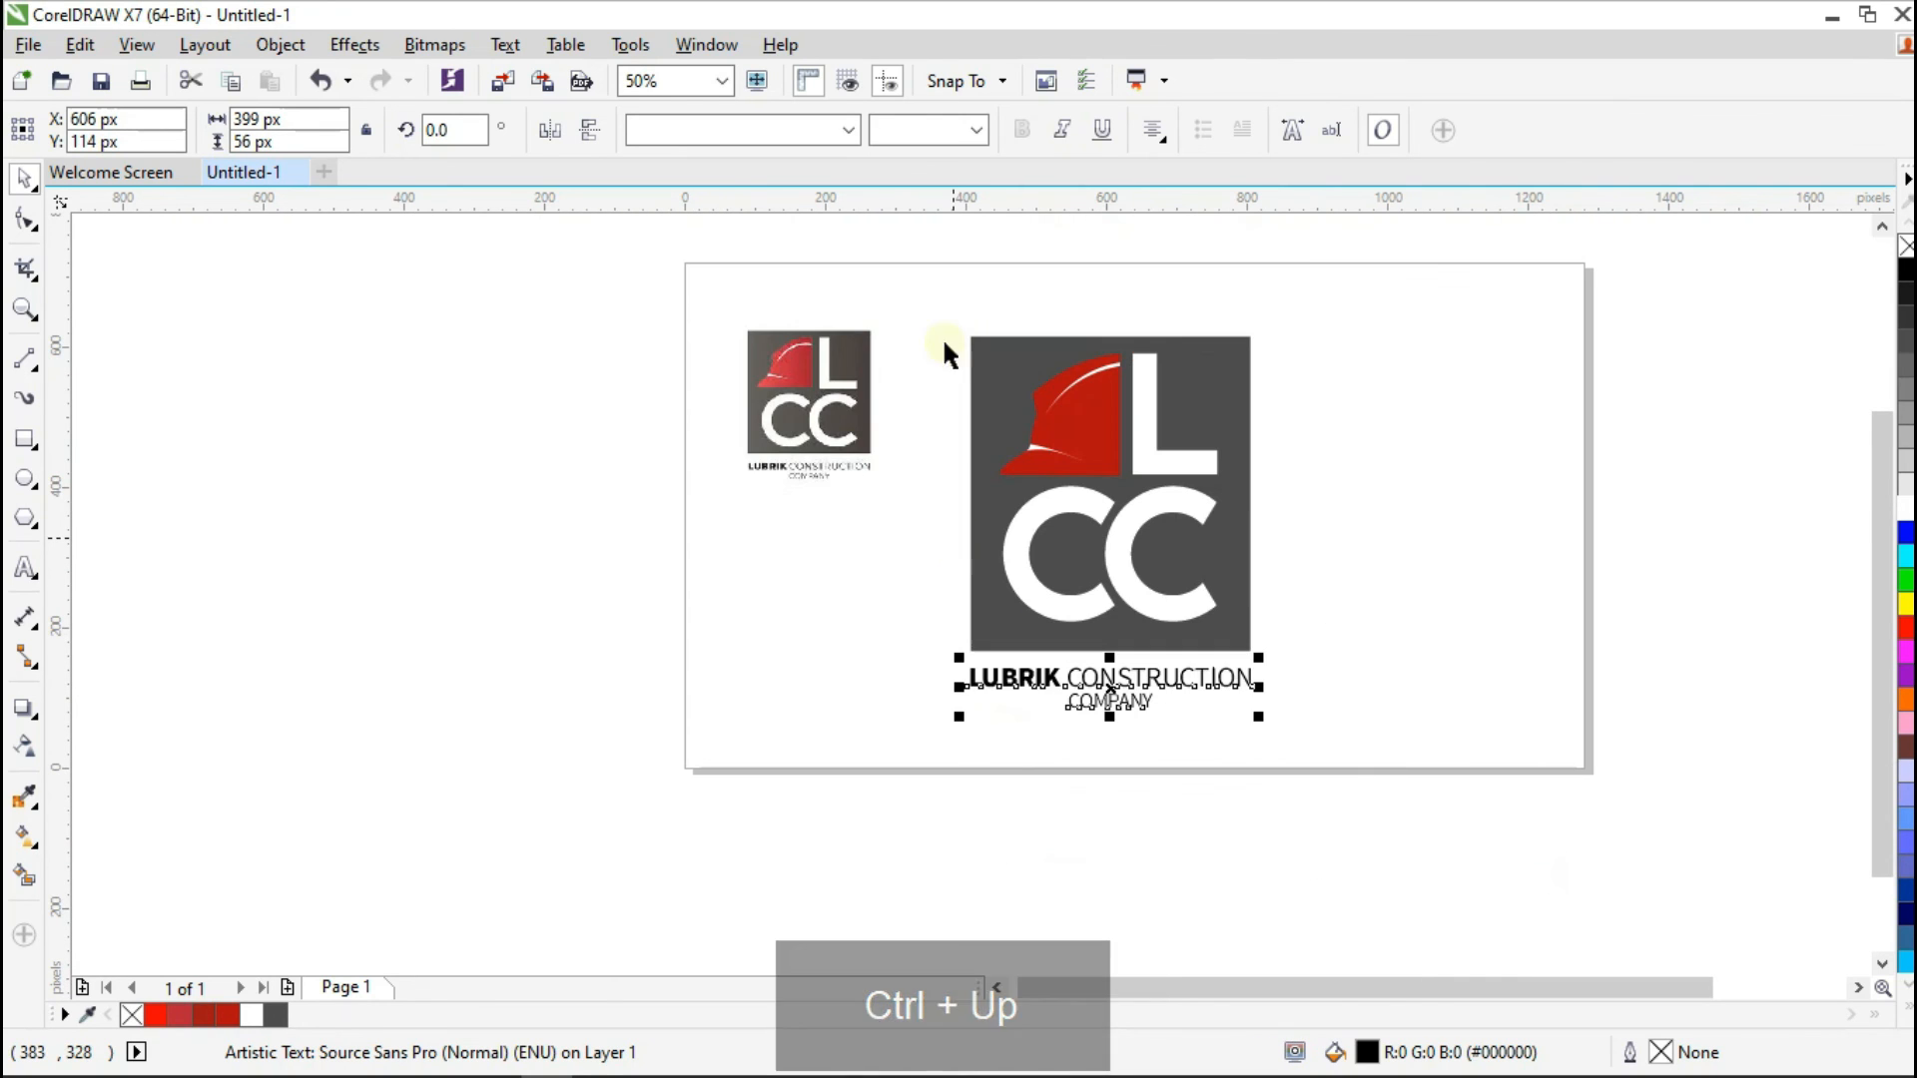
drag(1213, 737, 1292, 751)
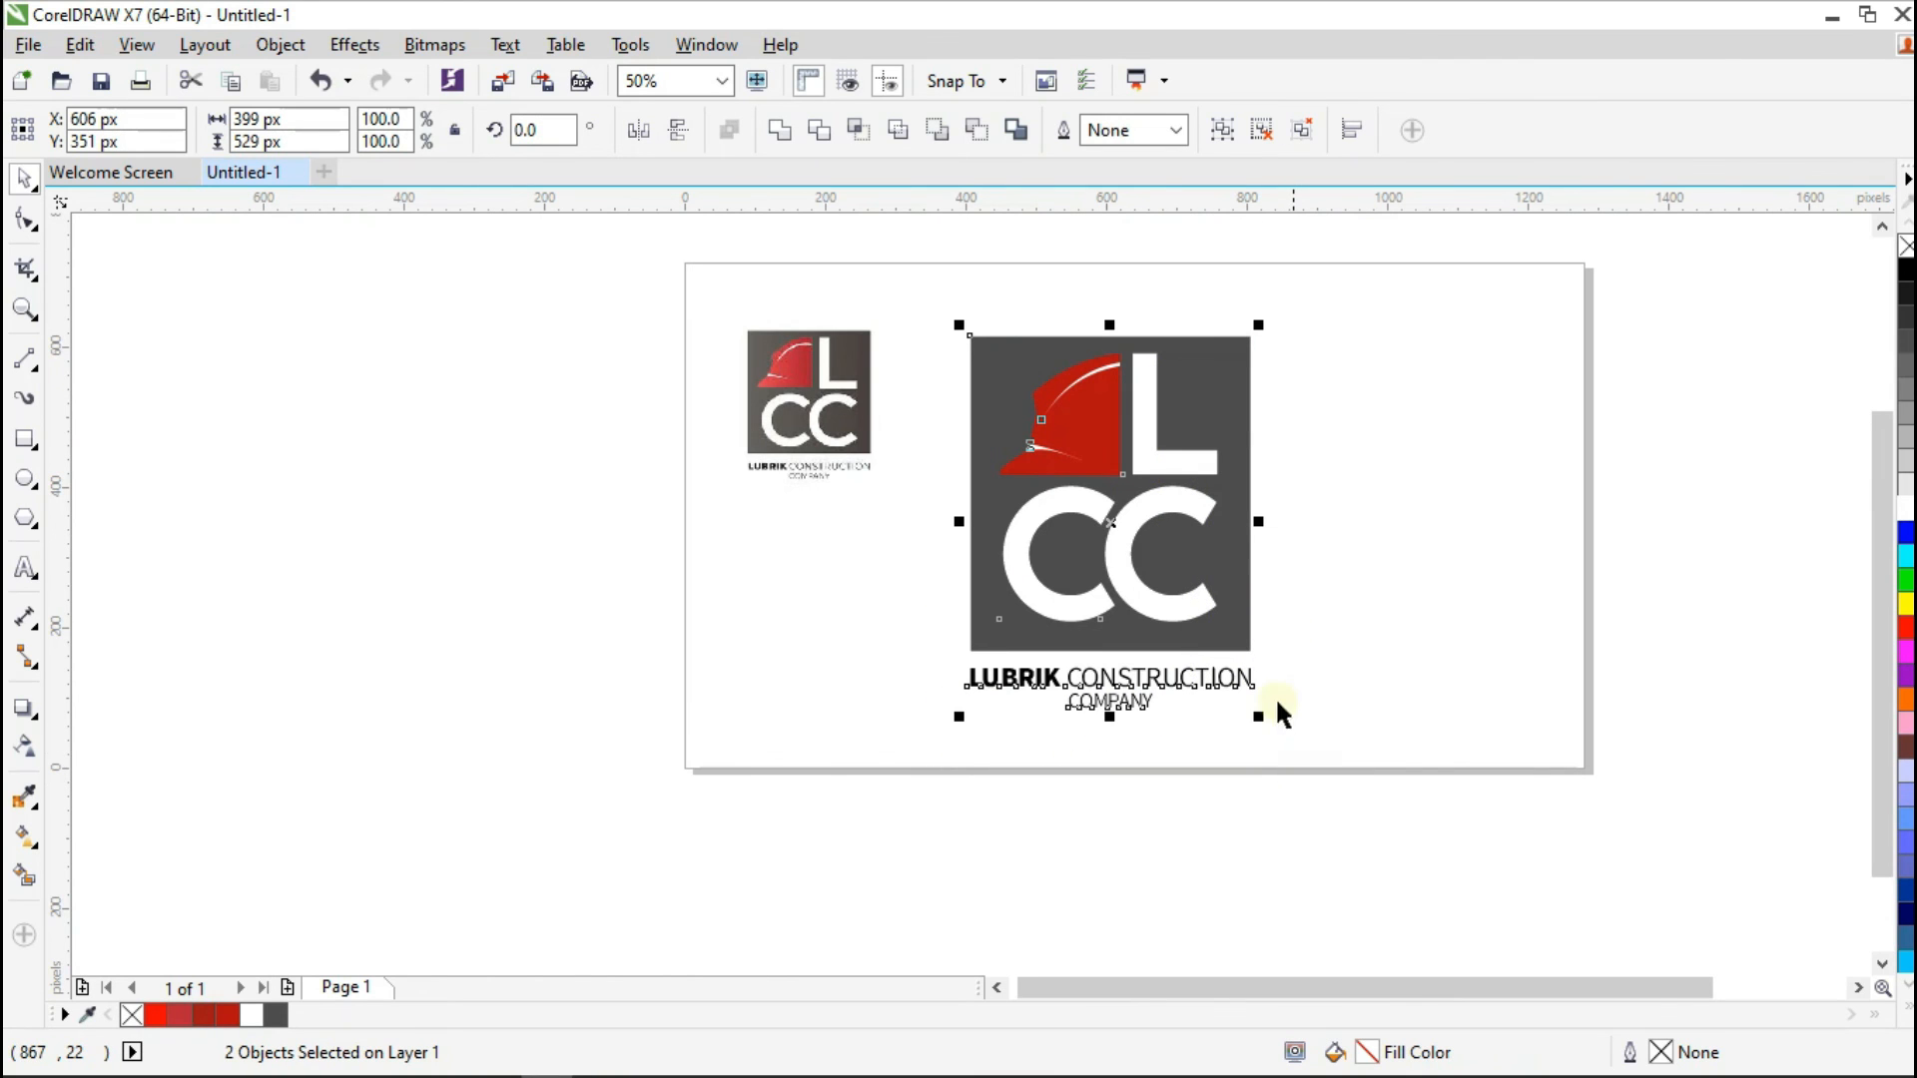
right_click(1166, 591)
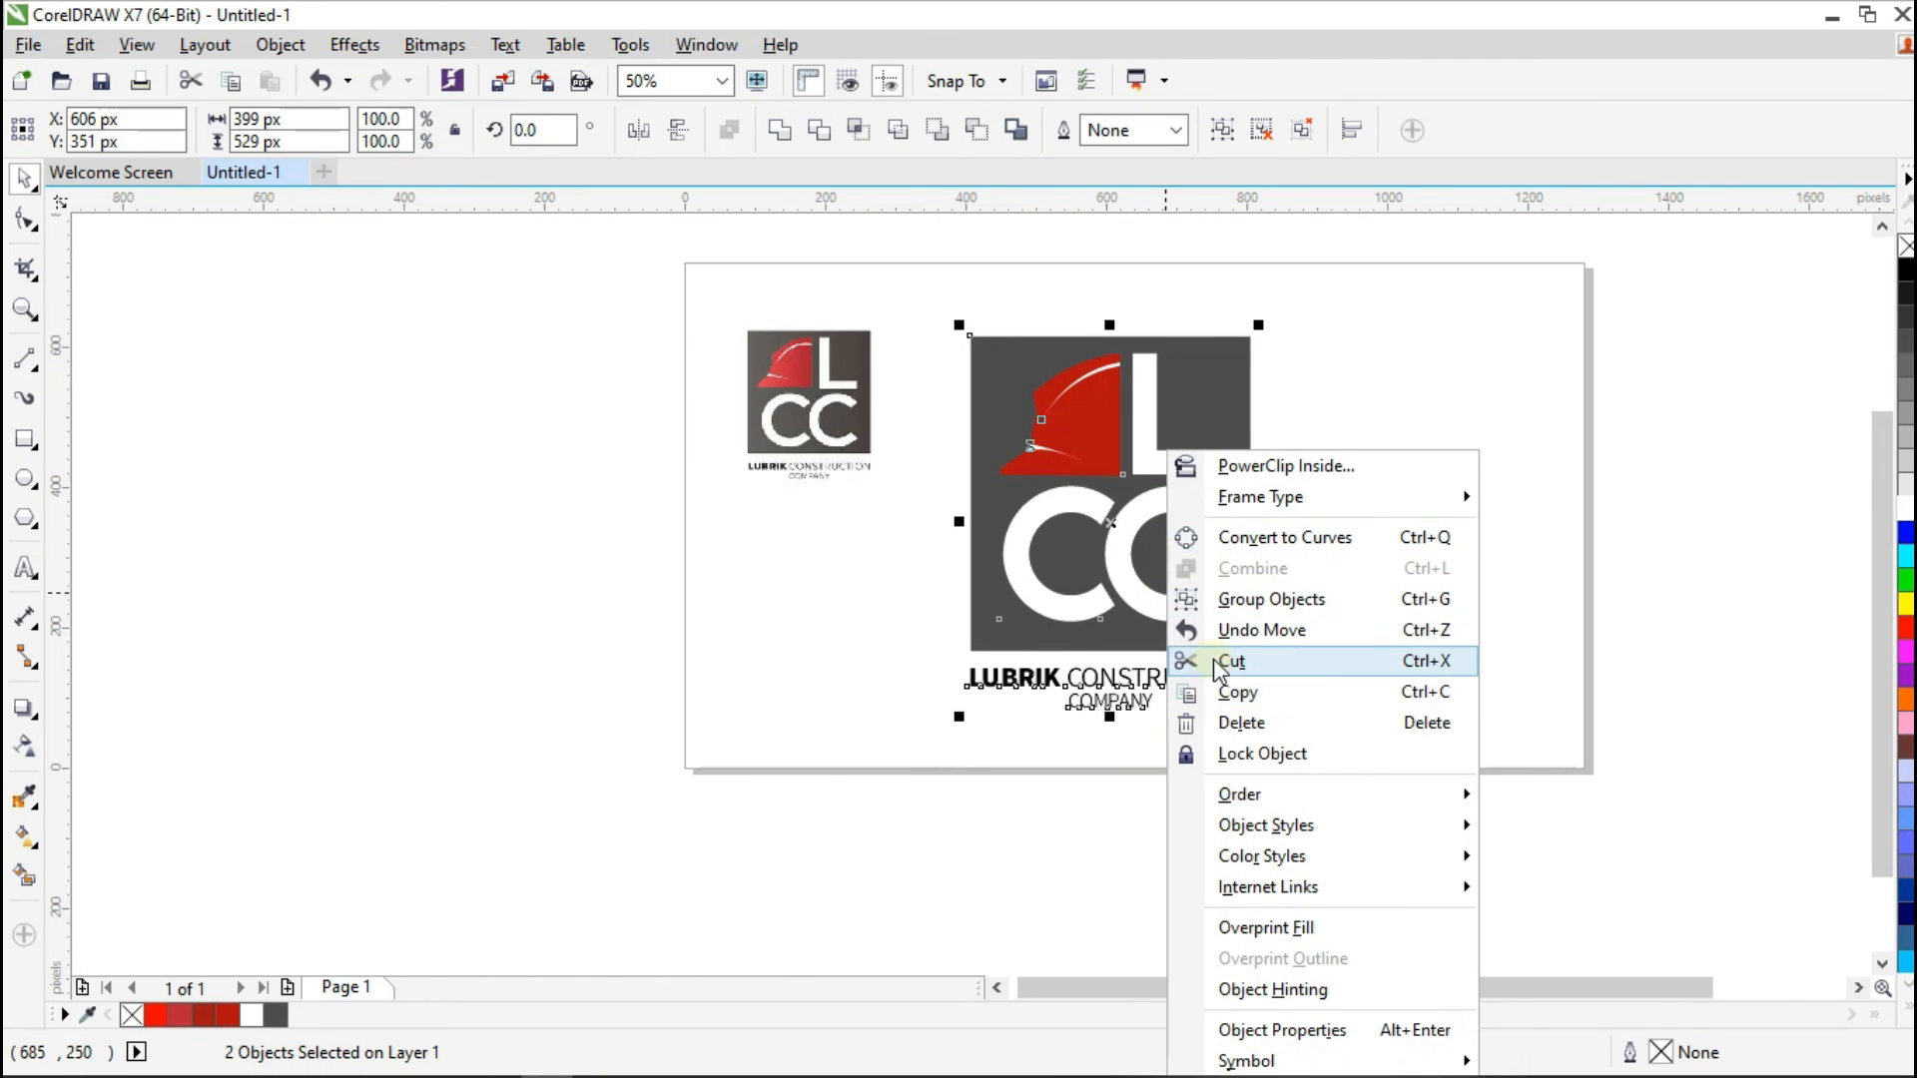
click(1253, 604)
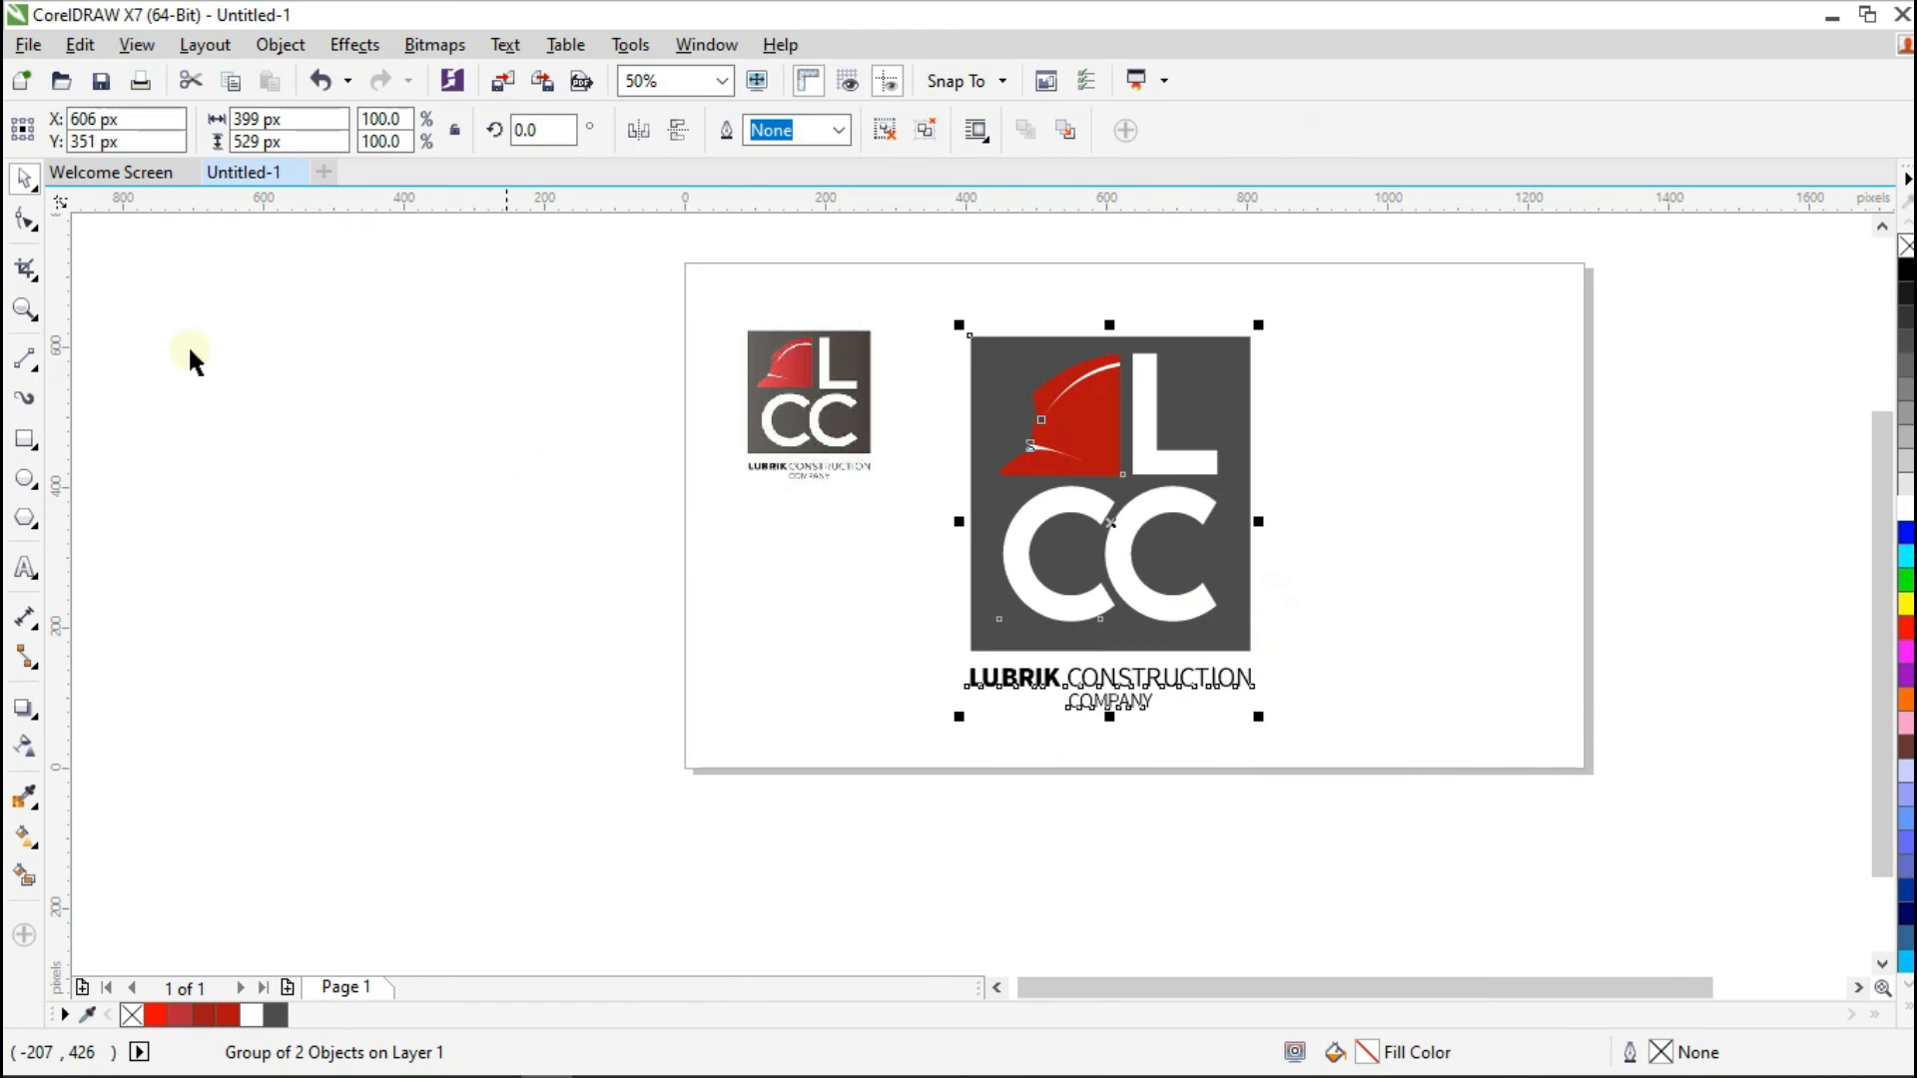
Step: Compare the finished logo with the reference logo in a full-screen preview framed around both
click(25, 312)
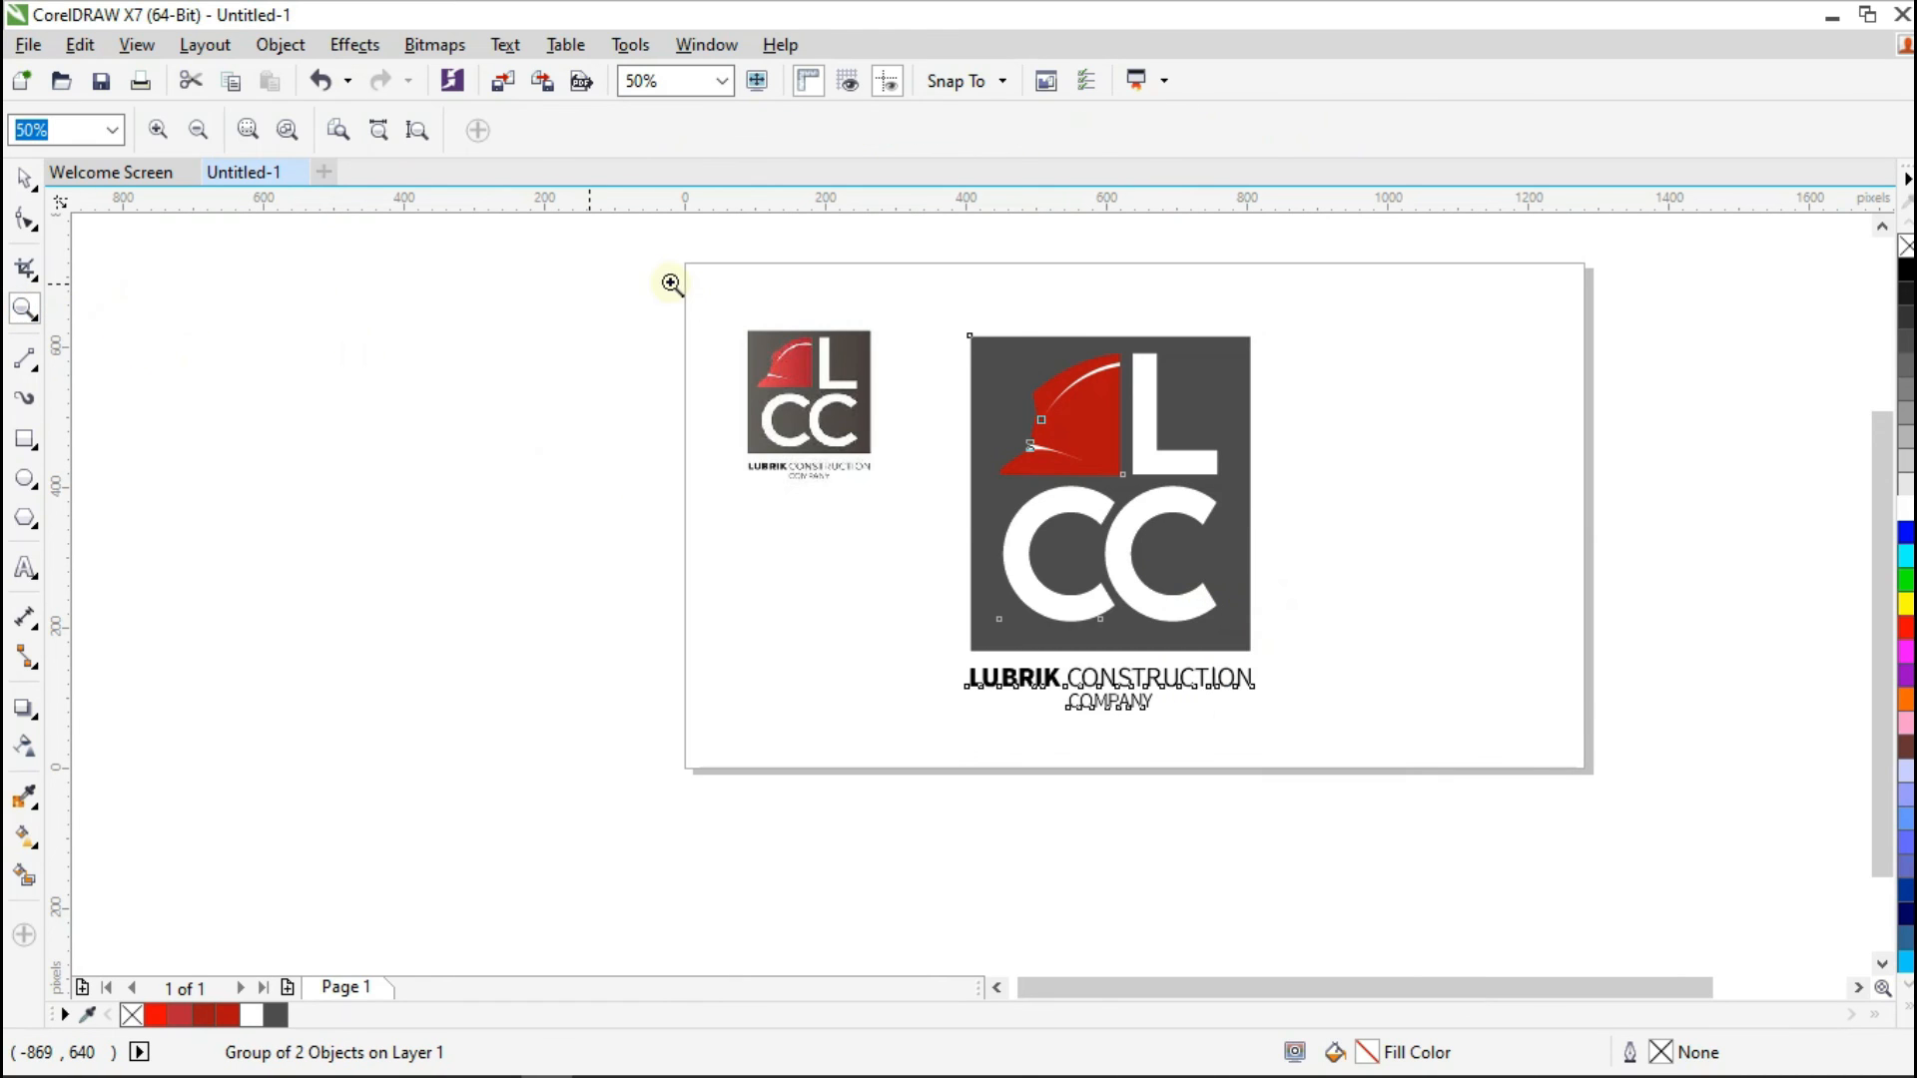
drag(724, 312, 1305, 735)
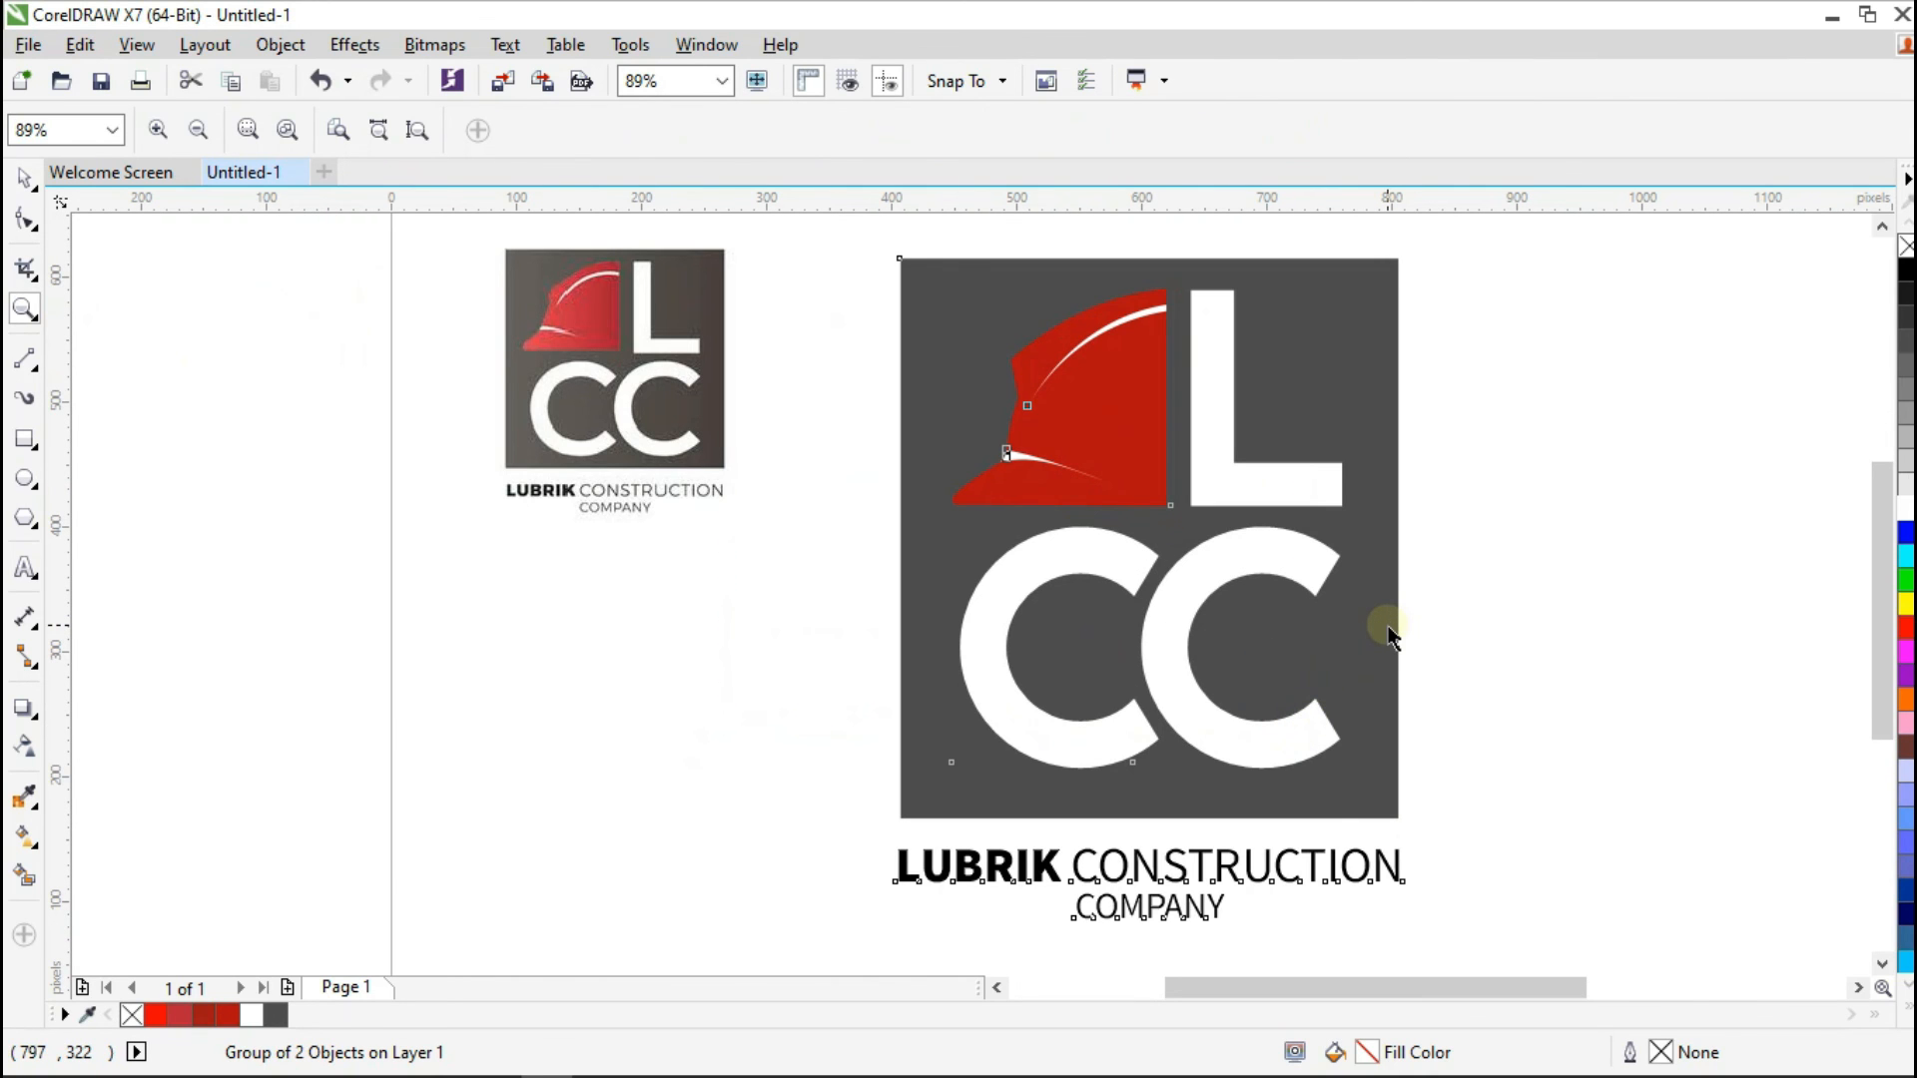
key(F9)
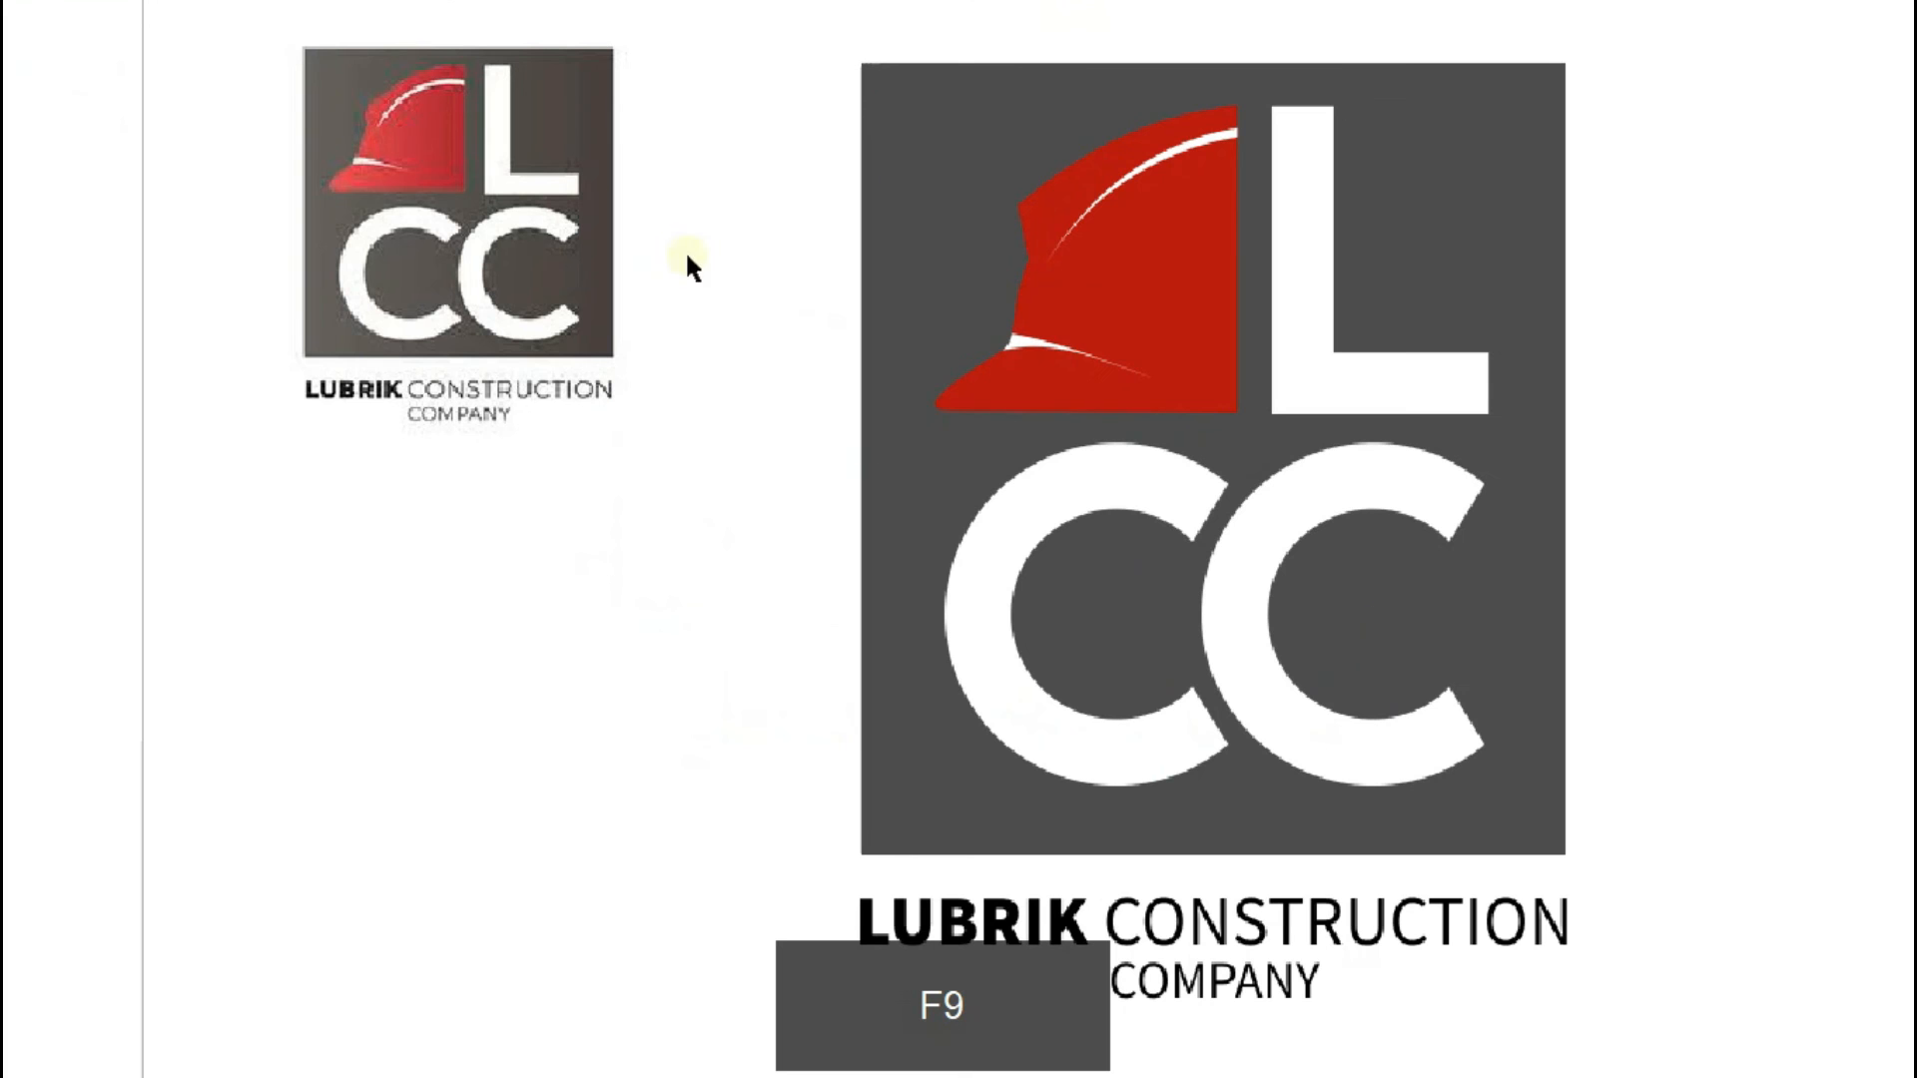